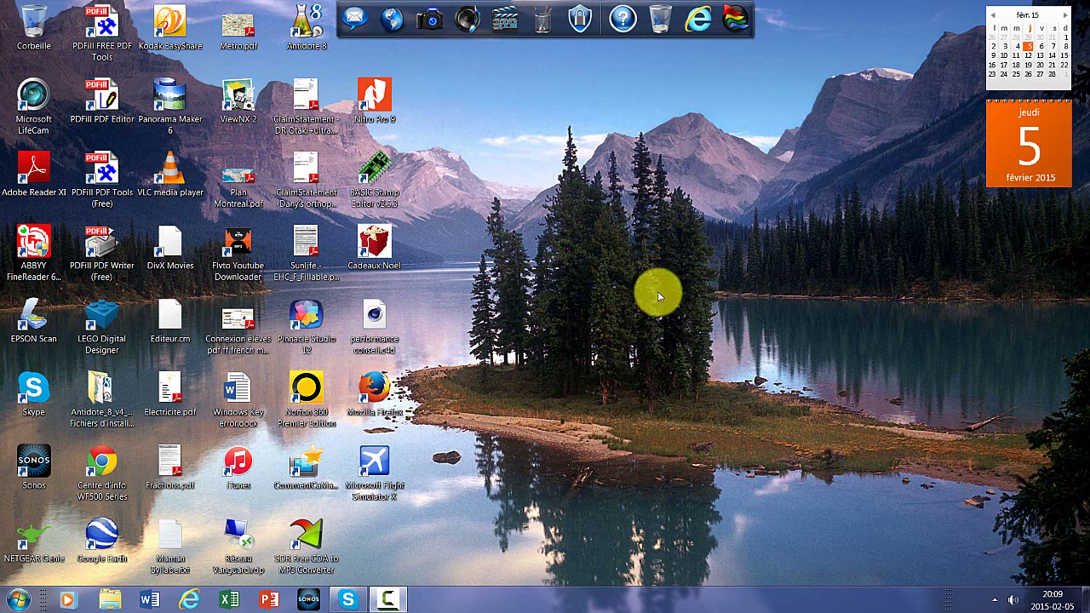
Launch Microsoft Word 2013 from the taskbar.
left_click_drag(660, 284, 565, 438)
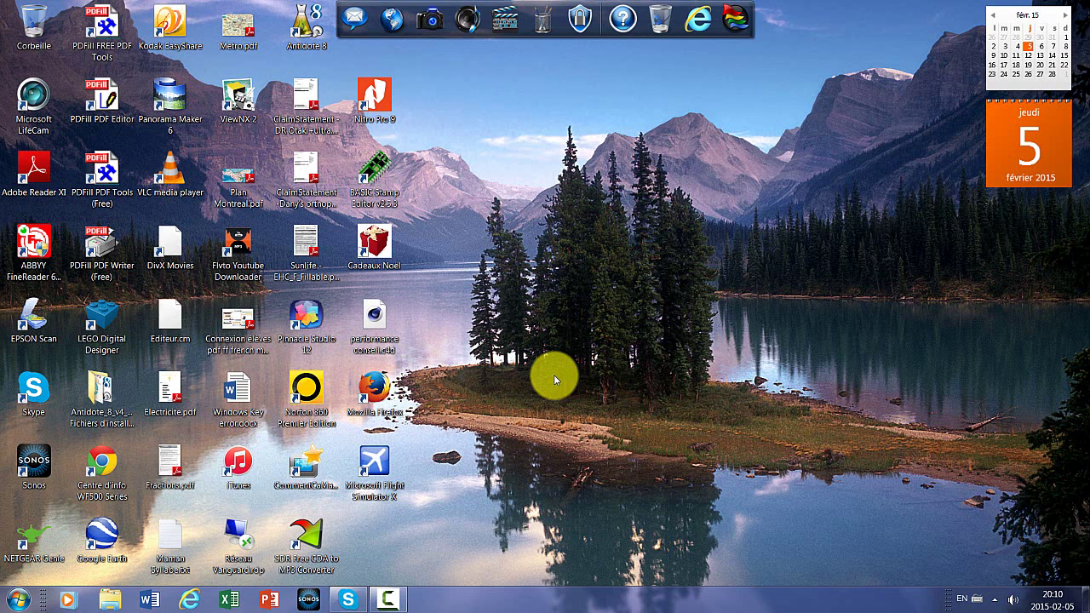
left_click_drag(750, 181, 446, 457)
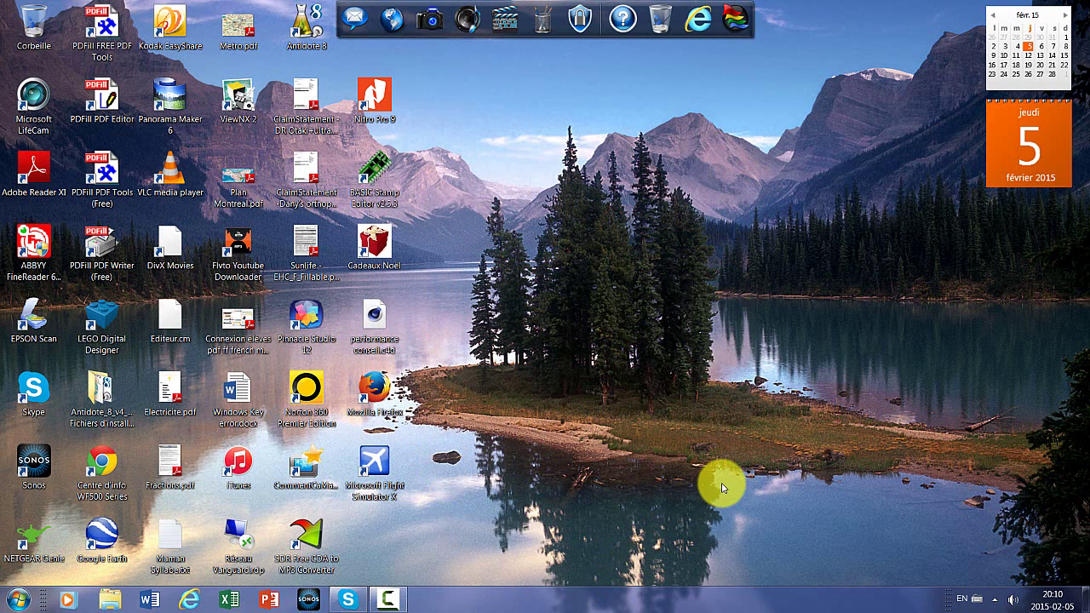
mouse_move(419, 117)
left_mouse_down()
mouse_move(720, 466)
mouse_move(863, 516)
left_mouse_up()
left_click_drag(527, 119, 708, 242)
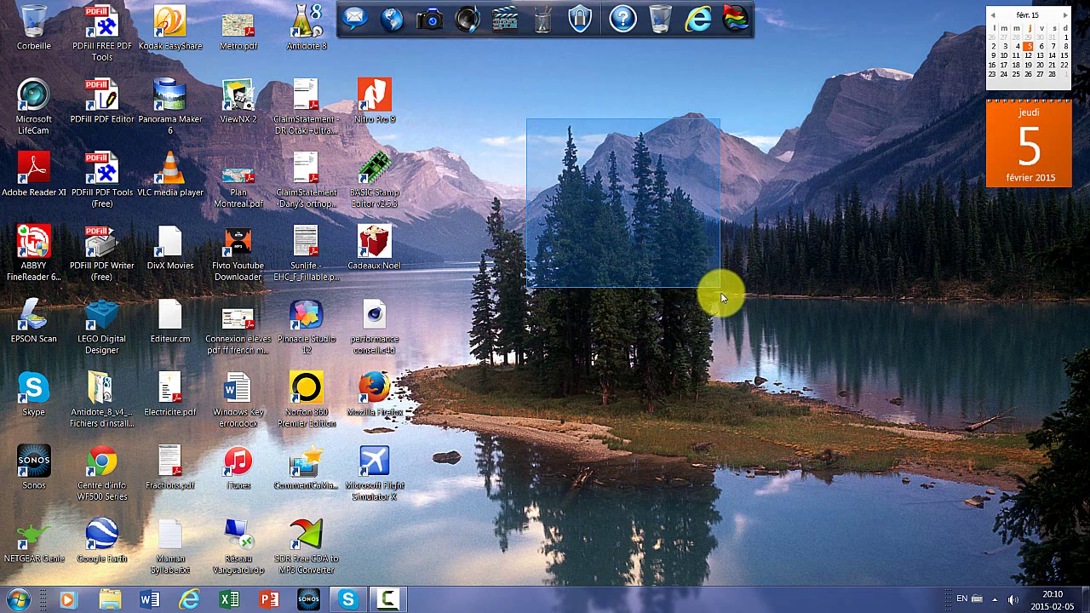
left_click_drag(709, 244, 721, 295)
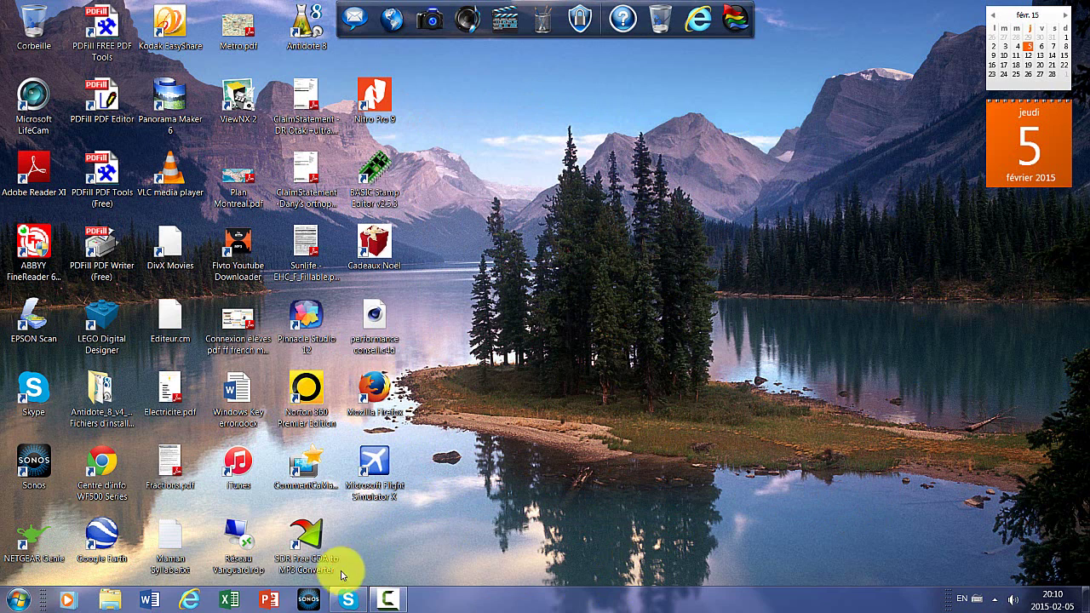
left_click(149, 603)
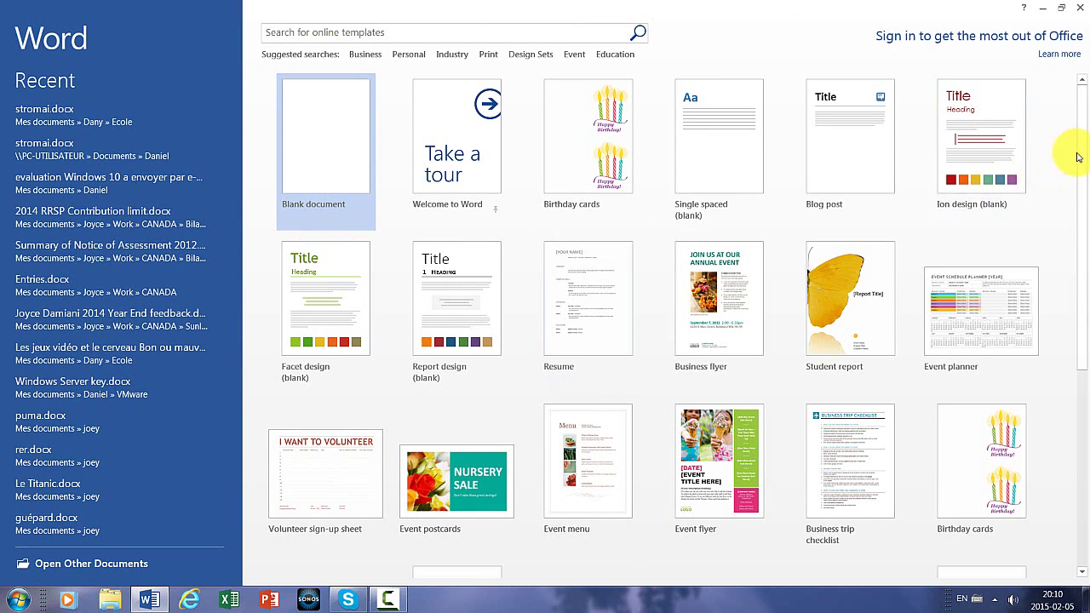
Browse the Business online templates, then go back to the Word start screen.
left_click_drag(1080, 153, 1069, 391)
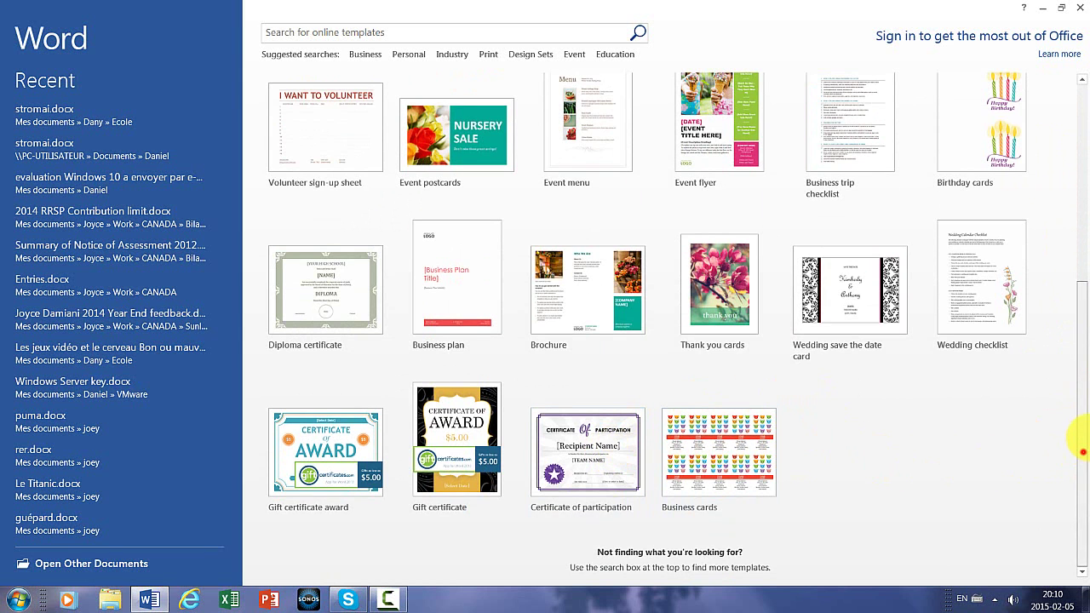
left_click_drag(1081, 451, 1059, 177)
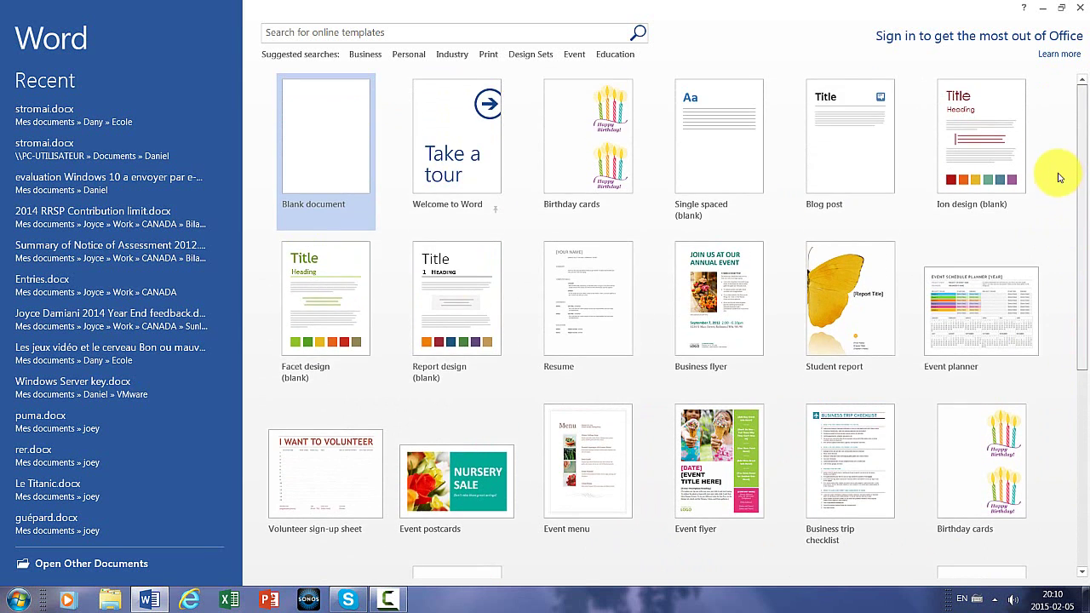
scroll(1047, 469, "down", 3)
scroll(1071, 145, "up", 3)
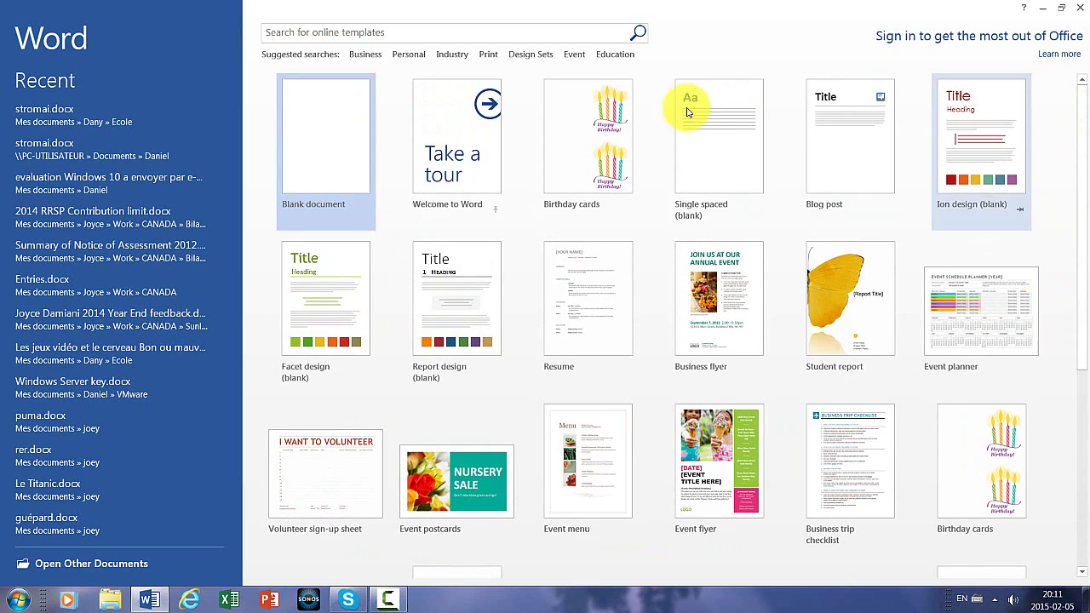
left_click(365, 53)
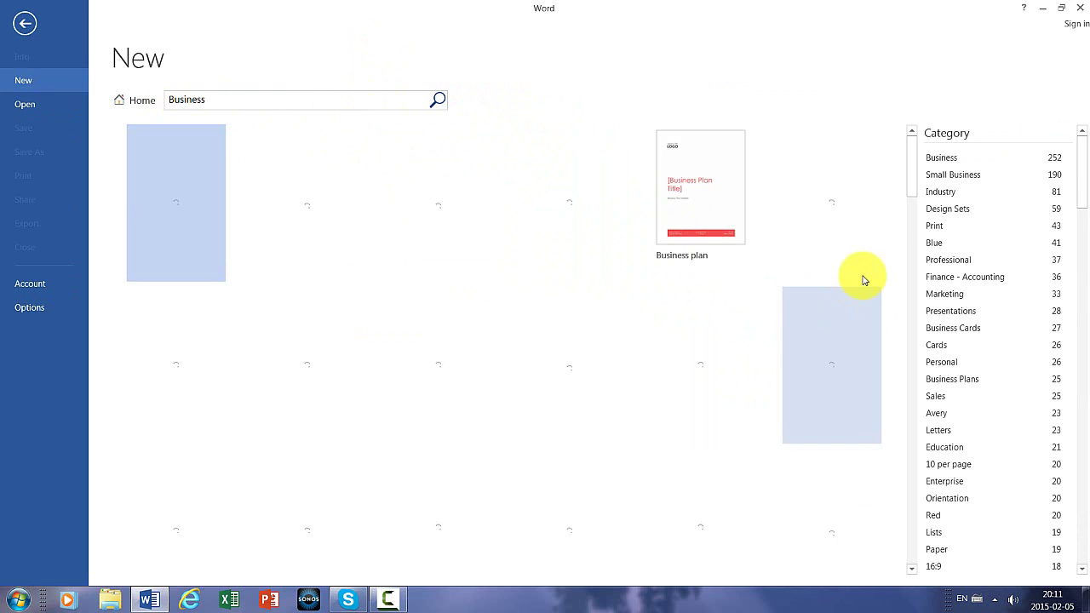
mouse_move(912, 178)
left_mouse_down()
mouse_move(902, 253)
mouse_move(904, 172)
mouse_move(872, 499)
mouse_move(892, 210)
mouse_move(876, 158)
left_mouse_up()
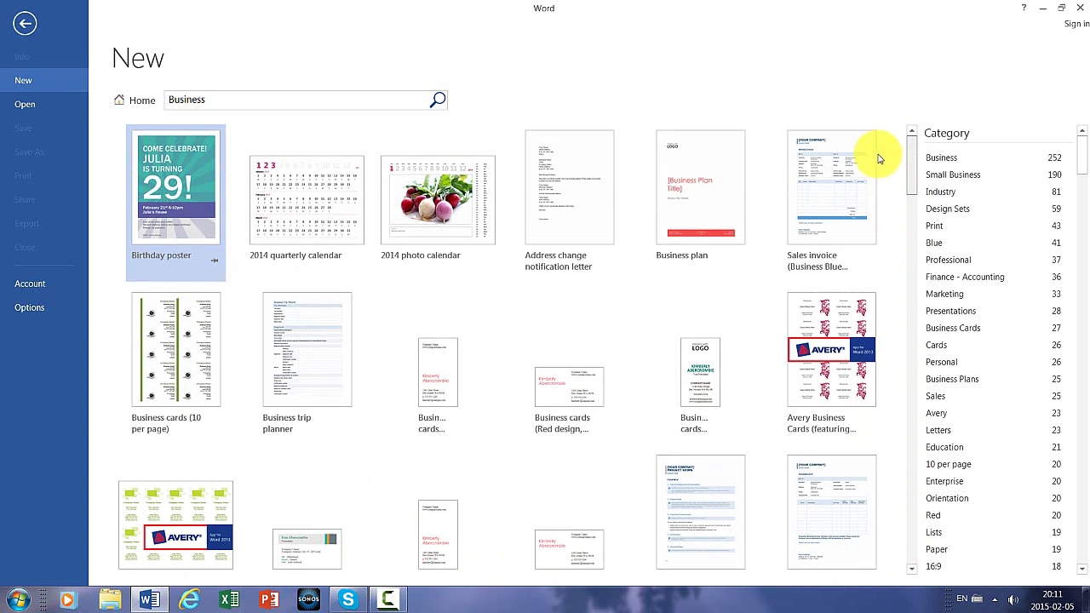
left_click(59, 75)
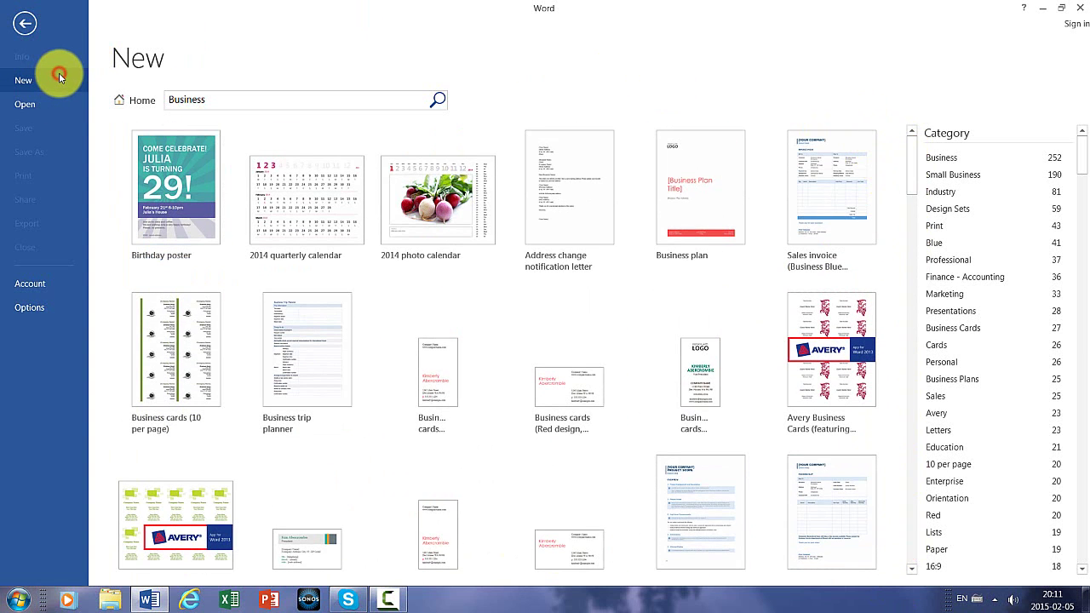
left_click(24, 23)
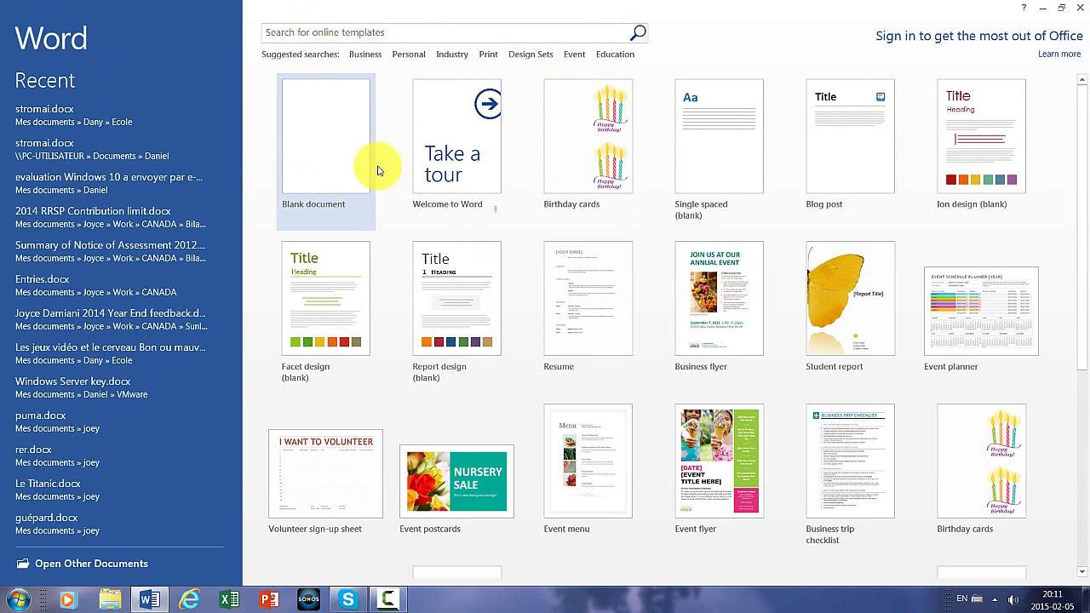
Create a blank document and set Ribbon Display Options to Show Tabs and Commands.
left_click(346, 150)
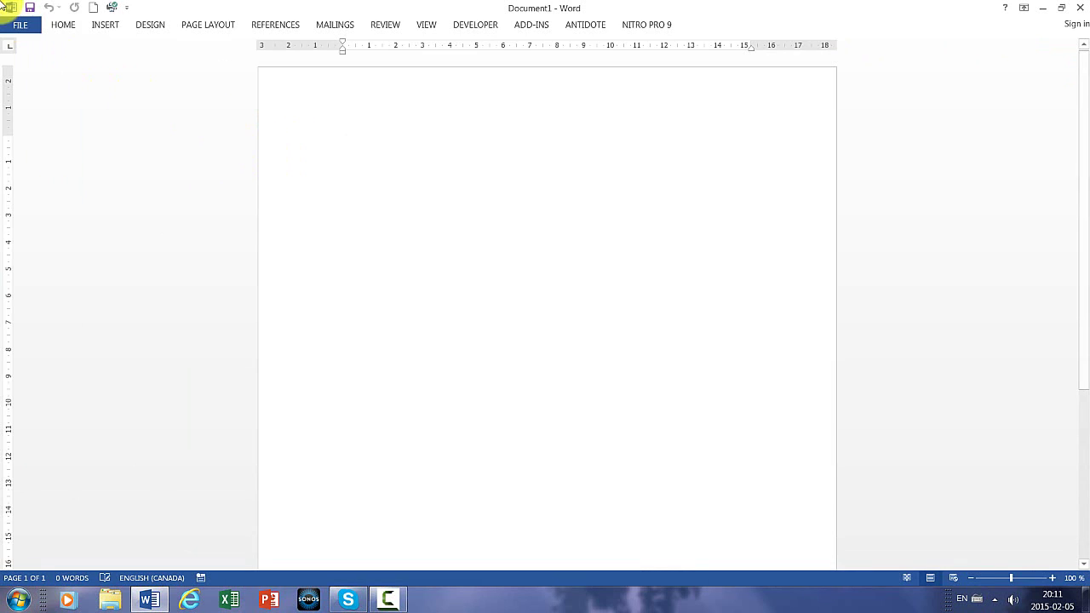
left_click(1024, 7)
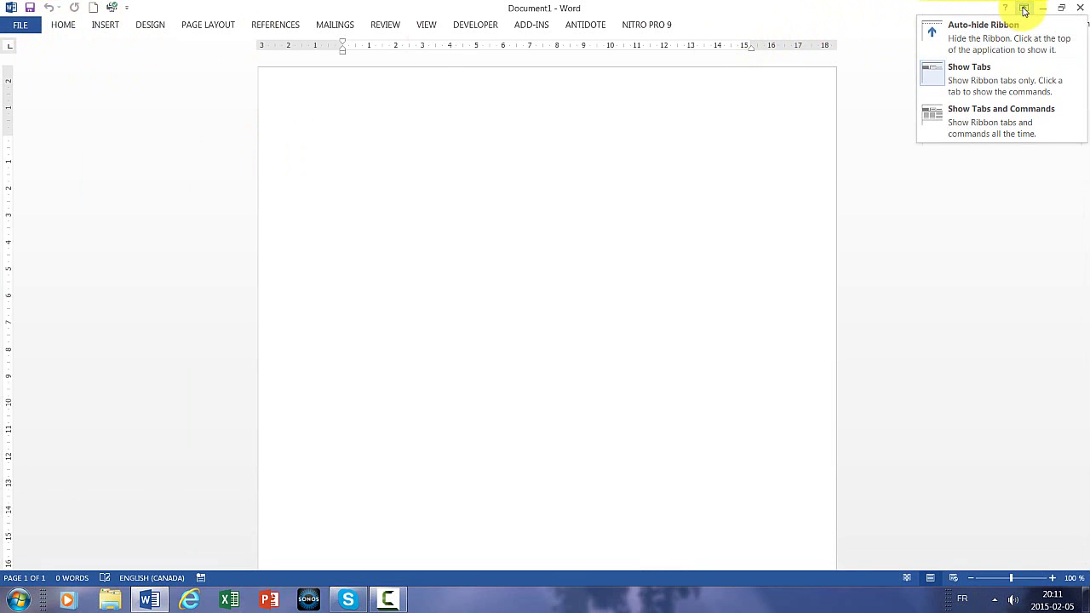
left_click(1024, 9)
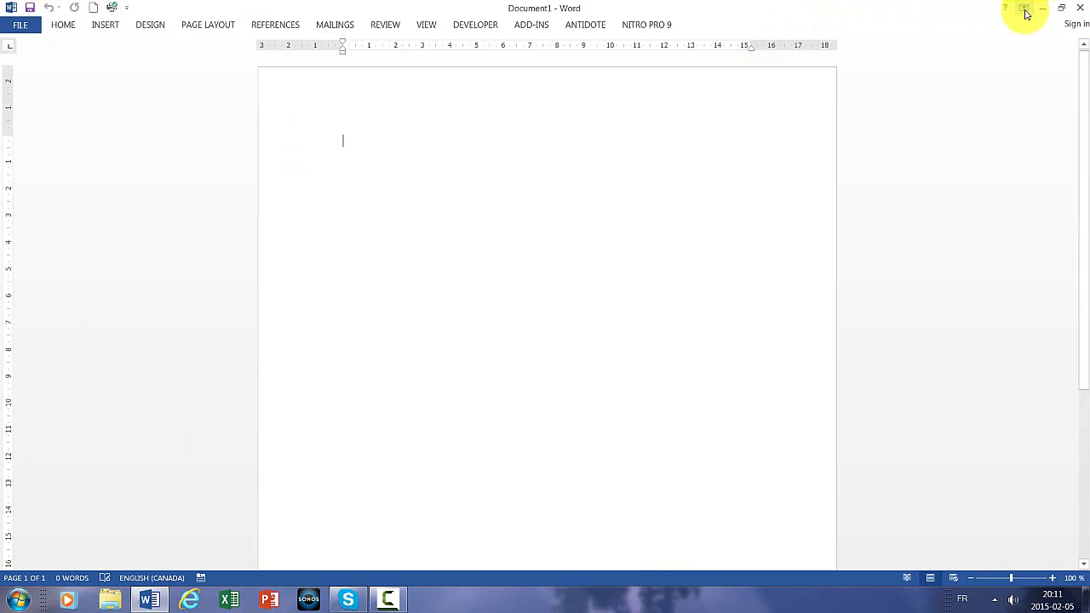
left_click(1024, 10)
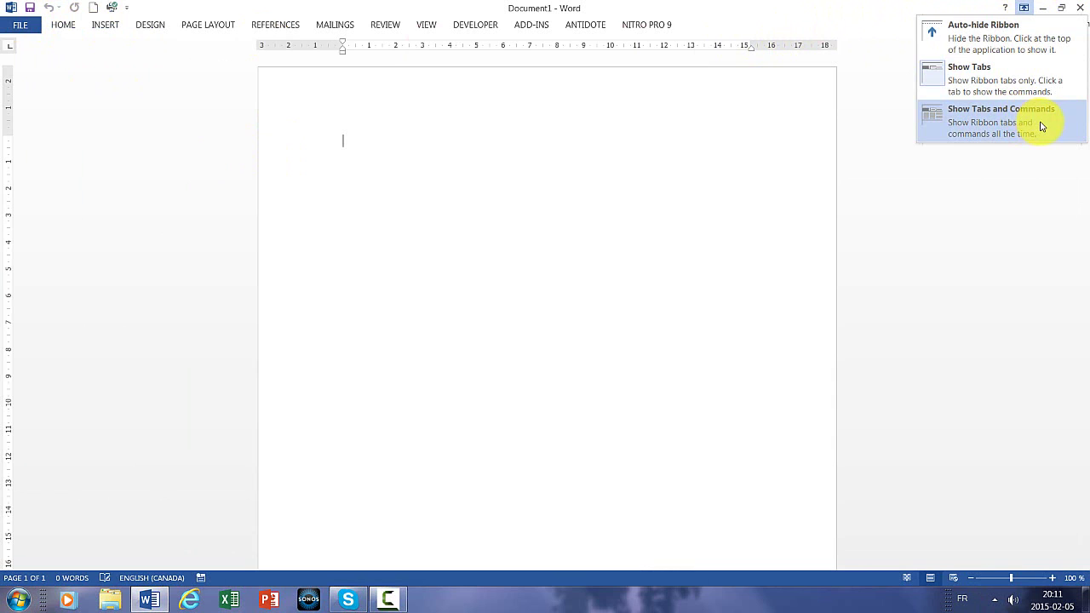
left_click(1041, 126)
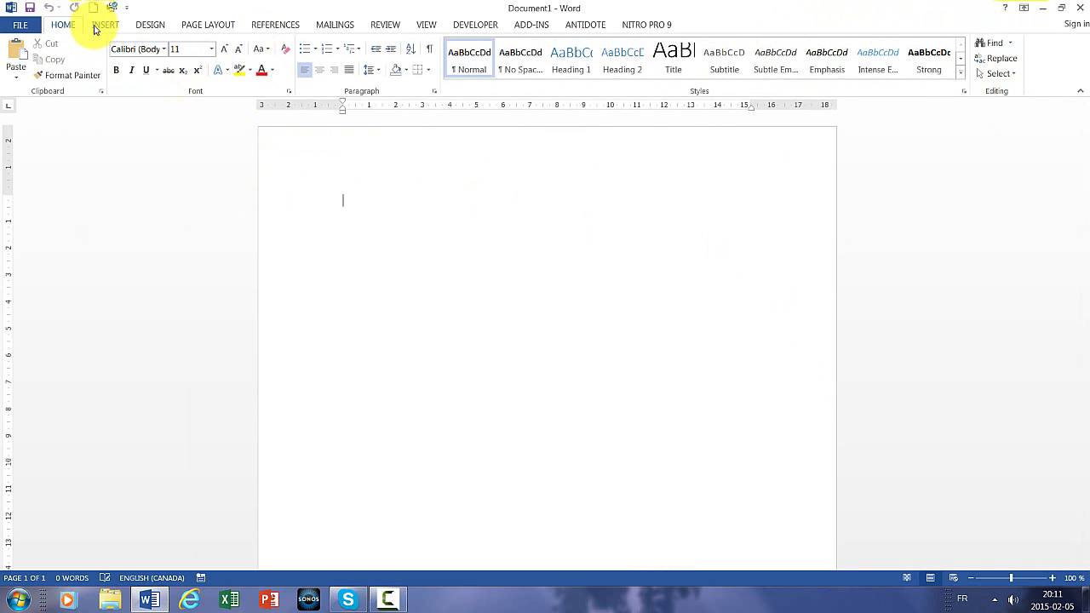
Look through the View, Developer, Add-ins, Antidote and Nitro Pro 9 tabs, ending on HOME.
left_click(434, 31)
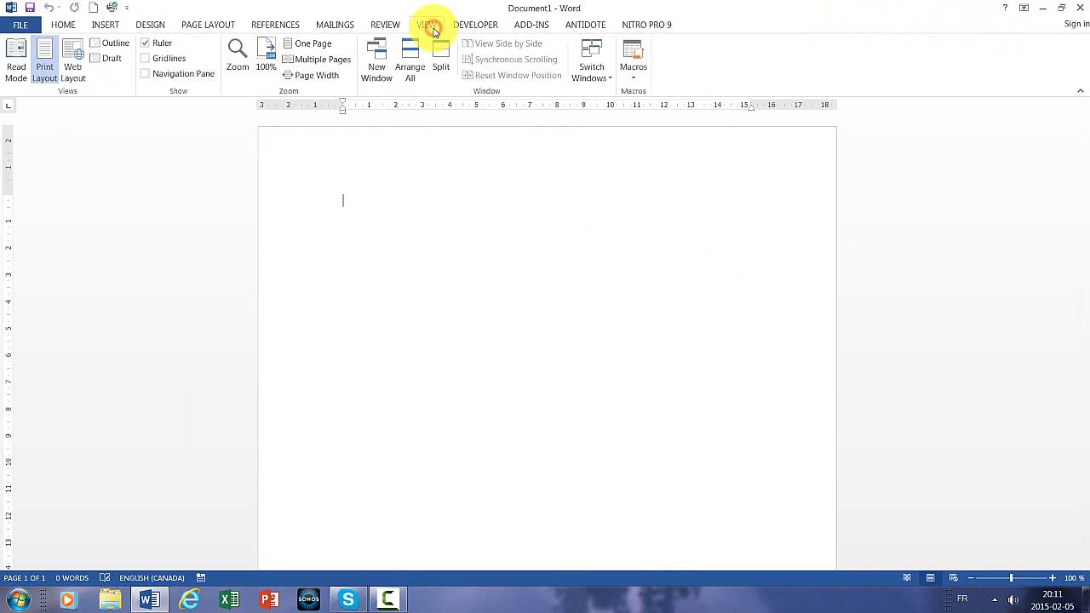
left_click(76, 25)
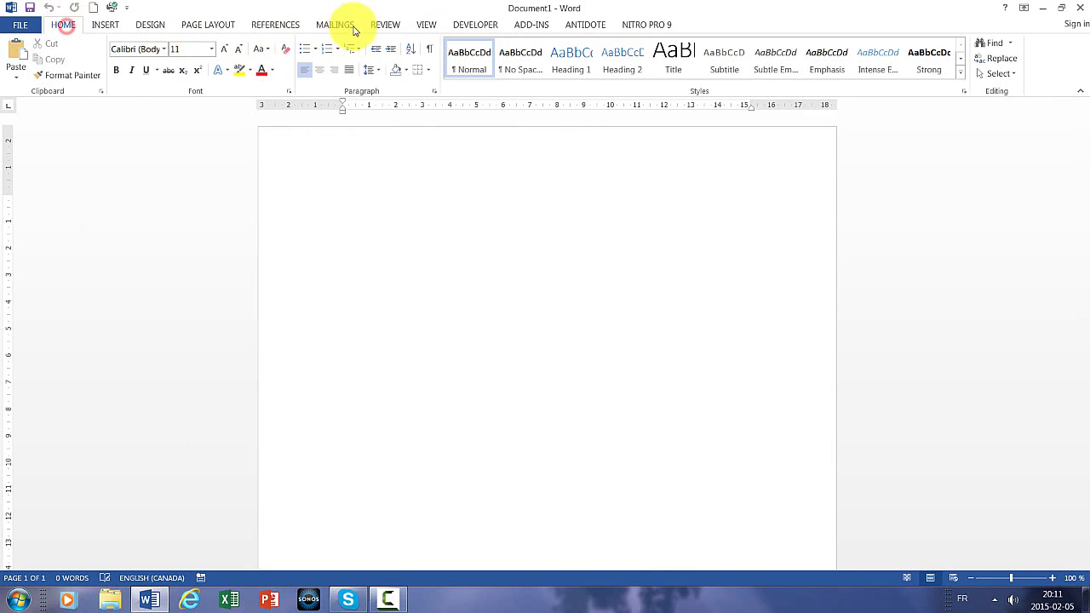
left_click(427, 26)
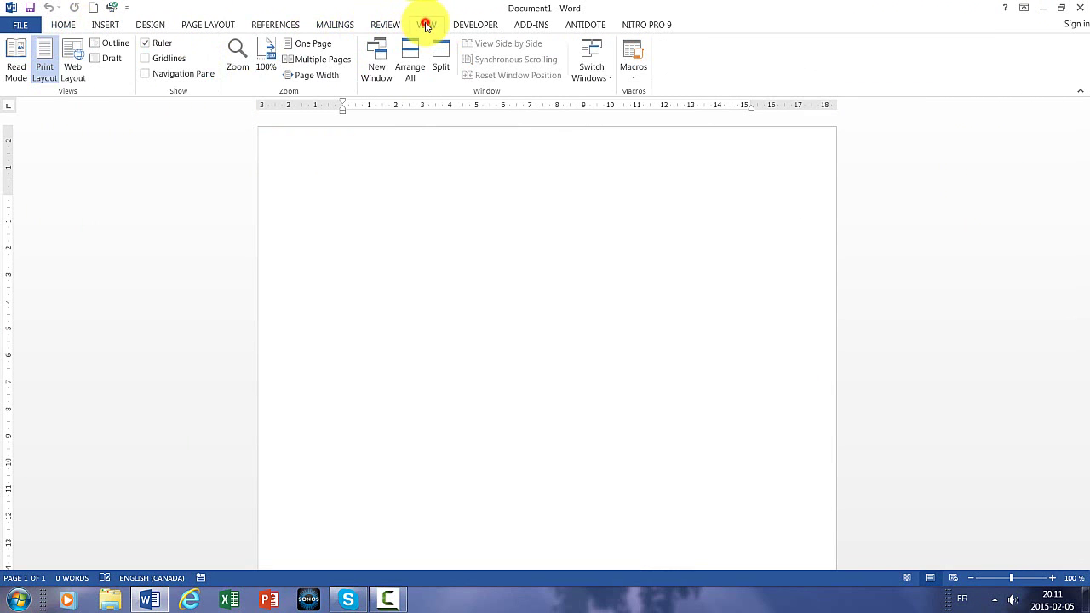
left_click(487, 25)
left_click(524, 25)
left_click(569, 25)
left_click(633, 26)
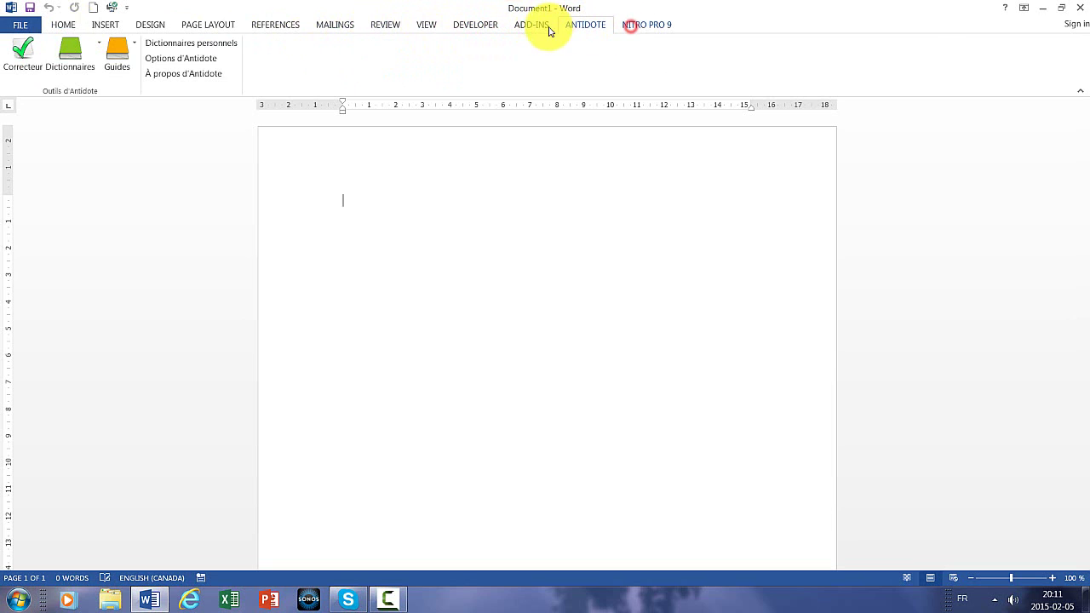
left_click(486, 25)
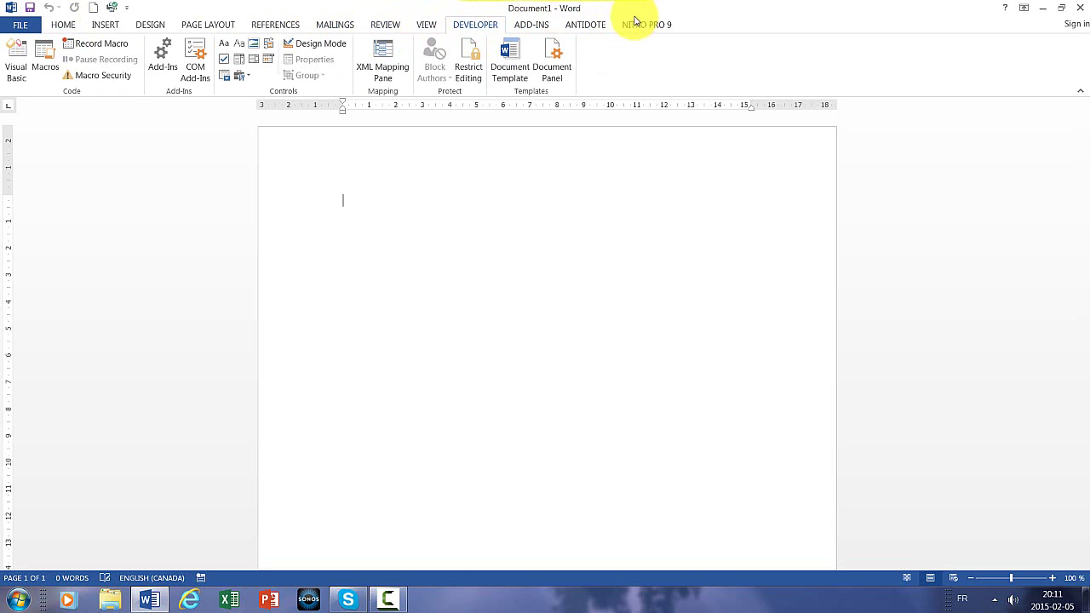
left_click(57, 28)
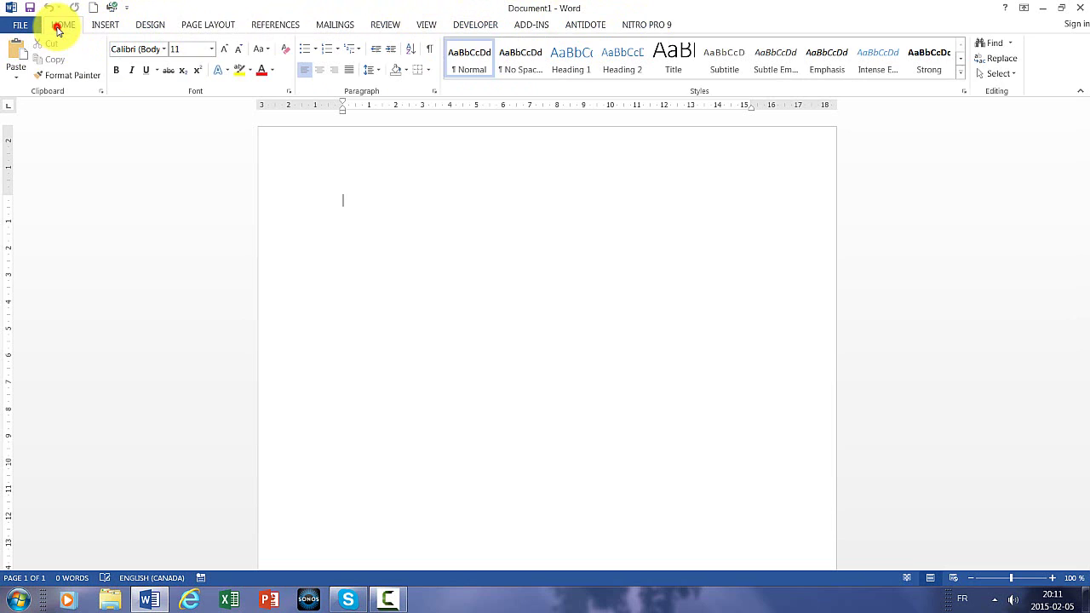
left_click(490, 26)
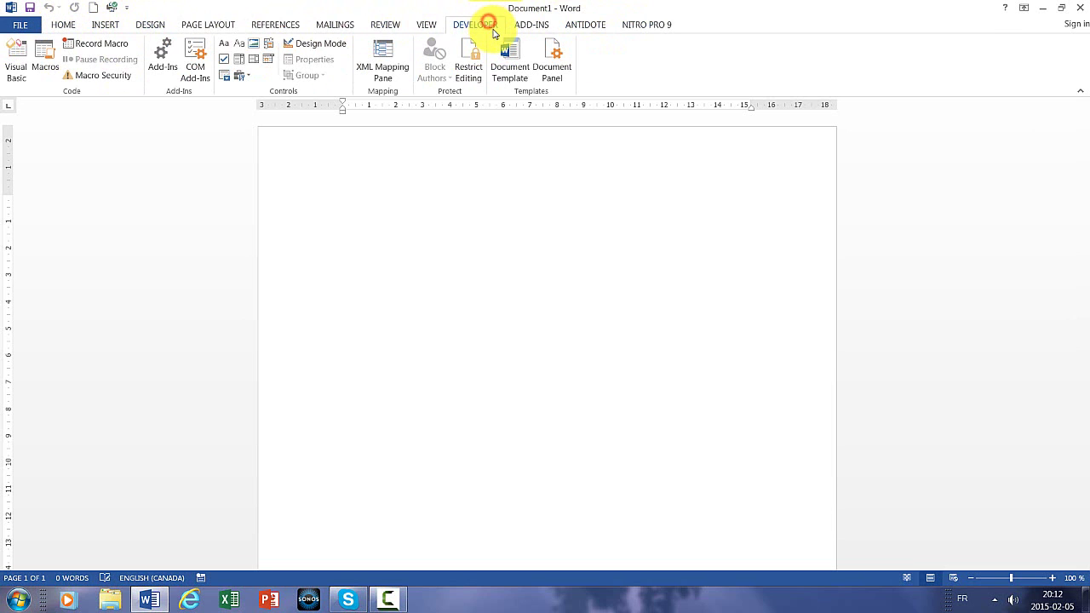
left_click(65, 26)
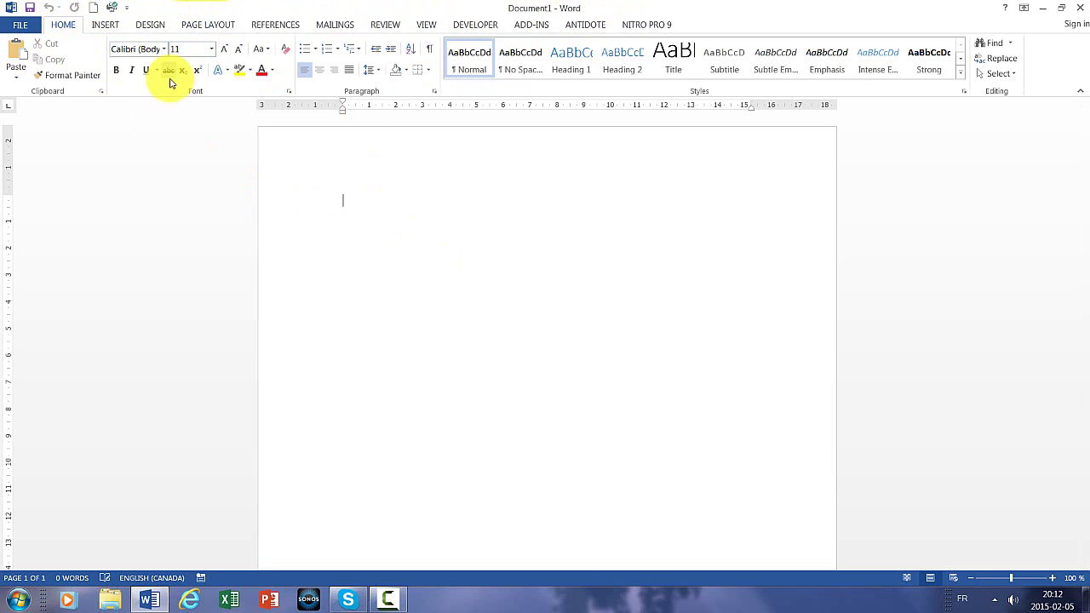
scroll(147, 42, "down", 2)
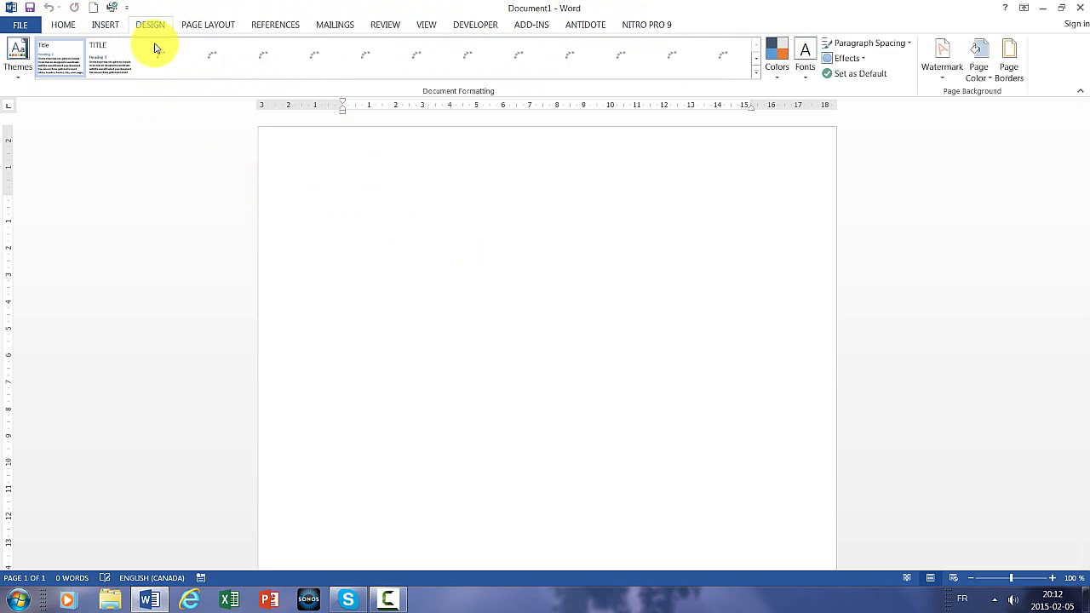
scroll(214, 25, "down", 1)
scroll(245, 19, "down", 2)
scroll(324, 43, "up", 1)
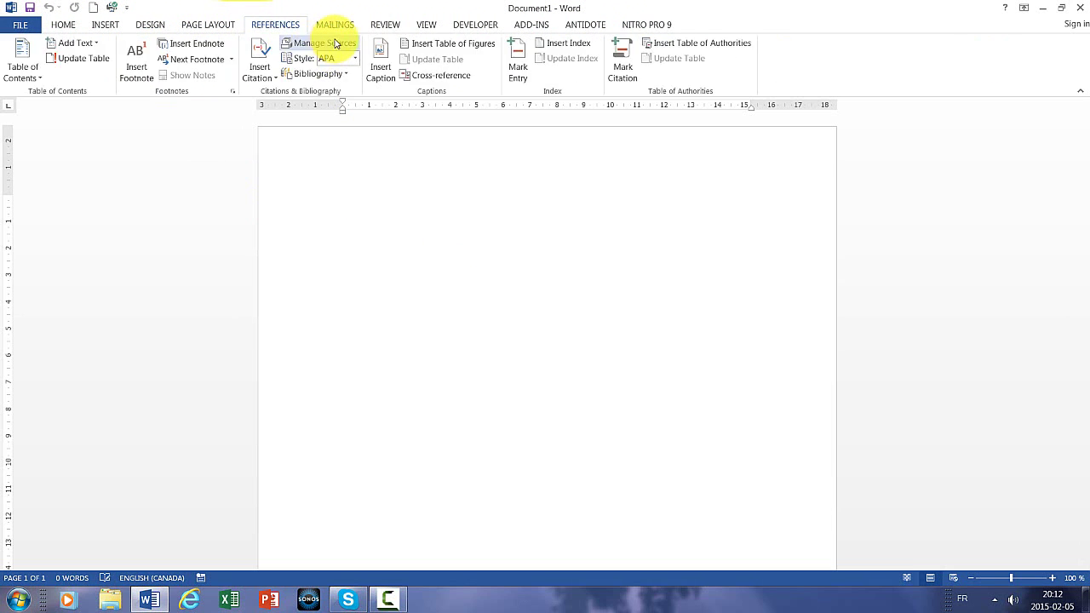
scroll(334, 41, "down", 1)
scroll(357, 34, "down", 1)
scroll(366, 34, "down", 1)
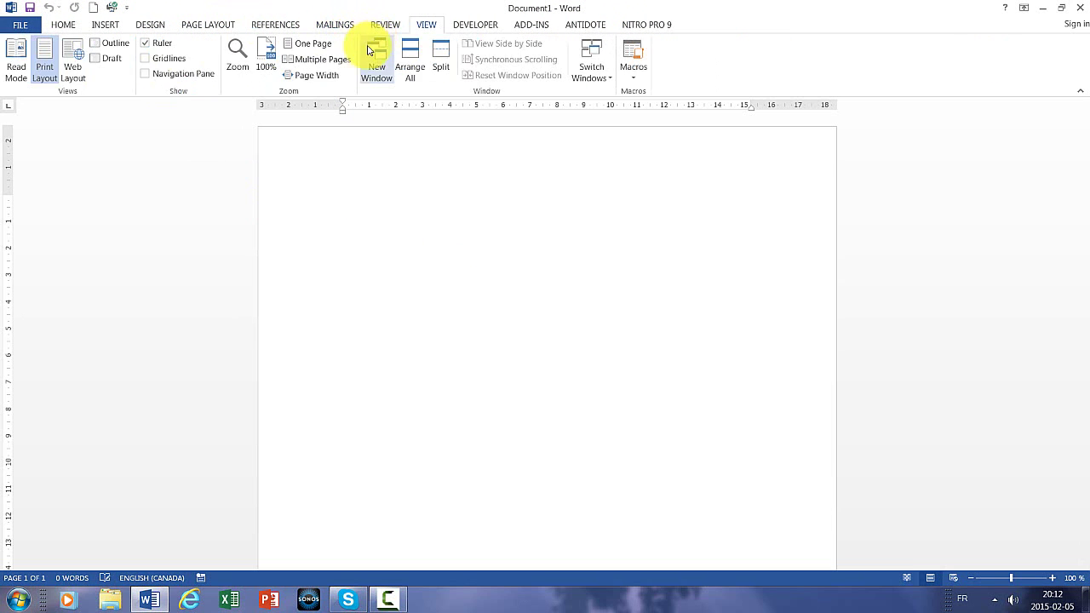
scroll(368, 43, "up", 7)
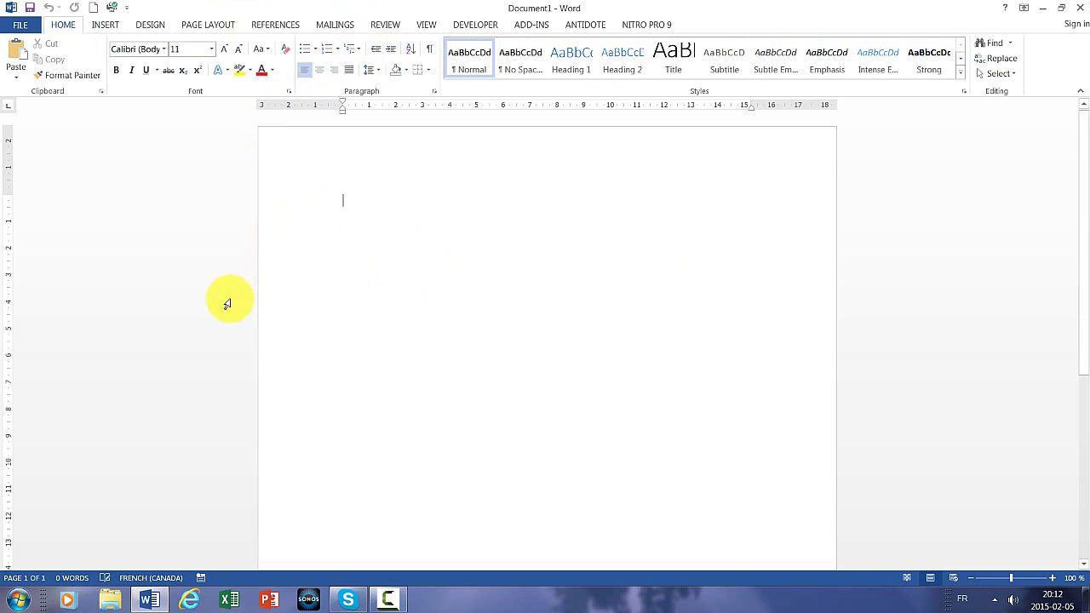
Type 'gfjdhggnhvgcghgj' on the blank page and select the whole word.
type("gfjdhggnhvgcg")
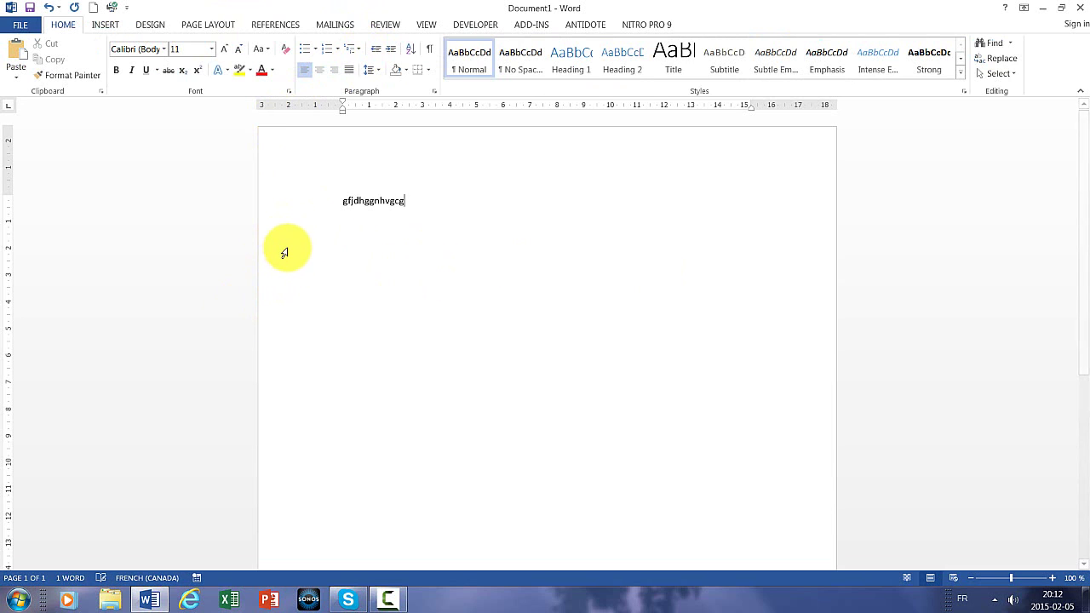
type("hgj")
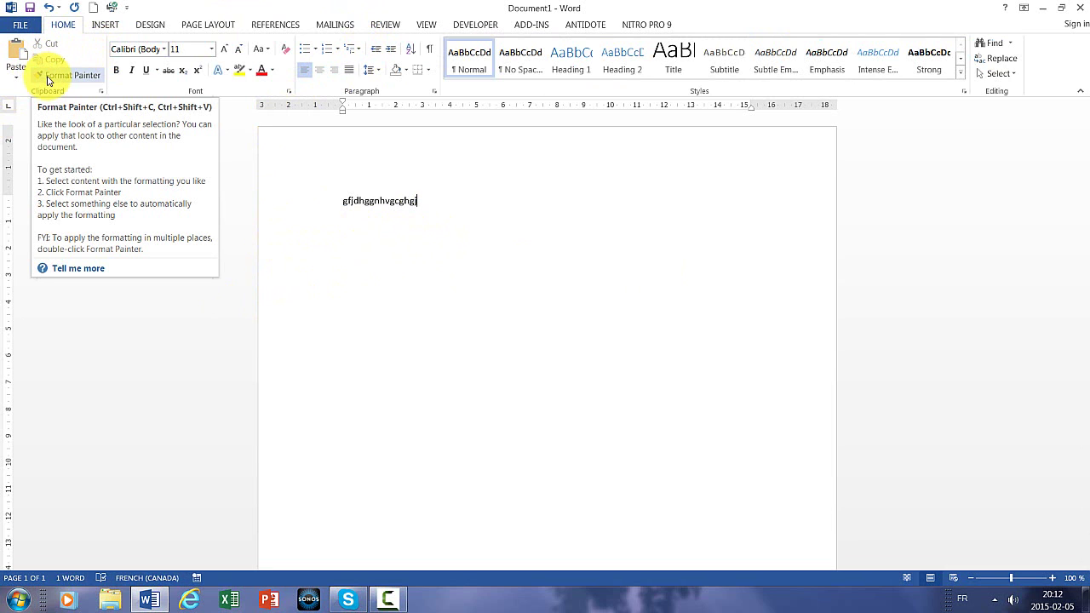
left_click(165, 50)
left_click(453, 198)
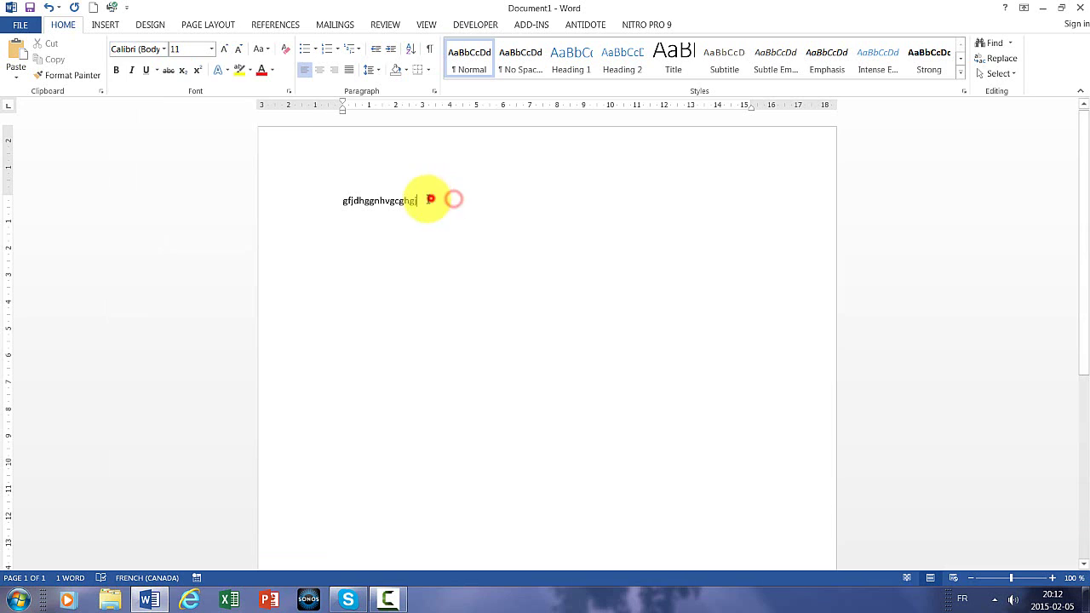
left_click_drag(430, 199, 346, 195)
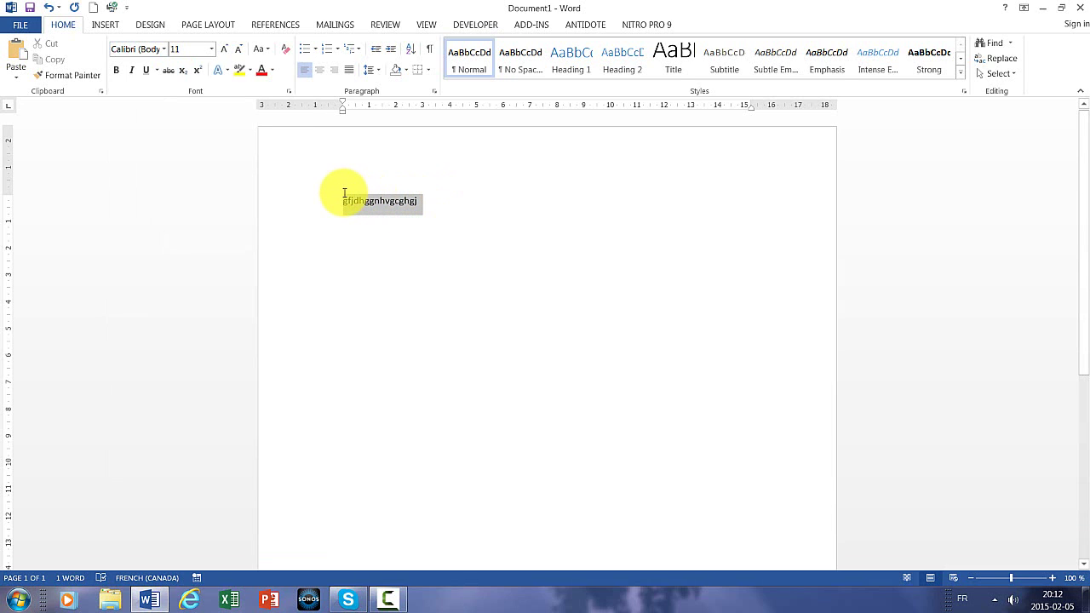
left_click(410, 204)
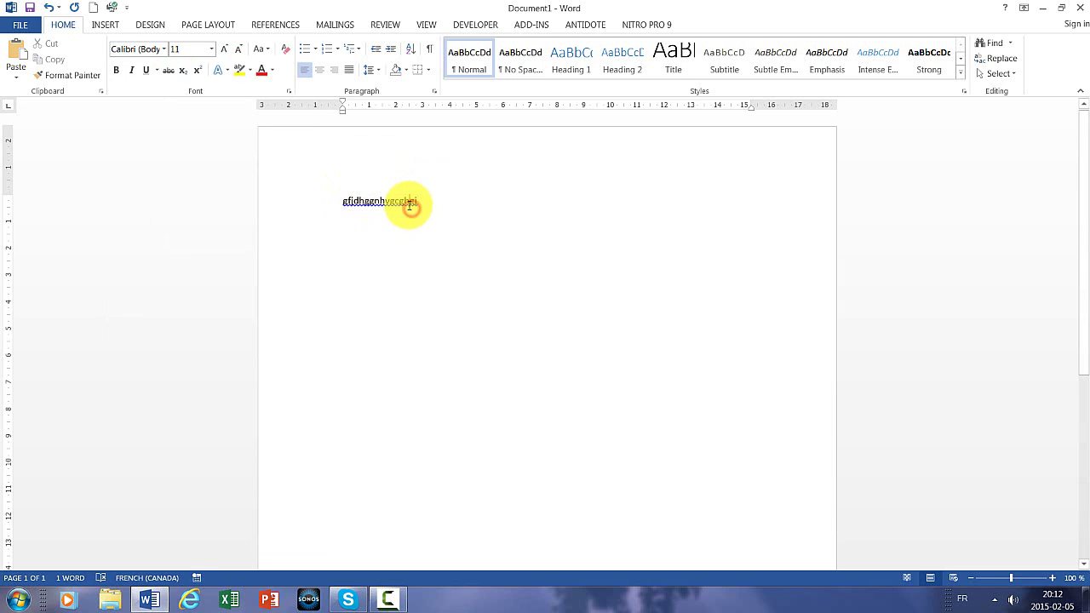
left_click_drag(422, 202, 343, 202)
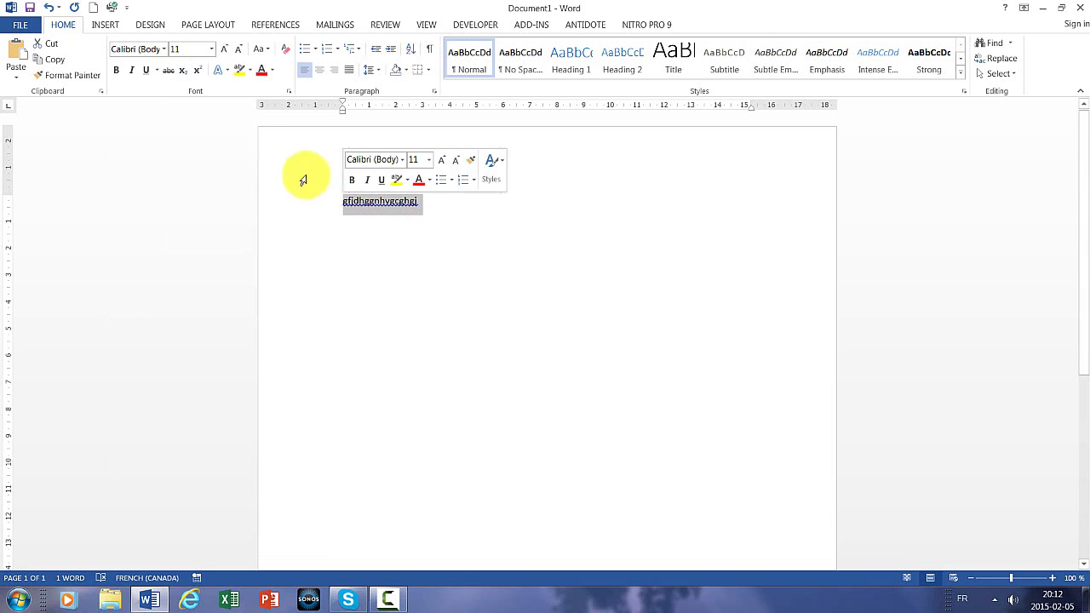
Browse the Font list and apply Arial to the sample word, typing 'ari' to find it.
left_click(163, 52)
scroll(173, 296, "down", 1)
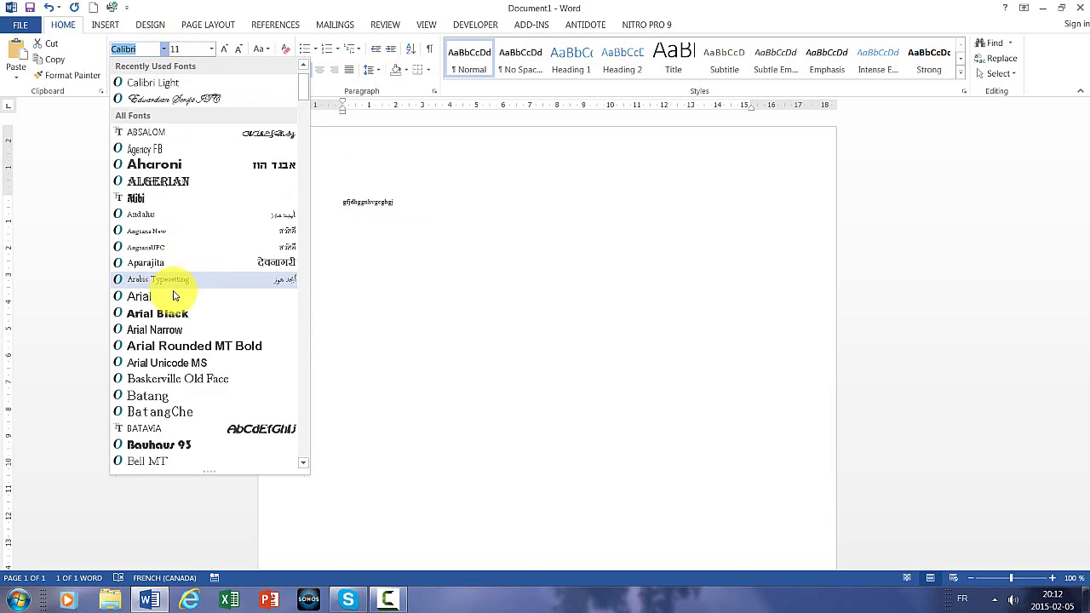
scroll(173, 295, "down", 1)
scroll(170, 292, "up", 3)
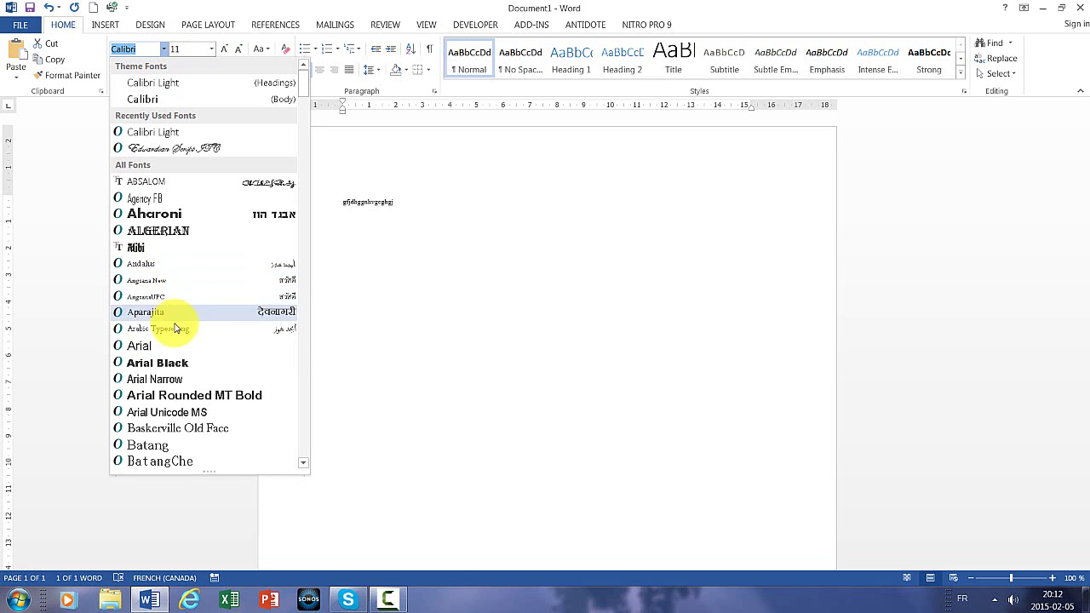
scroll(180, 368, "down", 1)
scroll(179, 368, "down", 3)
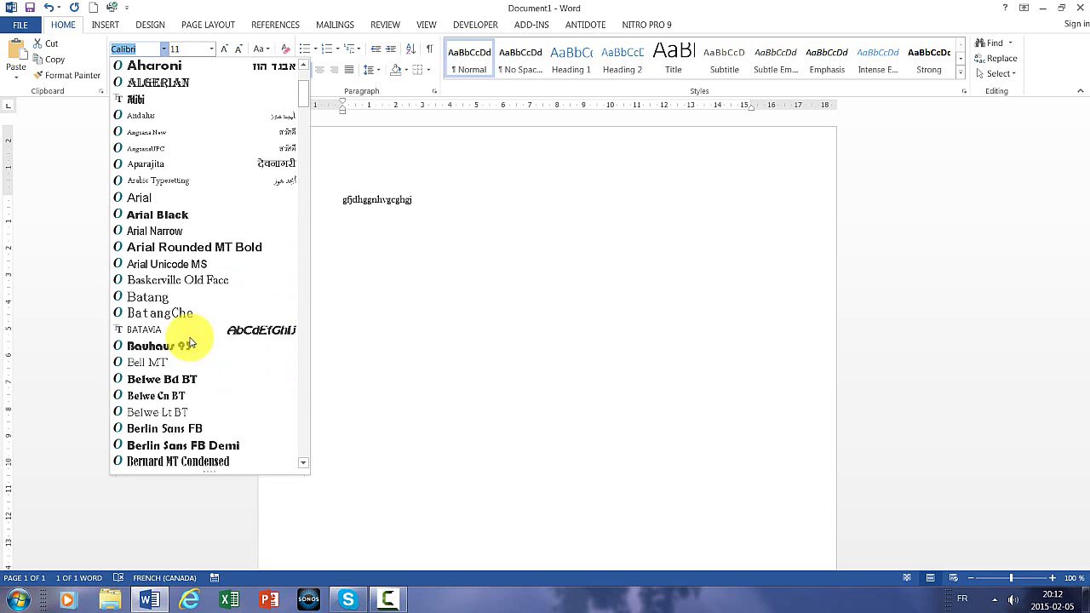
scroll(166, 368, "up", 3)
scroll(156, 364, "up", 1)
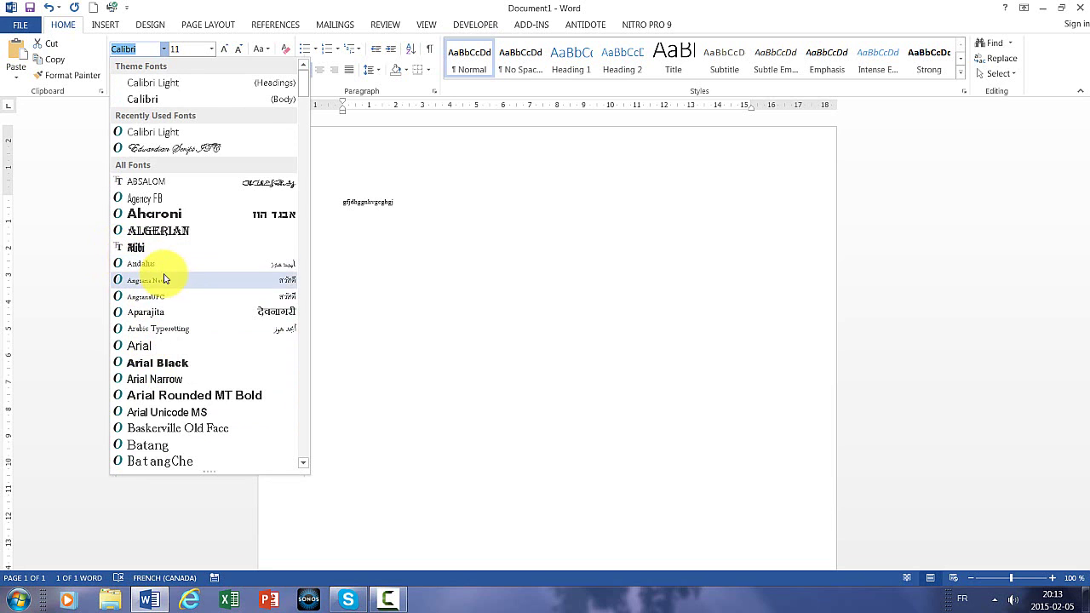
scroll(119, 230, "down", 1)
scroll(119, 219, "down", 2)
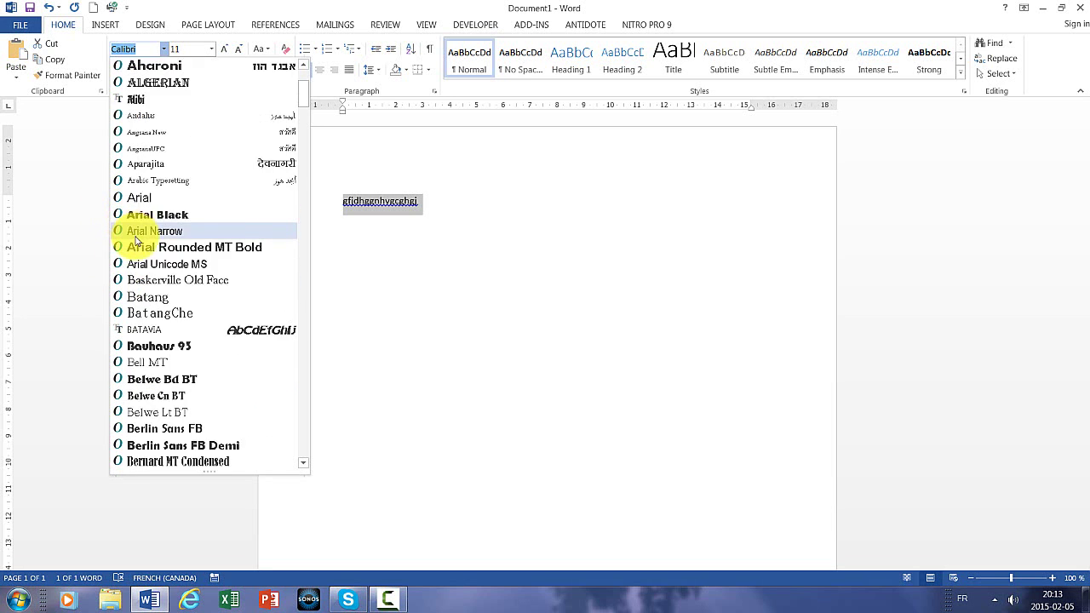
scroll(122, 233, "down", 3)
scroll(122, 244, "down", 1)
scroll(121, 311, "down", 1)
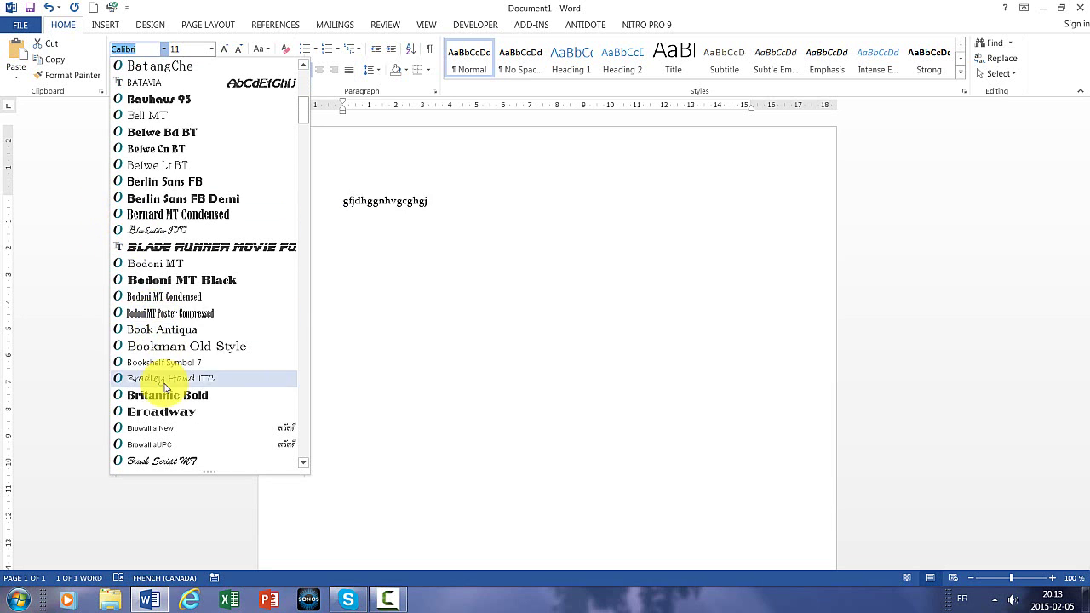
scroll(171, 443, "down", 1)
scroll(171, 443, "down", 1)
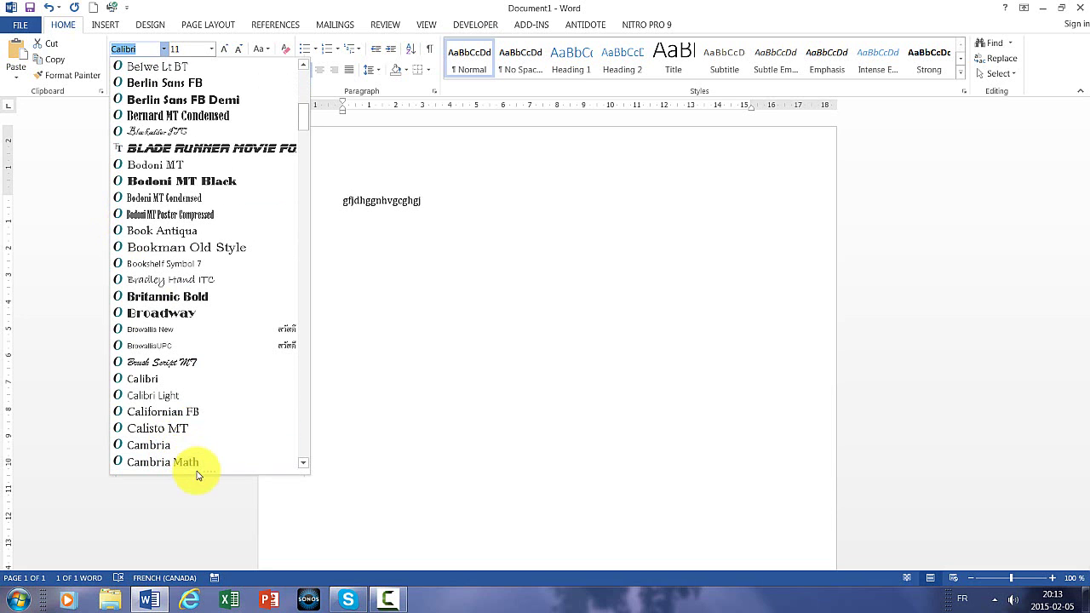
left_click_drag(199, 502, 195, 488)
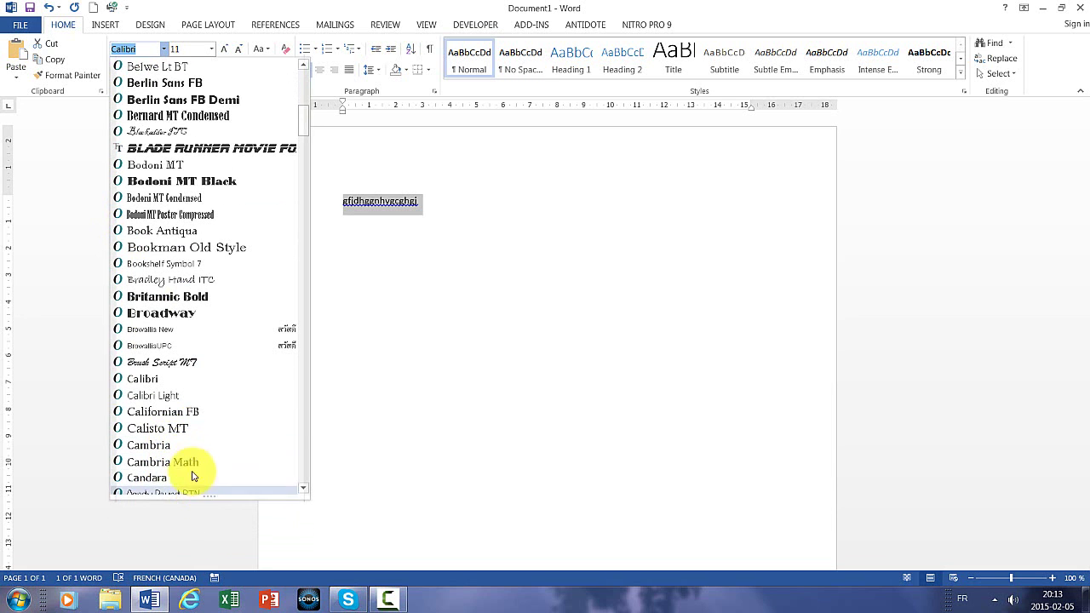
scroll(186, 280, "up", 4)
scroll(177, 300, "up", 3)
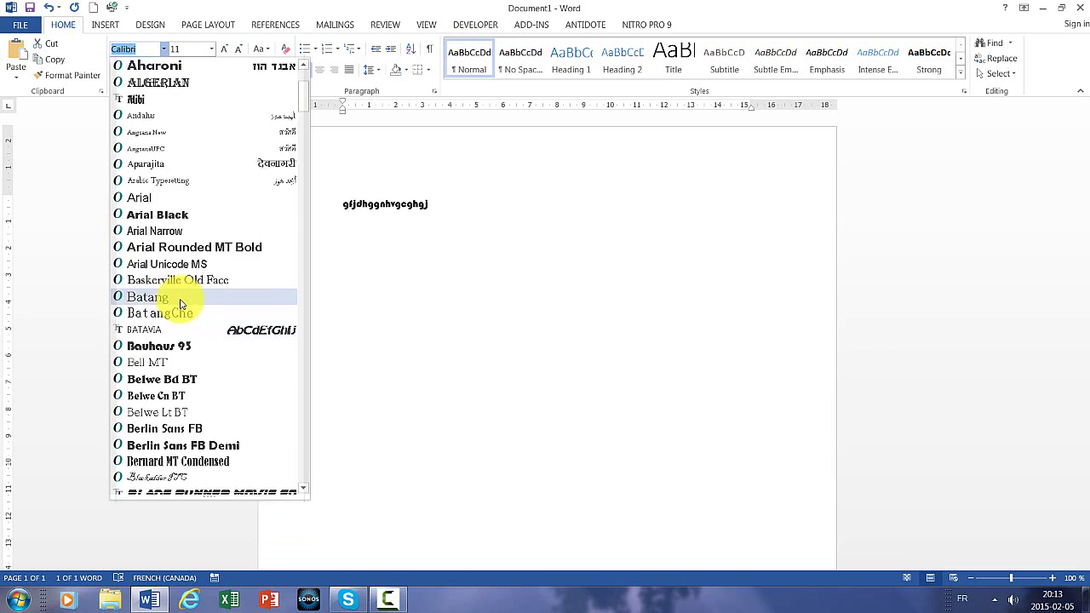
scroll(180, 303, "up", 3)
scroll(180, 303, "down", 1)
scroll(183, 293, "up", 1)
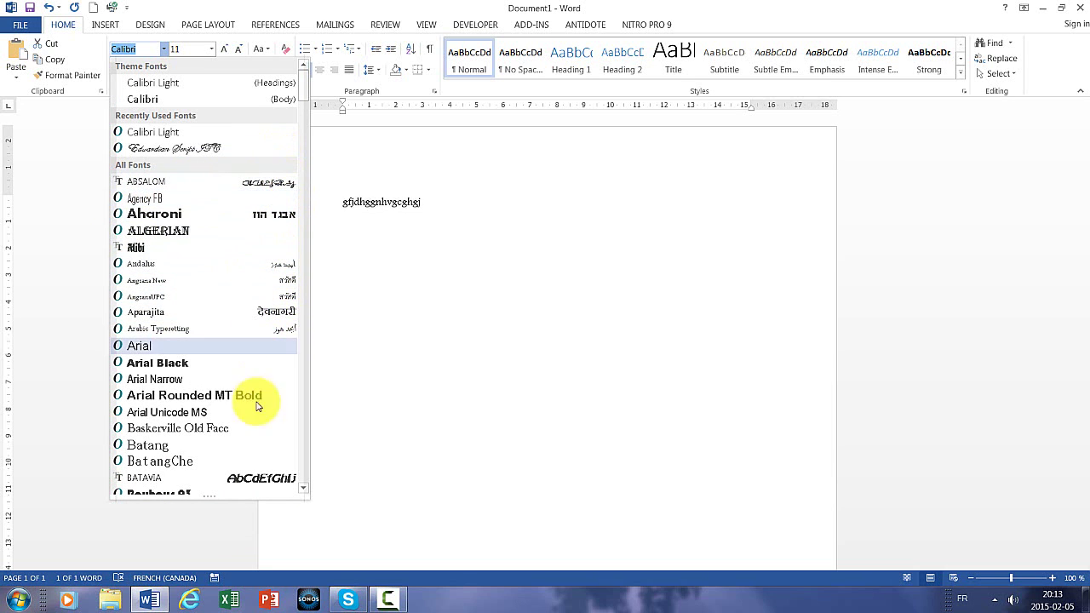
left_click_drag(215, 500, 211, 178)
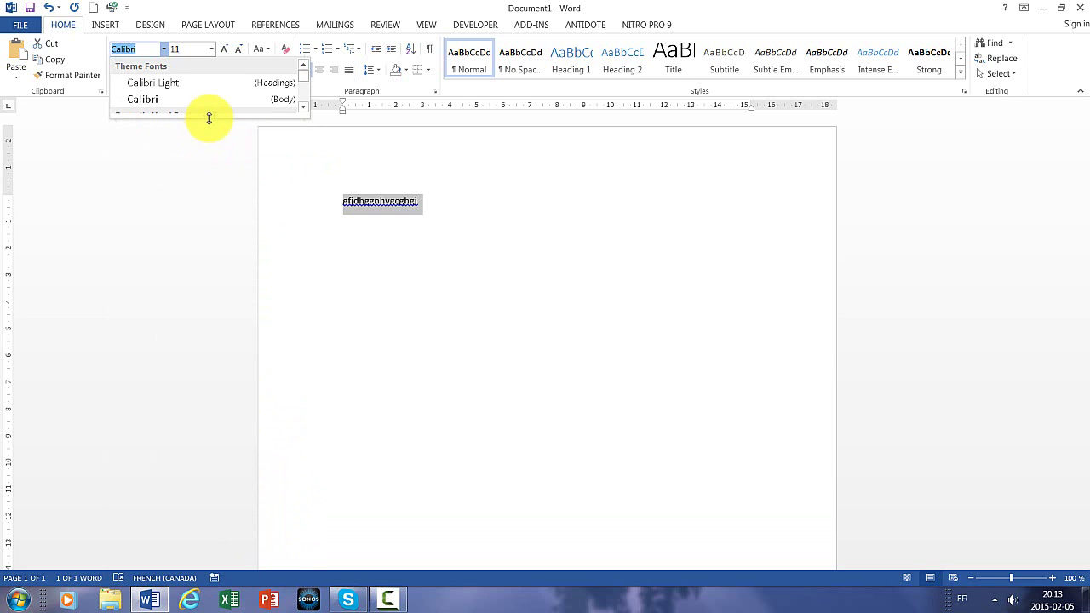
left_click_drag(210, 178, 208, 387)
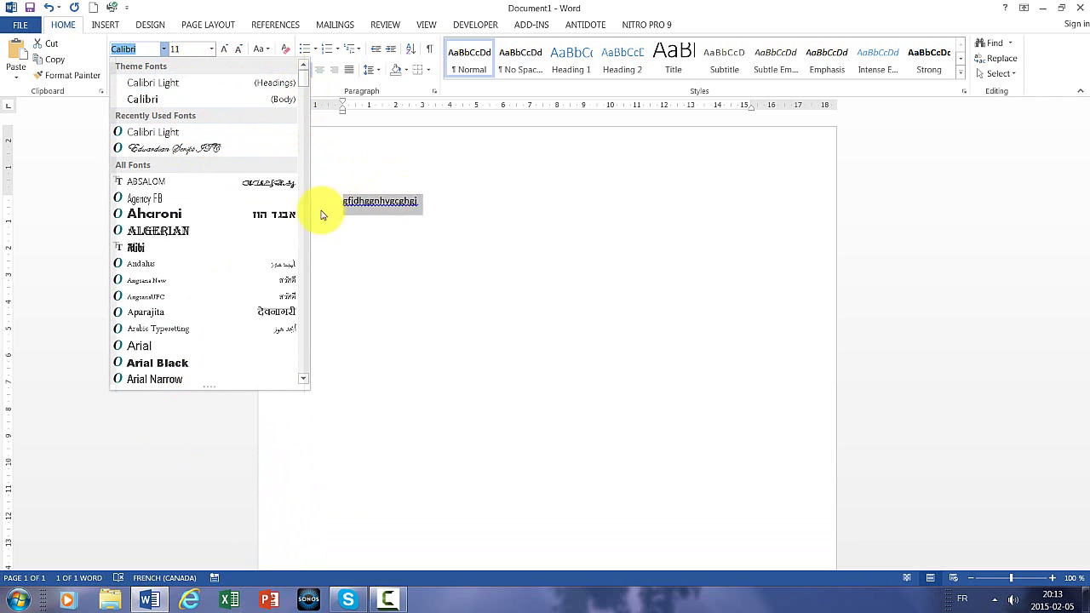
left_click_drag(305, 83, 308, 136)
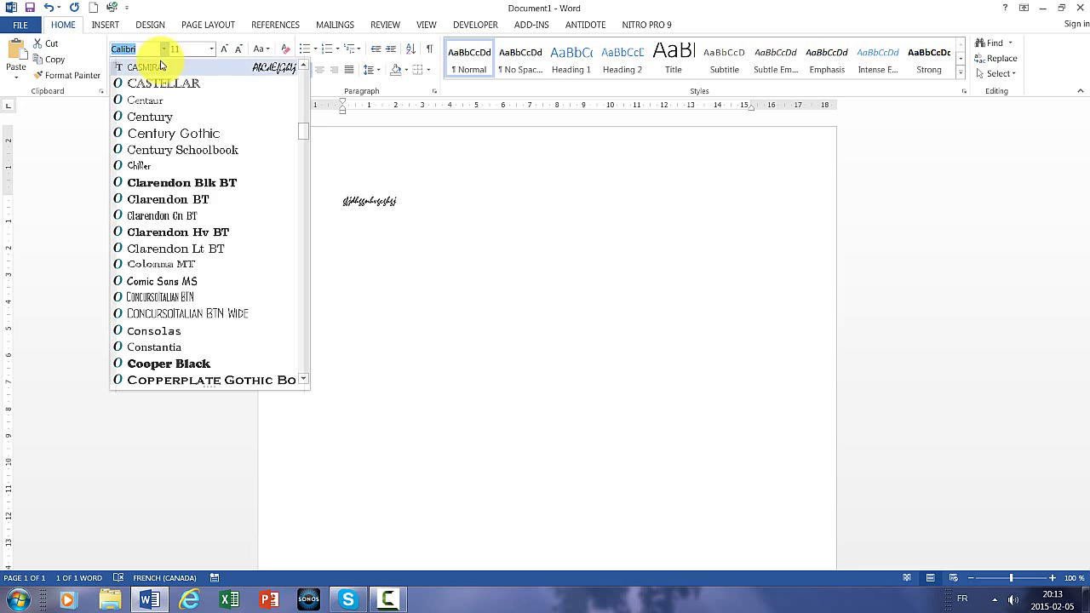
type("ar")
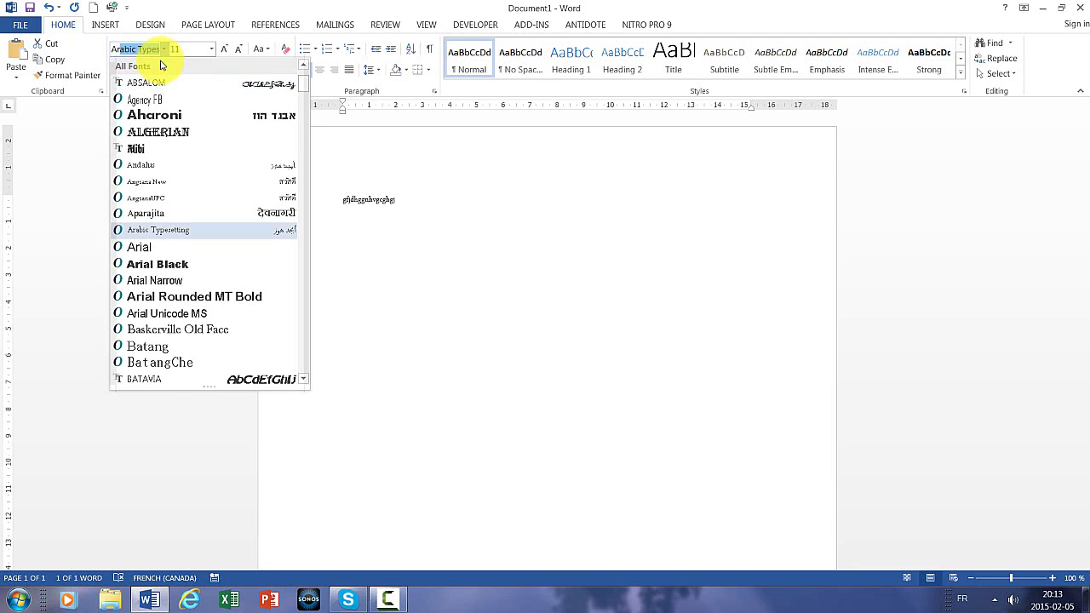
type("ial")
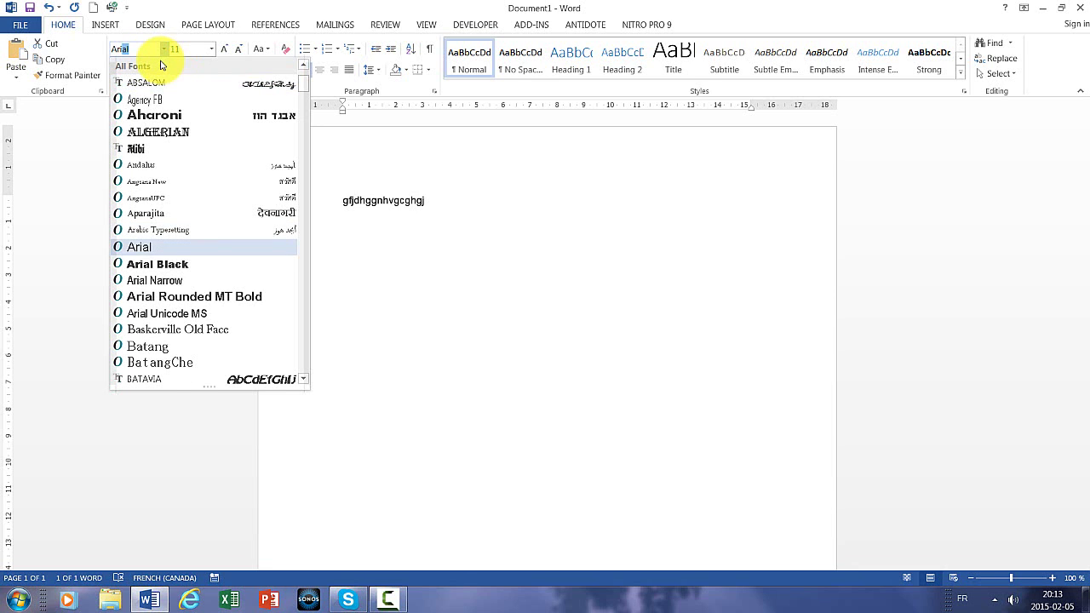
left_click(181, 244)
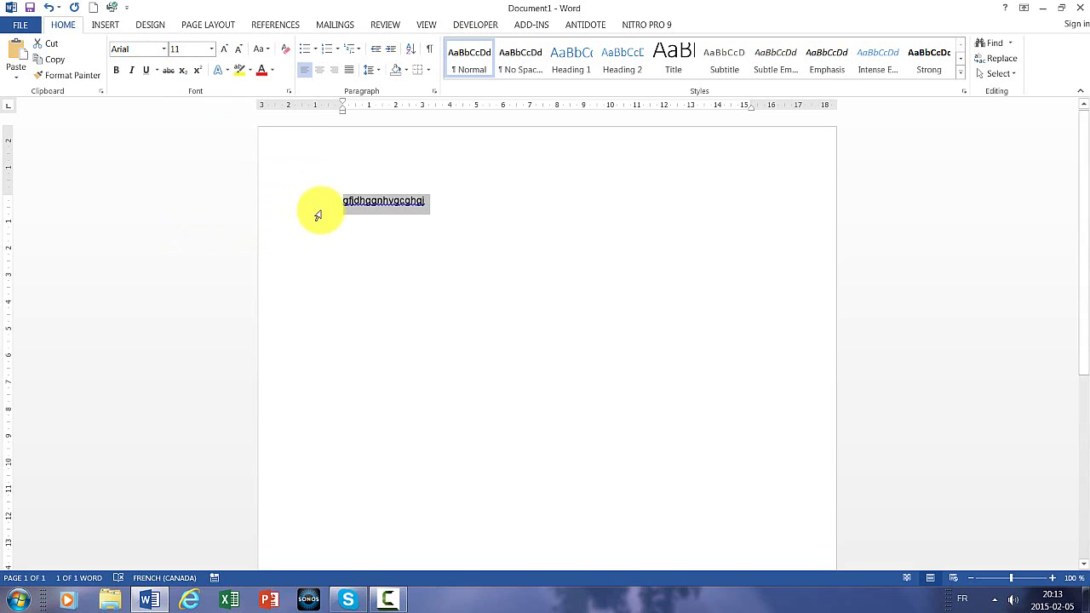
Set a few middle letters in Belwe Lt BT, then reselect the whole word.
left_click(396, 202)
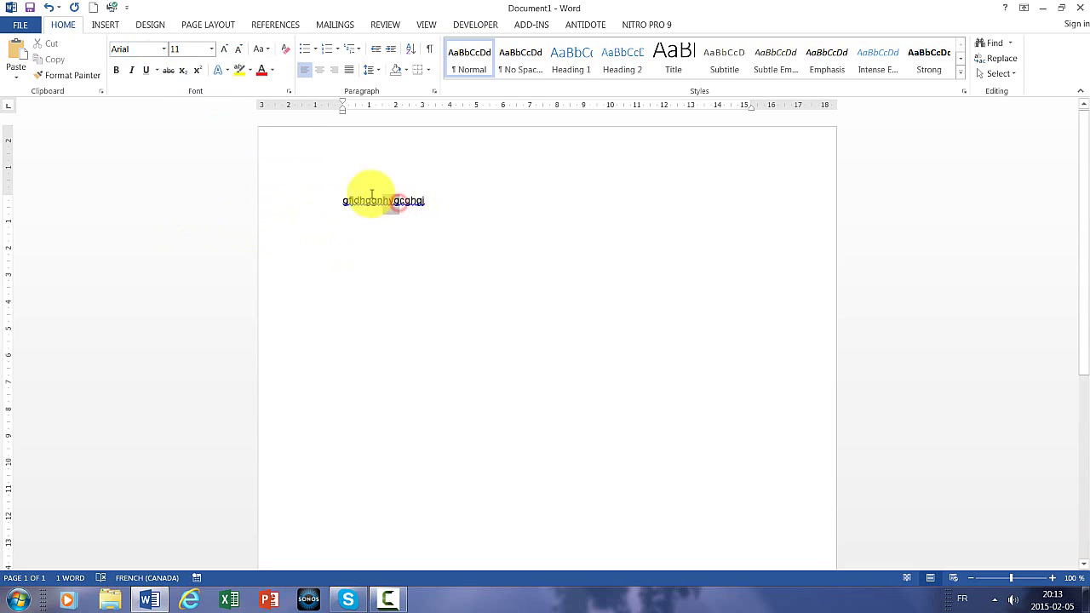
left_click(164, 49)
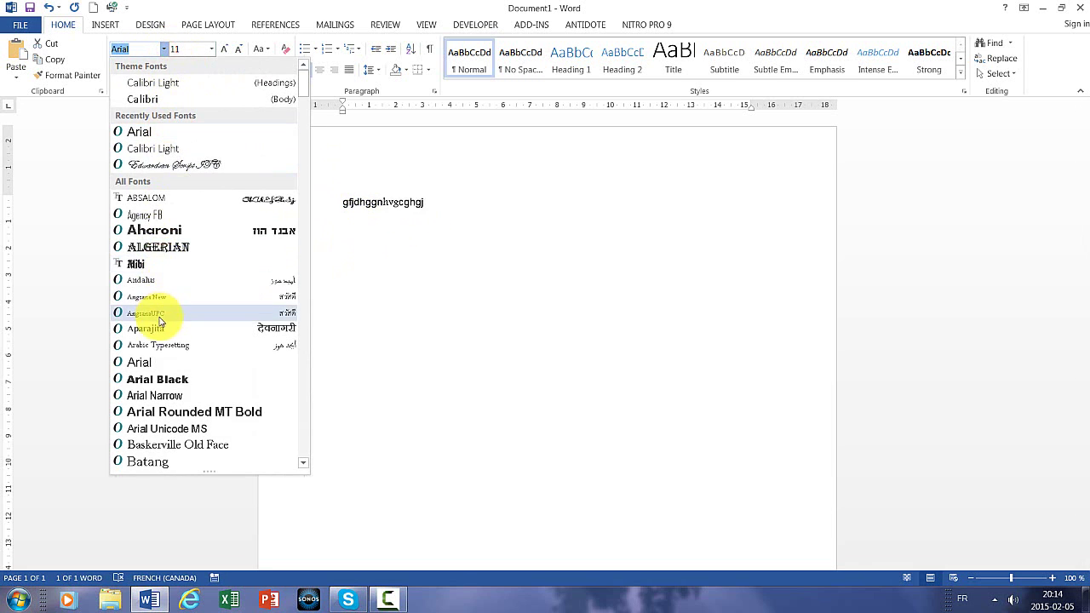
scroll(149, 256, "down", 3)
scroll(136, 250, "down", 1)
left_click(136, 251)
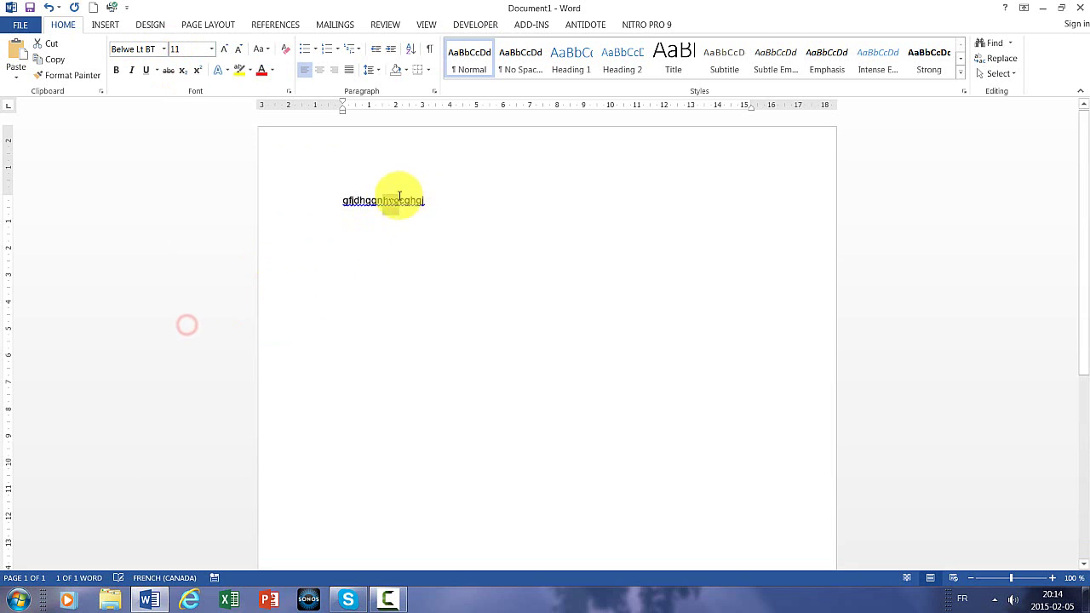
left_click(529, 204)
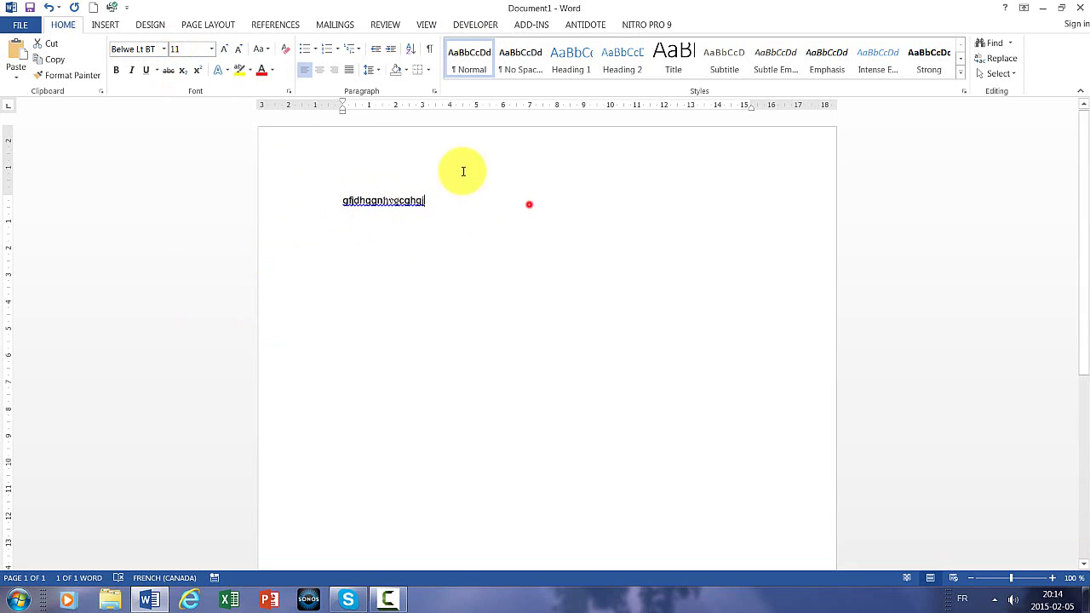
left_click_drag(438, 200, 337, 201)
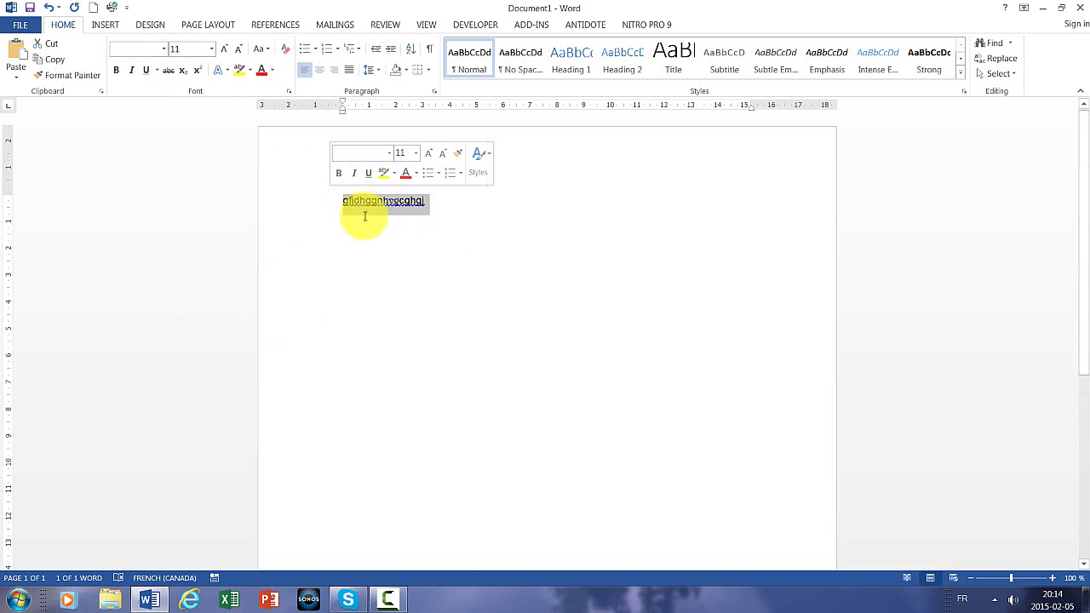
Change the sample word's font size to 100, then shrink it to 1 pt.
left_click(211, 50)
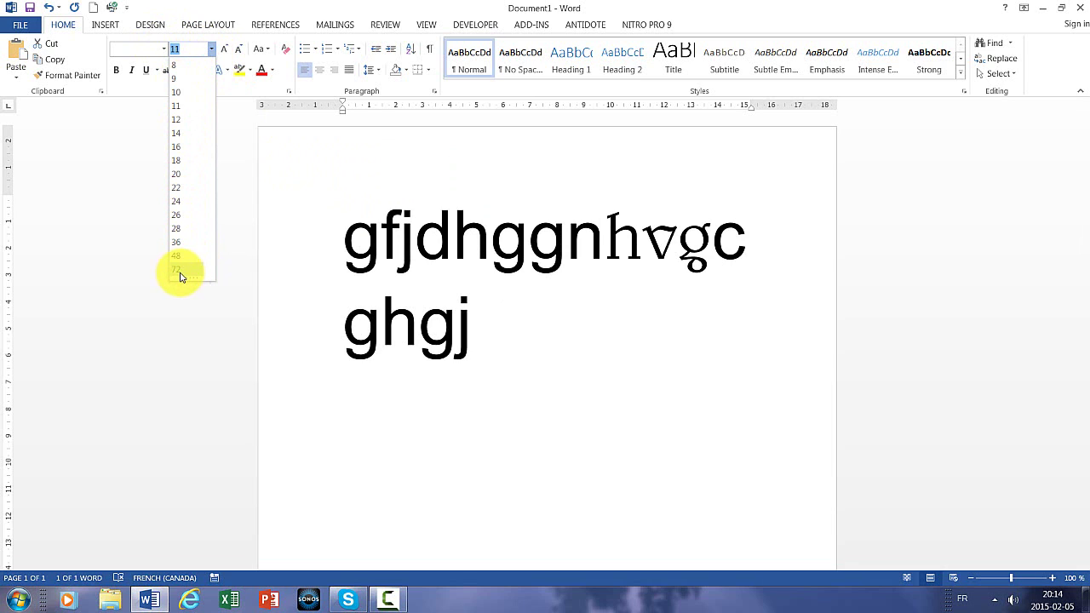
left_click(179, 50)
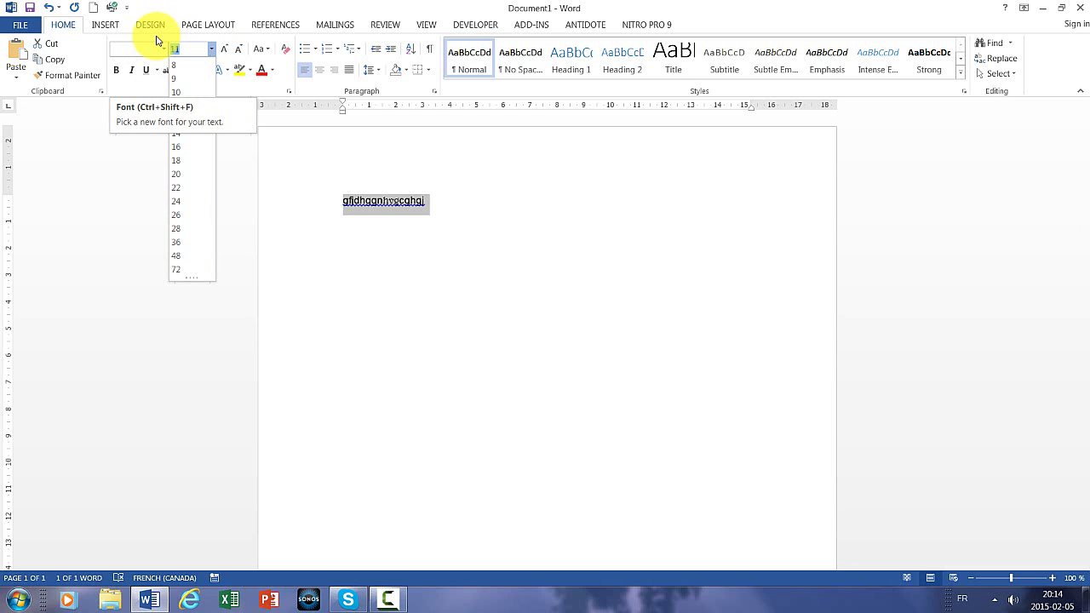
key("BackSpace")
type("00")
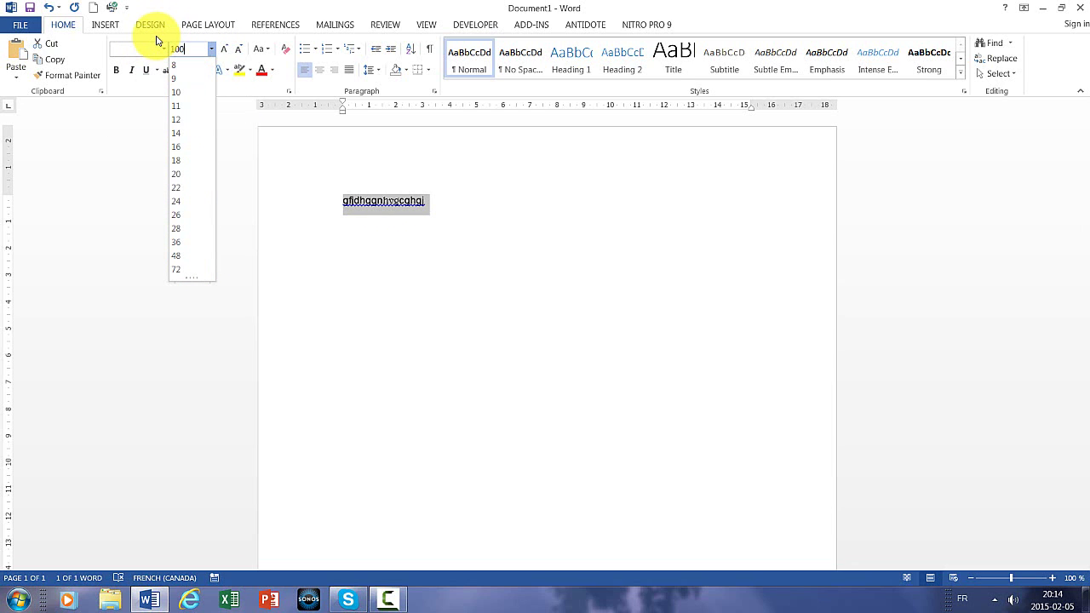
key("Return")
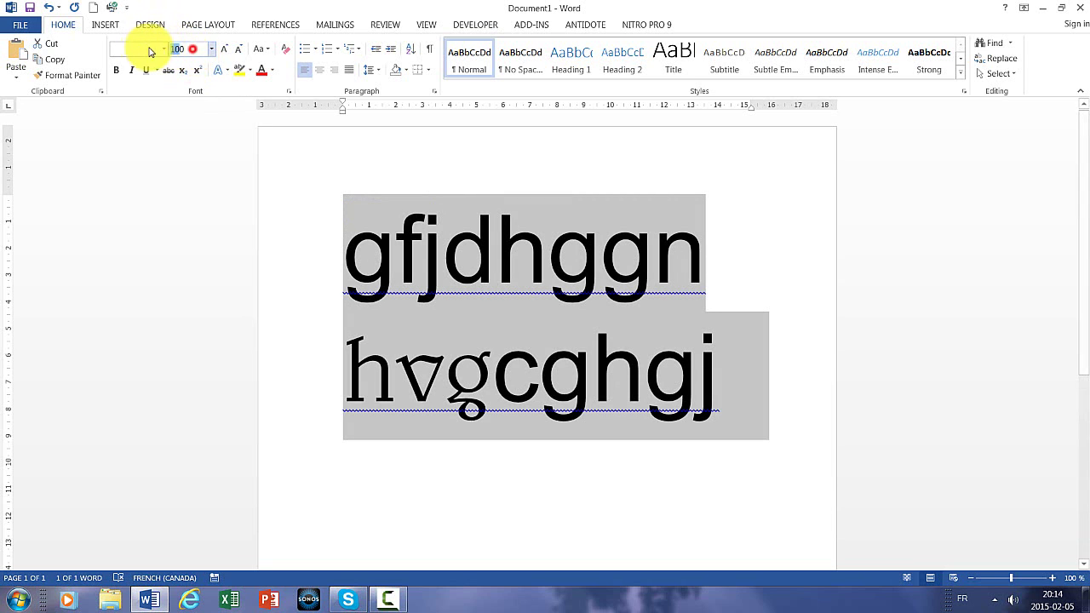
left_click(211, 48)
left_click(189, 74)
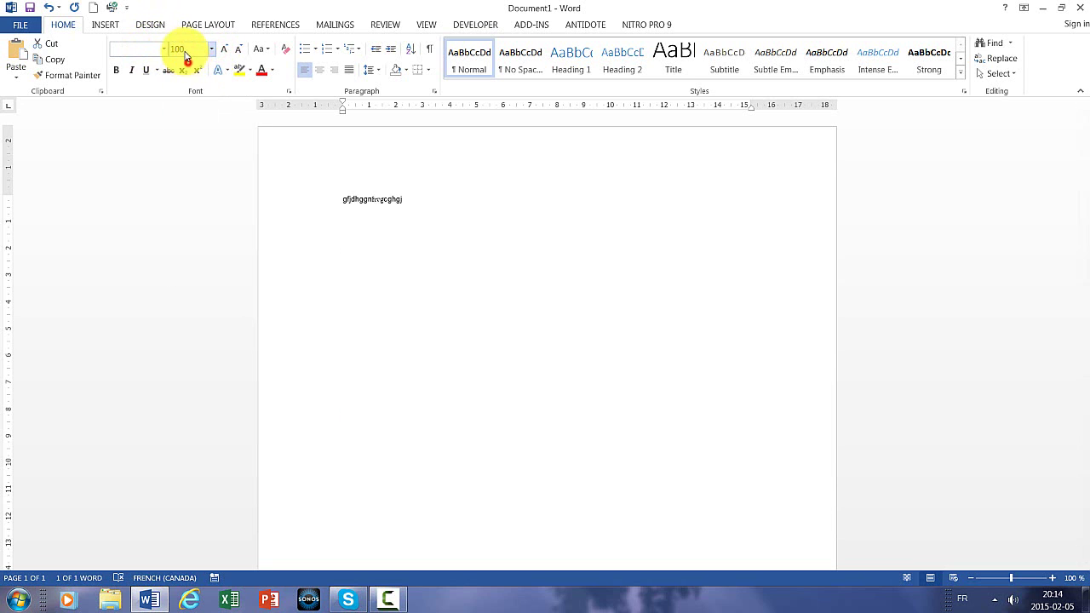
left_click(194, 49)
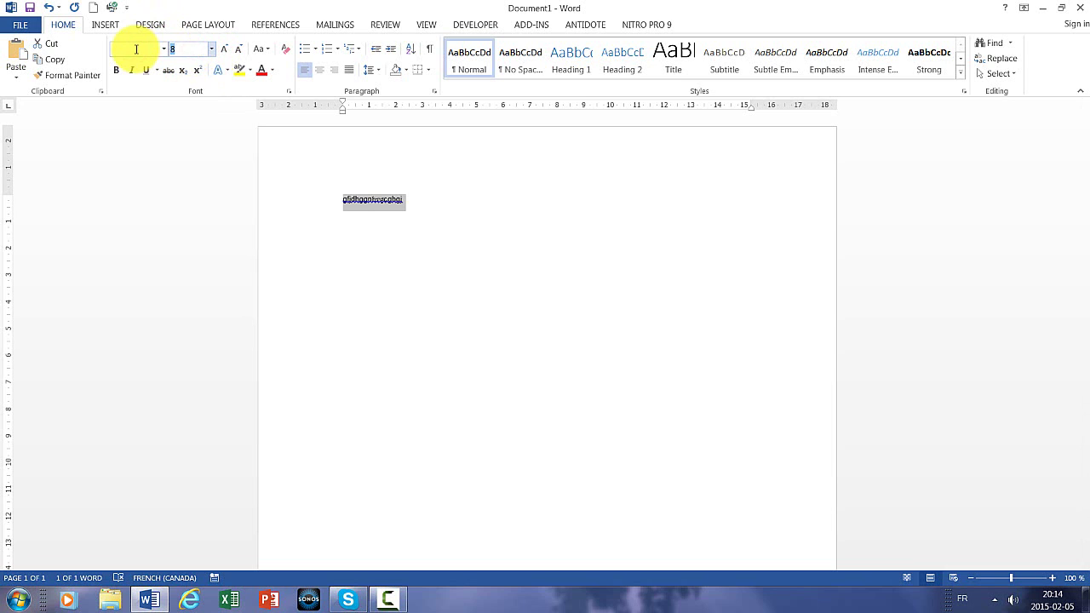
type("1")
key("Return")
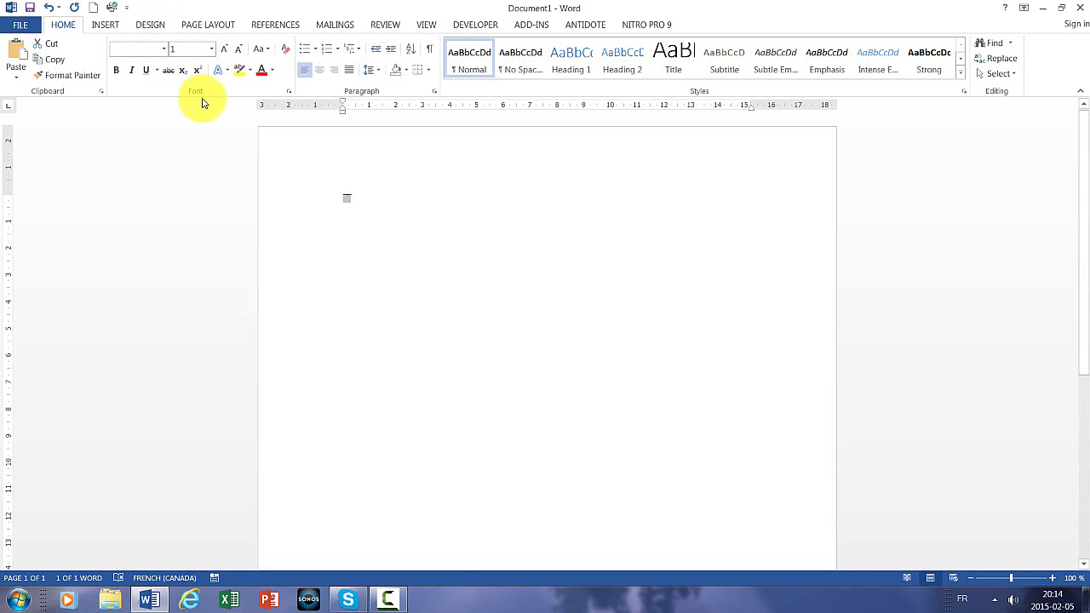
Set the text to 28 pt and reselect the whole line.
left_click(211, 48)
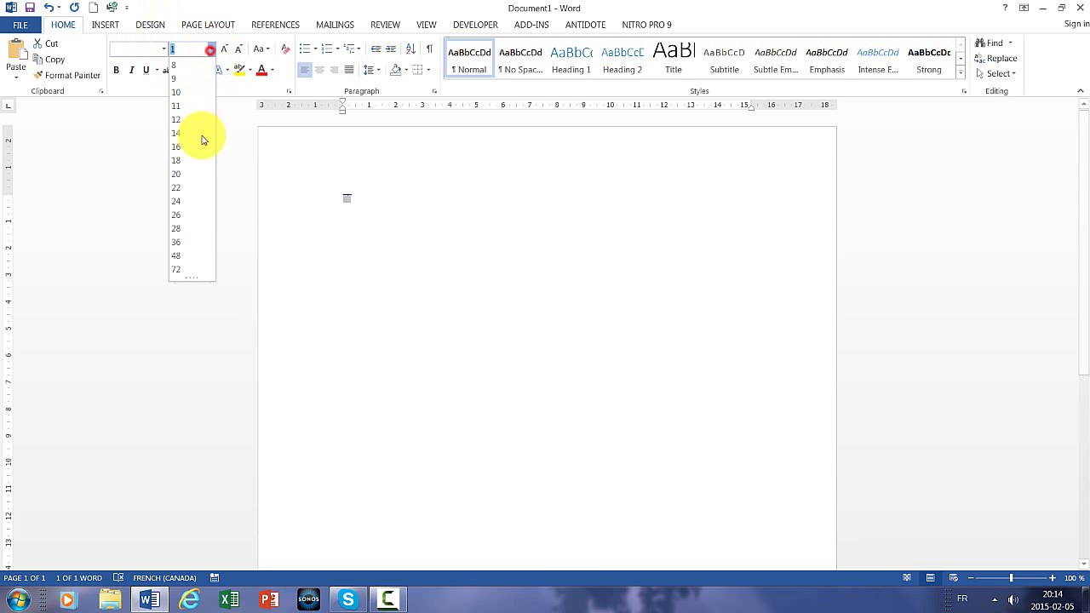
left_click(181, 227)
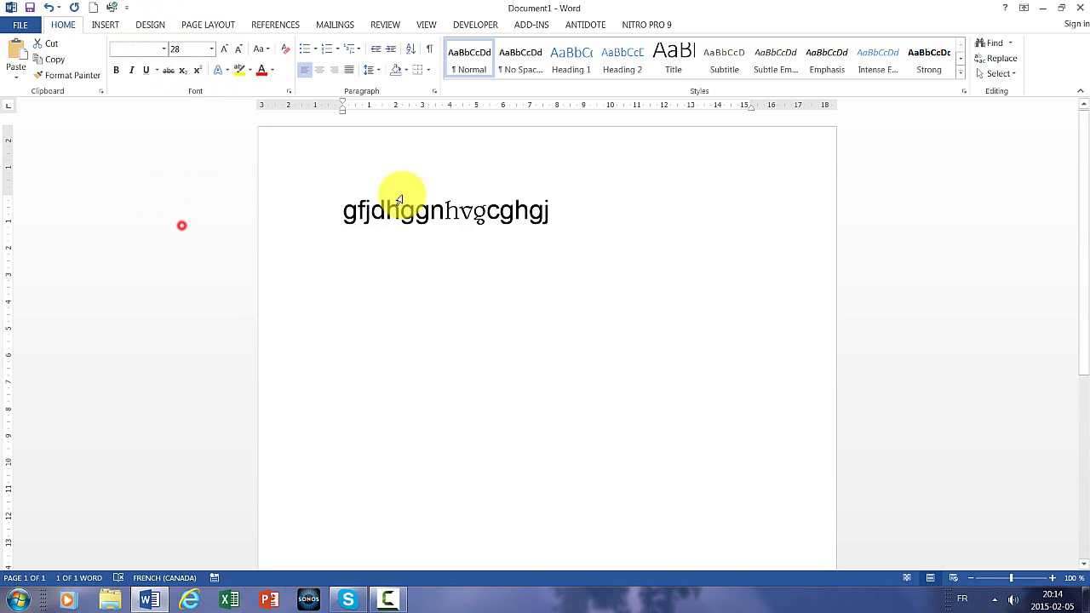
key("ctrl+a")
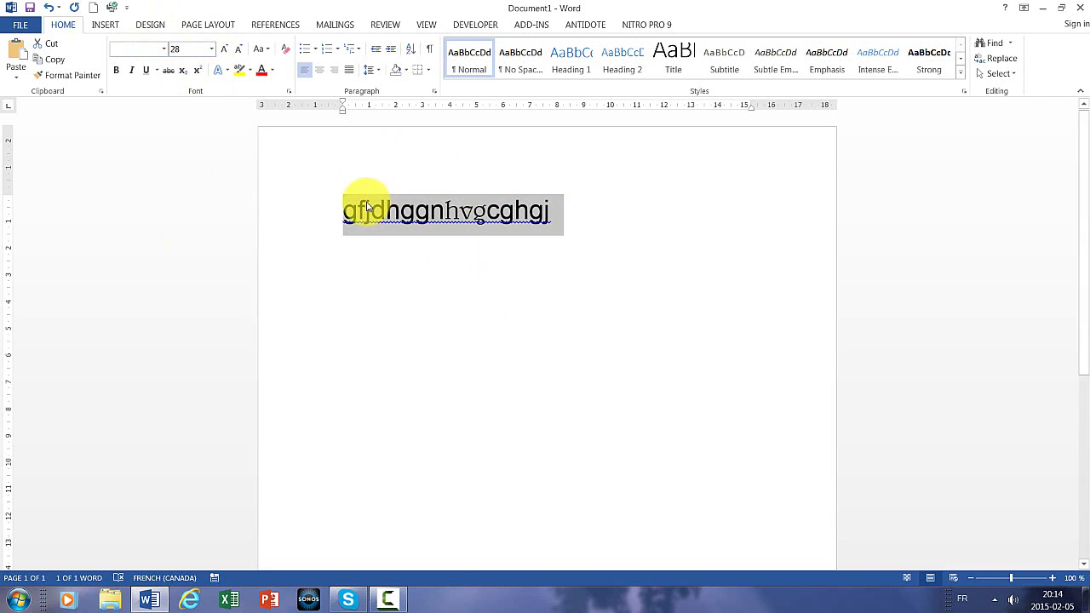
left_click(352, 211)
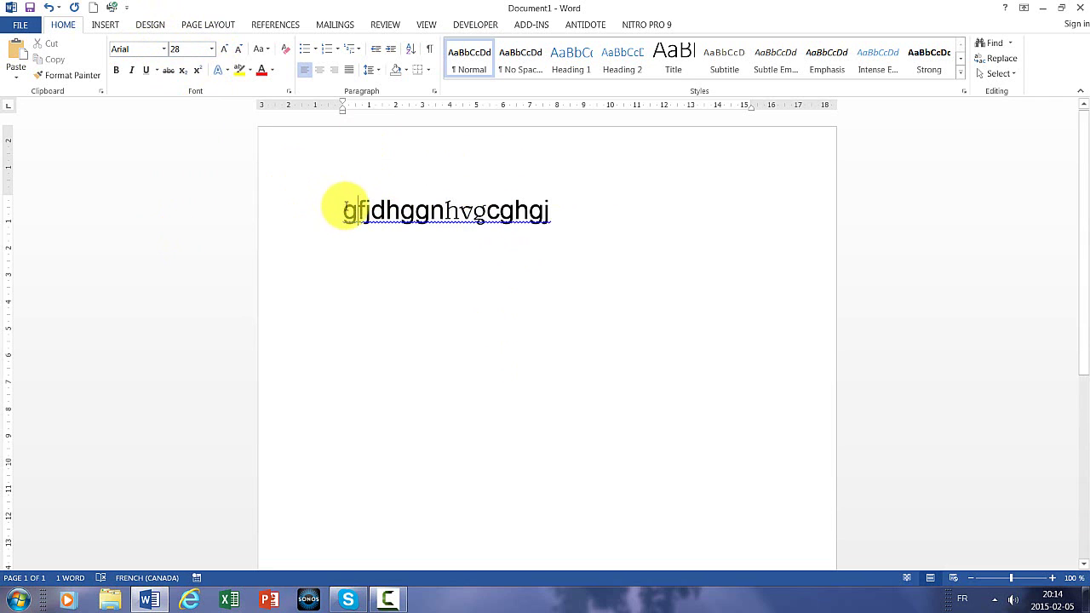
left_click_drag(343, 208, 564, 206)
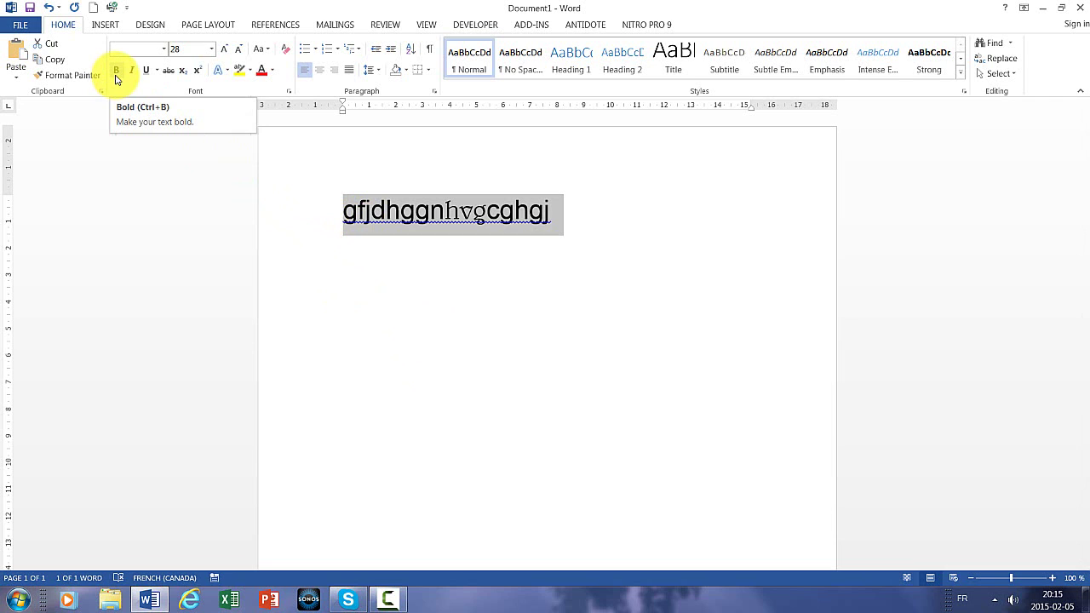
Toggle Bold on and off, leaving the sample text not bold.
left_click(116, 76)
left_click(117, 73)
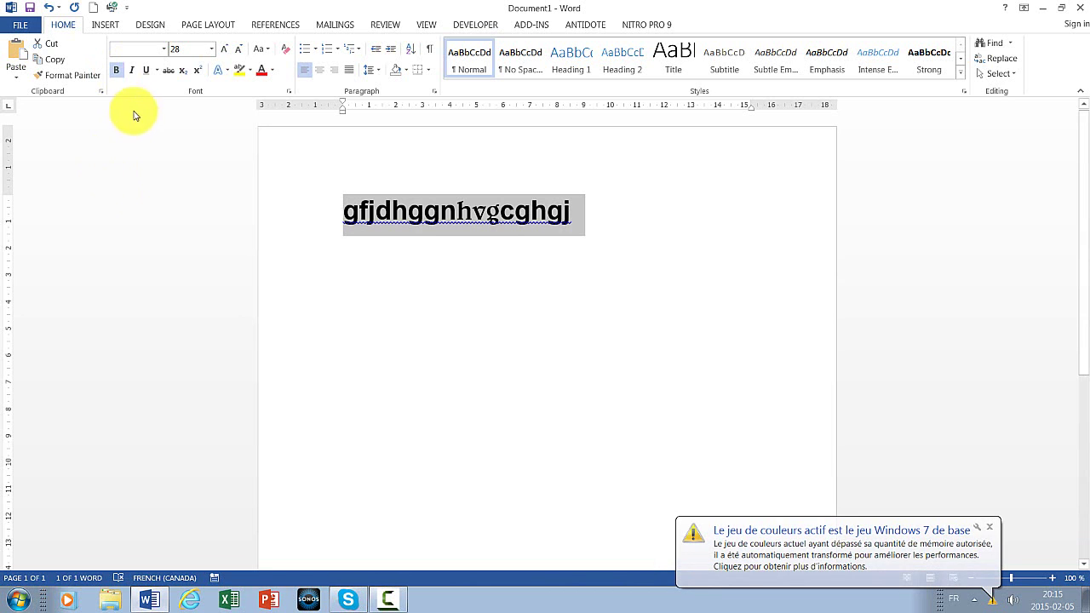
left_click(454, 228)
left_click_drag(584, 214, 318, 223)
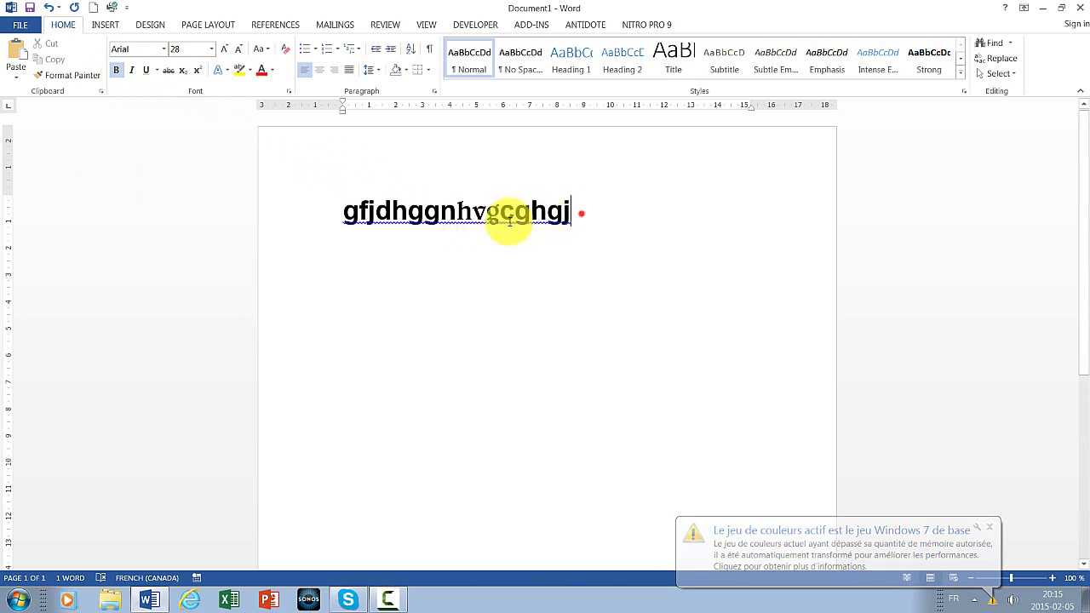
left_click(117, 74)
left_click(118, 75)
left_click(119, 75)
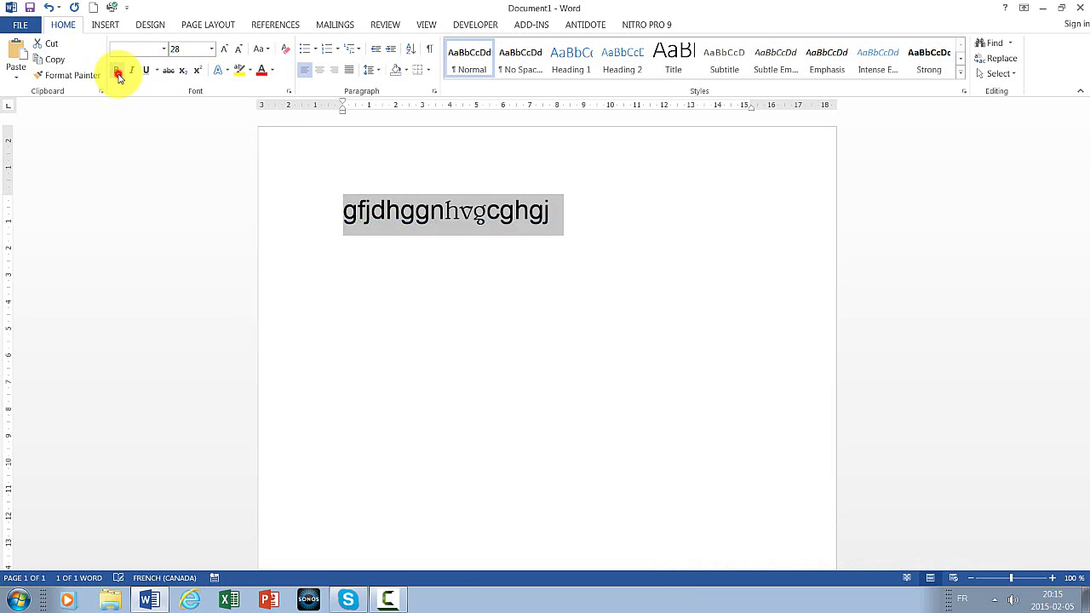
left_click(118, 75)
left_click(118, 75)
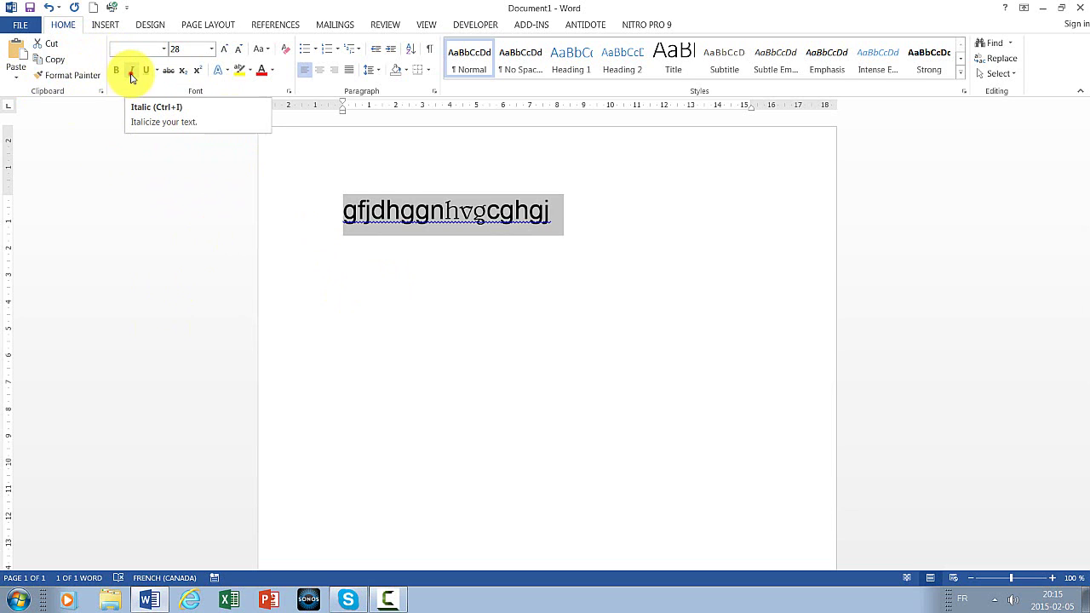
Make the sample text italic.
left_click(132, 77)
left_click(132, 77)
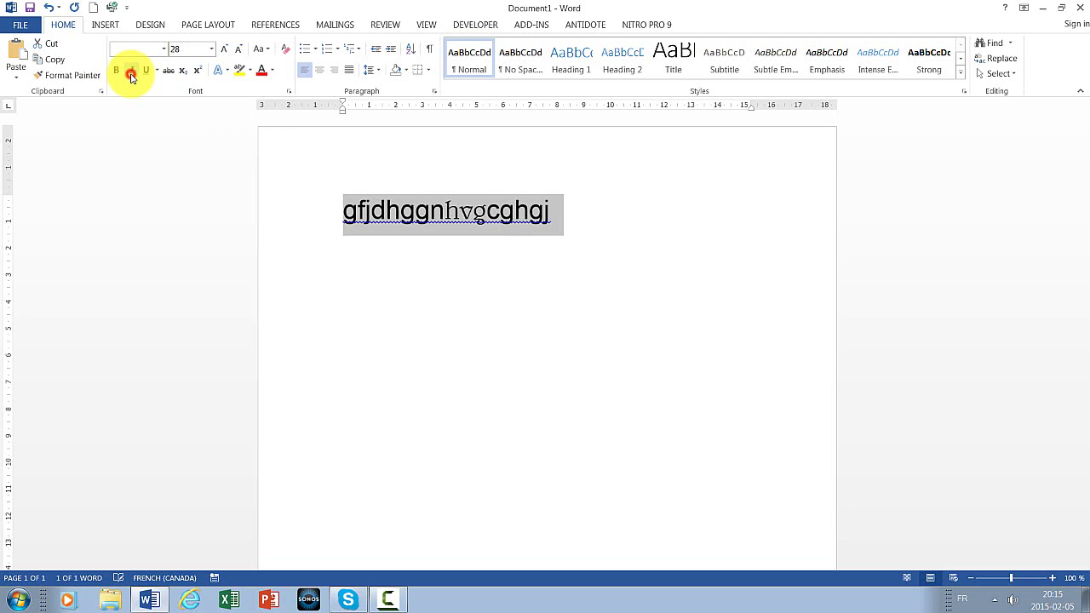
left_click(132, 77)
left_click(132, 77)
left_click(132, 78)
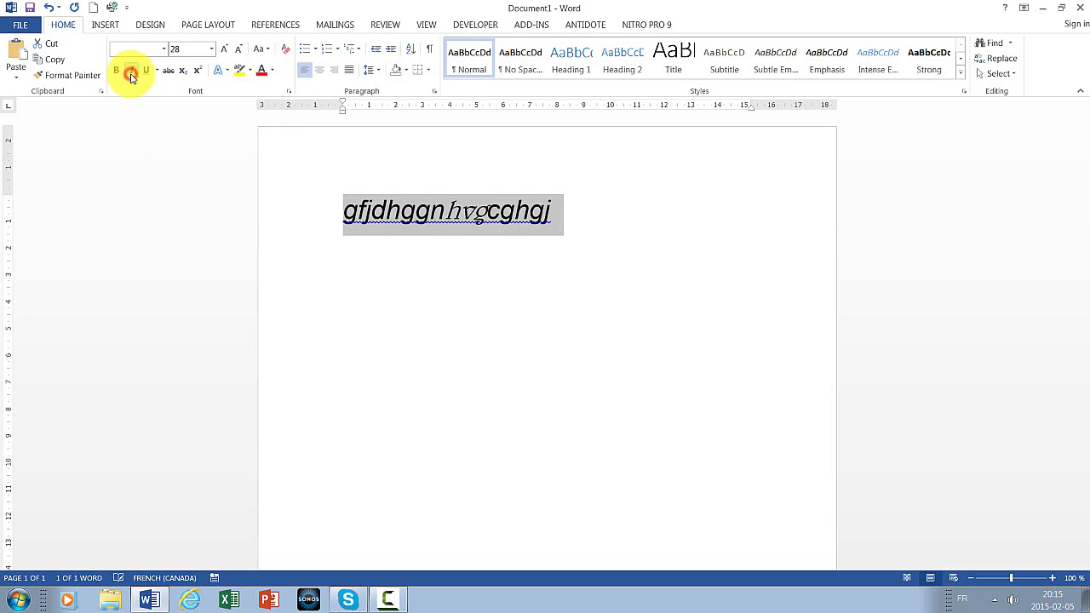
left_click(132, 77)
left_click(132, 77)
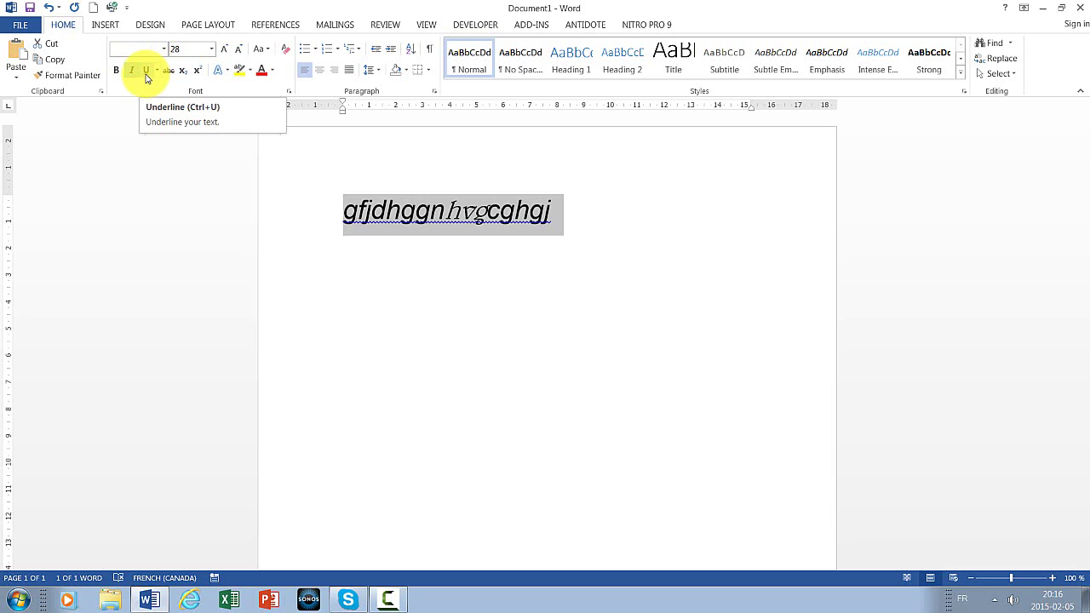
Underline the word, check its spelling options, then remove italic and underline.
left_click(147, 78)
left_click(472, 338)
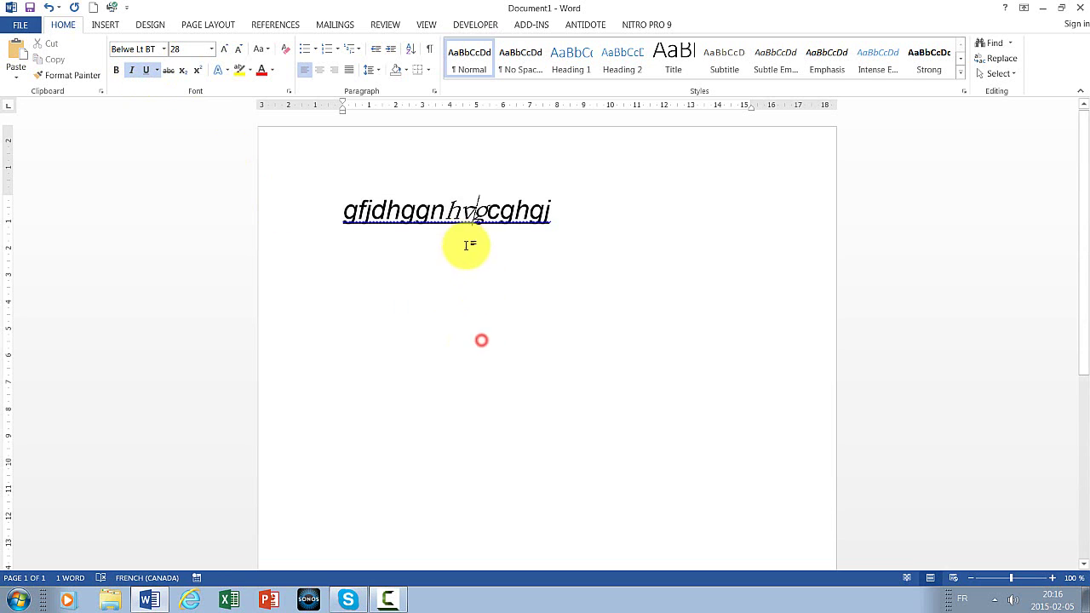
right_click(450, 231)
left_click(460, 230)
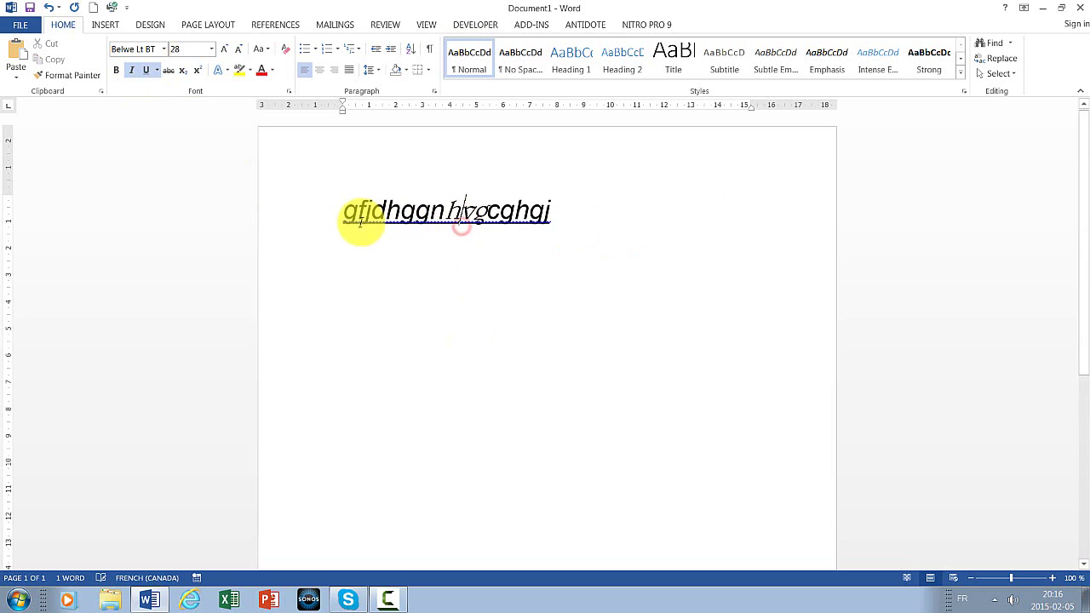
left_click(129, 70)
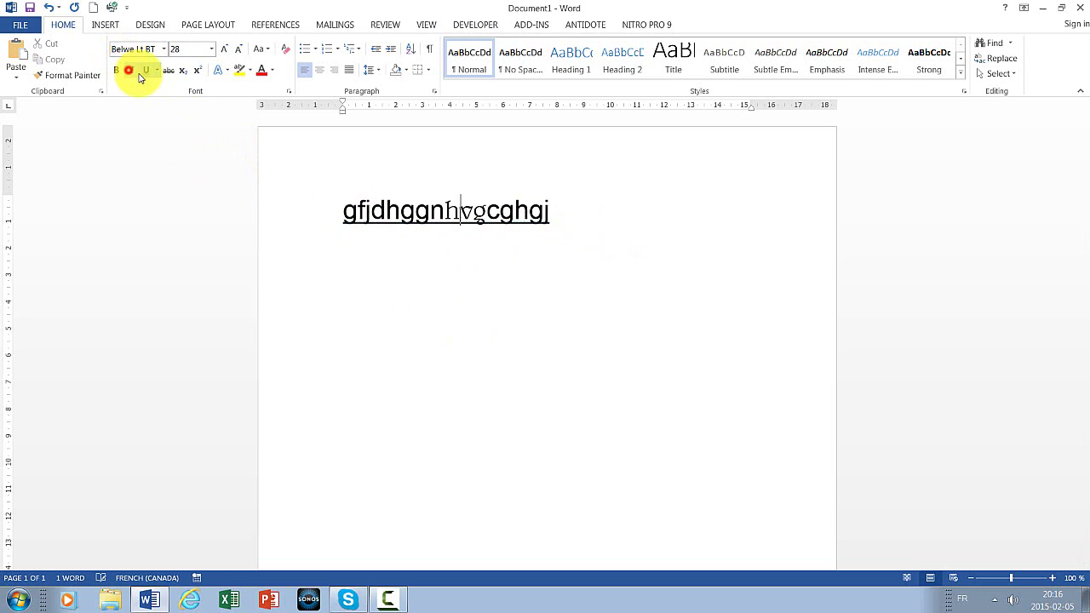
left_click(148, 75)
left_click(455, 255)
left_click(587, 212)
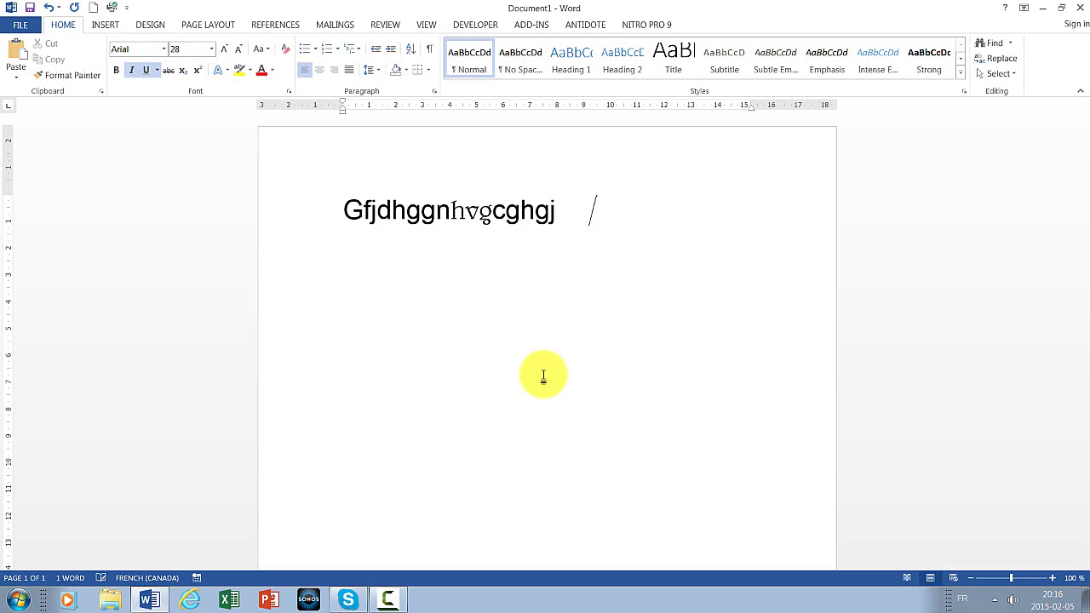
Select the word and the line, checking the word's right-click options.
left_click(330, 182)
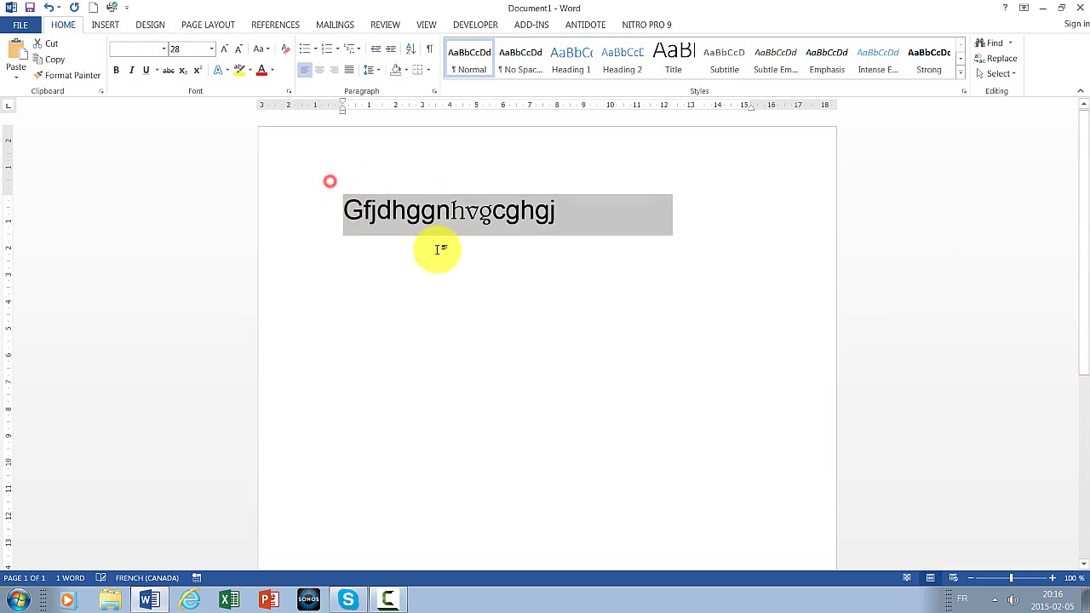
left_click(439, 249)
right_click(380, 217)
left_click(409, 211)
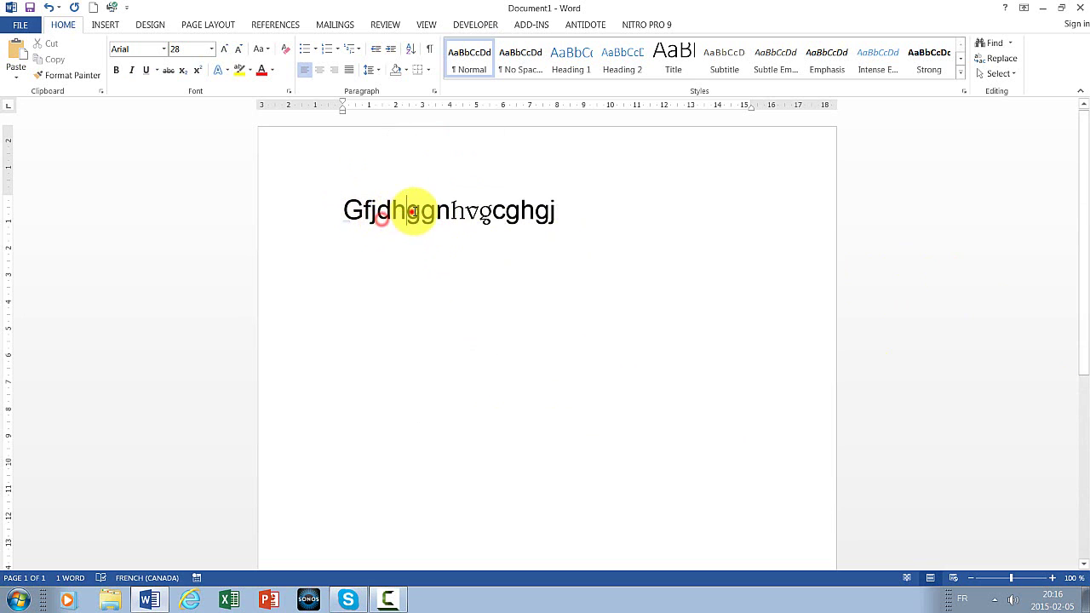
double_click(355, 223)
left_click(428, 333)
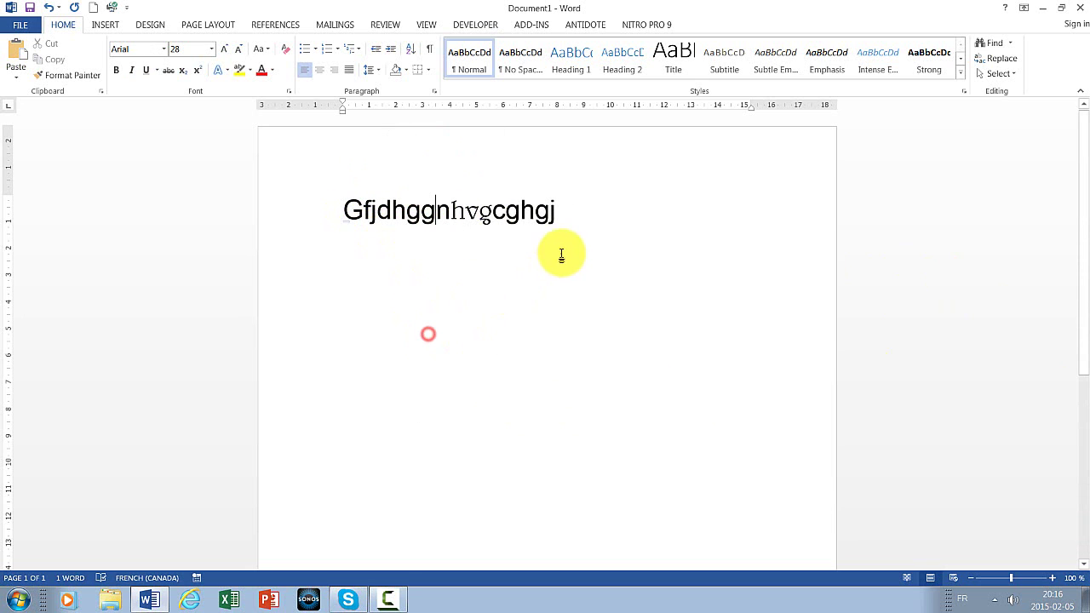
mouse_move(588, 221)
left_mouse_down()
mouse_move(299, 199)
mouse_move(584, 214)
left_mouse_up()
left_click(427, 248)
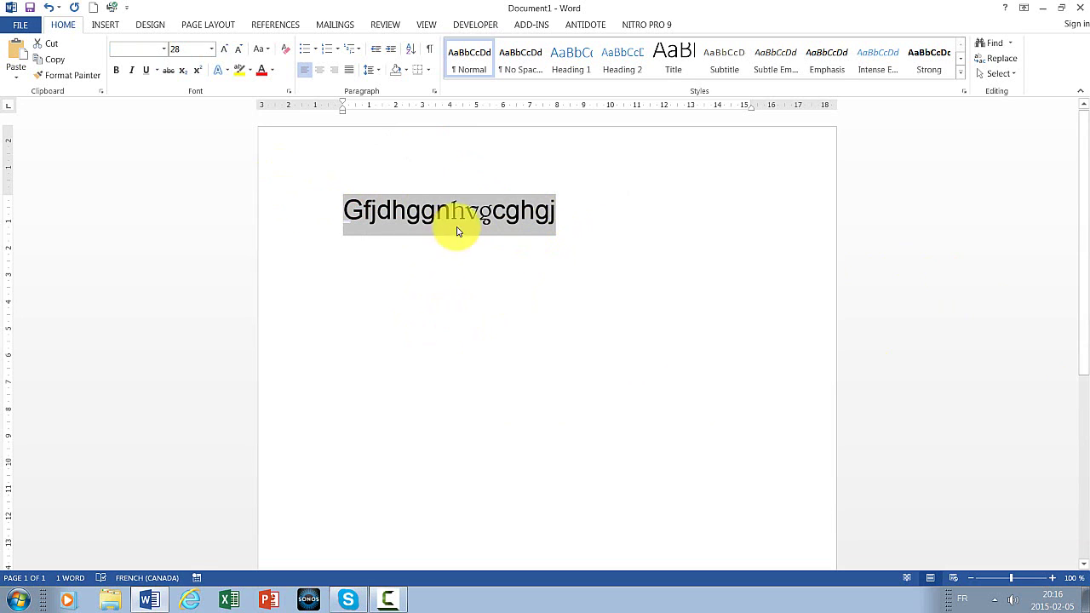
Underline the text and leave it upright rather than italic.
left_click(151, 73)
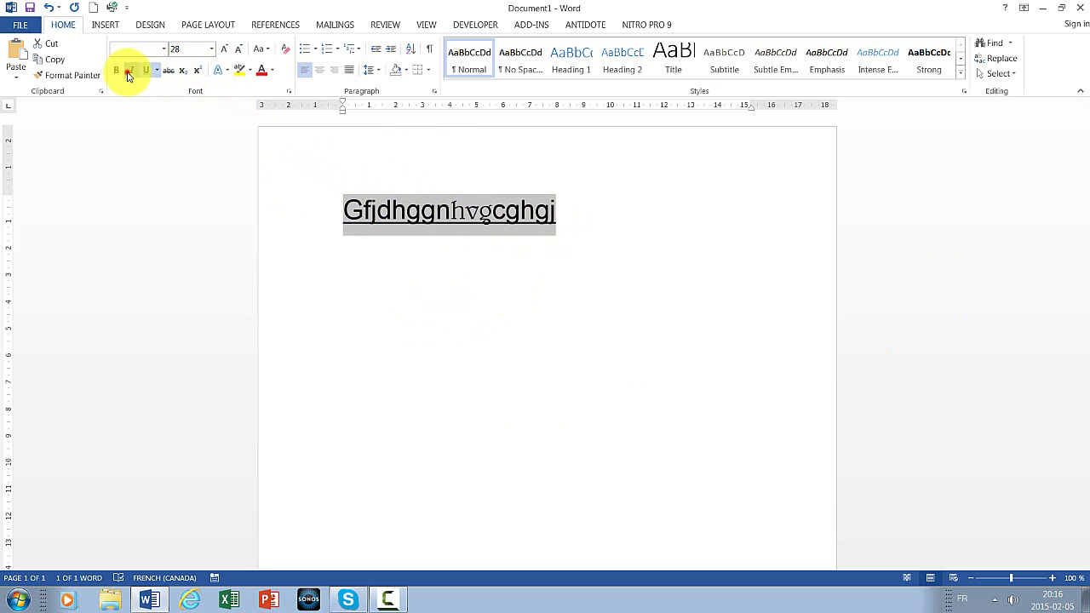
left_click(131, 70)
left_click(131, 70)
left_click(466, 285)
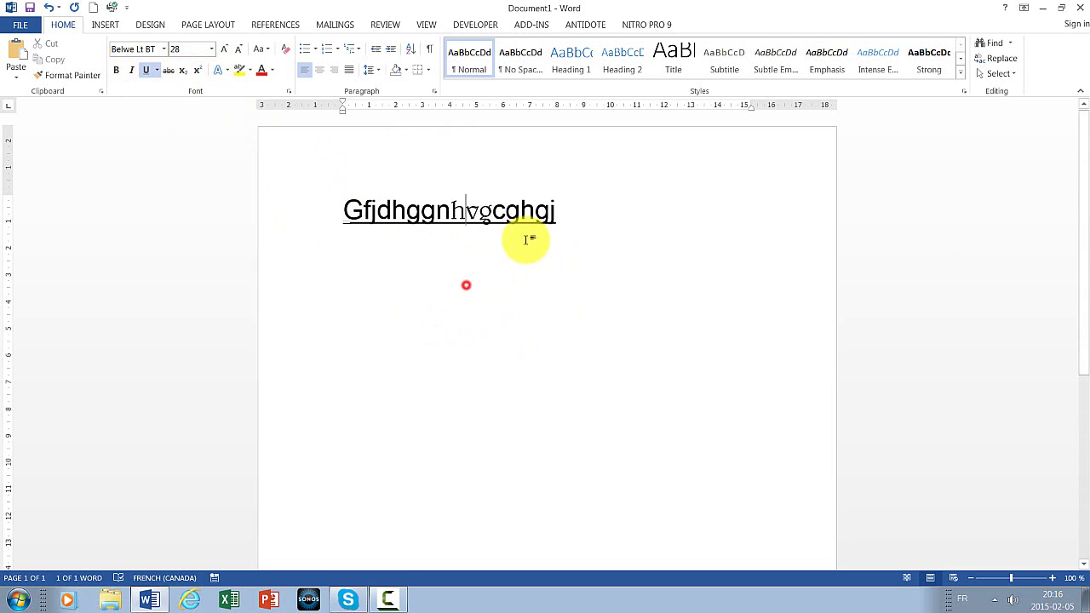
left_click(529, 235)
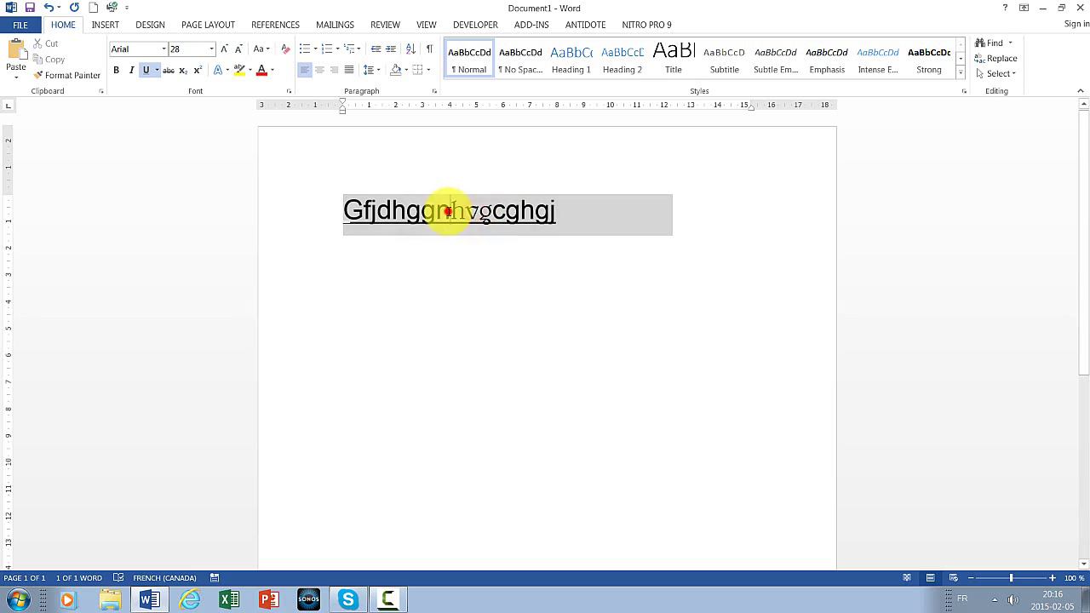
left_click(451, 213)
right_click(450, 213)
key("Escape")
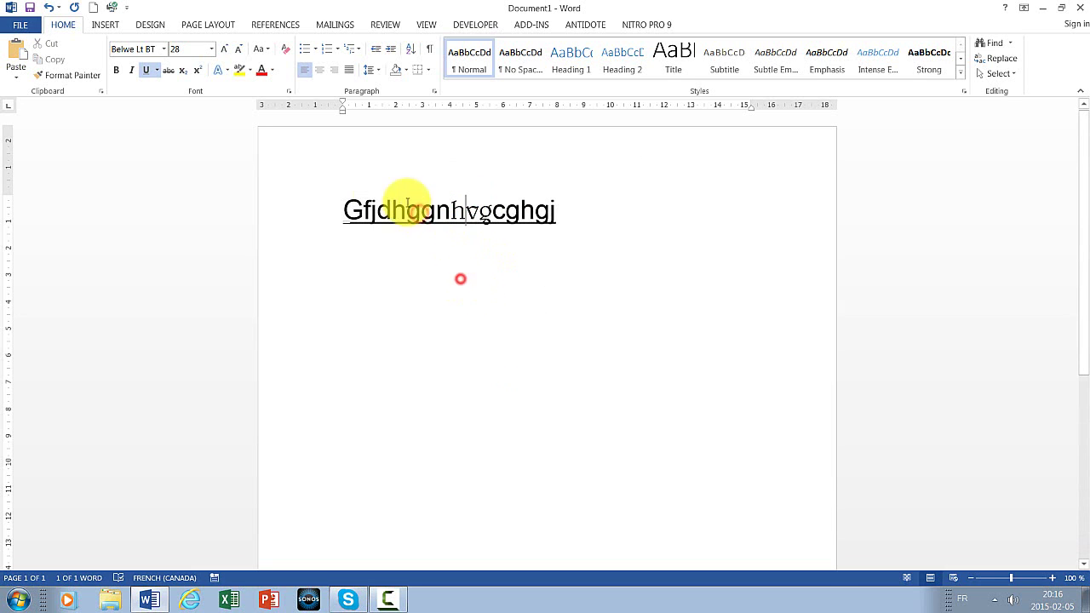
Add two blank lines below the text and show spelling suggestions for the word.
double_click(645, 257)
key("Return")
key("Return")
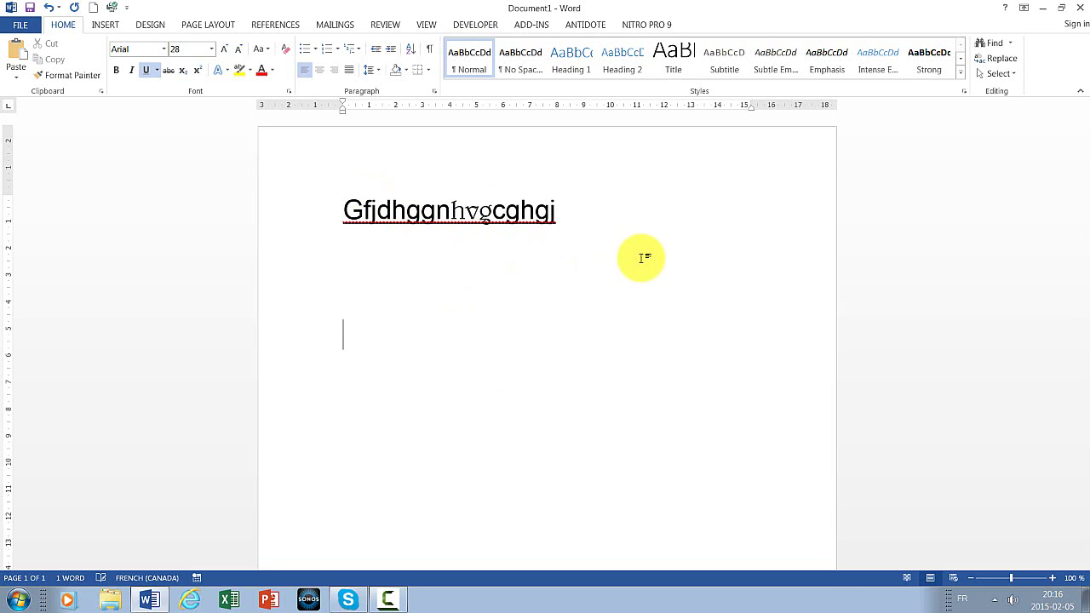
key("Return")
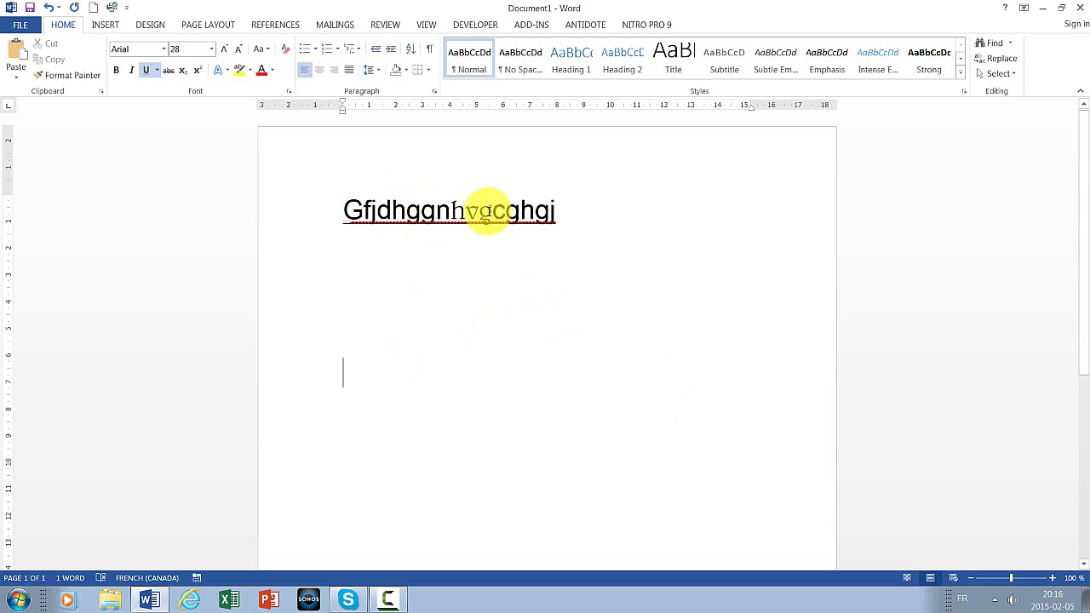
right_click(402, 212)
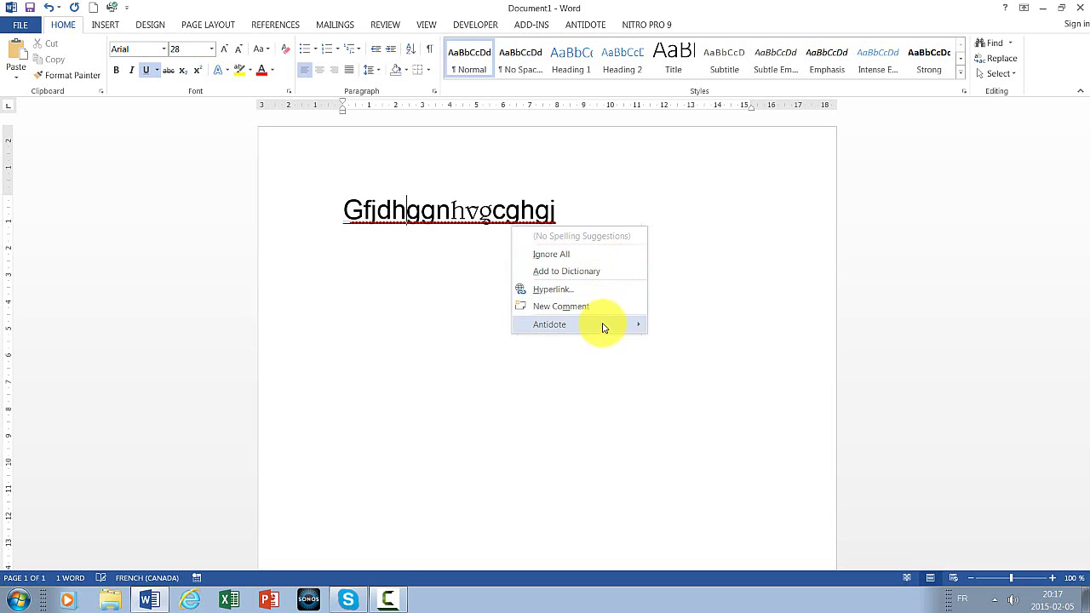
Select the entire word 'gfjdhggnhvgcghgj' and delete it.
left_click(614, 209)
left_click_drag(563, 210, 486, 213)
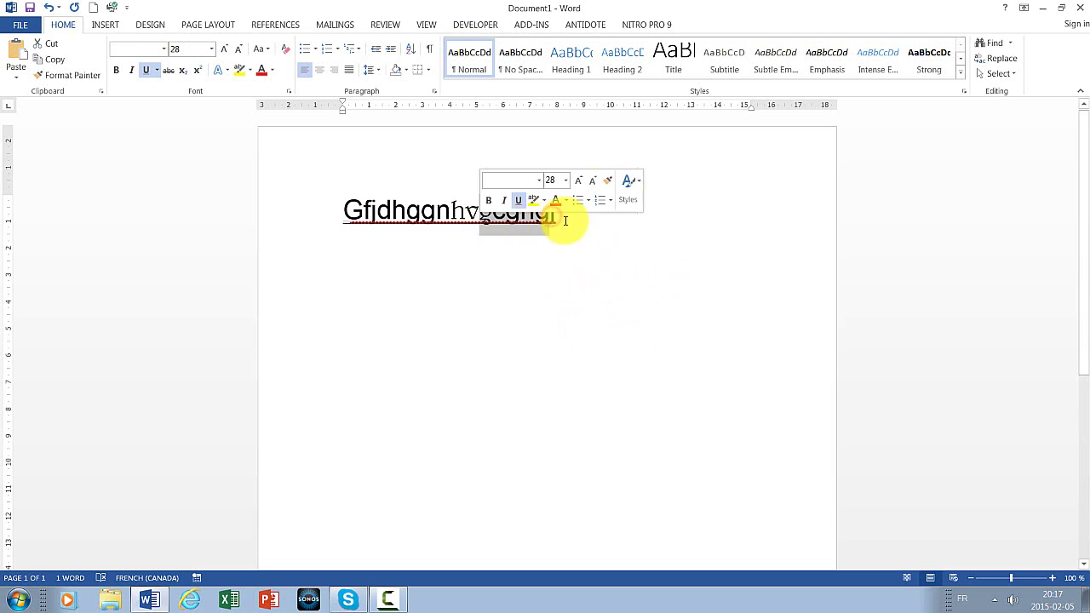
left_click_drag(560, 213, 332, 211)
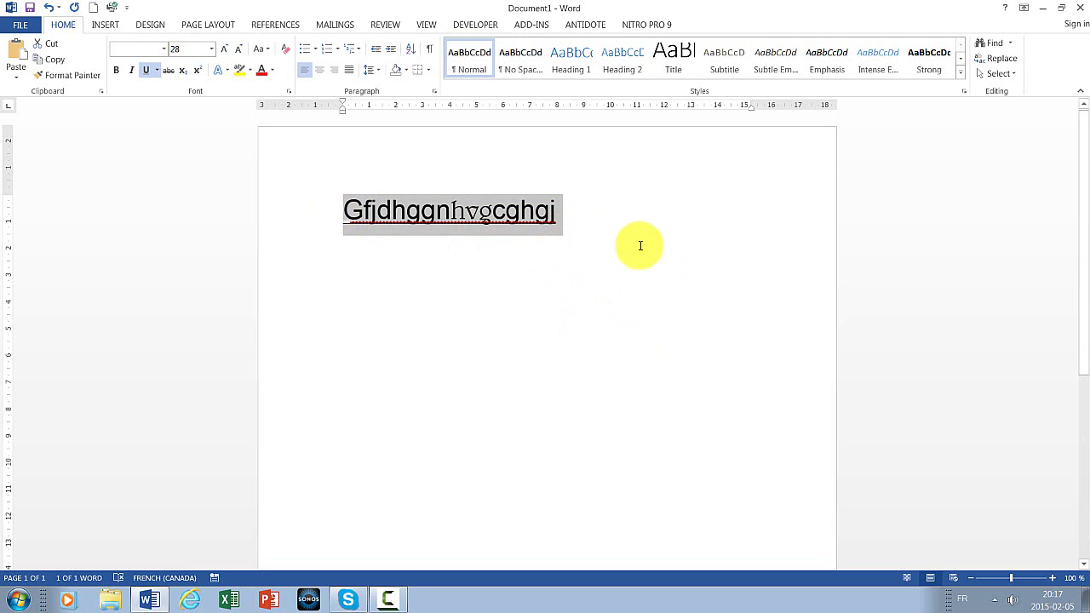
key("Delete")
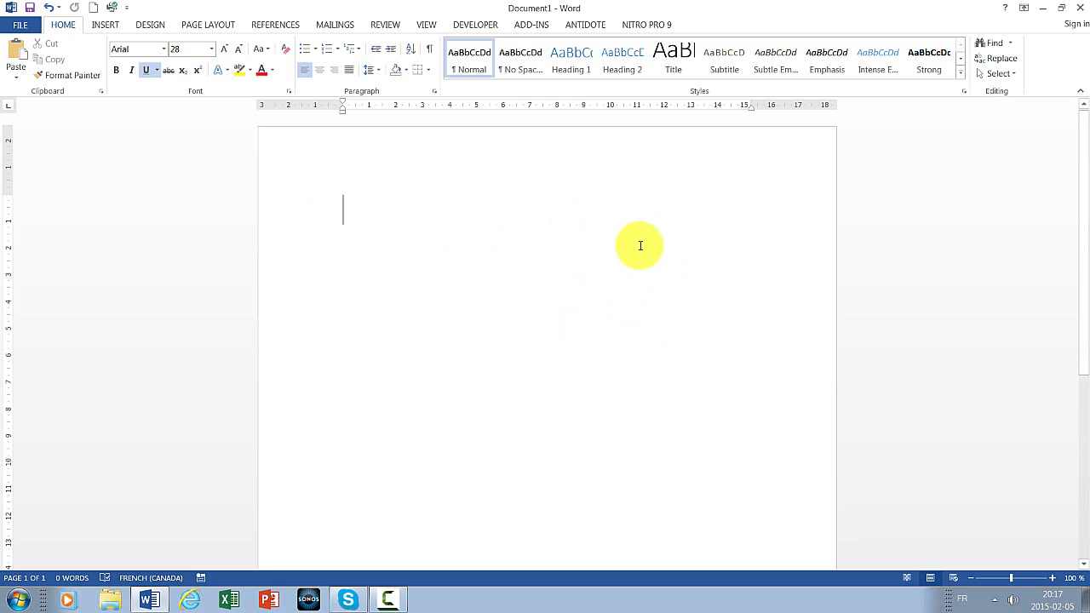
Type Garcon and correct it to Garçon from the spelling suggestions.
type("ga")
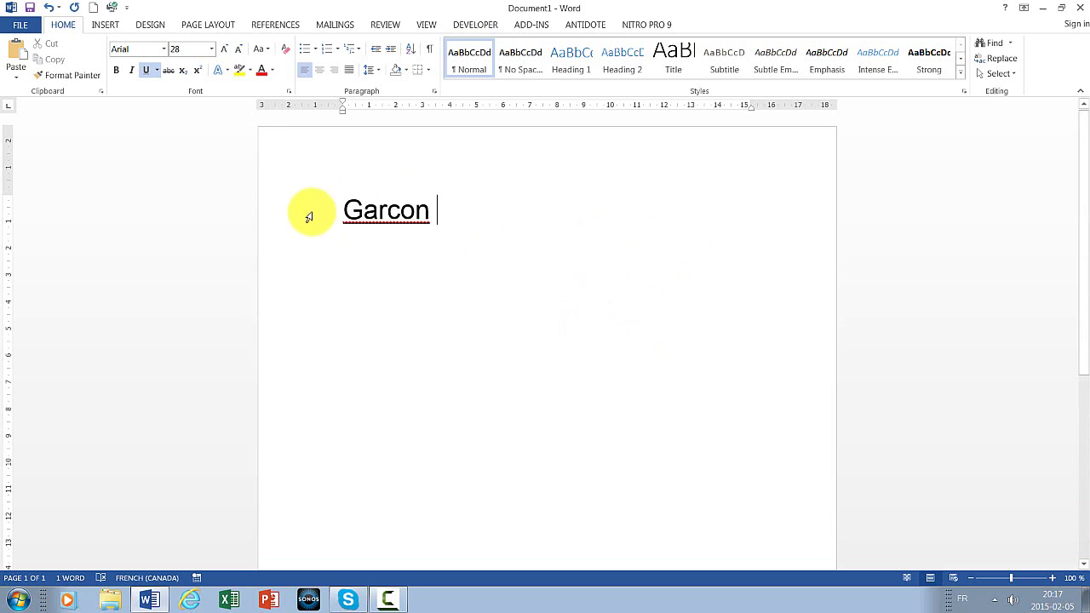
right_click(372, 214)
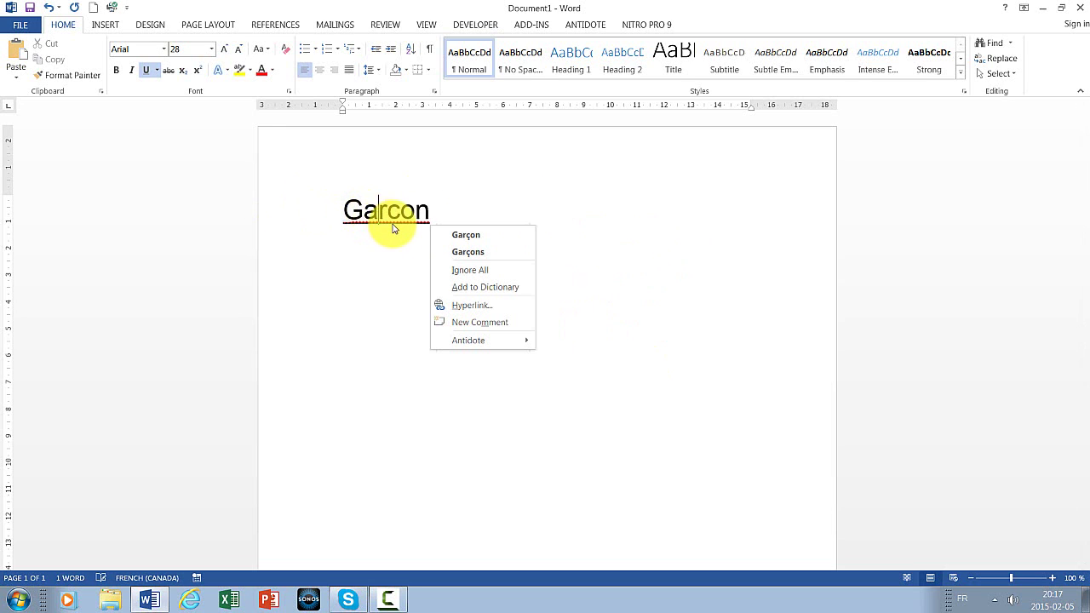
left_click(490, 236)
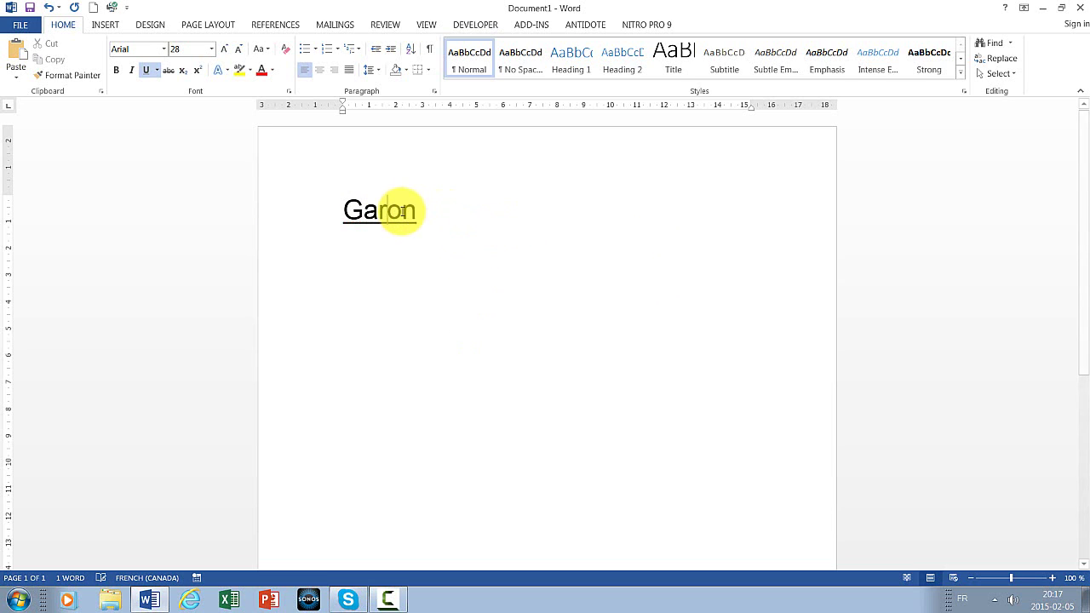
type("c")
left_click(463, 292)
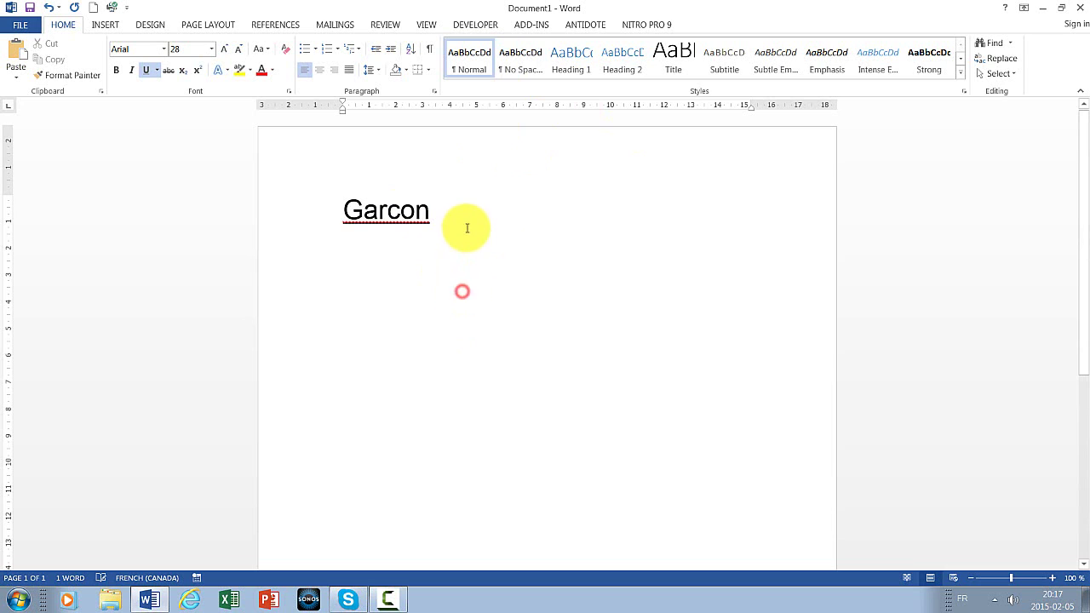
right_click(414, 212)
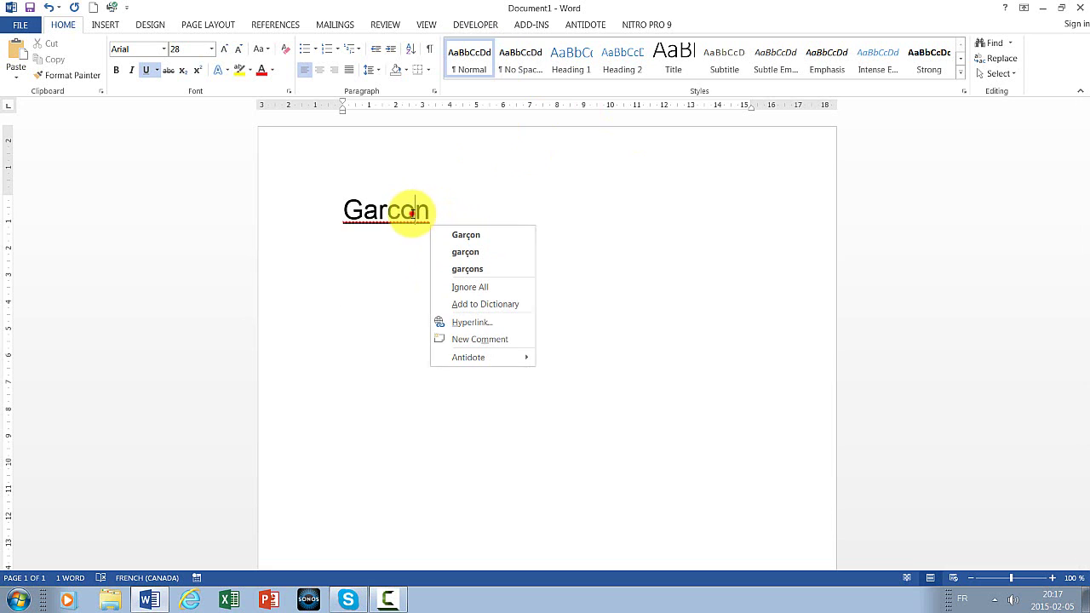
left_click(353, 211)
left_click_drag(344, 211, 365, 212)
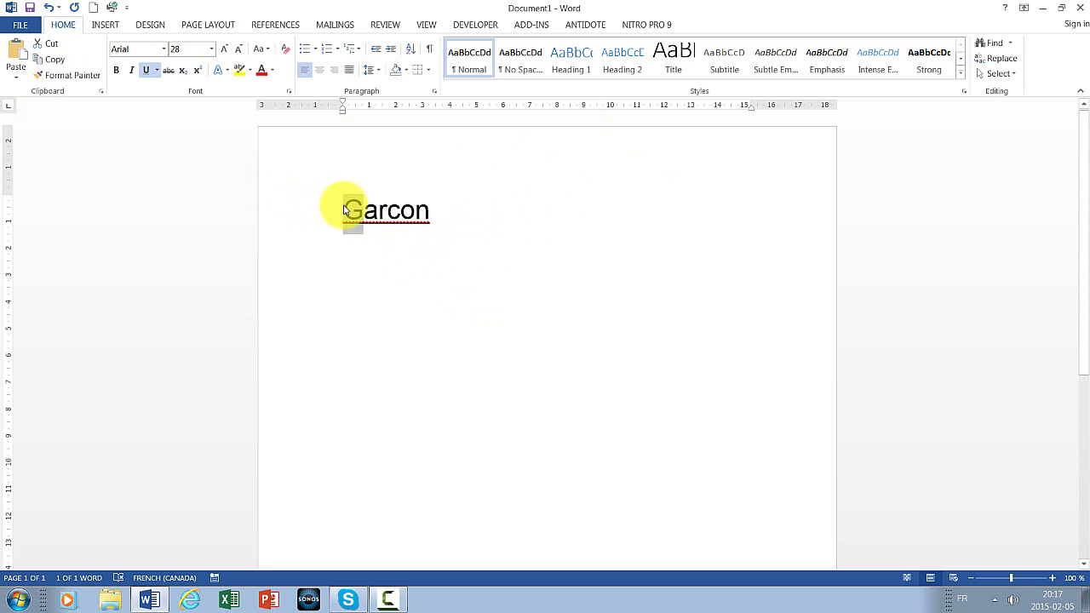
left_click(338, 209)
Add hahaha before it and accept the suggestions 'Ha haha' and 'garçon'.
type("ha")
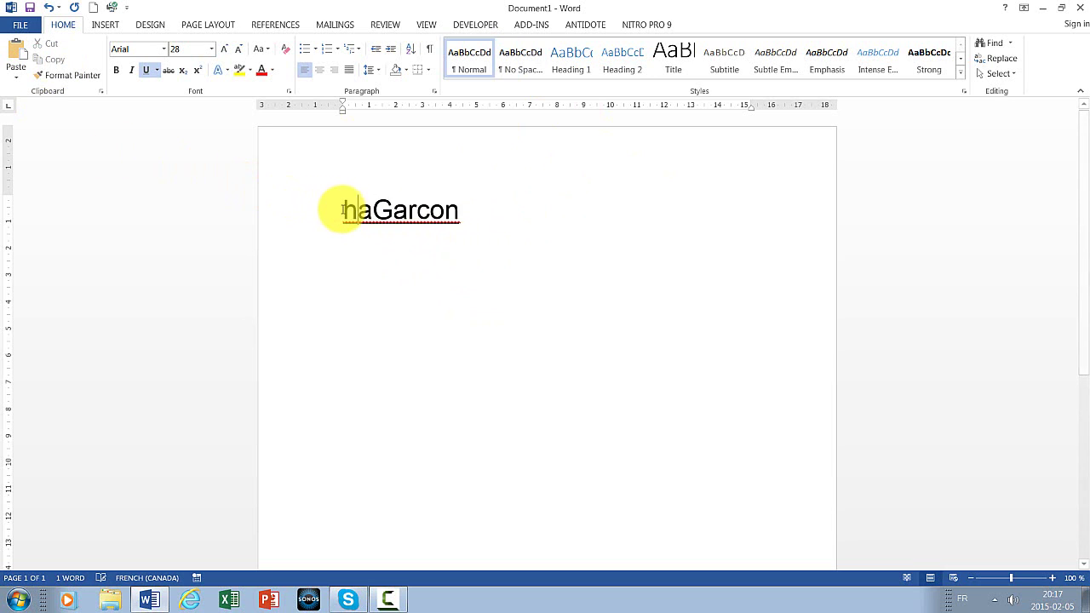
type("haha.g")
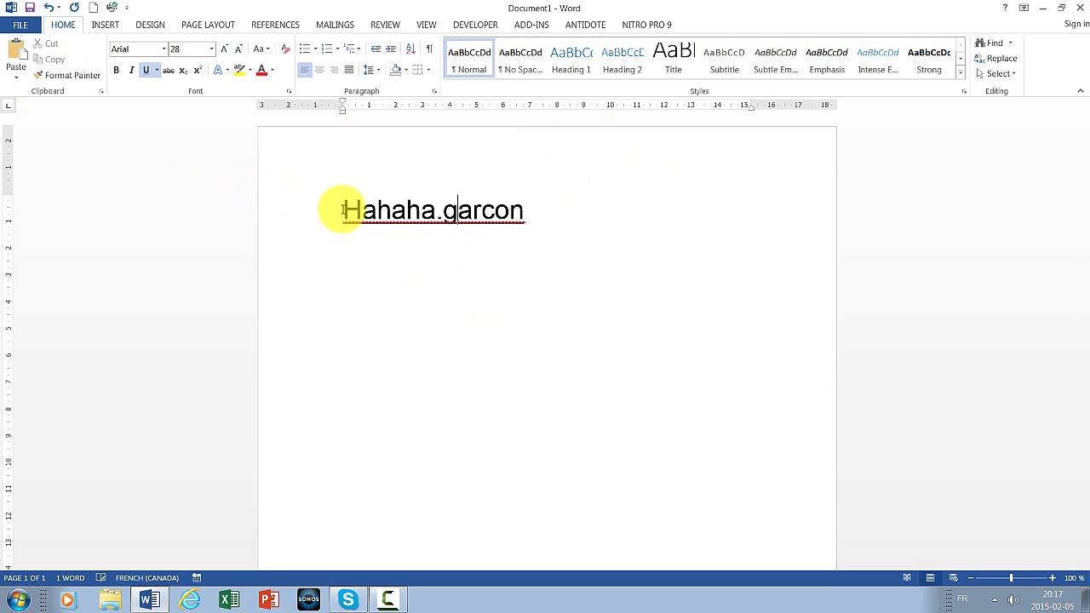
left_click(604, 202)
left_click(408, 211)
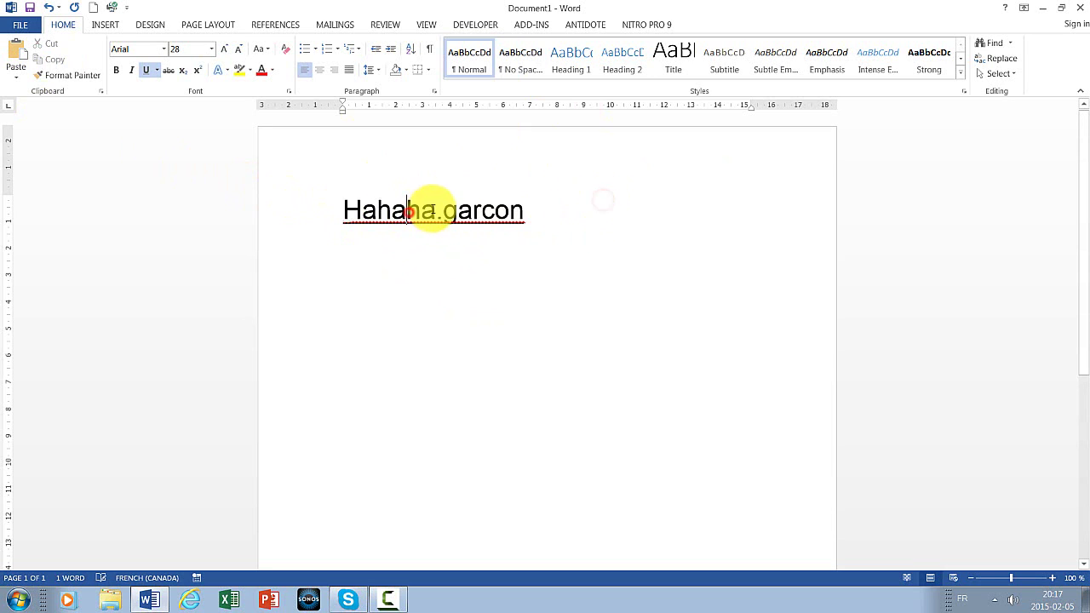
right_click(489, 211)
left_click(489, 246)
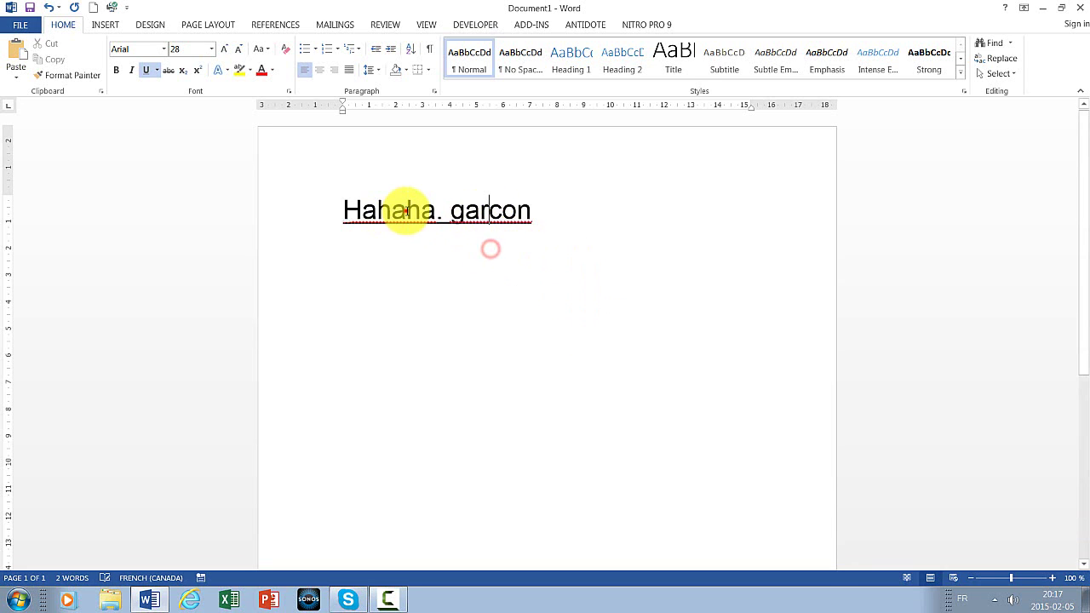
right_click(407, 211)
left_click(521, 237)
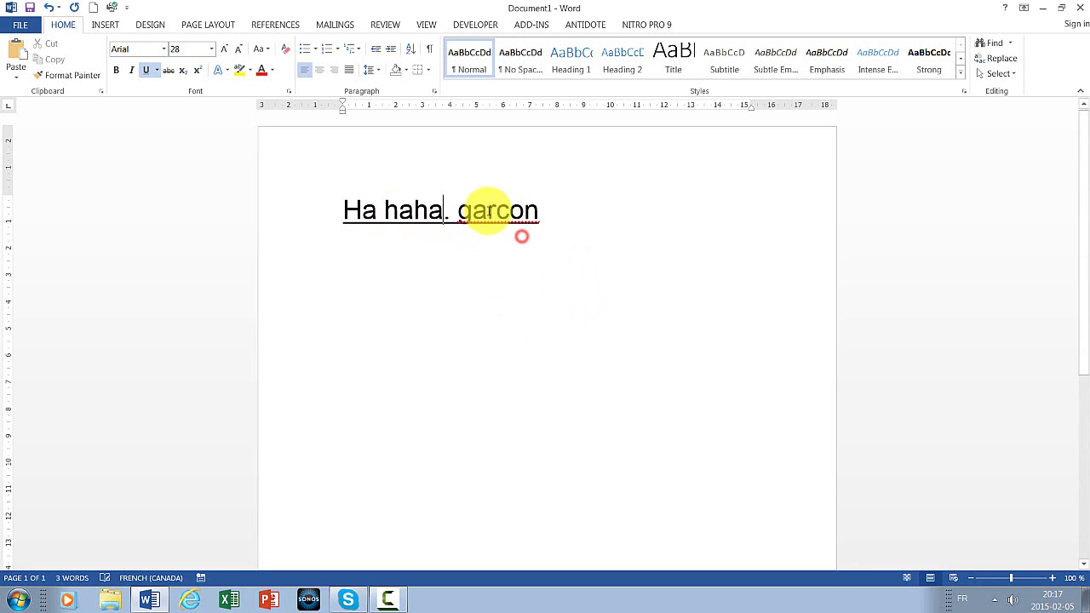
right_click(498, 225)
left_click(601, 235)
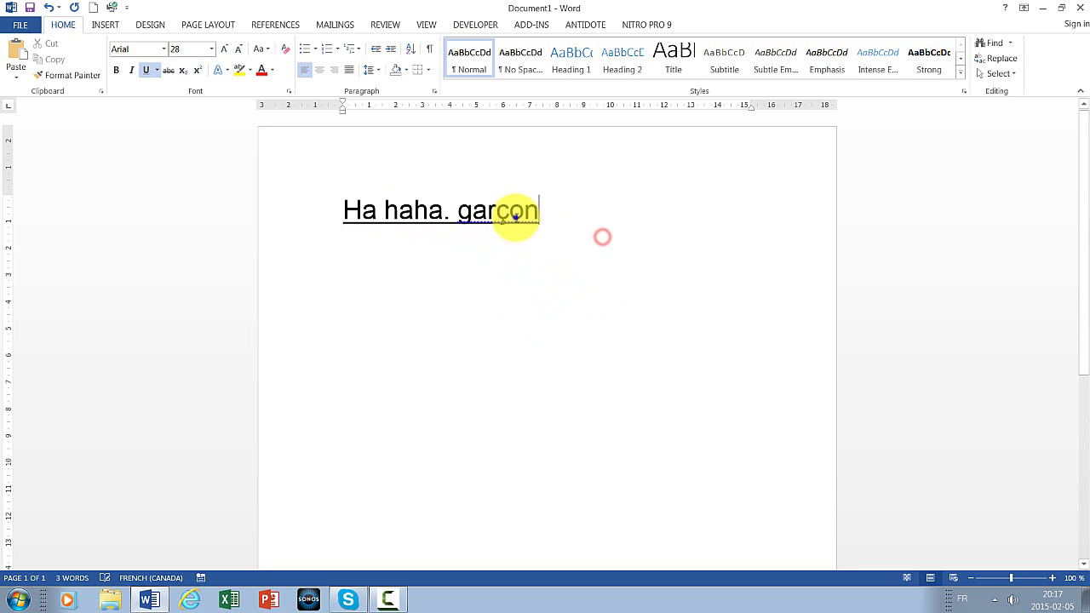
right_click(518, 213)
left_click(506, 265)
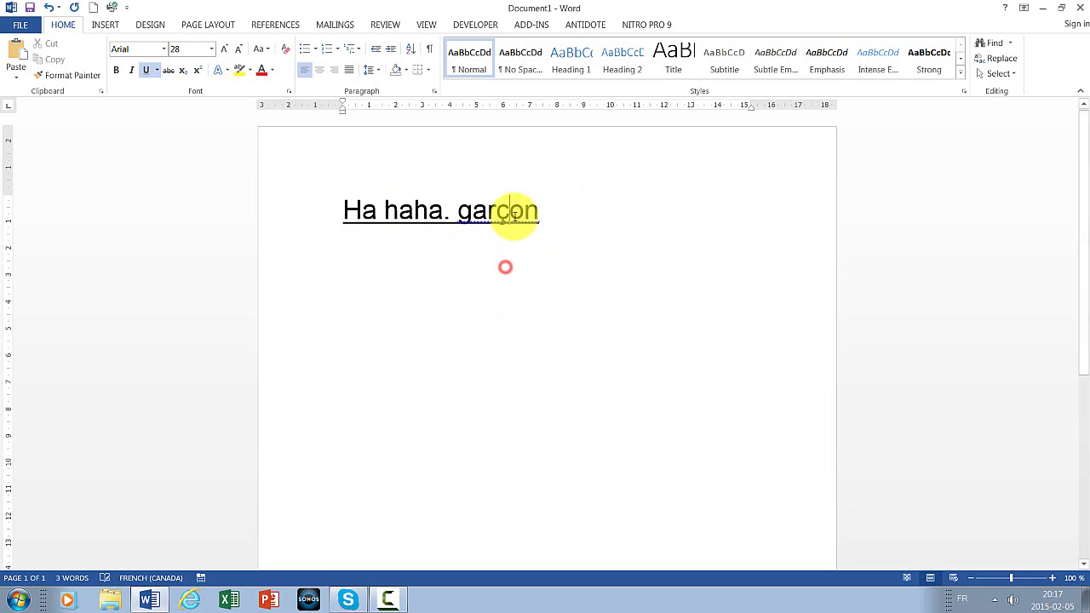
Remove the underline from the 'Ha haha. garçon' line.
triple_click(567, 213)
left_click(146, 69)
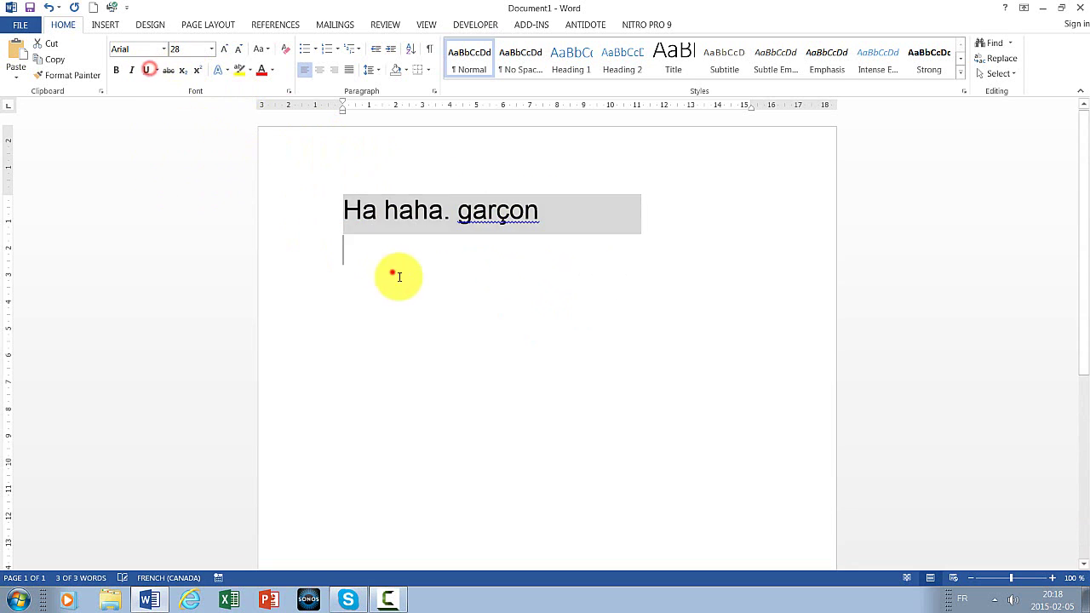
left_click(392, 271)
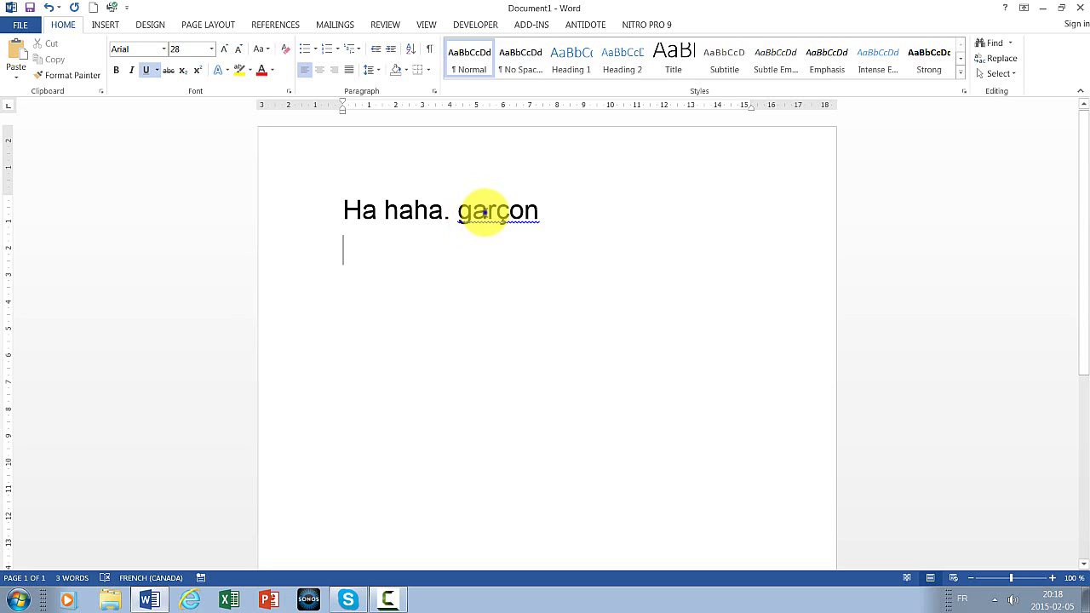
Capitalise garçon to Garçon, then select and delete the whole line.
right_click(484, 212)
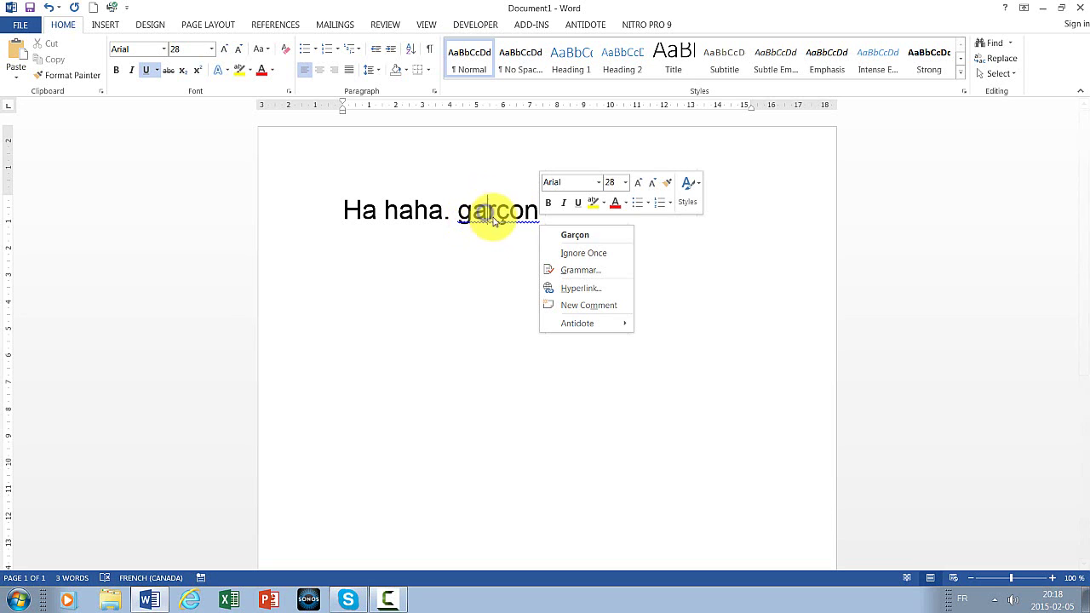
left_click(594, 237)
left_click_drag(576, 210, 102, 196)
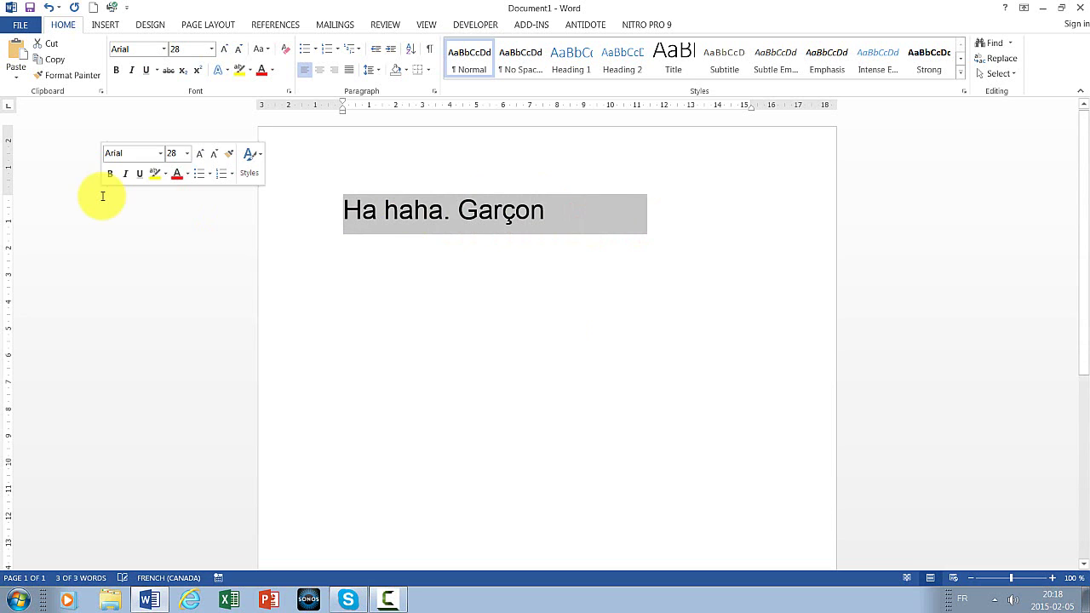
key("Delete")
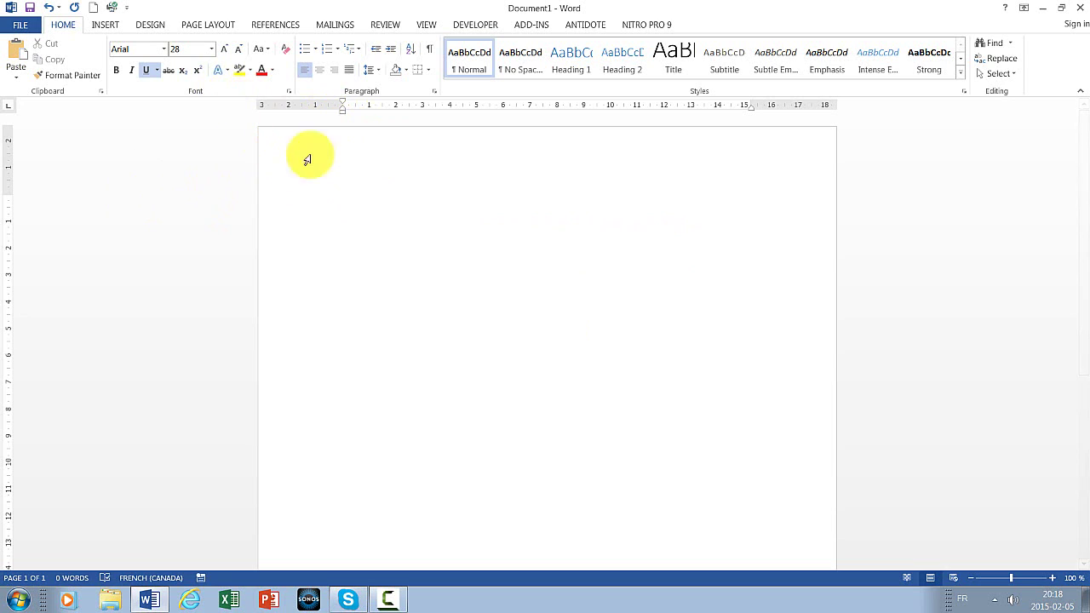
Type the word hgdsfdhd and remove its underline.
type("hgdsfdh")
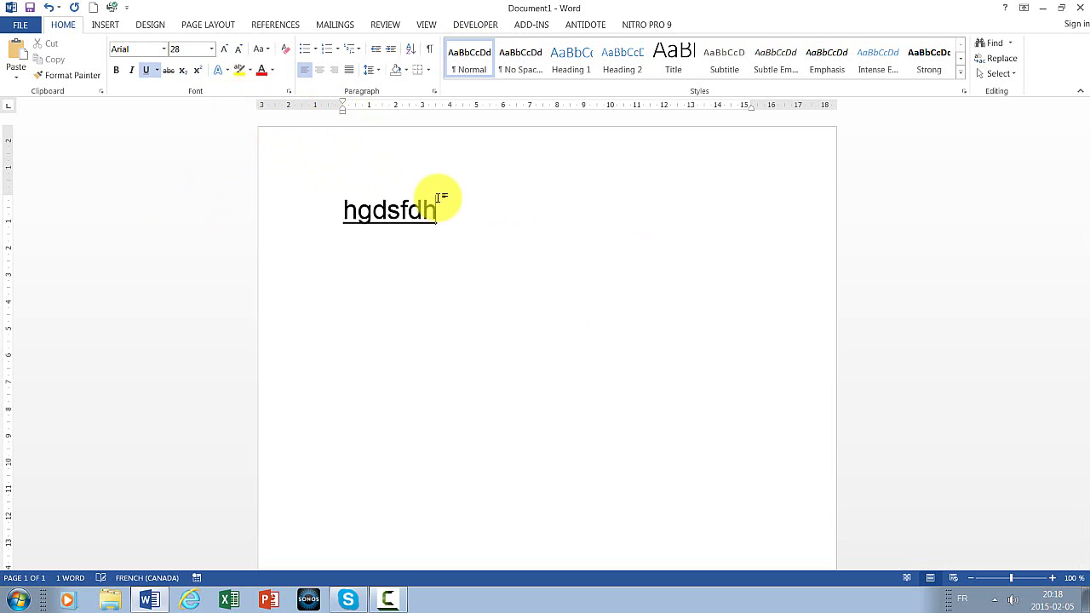
type("d")
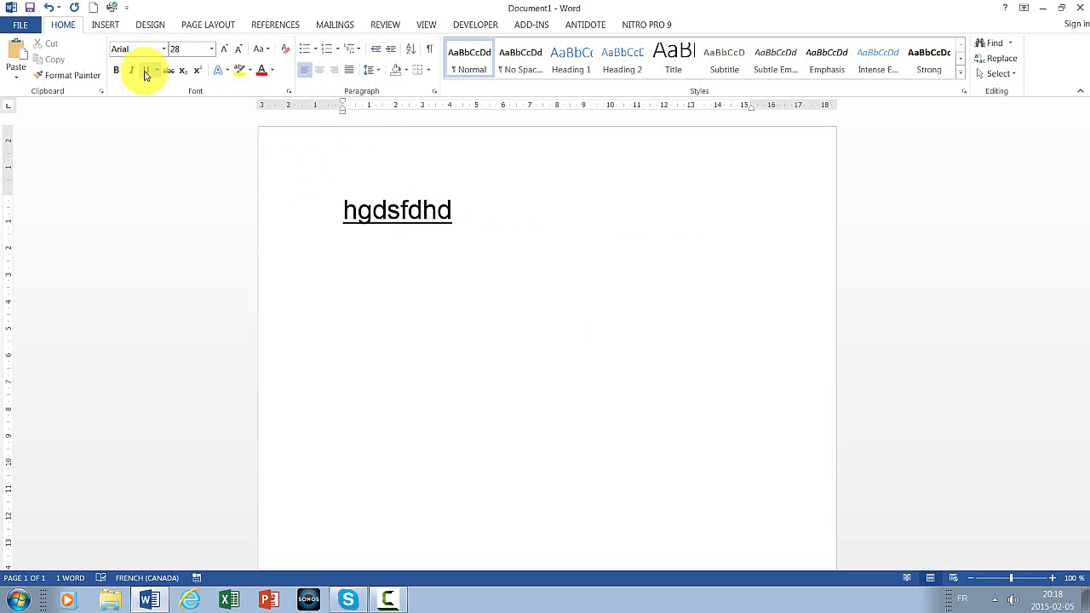
left_click(146, 71)
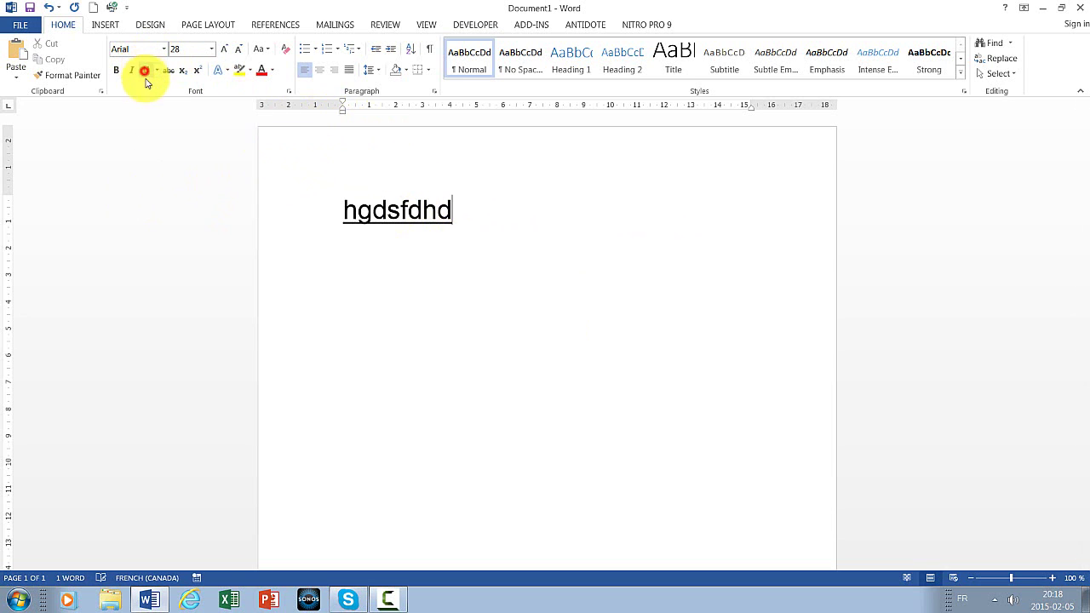
left_click(261, 212)
left_click(145, 71)
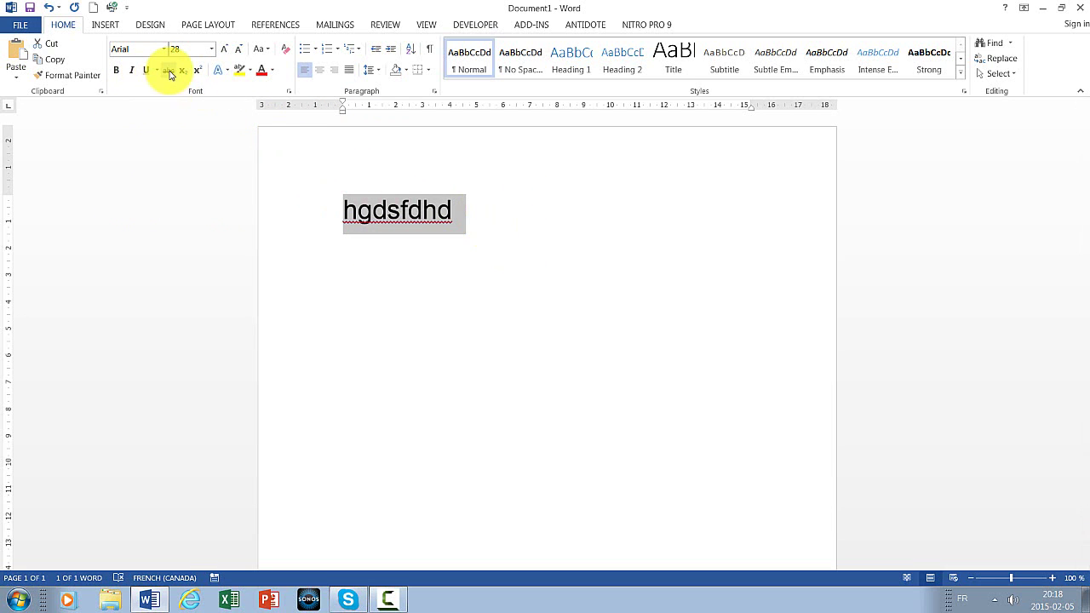
Try Strikethrough, Subscript and Superscript on hgdsfdhd, returning it to normal position.
left_click(169, 70)
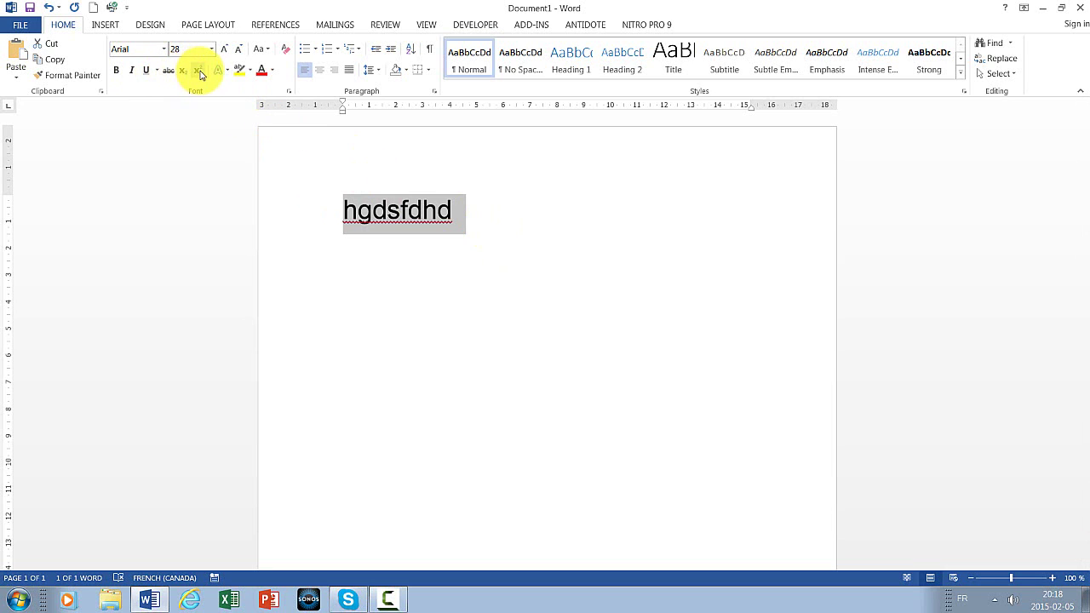
left_click(183, 71)
left_click(196, 74)
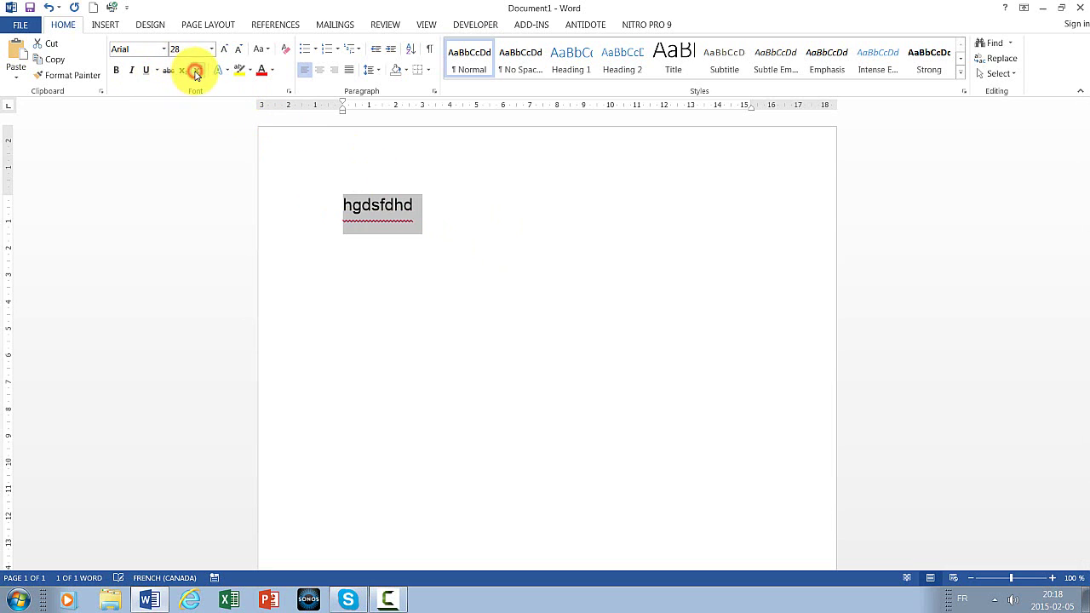
left_click(196, 73)
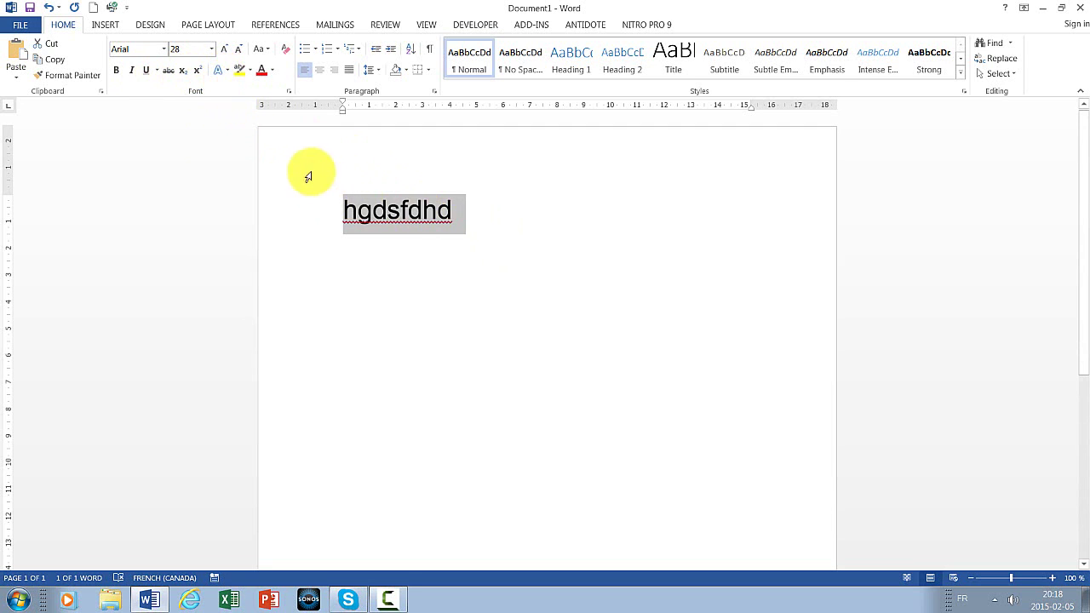
left_click(228, 75)
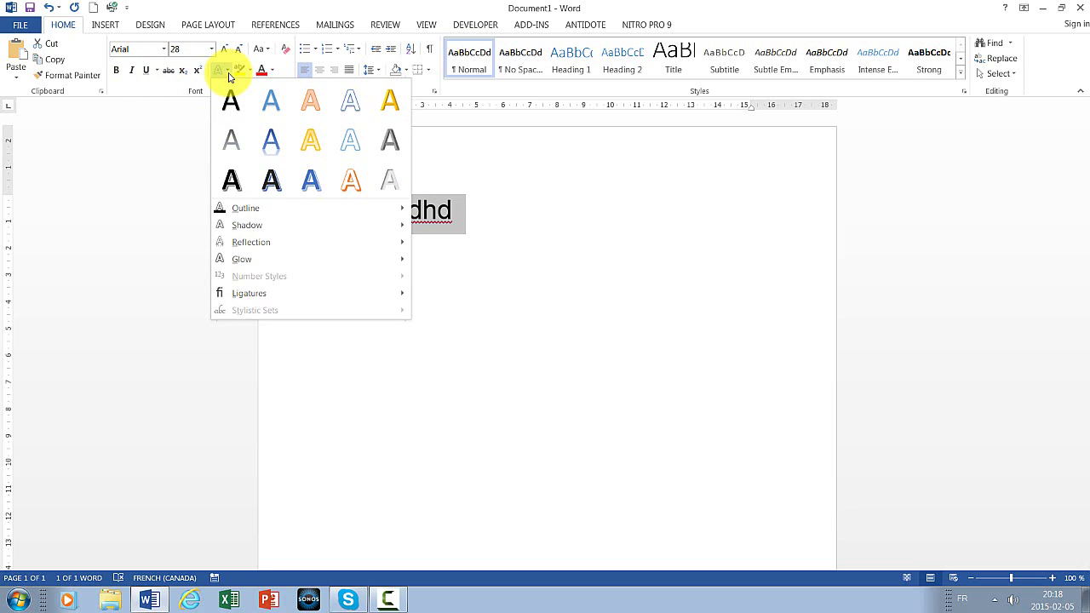
Apply the gold fill style from the Text Effects gallery to hgdsfdhd.
left_click(228, 75)
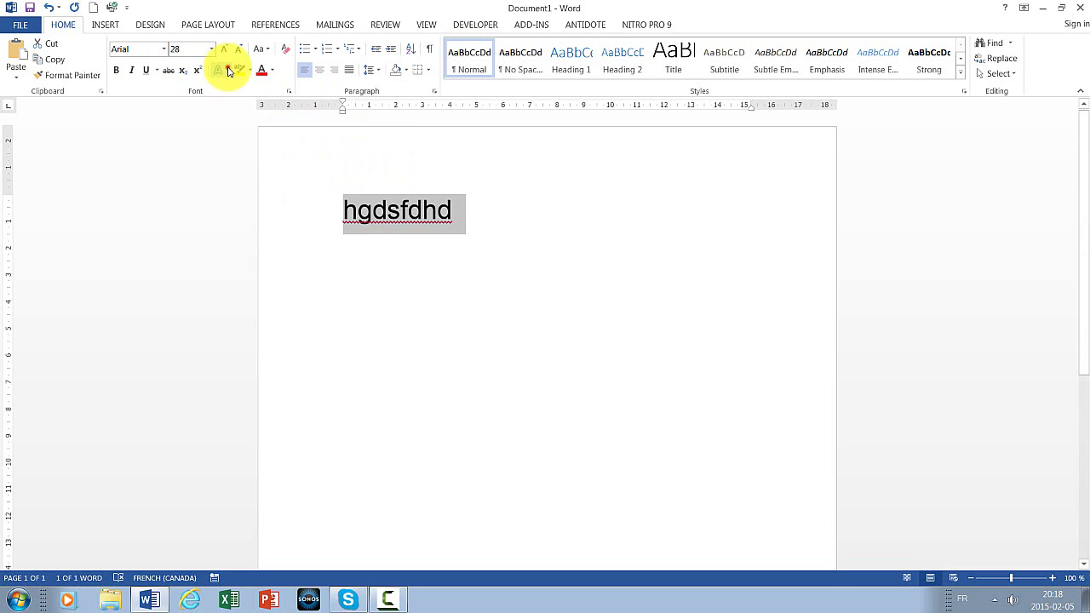
left_click(229, 71)
left_click(228, 71)
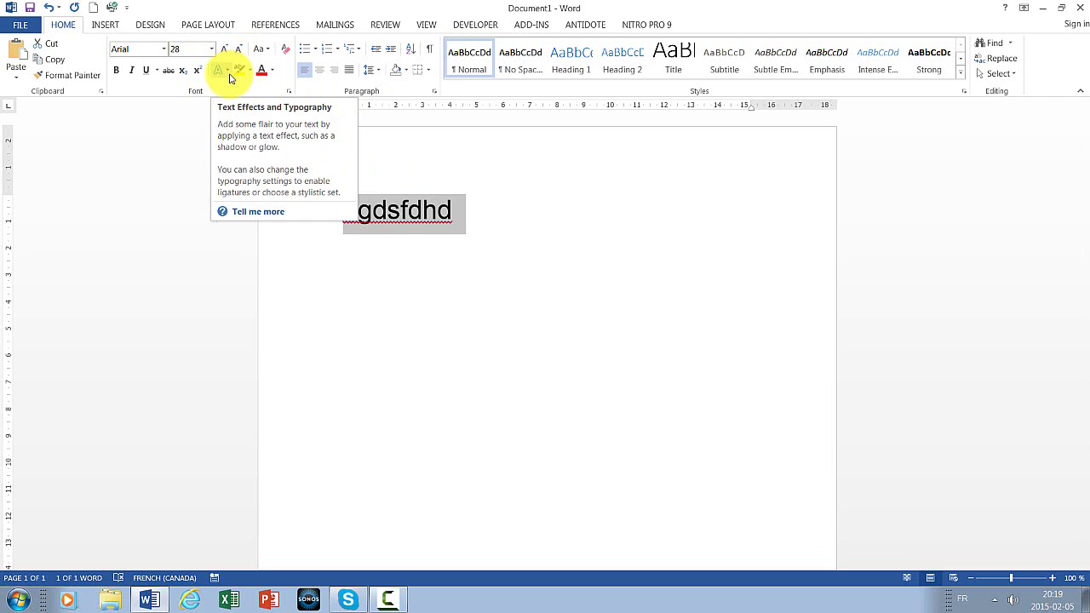
left_click(230, 78)
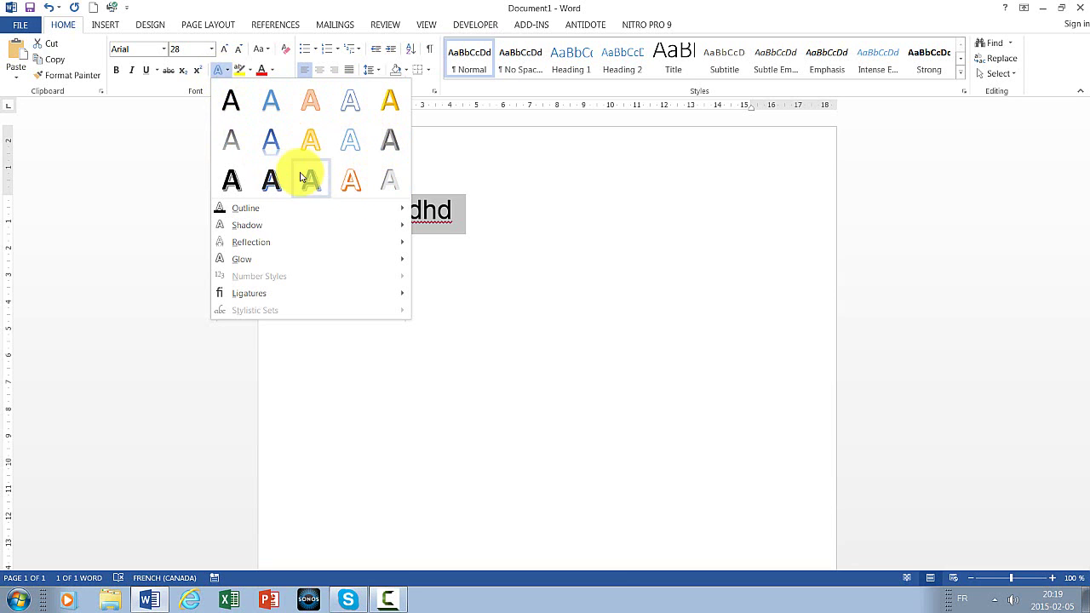
left_click(300, 119)
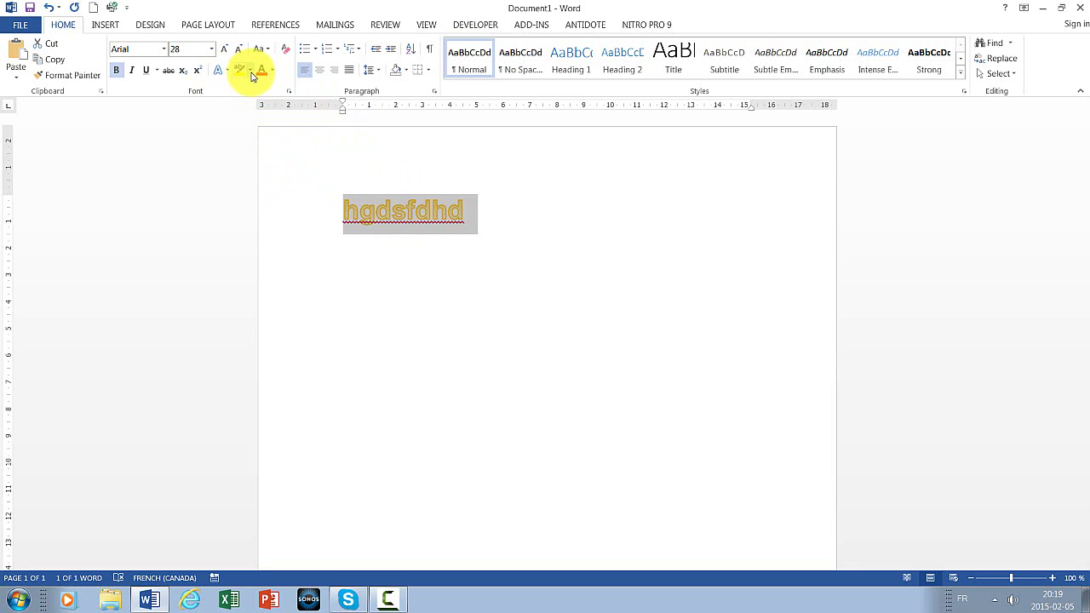
Give hgdsfdhd an orange text outline.
left_click(219, 70)
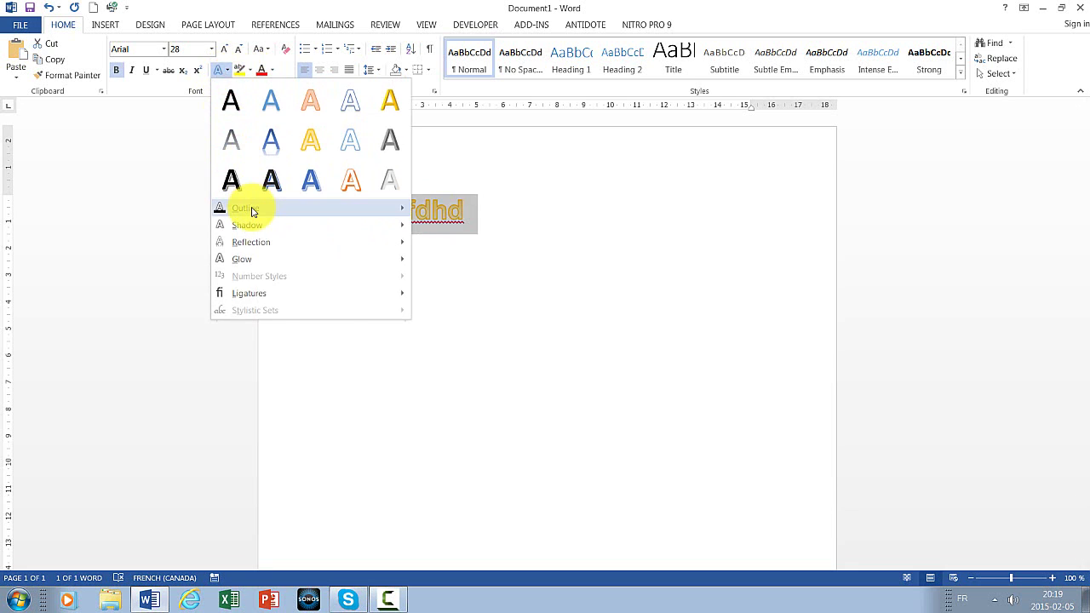
mouse_move(252, 211)
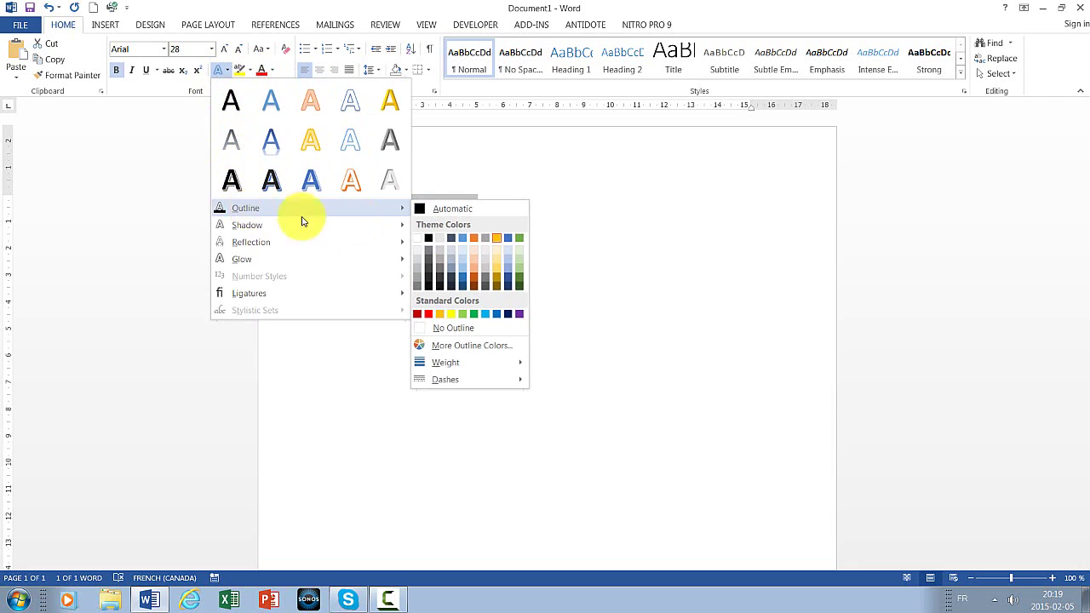
left_click(500, 277)
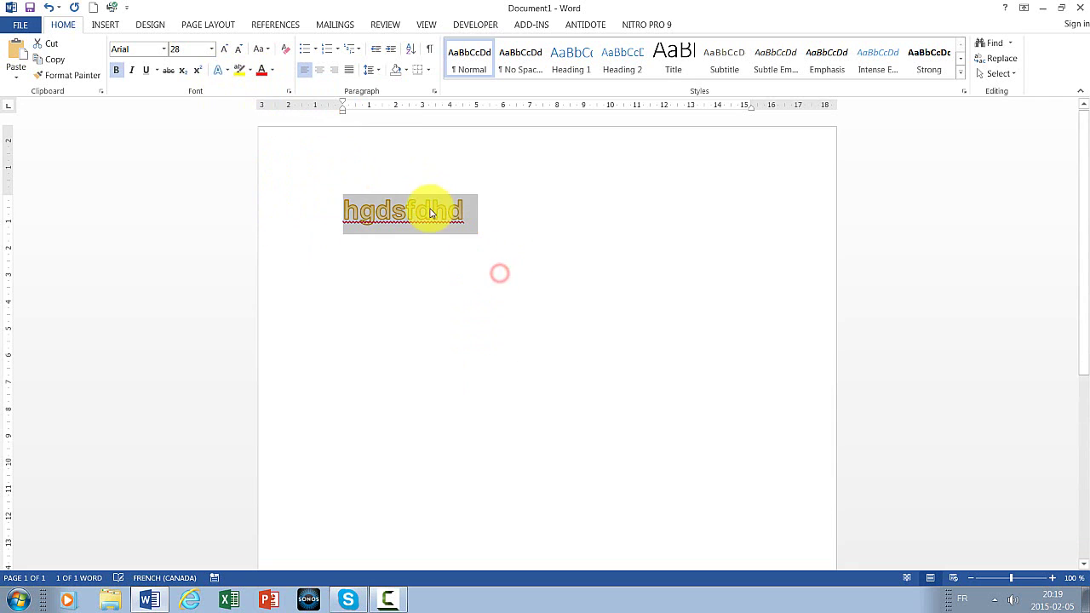
Add an outer shadow preset to hgdsfdhd.
left_click(246, 72)
left_click(218, 70)
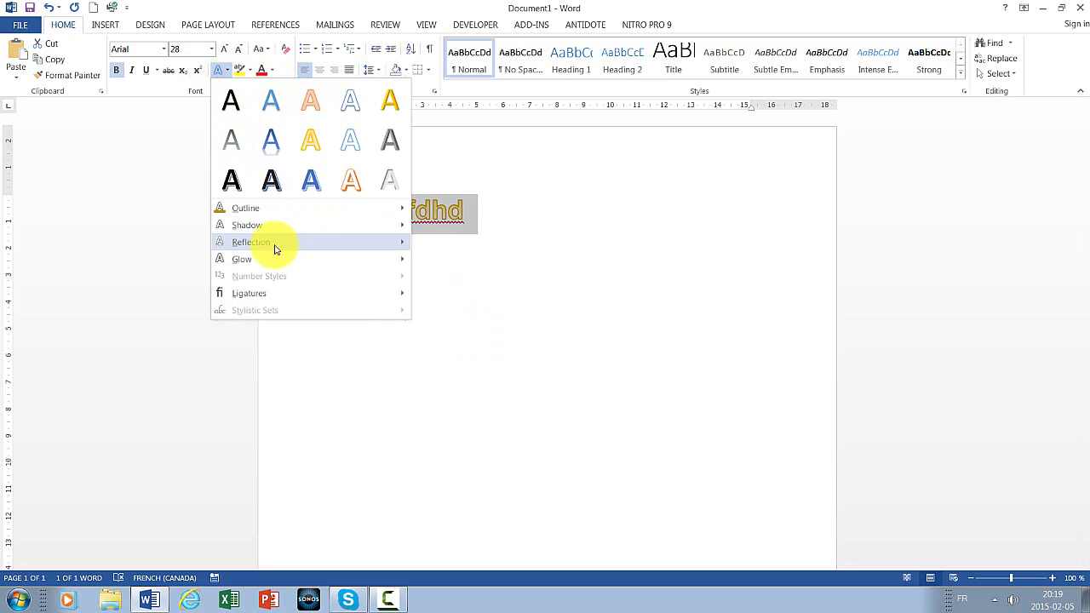
mouse_move(288, 223)
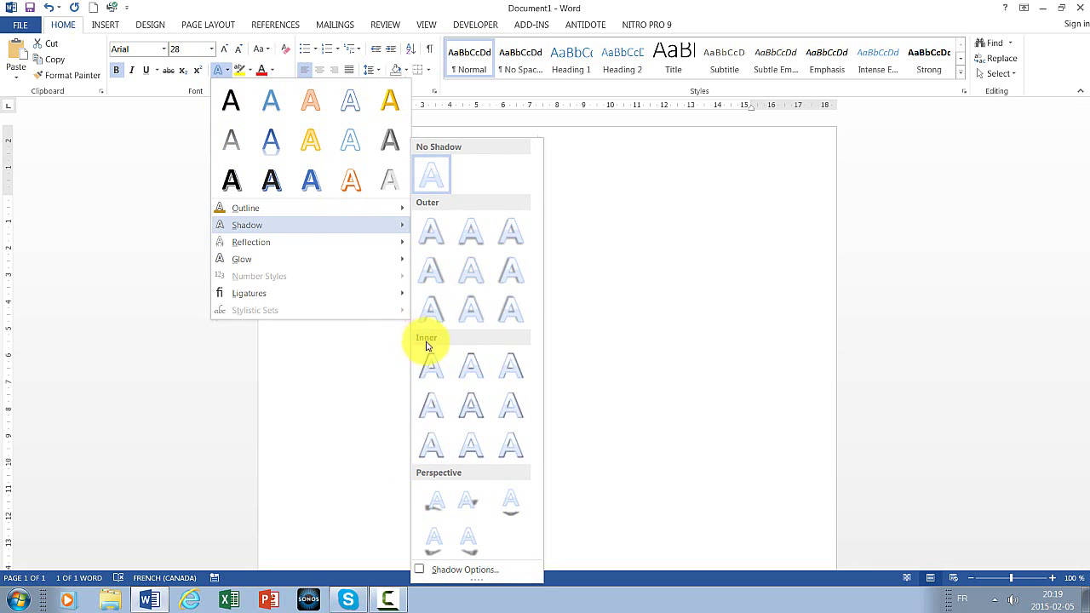
left_click(436, 245)
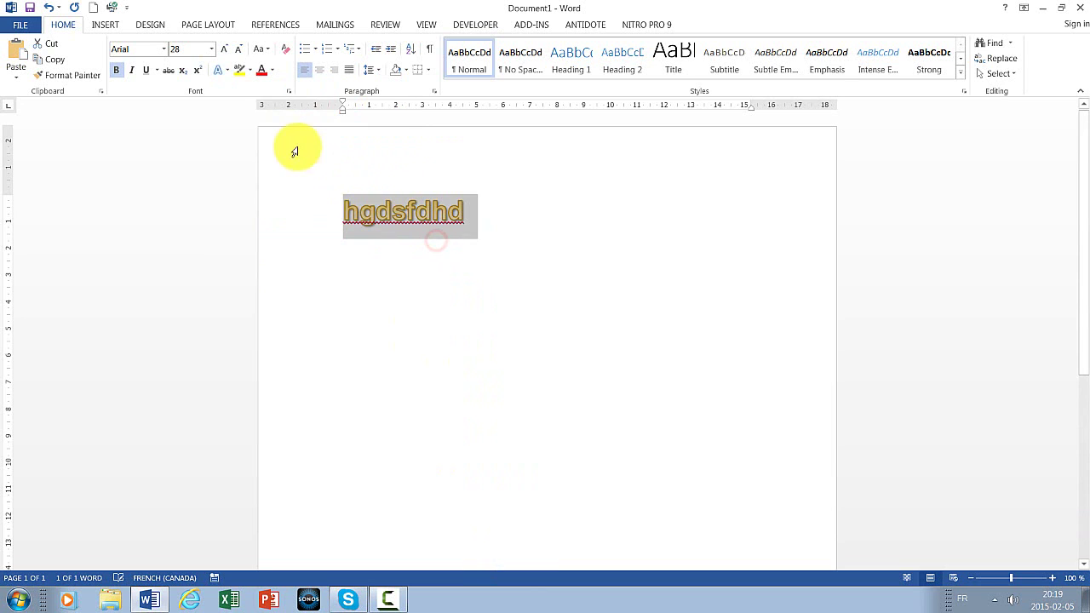
left_click(226, 77)
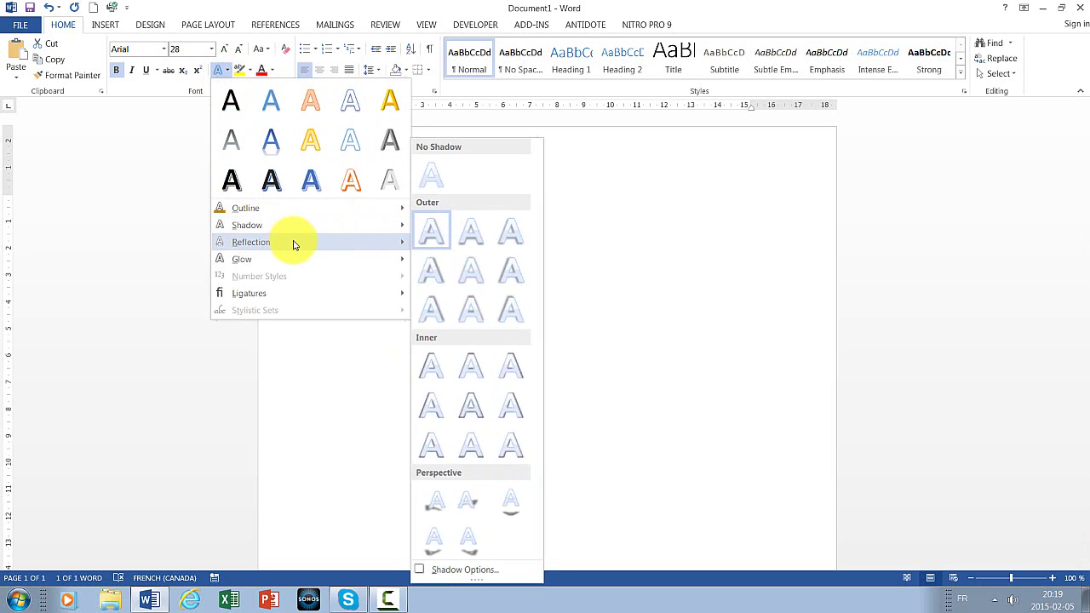
Add a reflection variation and a blue glow variation to hgdsfdhd.
mouse_move(292, 243)
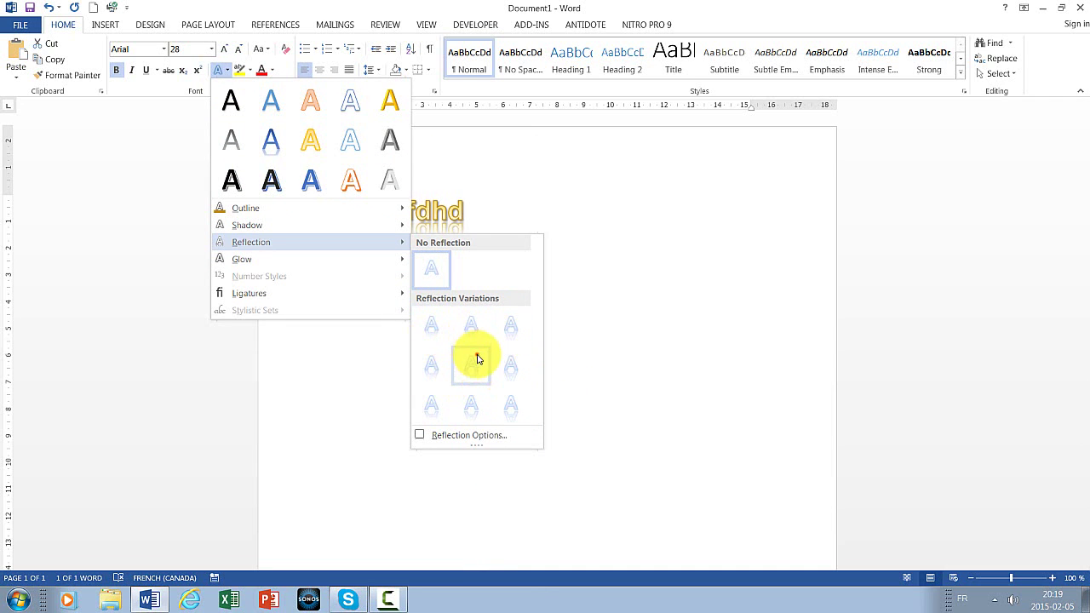
left_click(477, 359)
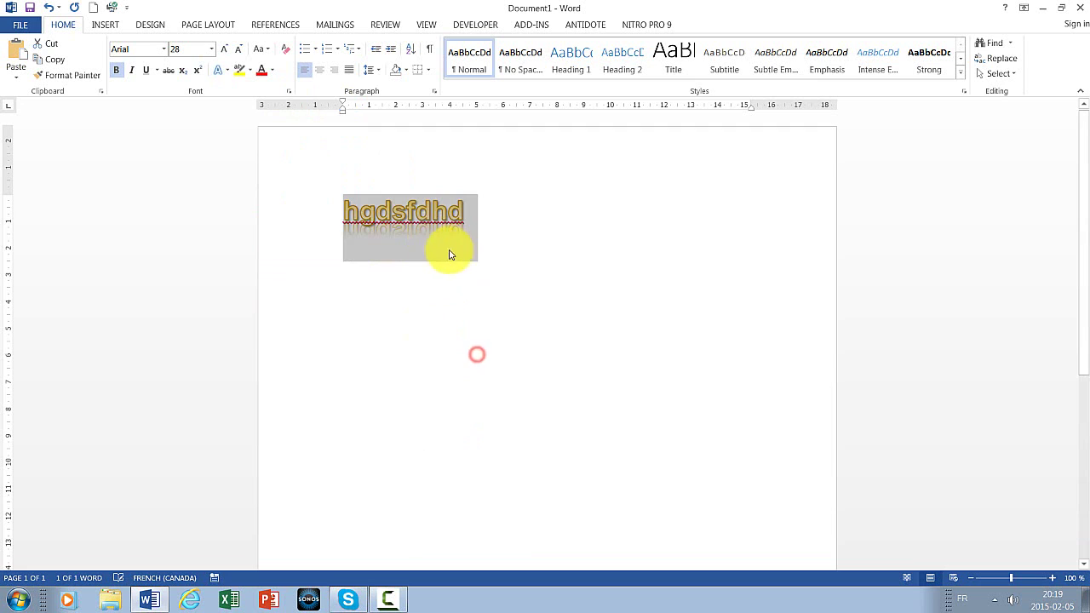
left_click(228, 72)
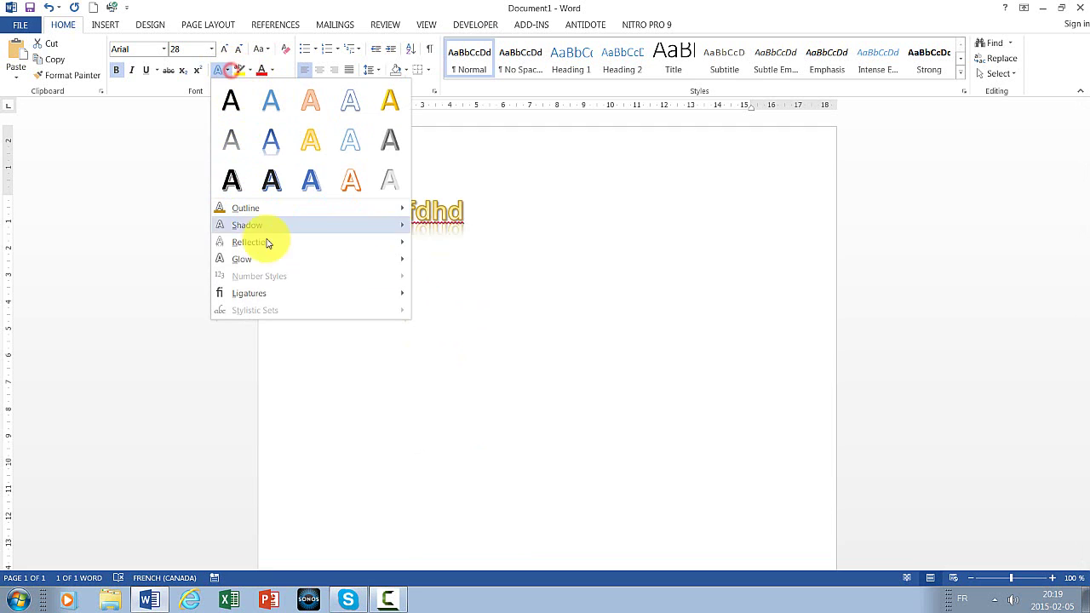
mouse_move(292, 258)
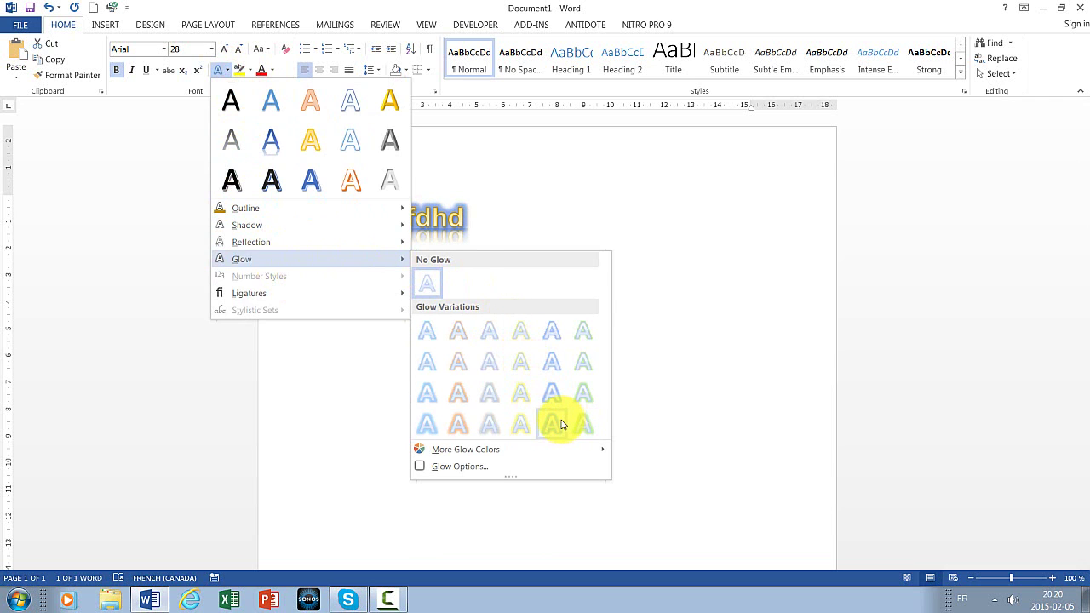
left_click(561, 426)
left_click(545, 258)
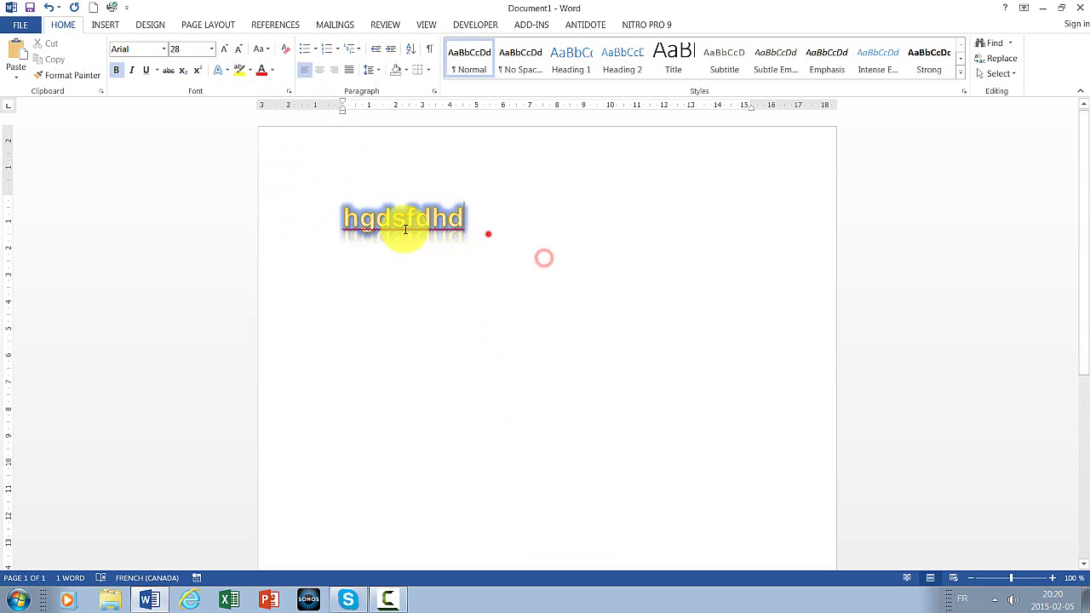
Reselect hgdsfdhd and view the Ligatures options without changing anything.
left_click_drag(488, 233, 258, 131)
left_click(227, 70)
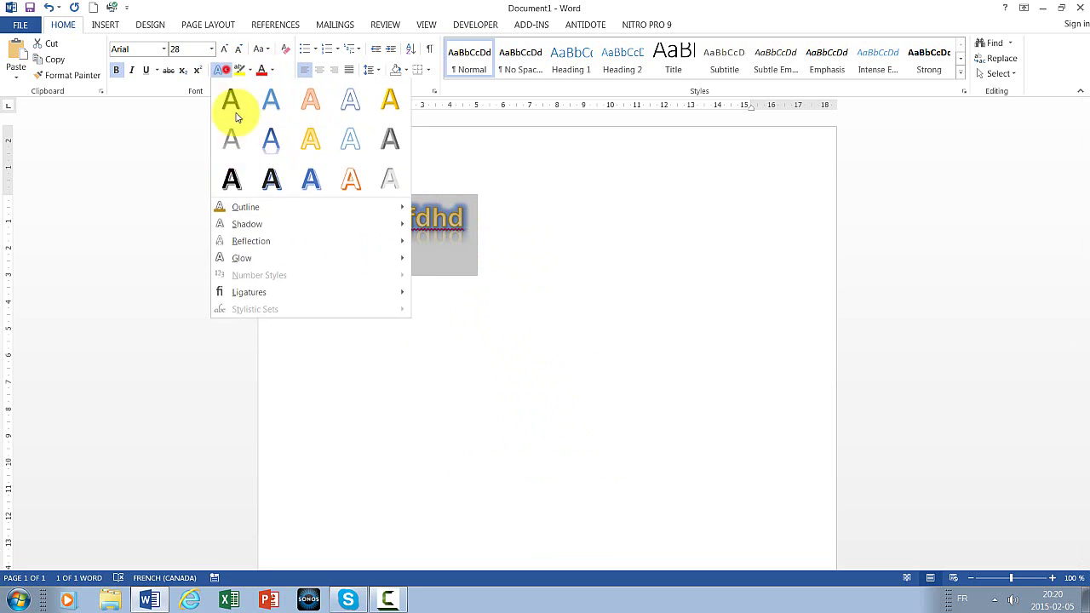
mouse_move(300, 296)
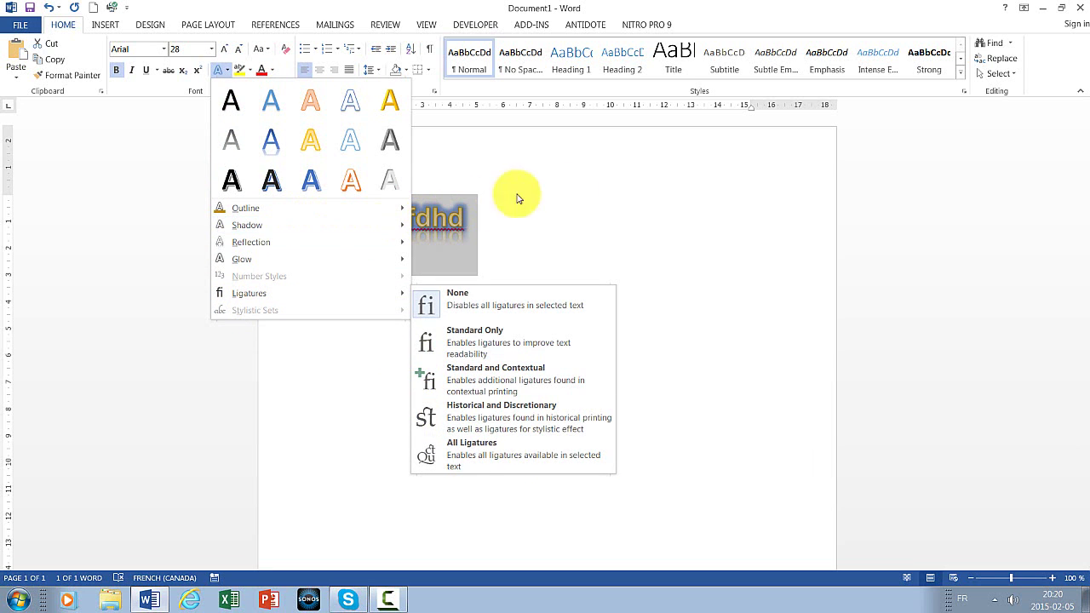
left_click(635, 199)
left_click(503, 230)
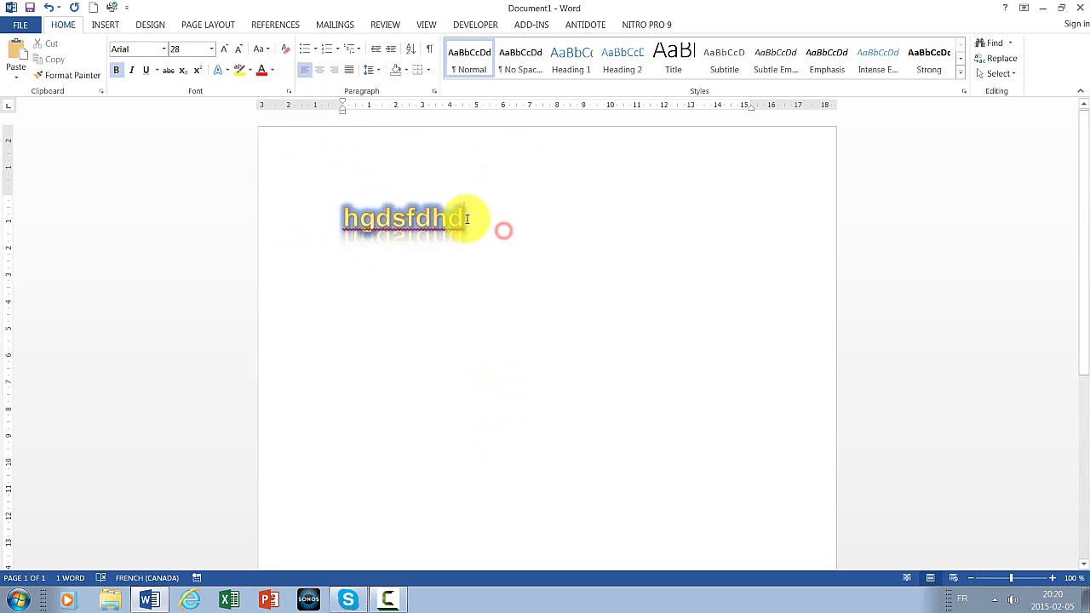
left_click_drag(467, 219, 258, 158)
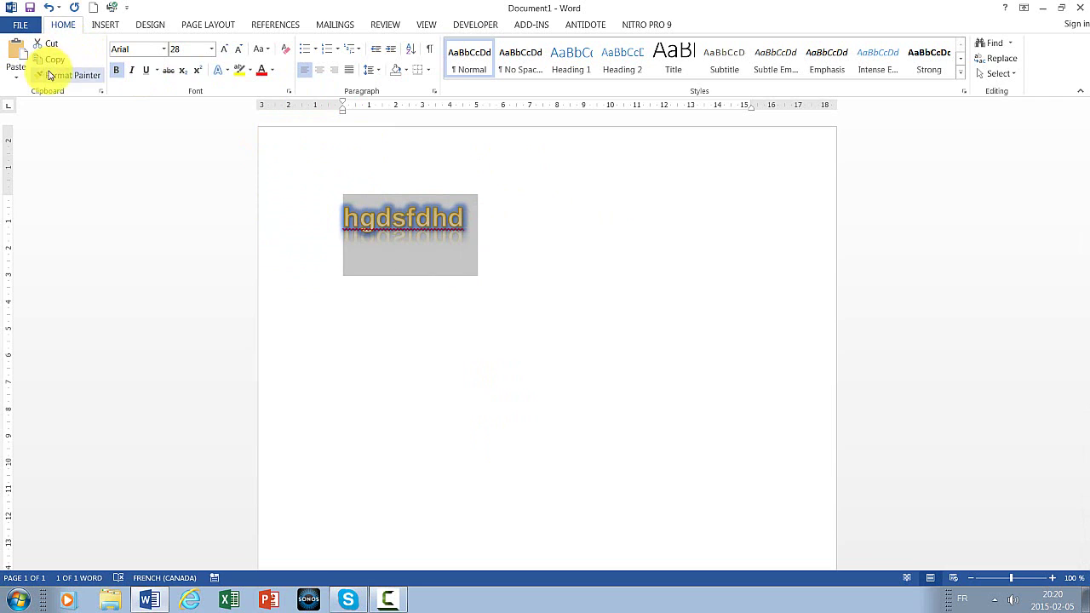
Undo glow, reflection, shadow, outline, gold effect and superscript, redoing once to compare.
left_click(49, 9)
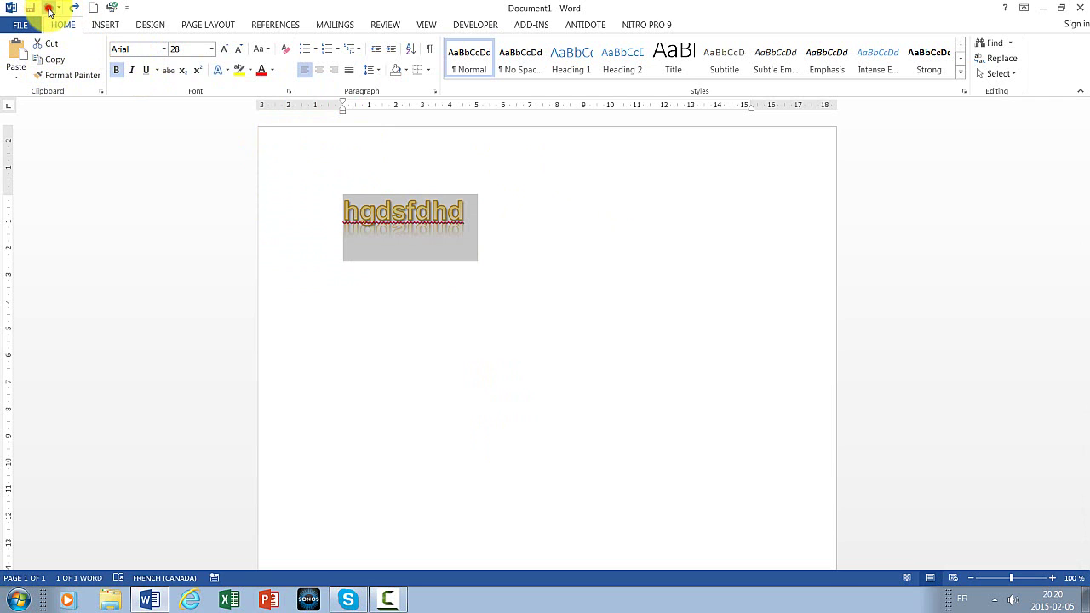
left_click(48, 9)
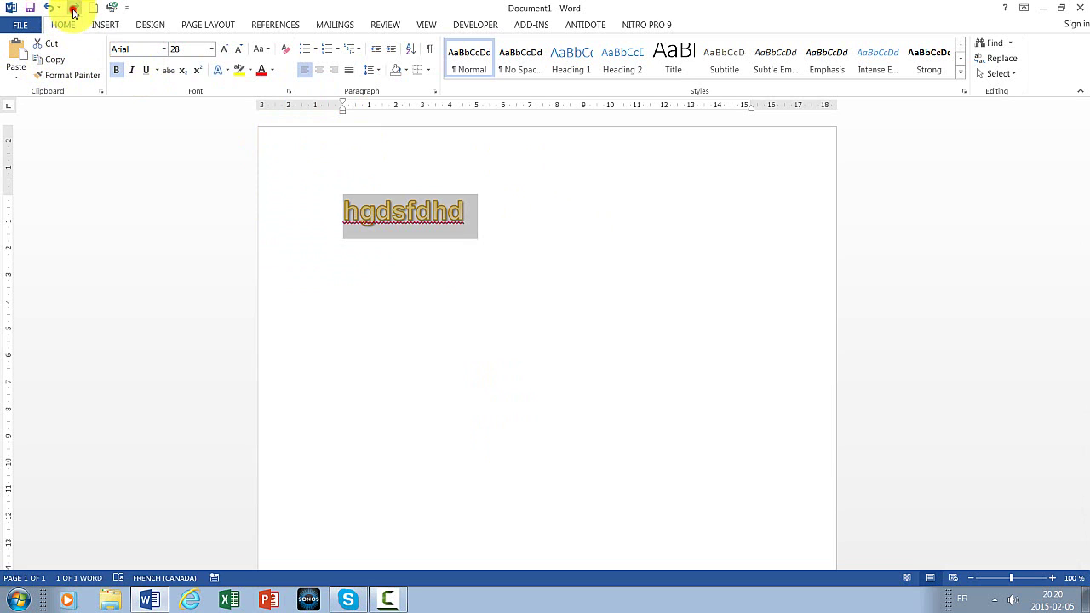
left_click(74, 9)
left_click(74, 9)
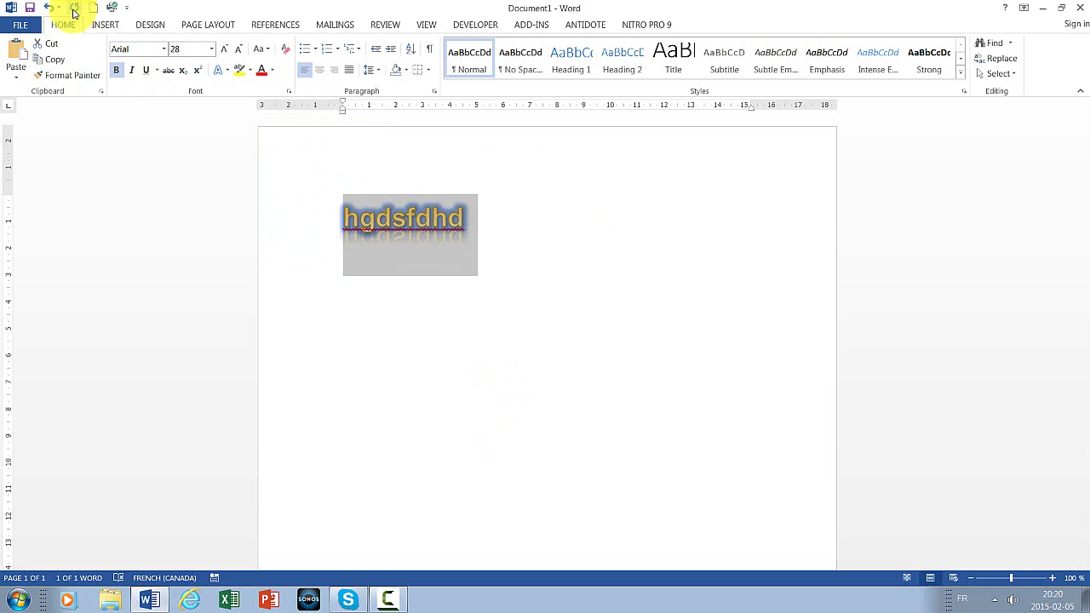
left_click(51, 9)
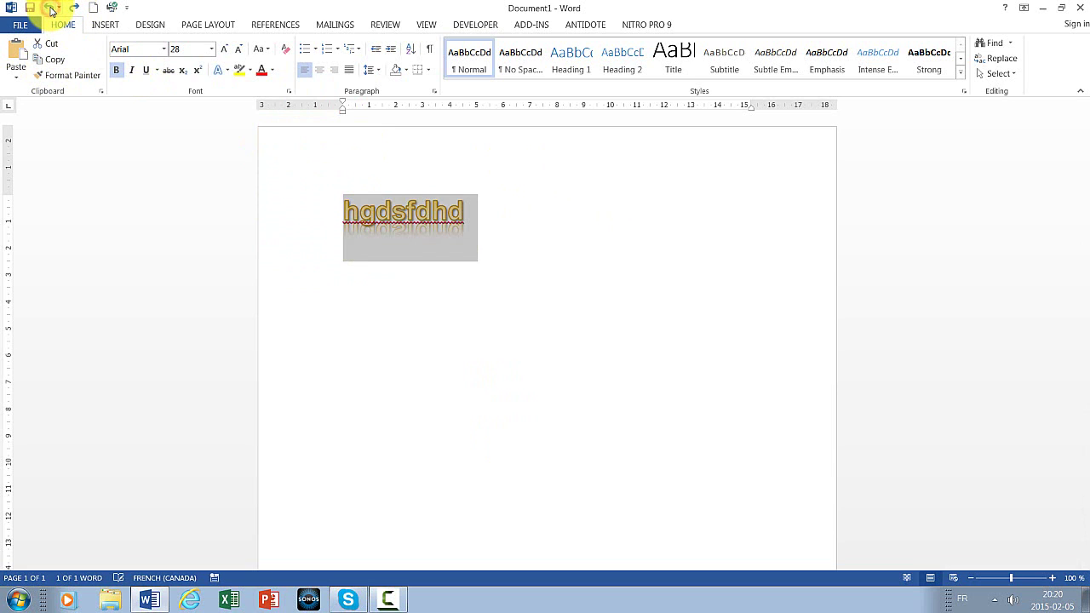
left_click(51, 10)
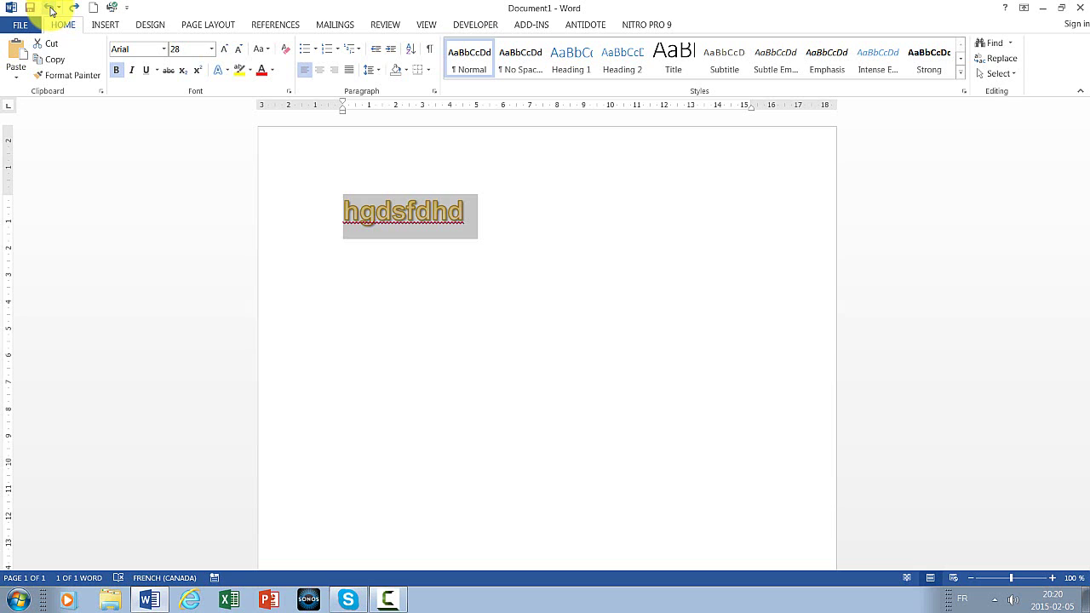
left_click(51, 9)
left_click(51, 10)
left_click(51, 9)
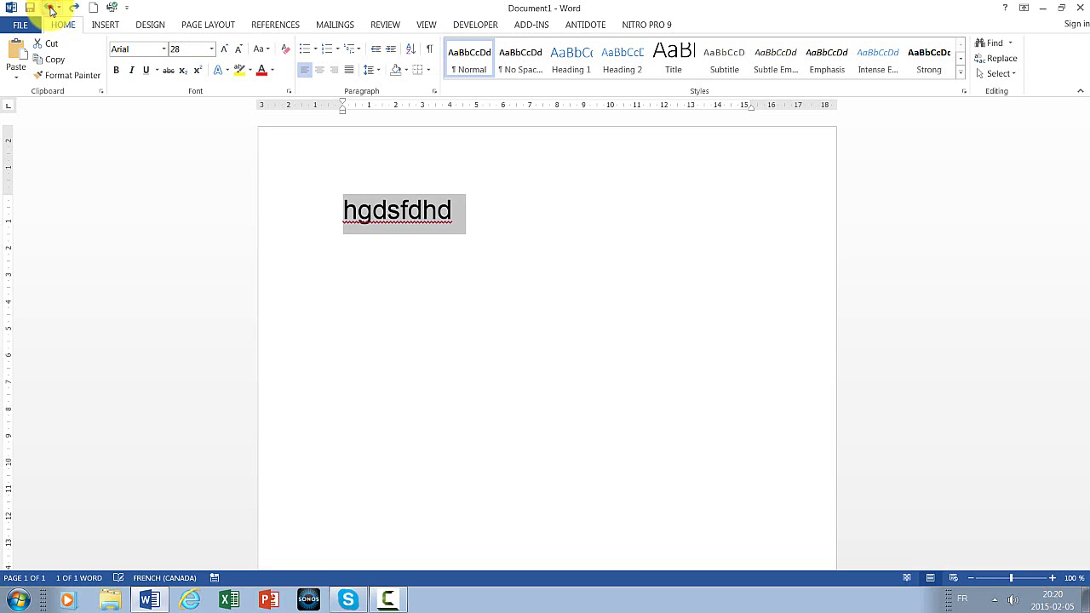
left_click(51, 9)
left_click(49, 7)
left_click(470, 239)
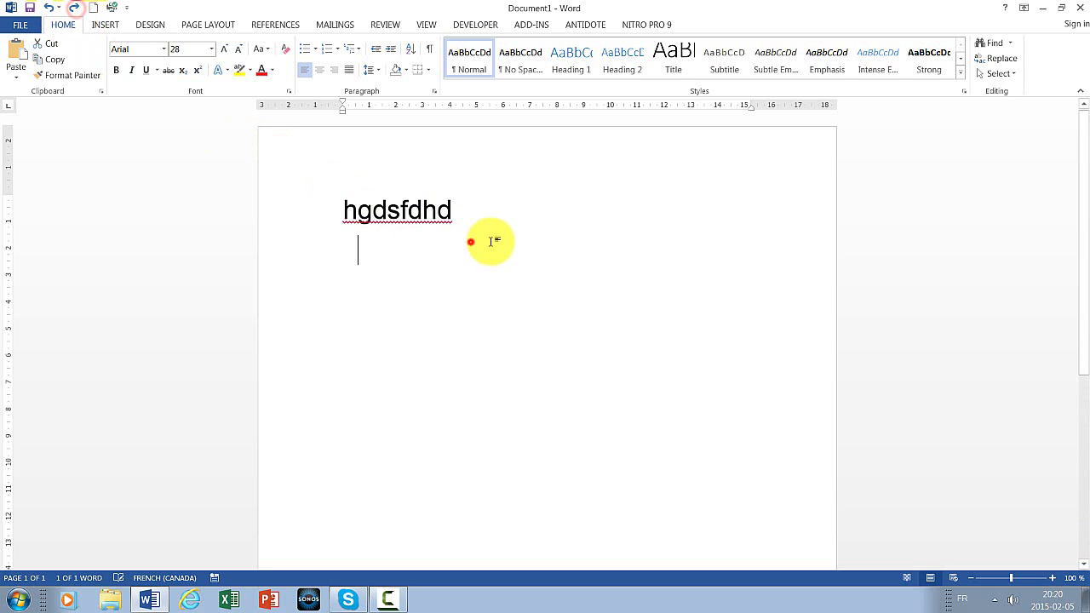
left_click_drag(484, 220, 338, 204)
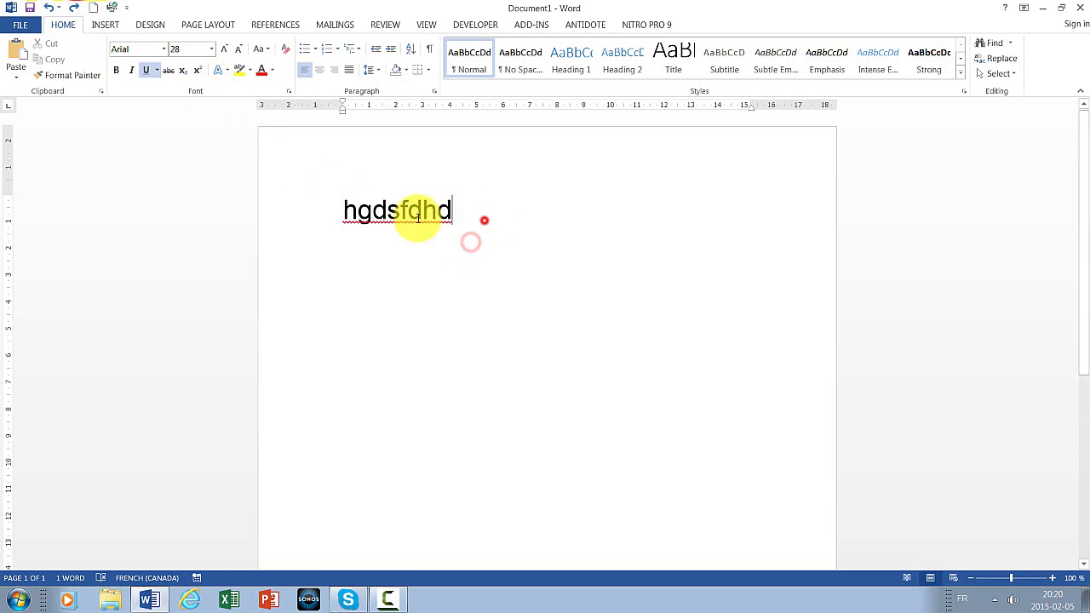
Highlight hgdsfdhd in yellow, then clear it with No Color.
left_click(251, 75)
left_click(244, 89)
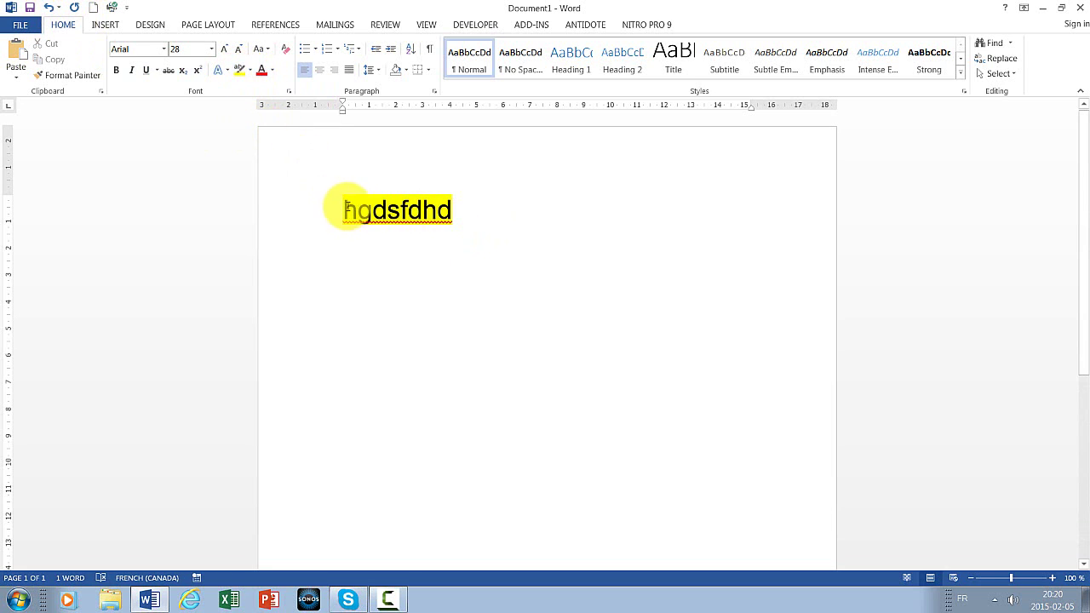
mouse_move(343, 211)
left_mouse_down()
mouse_move(450, 213)
mouse_move(447, 223)
left_mouse_up()
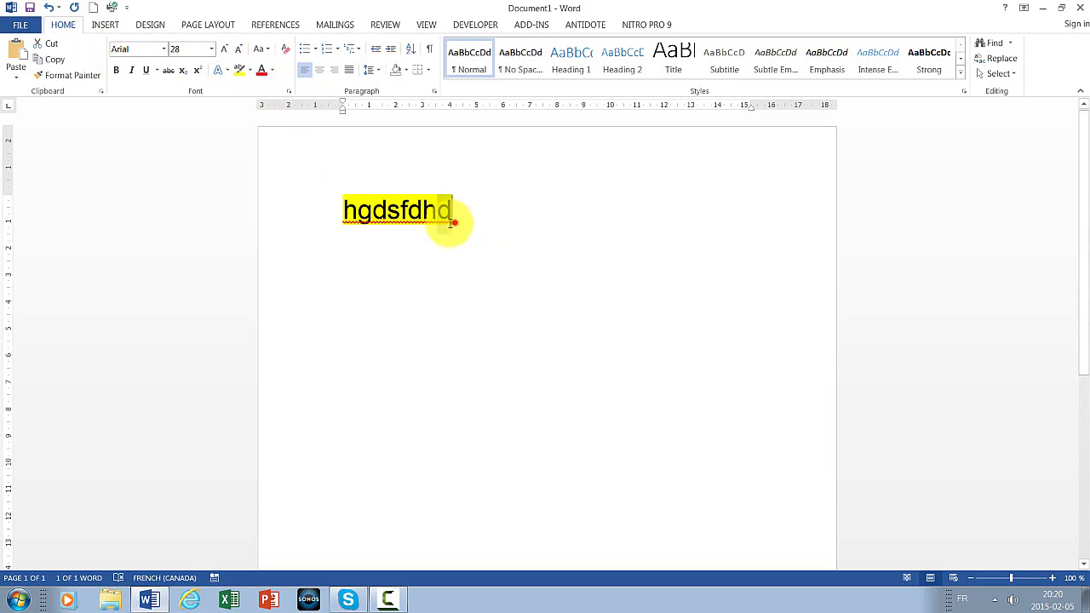
left_click(249, 72)
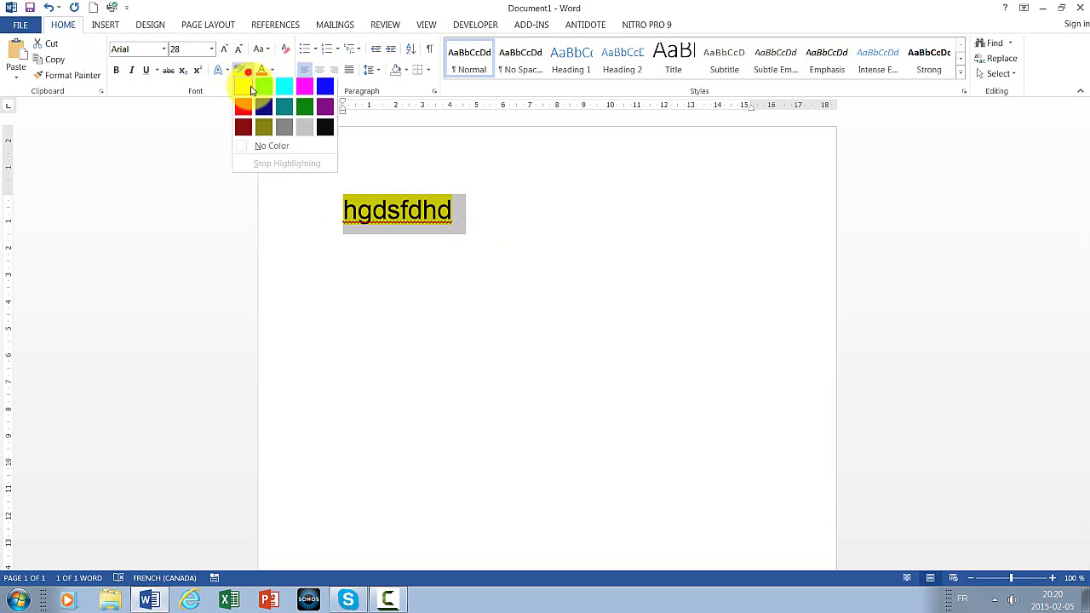
left_click(251, 71)
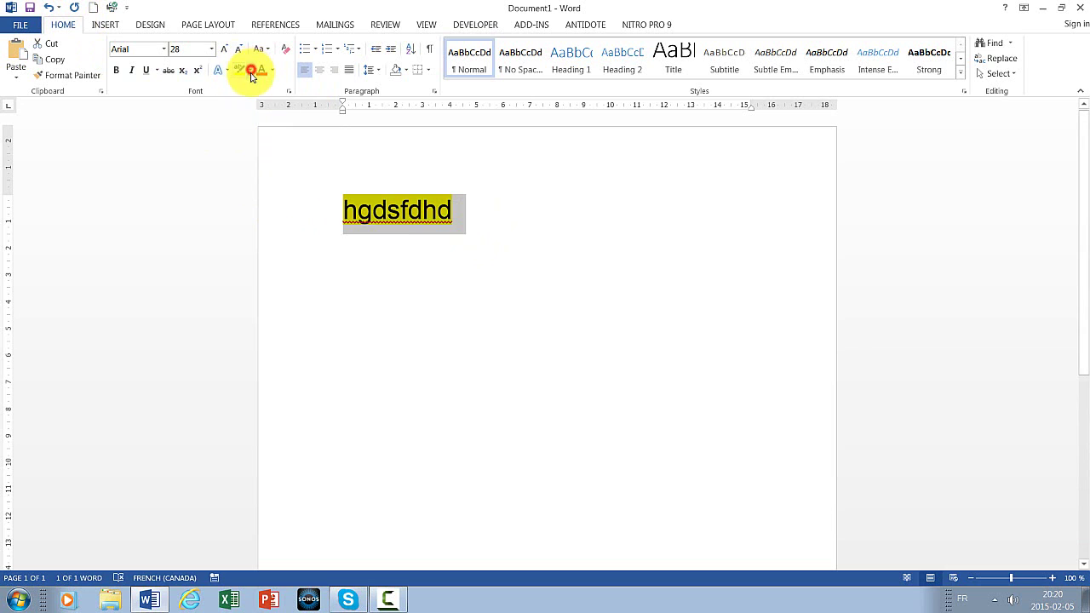
left_click(251, 71)
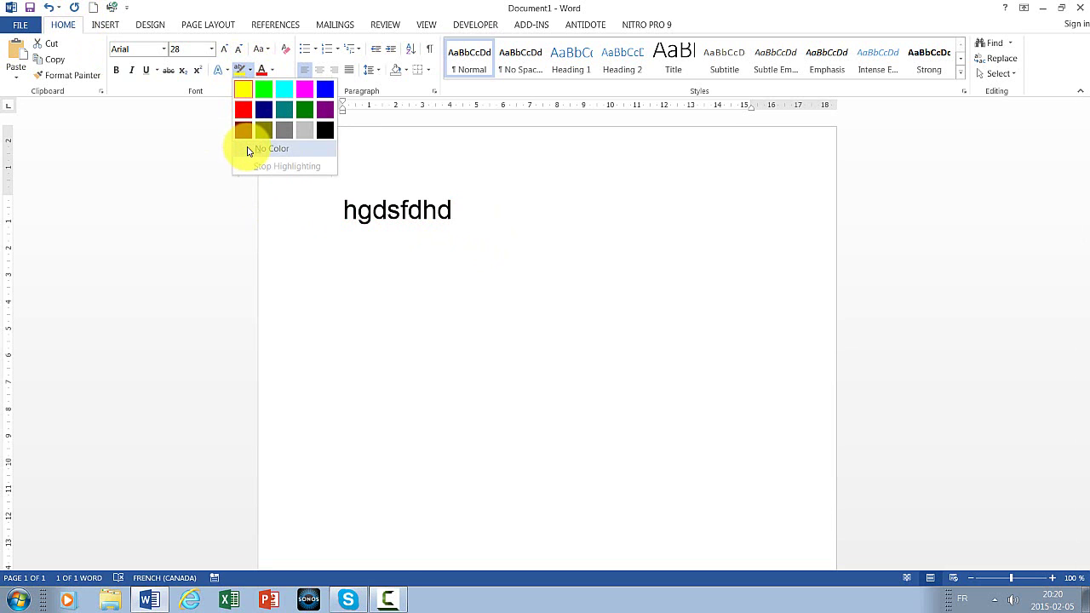
left_click(252, 153)
left_click_drag(460, 210, 404, 209)
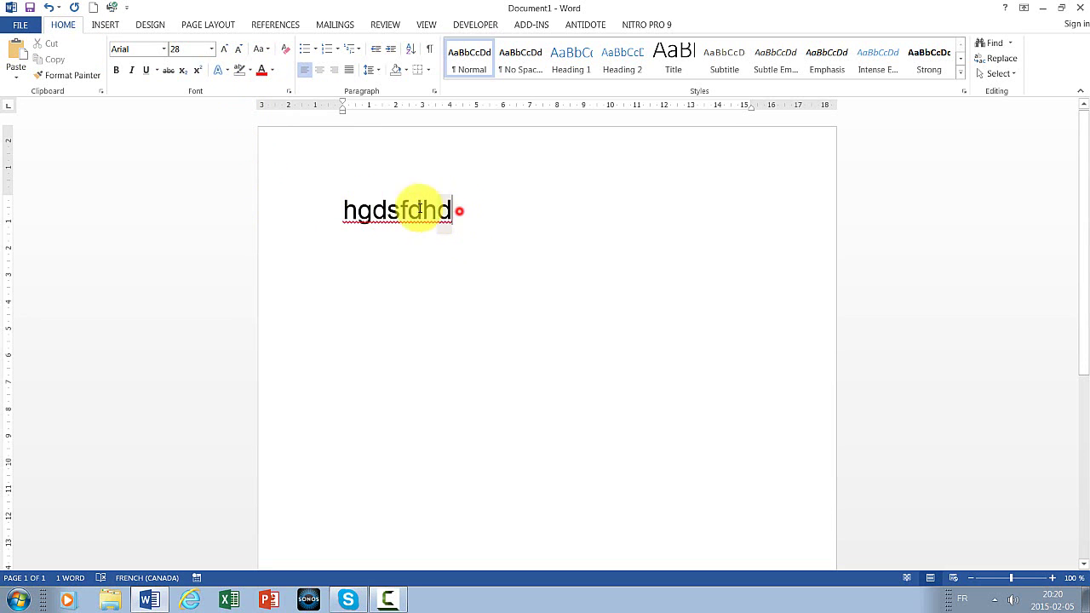
key("Right")
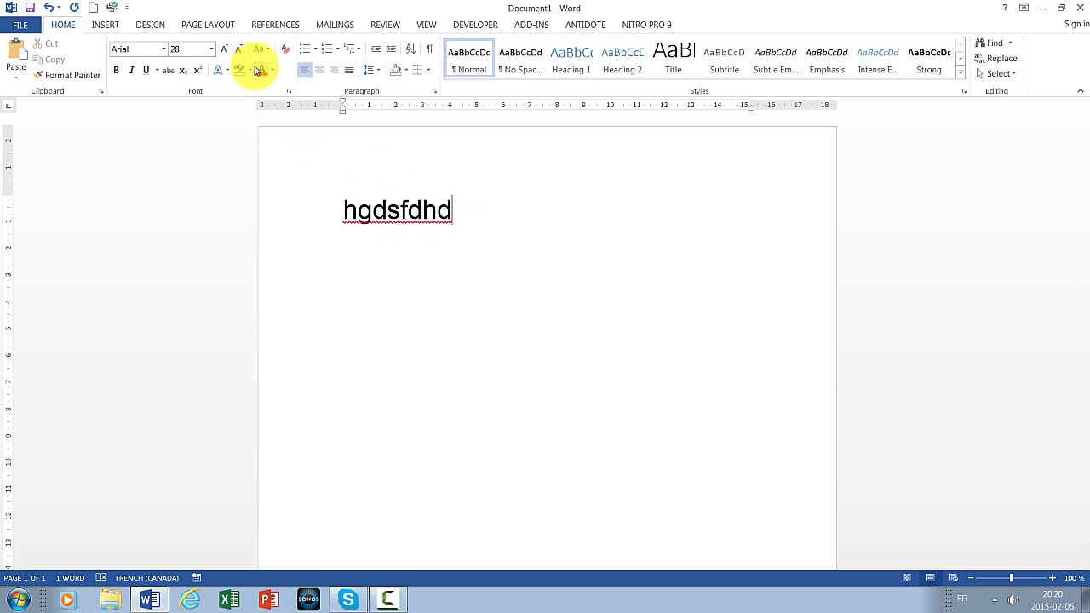
Use the yellow highlighter pen on some letters of hgdsfdhd, then turn it off.
left_click(251, 76)
left_click(242, 92)
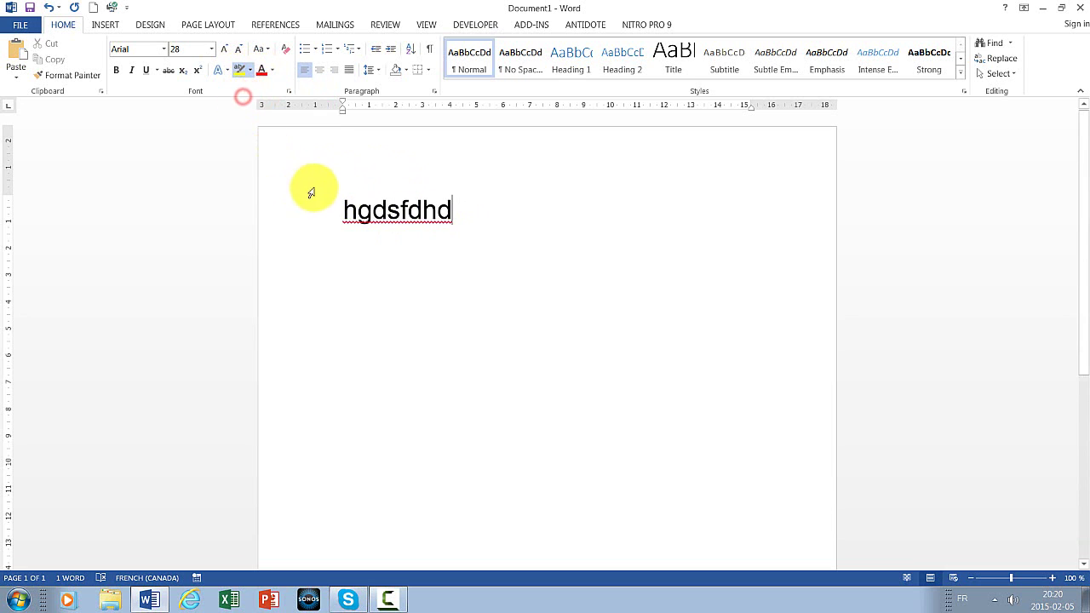
left_click(251, 71)
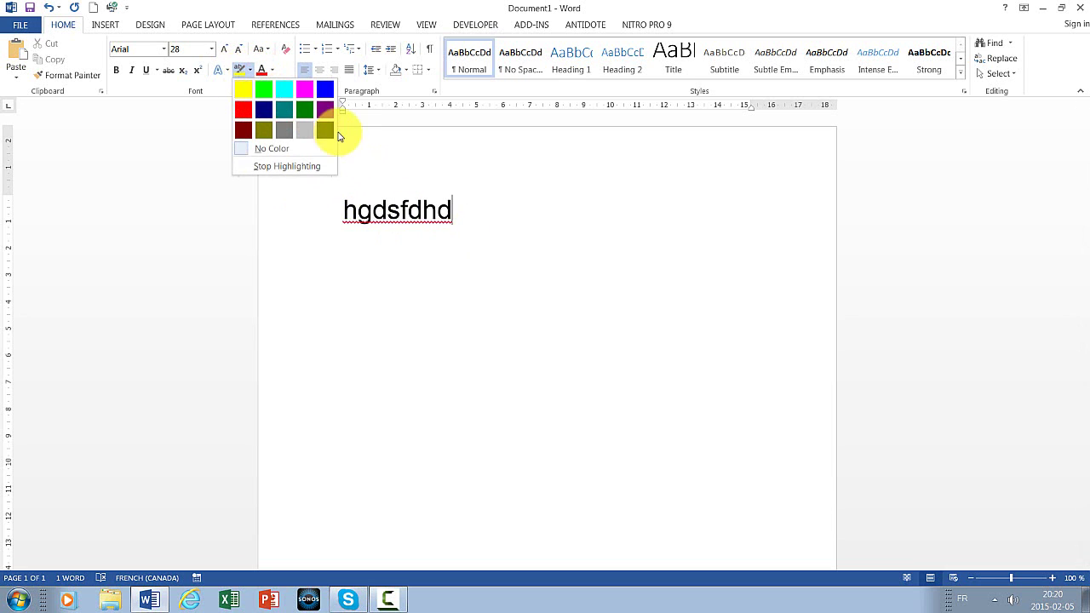
left_click(242, 73)
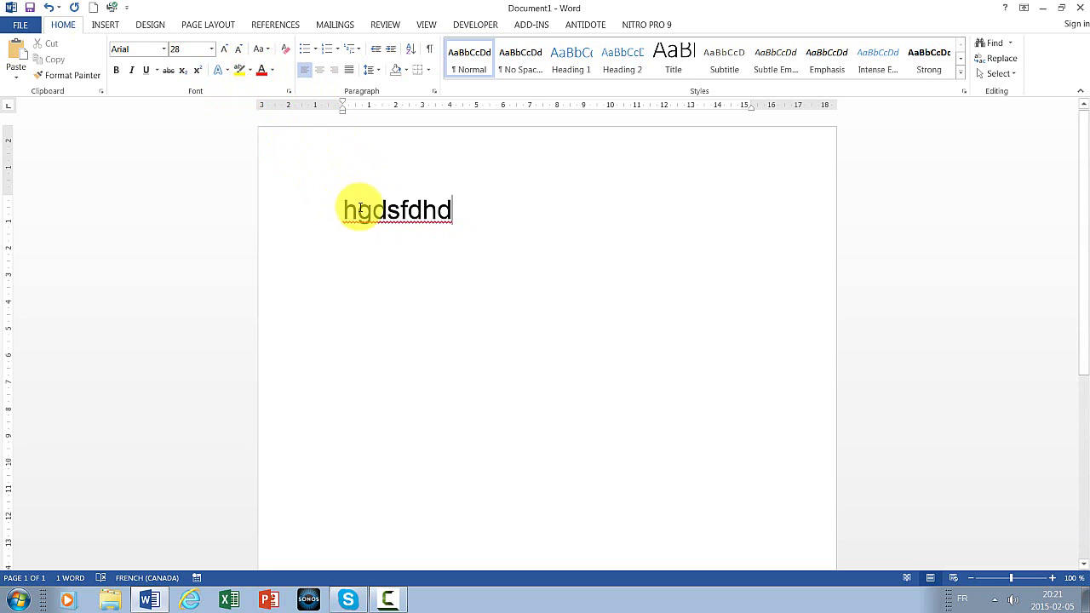
left_click(243, 69)
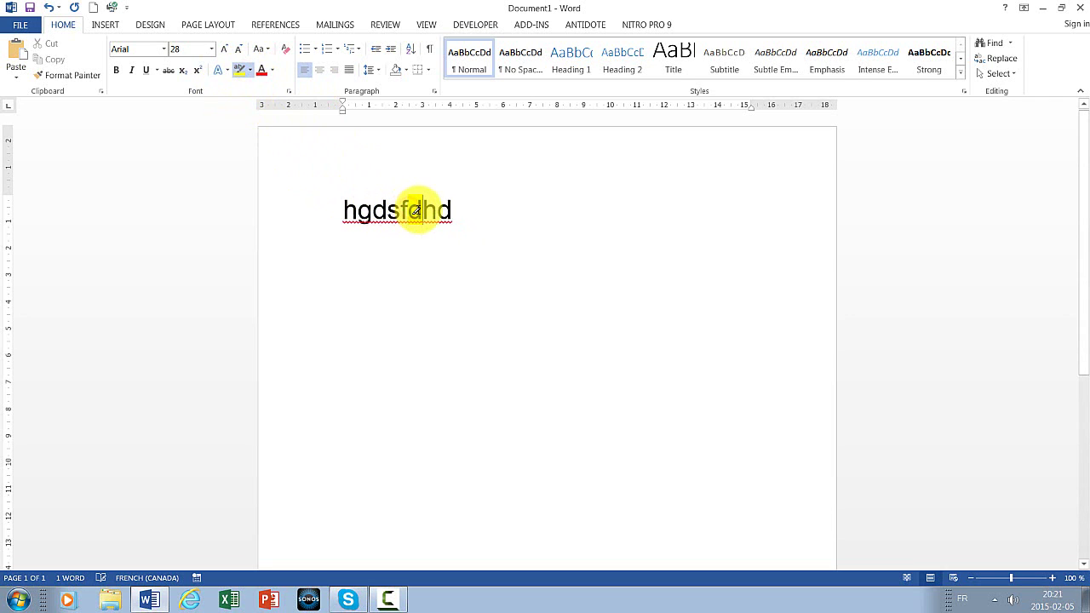
left_click_drag(443, 211, 350, 211)
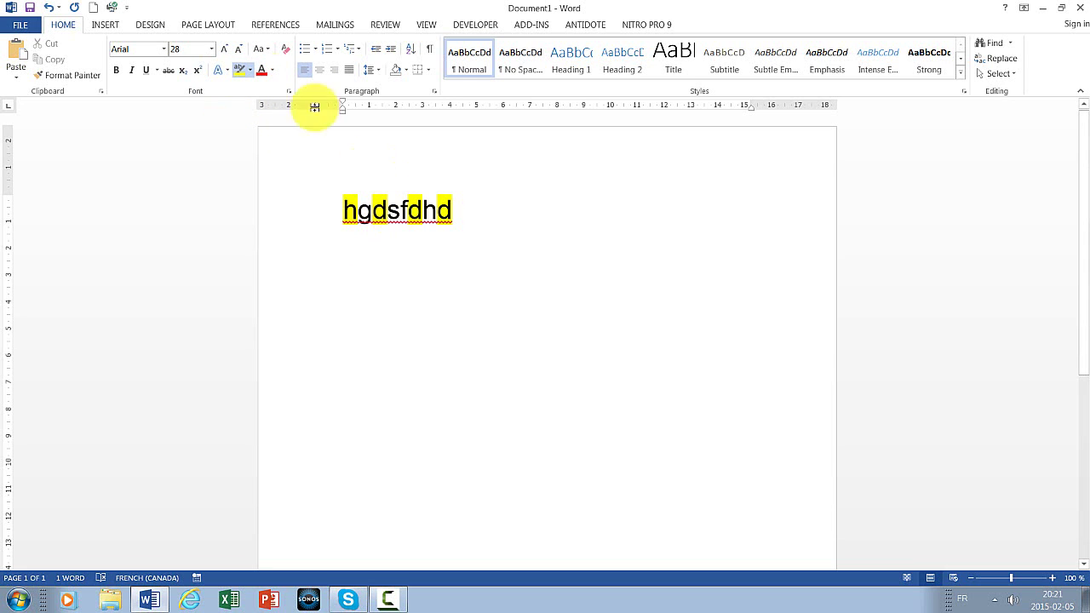
left_click(240, 68)
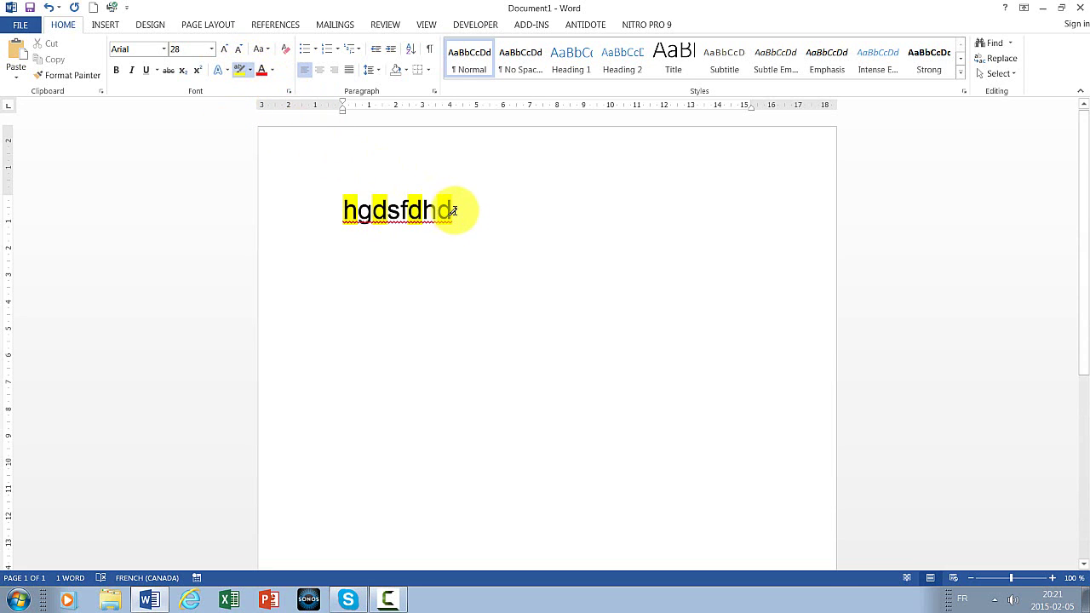
Highlight the whole word yellow, erase it with No Color, and reselect hgdsfdhd.
left_click(255, 74)
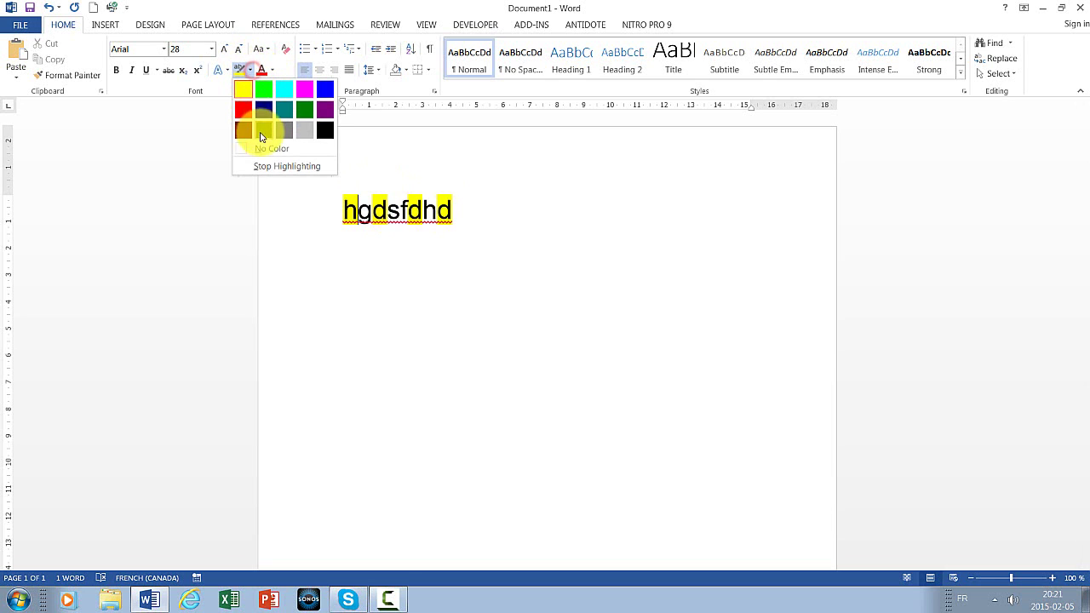
left_click(491, 203)
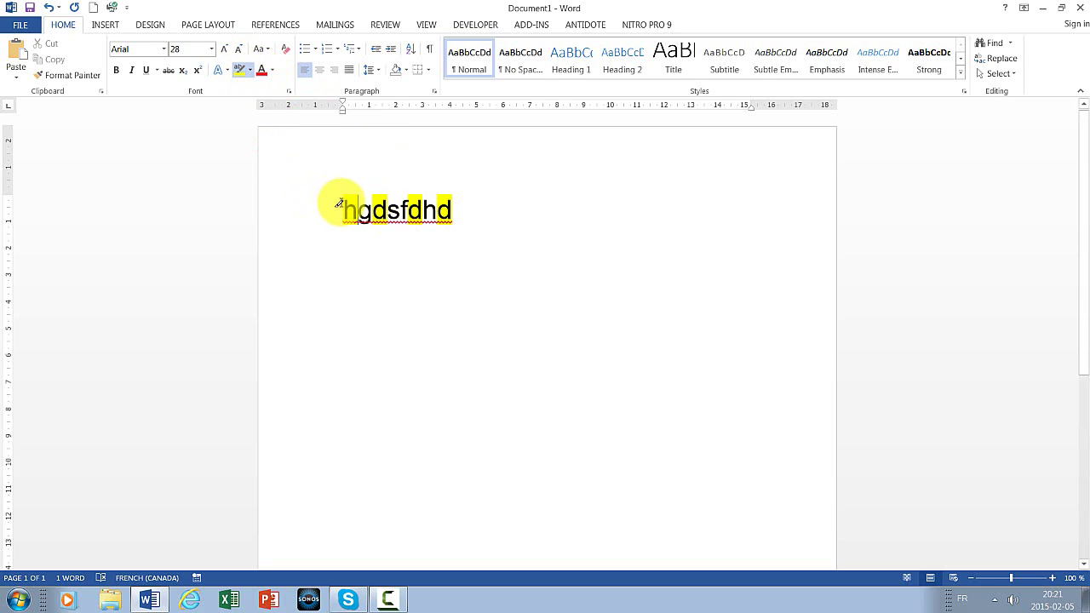
left_click_drag(340, 207, 448, 213)
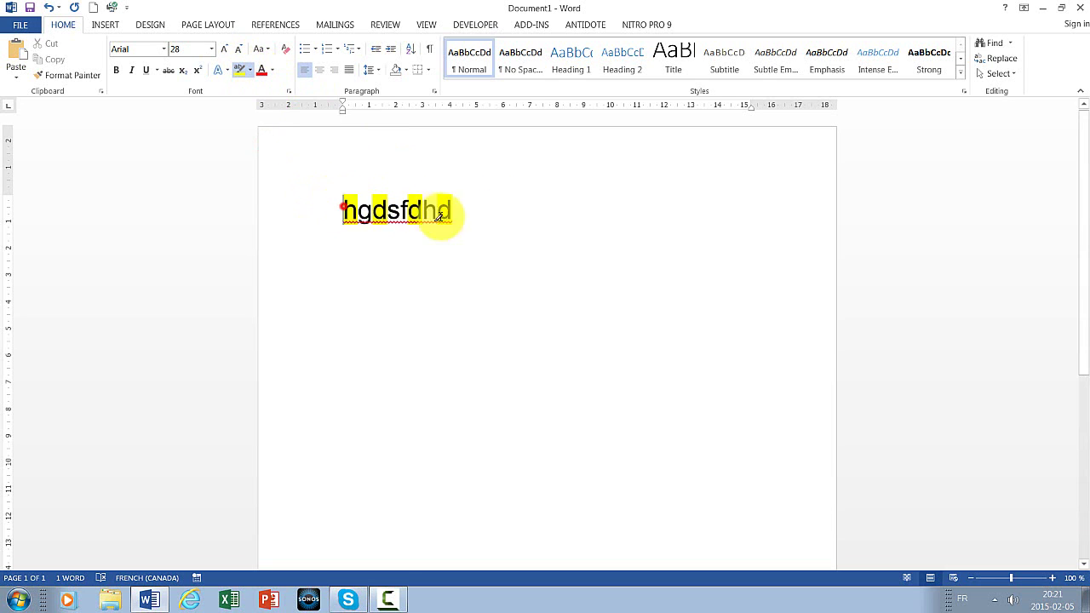
left_click(250, 69)
left_click(263, 146)
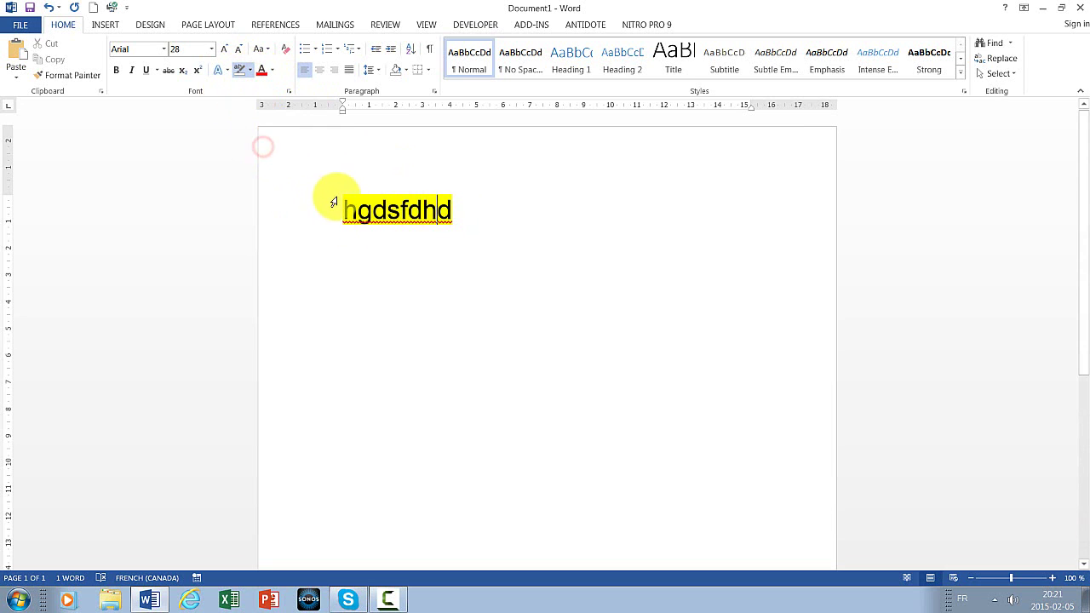
mouse_move(341, 206)
left_mouse_down()
mouse_move(477, 219)
mouse_move(354, 214)
left_mouse_up()
left_click(240, 70)
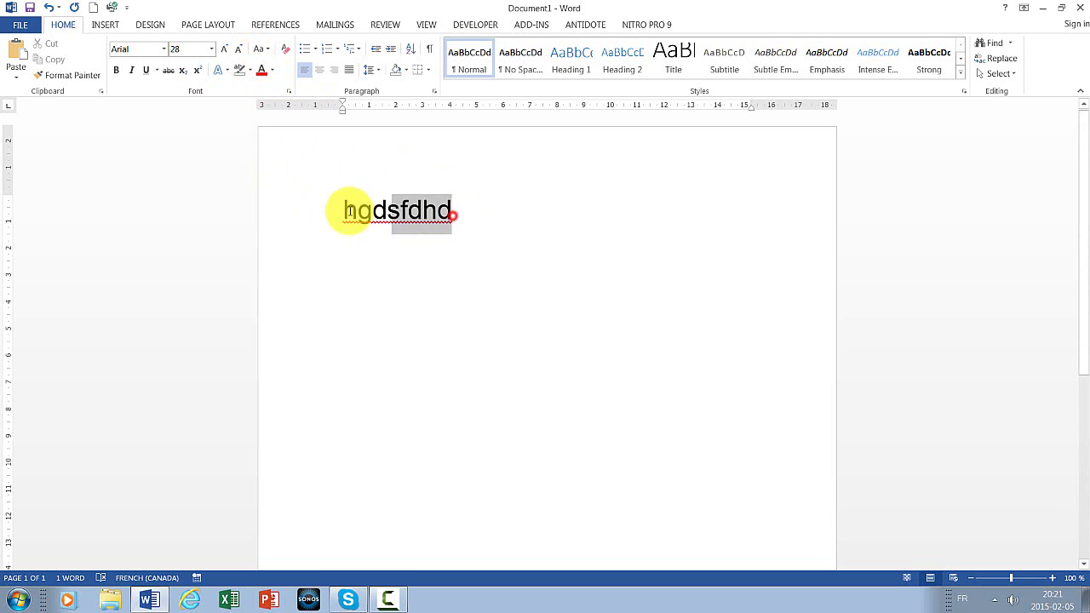
left_click_drag(465, 217, 334, 210)
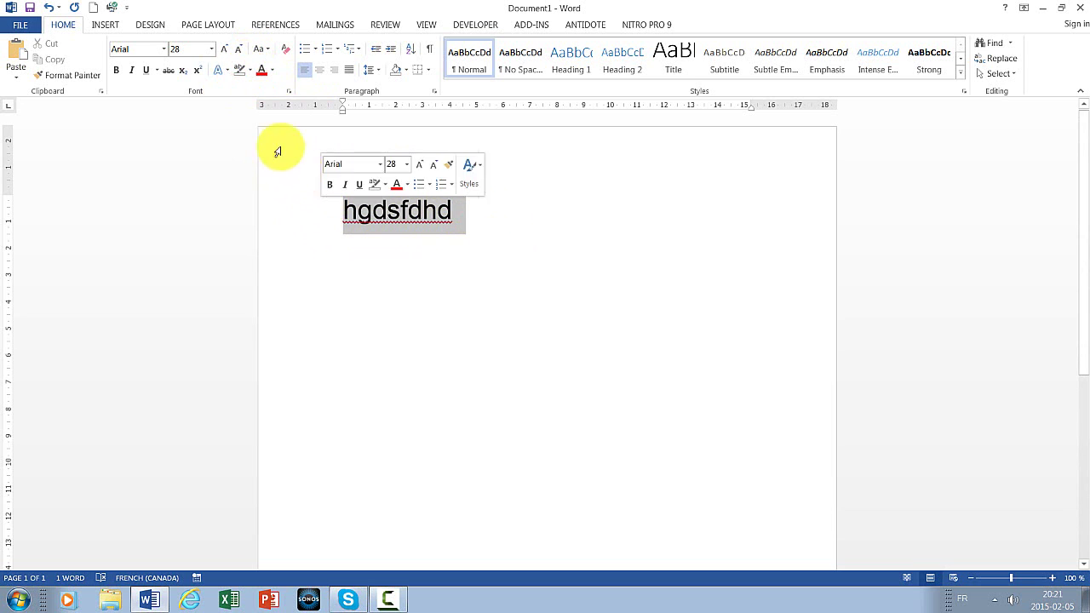
Colour hgdsfdhd red after trying orange, then browse the Font Color Gradient submenu.
left_click(273, 71)
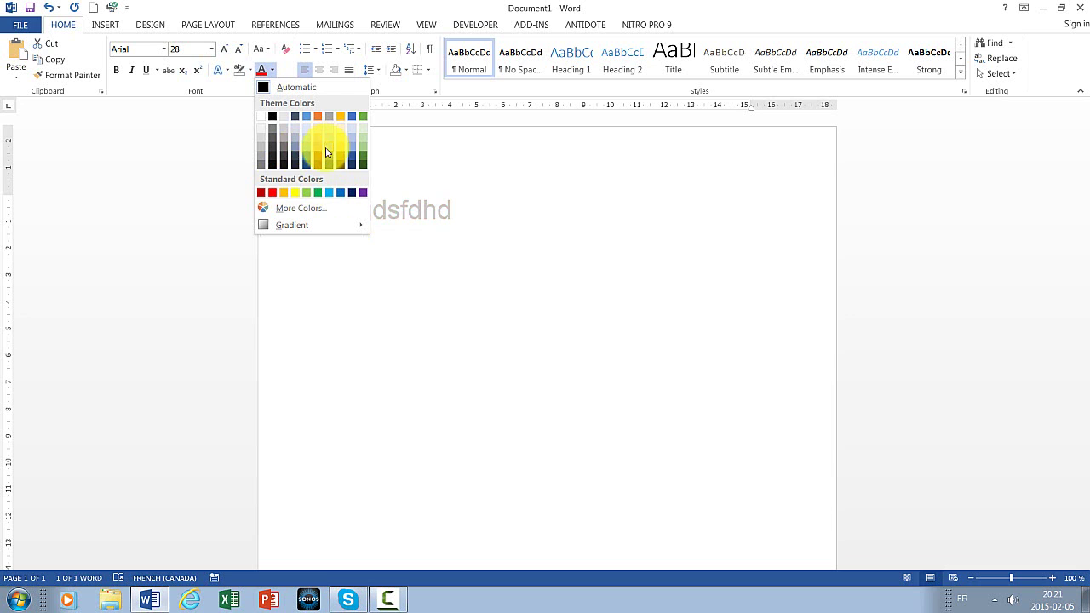
left_click(317, 146)
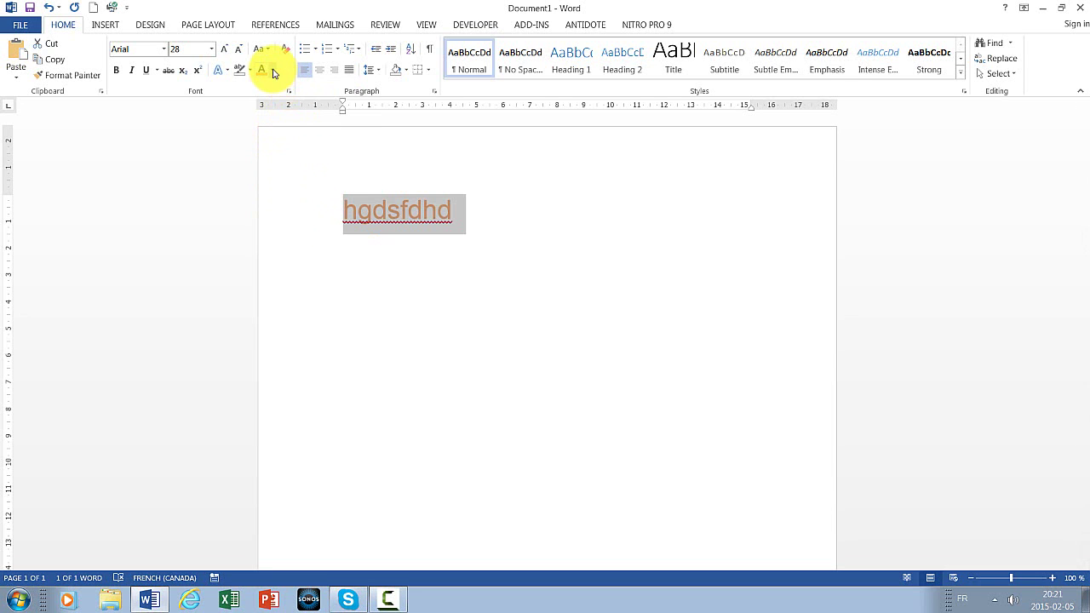
left_click(272, 72)
left_click(272, 191)
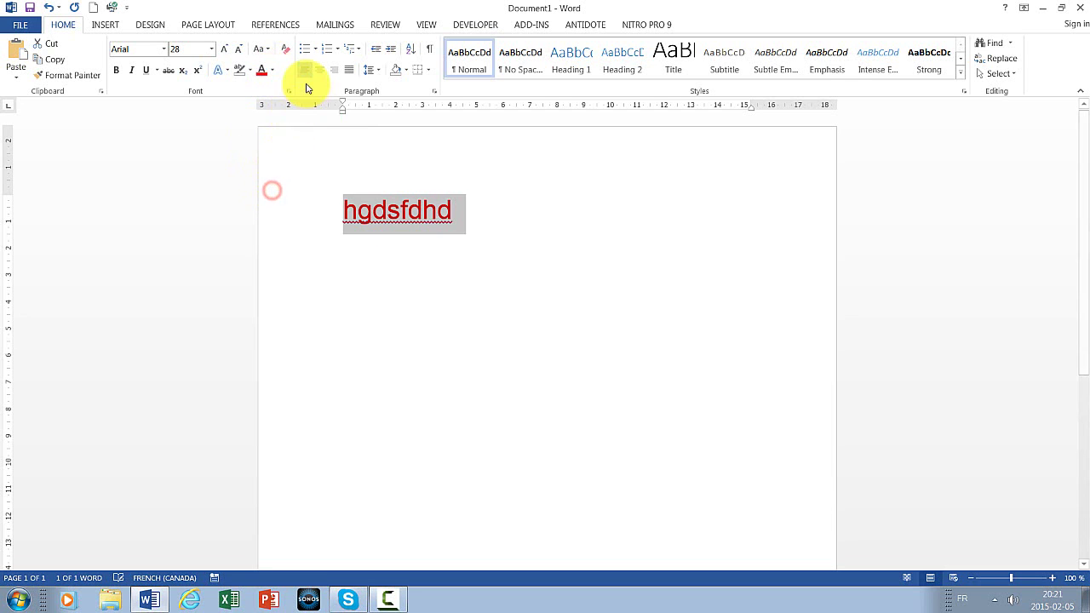
left_click(273, 71)
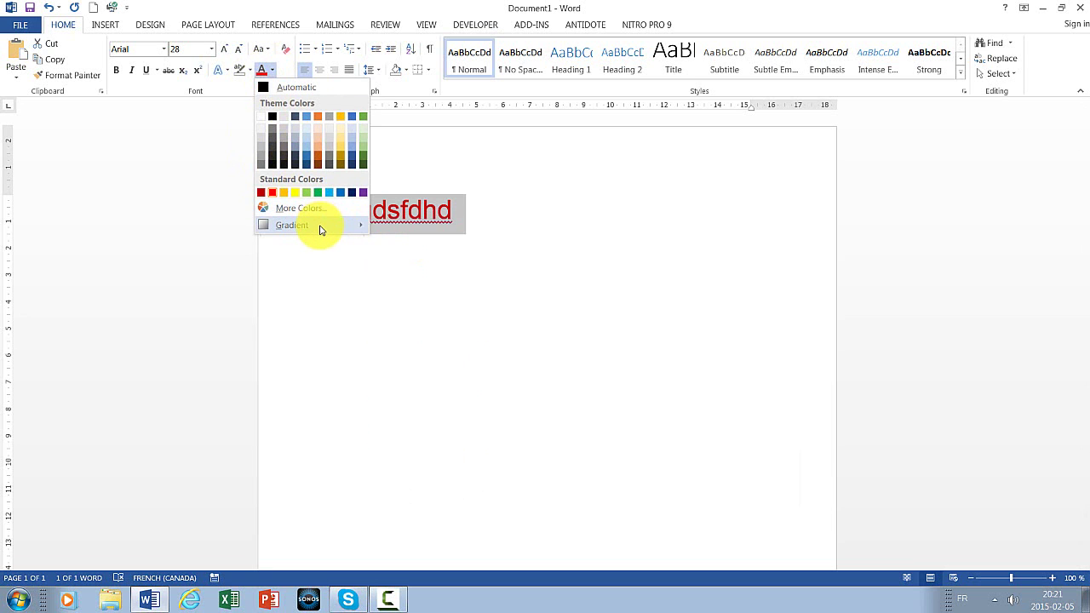
mouse_move(322, 228)
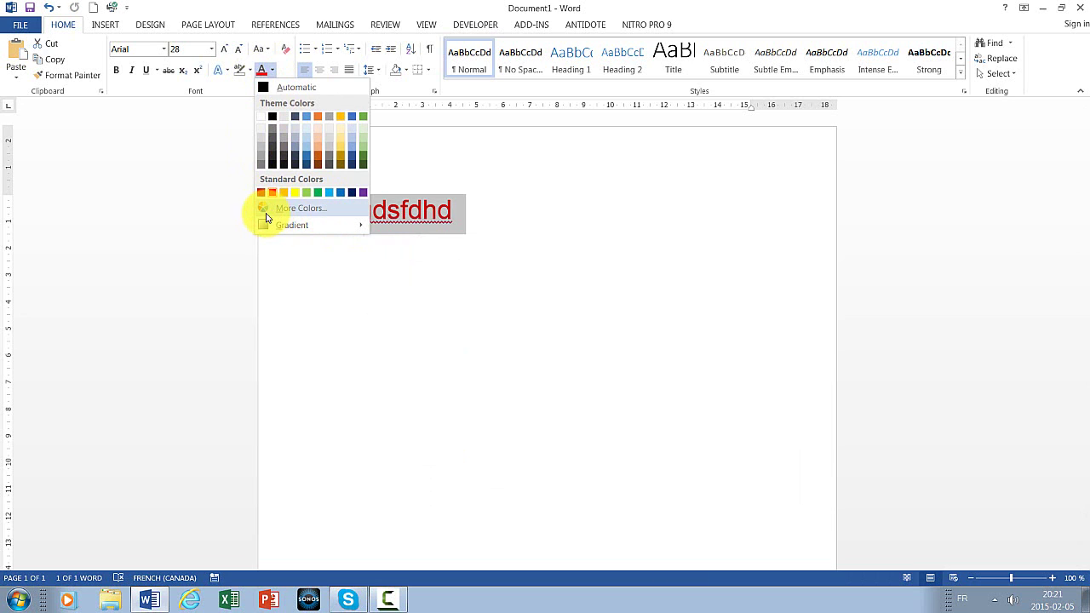
mouse_move(285, 226)
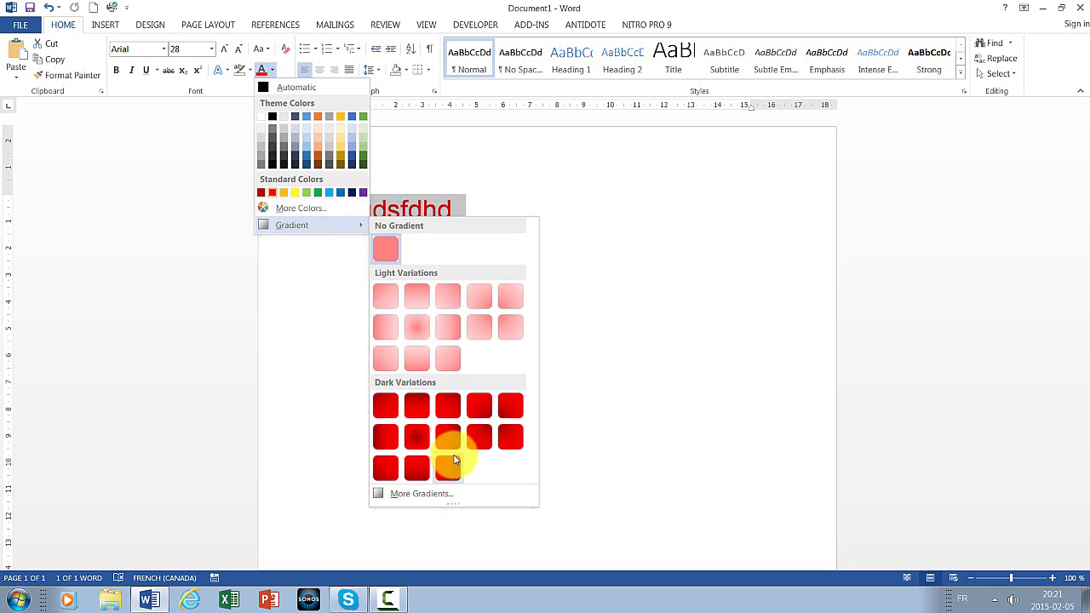
In the More Colors dialog, try colours in the Standard hexagon, picking black.
left_click(313, 212)
left_click(505, 197)
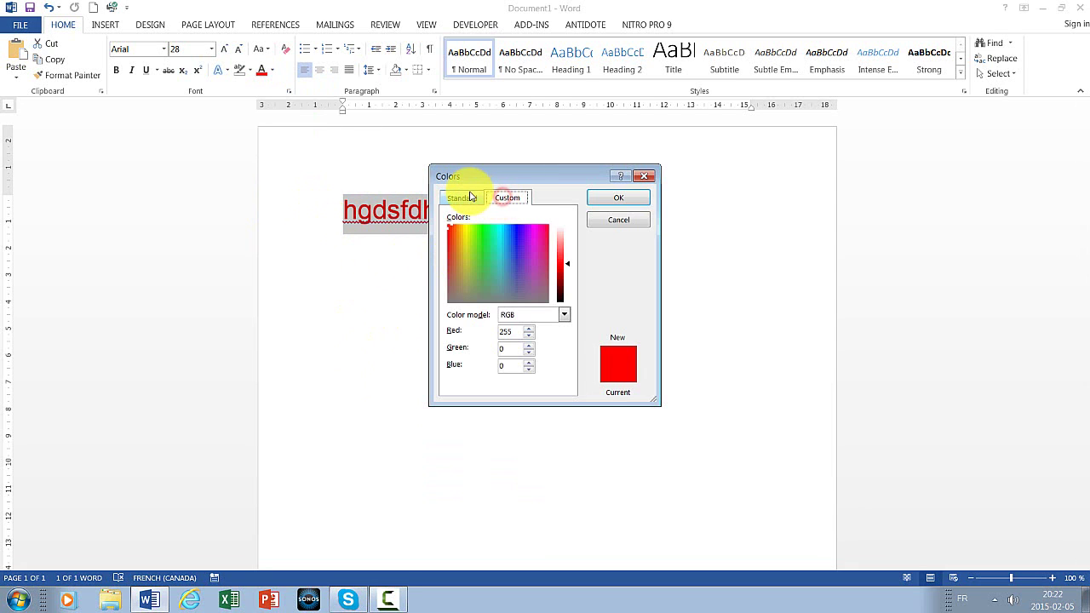
left_click(468, 198)
left_click(504, 198)
left_click(469, 201)
left_click_drag(485, 271, 539, 334)
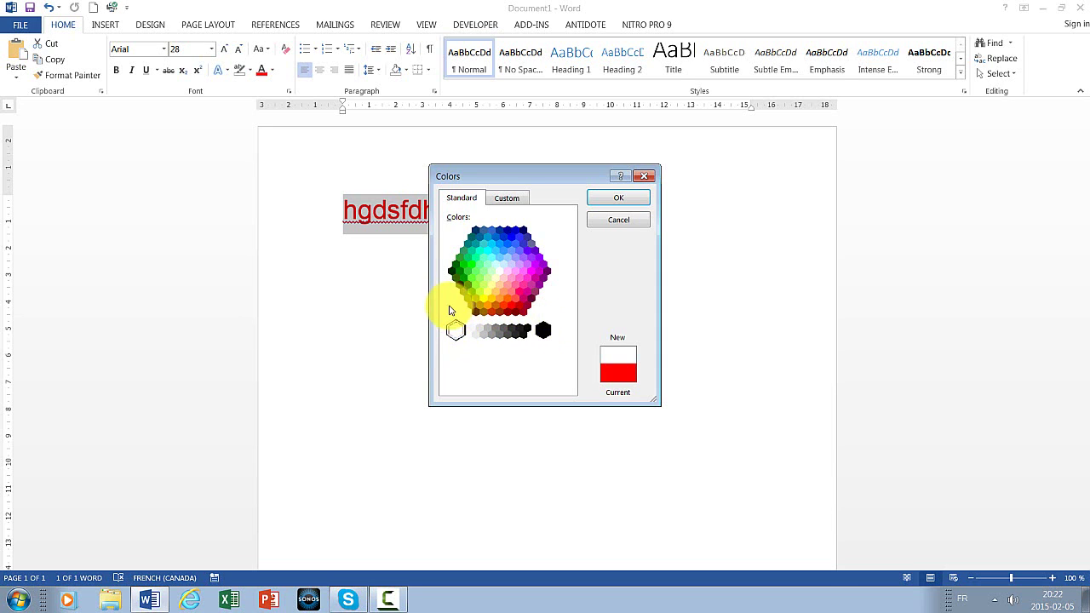
left_click(544, 332)
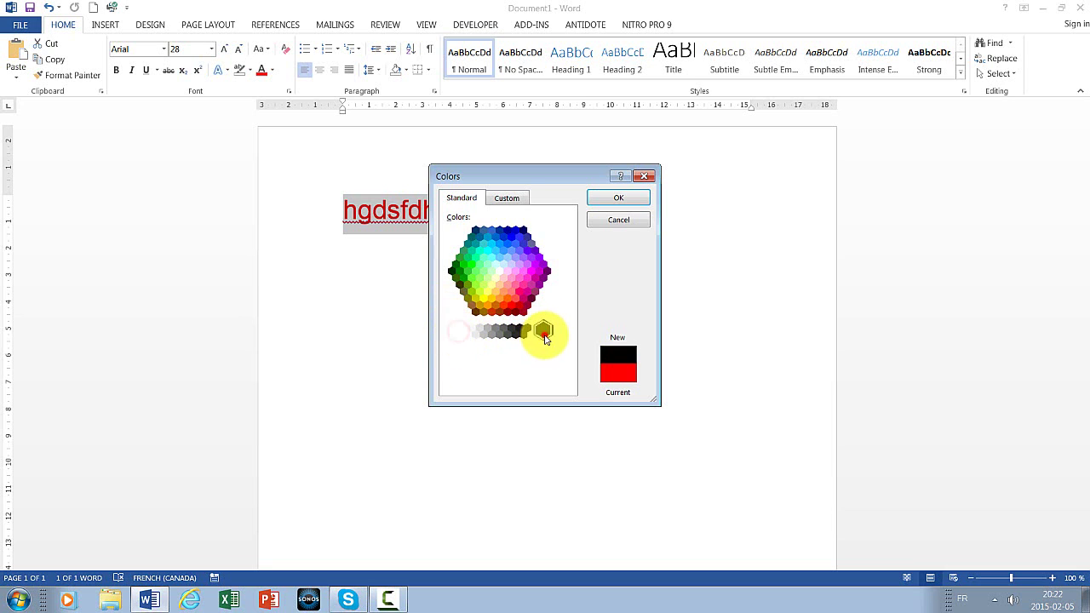
Pick a teal shade on the Custom spectrum, keeping RGB as the colour model.
left_click(504, 201)
left_click(500, 202)
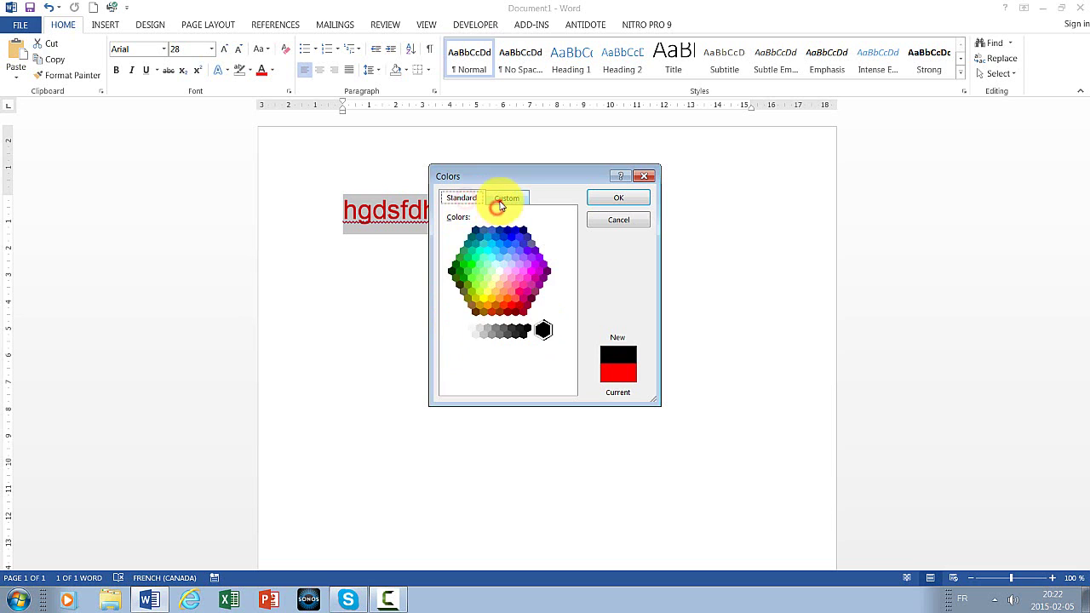
left_click(486, 249)
left_click(502, 262)
mouse_move(567, 302)
left_mouse_down()
mouse_move(567, 268)
mouse_move(483, 261)
mouse_move(496, 270)
left_mouse_up()
left_click(563, 315)
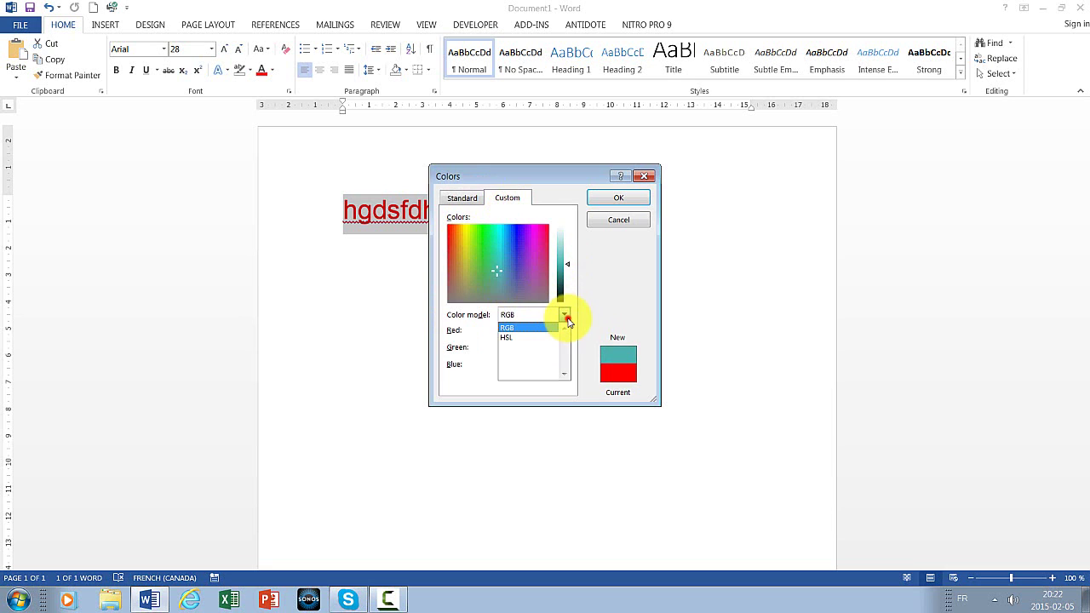
left_click(564, 315)
left_click(564, 315)
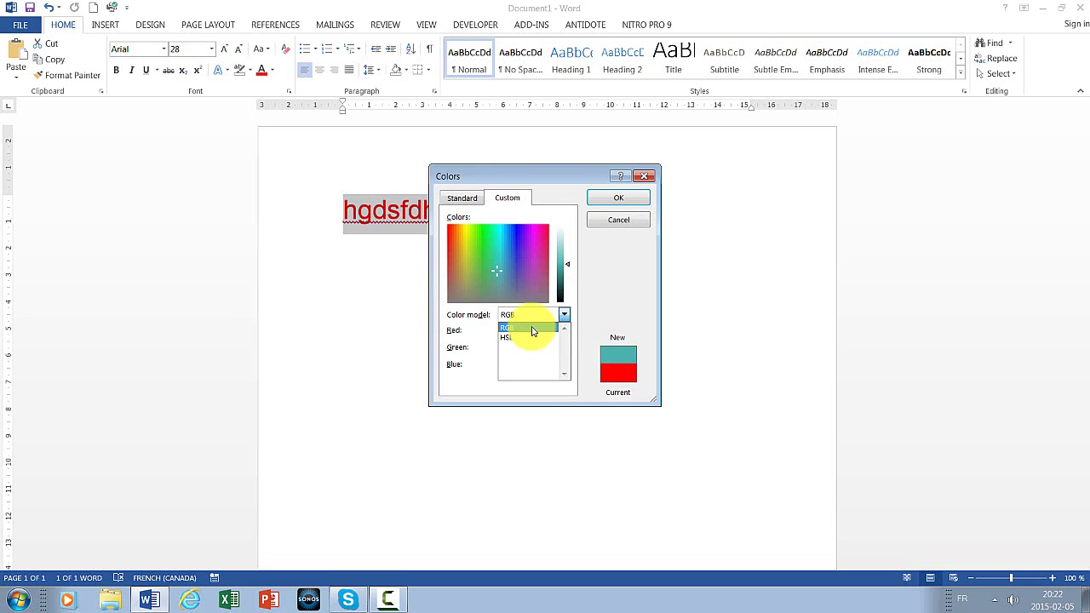
left_click(471, 327)
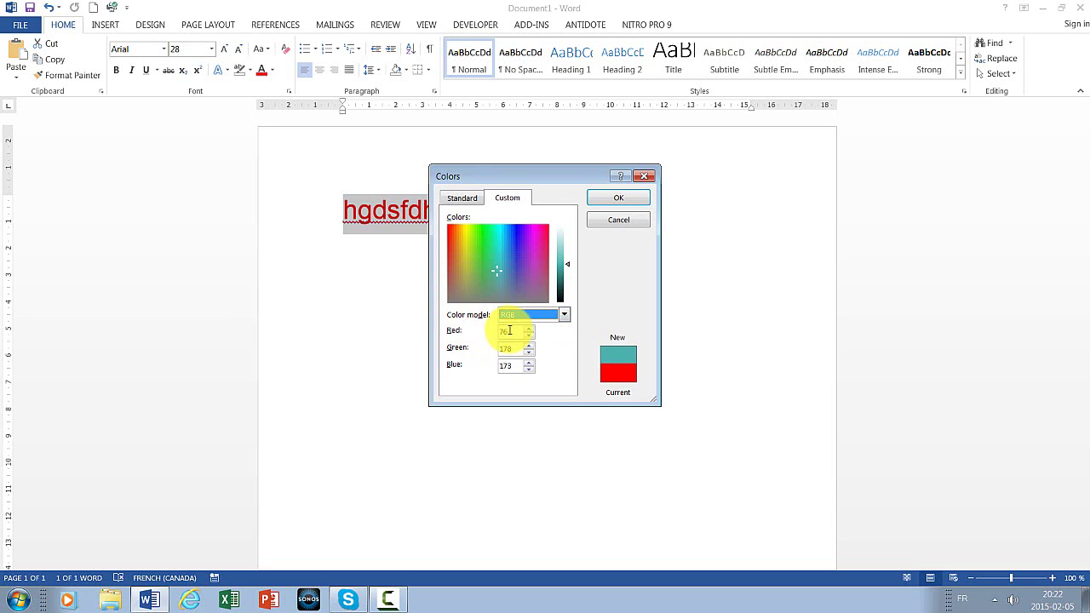
Review the RGB values 76, 178, 173 and cancel the Colors dialog.
double_click(510, 330)
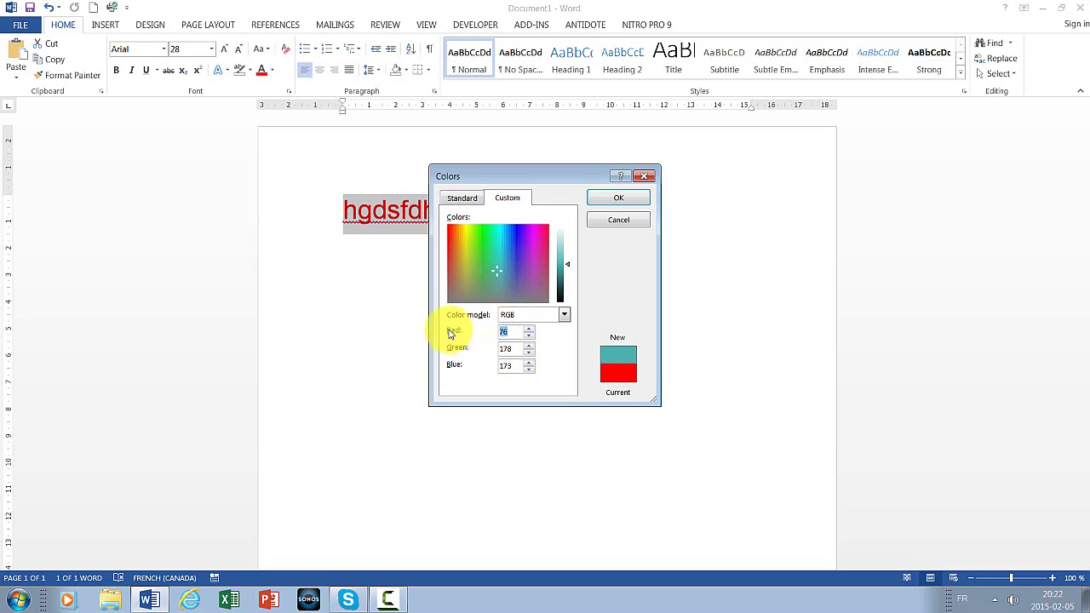
double_click(509, 349)
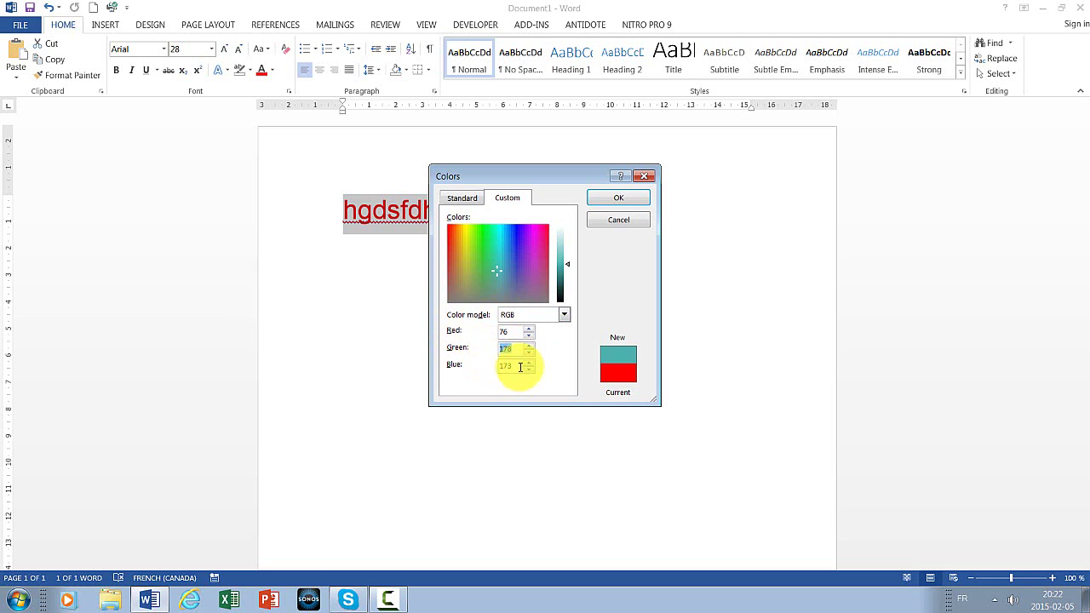
double_click(511, 366)
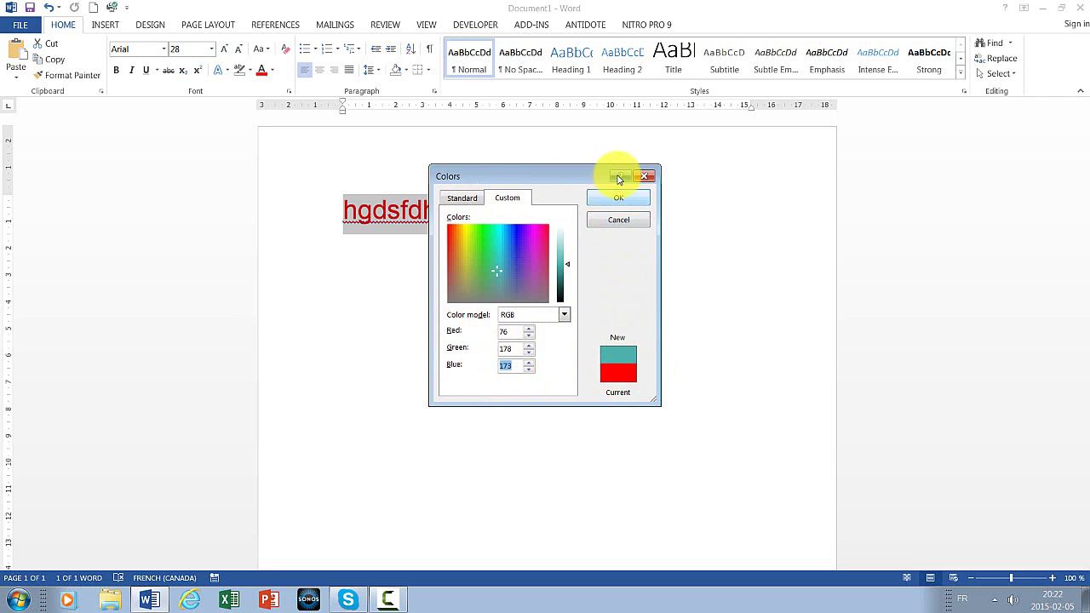
left_click(618, 221)
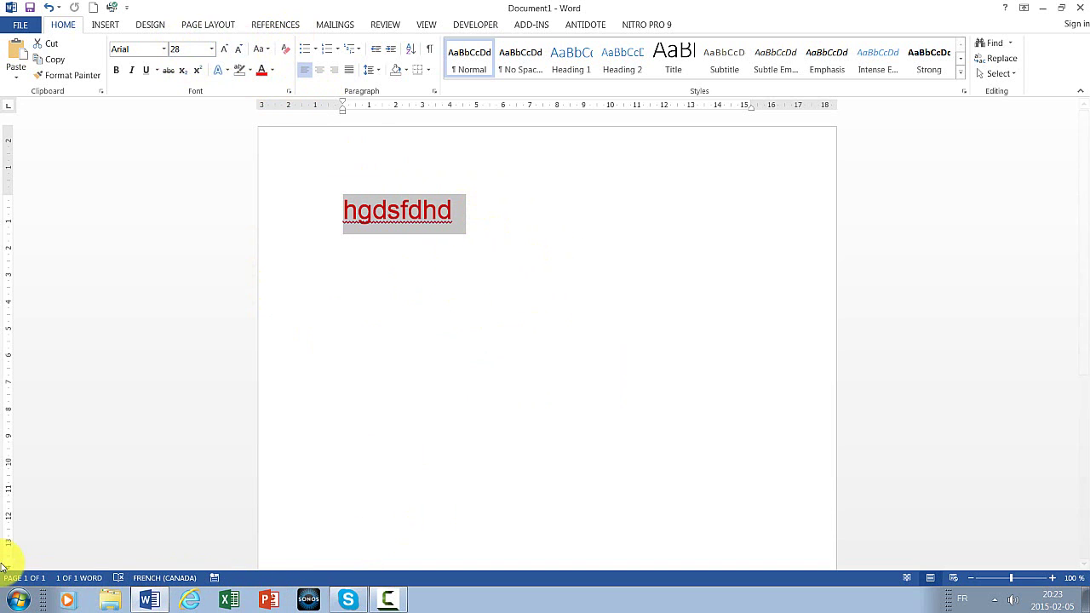
left_click(17, 601)
left_click(17, 600)
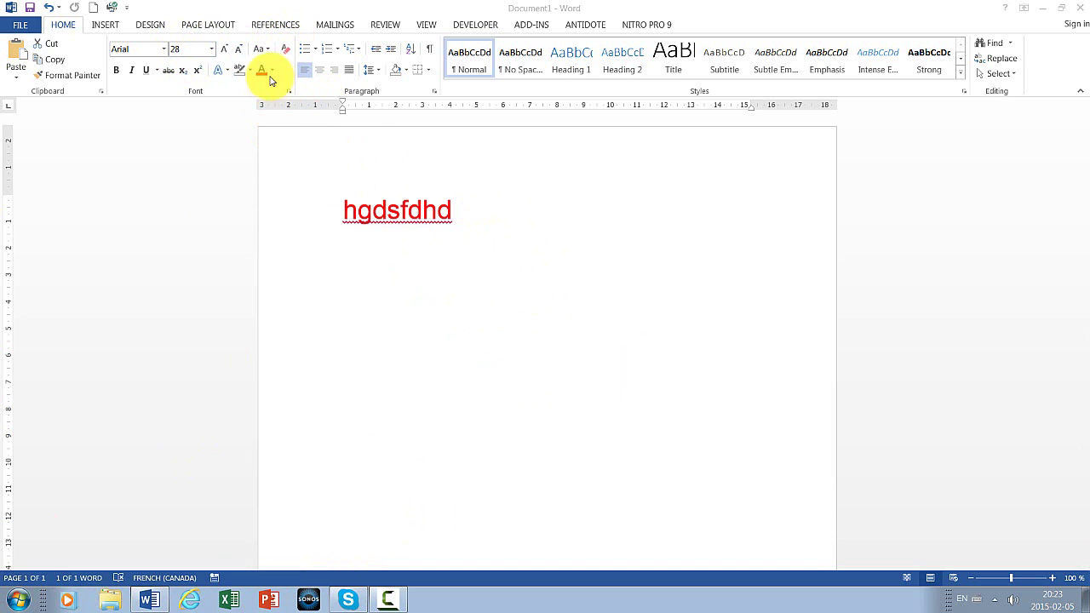
left_click_drag(462, 212, 333, 224)
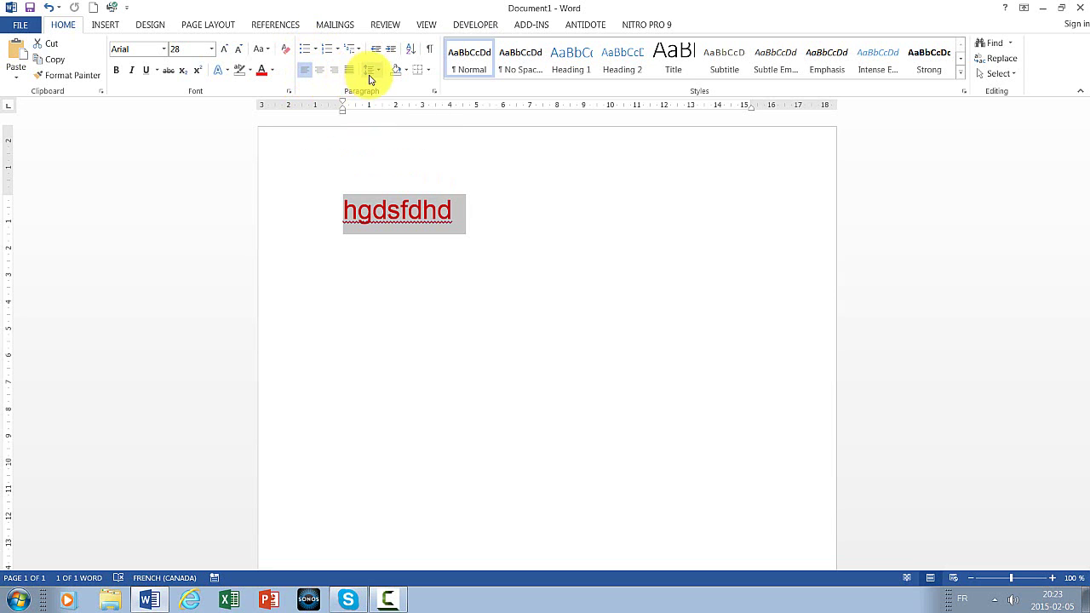
left_click(288, 92)
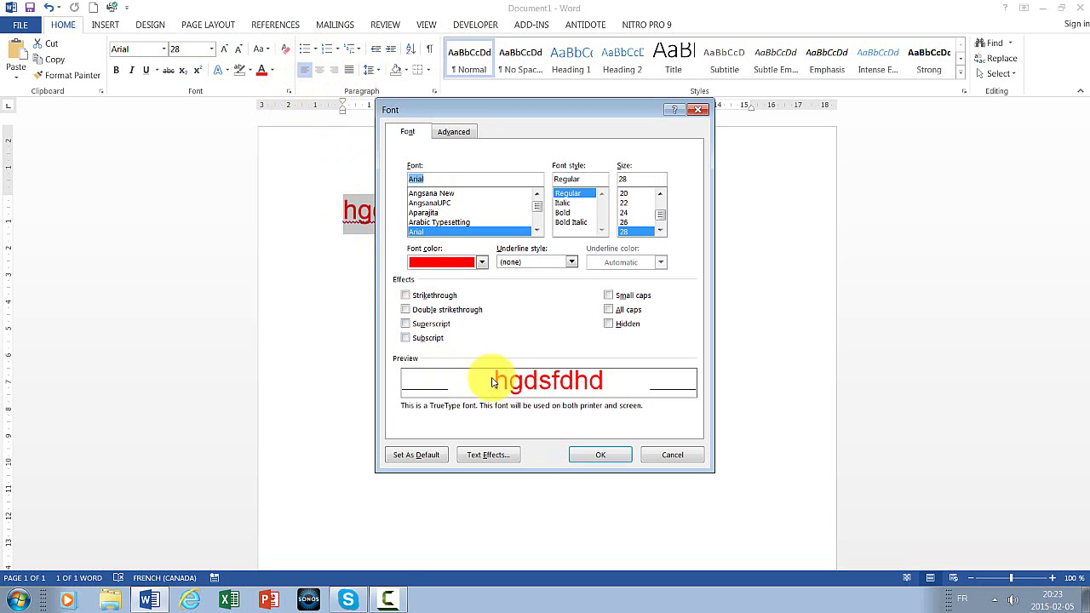
left_click(699, 110)
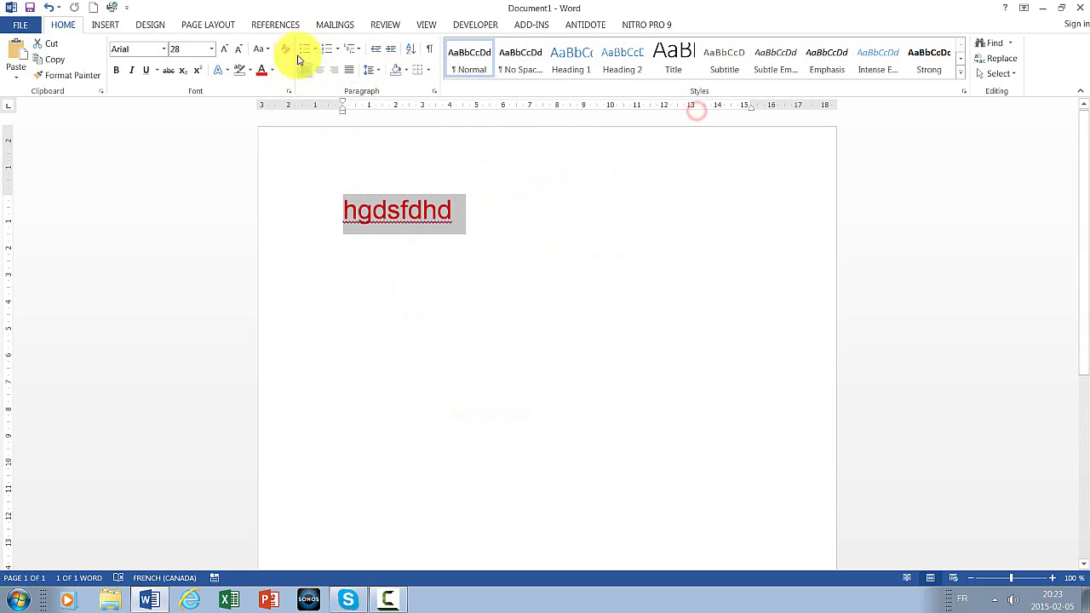
left_click(99, 95)
left_click(101, 93)
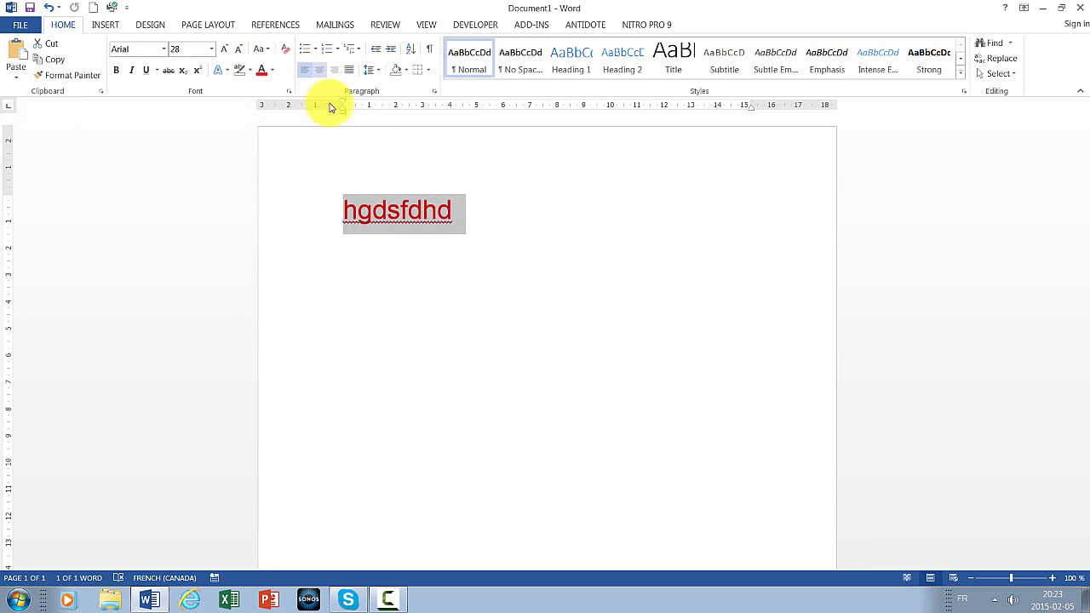
left_click_drag(457, 215, 344, 213)
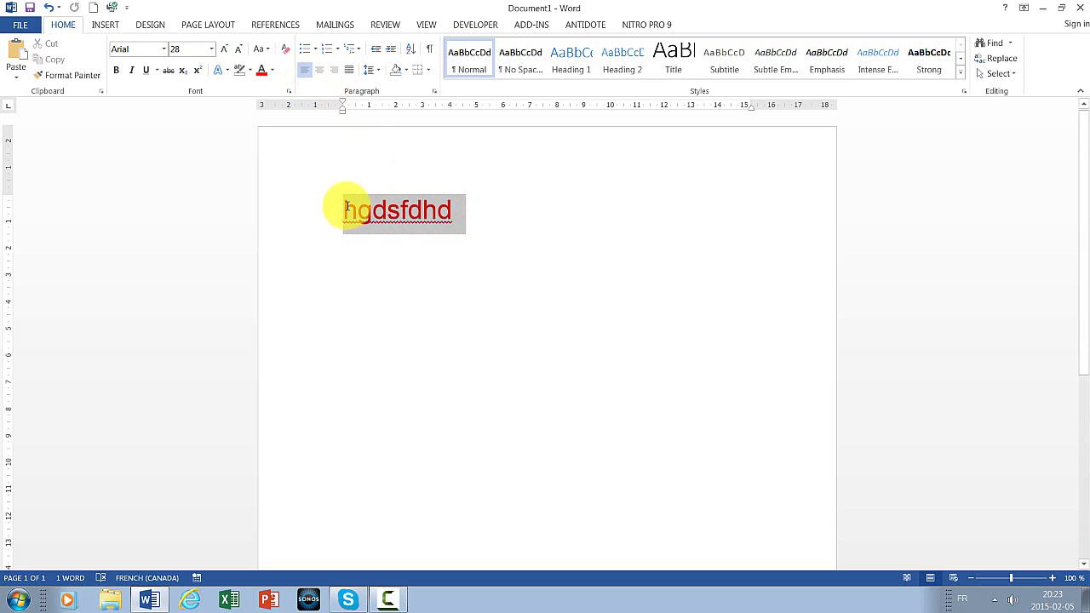
left_click_drag(460, 215, 240, 179)
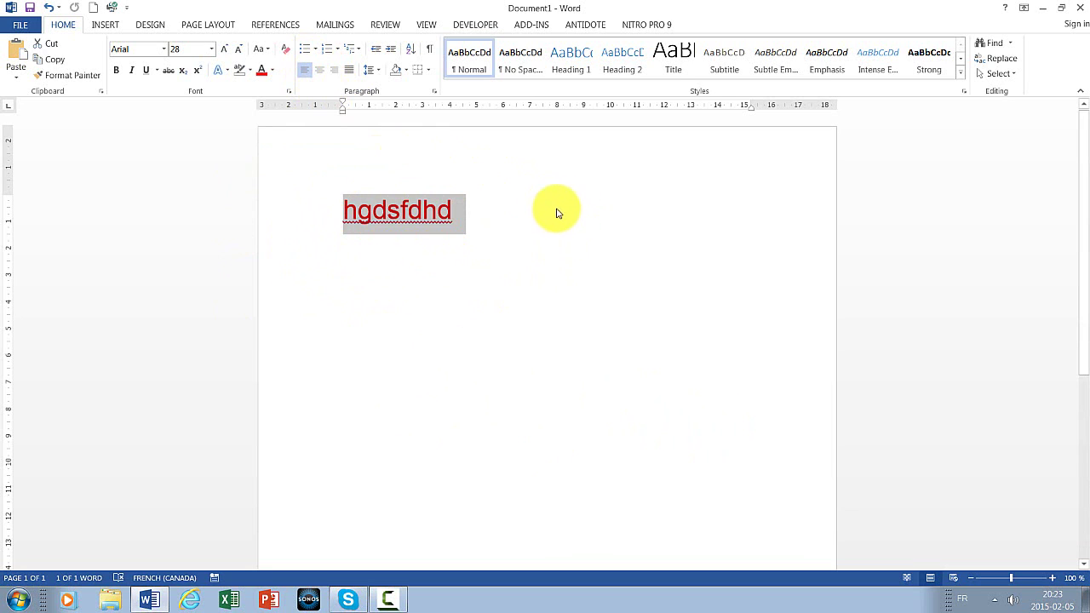
left_click(344, 212)
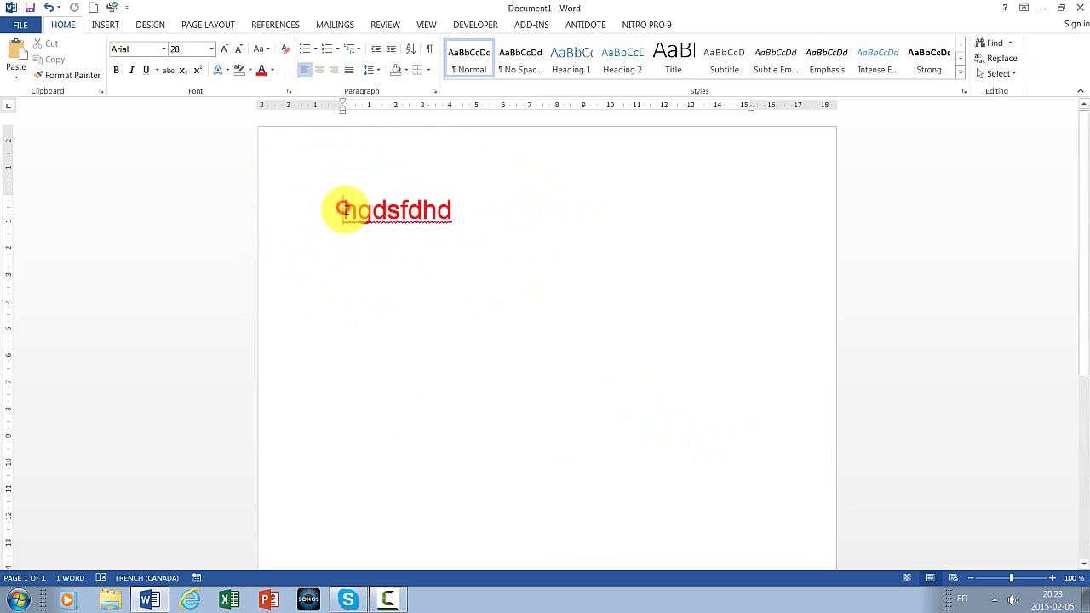
key("ctrl+e")
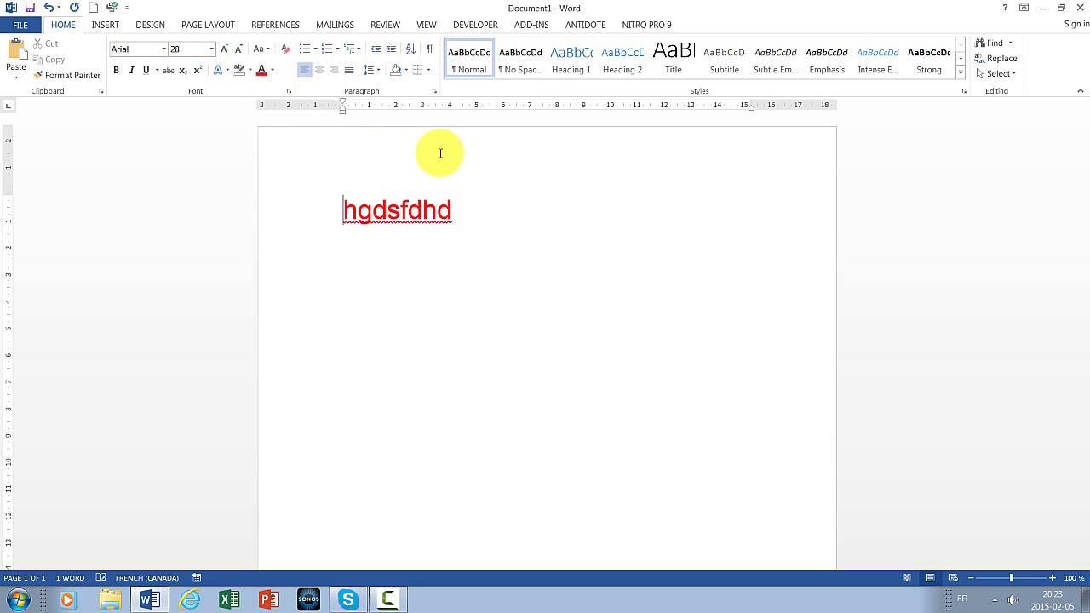
Centre hgdsfdhd on the page, then align it to the right margin.
left_click(321, 75)
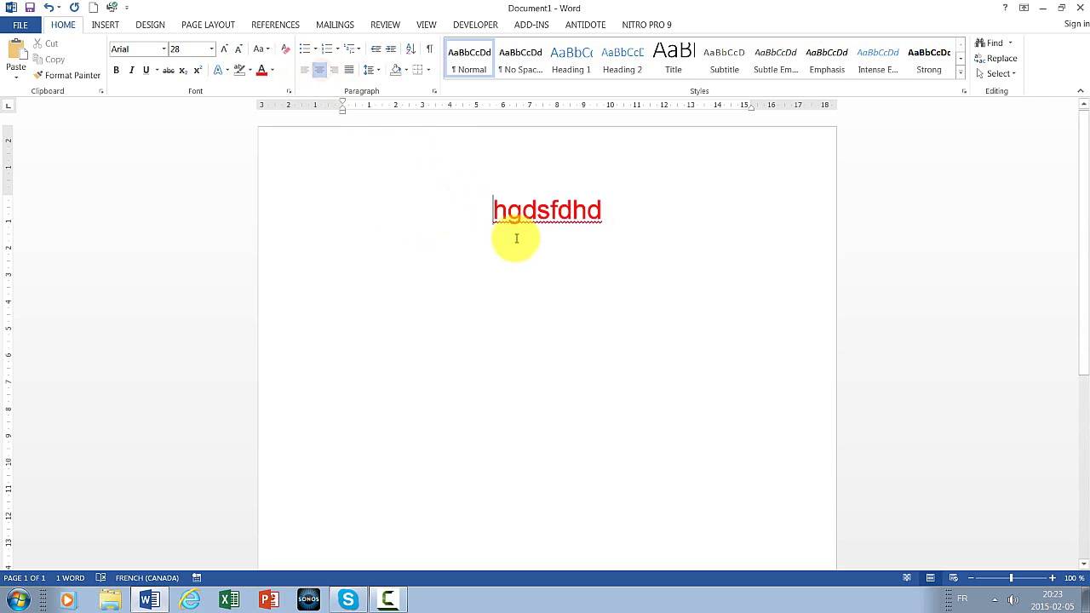
left_click(334, 75)
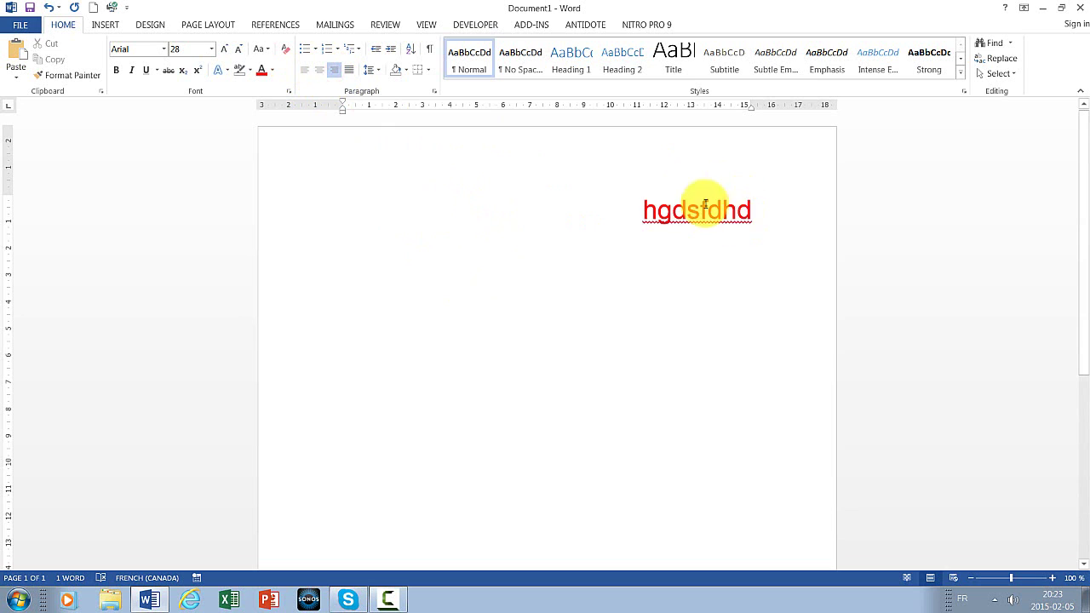
left_click(960, 601)
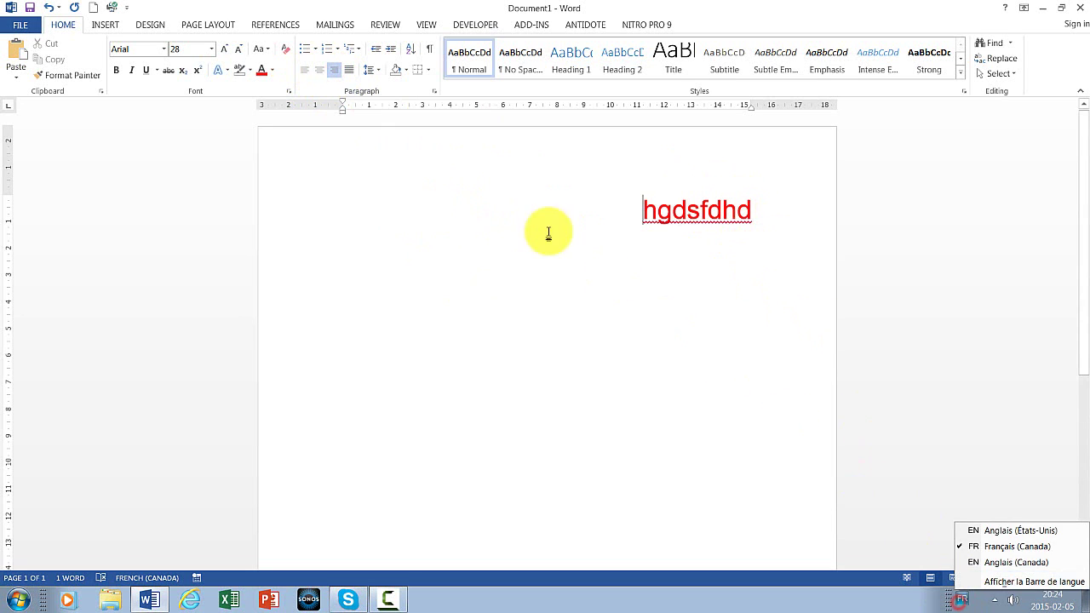
left_click(589, 334)
Justify the hgdsfdhd paragraph and check the line spacing choices without changing them.
left_click_drag(651, 213, 829, 218)
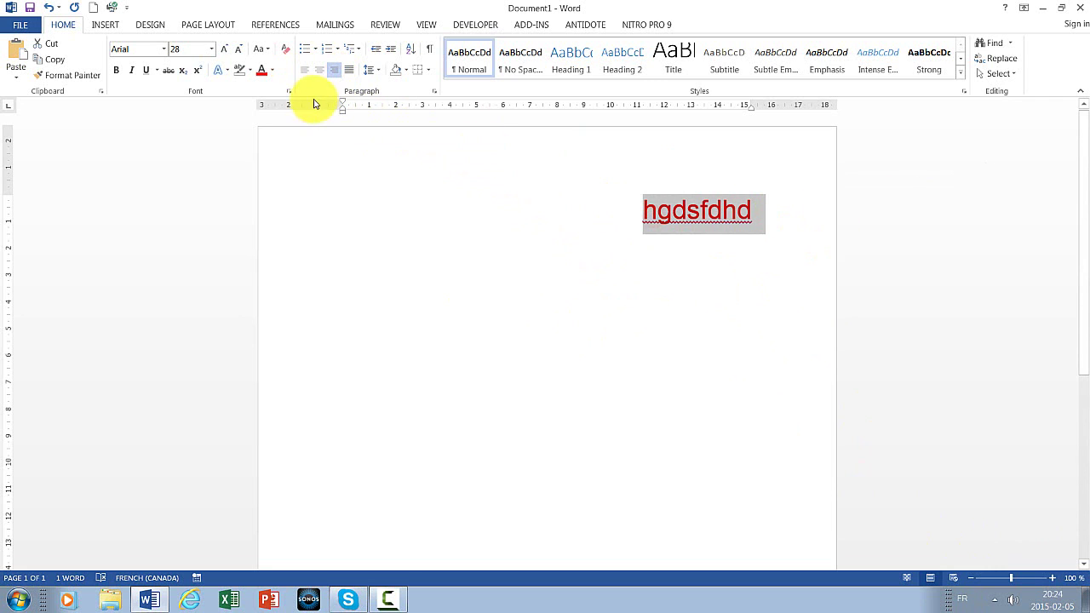
left_click(349, 71)
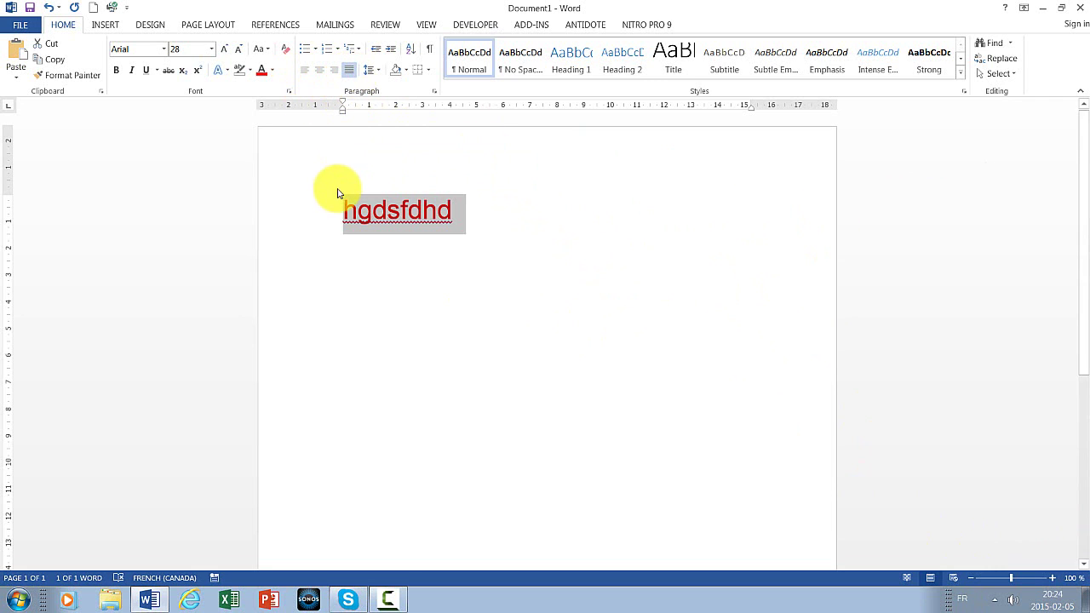
left_click(379, 74)
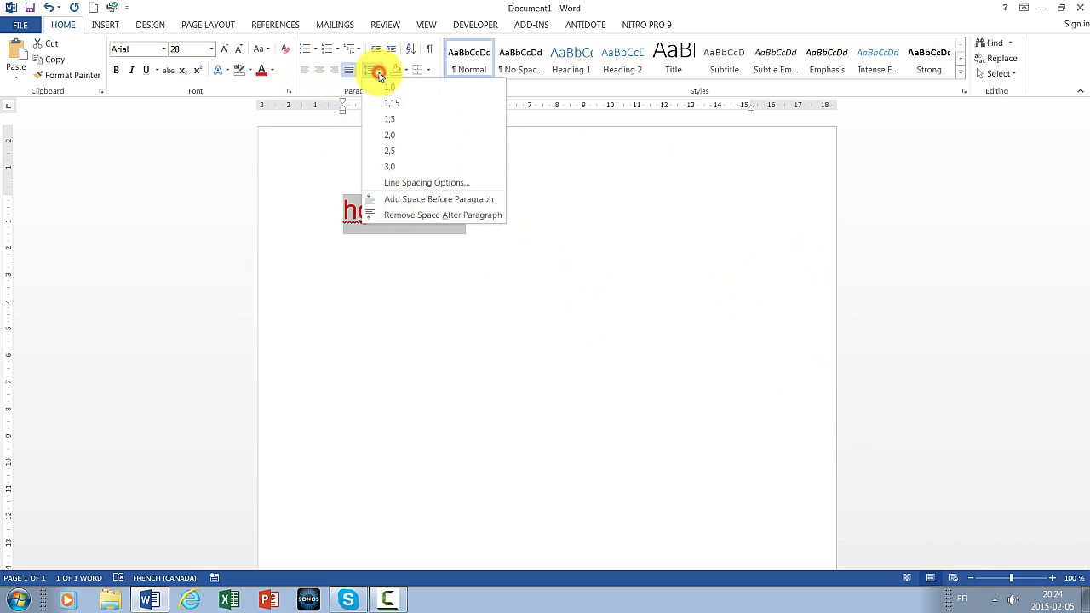
left_click(377, 71)
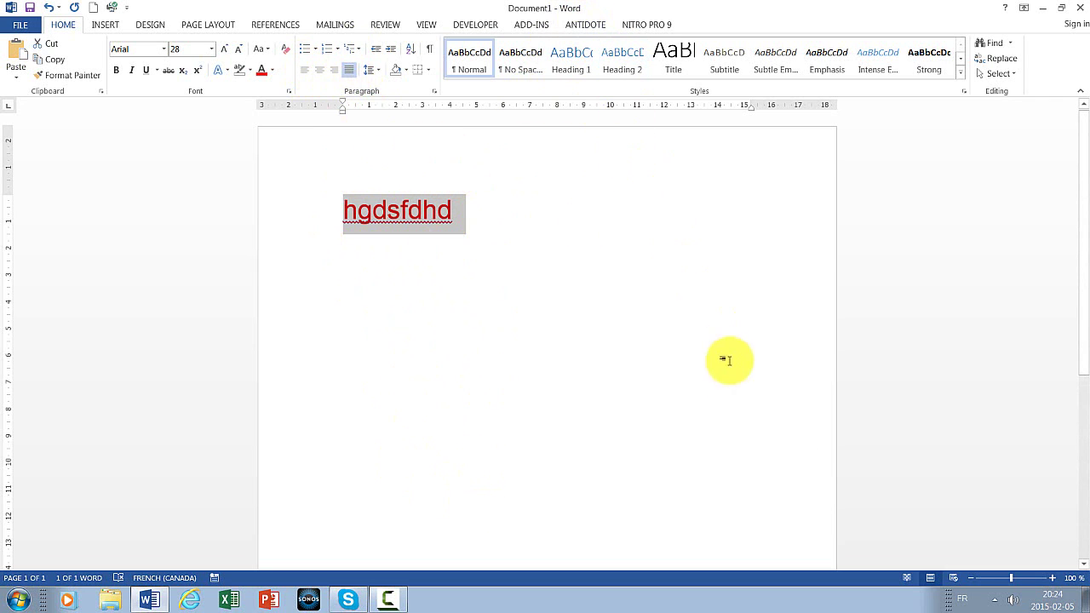
Deselect, then select the word hgdsfdhd again.
left_click(460, 211)
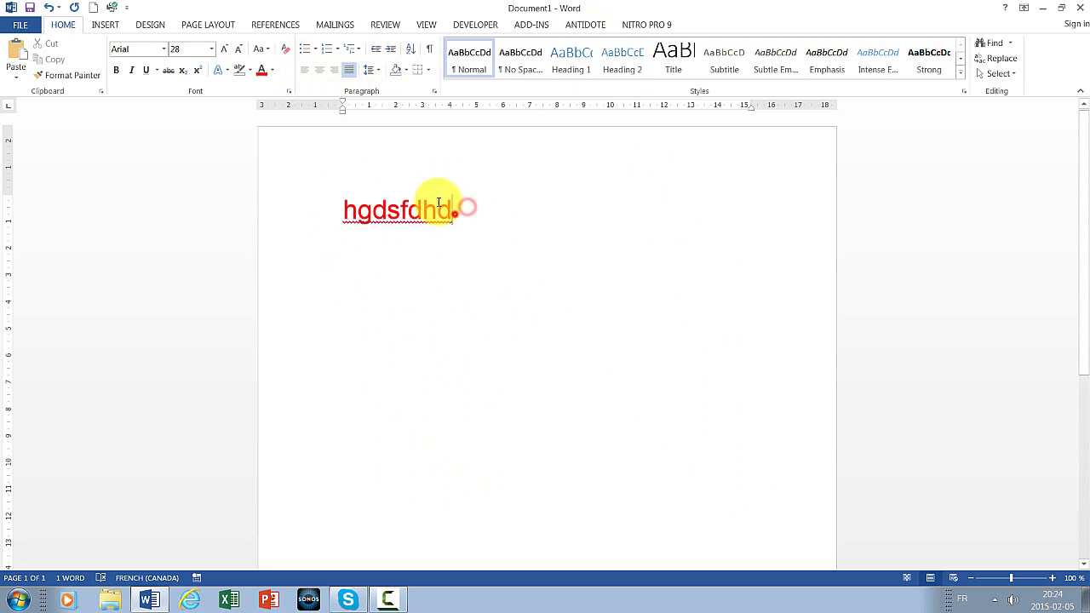
key("ctrl+a")
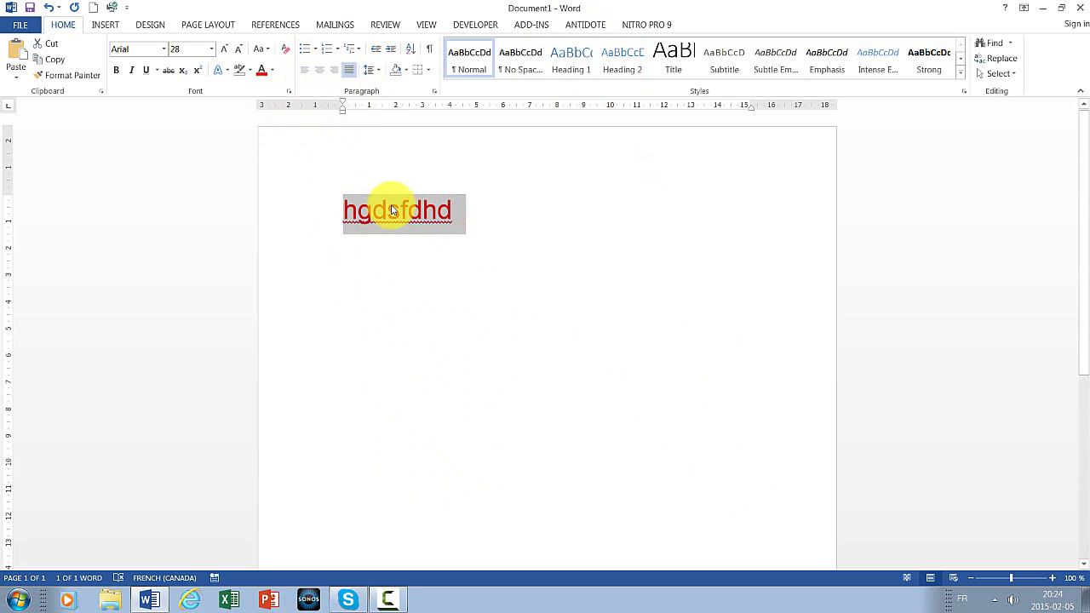
left_click(382, 603)
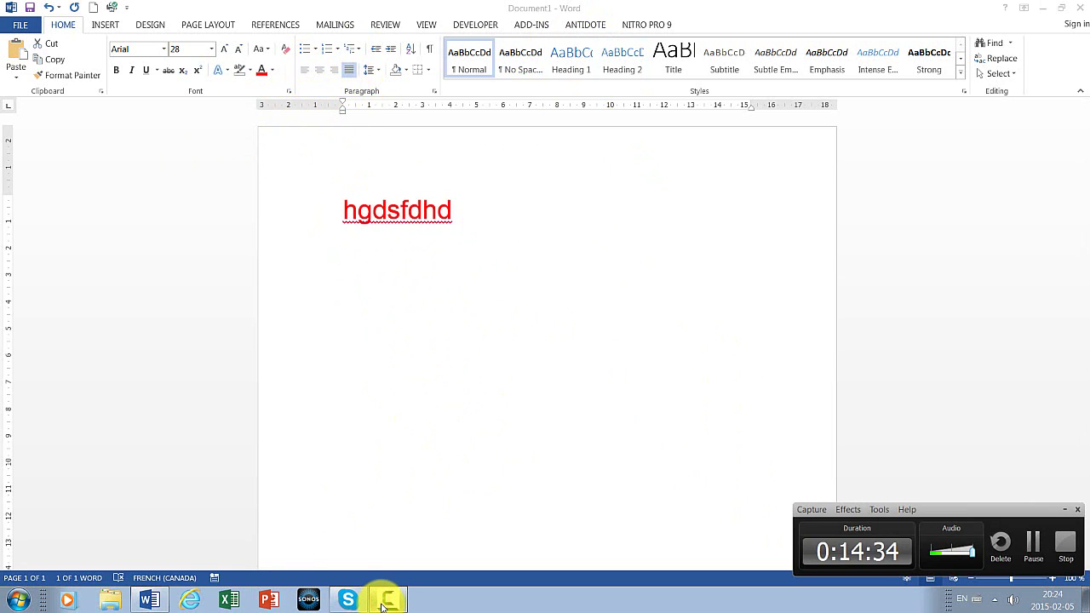
left_click(255, 231)
left_click_drag(348, 175, 454, 219)
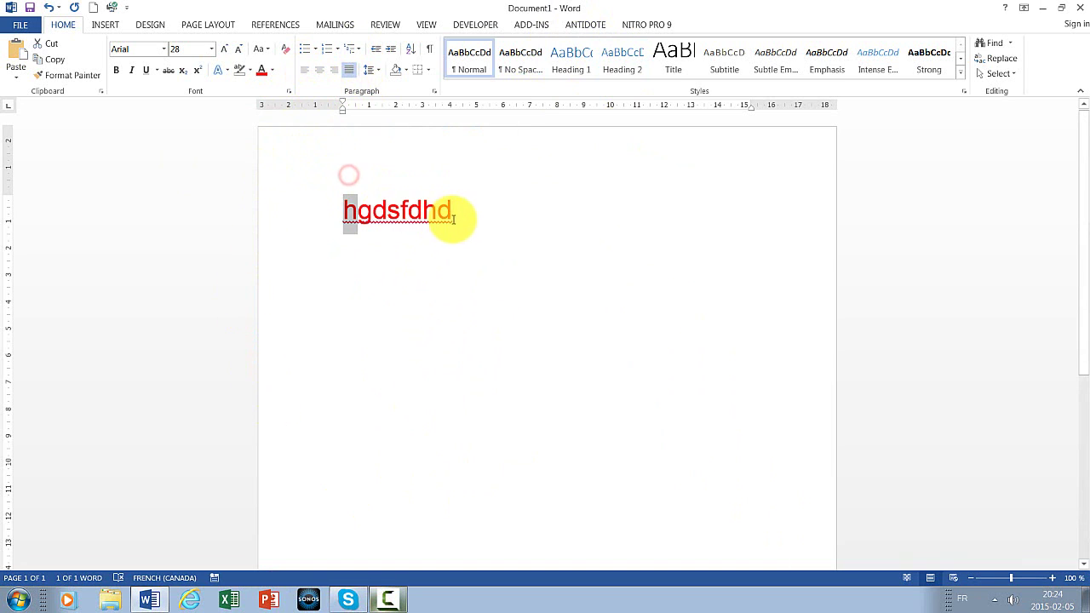
Define a new bullet using the √ character from the Stencil symbol font.
left_click(316, 49)
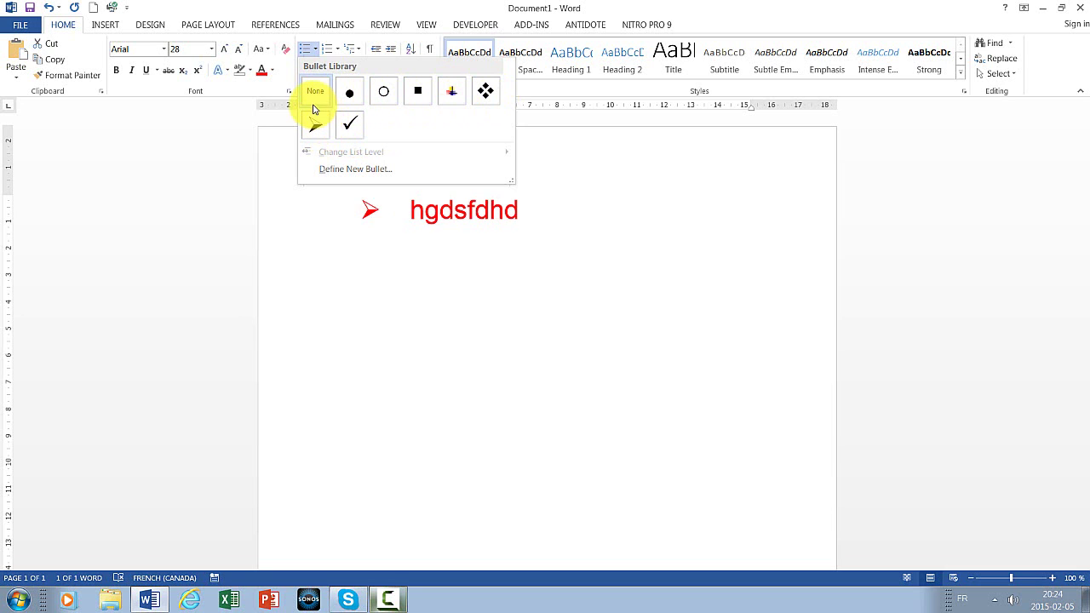
left_click(384, 171)
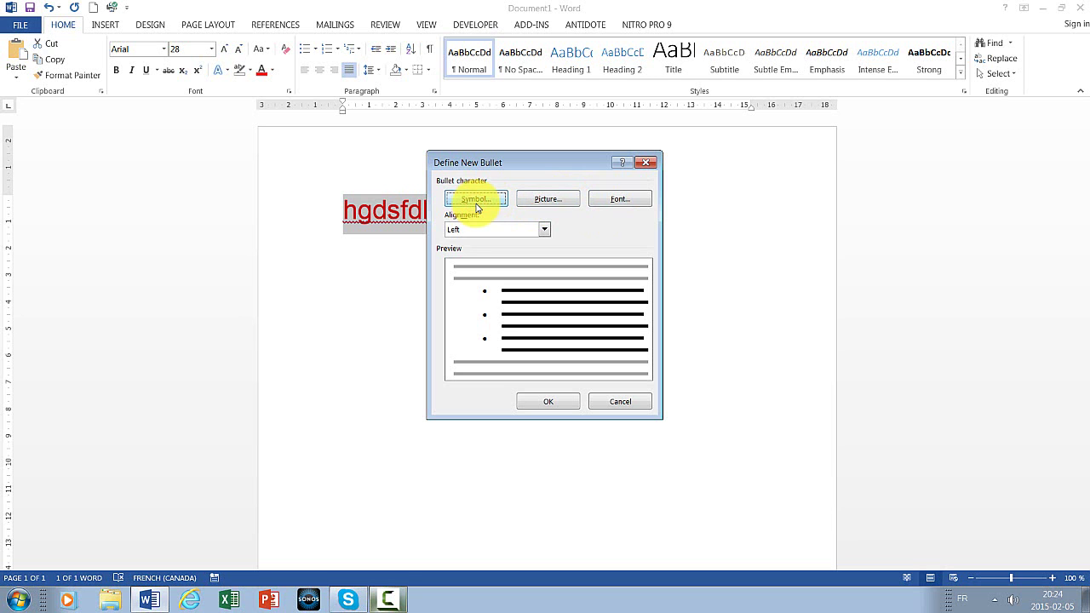
left_click(482, 204)
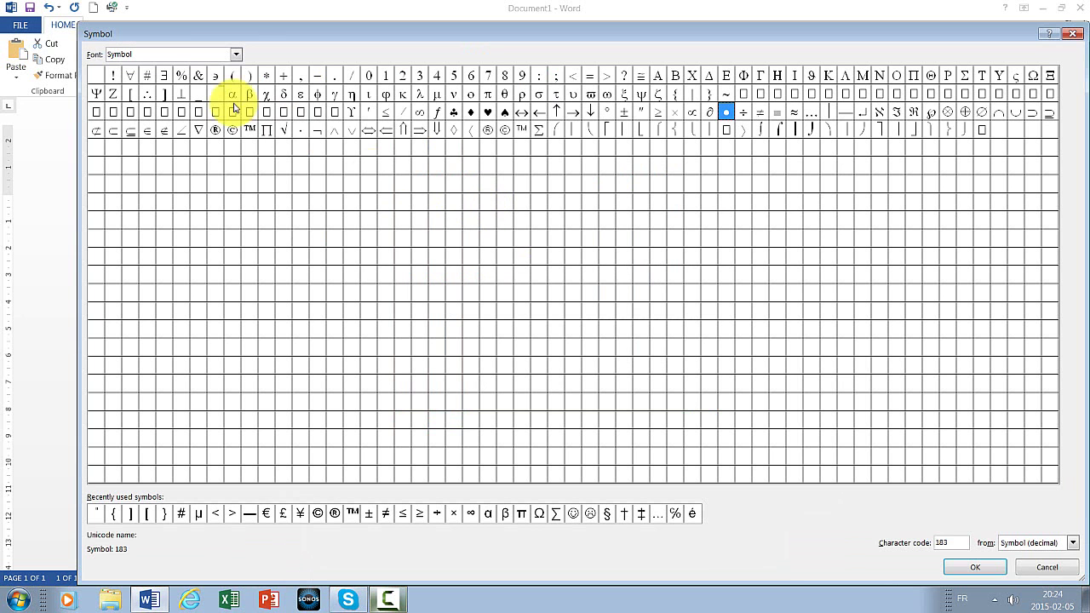
mouse_move(282, 32)
left_mouse_down()
mouse_move(243, 4)
mouse_move(216, 15)
left_mouse_up()
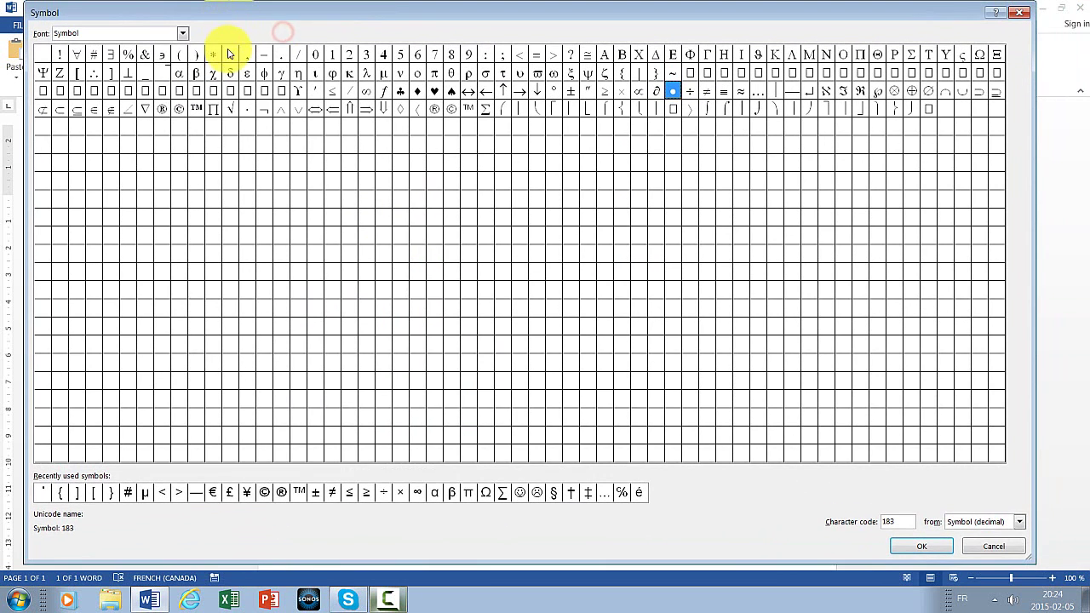
left_click(179, 35)
left_click(141, 73)
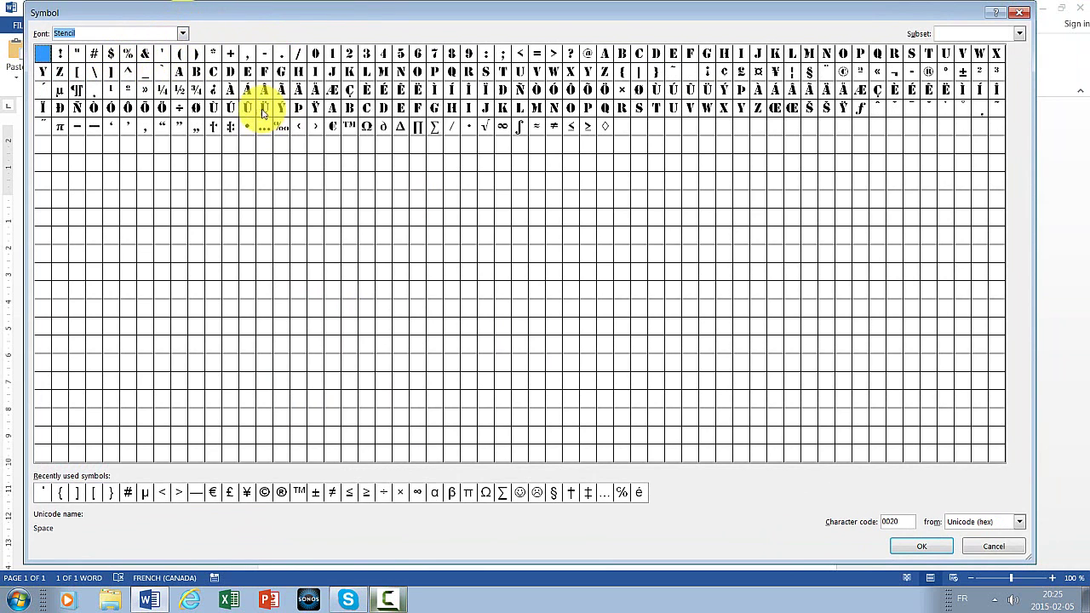
left_click(177, 72)
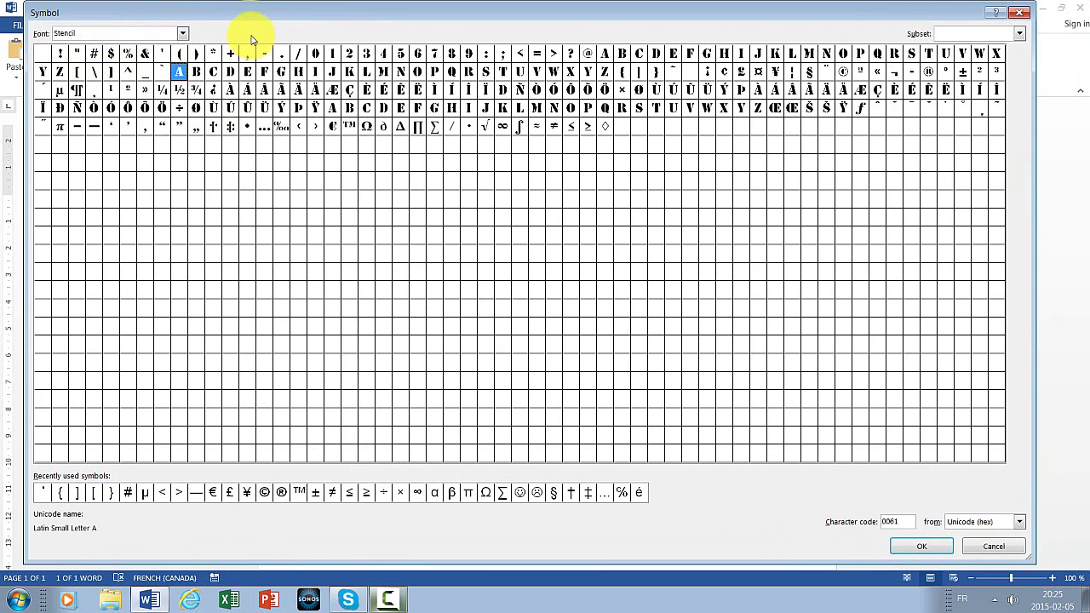
double_click(489, 128)
Apply the new √ bullet to the hgdsfdhd line.
left_click(548, 404)
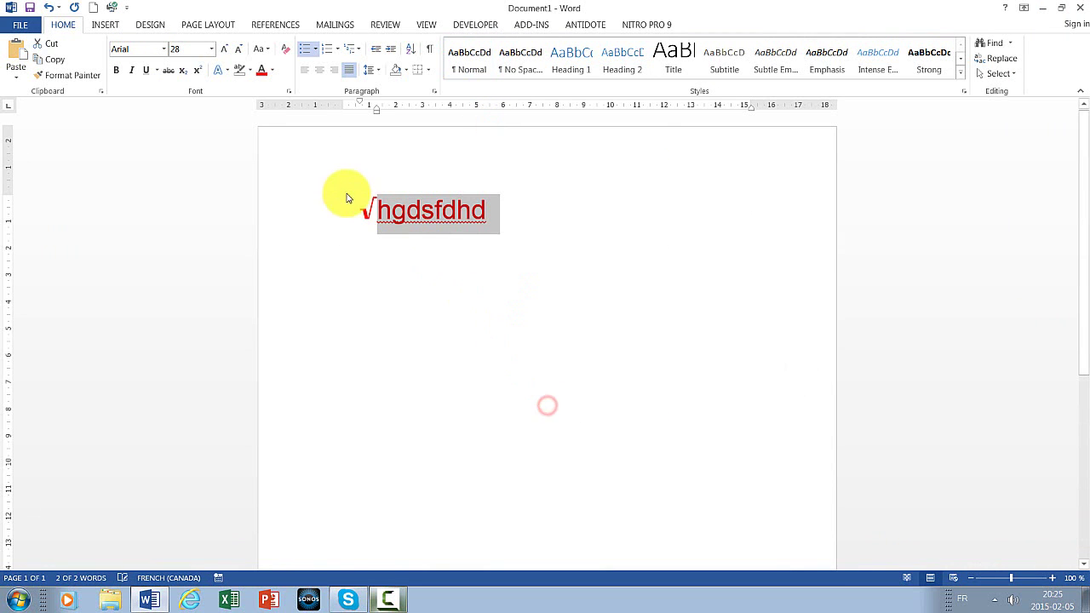
left_click(370, 211)
left_click(381, 212)
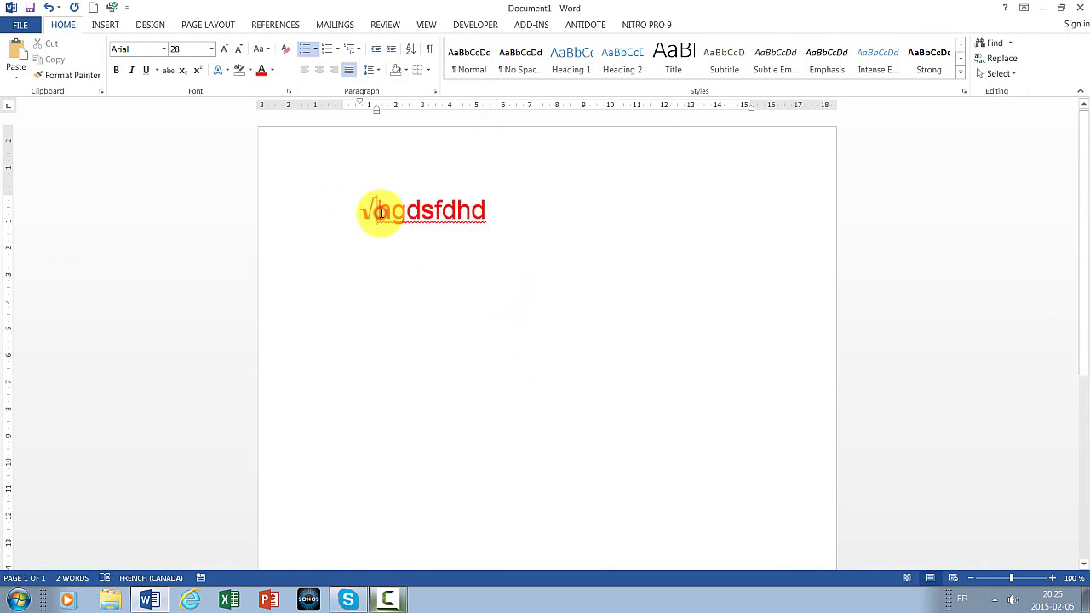
left_click(369, 210)
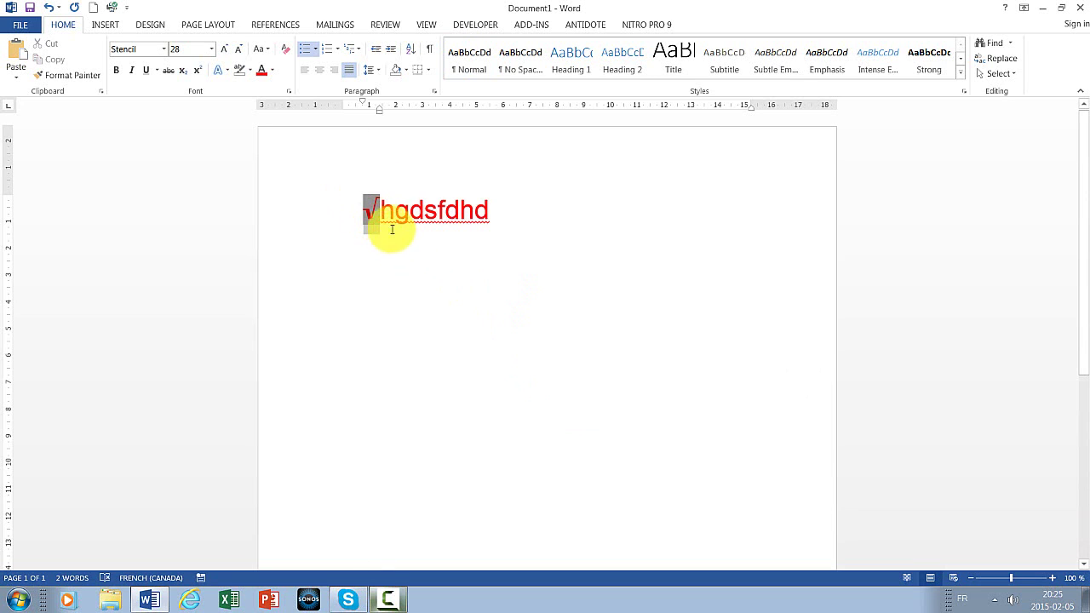
left_click(436, 174)
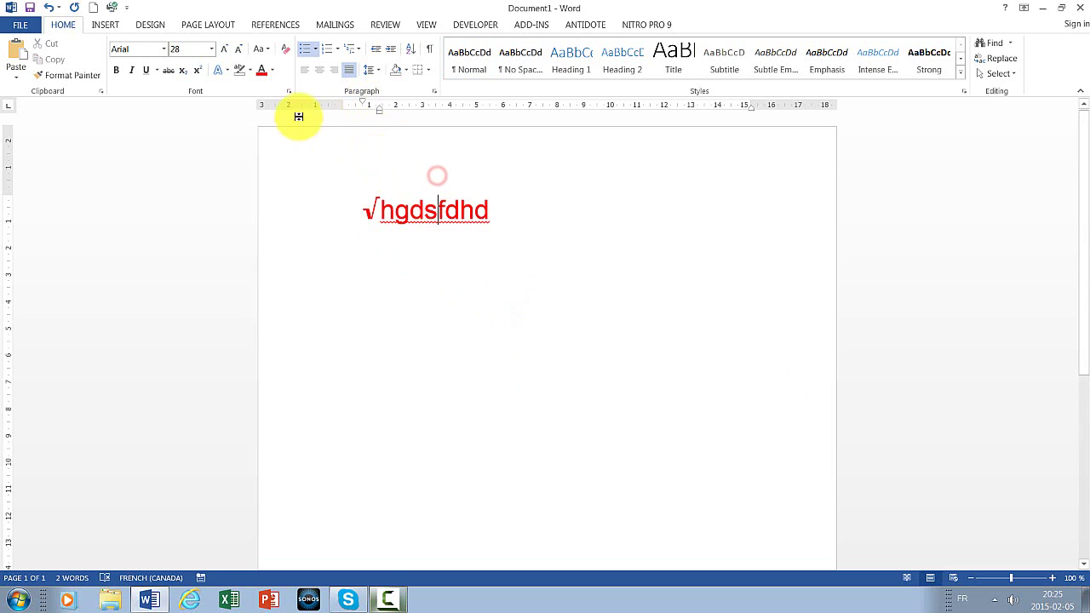
Shift the bulleted paragraph's ruler indent markers further left.
left_click(379, 112)
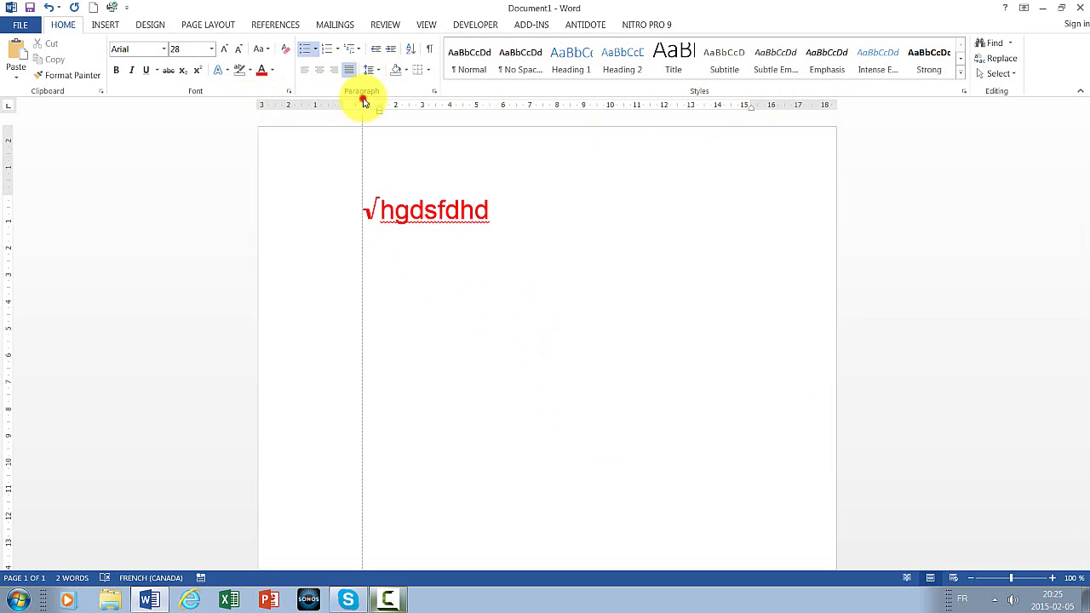
left_click_drag(364, 101, 345, 105)
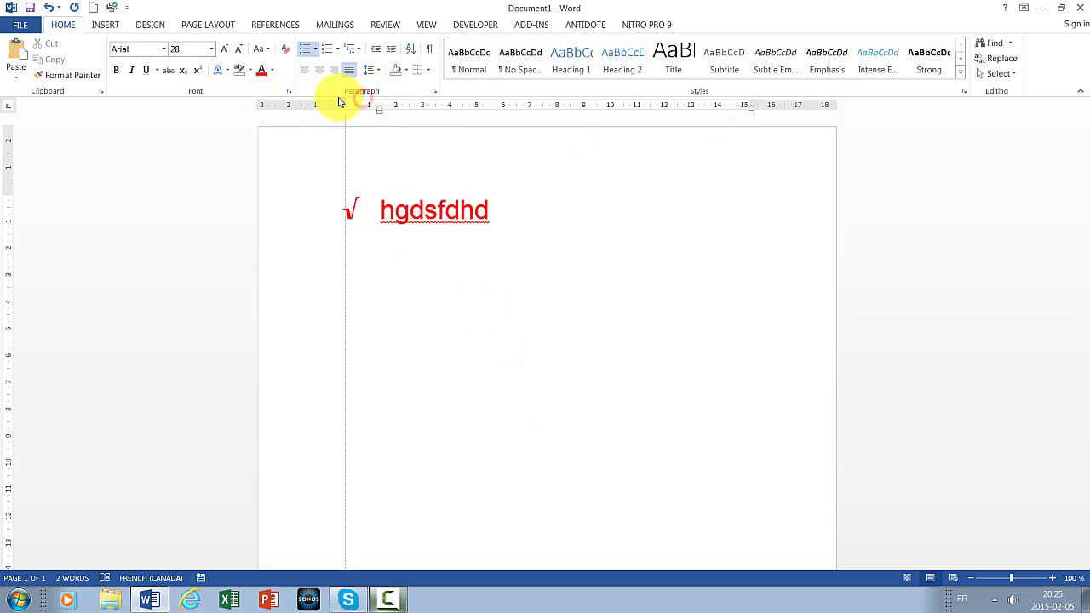
left_click(353, 211)
left_click(353, 211)
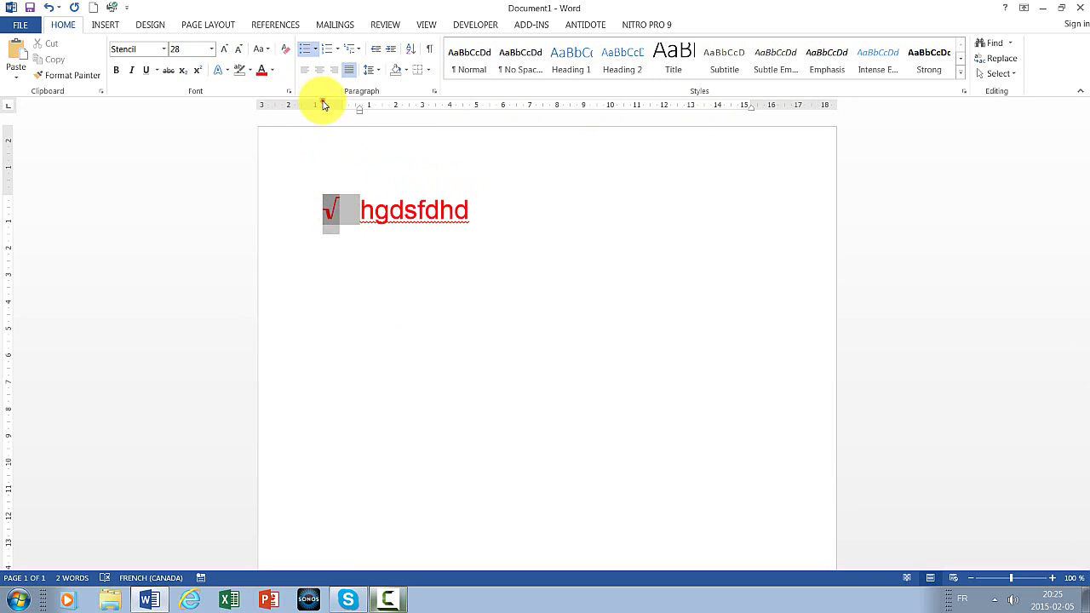
left_click_drag(324, 105, 537, 124)
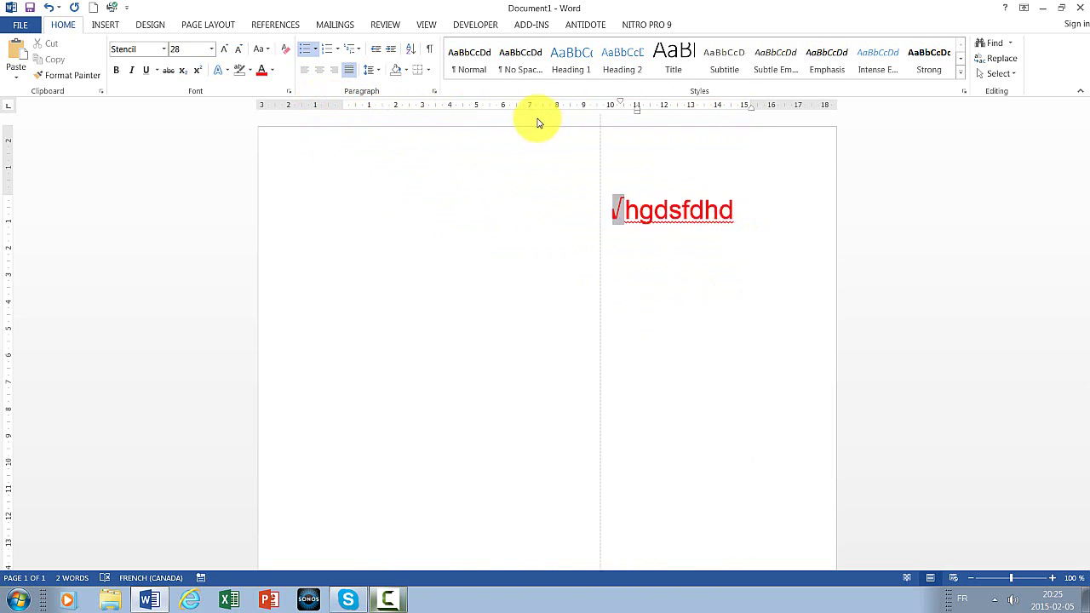
mouse_move(537, 123)
left_mouse_down()
mouse_move(498, 174)
mouse_move(261, 103)
mouse_move(339, 109)
mouse_move(315, 102)
left_mouse_up()
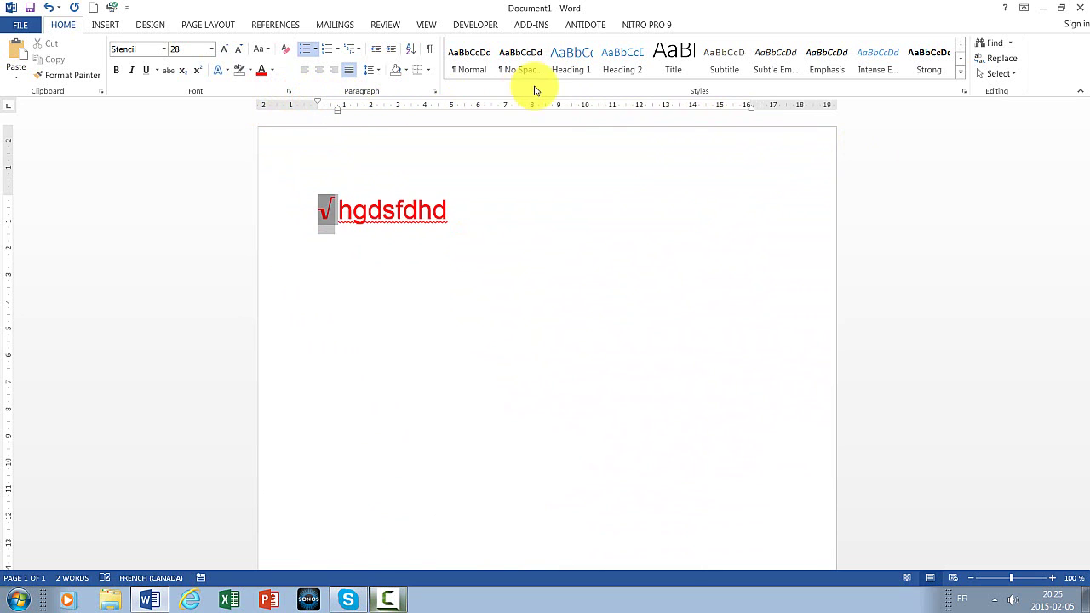
Pull the right indent in to about 4.2 cm, restore it to about 16.3 cm, and reselect hgdsfdhd.
left_click_drag(750, 111, 750, 109)
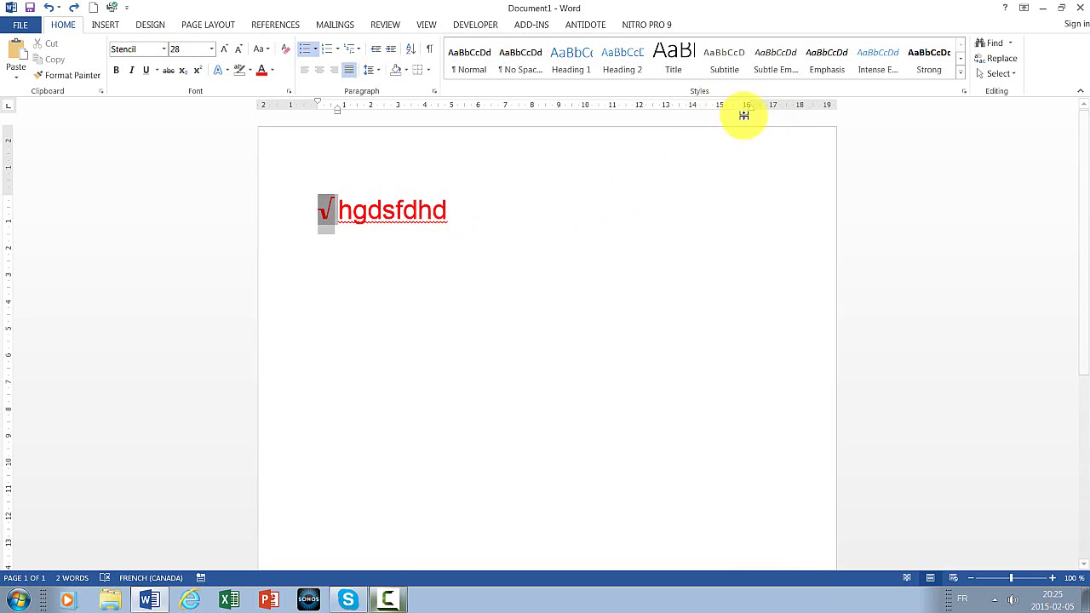
left_click_drag(748, 112, 377, 120)
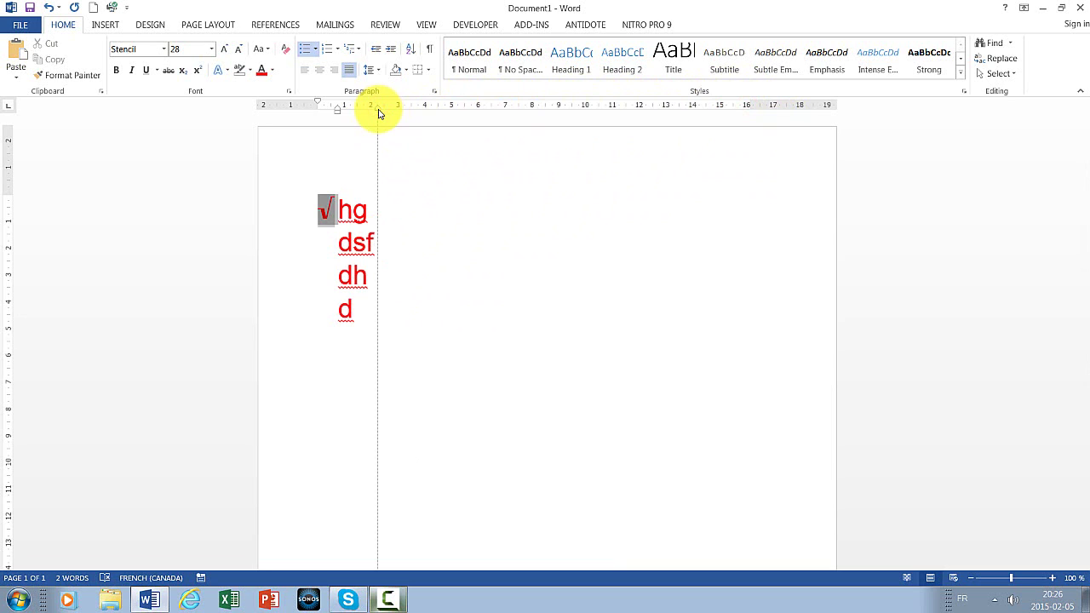
left_click_drag(380, 114, 754, 133)
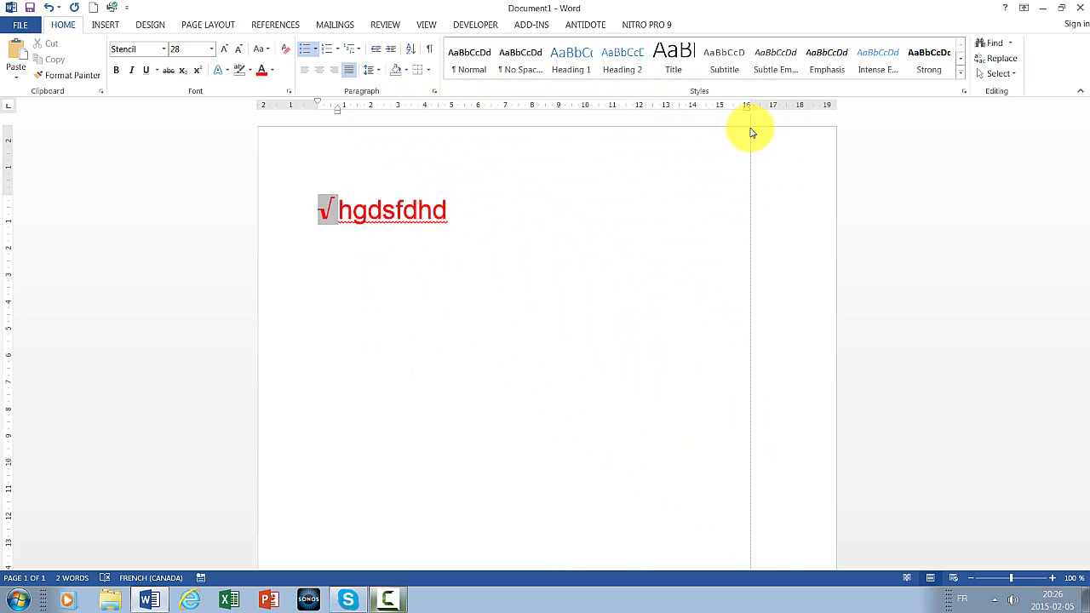
left_click_drag(751, 133, 740, 133)
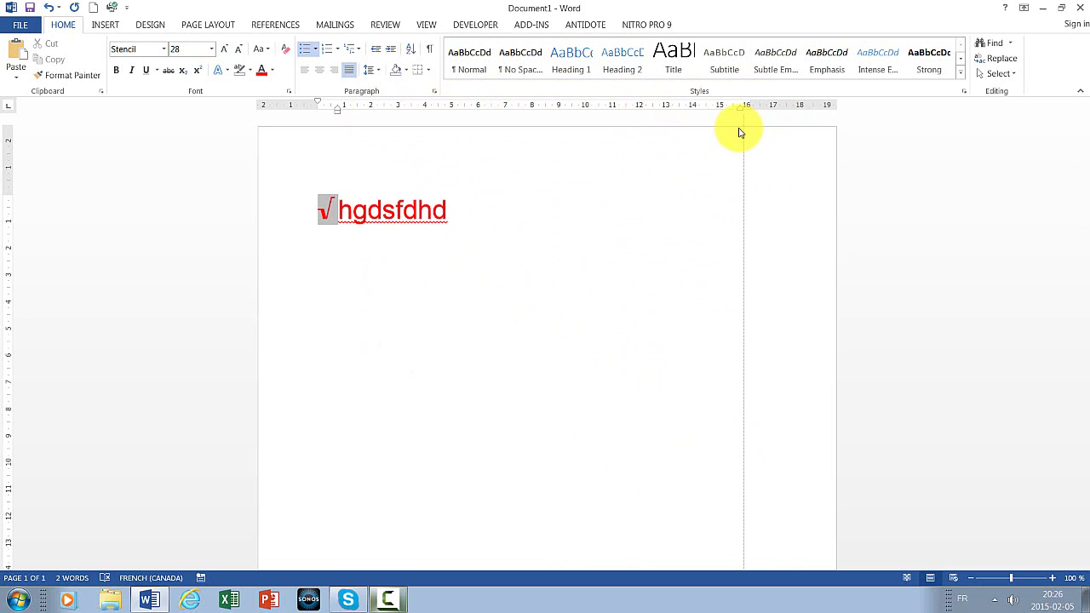
left_click(695, 236)
mouse_move(486, 204)
left_mouse_down()
mouse_move(307, 206)
mouse_move(377, 284)
left_mouse_up()
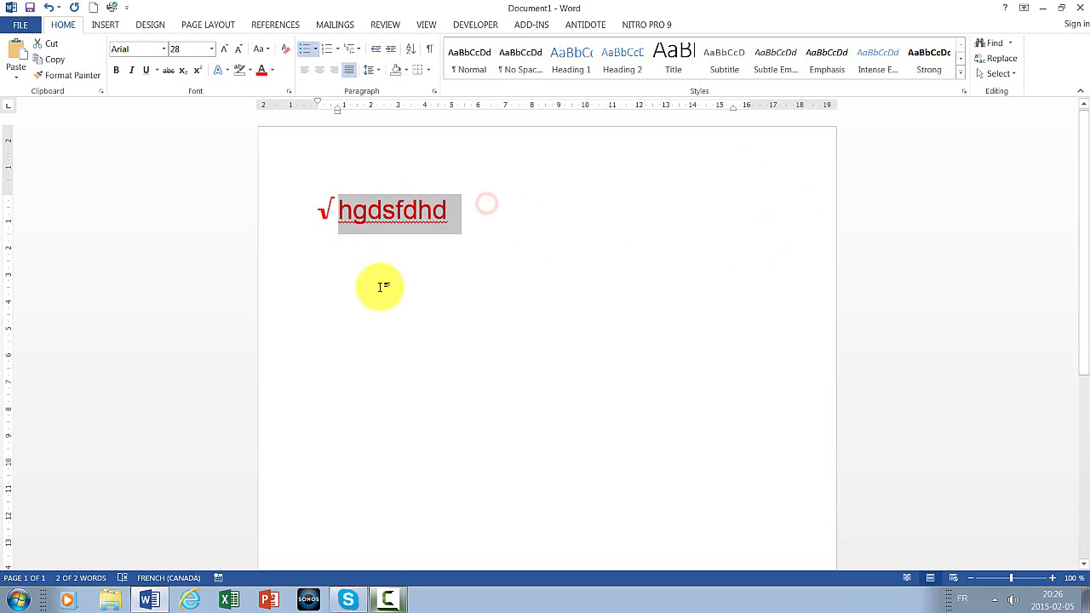
left_click(397, 301)
left_click_drag(481, 211, 227, 199)
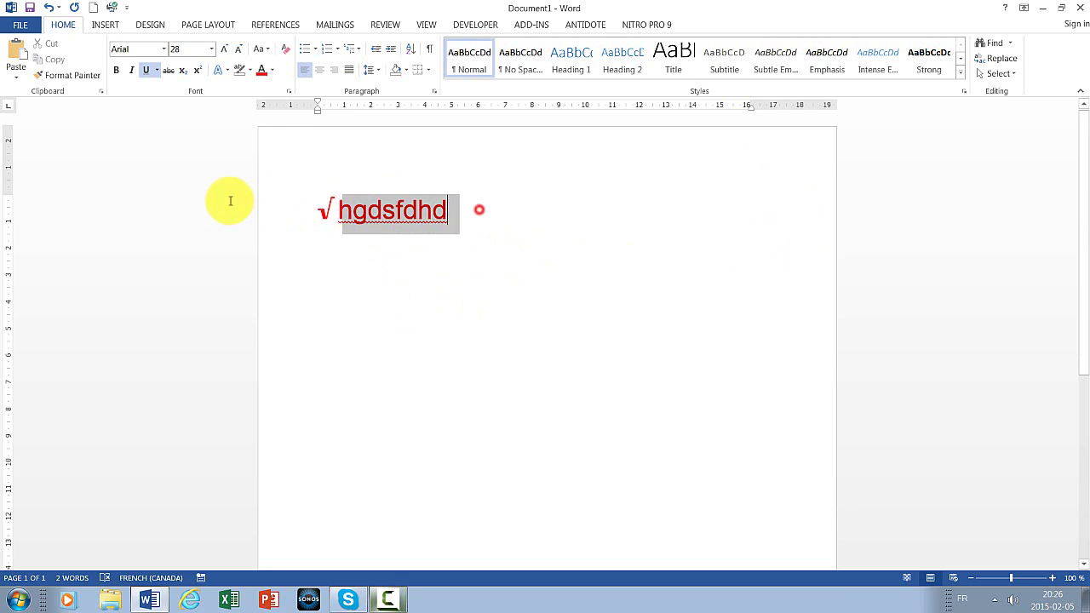
left_click(338, 49)
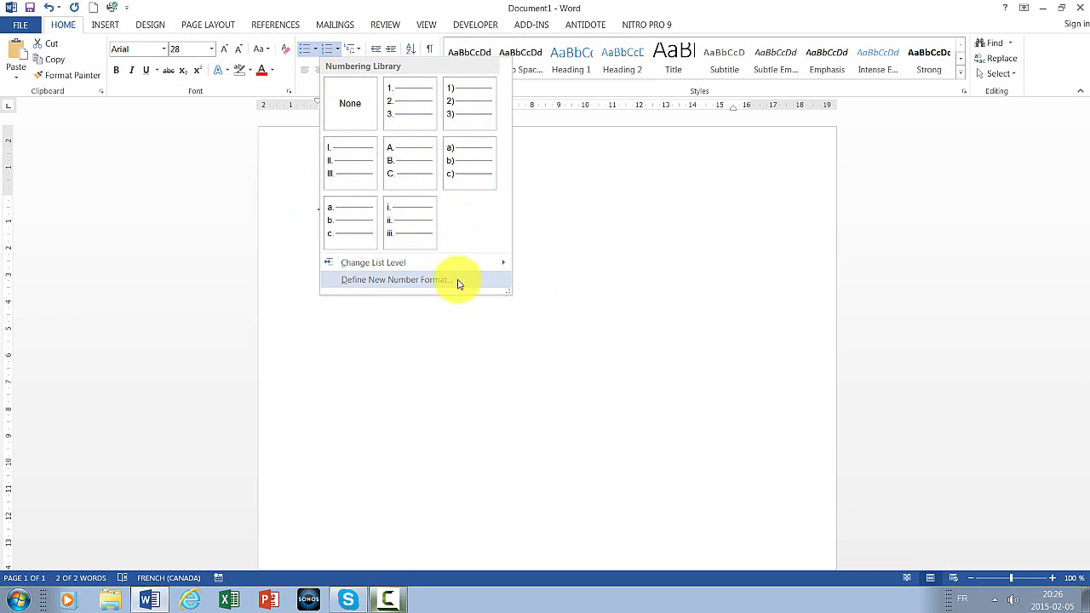
left_click(547, 218)
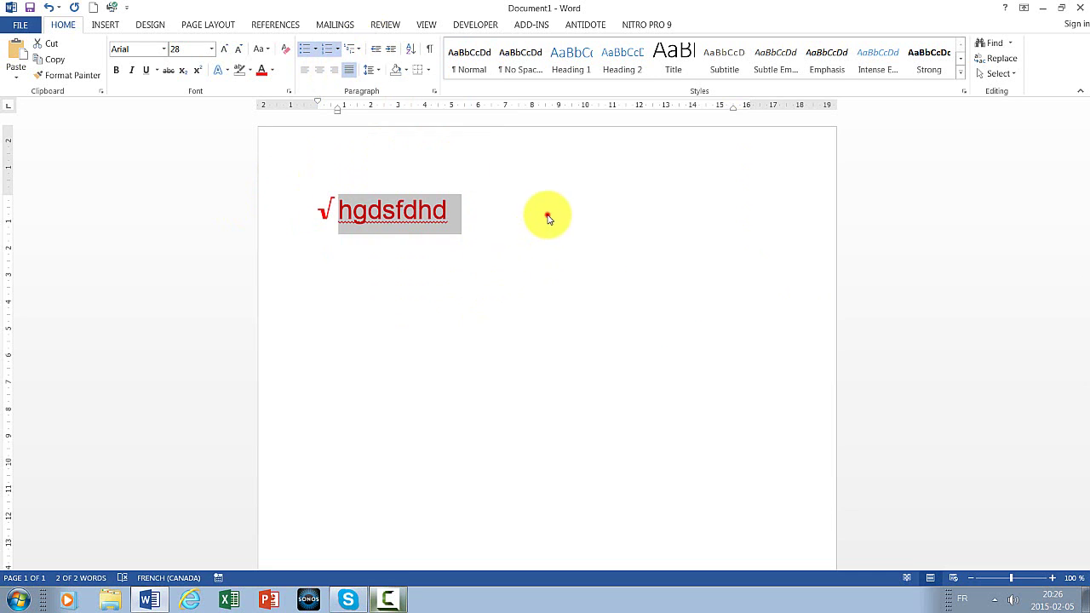
left_click(356, 51)
mouse_move(430, 203)
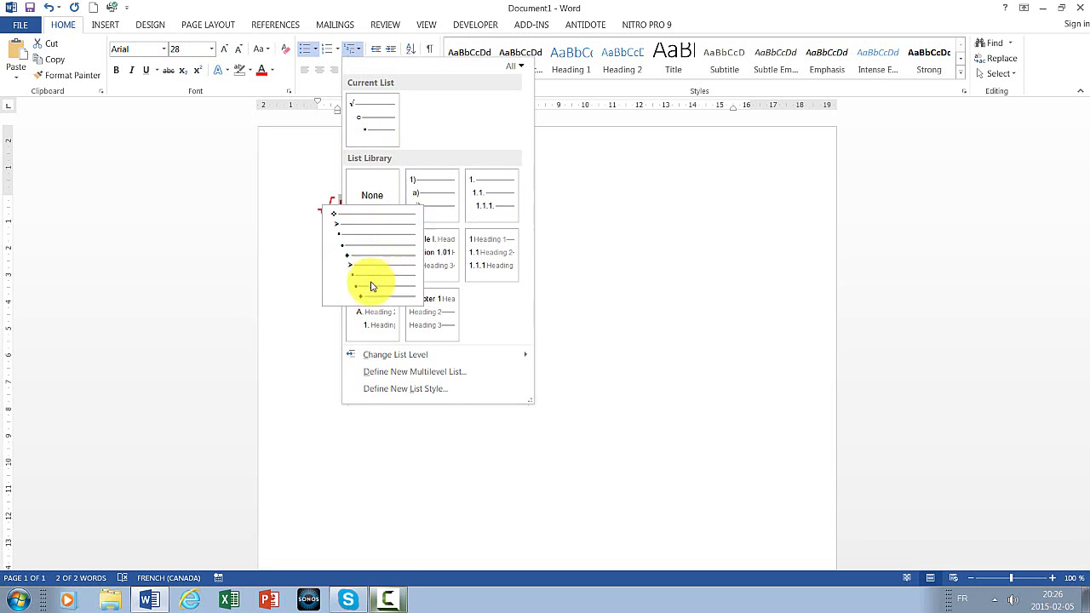
left_click(596, 271)
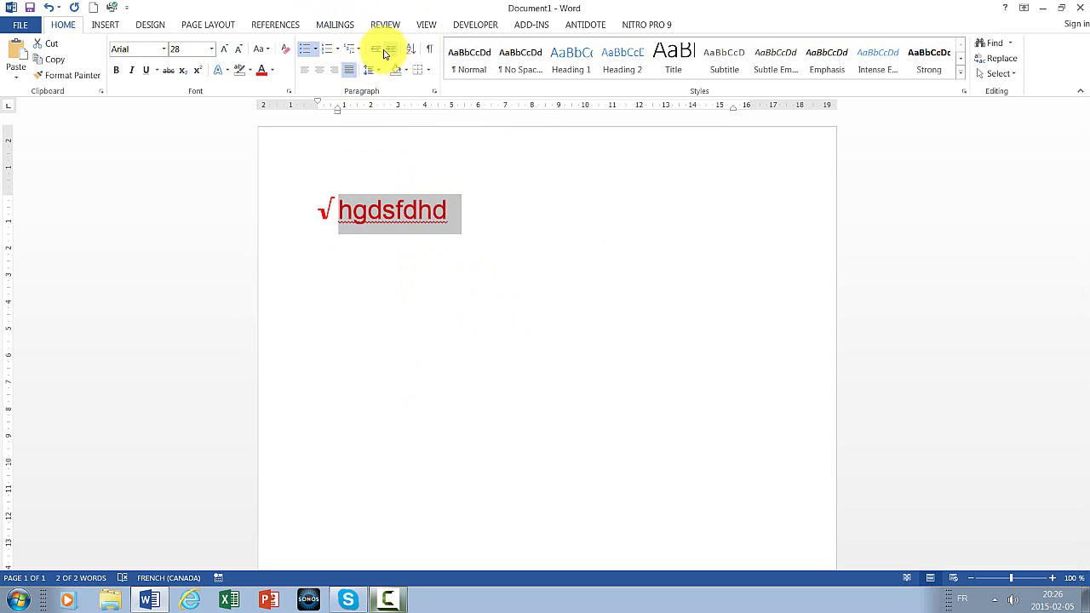
left_click(431, 49)
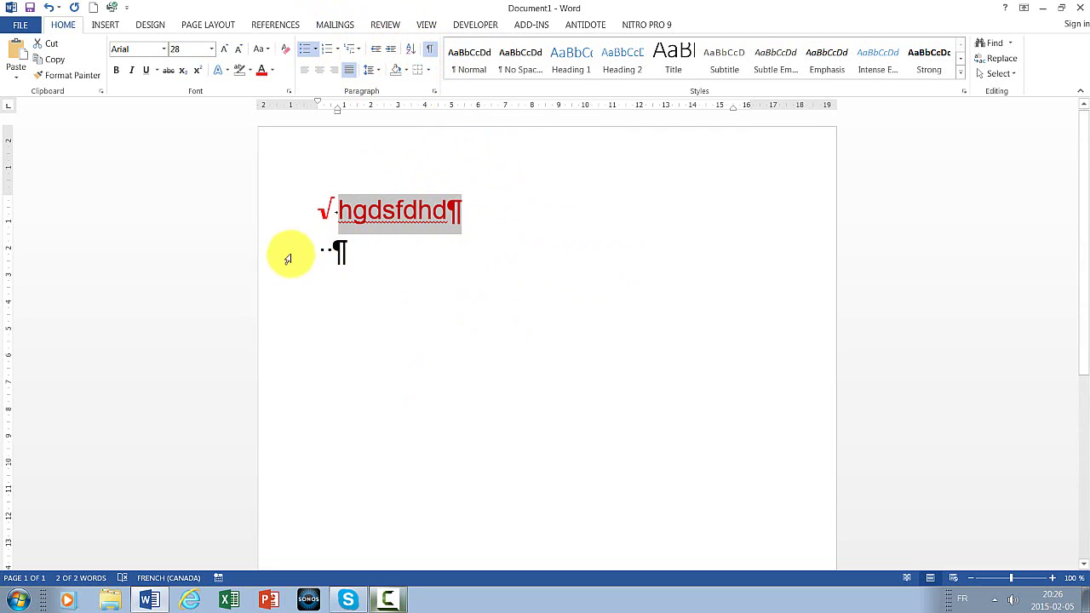
left_click(429, 49)
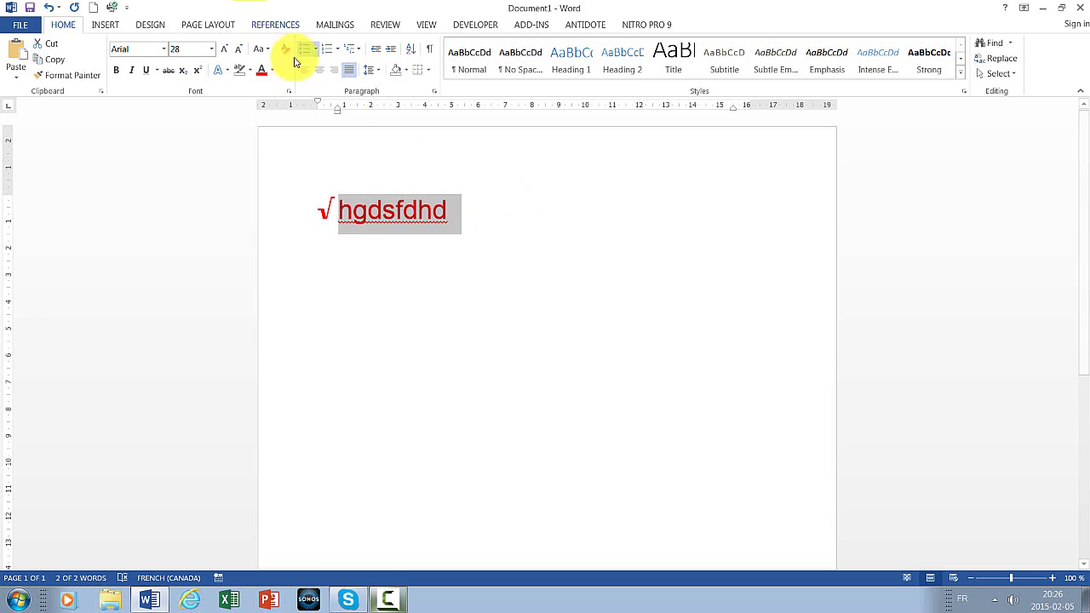
Preview the paragraph shading colours without applying one, then select hgdsfdhd.
left_click(406, 70)
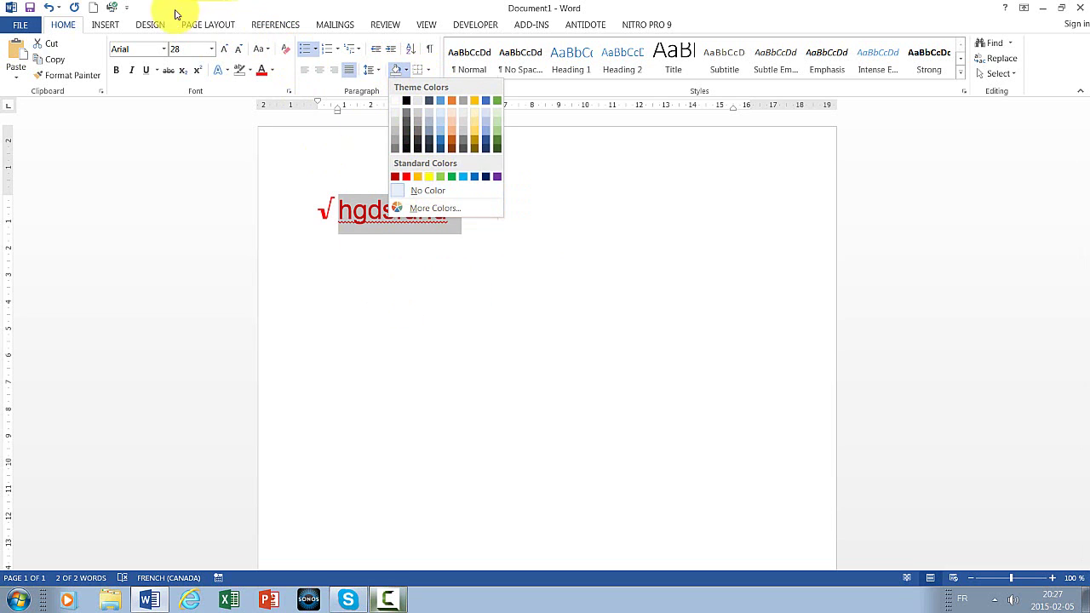
left_click(468, 273)
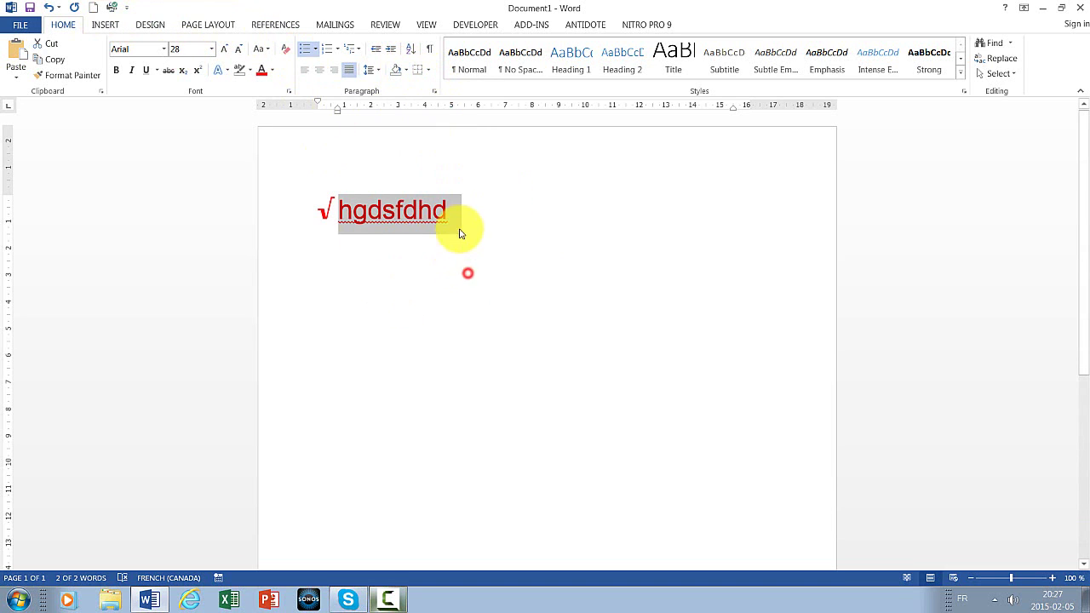
left_click(466, 220)
left_click_drag(446, 209, 336, 211)
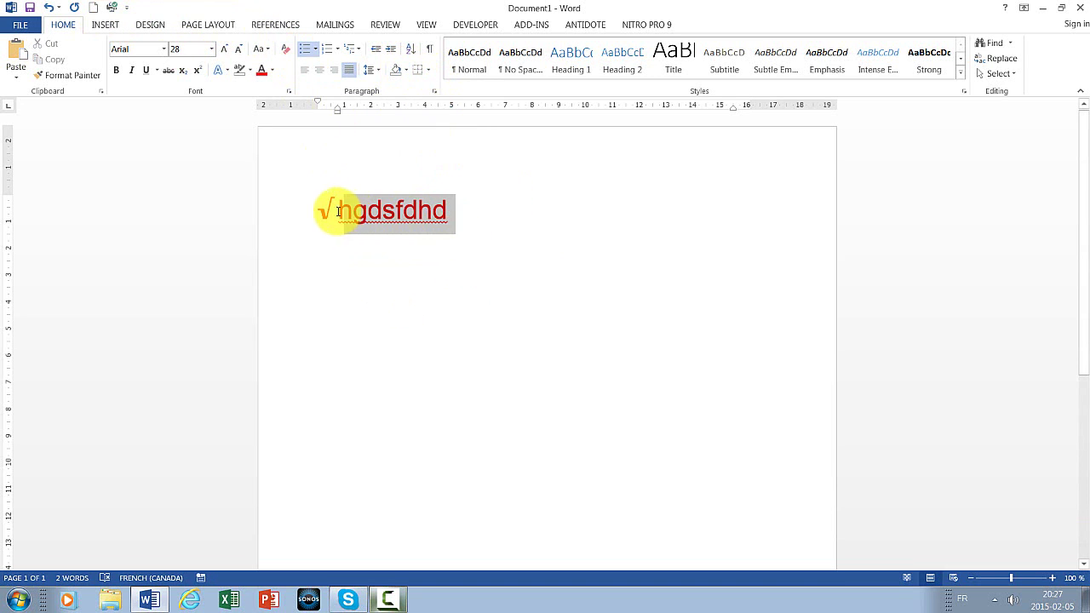
Open the custom shading colour picker and cancel, then view the text highlight colours unapplied.
left_click(405, 69)
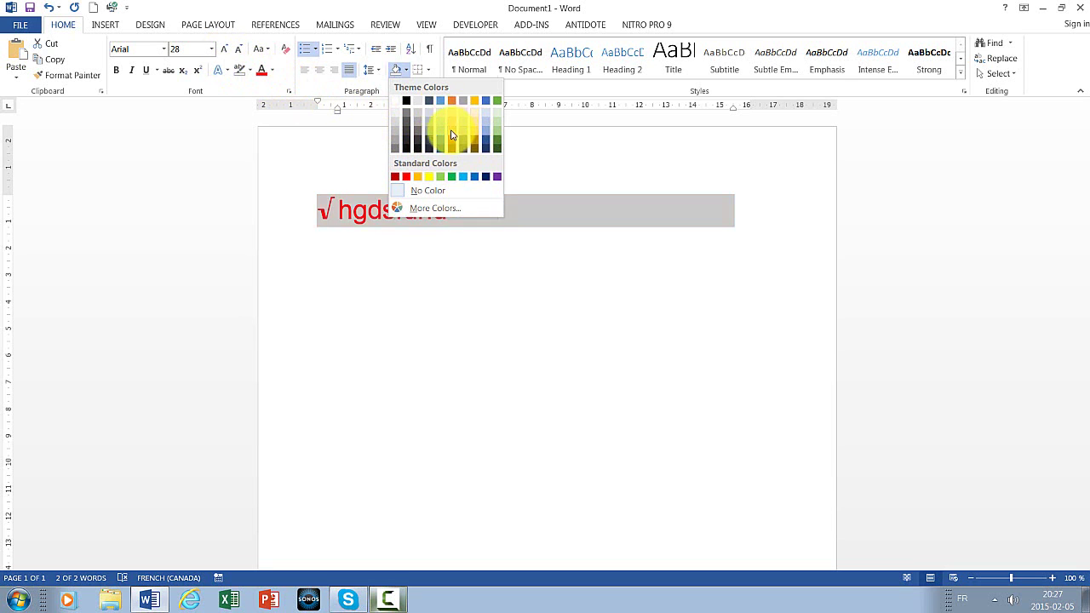
left_click(451, 208)
left_click(504, 197)
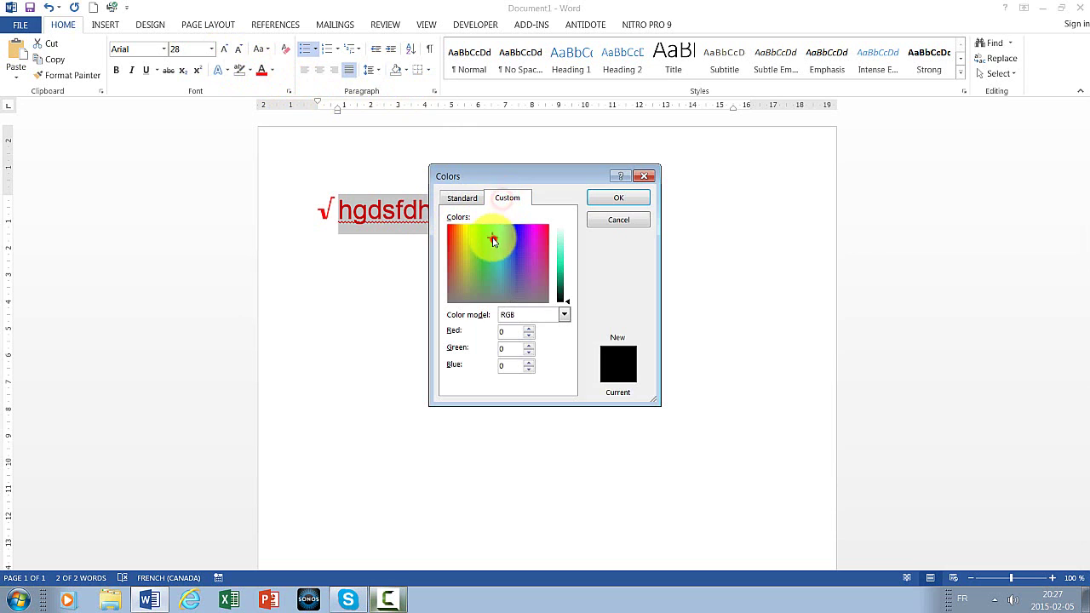
left_click(635, 223)
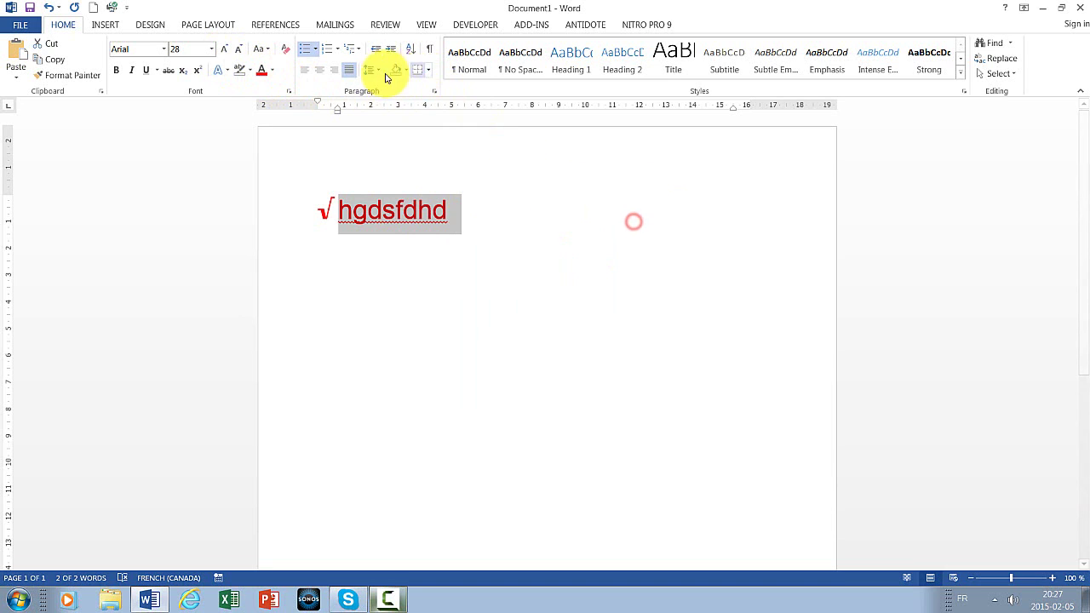
left_click(245, 70)
left_click(249, 71)
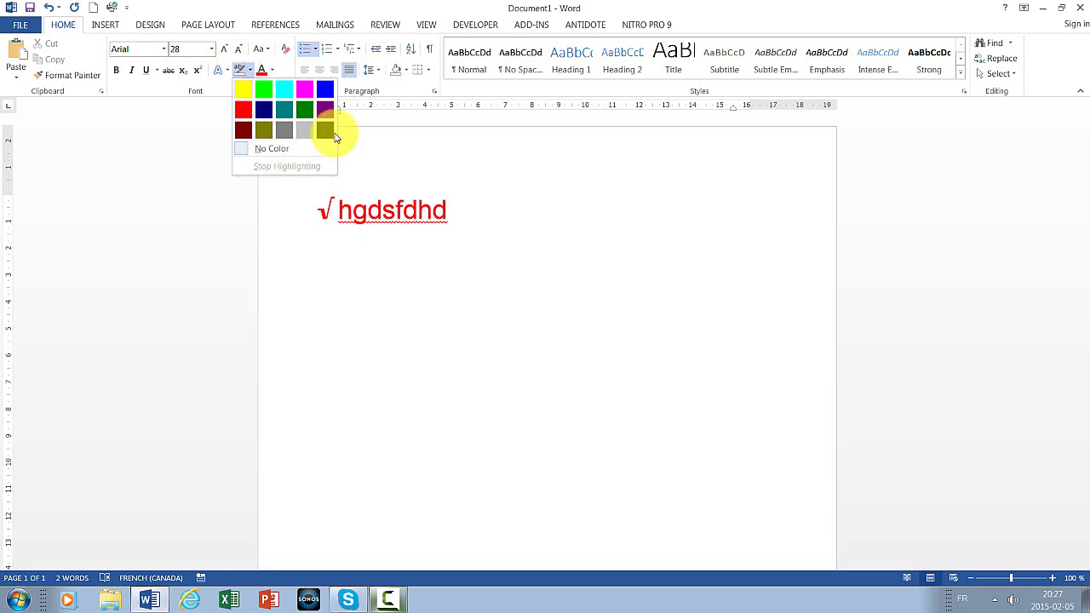
left_click(418, 159)
Try a bottom border and then a top border on the hgdsfdhd paragraph.
left_click(463, 211)
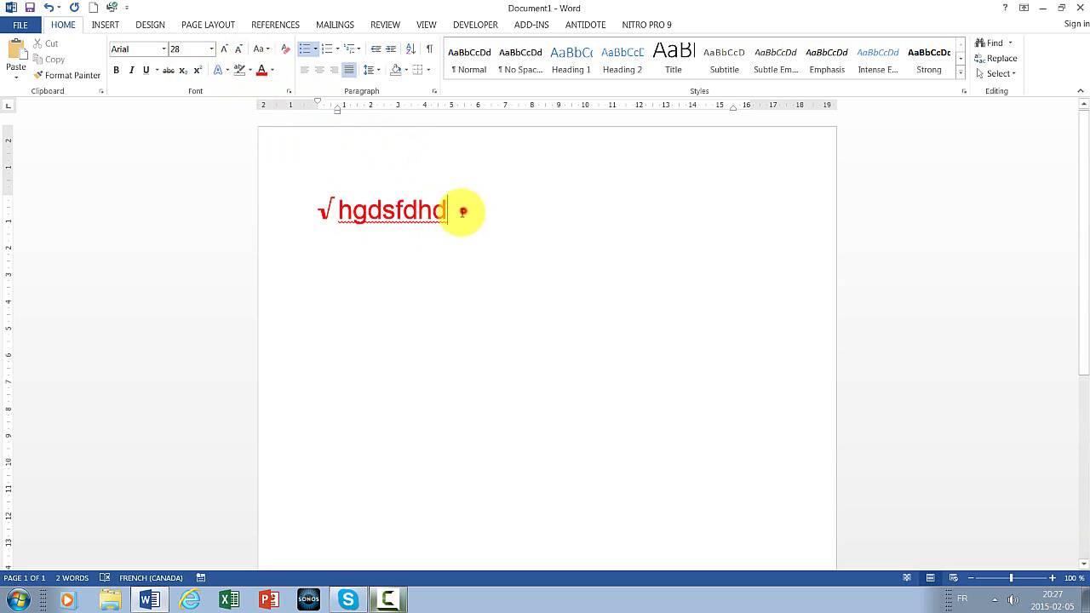
left_click(429, 71)
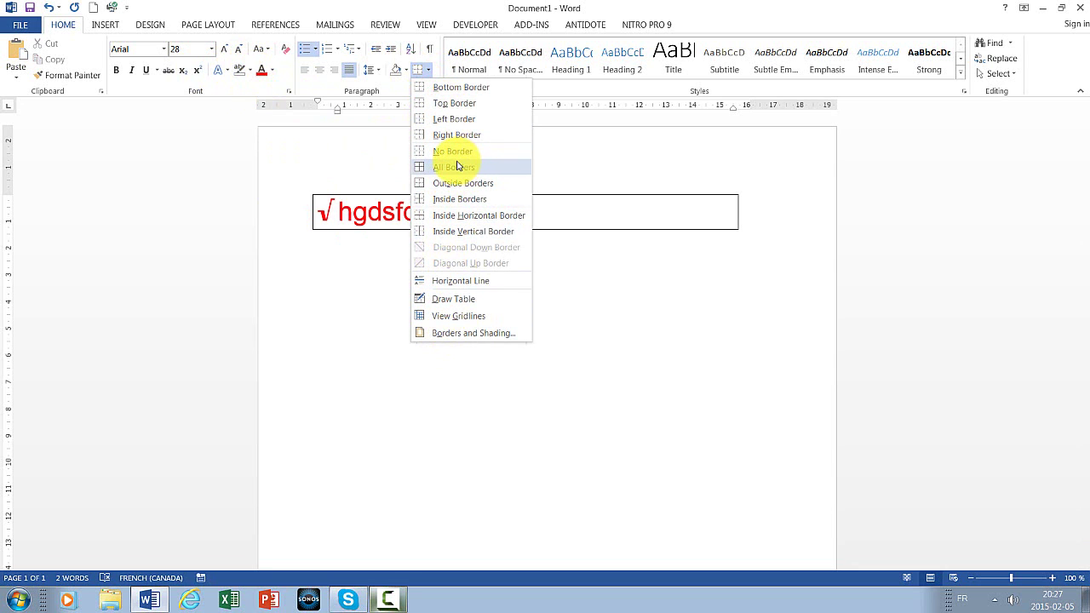
left_click(475, 89)
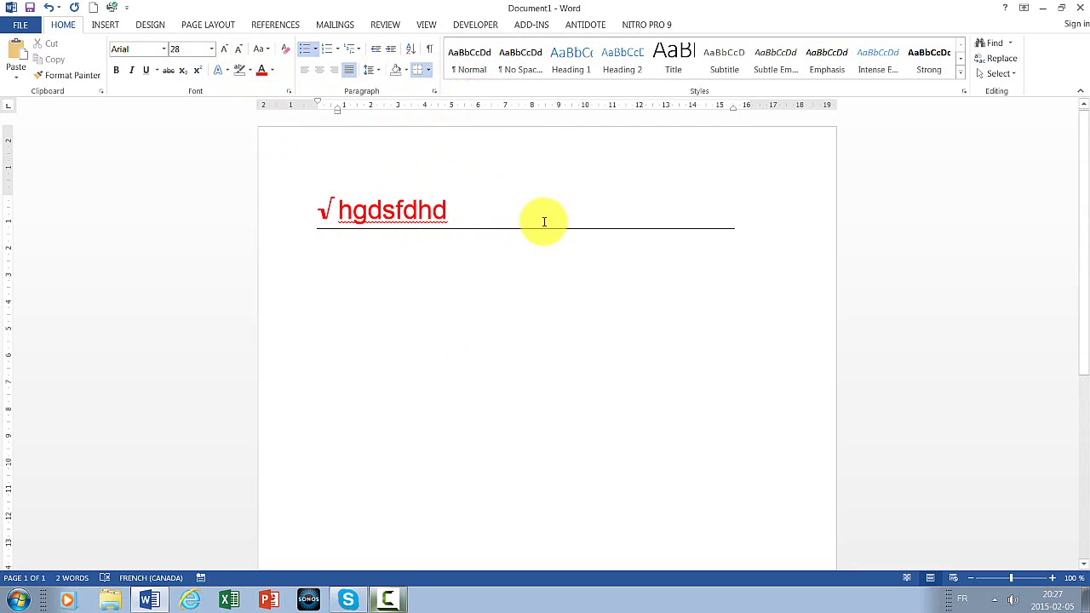
left_click_drag(455, 211, 330, 213)
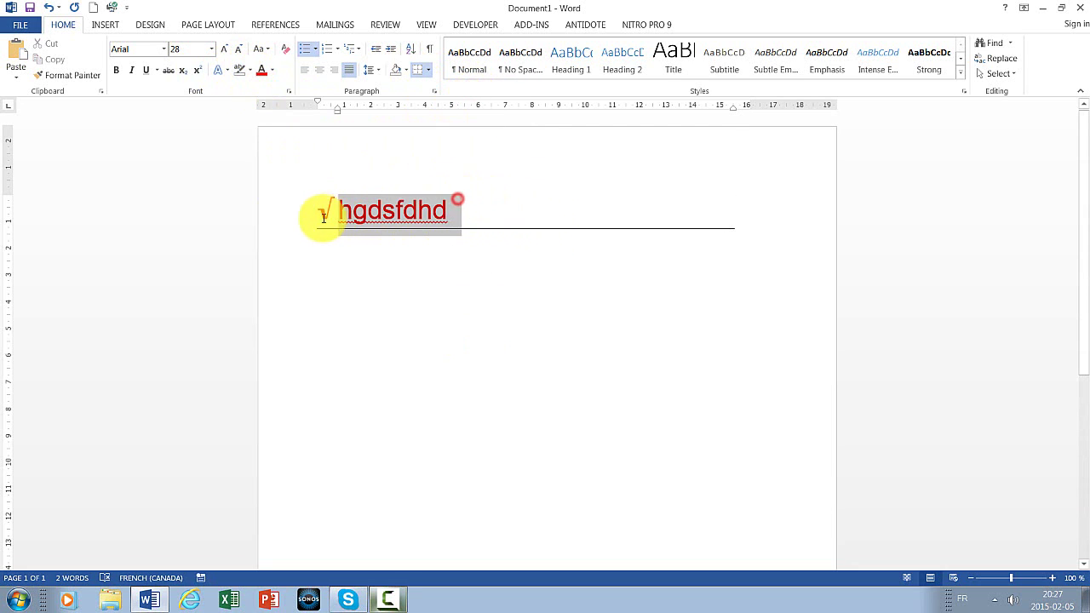
left_click(428, 69)
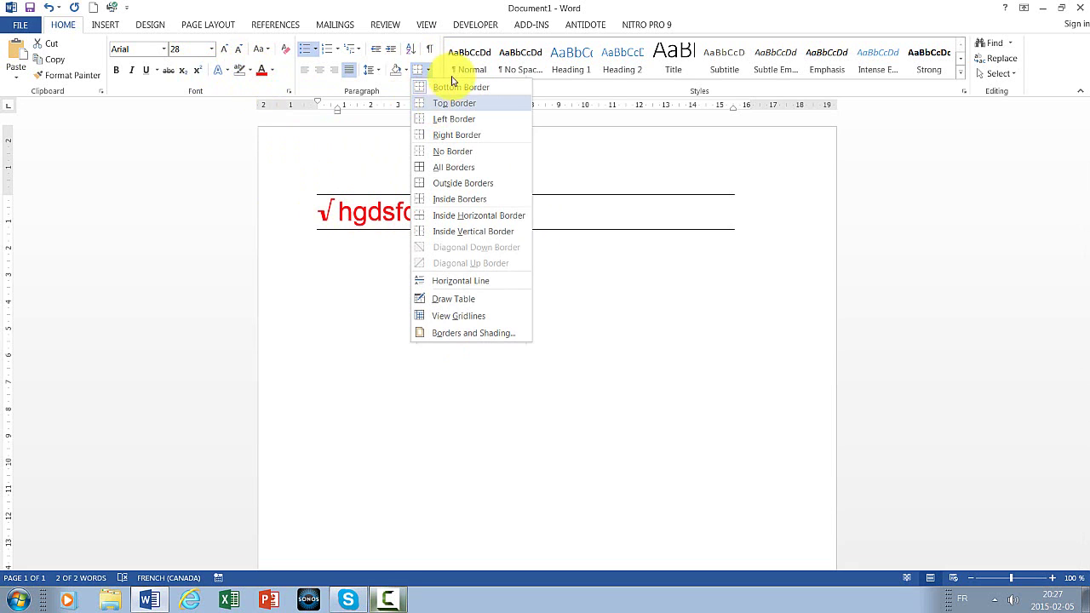
left_click(462, 86)
left_click(435, 75)
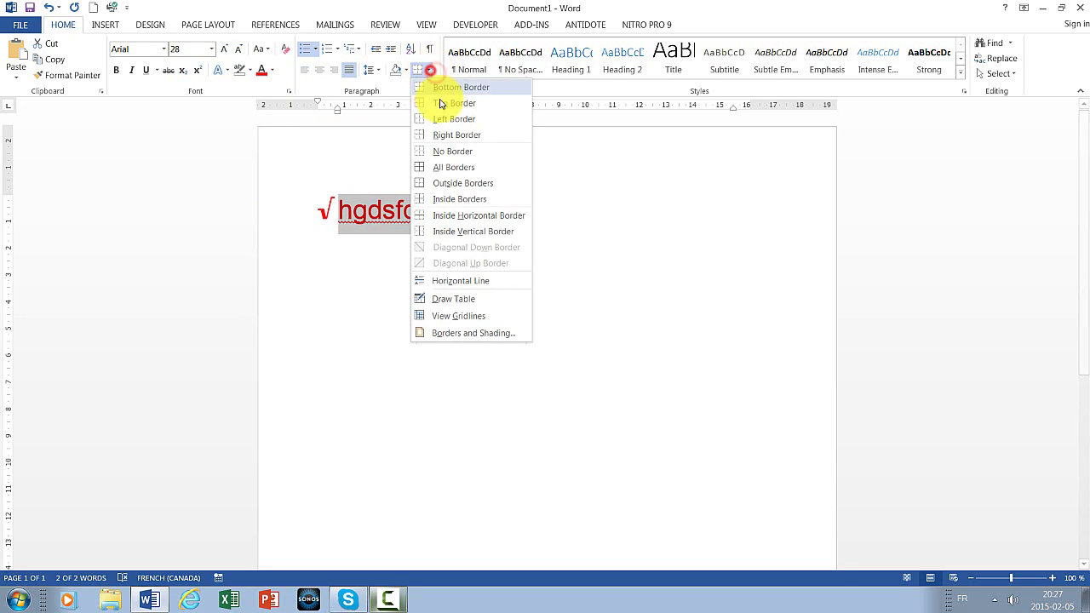
left_click(449, 102)
Toggle the top and bottom lines, then enclose the paragraph in an Outside Borders box.
left_click(431, 75)
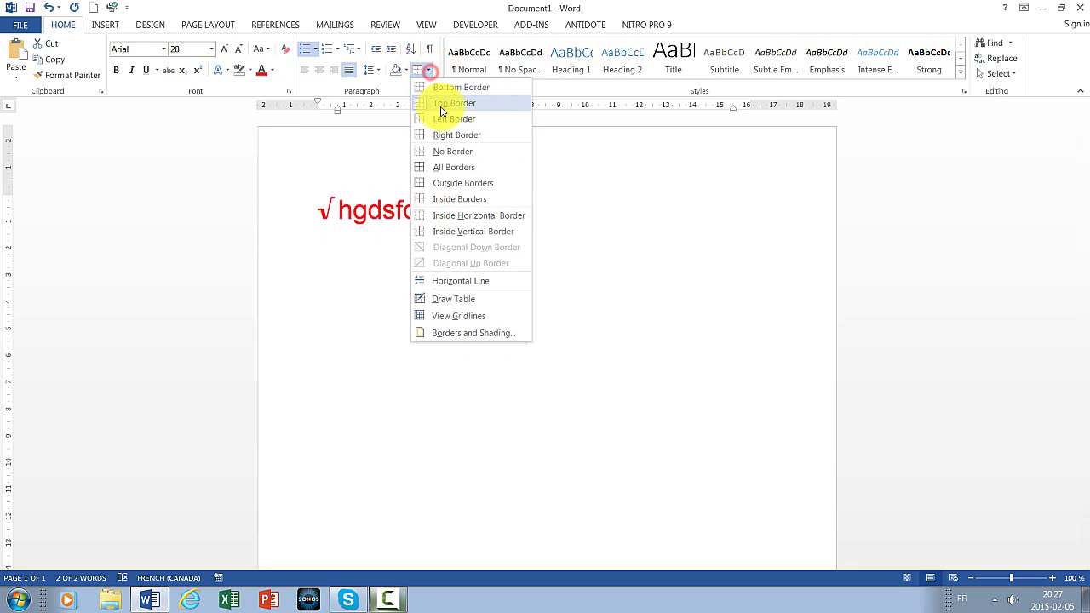
left_click(434, 88)
left_click(428, 68)
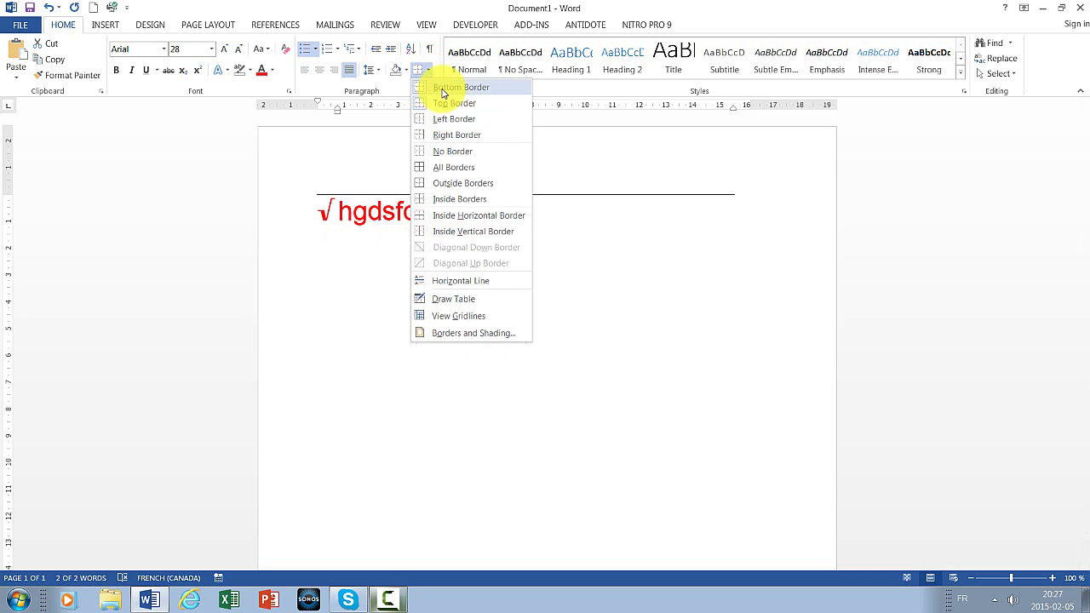
left_click(434, 101)
left_click(428, 70)
left_click(447, 108)
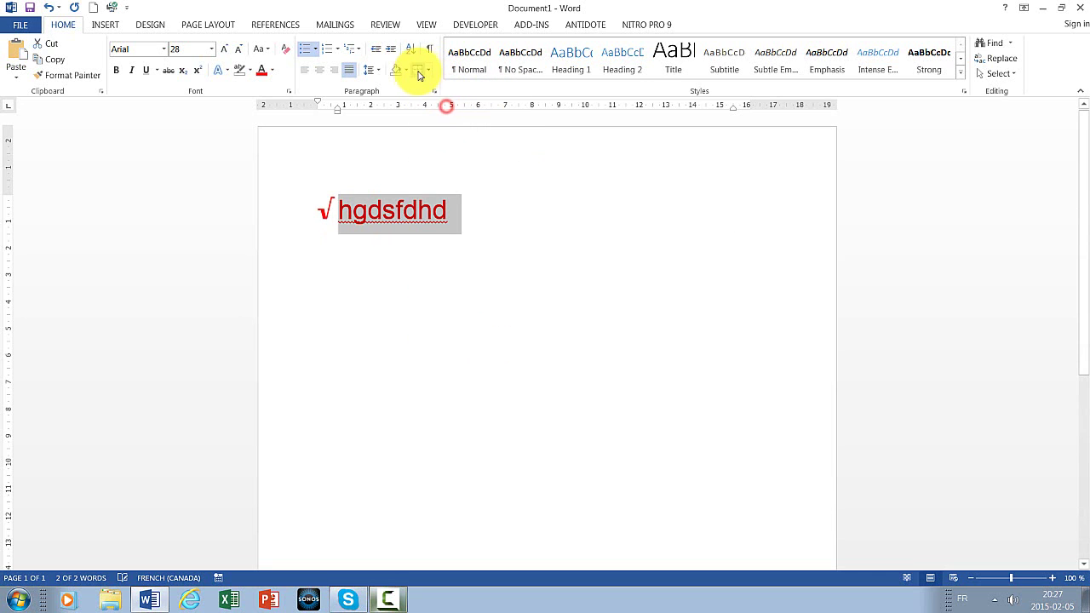
left_click(432, 75)
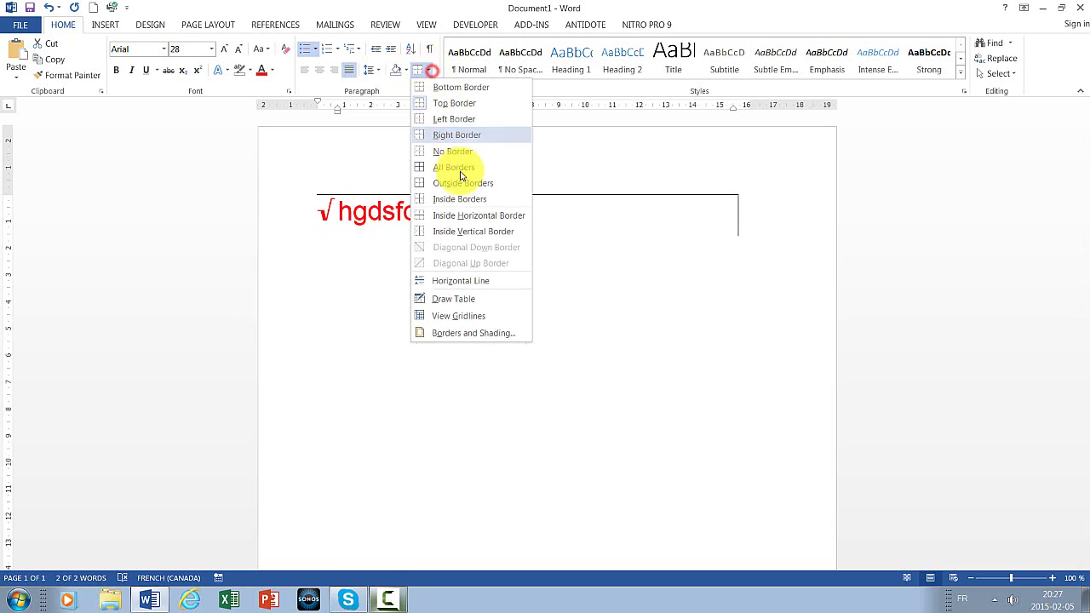
left_click(464, 168)
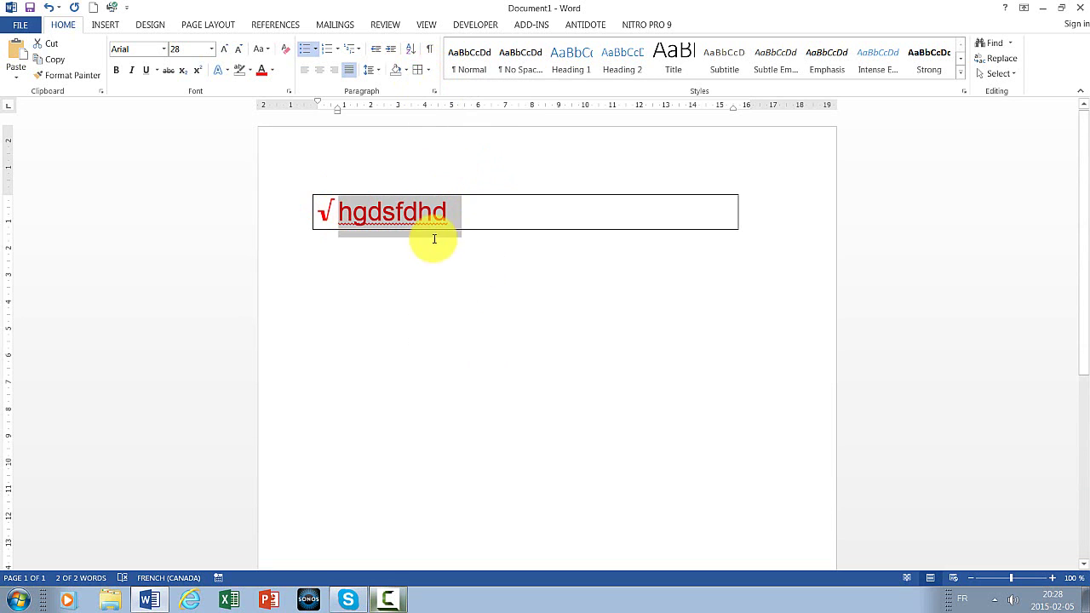
Add unbulleted empty lines inside the box, then delete them with the bulleted text.
left_click(483, 213)
key("Return")
type("à")
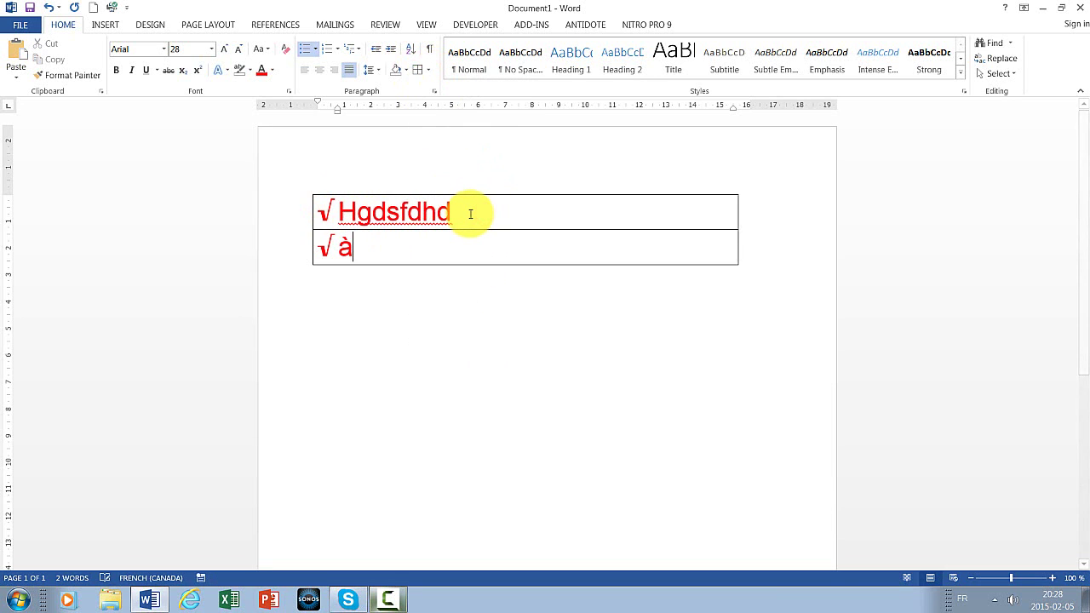
key("Return")
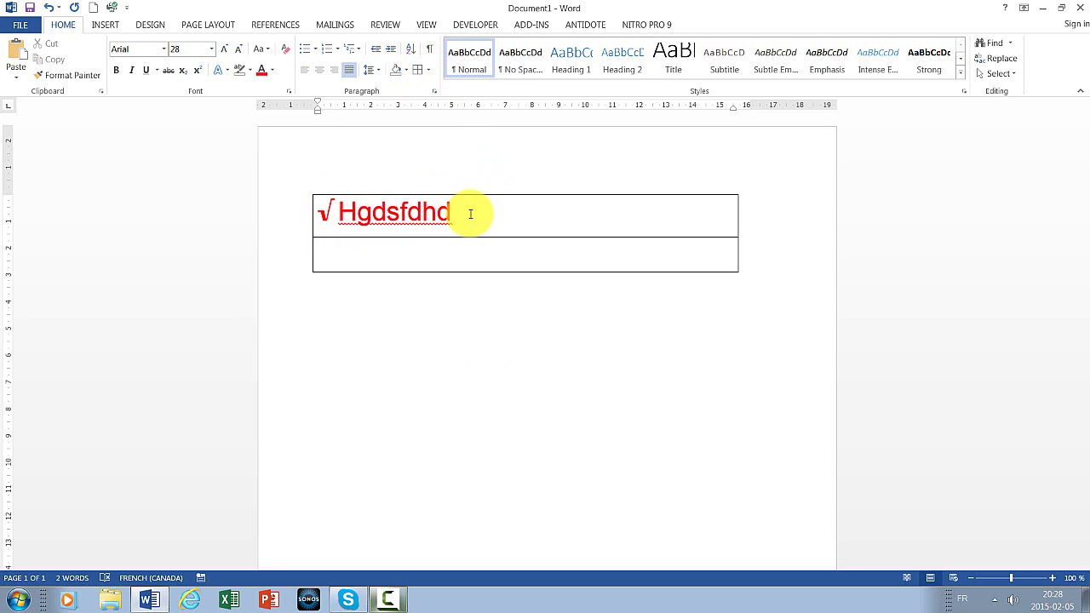
key("Return")
key("Return")
key("Return")
key("Return")
key("Return")
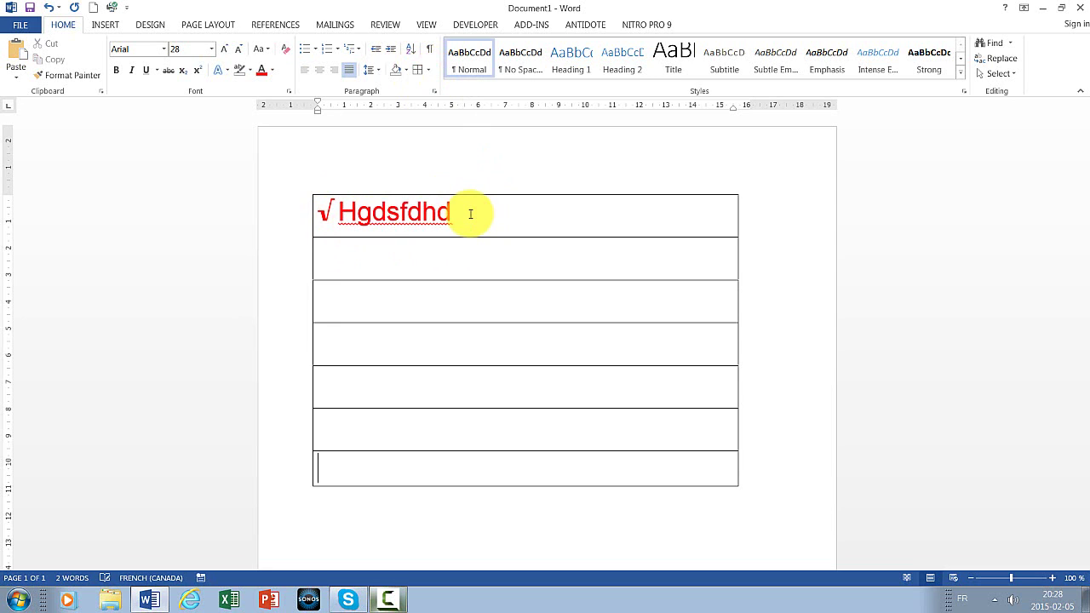
key("BackSpace")
key("BackSpace")
key("BackSpace")
key("BackSpace")
key("BackSpace")
key("BackSpace")
key("BackSpace")
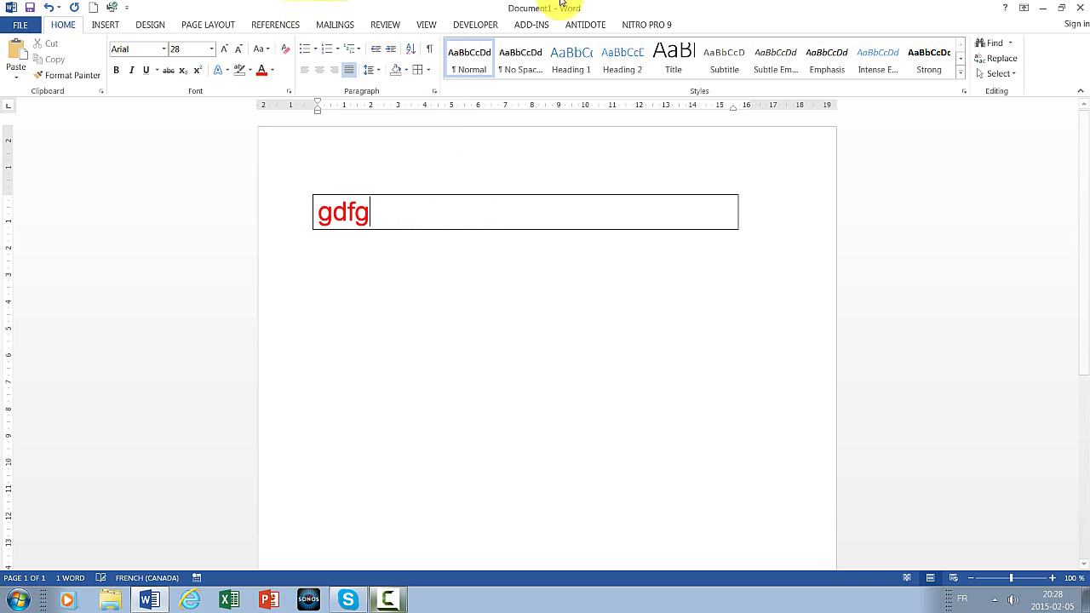
Select gdfg and turn off its bottom and left borders.
double_click(388, 212)
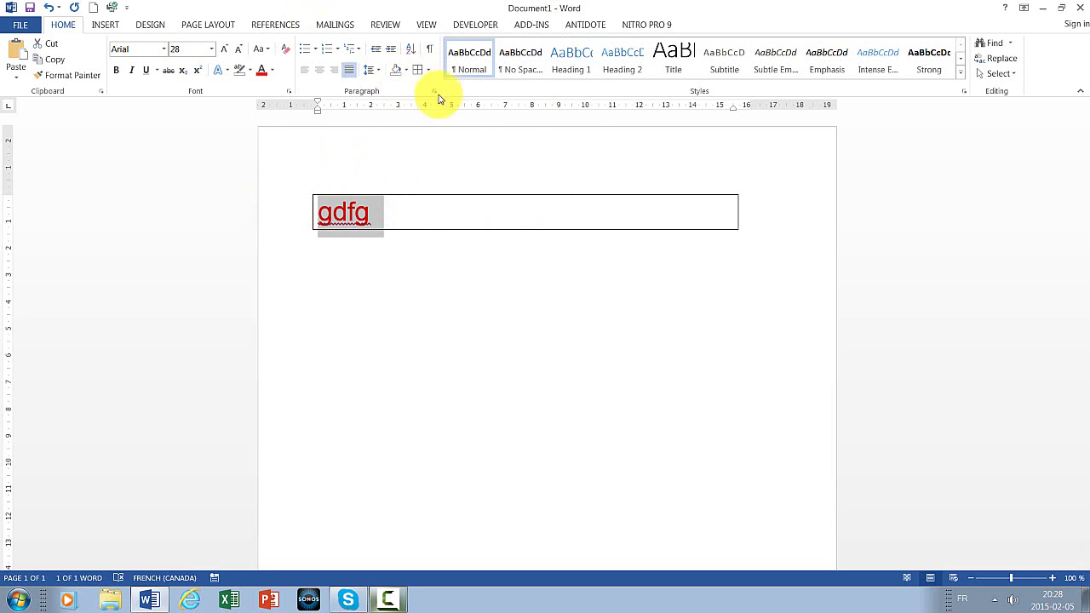
left_click(430, 72)
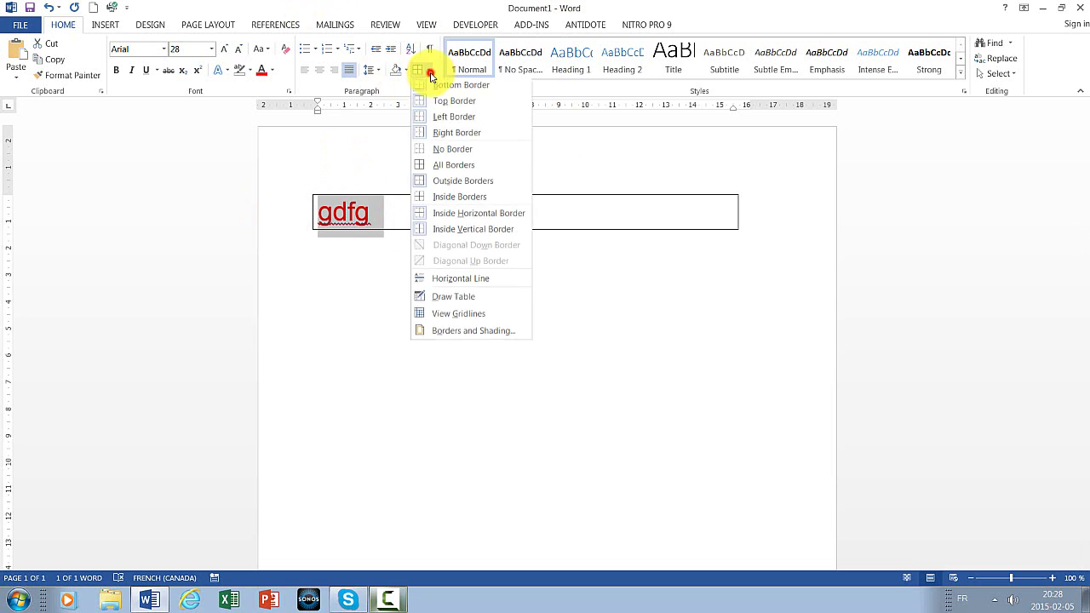
left_click(447, 109)
left_click(433, 73)
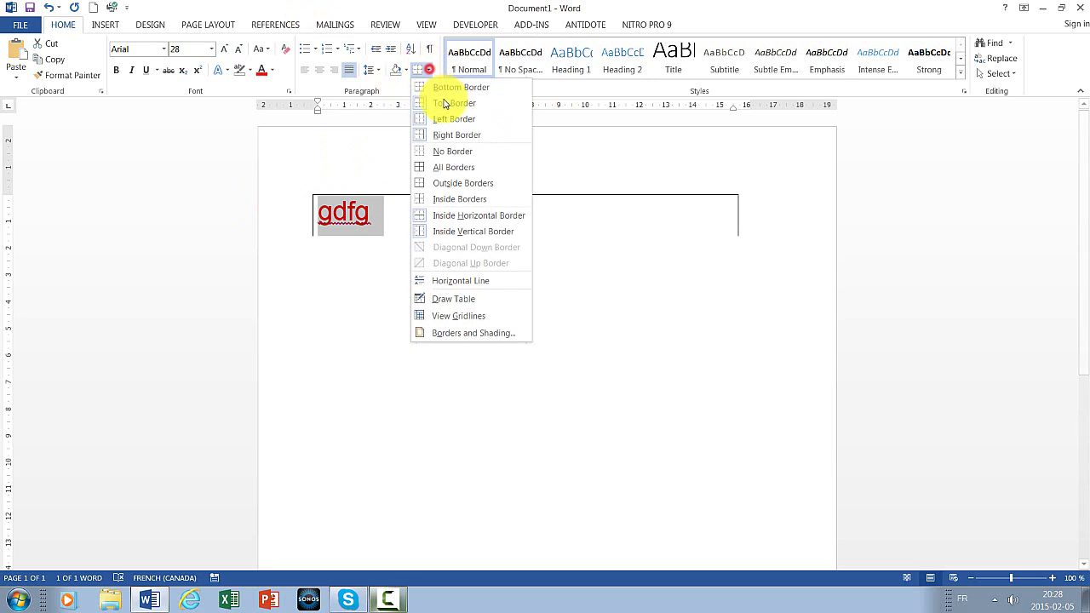
left_click(443, 103)
left_click(431, 71)
left_click(442, 103)
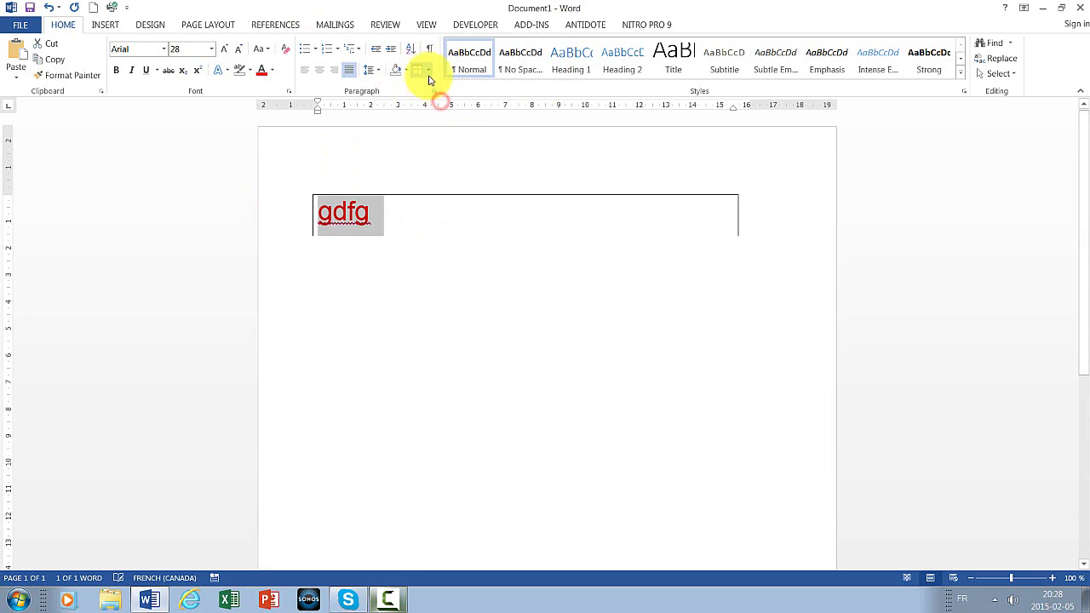
left_click(429, 71)
left_click(431, 115)
Turn off the top and right borders of gdfg's box.
left_click(430, 73)
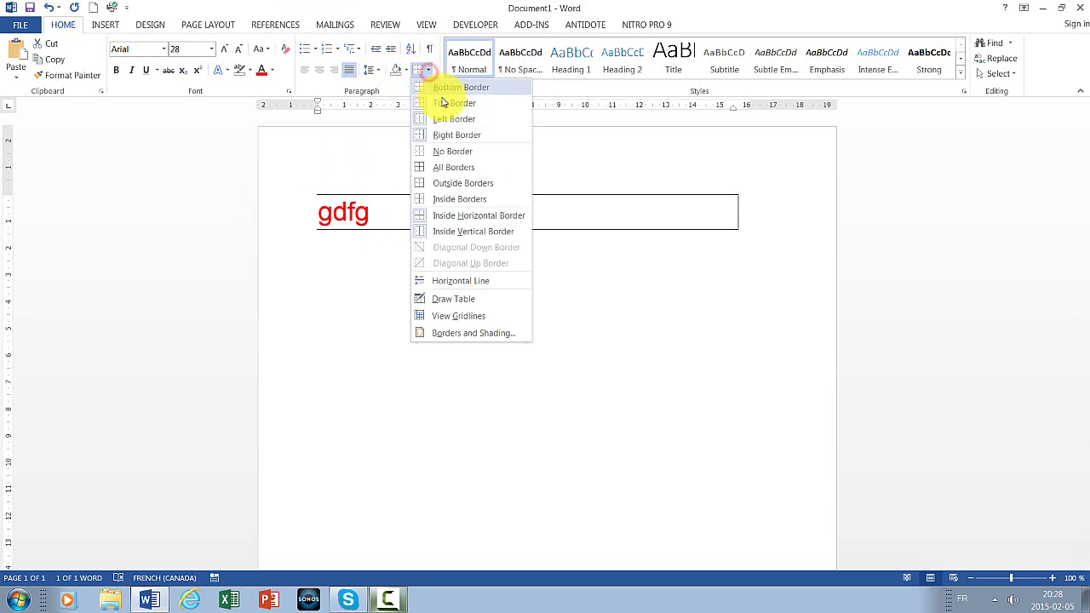
left_click(443, 101)
left_click(426, 73)
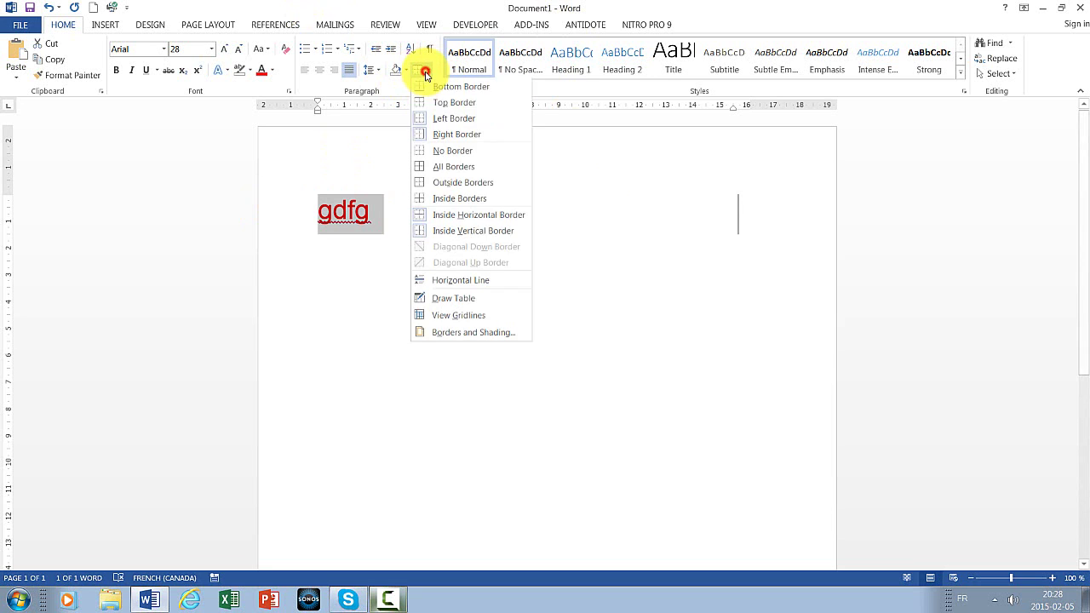
left_click(443, 118)
left_click(427, 72)
left_click(422, 133)
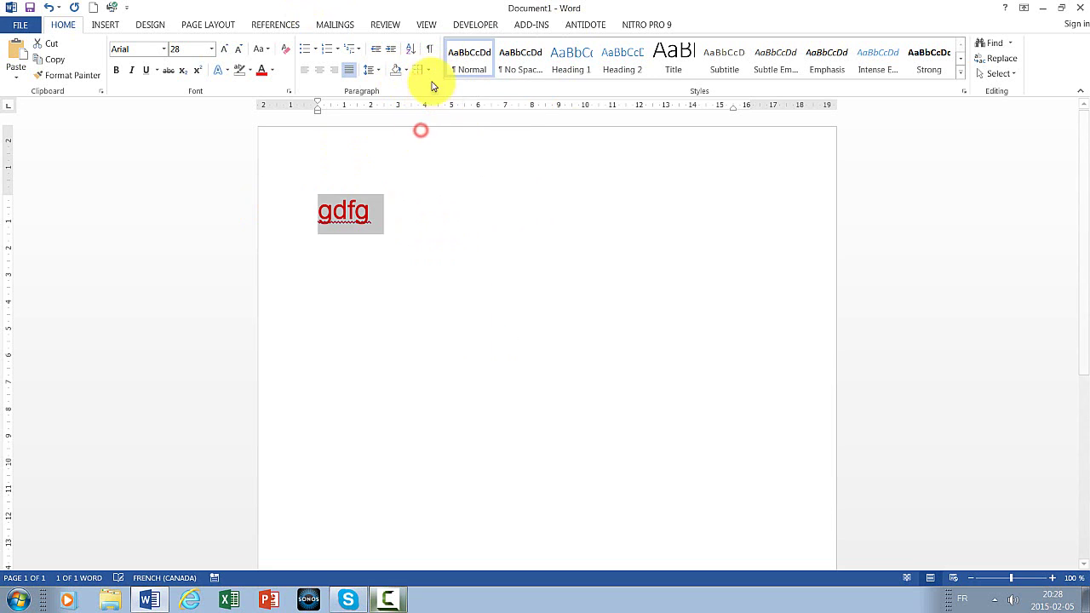
left_click(430, 75)
left_click(423, 118)
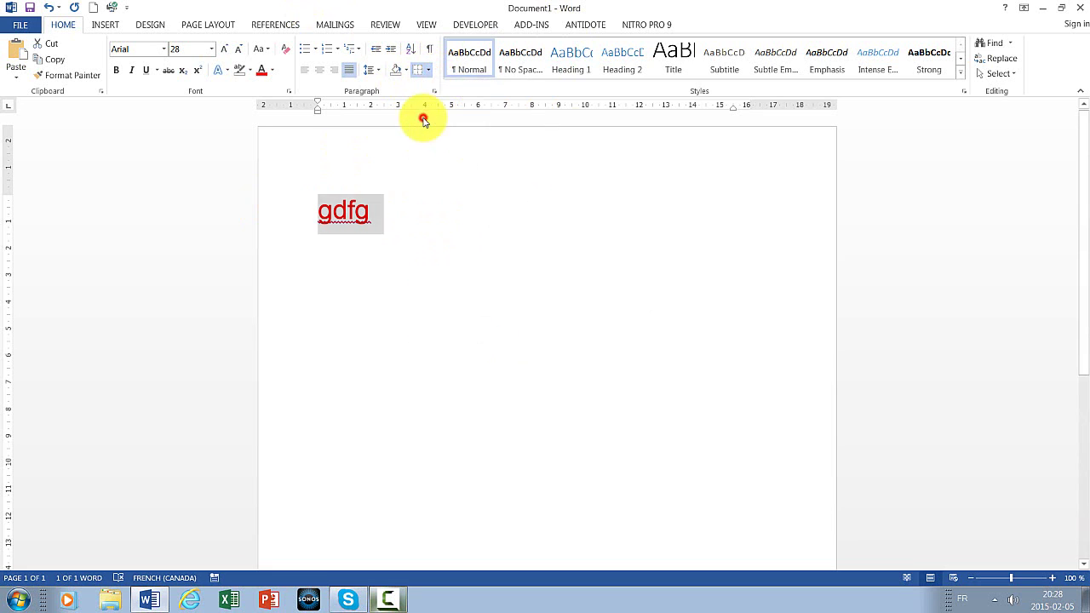
Try an inside horizontal line and a box border on gdfg, then reselect it.
left_click(429, 74)
left_click(449, 216)
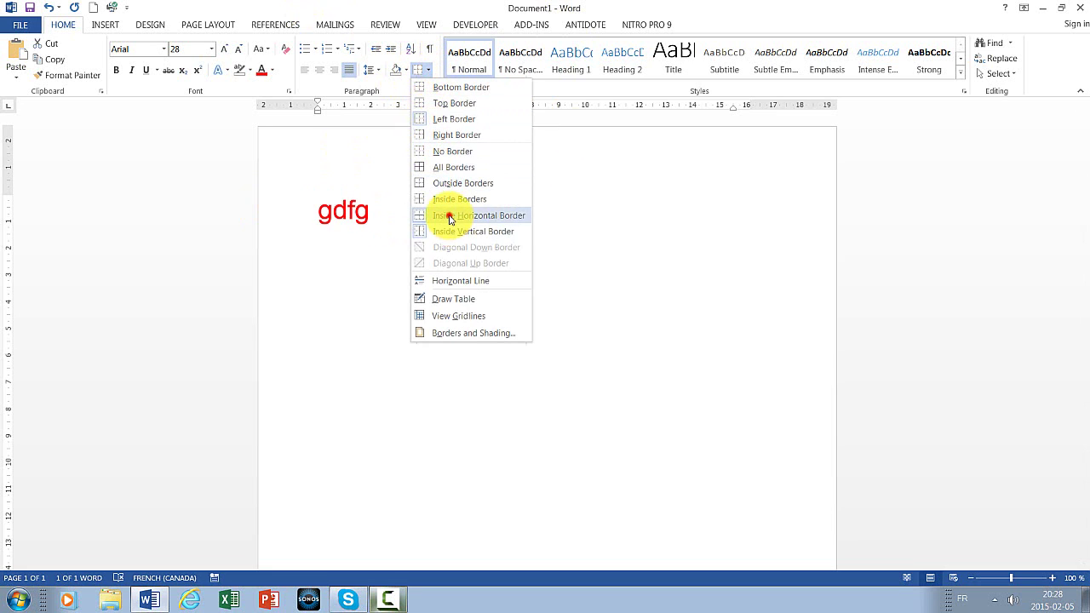
left_click(433, 80)
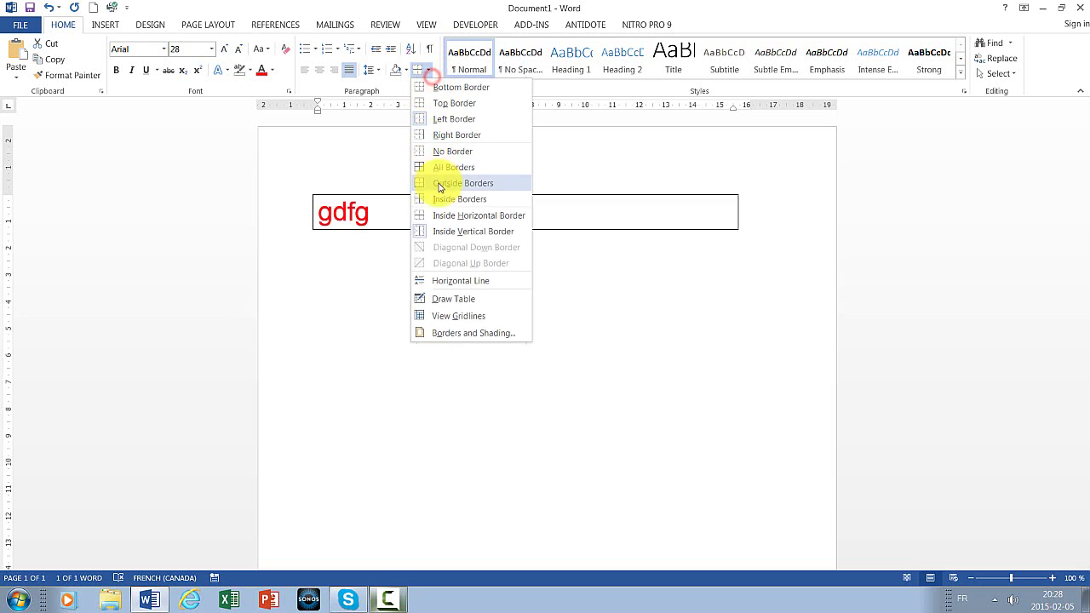
left_click(463, 230)
left_click(539, 279)
left_click_drag(436, 212, 304, 182)
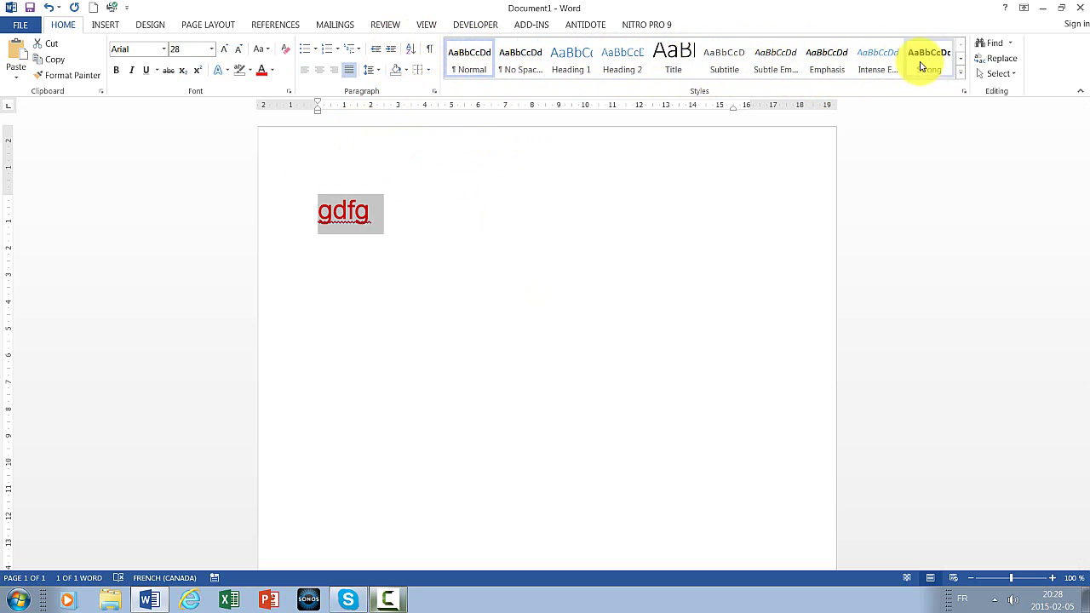
left_click(964, 79)
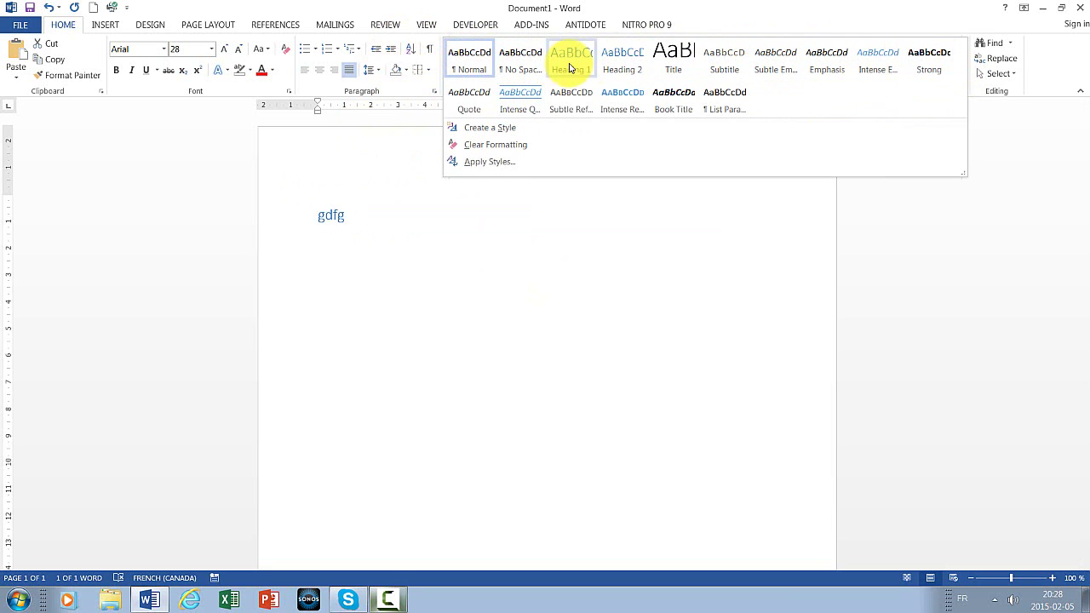
left_click(385, 213)
left_click_drag(382, 213, 316, 212)
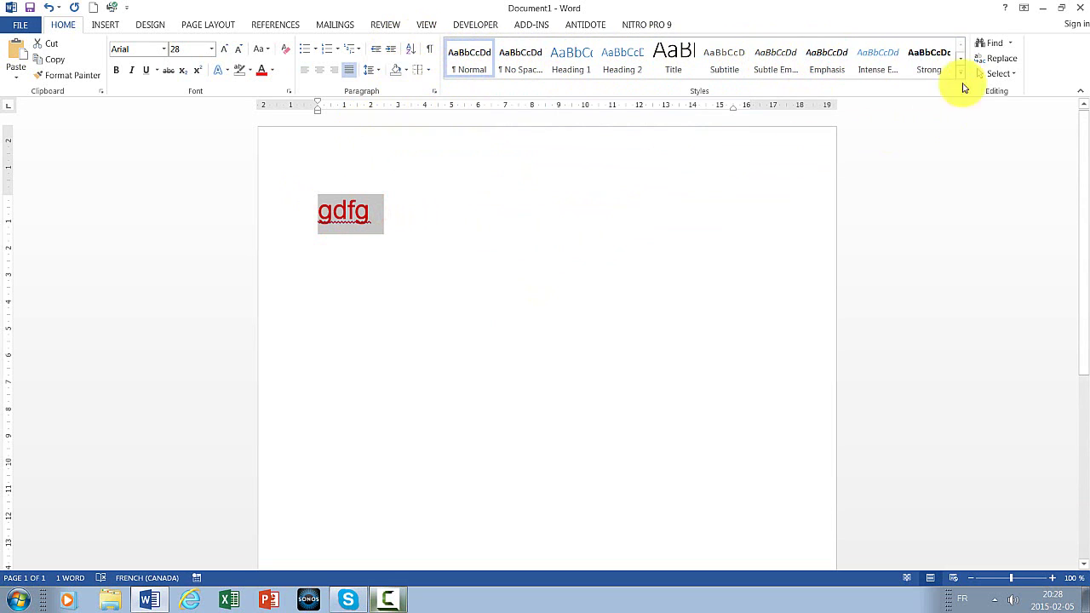
Find gdfg in the Navigation pane, showing its single highlighted match.
left_click(995, 52)
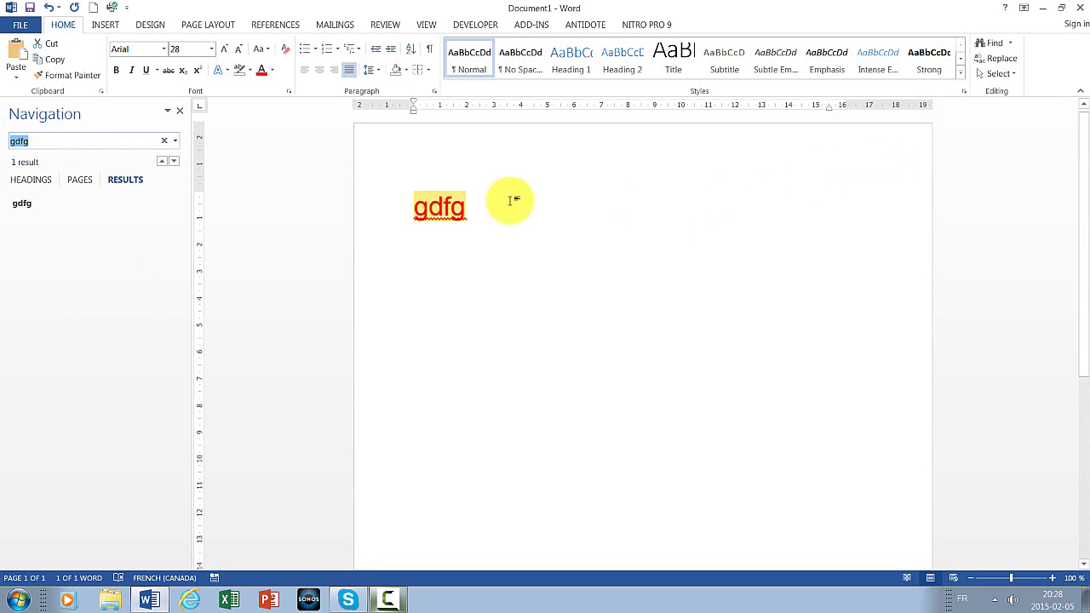
left_click(68, 143)
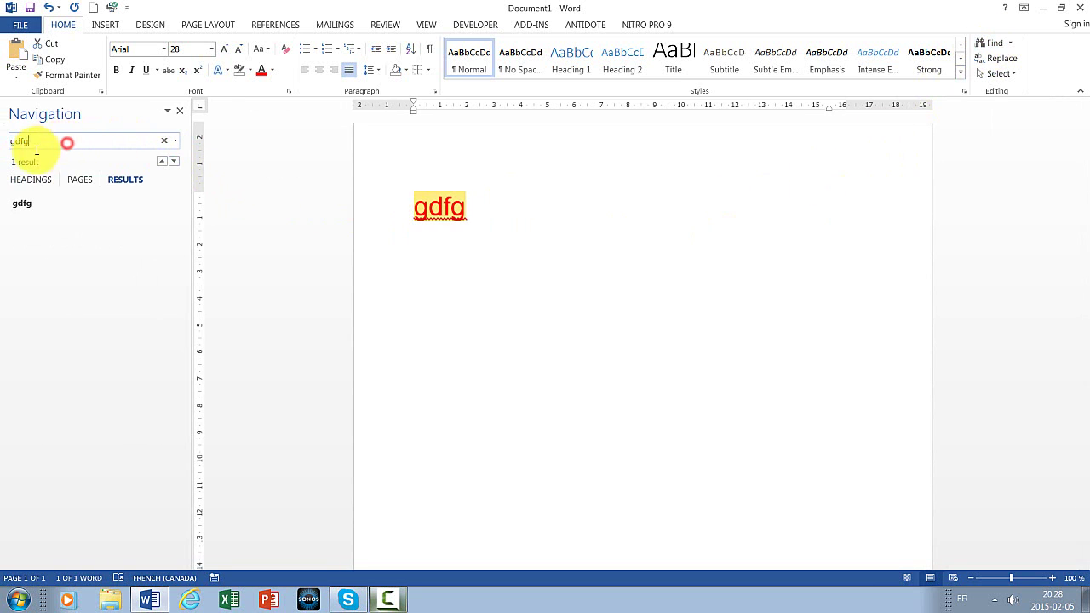
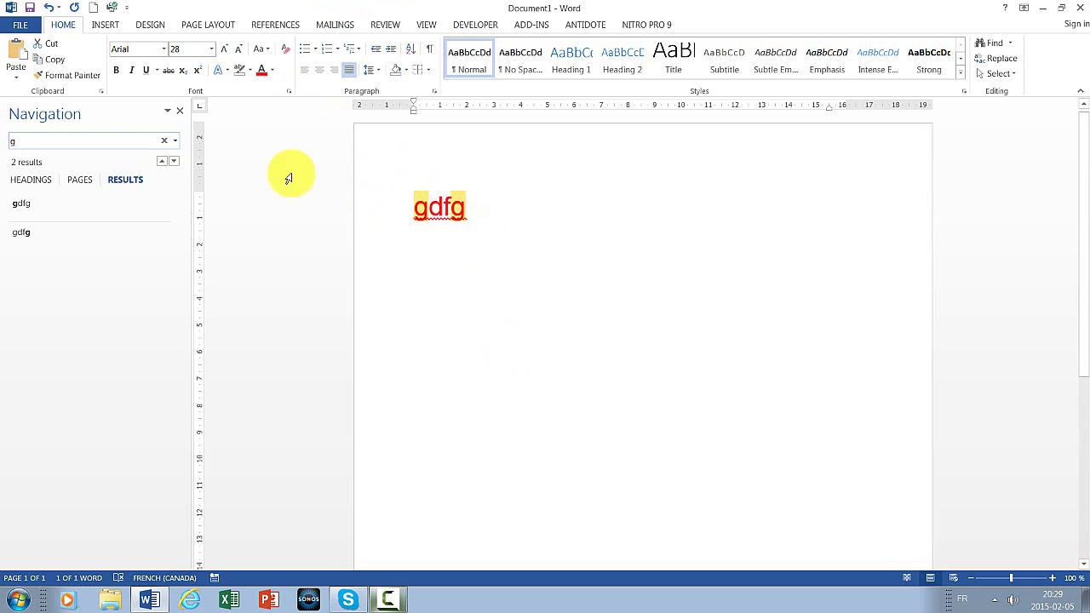
Clear the 'ad' search term from the Navigation search box.
left_click(39, 139)
type("x")
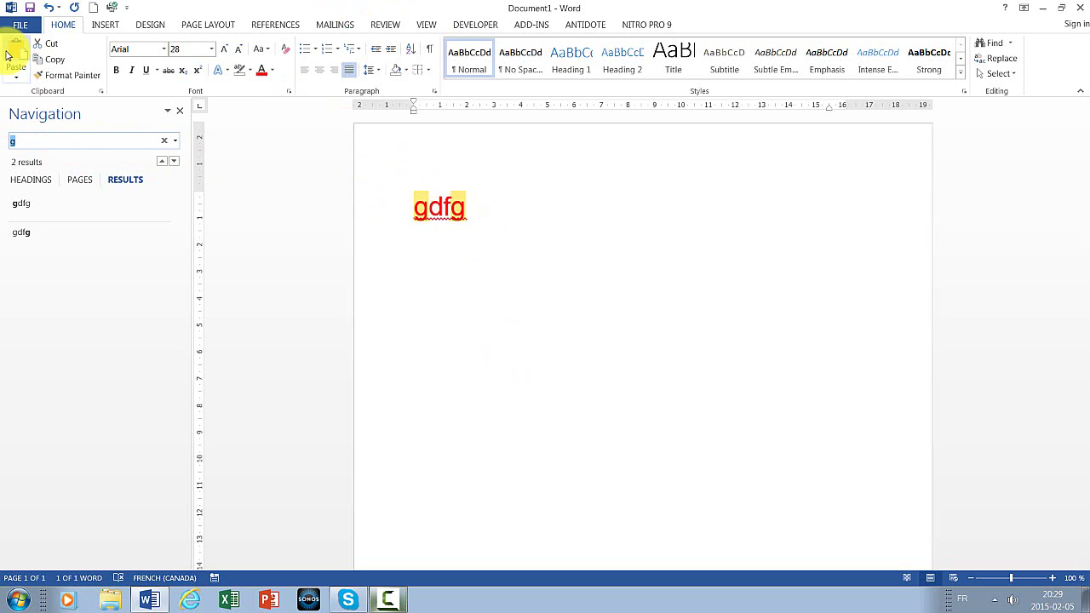
left_click(442, 216)
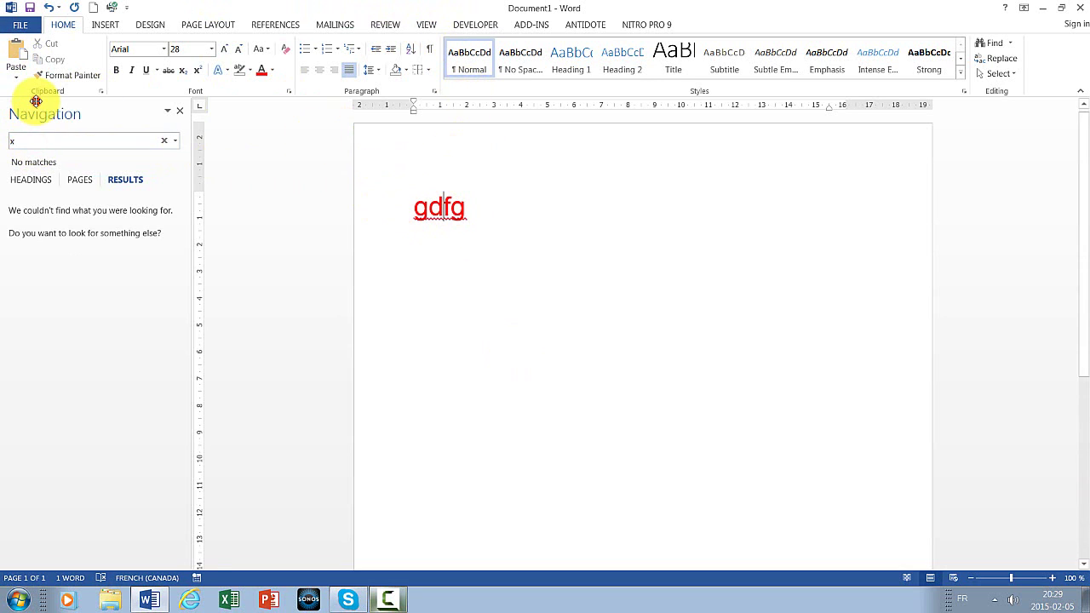
left_click(41, 145)
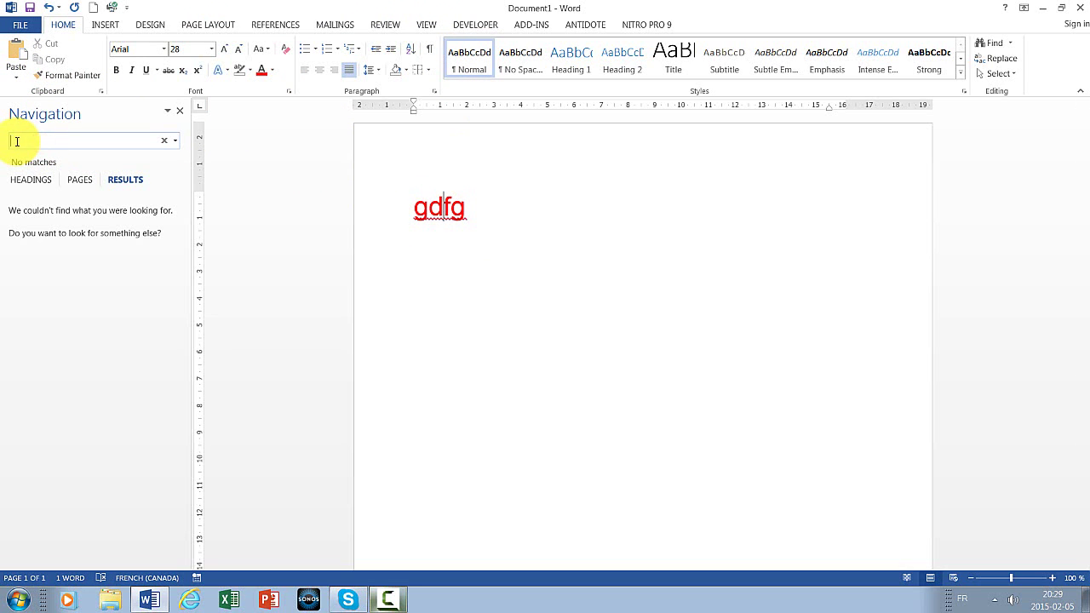
type("a")
type("d")
key("BackSpace")
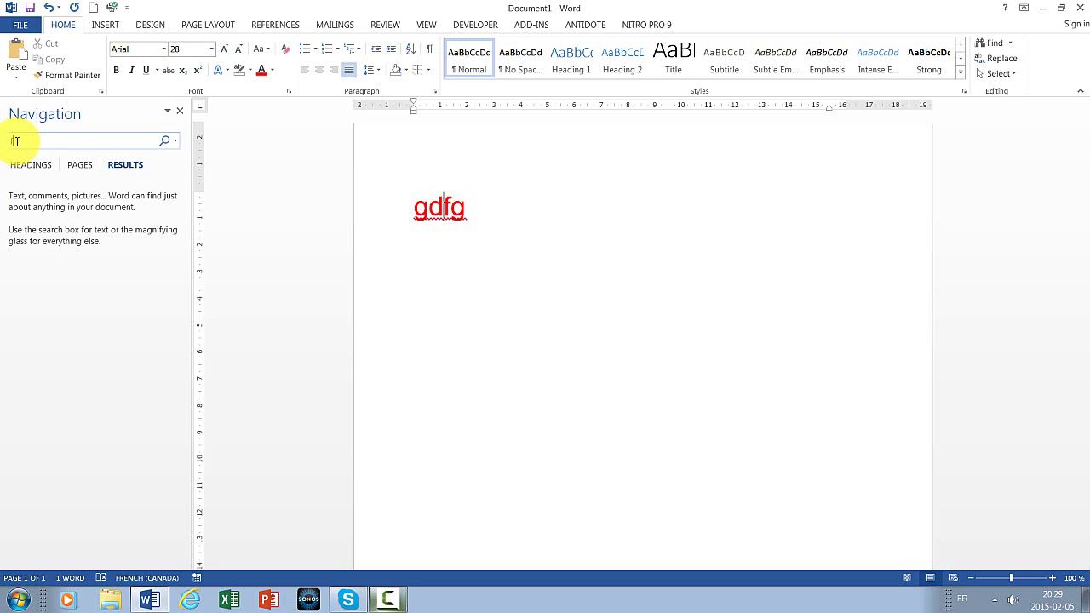
key("BackSpace")
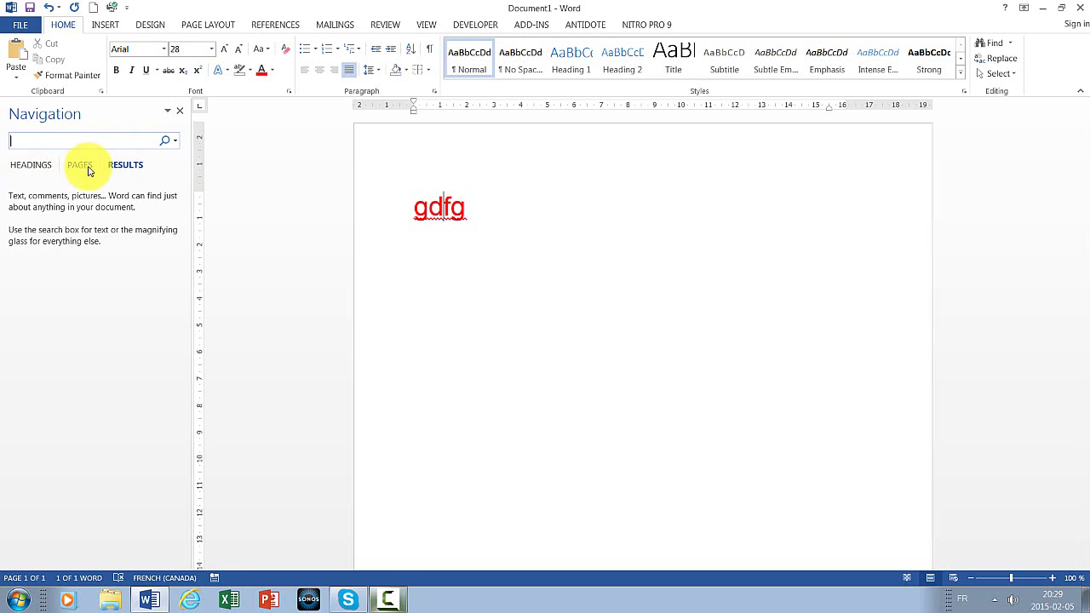
Switch between the Pages and Headings views, then close the Navigation pane.
left_click(83, 166)
left_click(41, 166)
left_click(86, 167)
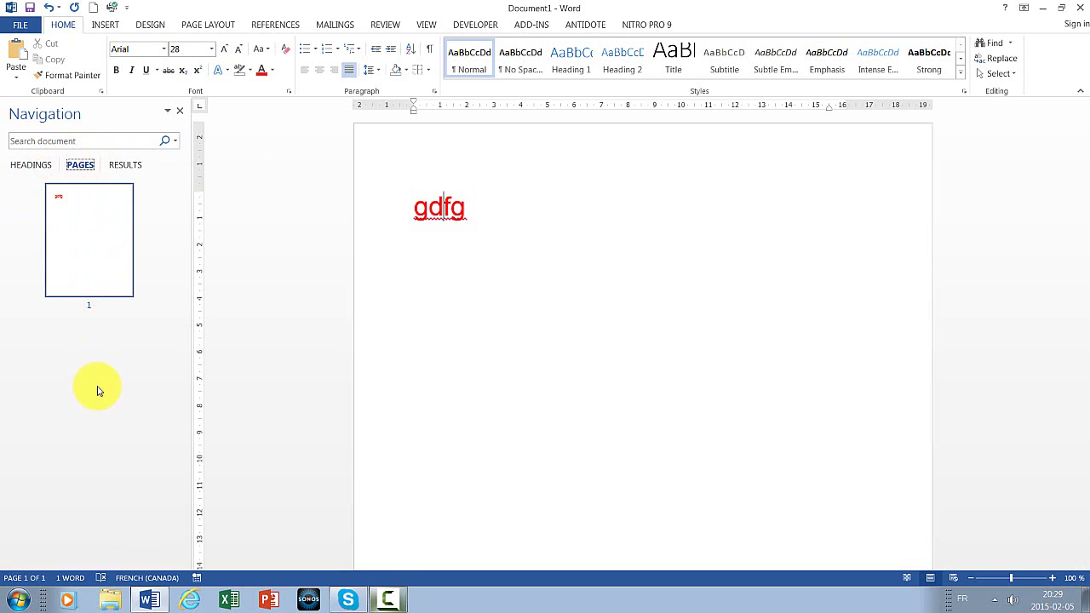
left_click(25, 165)
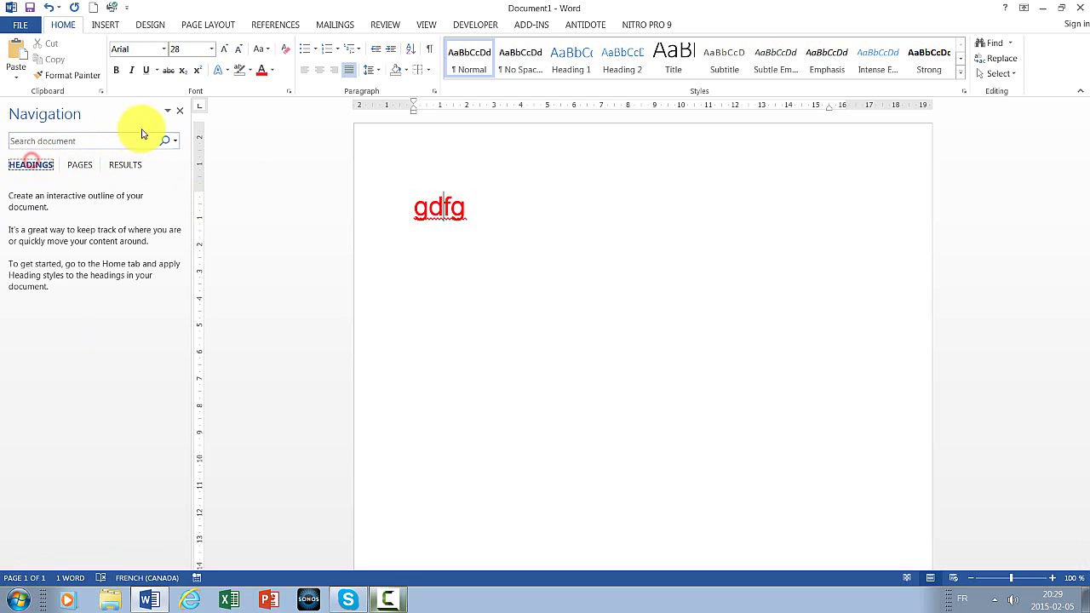
left_click(178, 113)
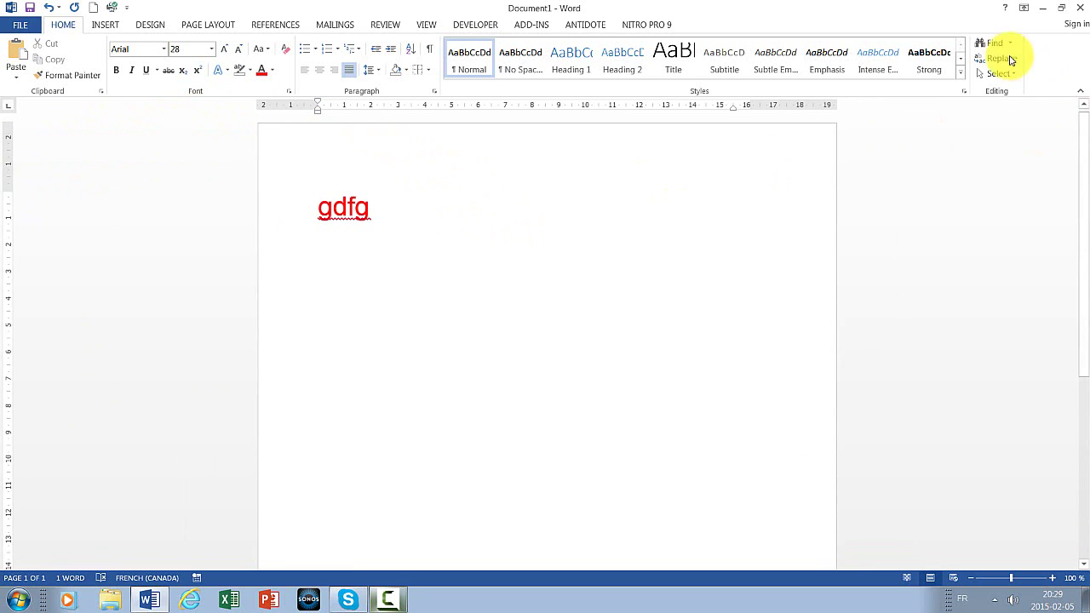
left_click(287, 214)
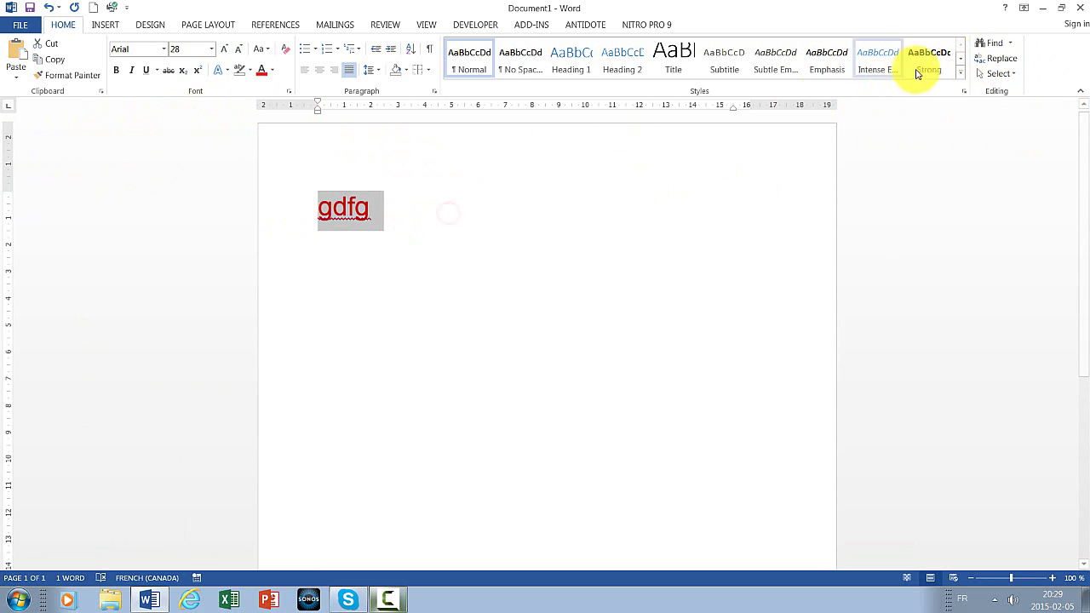
left_click(1012, 58)
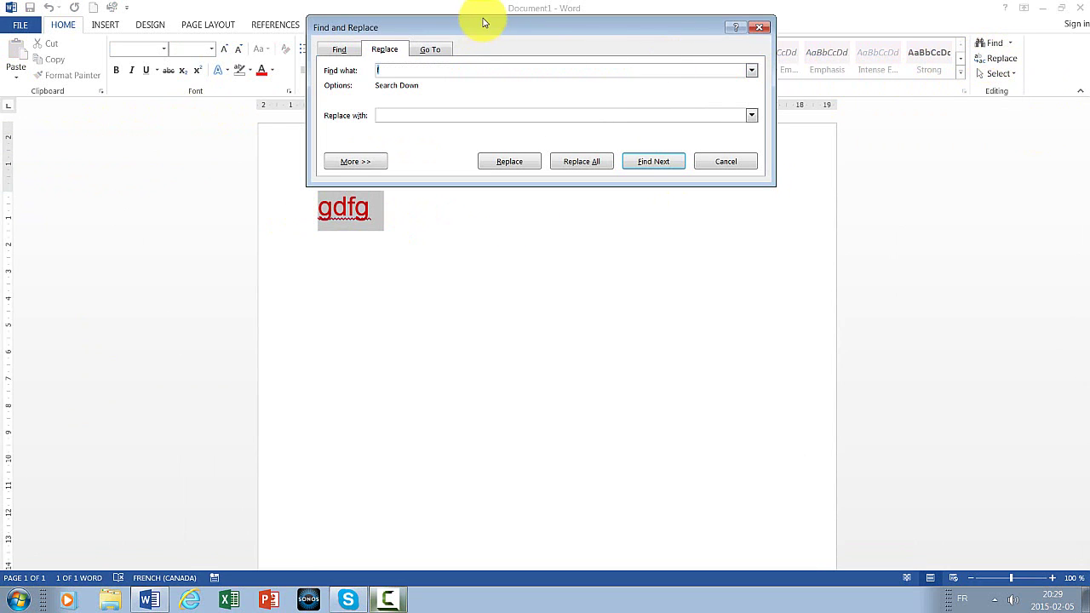
left_click_drag(486, 29, 464, 209)
left_click(317, 227)
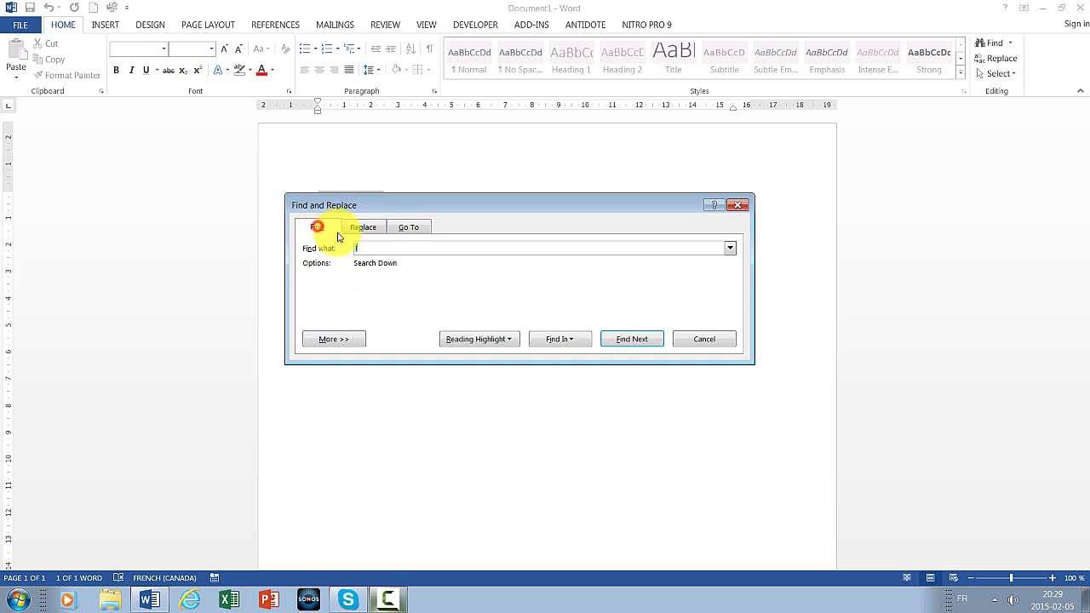
left_click(364, 227)
left_click(409, 227)
left_click(363, 227)
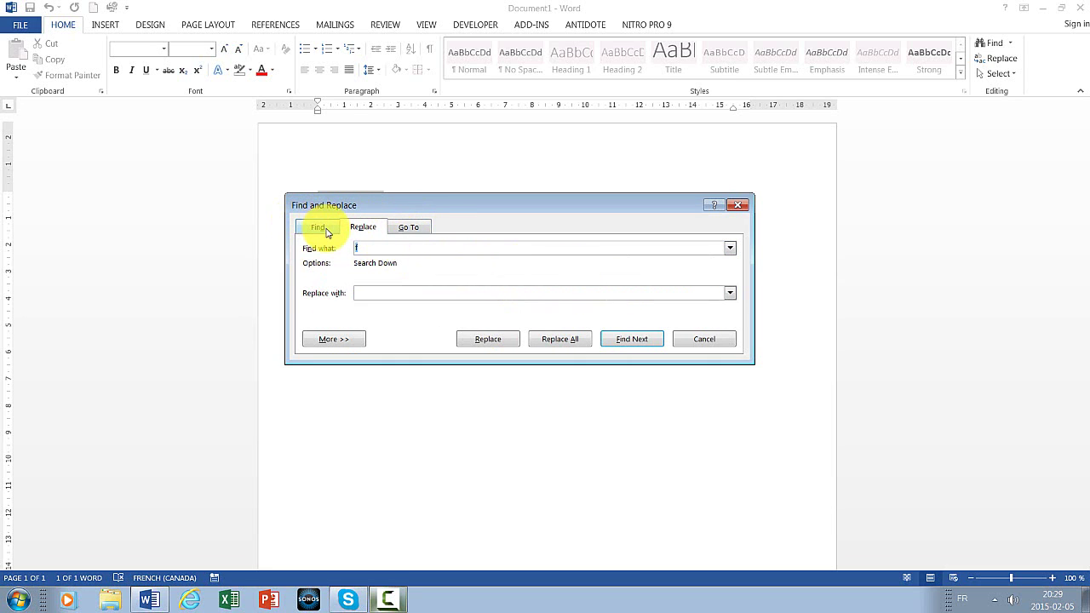
left_click(320, 227)
left_click(366, 227)
left_click(408, 227)
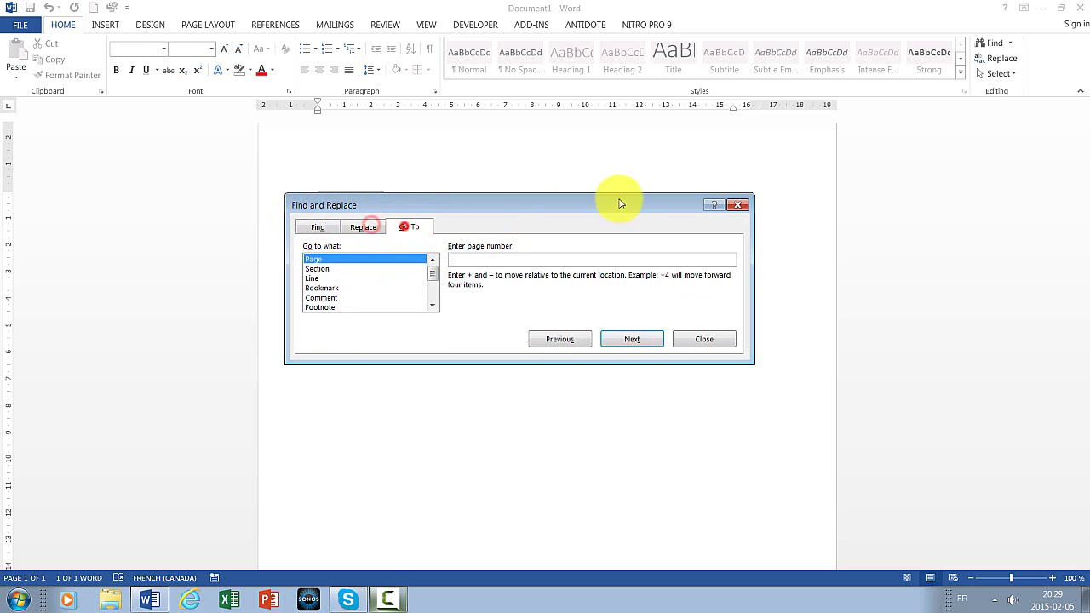
left_click(737, 205)
left_click_drag(438, 212, 305, 211)
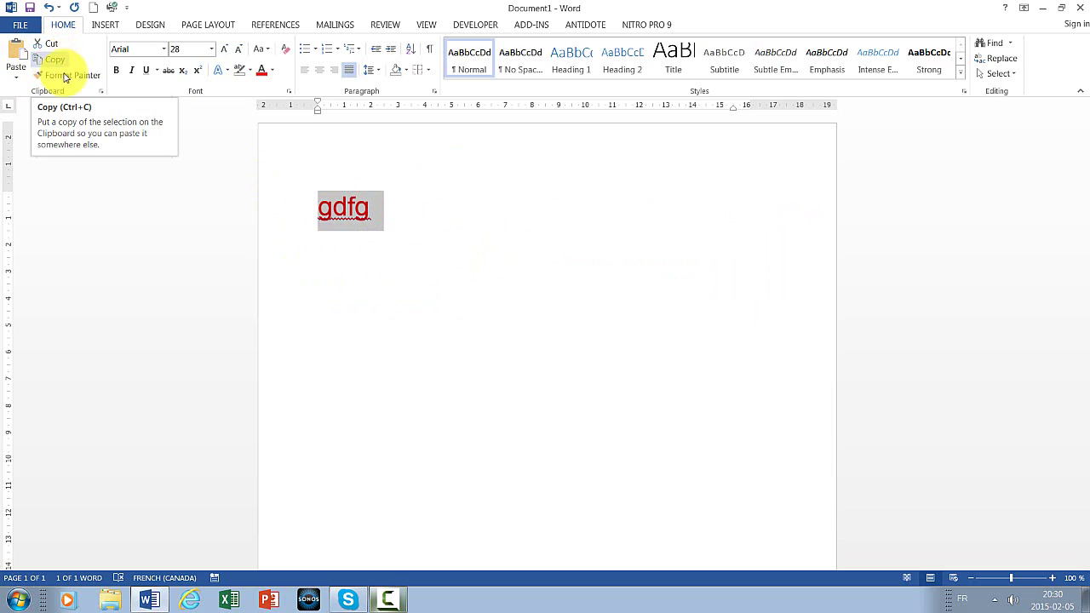
Dismiss the Paste options and launch Internet Explorer from the taskbar over the document.
left_click(58, 79)
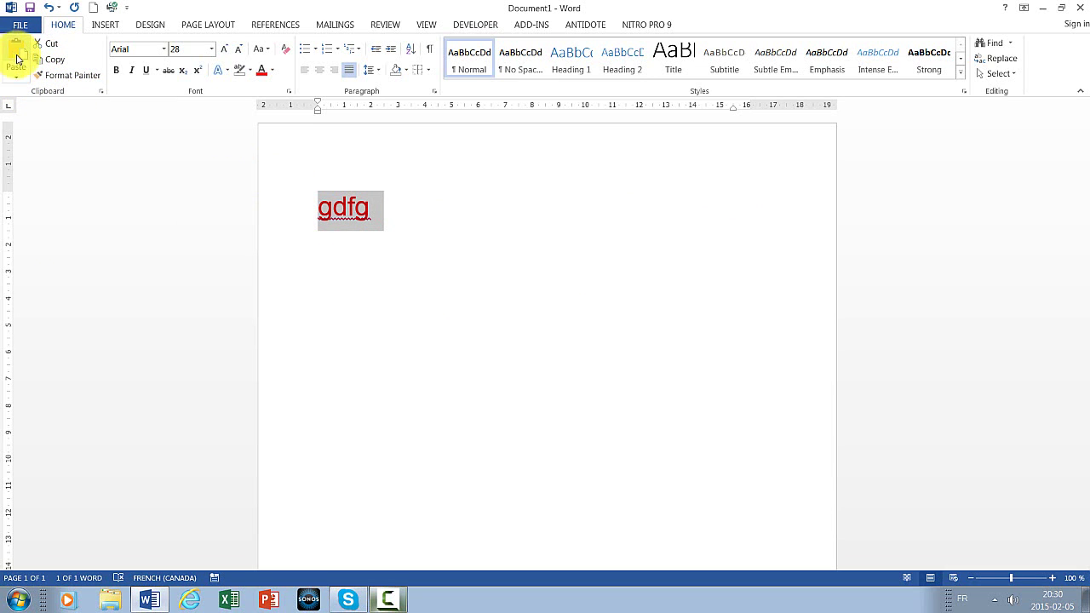
left_click(18, 76)
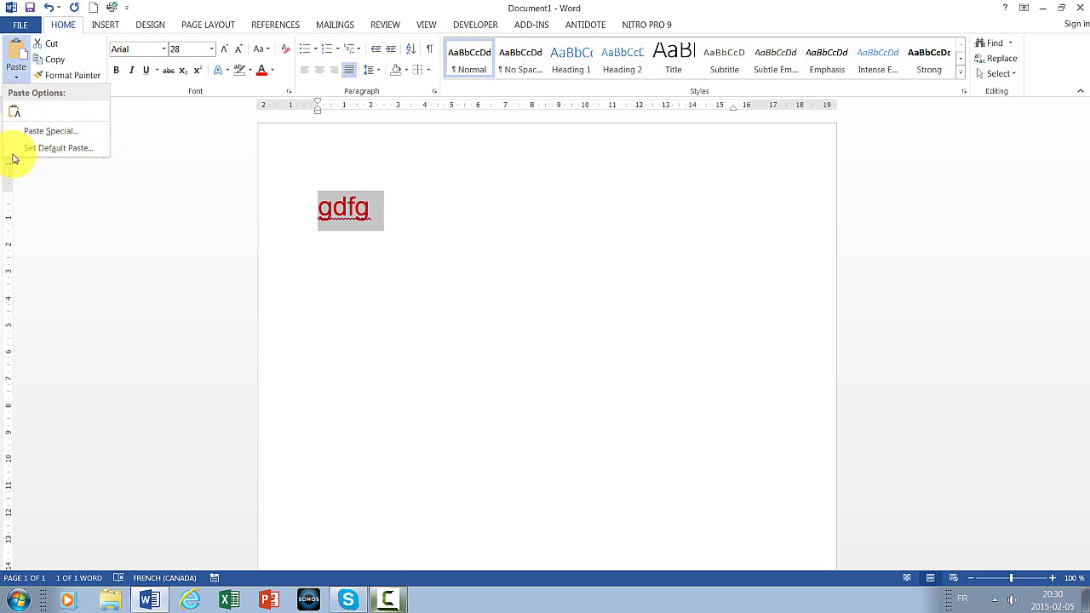
left_click(395, 236)
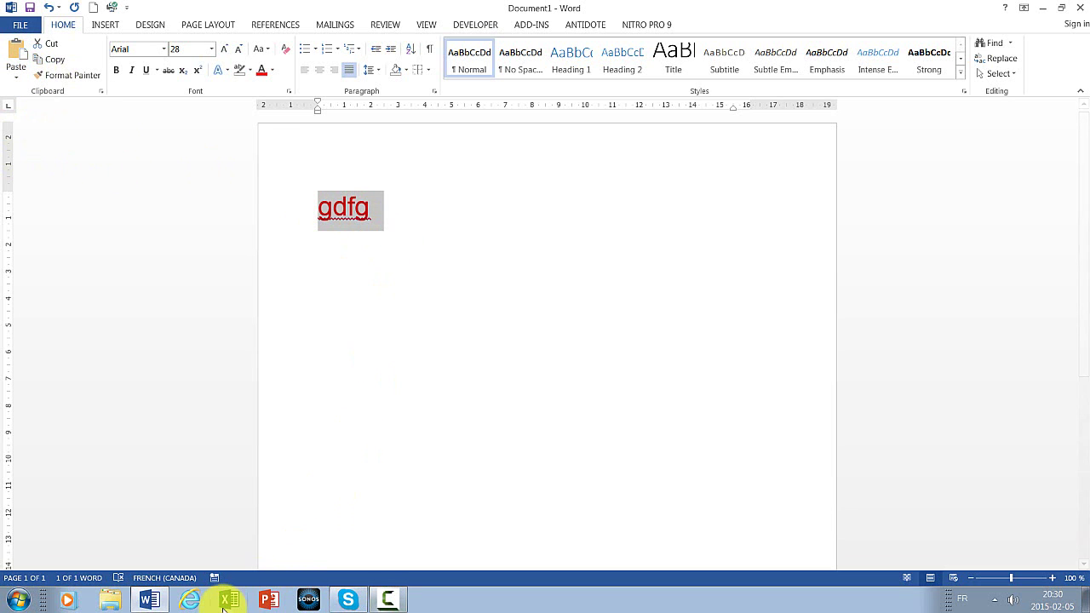
left_click(192, 601)
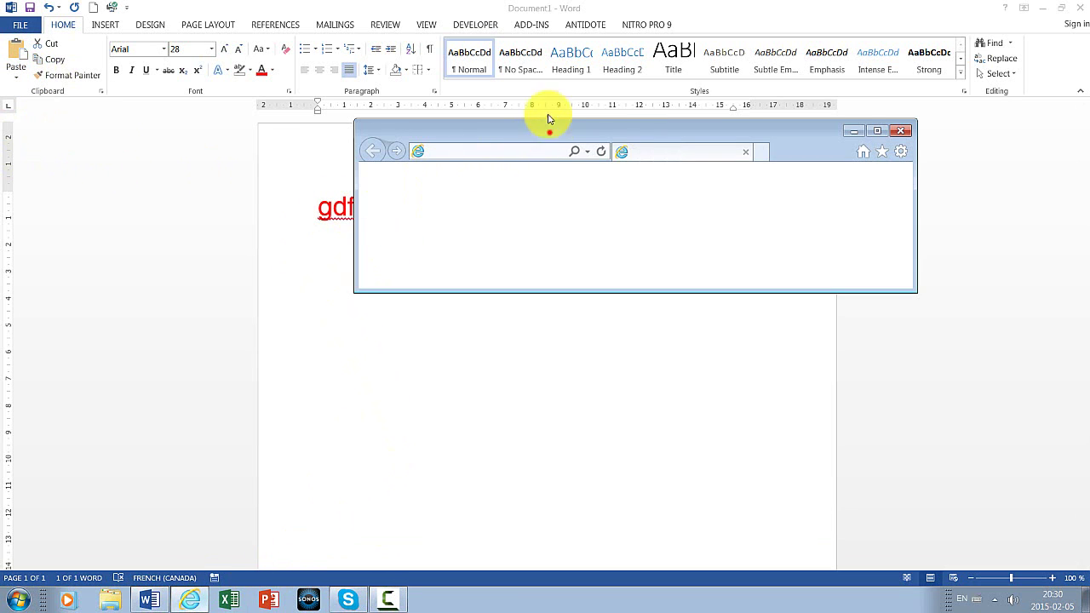
Search Google for 'google', switch to Images, and preview the paint-splash Google logo.
left_click_drag(550, 130, 501, 21)
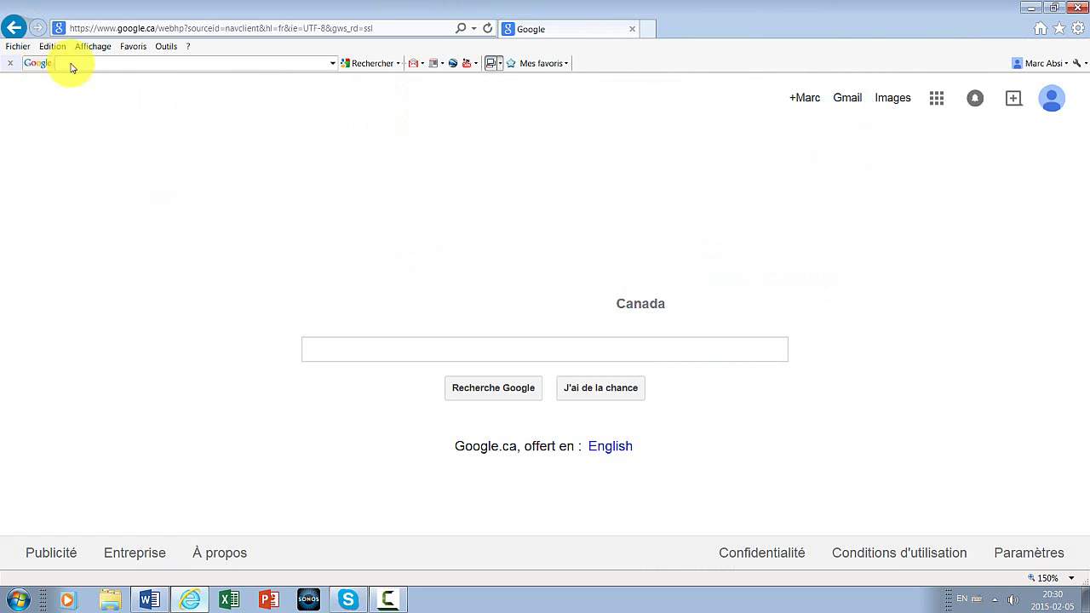
left_click(328, 346)
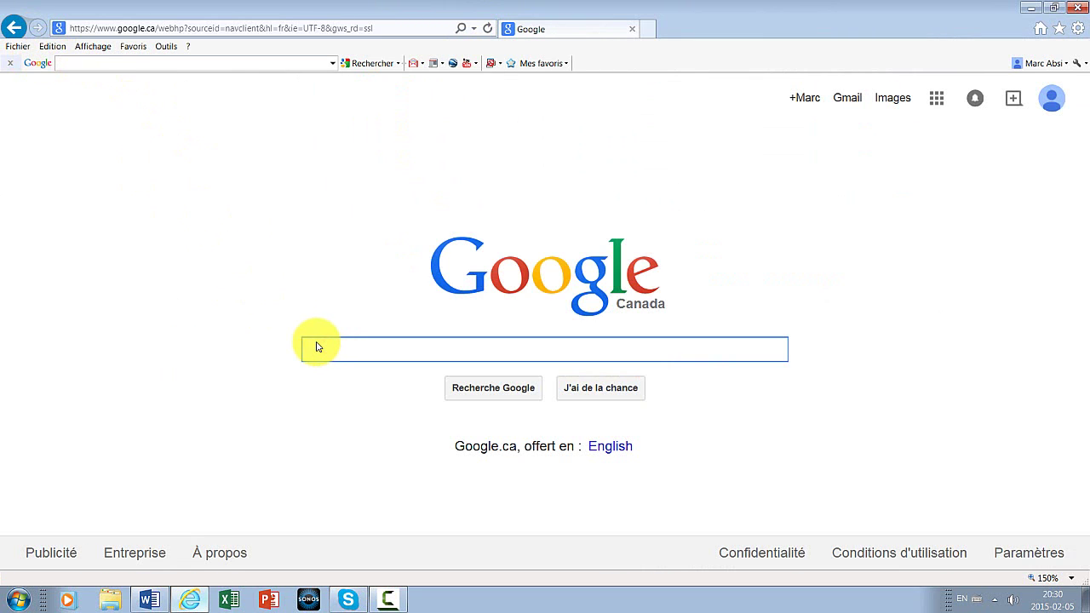
type("google")
key("Return")
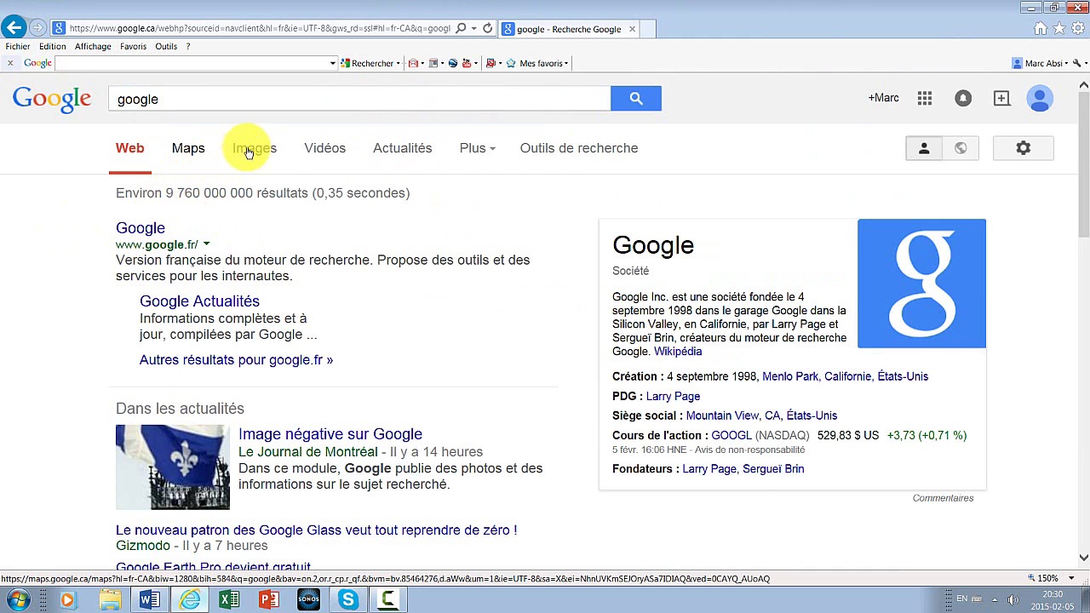
left_click(249, 152)
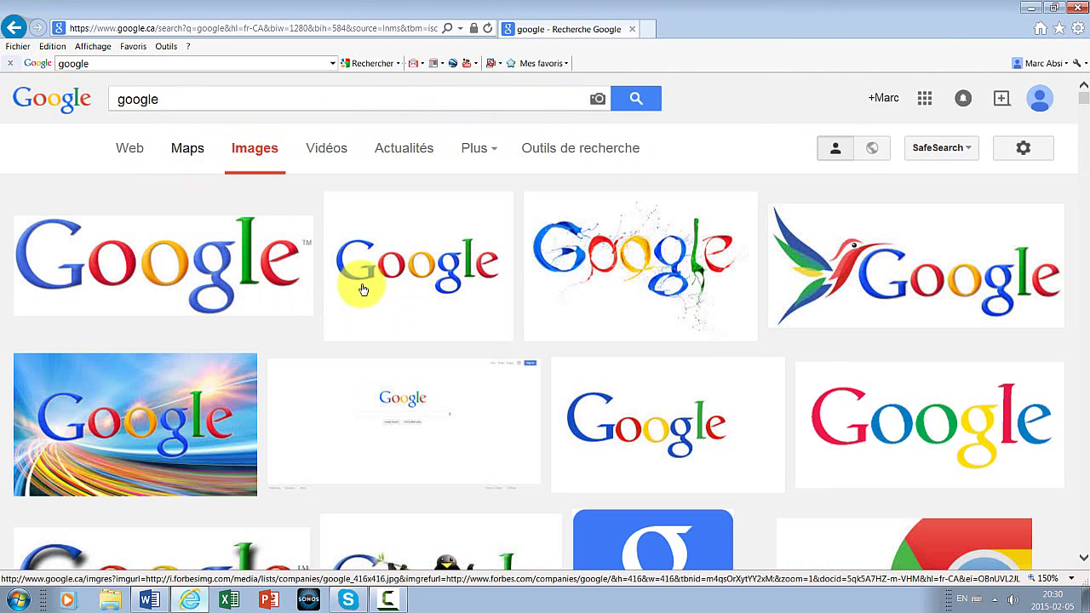
left_click(723, 244)
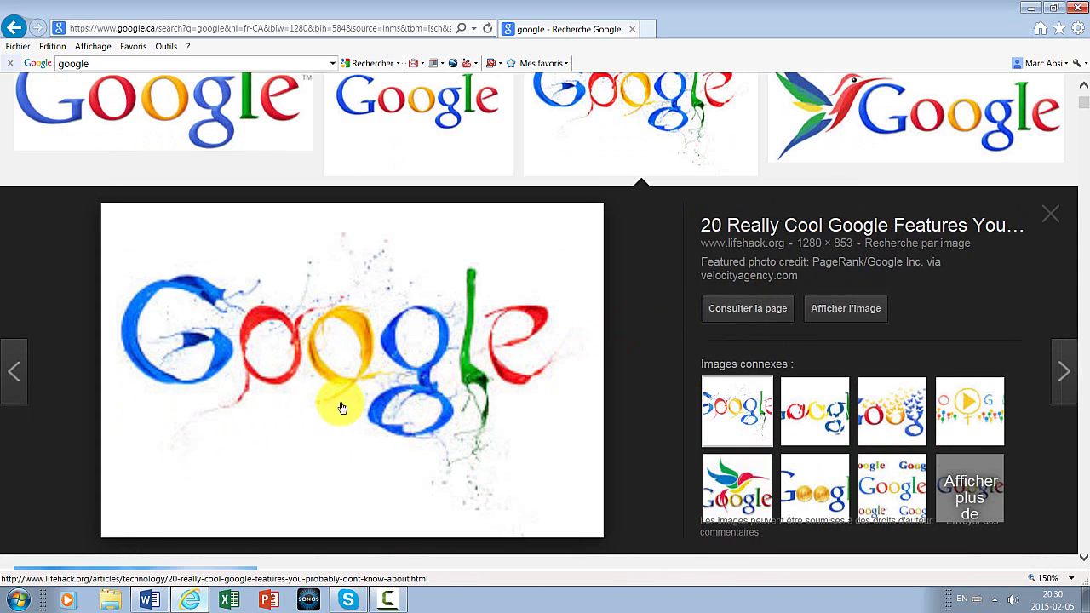
Copy the paint-splash Google logo, then right-click below gdfg in Word for paste choices.
left_click(159, 603)
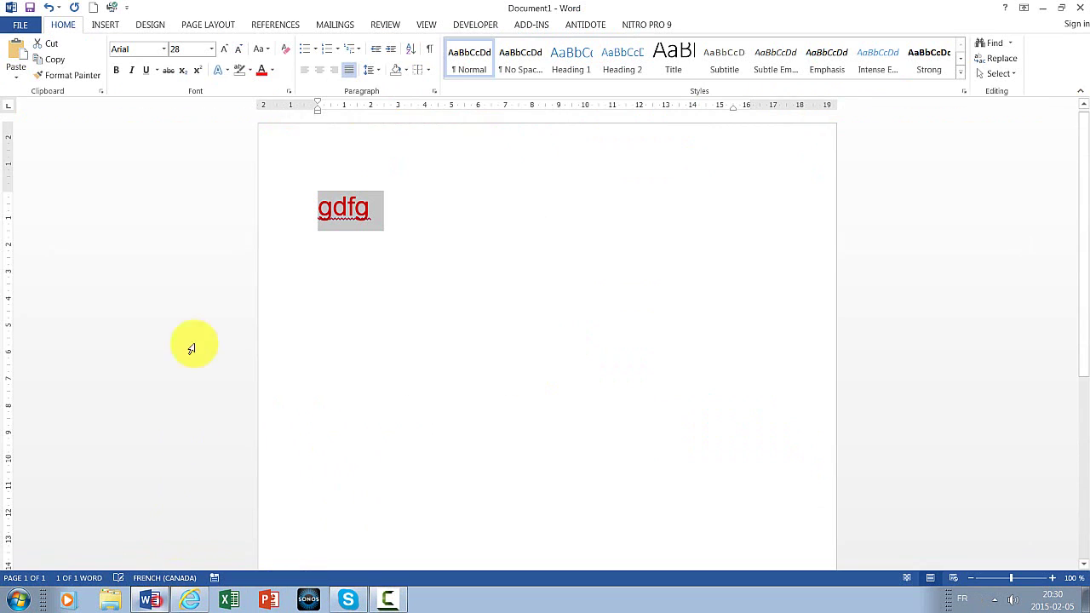
left_click(443, 231)
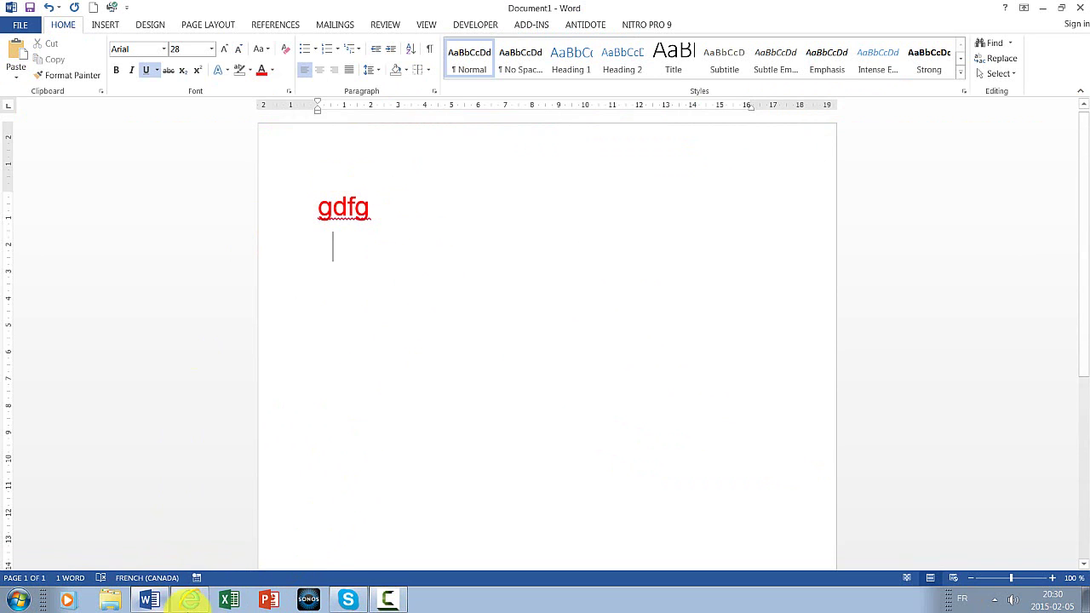
left_click(192, 601)
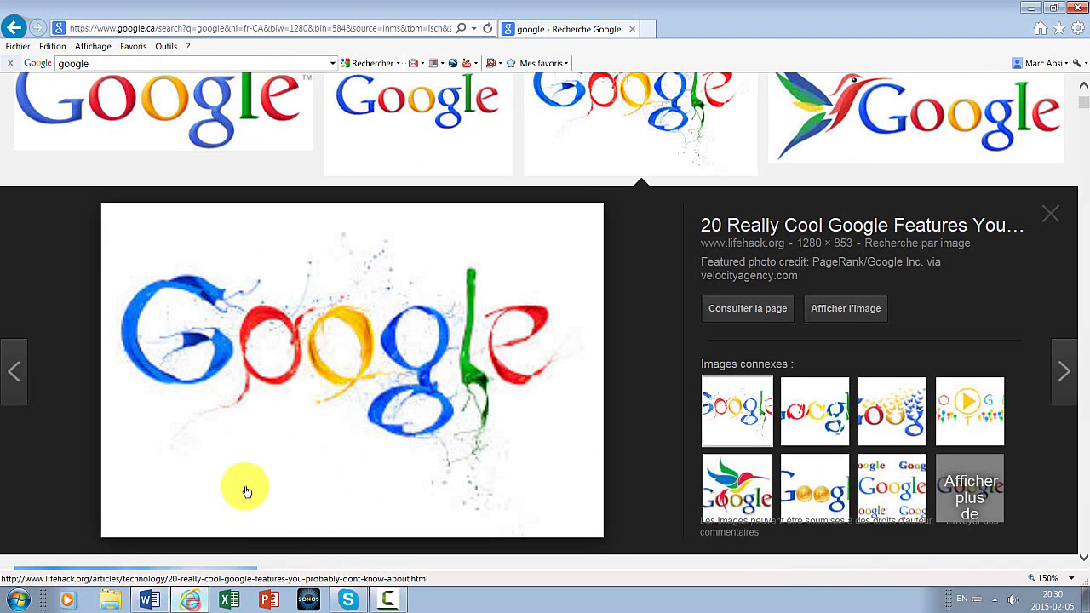
right_click(352, 393)
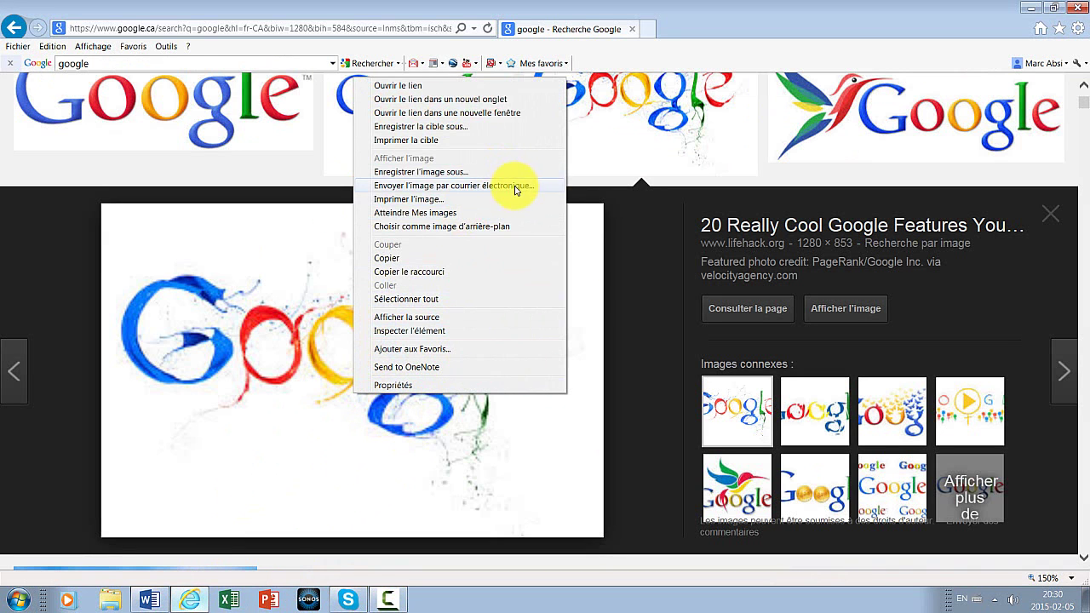
left_click(271, 429)
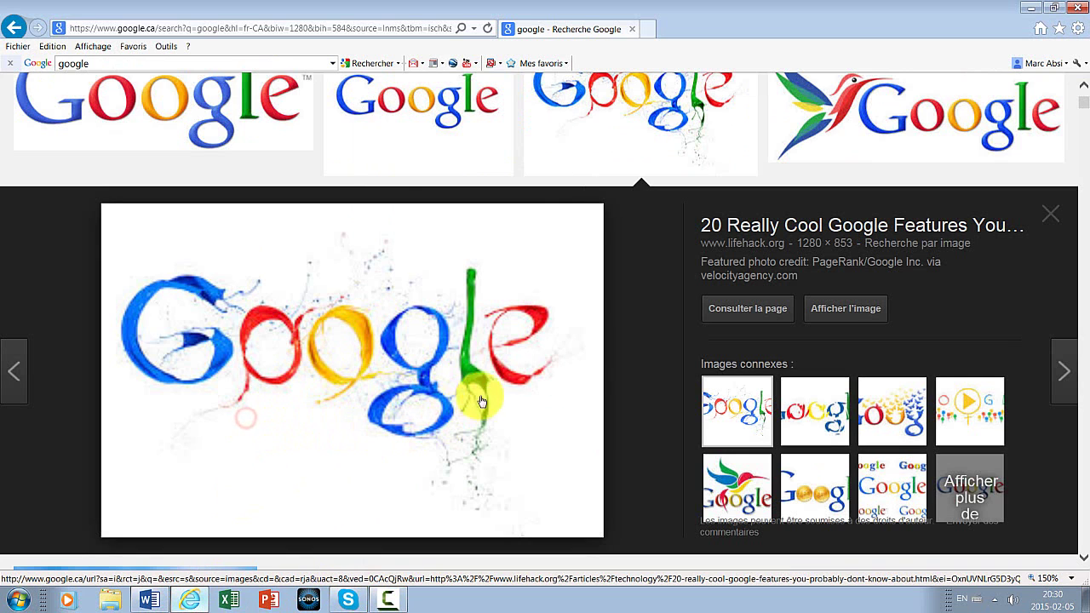
right_click(317, 341)
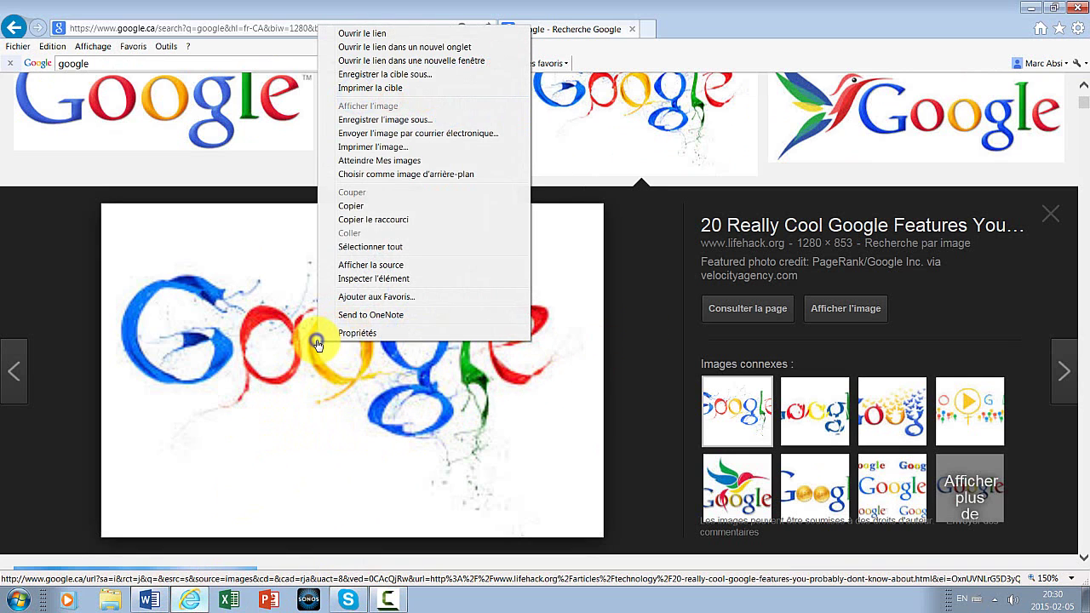
left_click(368, 206)
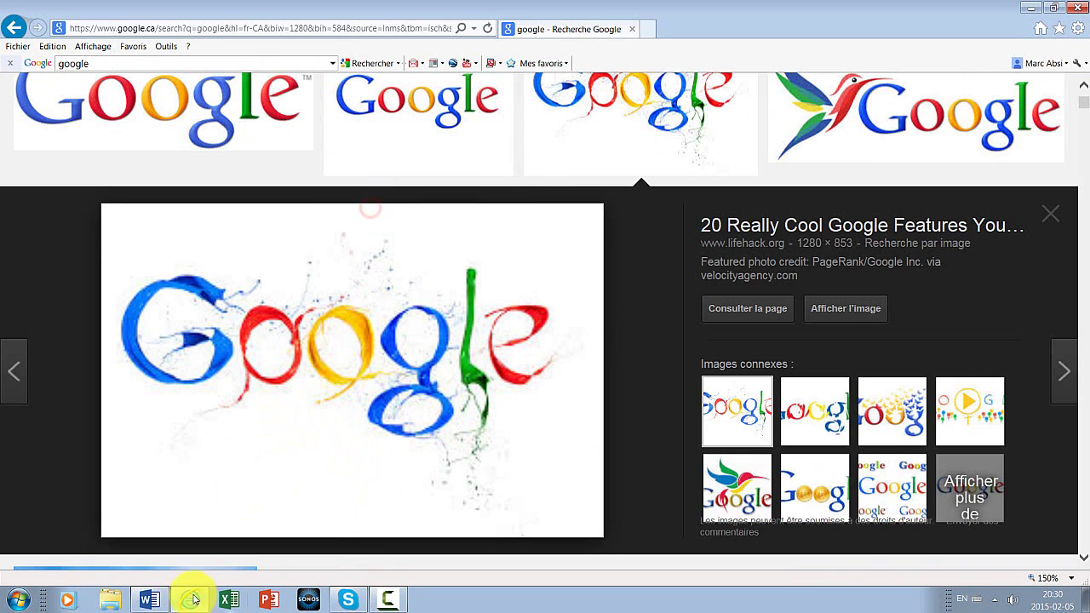
left_click(166, 600)
right_click(384, 246)
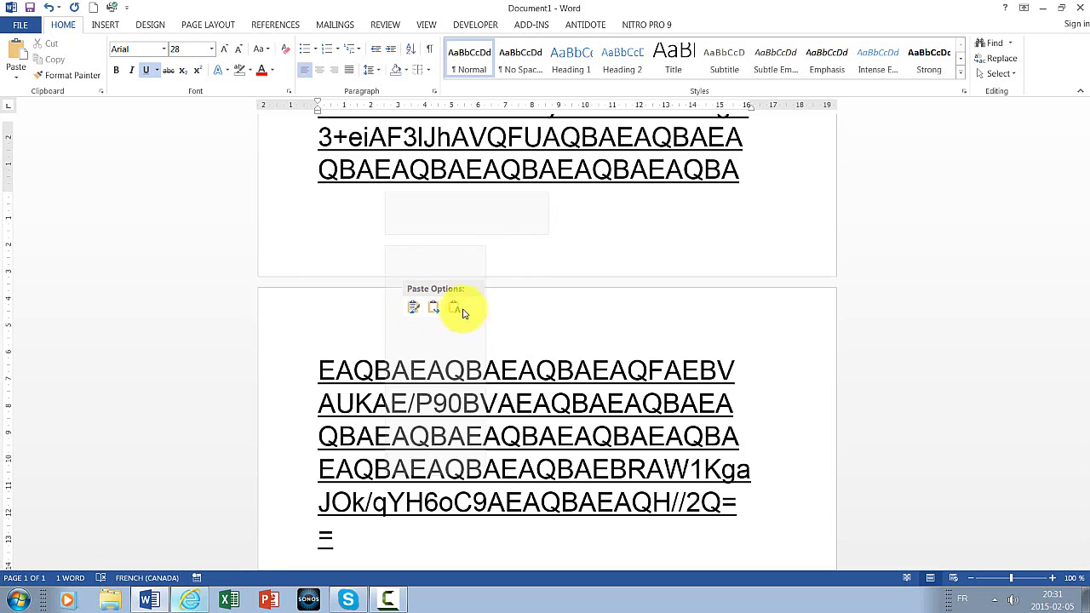
left_click(415, 311)
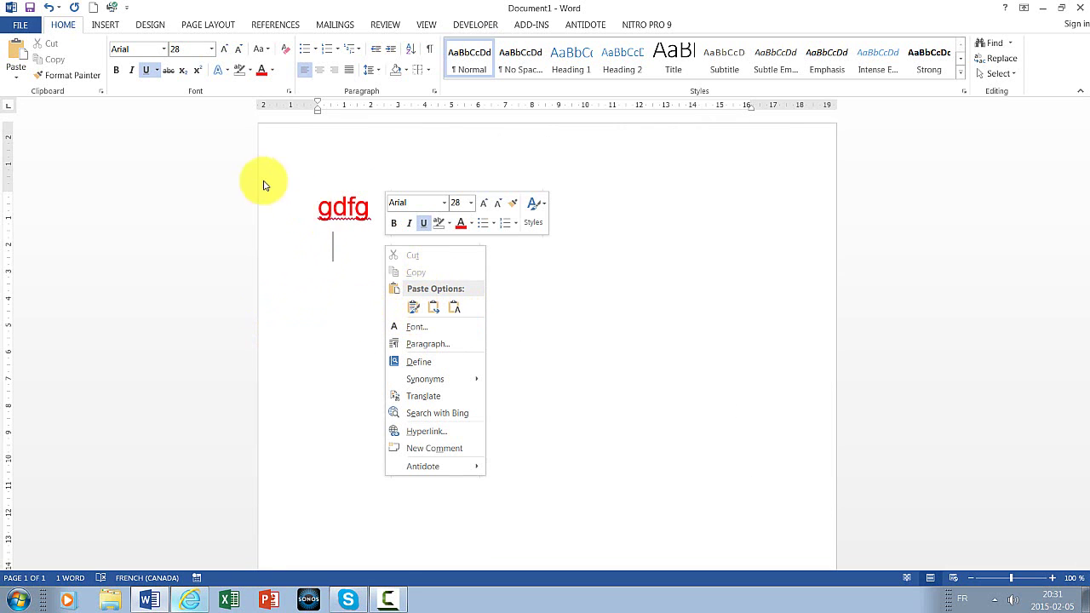
left_click(419, 312)
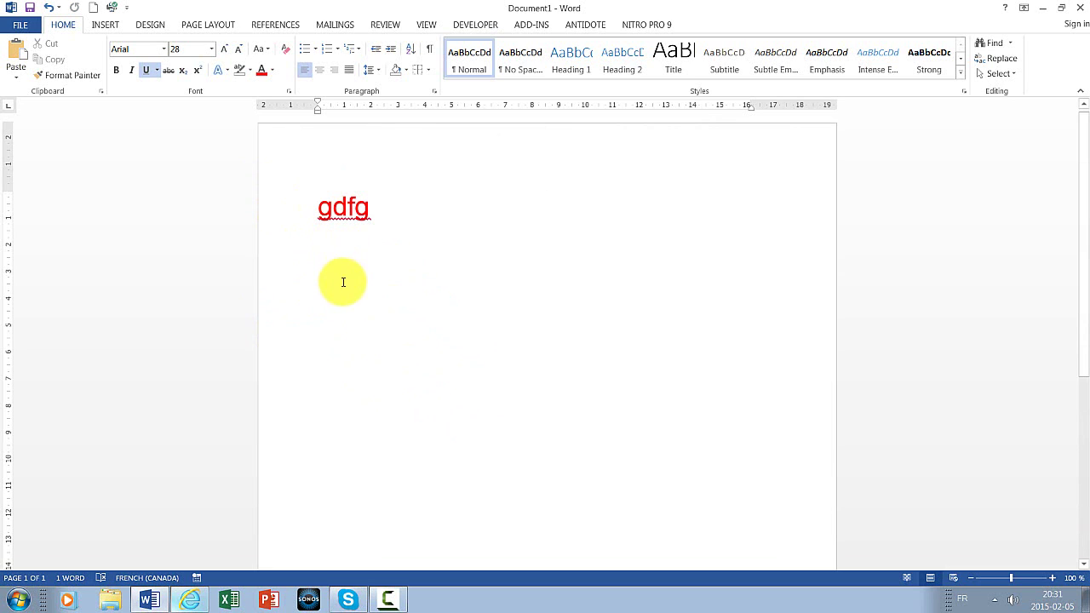
right_click(346, 256)
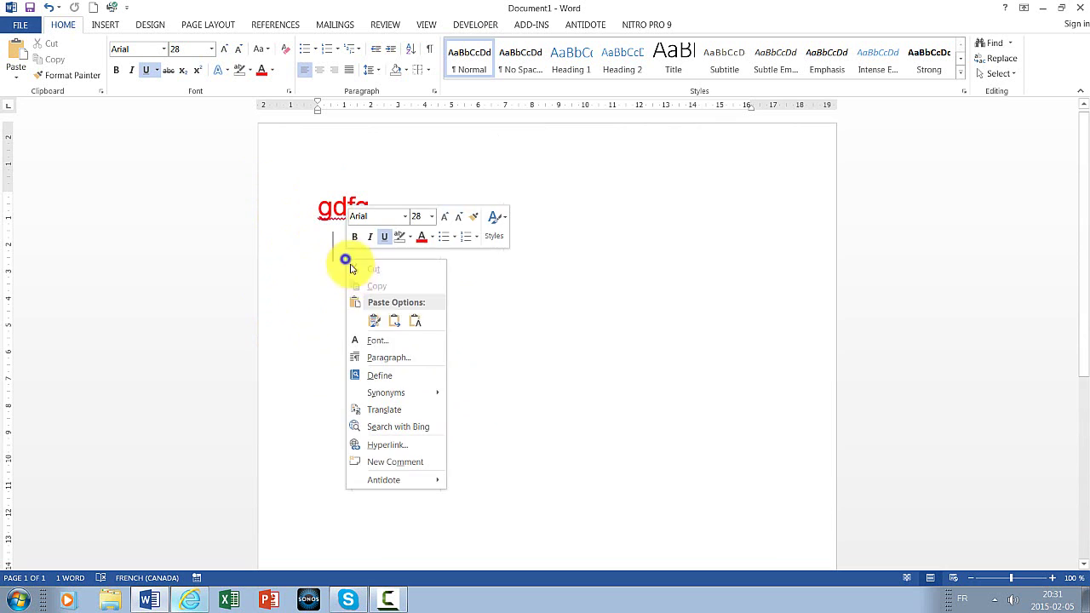
left_click(394, 320)
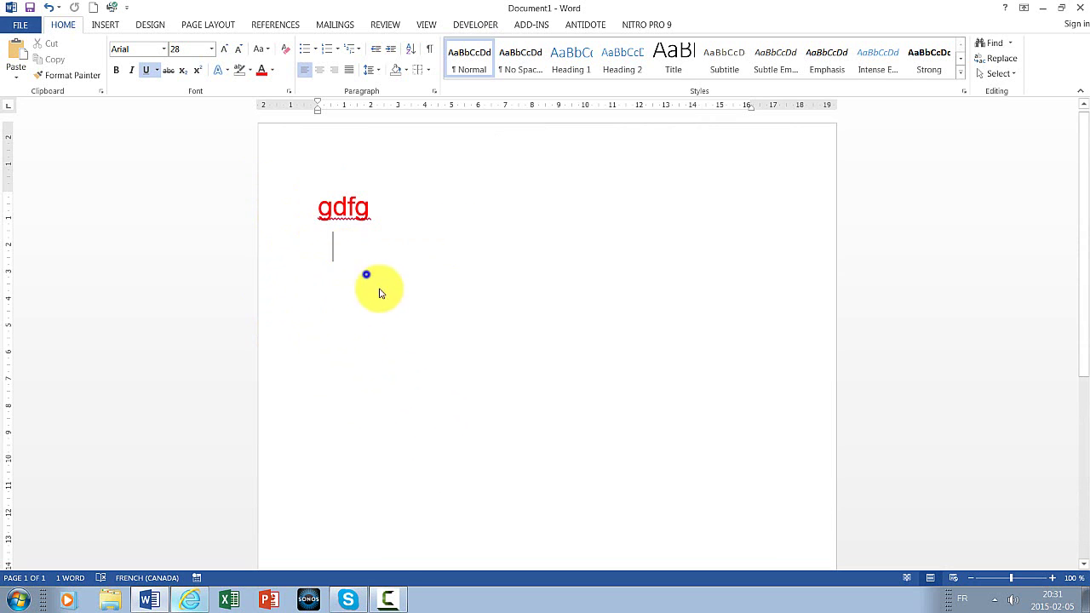
right_click(365, 276)
left_click(423, 333)
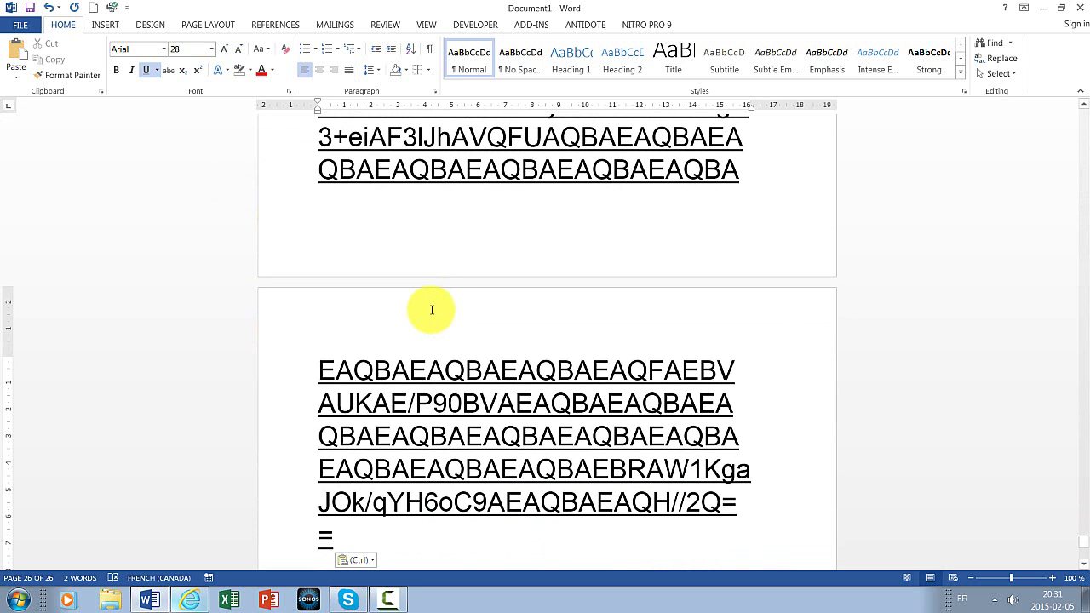
key("ctrl+z")
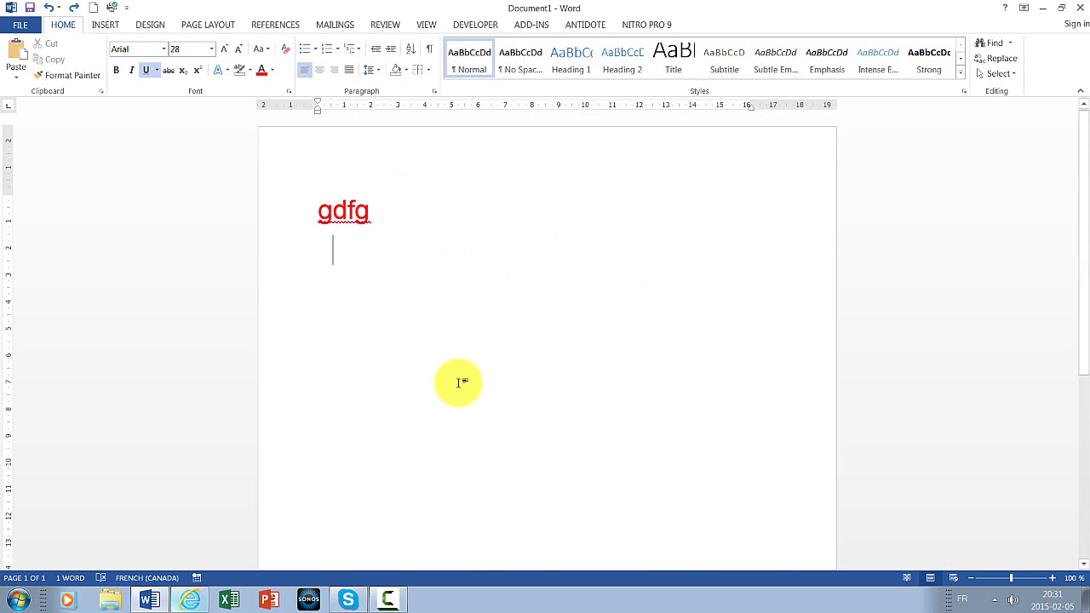
Paste the clipboard via Paste Special as Unformatted Text, then undo that paste.
left_click(17, 79)
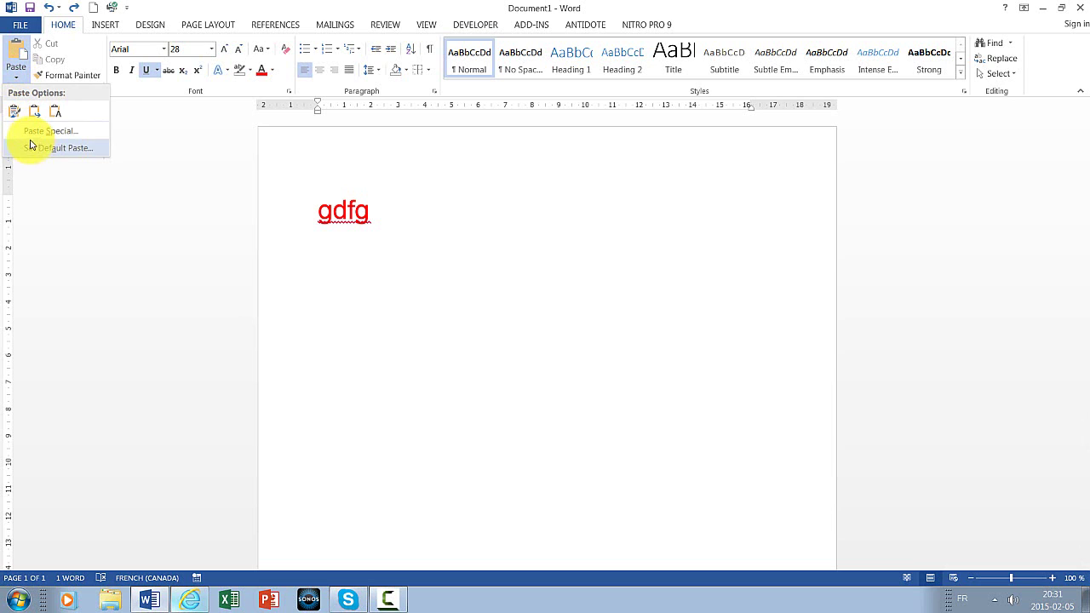
left_click(58, 137)
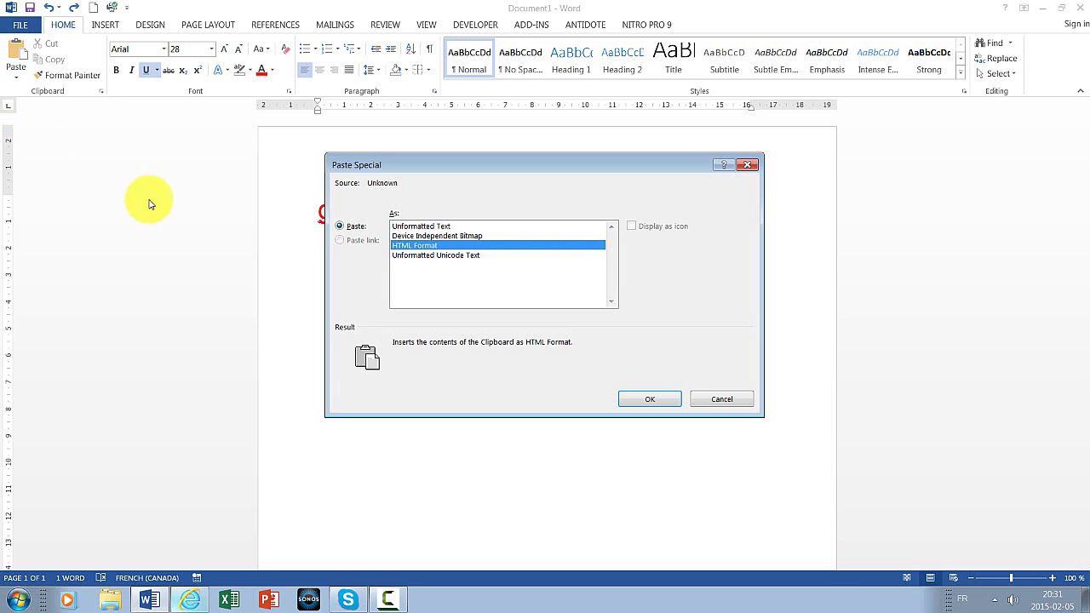
left_click(423, 228)
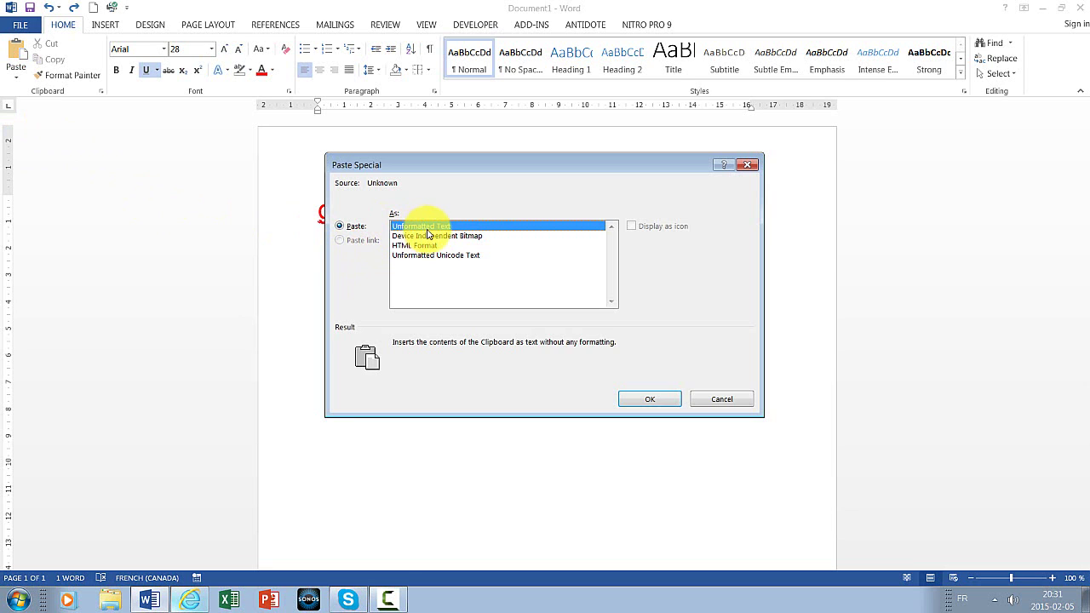
left_click(433, 235)
left_click(445, 248)
left_click(445, 236)
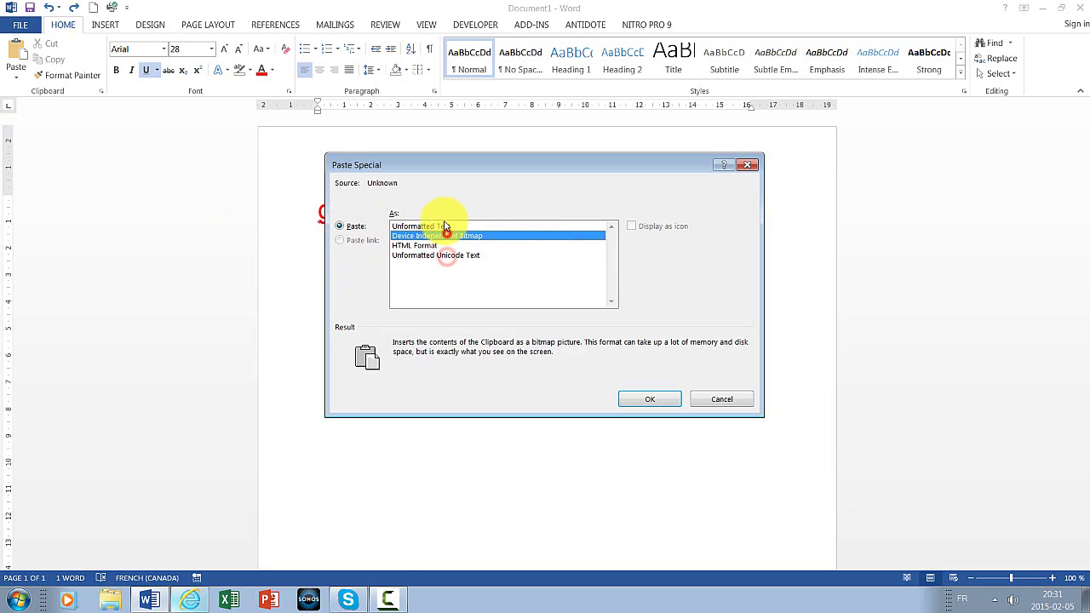
left_click(443, 224)
left_click(457, 235)
left_click(432, 254)
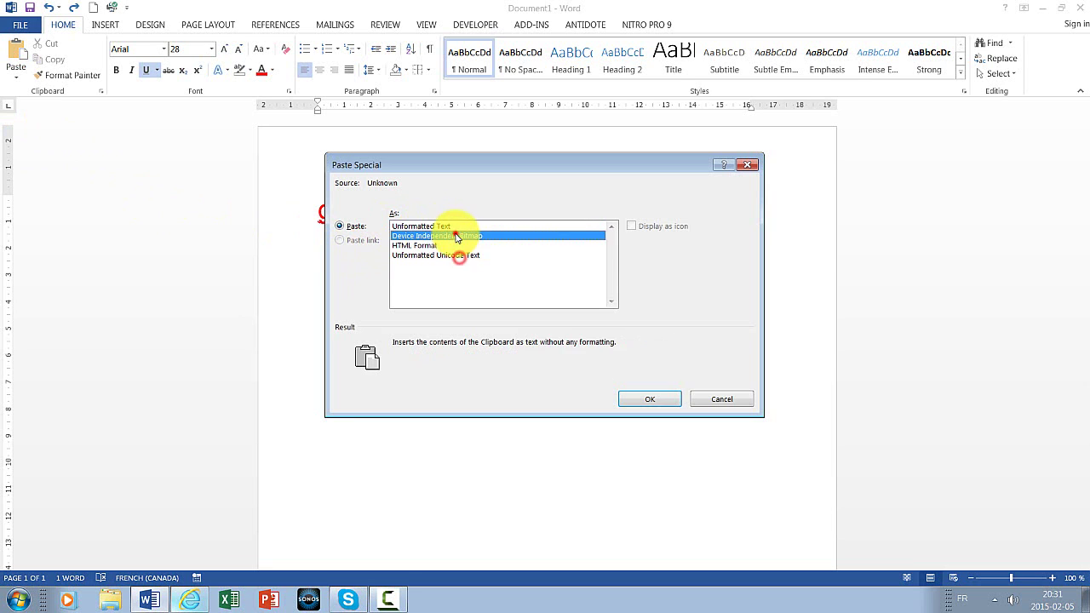
left_click(449, 236)
left_click(458, 227)
double_click(457, 226)
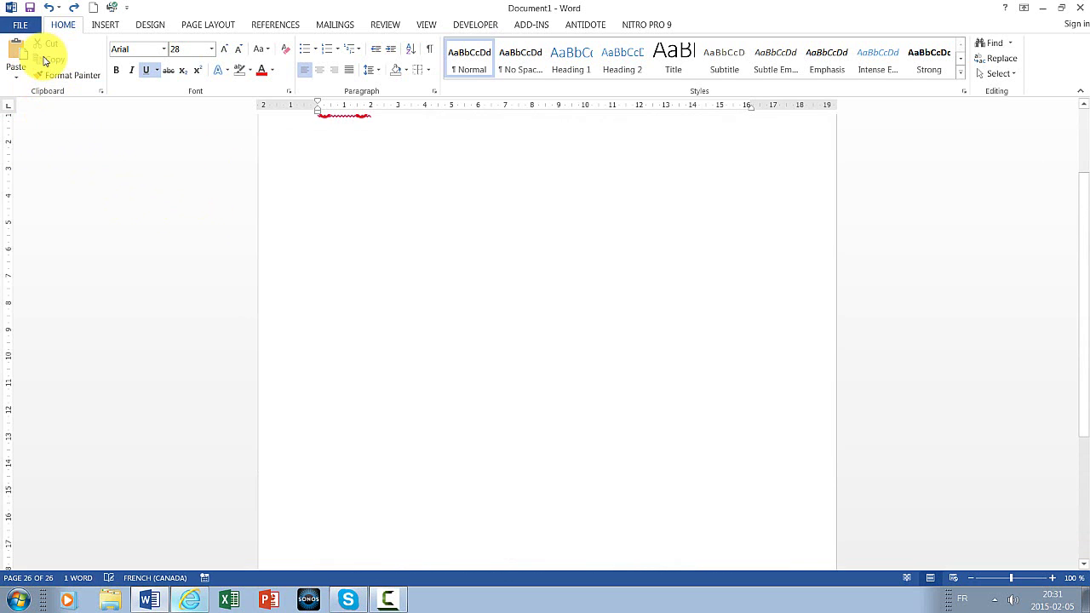
left_click(10, 78)
key("Escape")
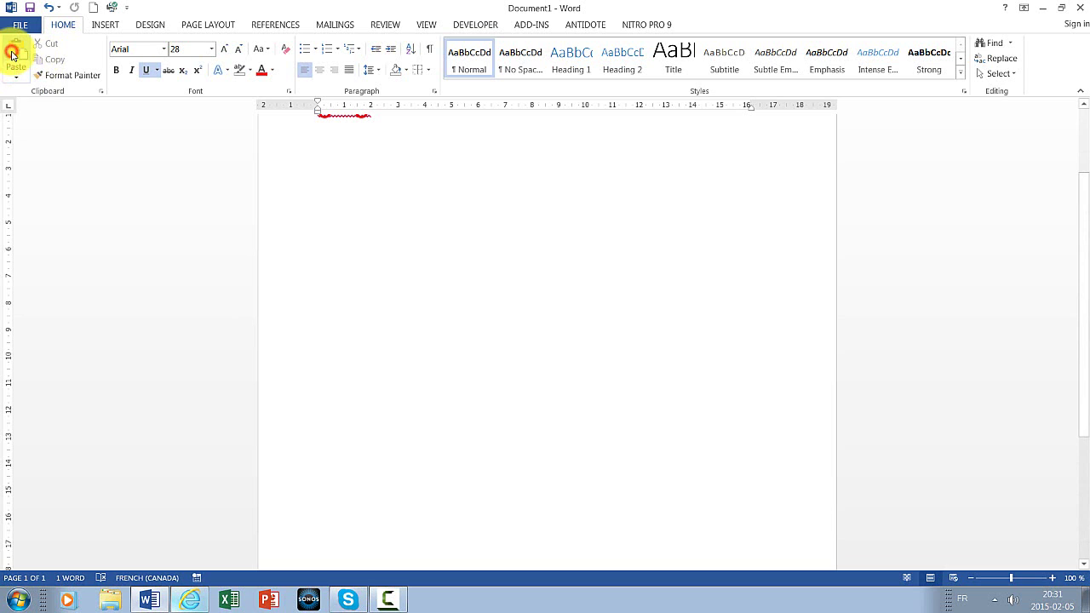
scroll(31, 174, "up", 2)
Paste the Google logo as a Device Independent Bitmap and drag it below gdfg.
left_click(16, 77)
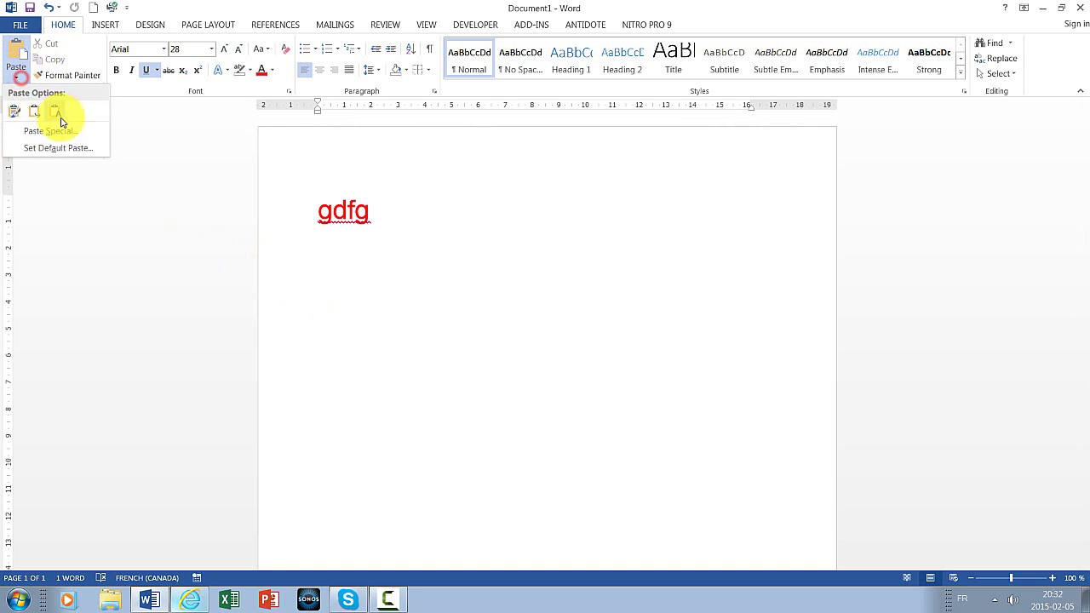
left_click(33, 132)
left_click(433, 236)
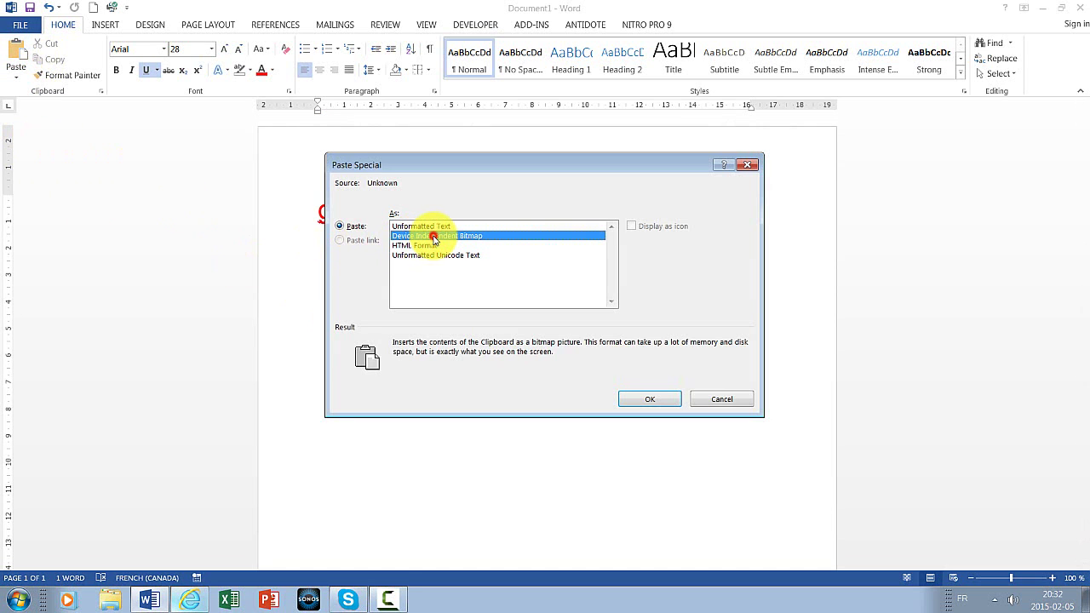
double_click(483, 236)
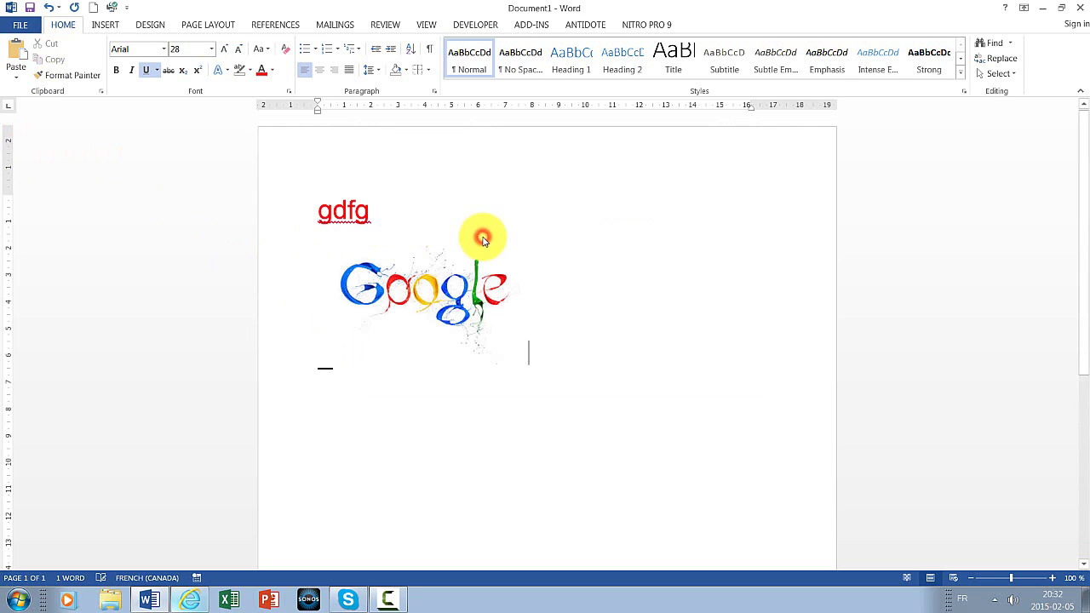
mouse_move(464, 312)
left_mouse_down()
mouse_move(429, 314)
mouse_move(333, 362)
left_mouse_up()
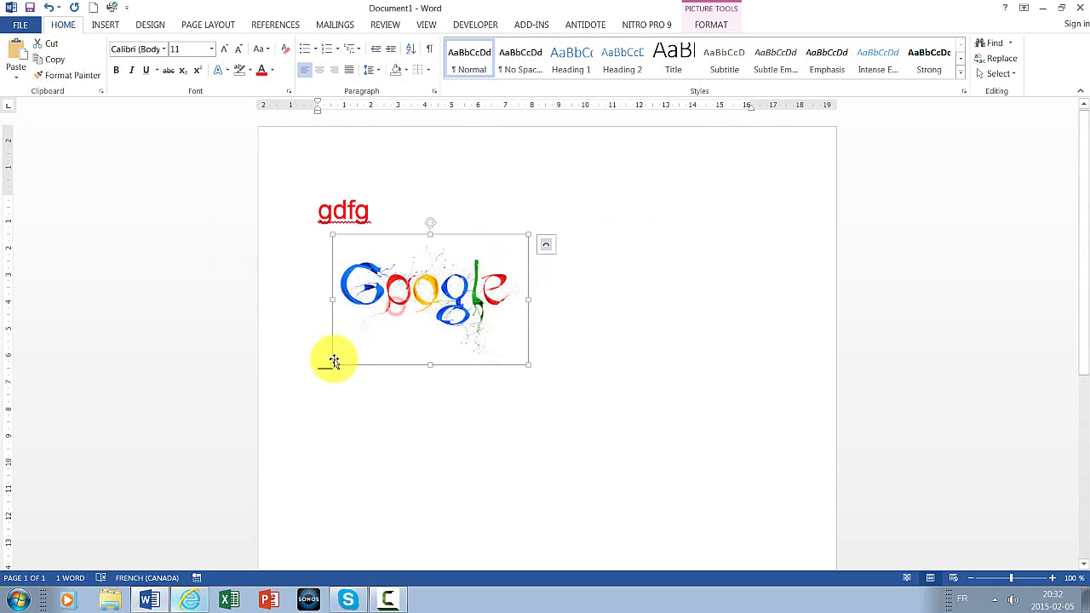
left_click(328, 367)
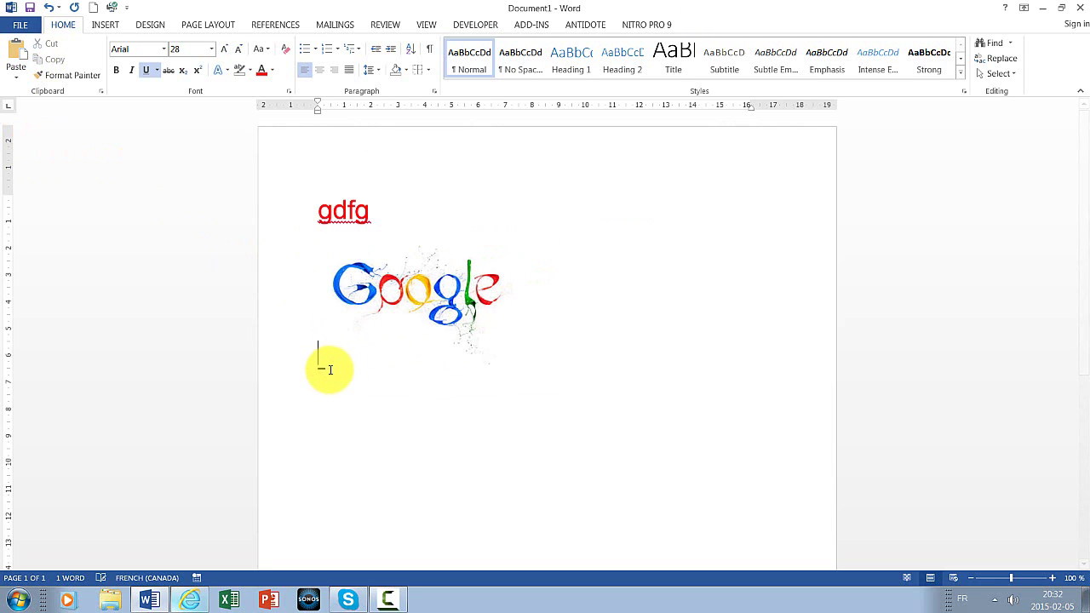
left_click(392, 305)
right_click(189, 600)
left_click(186, 573)
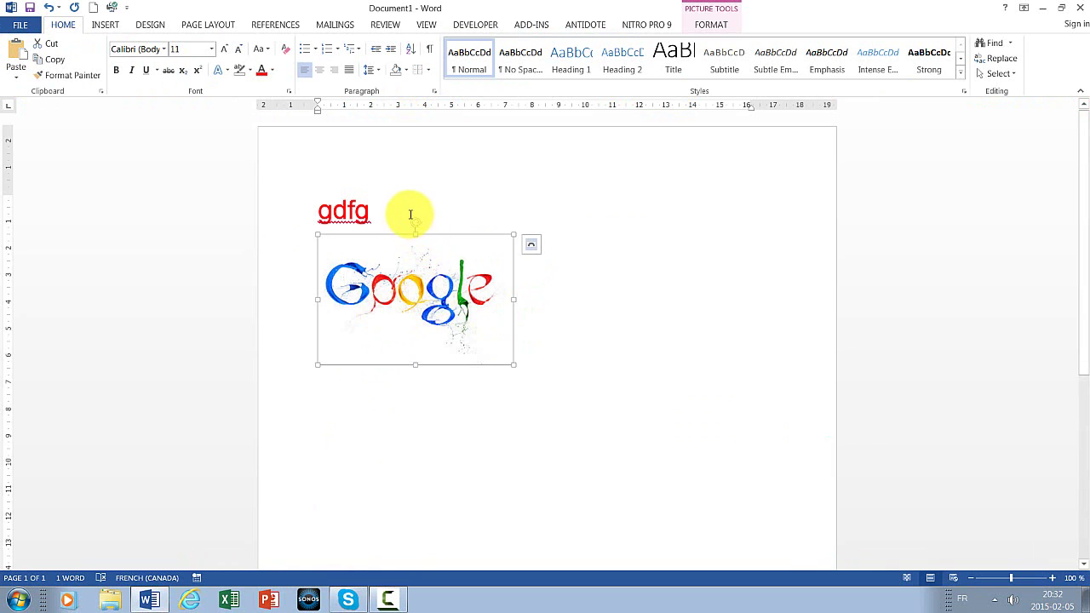
Paste the logo again through Paste Special in HTML Format.
left_click(13, 82)
left_click(38, 129)
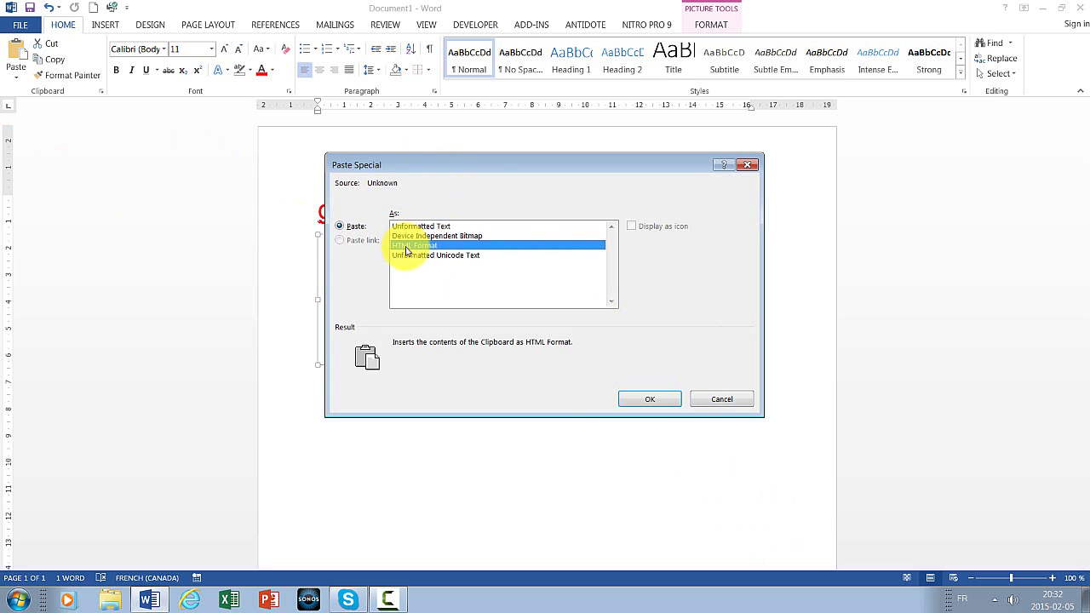
left_click_drag(500, 161, 657, 225)
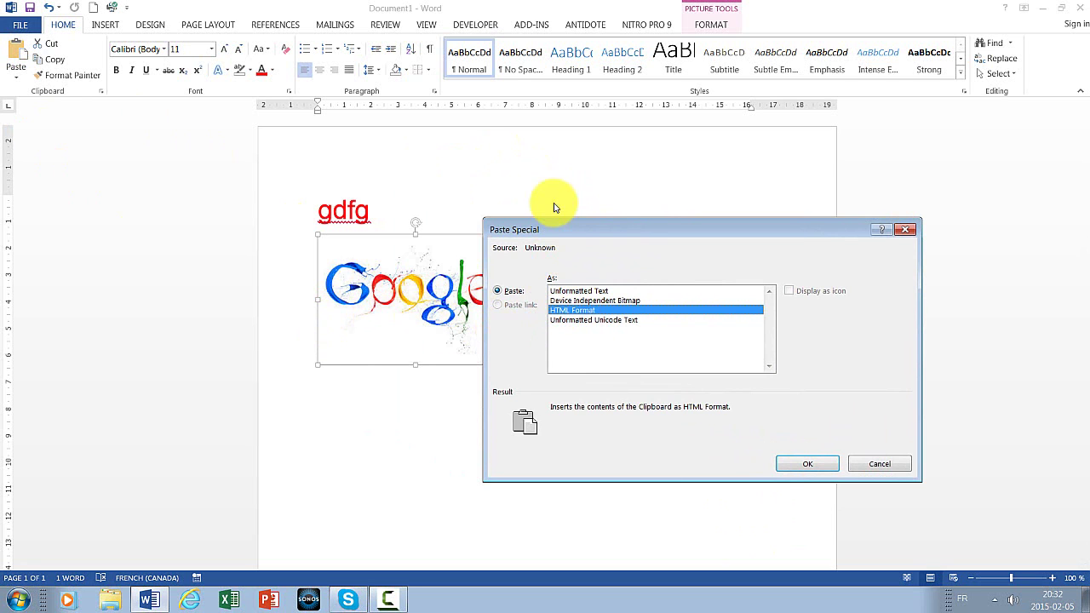
left_click_drag(562, 228, 456, 235)
mouse_move(457, 272)
left_mouse_down()
mouse_move(464, 330)
mouse_move(396, 248)
left_mouse_up()
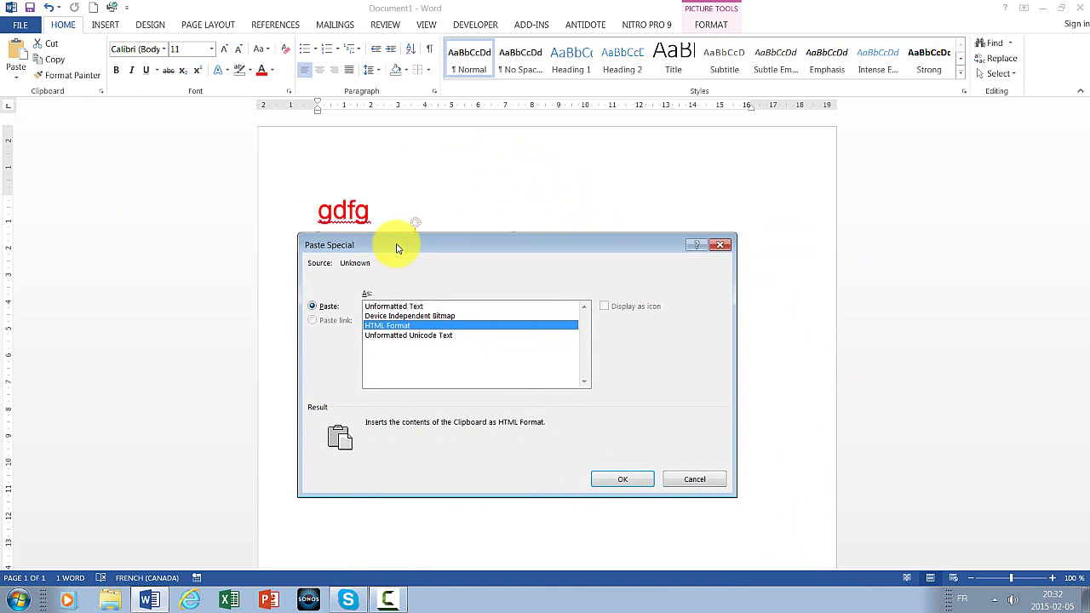
double_click(417, 326)
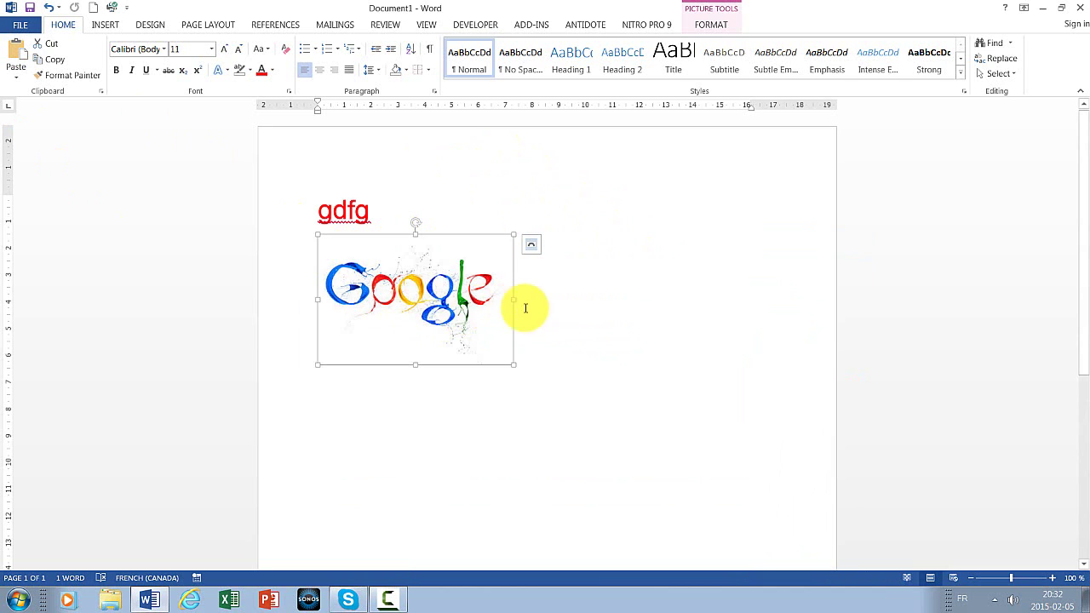
left_click(561, 306)
Drag the logo's sizing handles into a narrower, squarer shape, then tilt it about 30° clockwise.
left_click(436, 312)
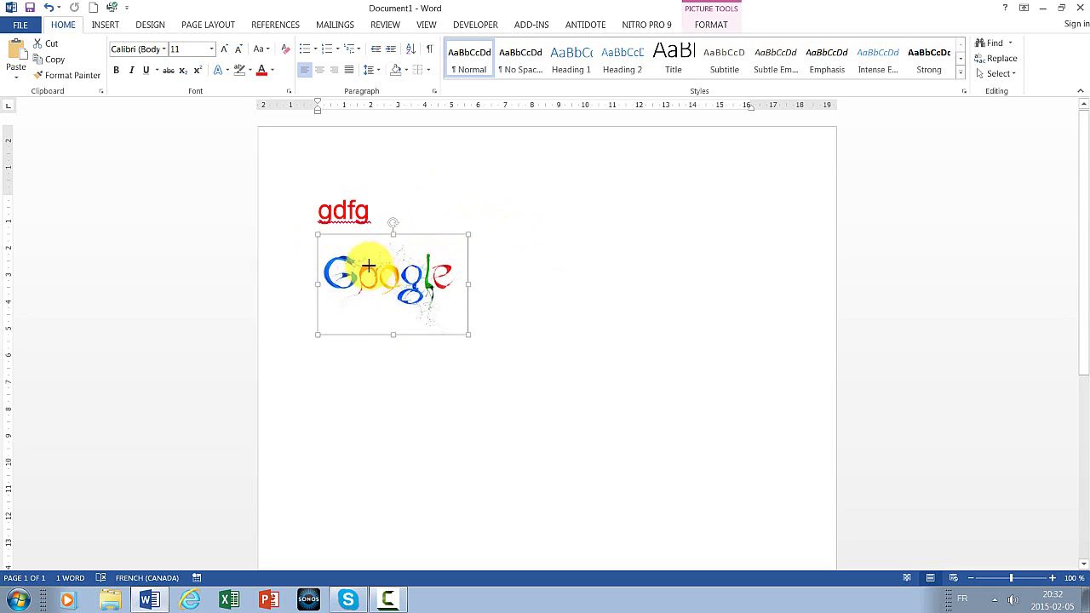
left_click_drag(514, 233, 335, 231)
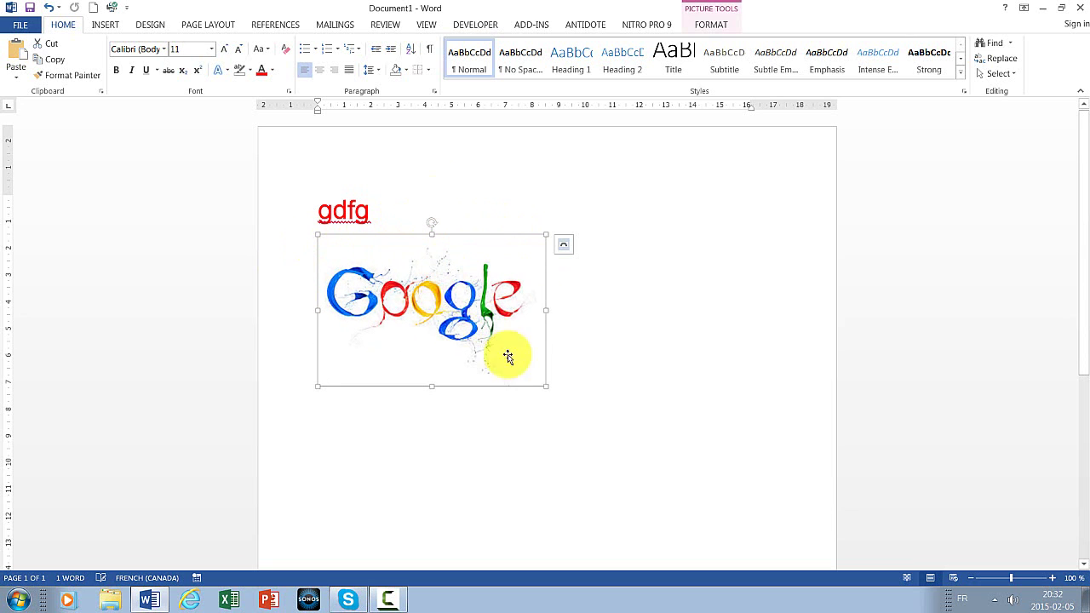
mouse_move(546, 309)
left_mouse_down()
mouse_move(830, 310)
mouse_move(477, 310)
left_mouse_up()
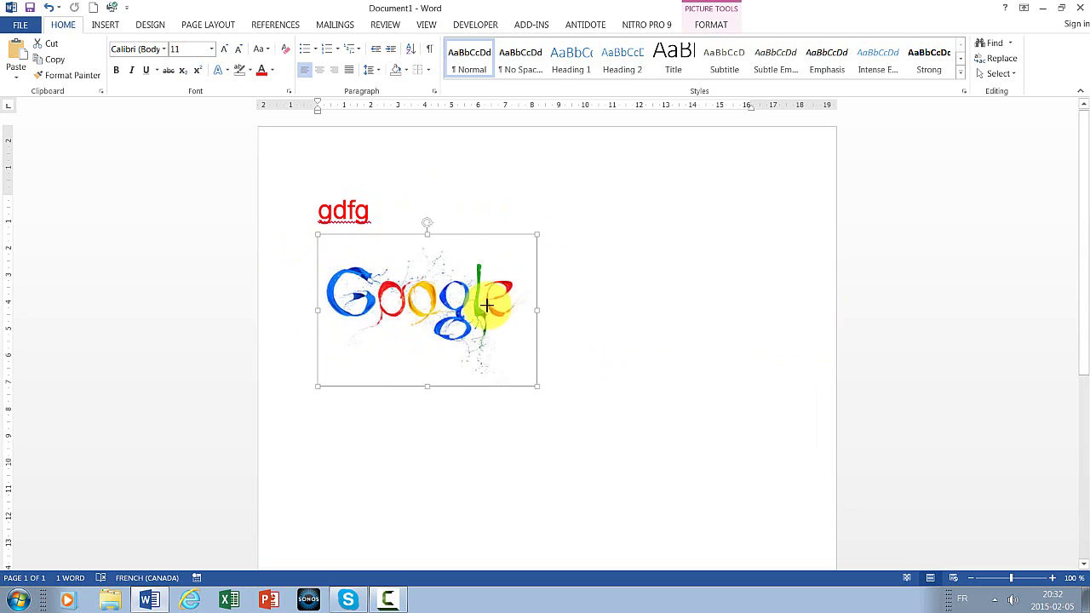
mouse_move(477, 386)
left_mouse_down()
mouse_move(490, 377)
mouse_move(407, 296)
mouse_move(440, 334)
left_mouse_up()
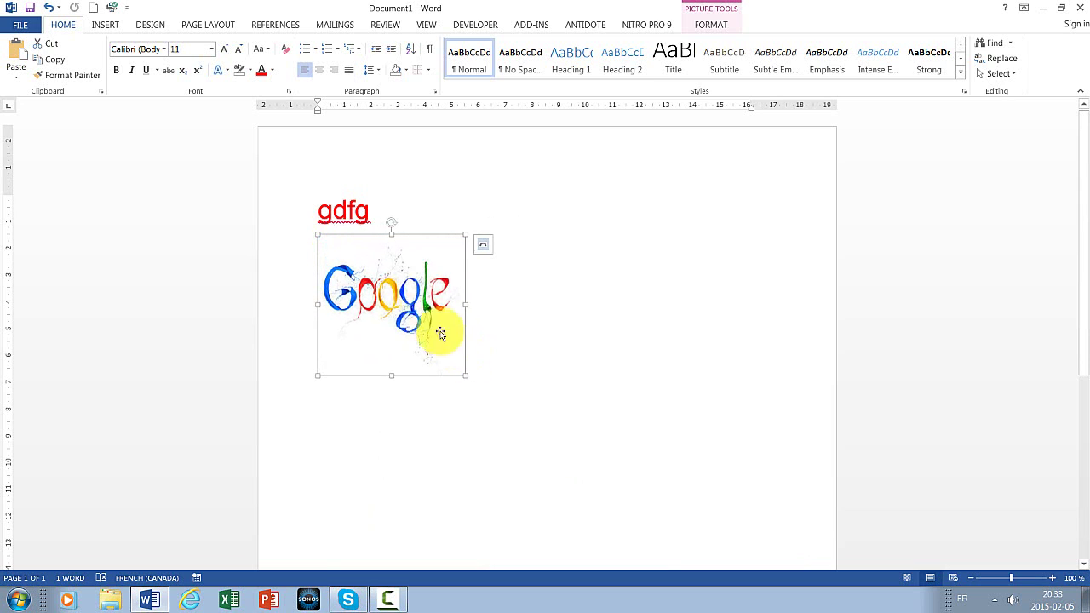
left_click_drag(393, 380, 397, 369)
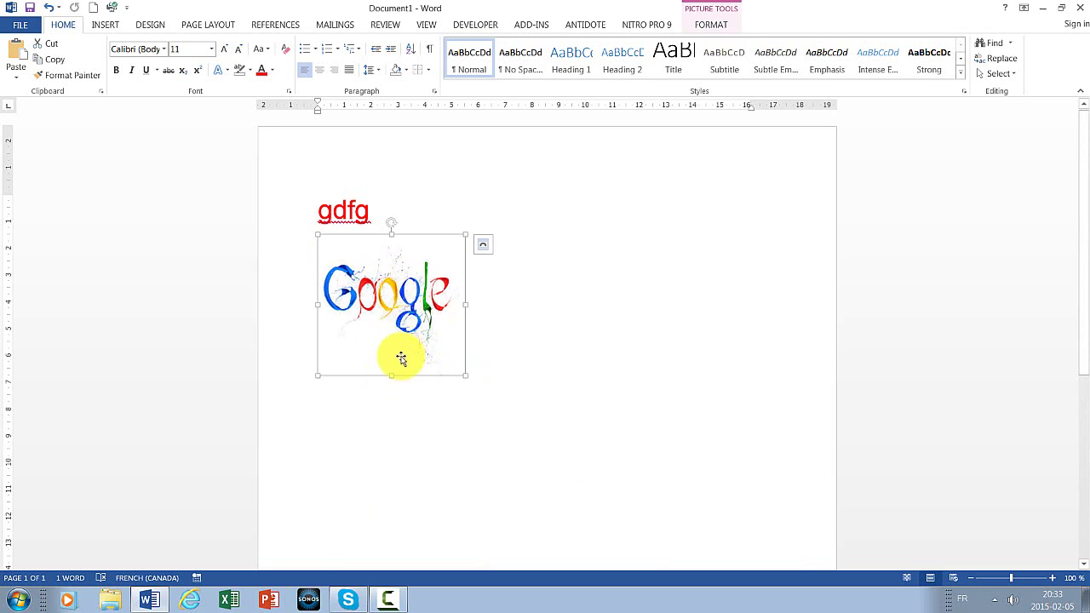
left_click_drag(391, 376, 393, 40)
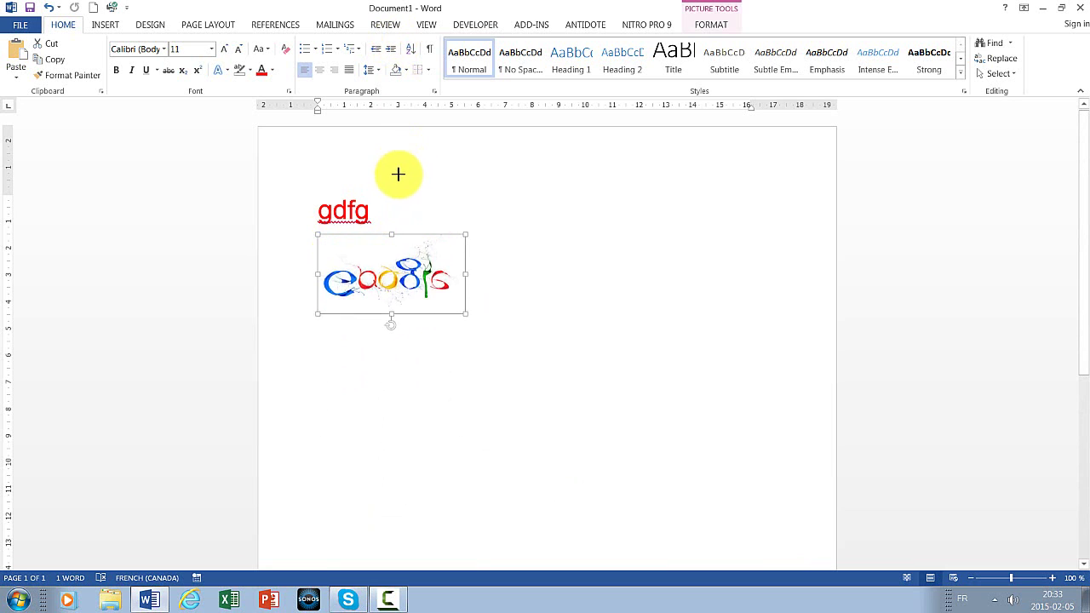
mouse_move(391, 304)
left_mouse_down()
mouse_move(414, 253)
mouse_move(403, 36)
mouse_move(388, 374)
left_mouse_up()
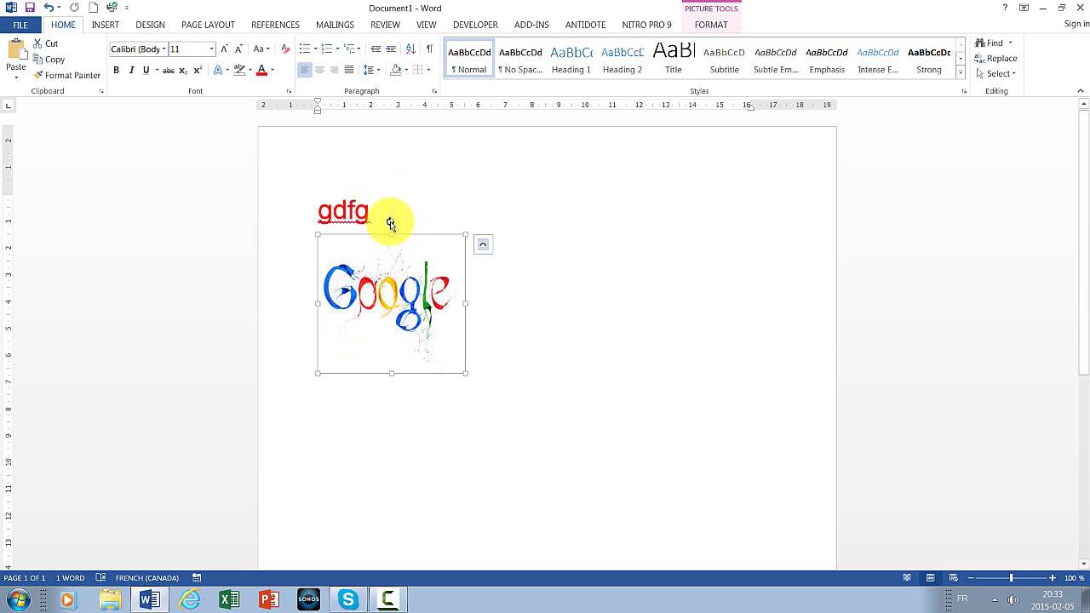
mouse_move(390, 223)
left_mouse_down()
mouse_move(432, 338)
mouse_move(400, 149)
mouse_move(439, 269)
left_mouse_up()
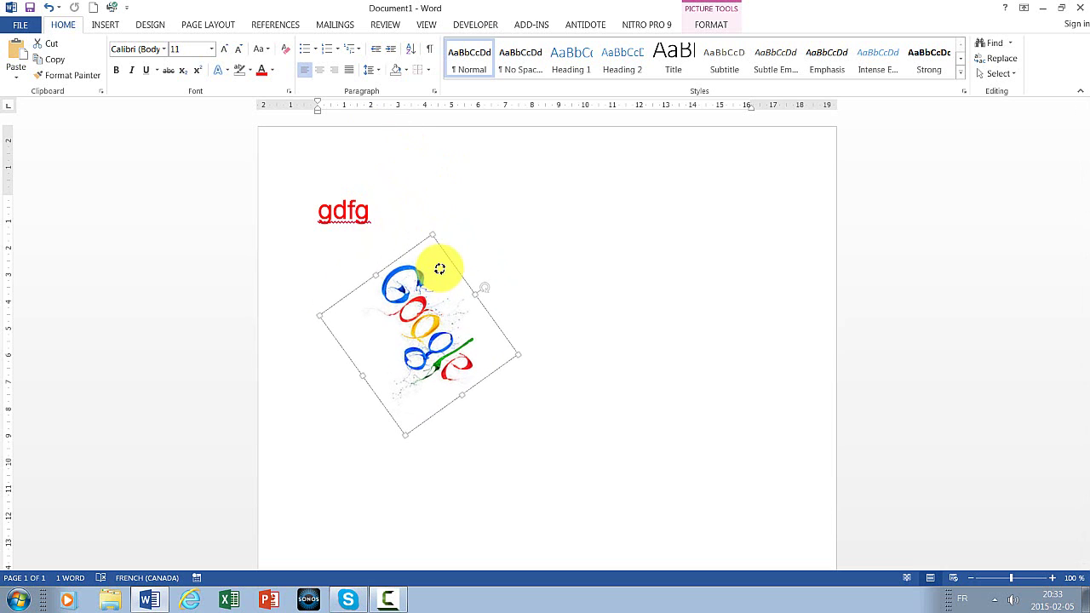
Set the rotated Google logo's text wrapping to Behind Text.
left_click(612, 309)
left_click(453, 362)
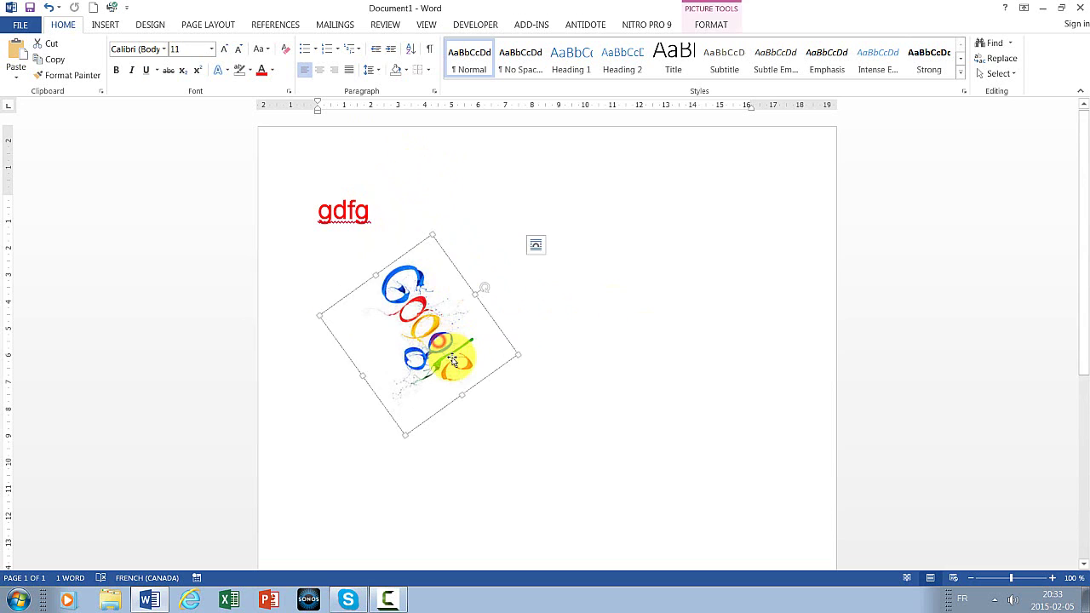
left_click(453, 362)
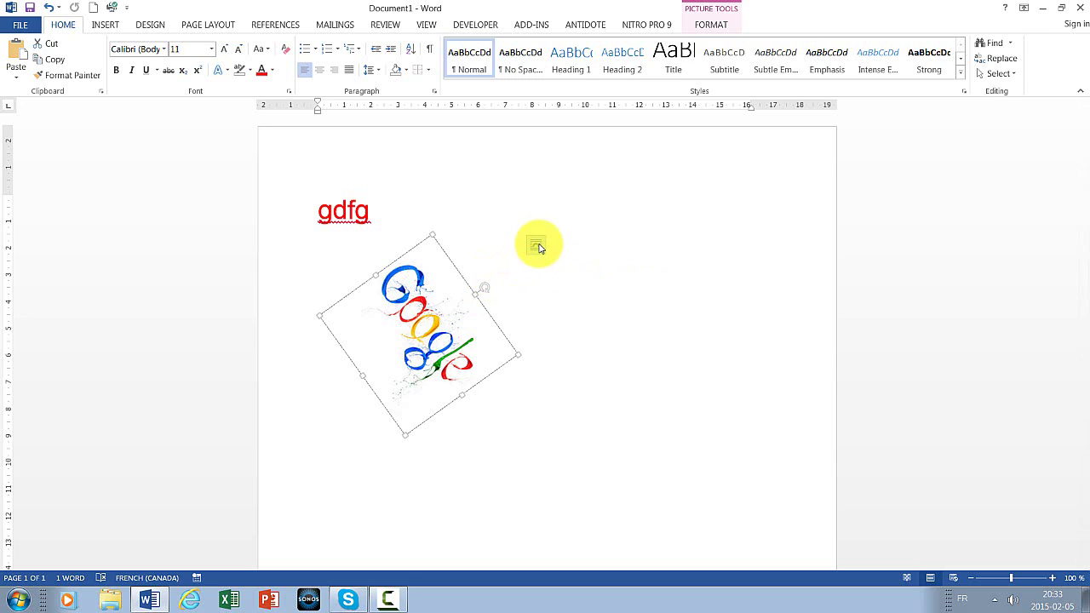
left_click(536, 245)
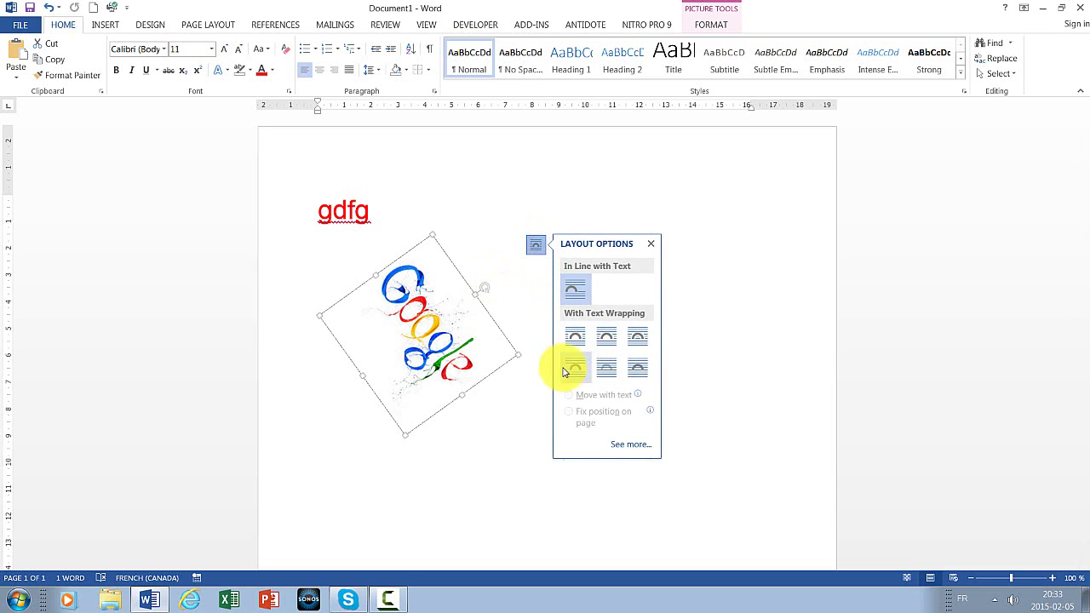
left_click(605, 377)
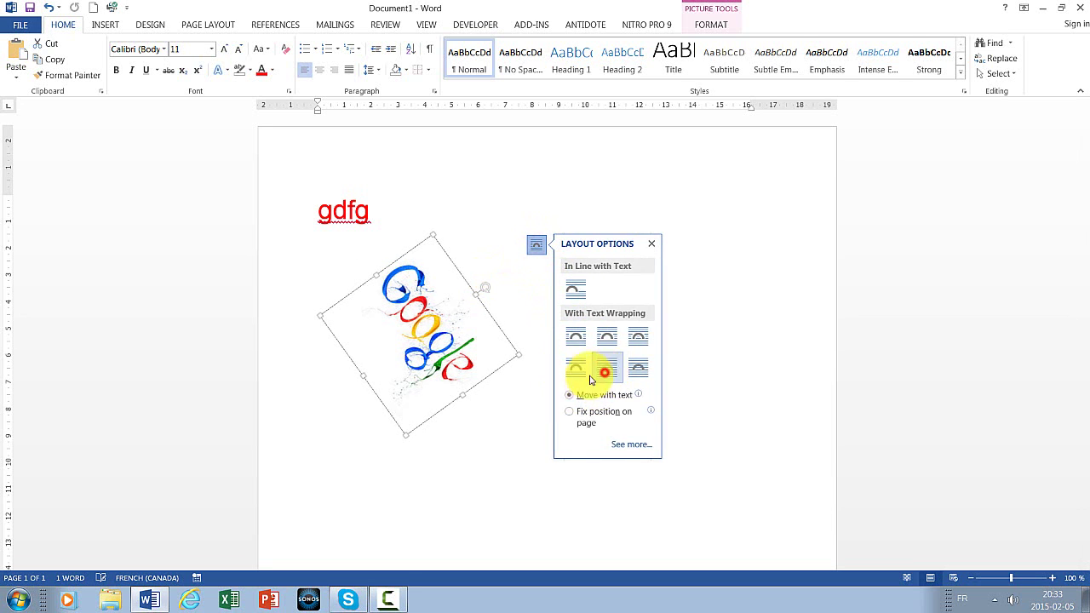
mouse_move(428, 324)
left_mouse_down()
mouse_move(368, 249)
mouse_move(370, 226)
left_mouse_up()
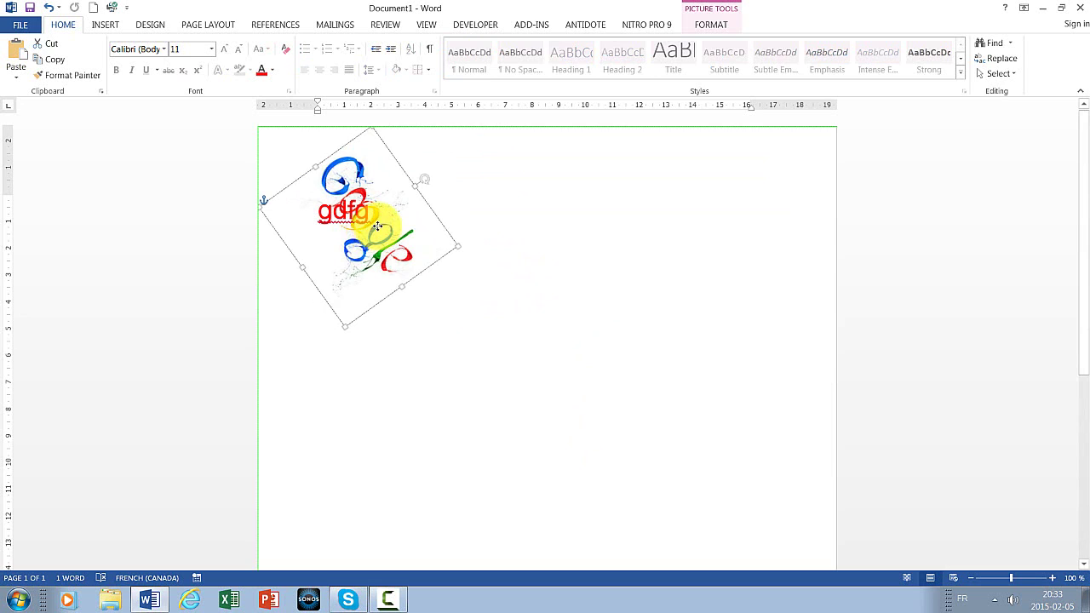
left_click(494, 268)
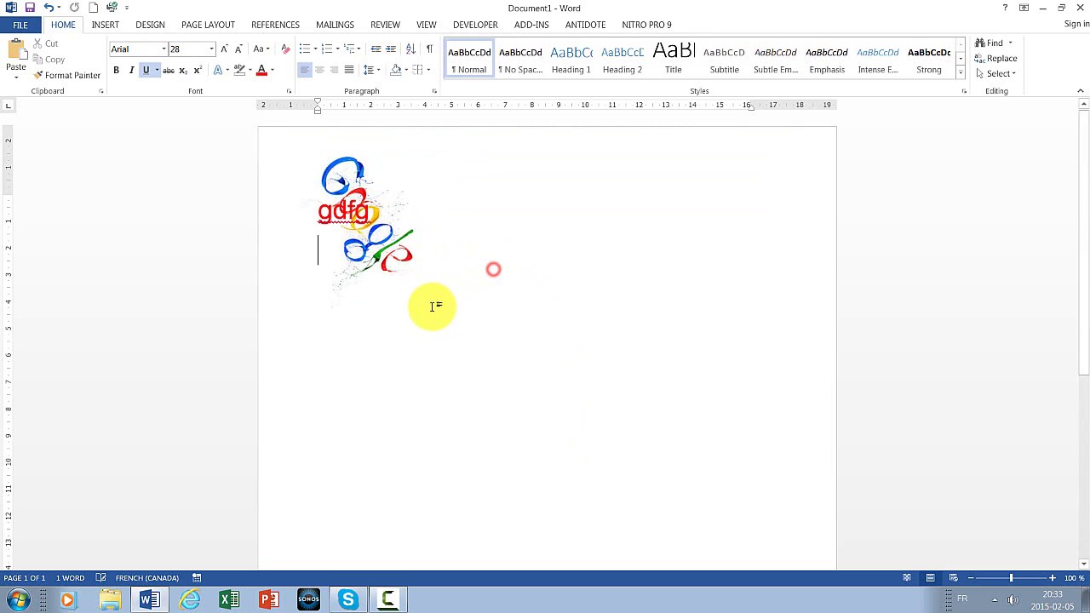
Drag the tilted logo to the upper right of the page, away from gdfg.
left_click(397, 244)
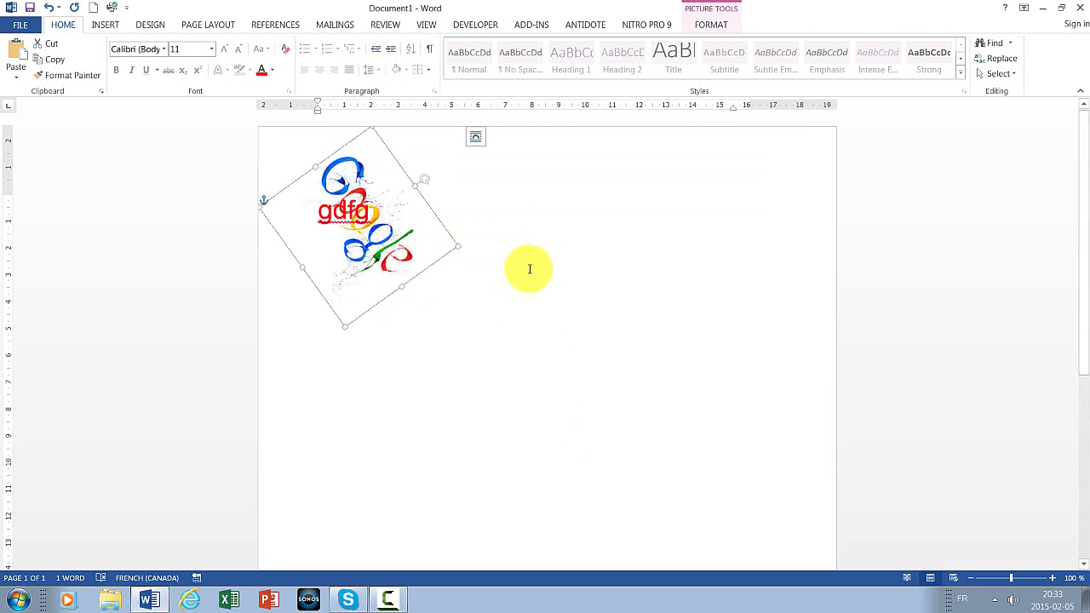
left_click(155, 605)
left_click(154, 605)
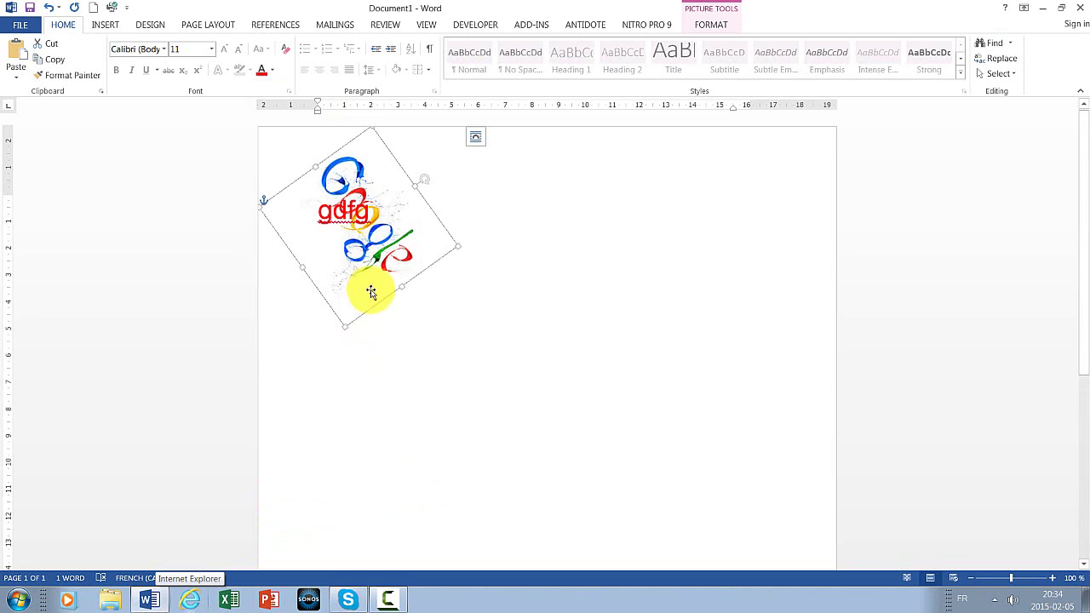
left_click(500, 246)
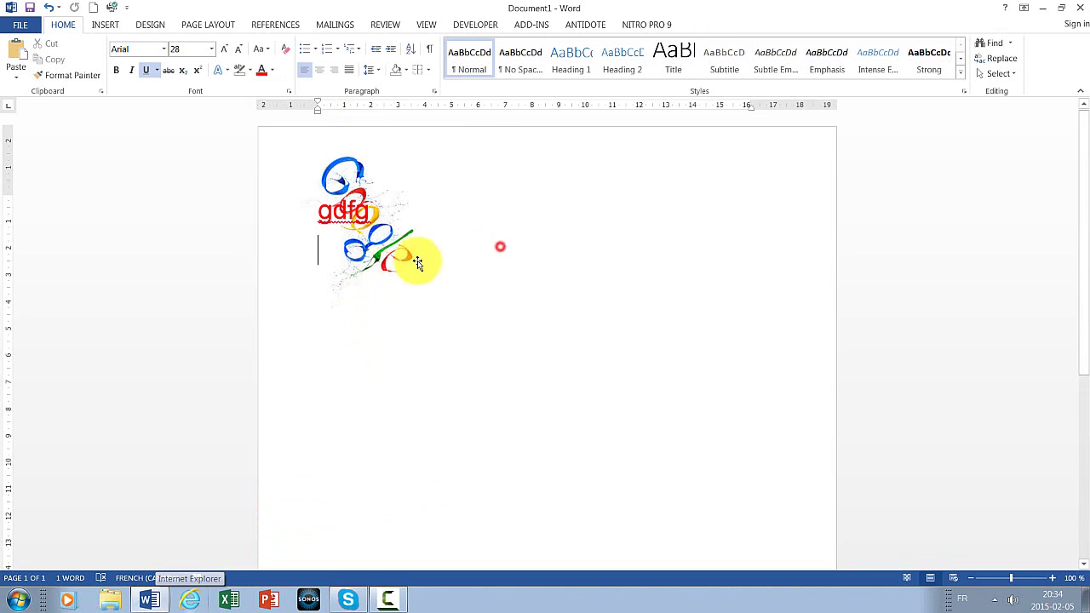
left_click(383, 262)
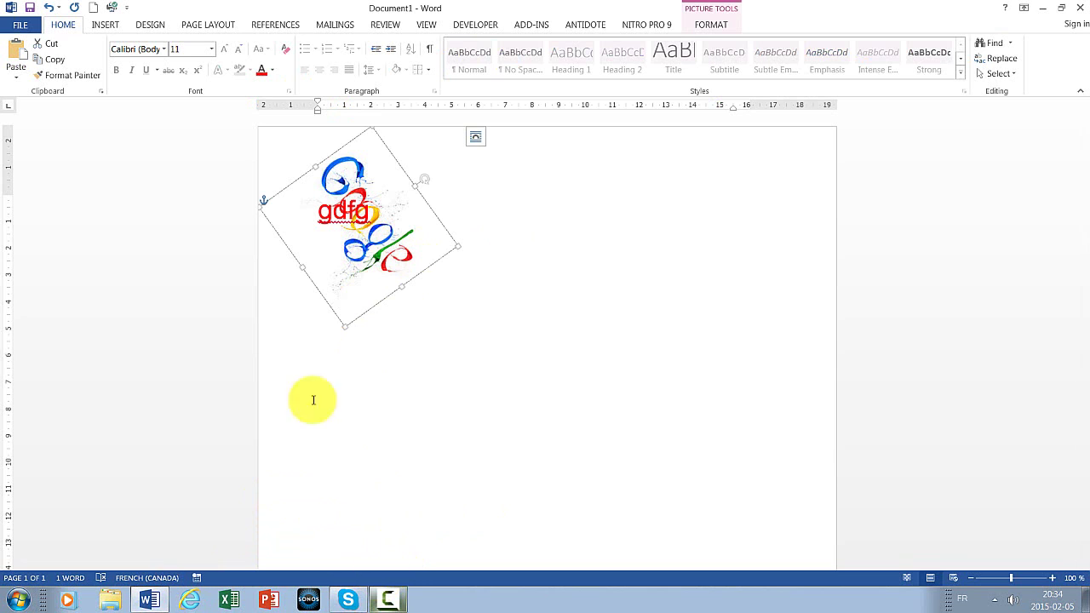
mouse_move(365, 245)
left_mouse_down()
mouse_move(554, 295)
mouse_move(742, 235)
left_mouse_up()
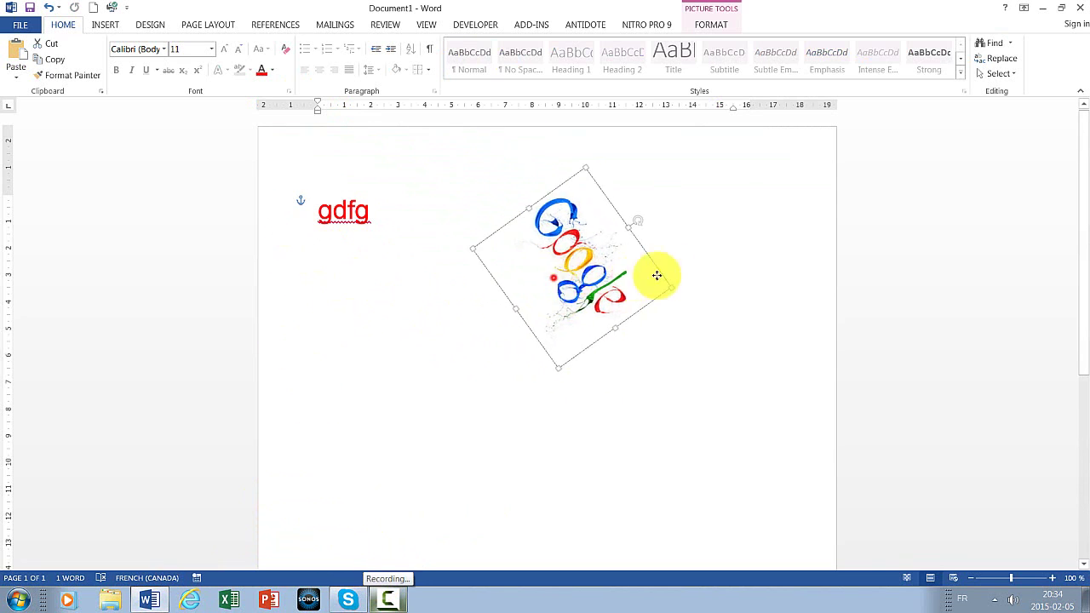
left_click(469, 366)
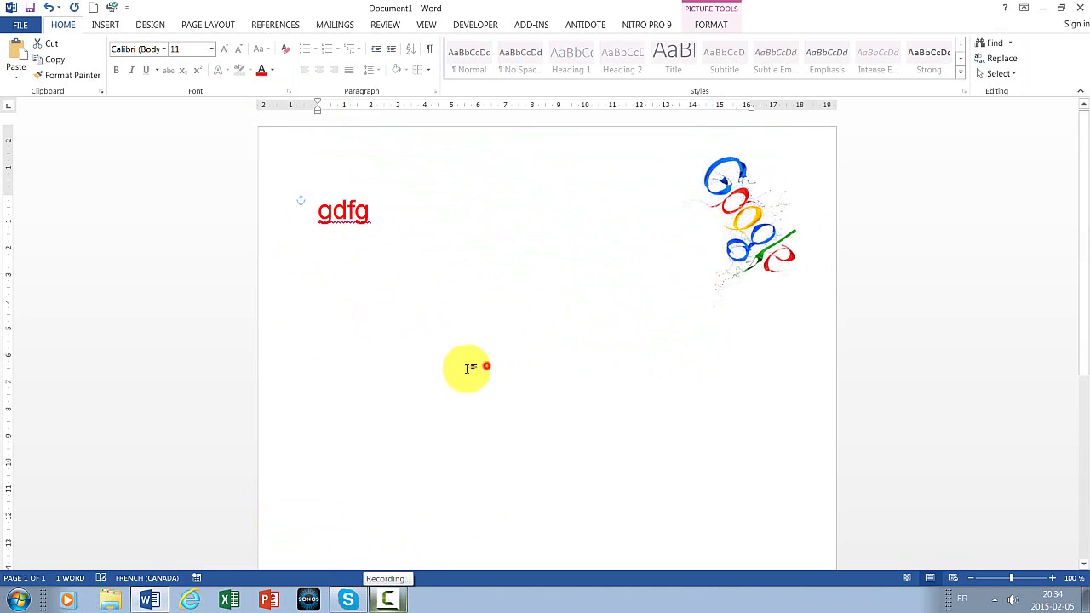
double_click(361, 220)
left_click(404, 246)
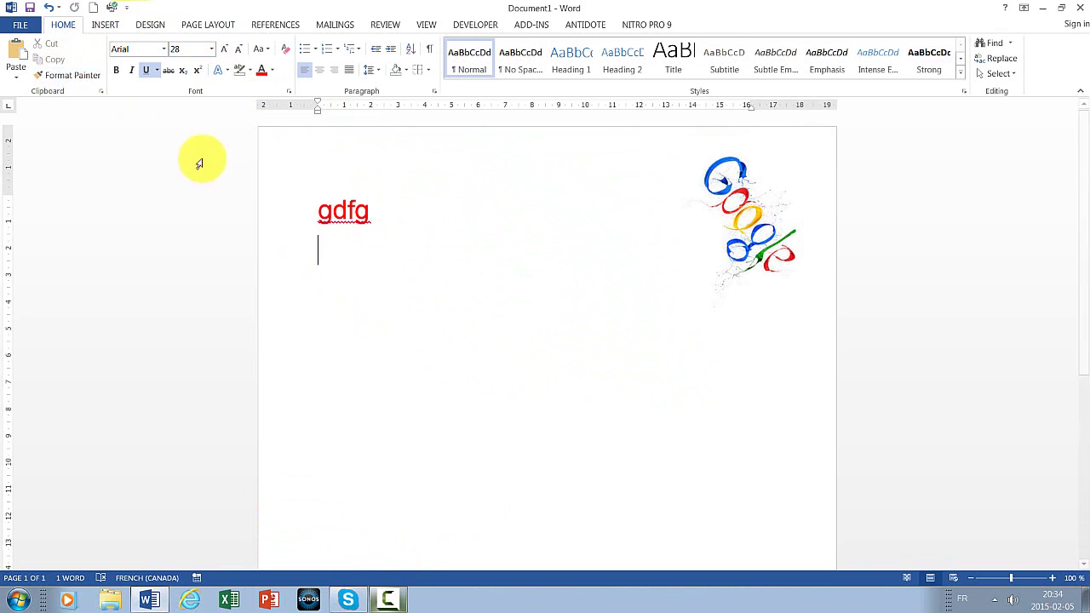
Give the letters 'Hgj' of the Hgjcjgdx b line a dark blue highlight.
double_click(358, 209)
type("Hgjcjgdx b")
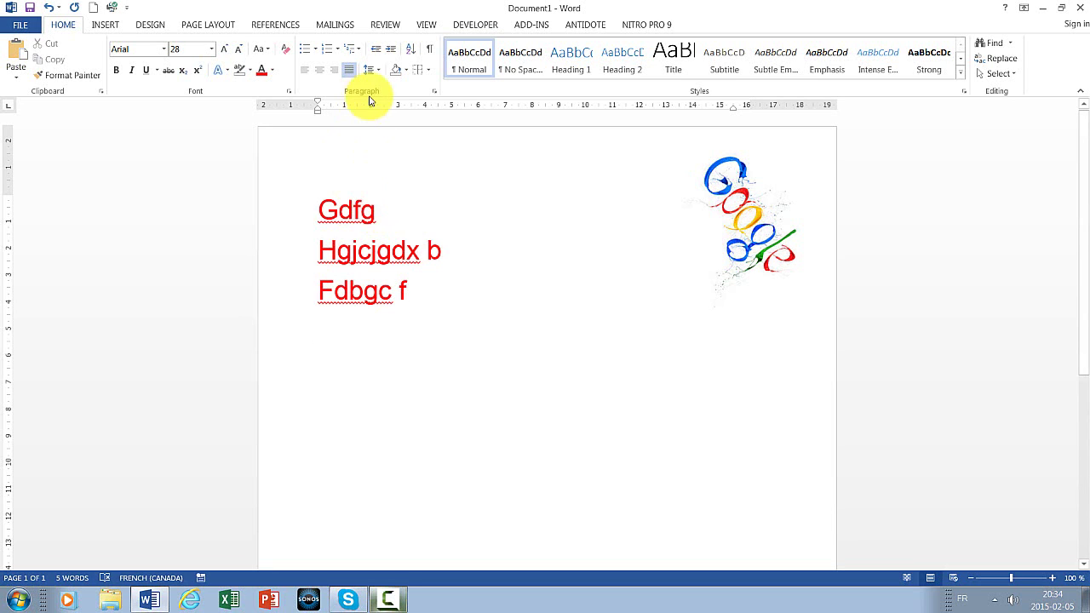
left_click_drag(320, 250, 356, 251)
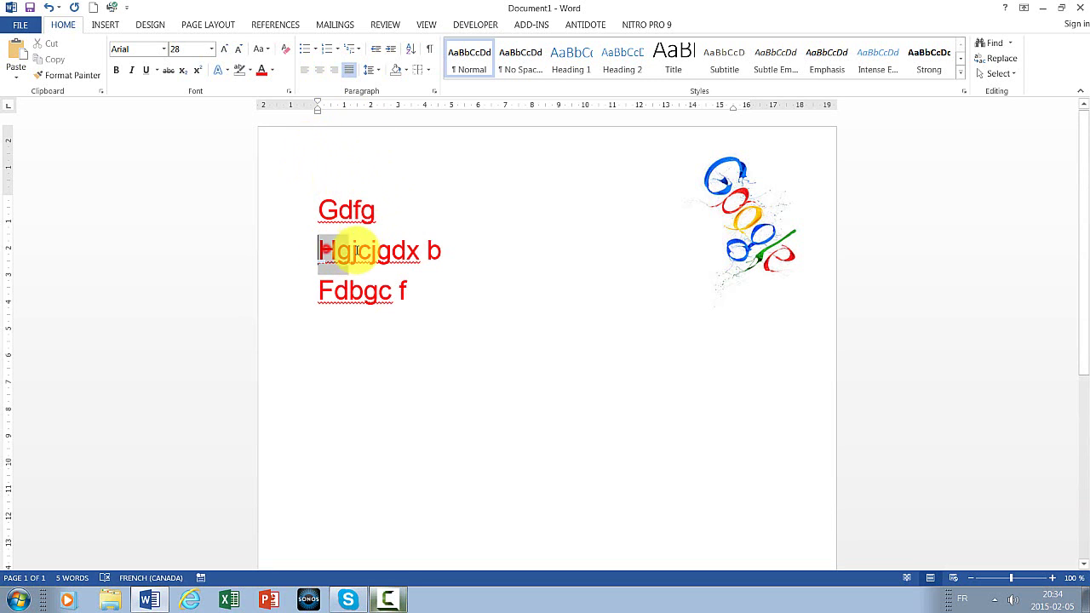
left_click(249, 70)
left_click(258, 101)
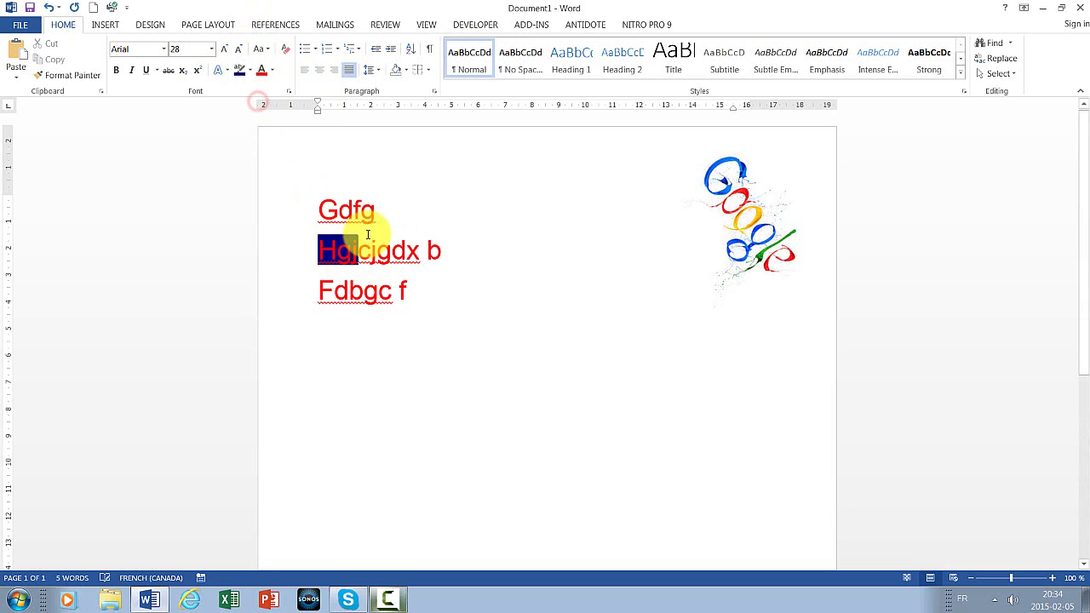
left_click_drag(357, 251, 446, 255)
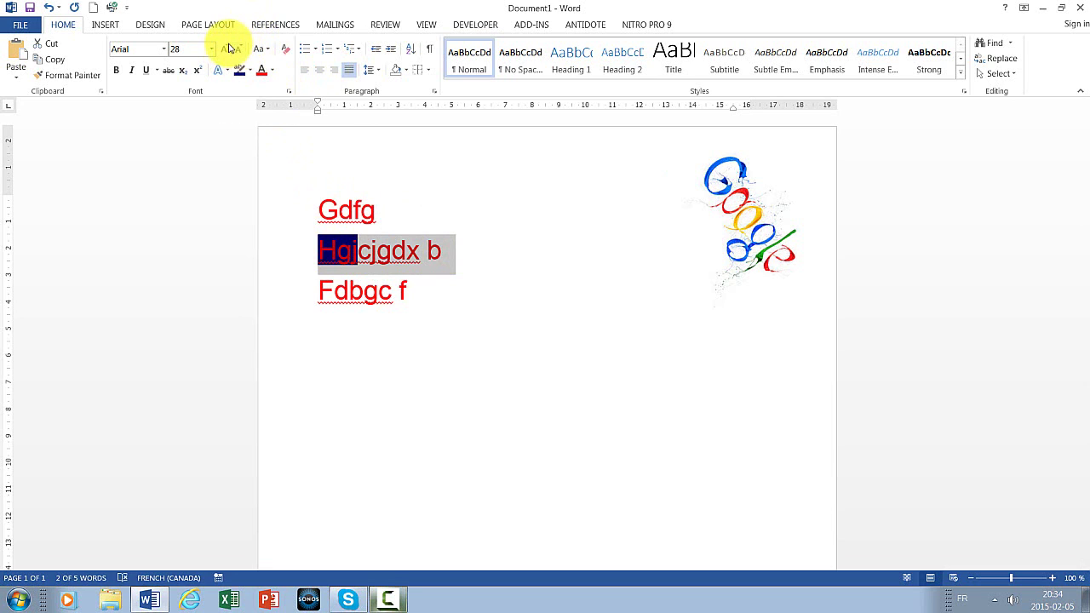
Set the Hgjcjgdx b line's font size to 48 after trying larger and smaller sizes.
left_click(267, 53)
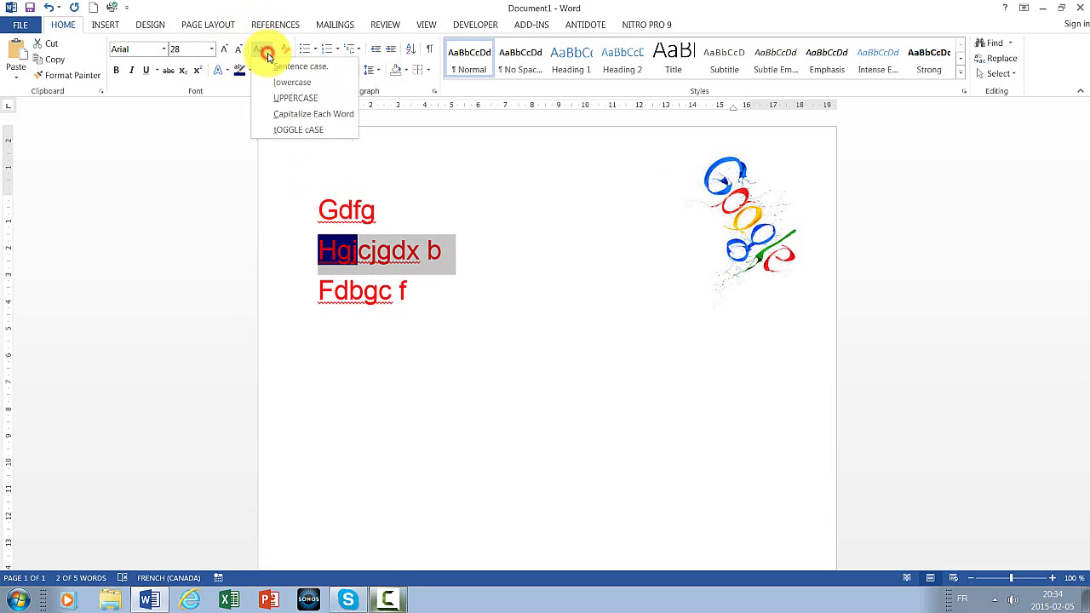
left_click(268, 53)
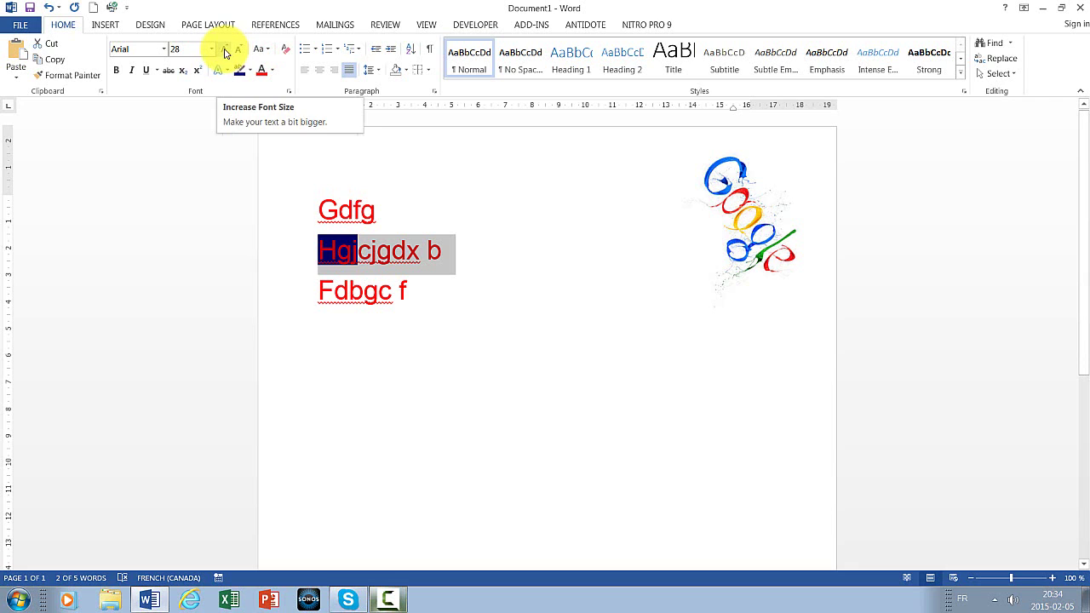
left_click(224, 48)
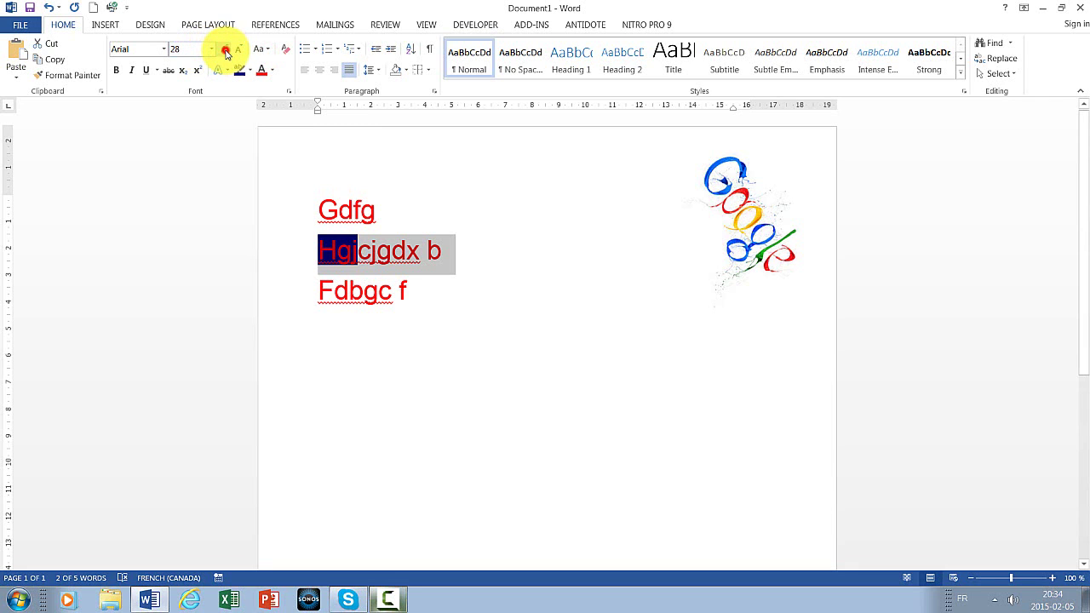
left_click(225, 50)
left_click(226, 51)
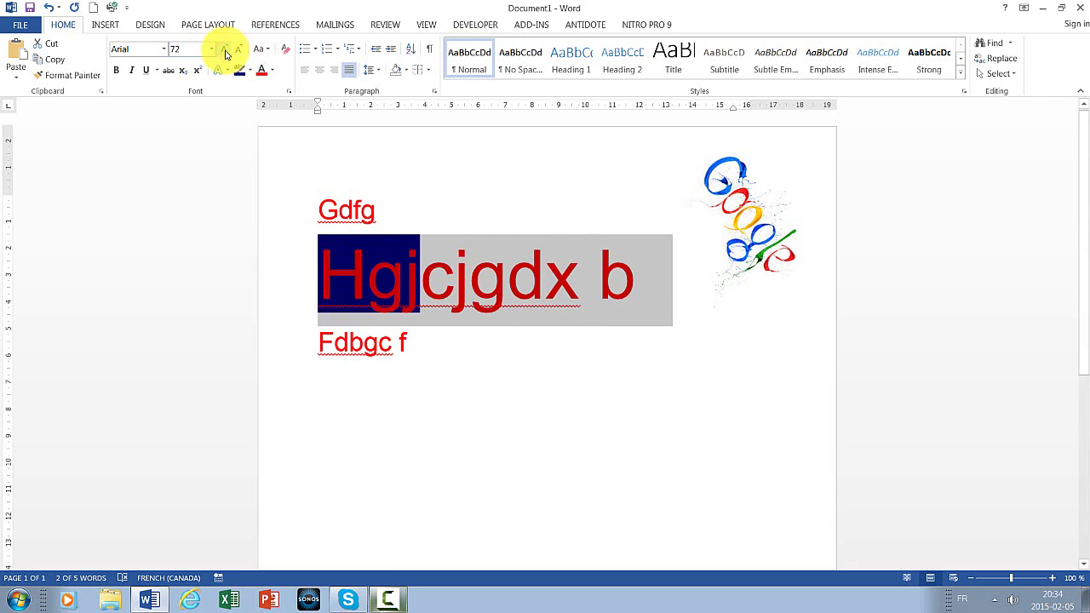
left_click(239, 51)
left_click(239, 51)
left_click(239, 51)
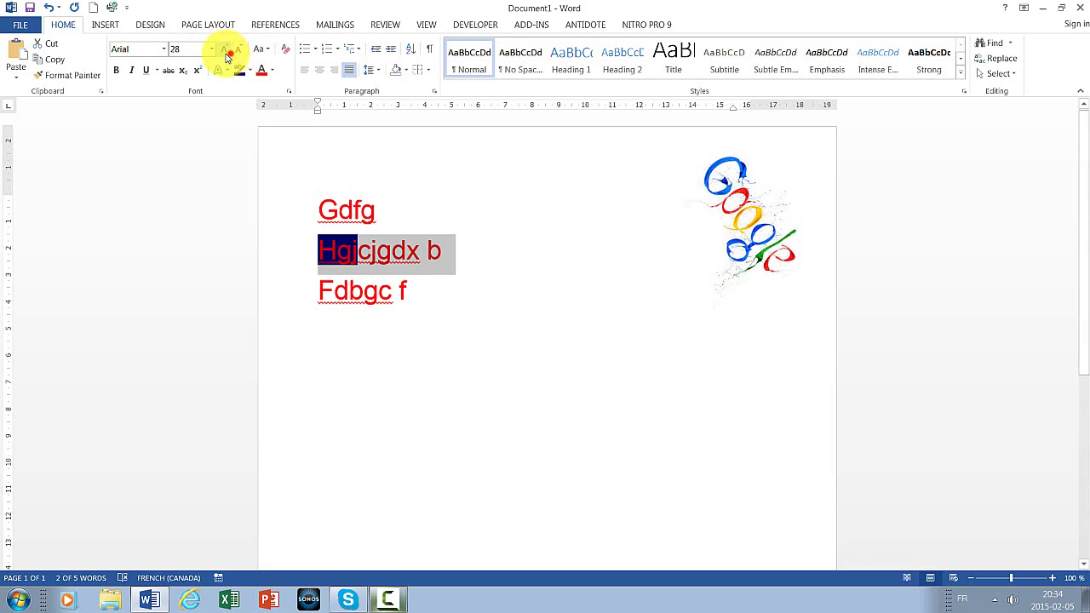
left_click(226, 52)
left_click(227, 51)
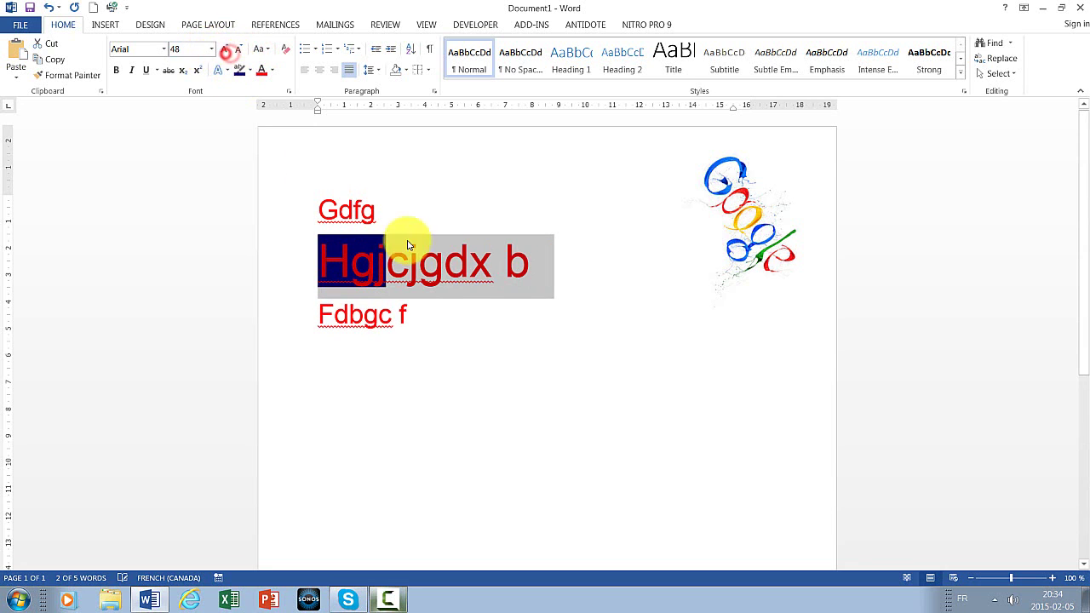
Delete the Fdbgc f line and copy the 'df' formatting of Gdfg onto Hgj.
triple_click(382, 313)
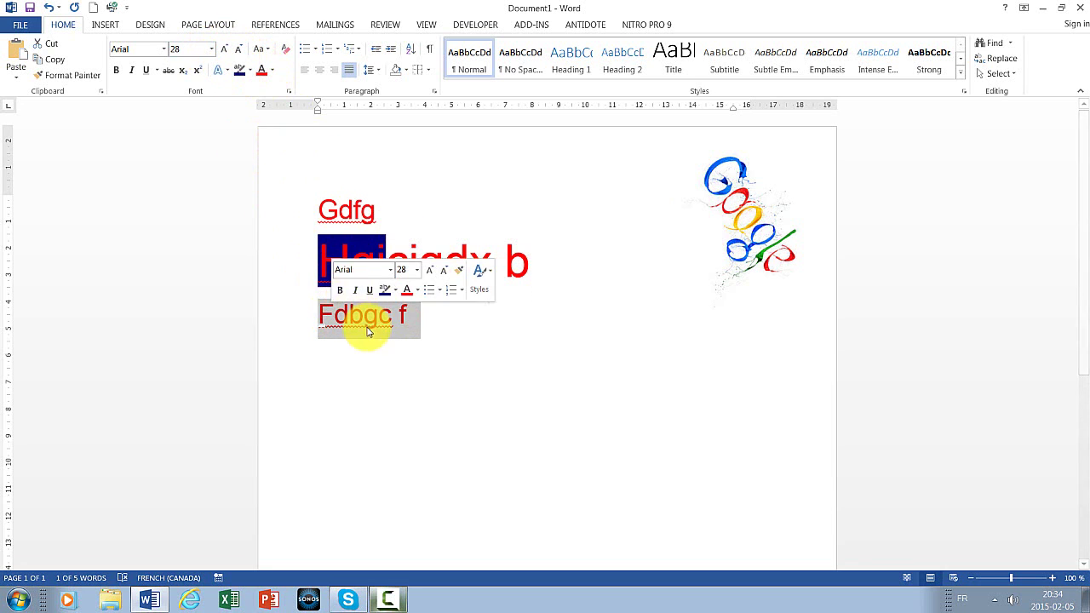
key("Delete")
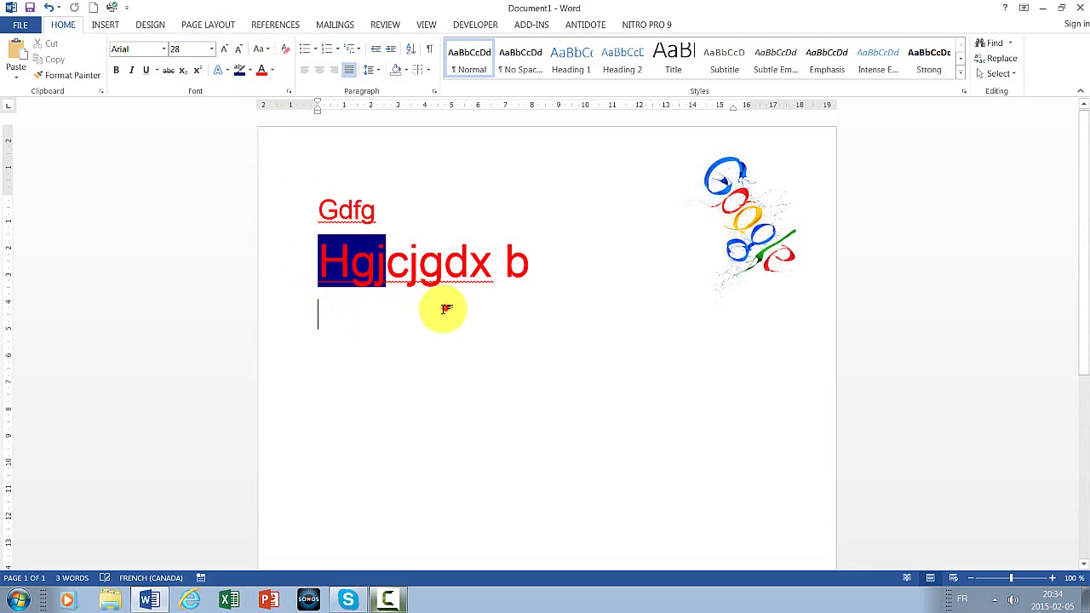
left_click(506, 262)
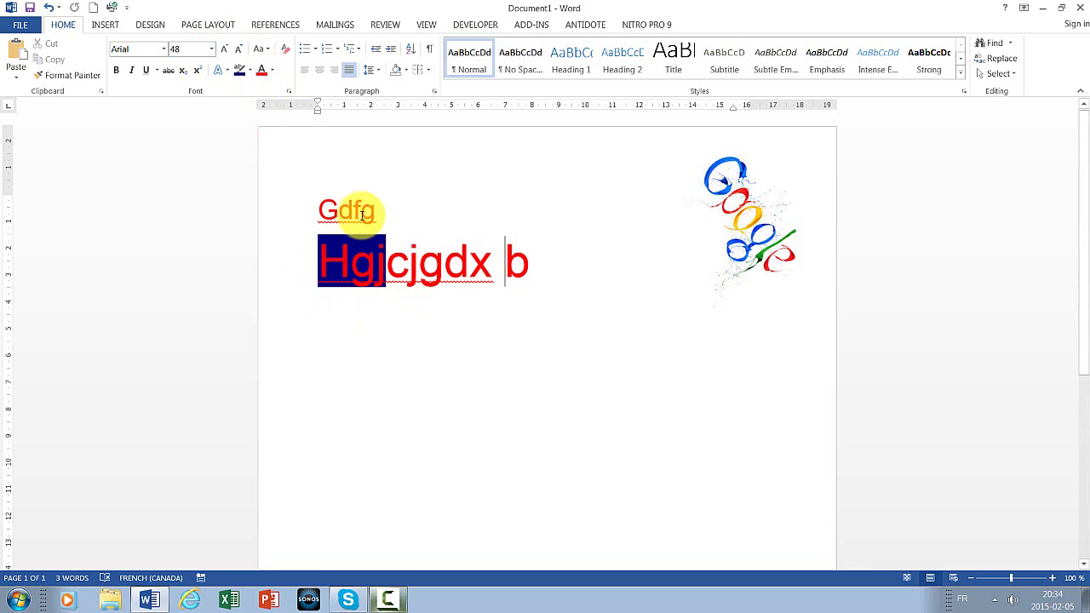
triple_click(488, 262)
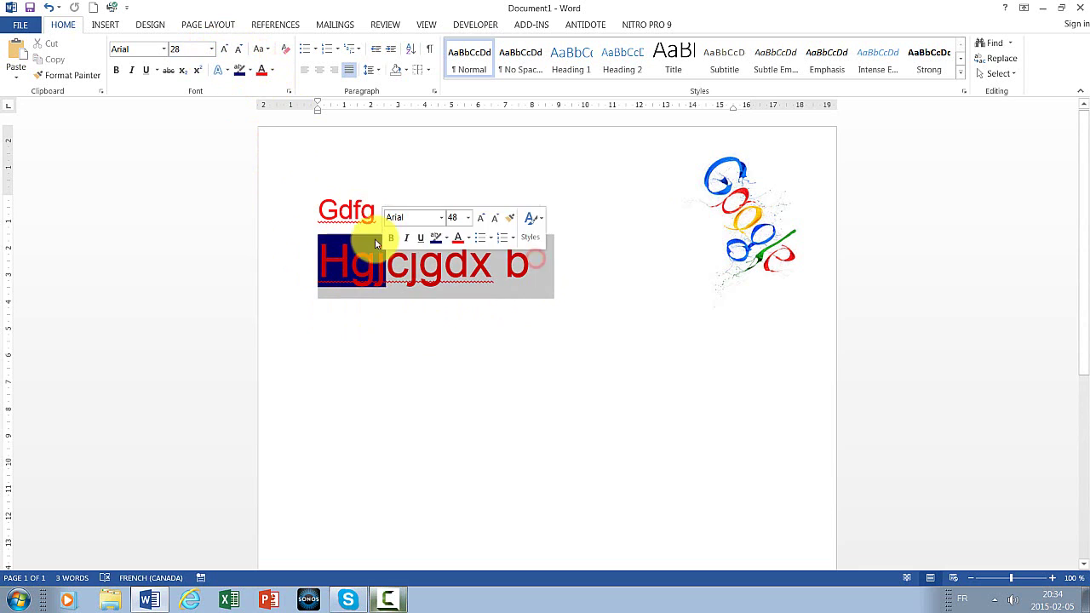
left_click_drag(361, 213, 337, 211)
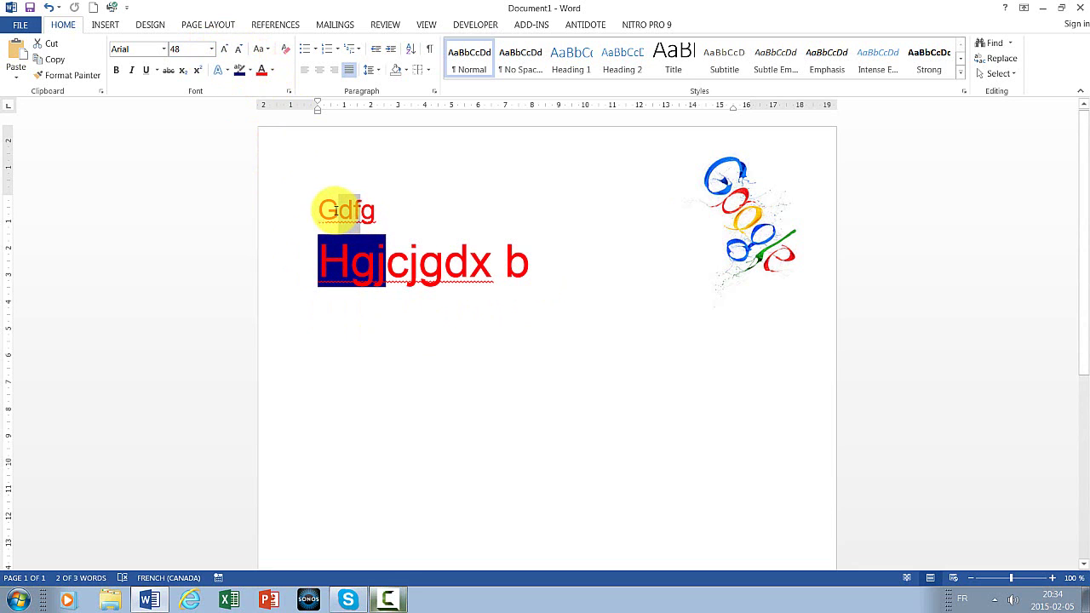
left_click(71, 83)
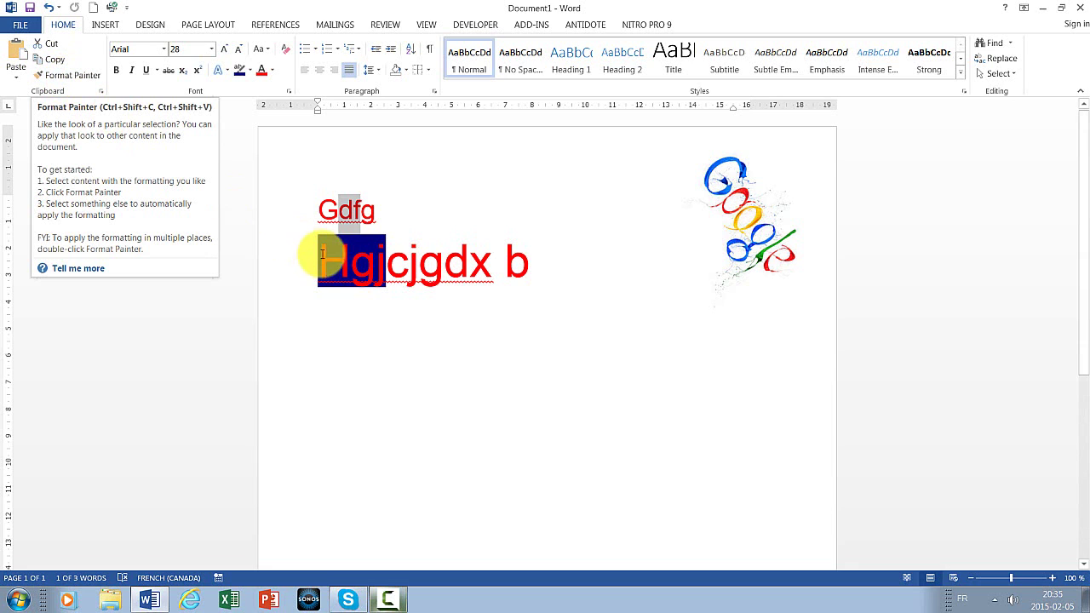
left_click(349, 252)
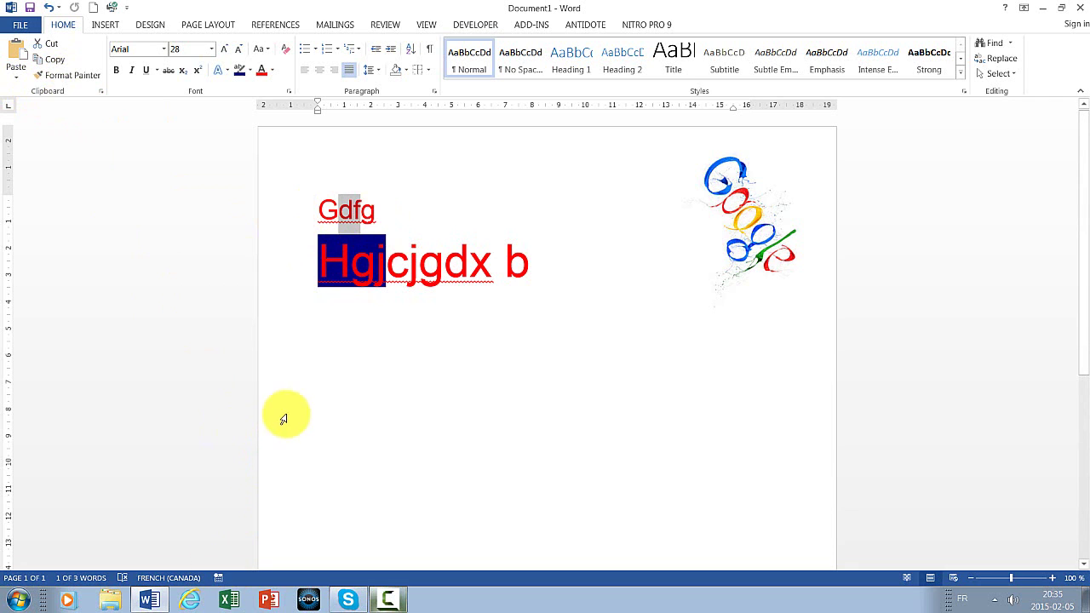
Select the letters 'dfg' in Gdfg as the formatting source.
left_click(310, 417)
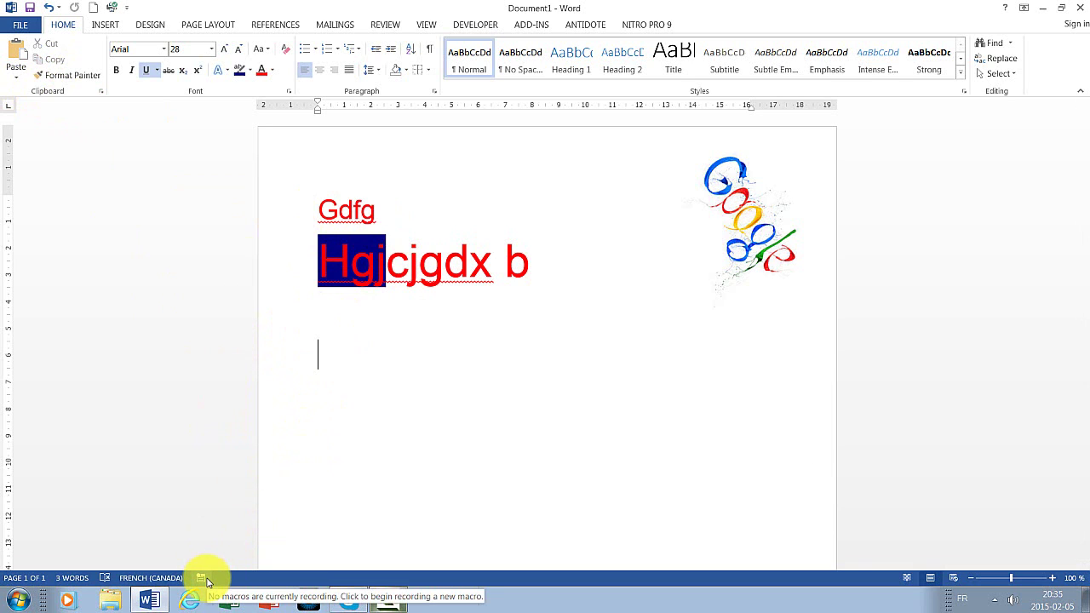
left_click(345, 434)
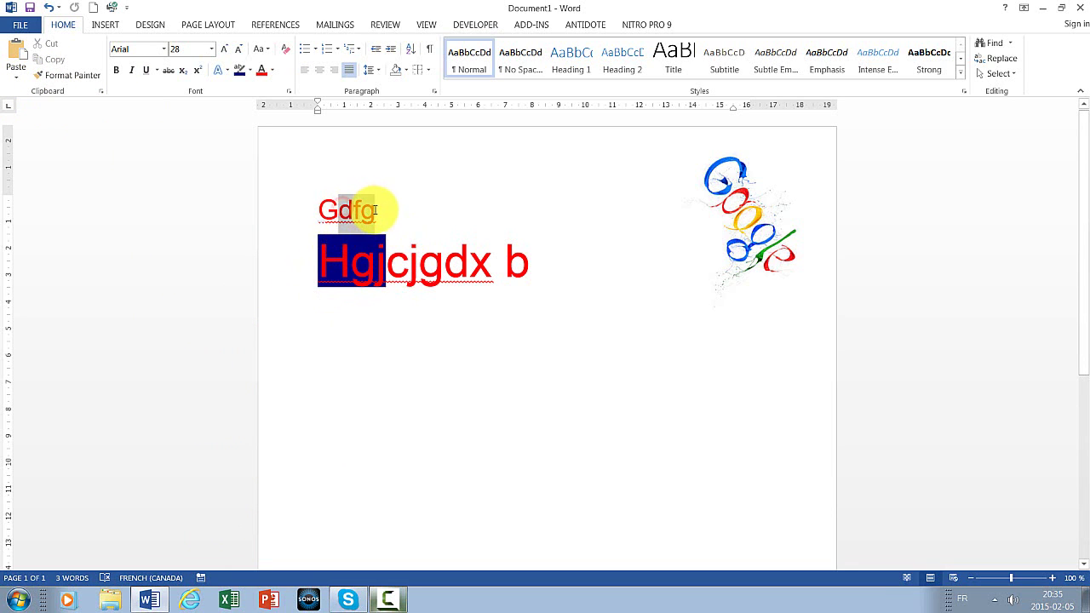
left_click_drag(375, 210, 376, 211)
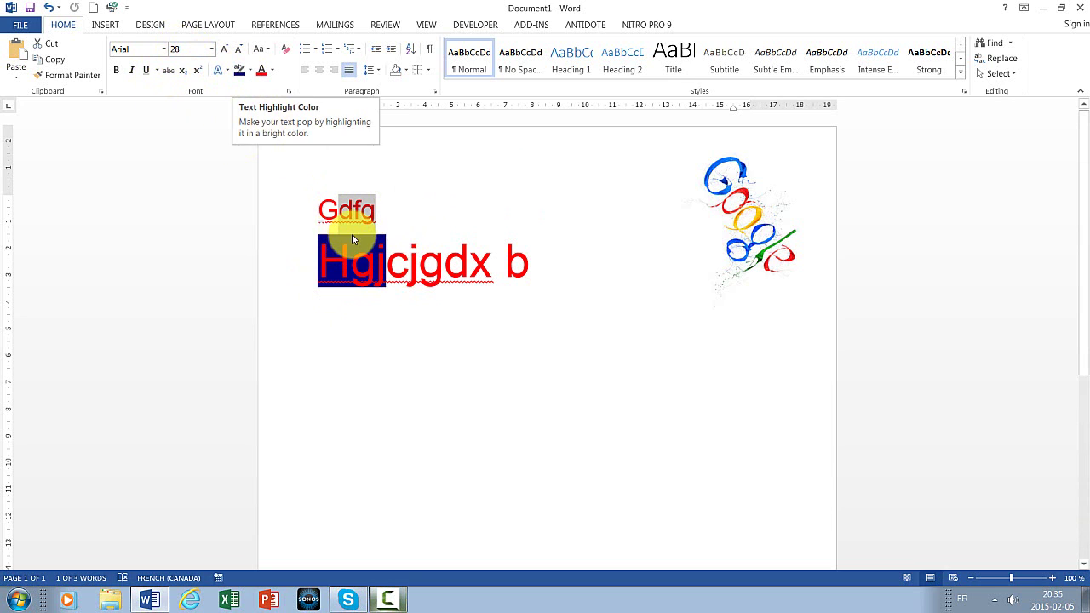
left_click(370, 210)
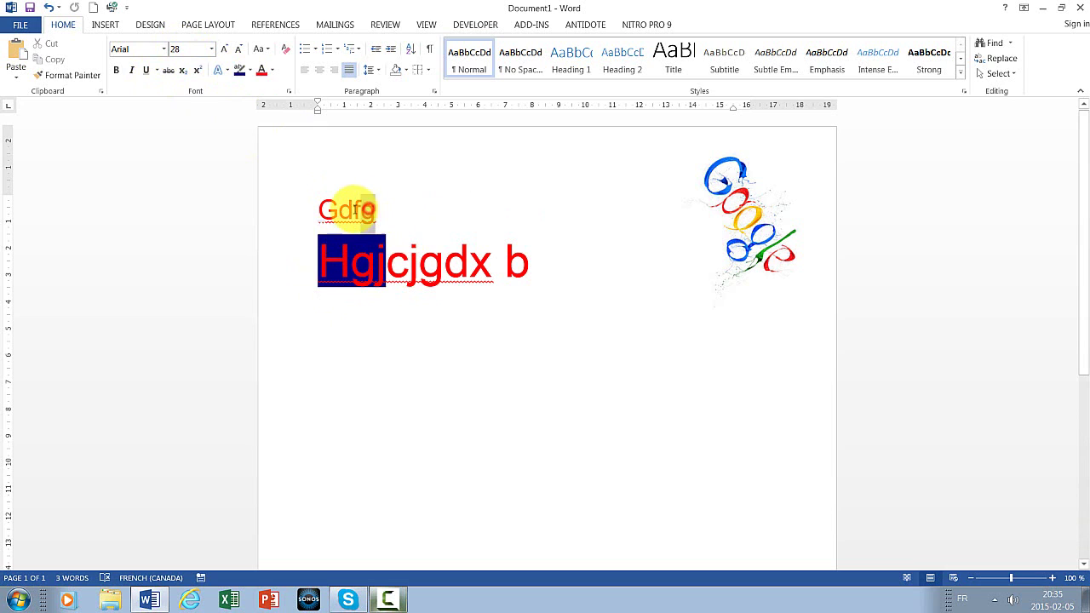
mouse_move(351, 211)
left_mouse_down()
mouse_move(362, 224)
mouse_move(302, 283)
left_mouse_up()
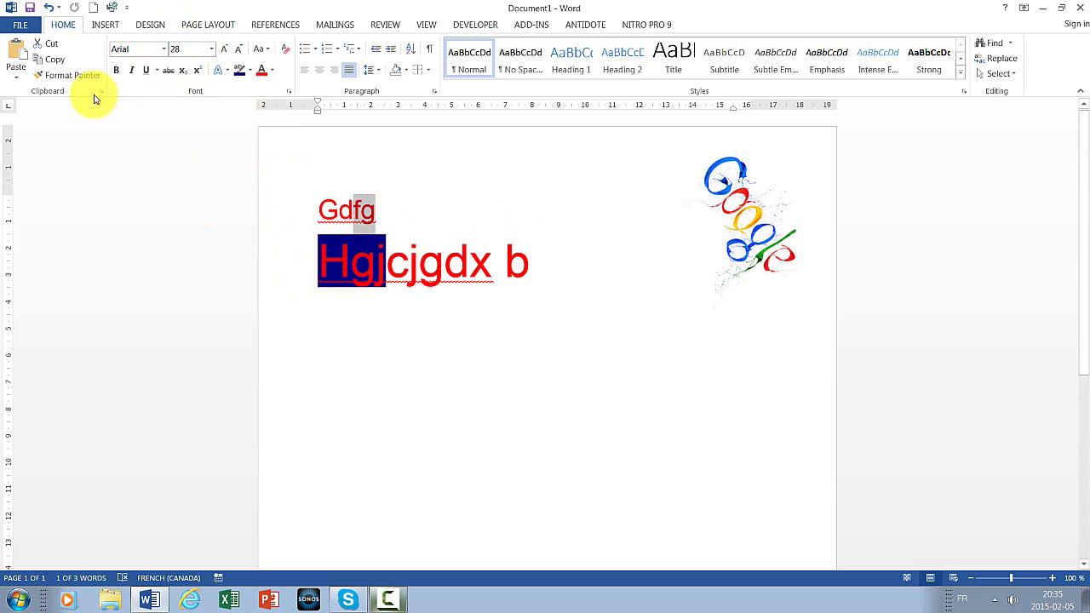
Format-paint Gdfg's red size-28 style onto the Hgjcjgdx b line, removing its dark blue highlight.
left_click(51, 76)
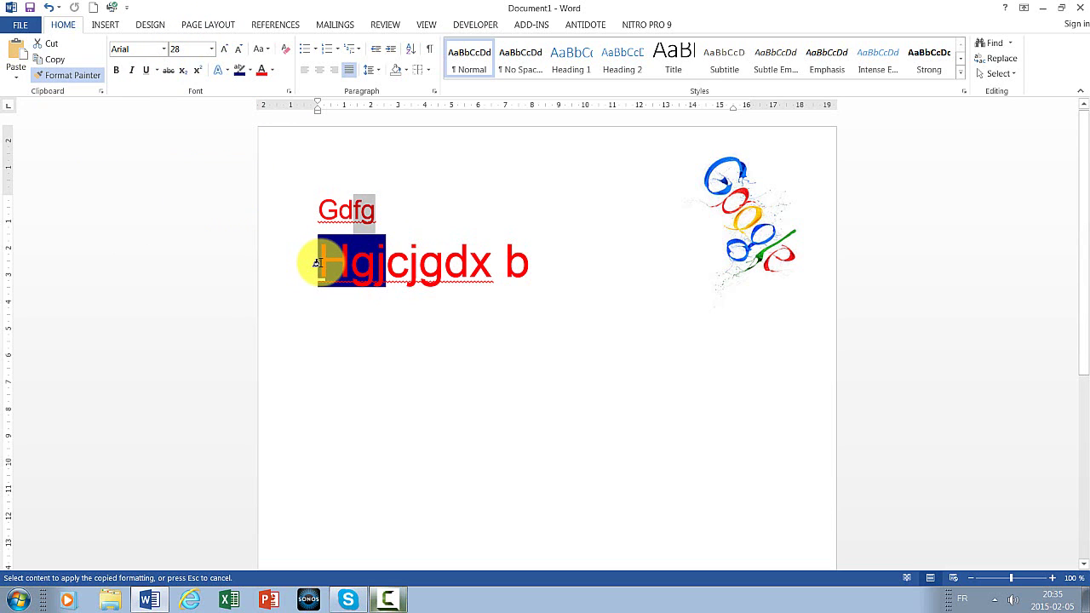
left_click_drag(323, 262, 514, 270)
left_click(353, 209)
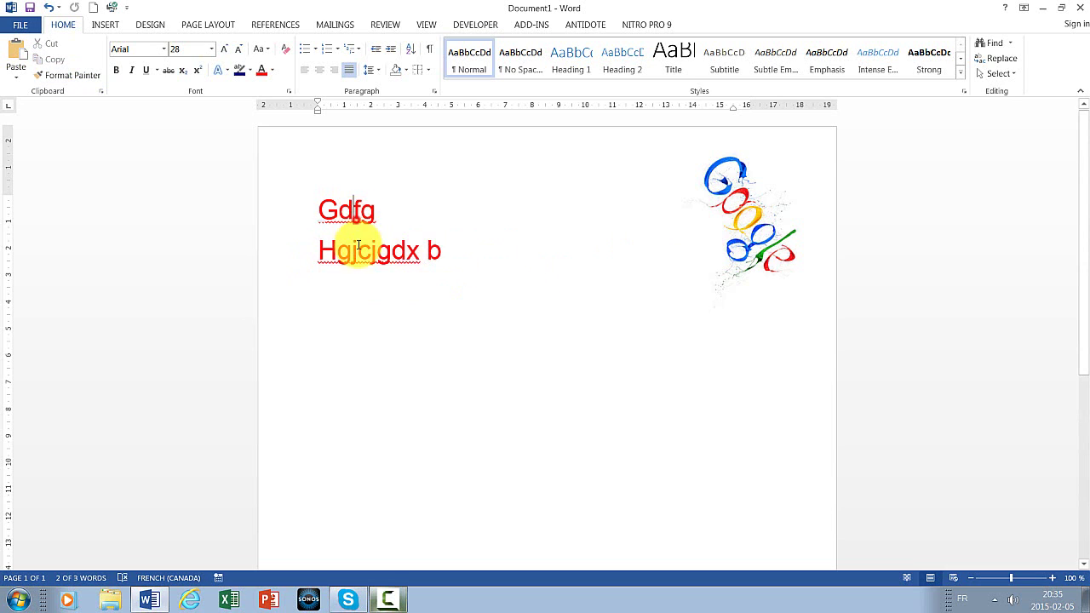
left_click(358, 248)
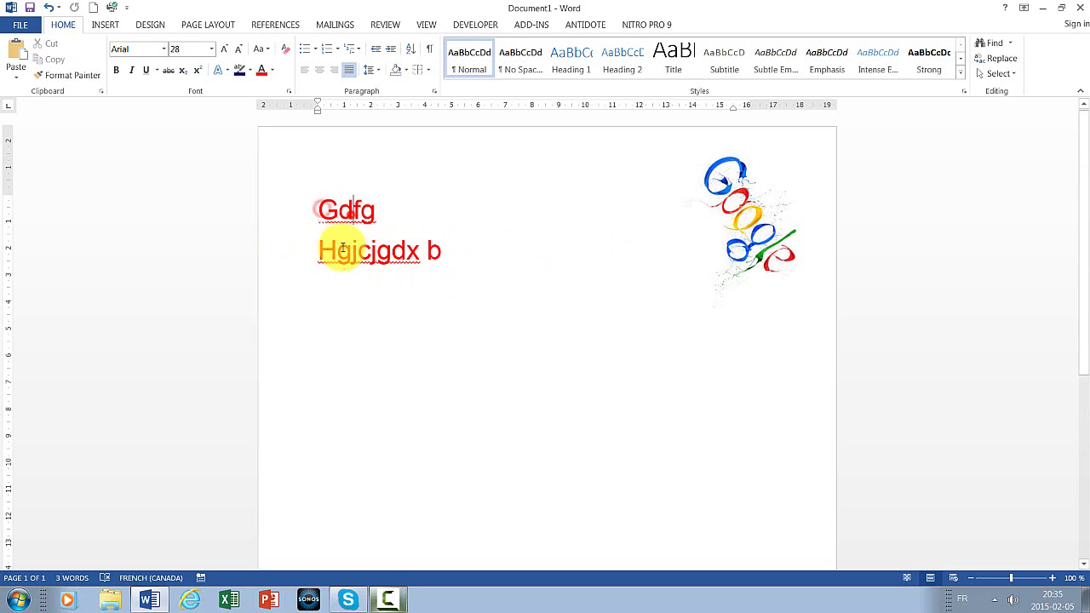
left_click(353, 209)
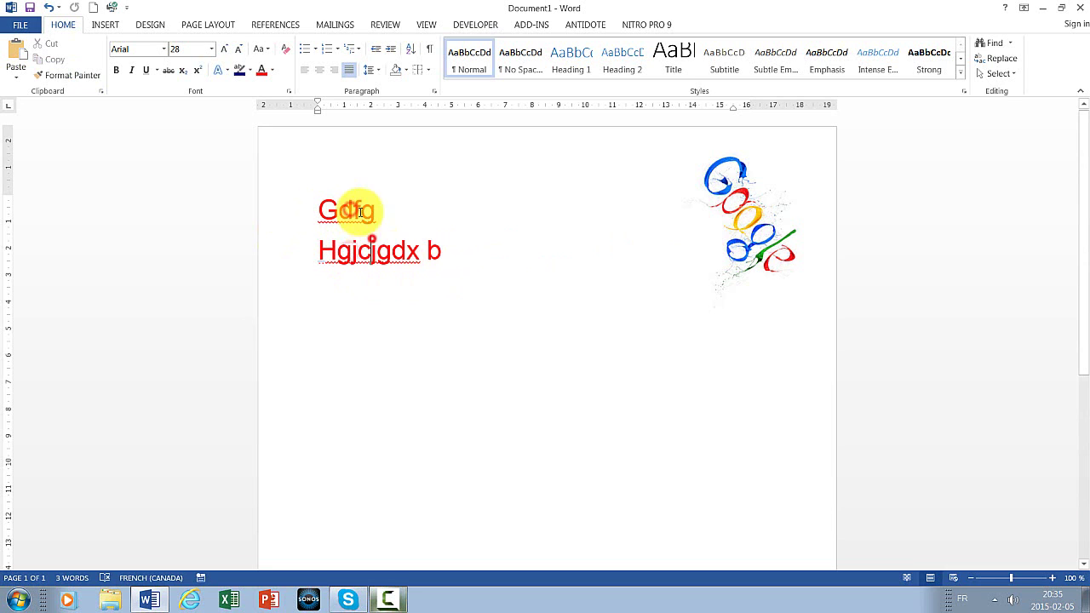
left_click(378, 221)
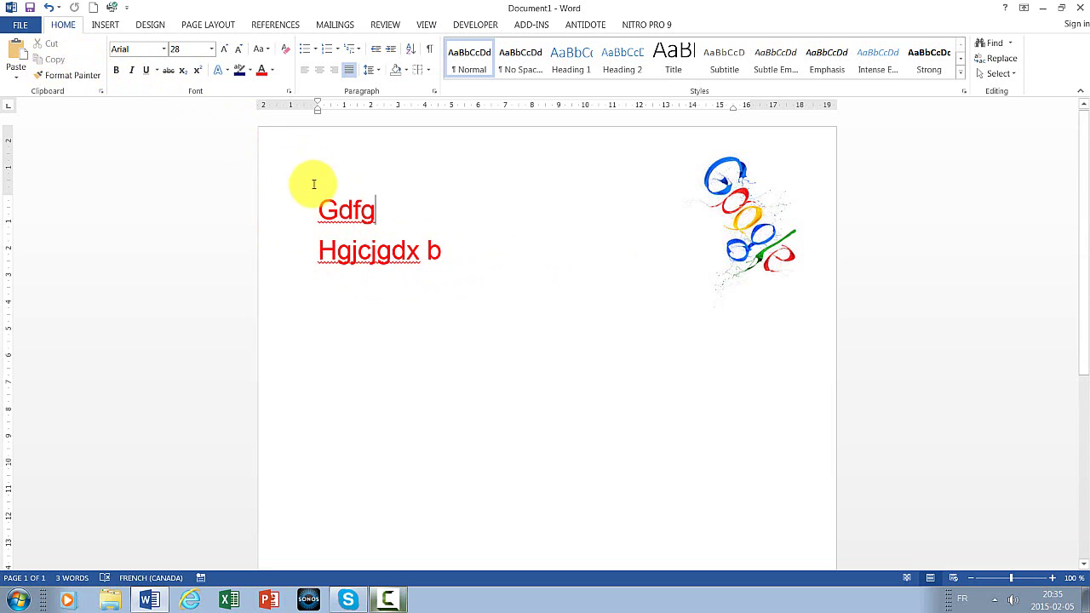
Cut and paste the rotated Google logo back, then drag it slightly inward to the page's upper right.
left_click(716, 198)
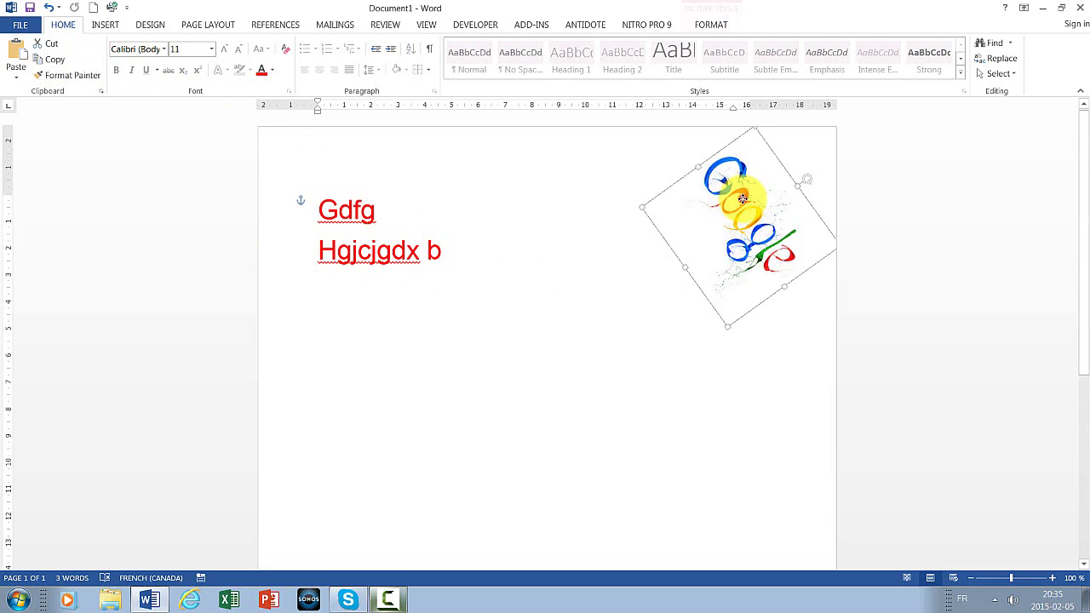
left_click(43, 49)
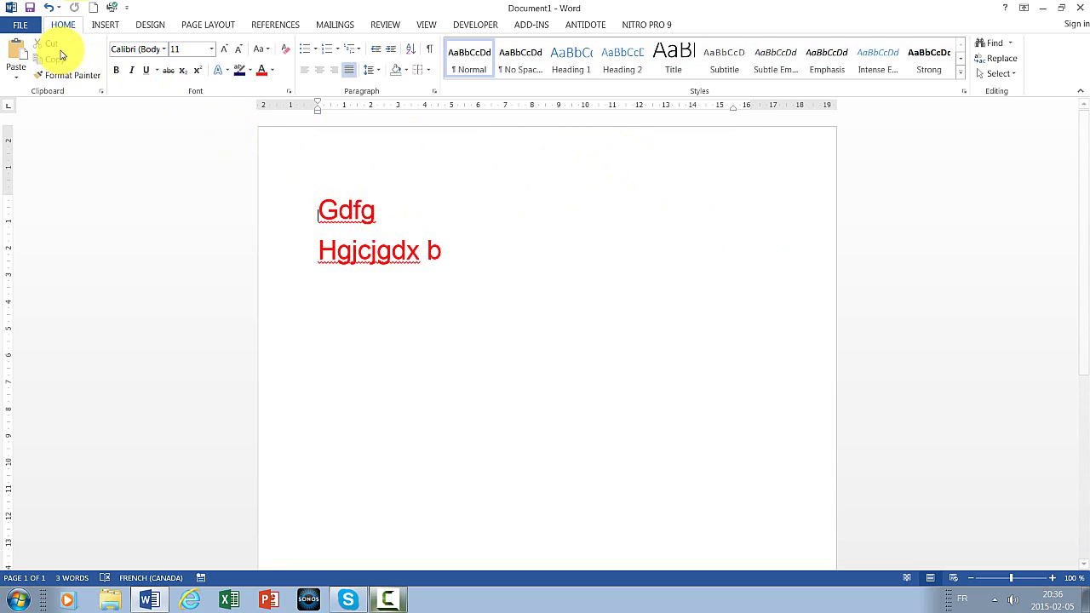
right_click(544, 204)
left_click(578, 272)
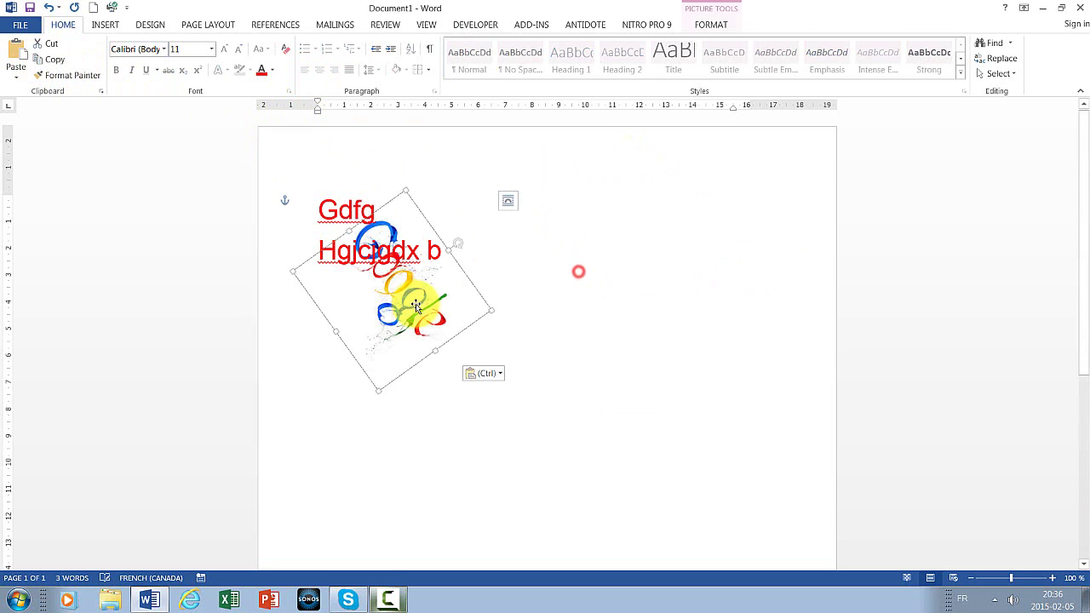
left_click_drag(416, 305, 706, 256)
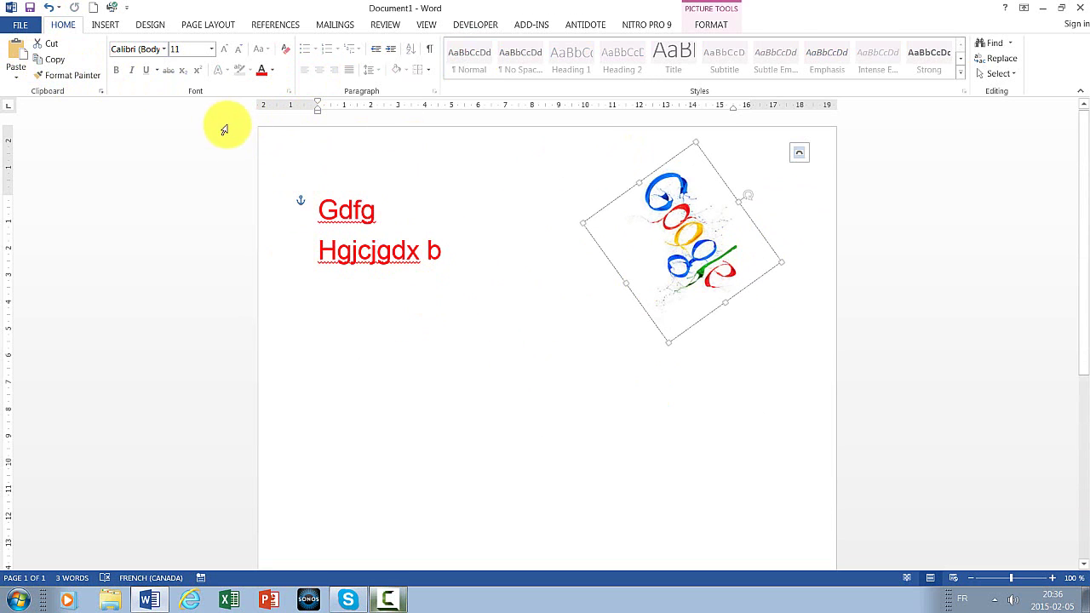
left_click(106, 25)
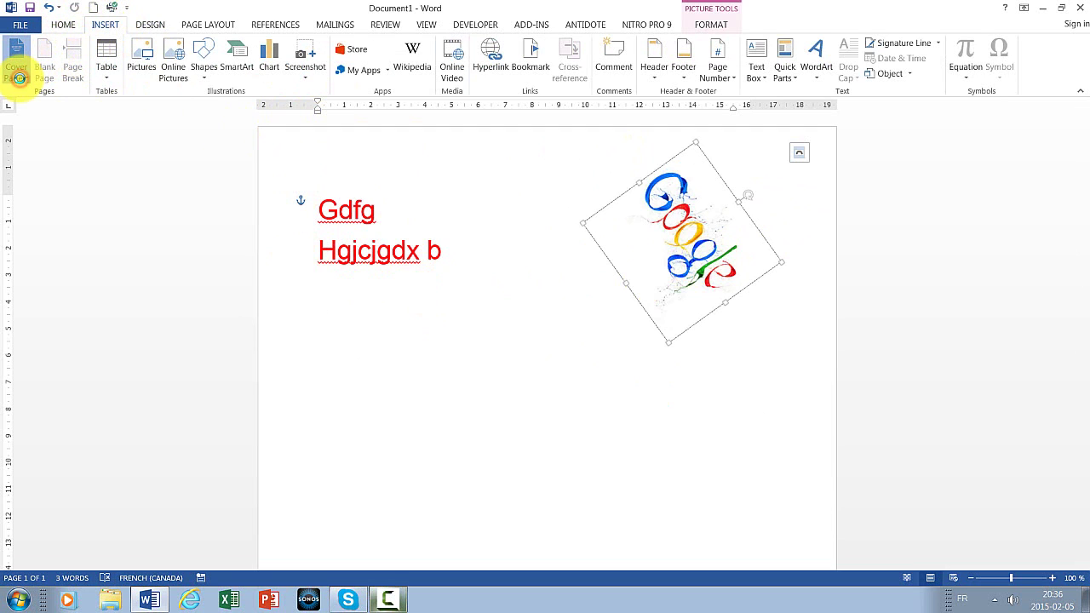
left_click(17, 75)
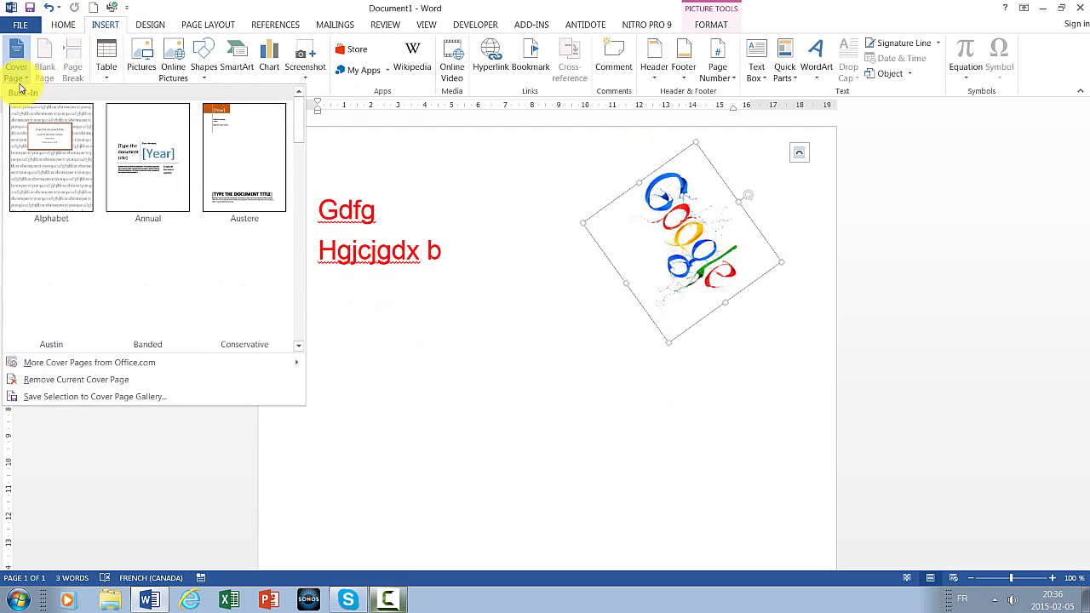
left_click(297, 137)
scroll(304, 210, "down", 1)
scroll(287, 235, "down", 1)
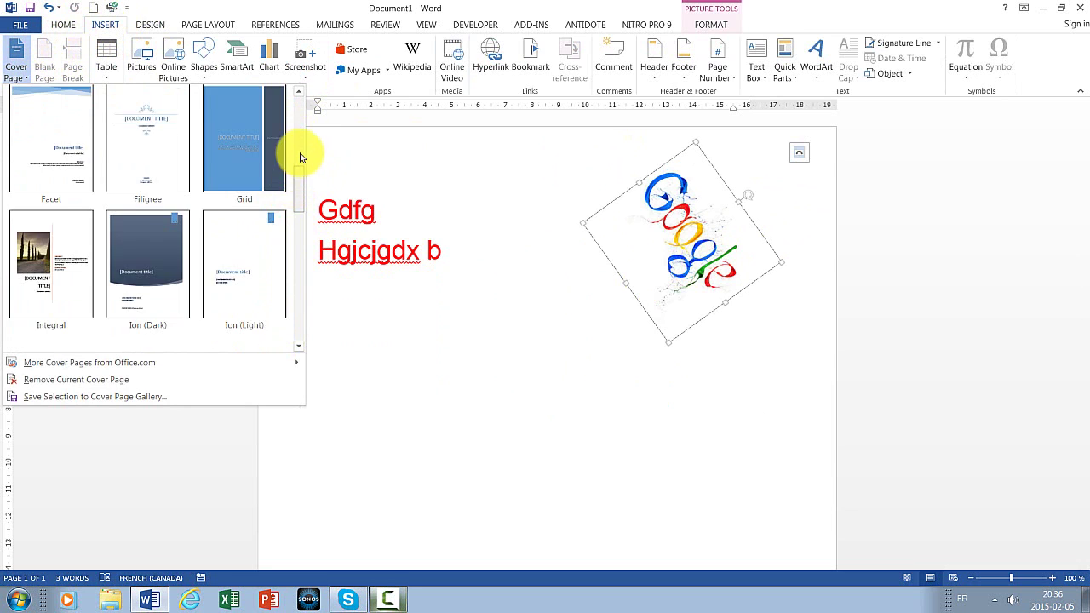
scroll(298, 113, "up", 4)
scroll(287, 224, "down", 3)
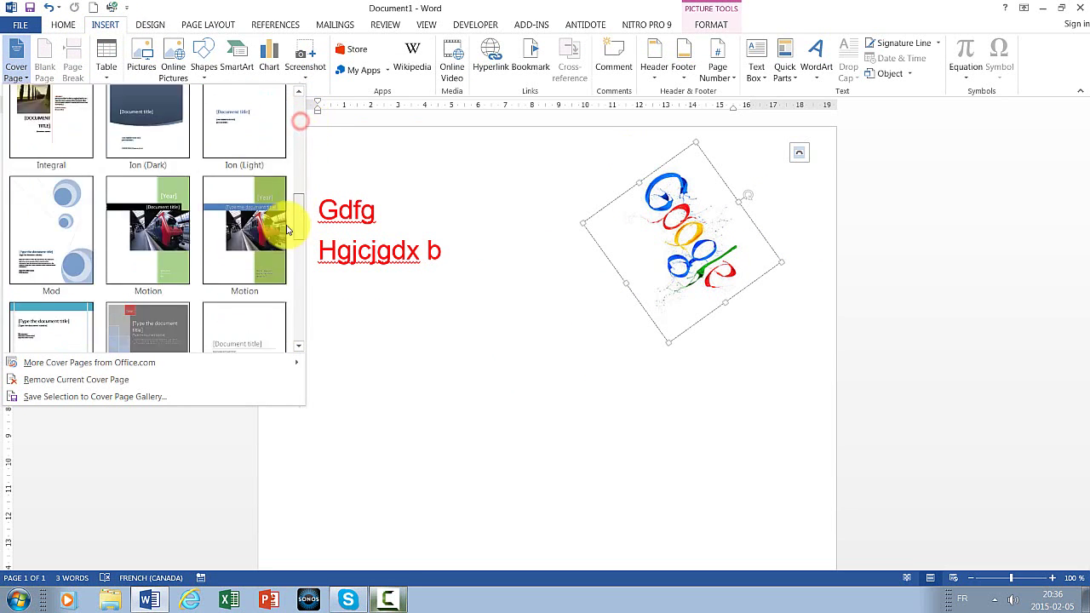
scroll(280, 316, "down", 3)
scroll(292, 244, "down", 1)
left_click_drag(296, 304, 300, 205)
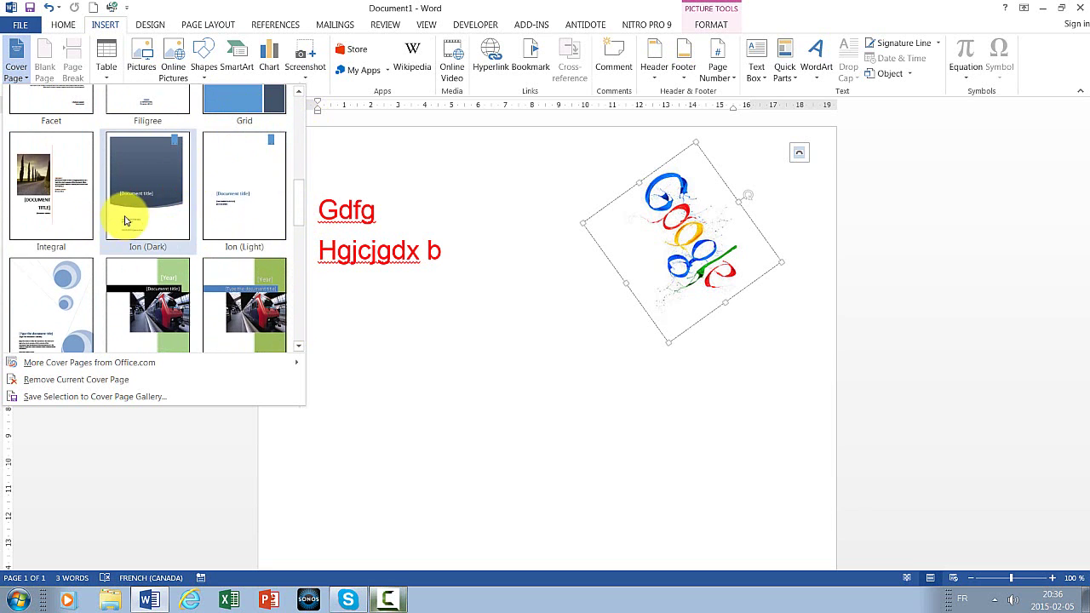
left_click_drag(297, 204, 300, 106)
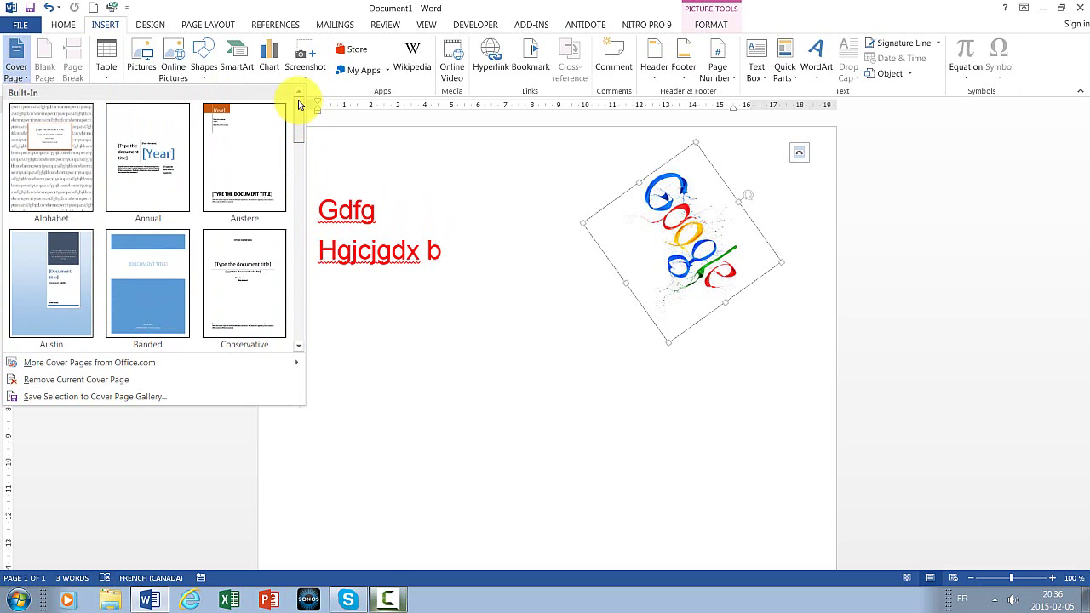
mouse_move(301, 122)
left_mouse_down()
mouse_move(269, 306)
mouse_move(271, 125)
mouse_move(253, 112)
left_mouse_up()
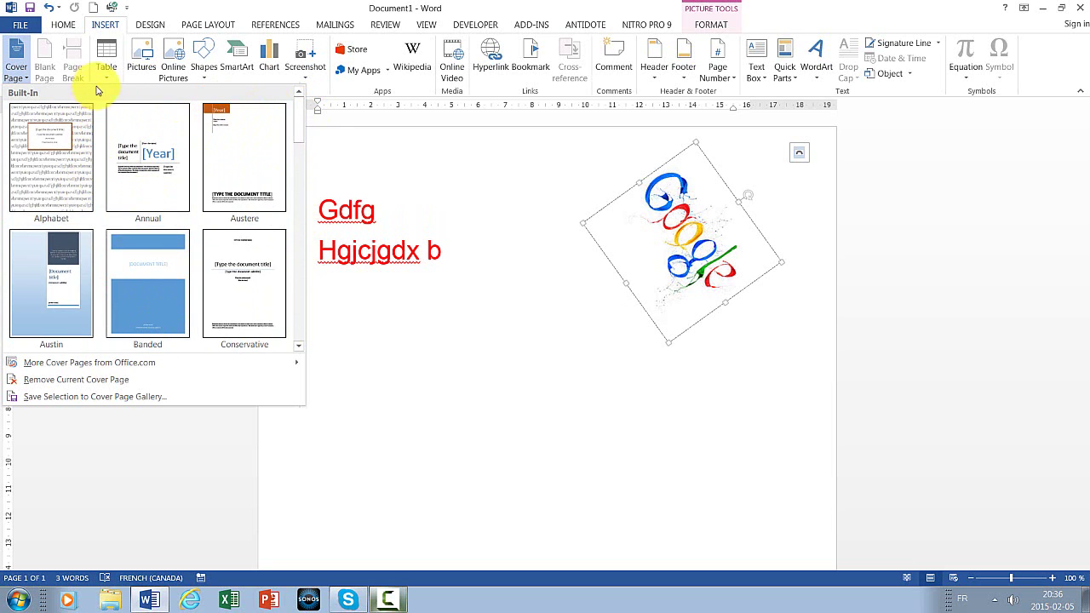
Dismiss the cover page designs and place the caret after the red 'Hgjcjgdx b' line.
left_click(327, 101)
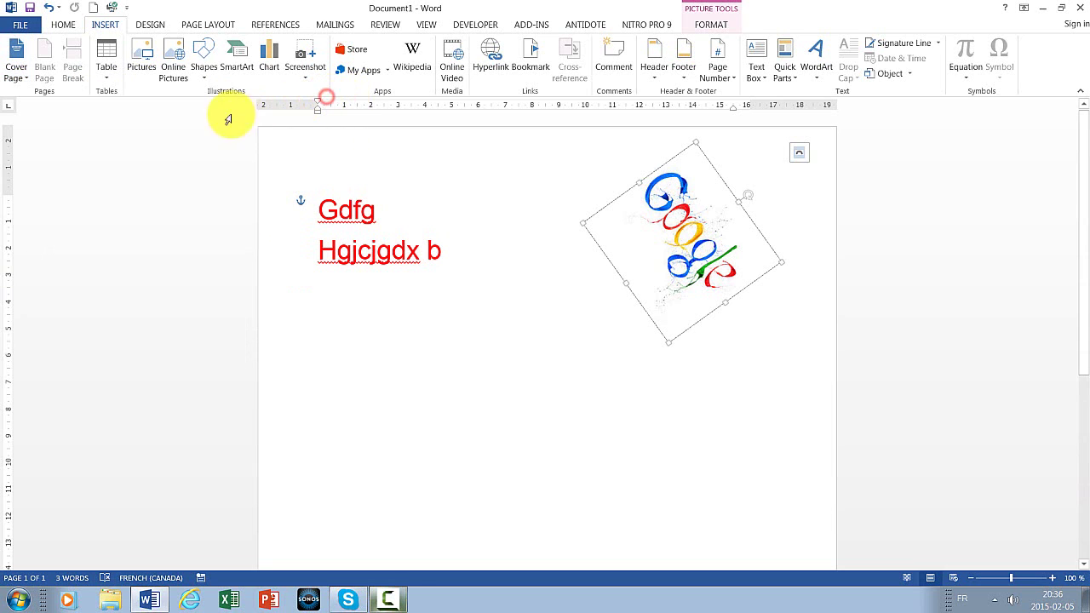
left_click(109, 77)
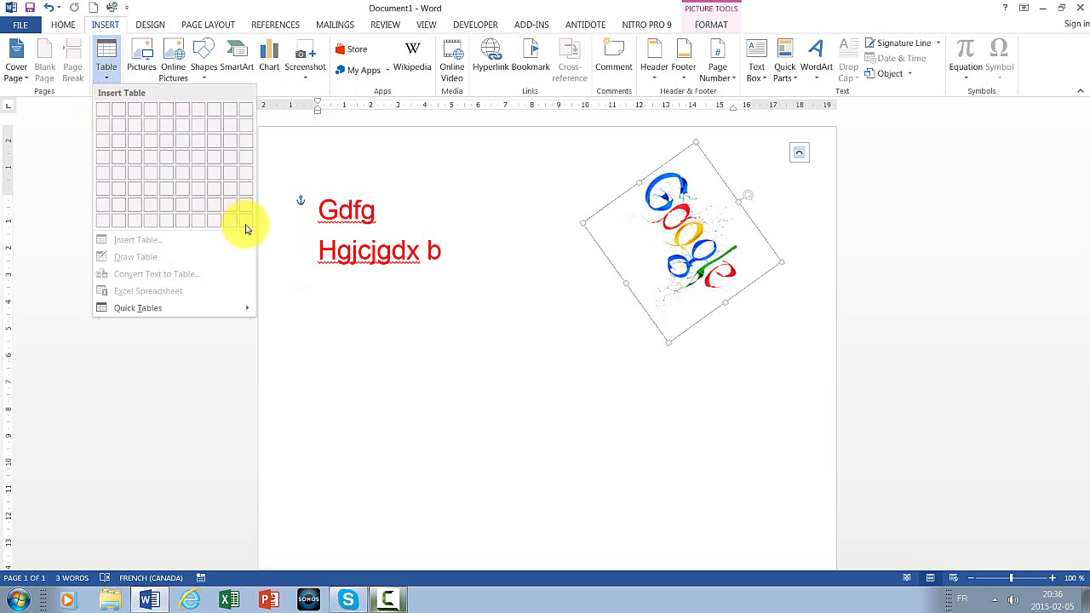
left_click(489, 264)
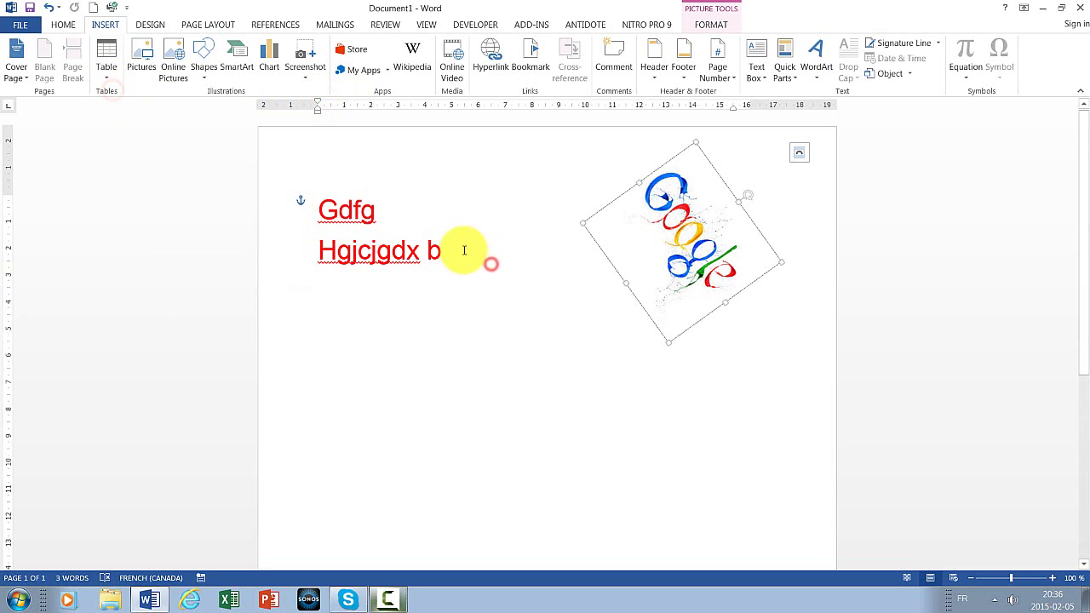
left_click(463, 251)
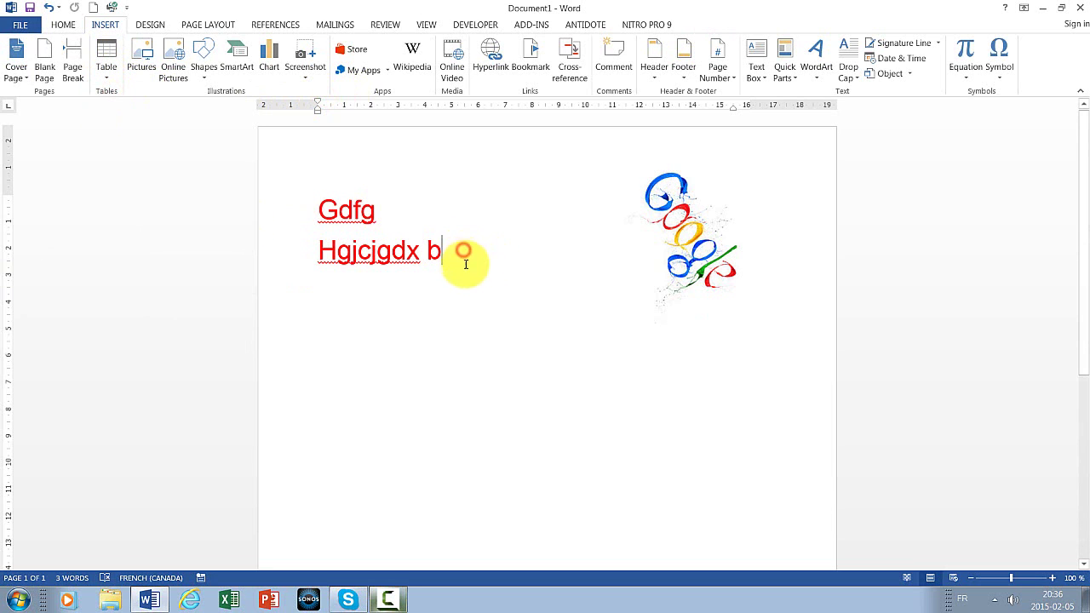
Preview table grid sizes without inserting, leaving the Table grid open at a 10x8 preview.
left_click(110, 81)
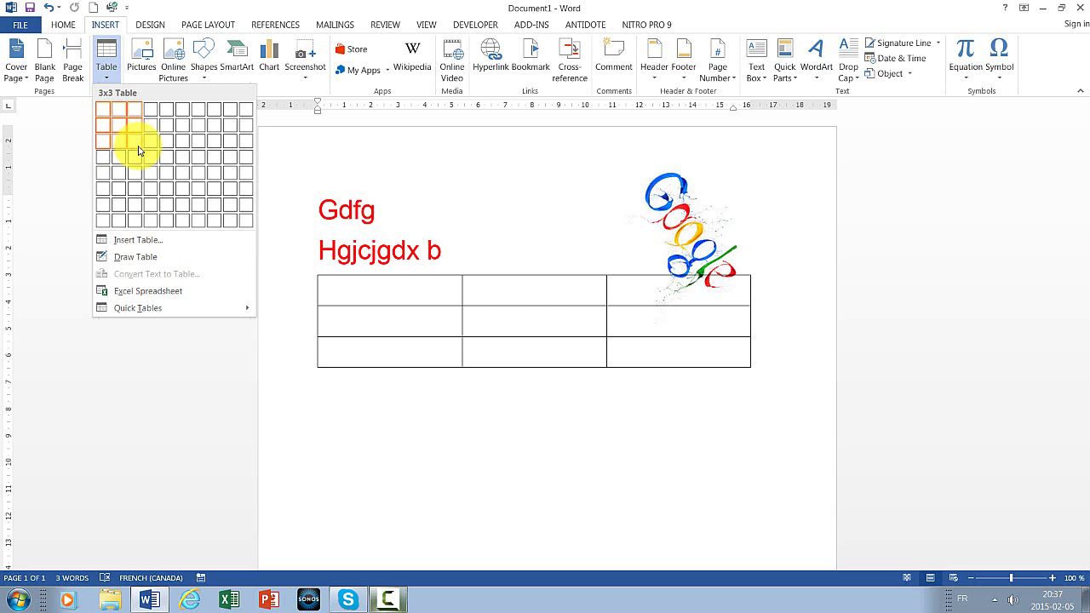
left_click(312, 460)
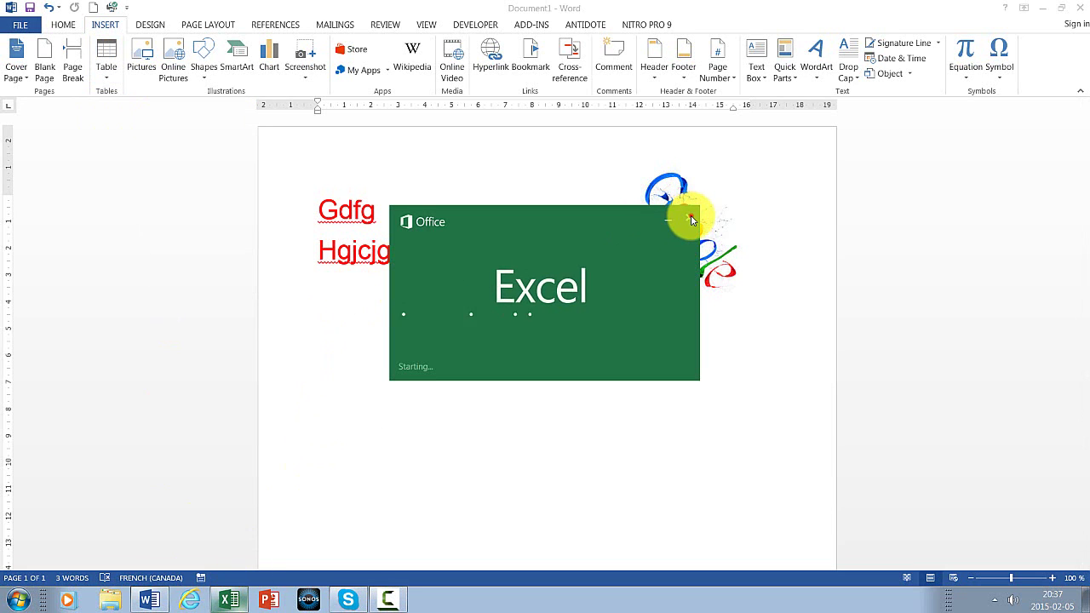
left_click(106, 82)
left_click(107, 75)
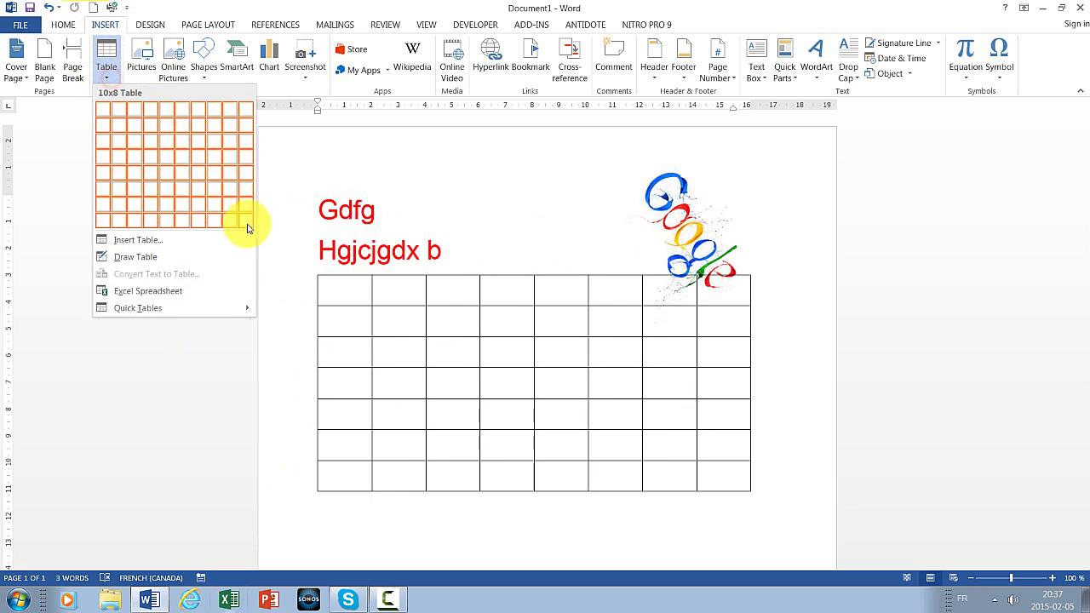
Insert a 1-column, 9-row table via Insert Table after fixing the out-of-range 100 x 1000 size.
left_click(171, 247)
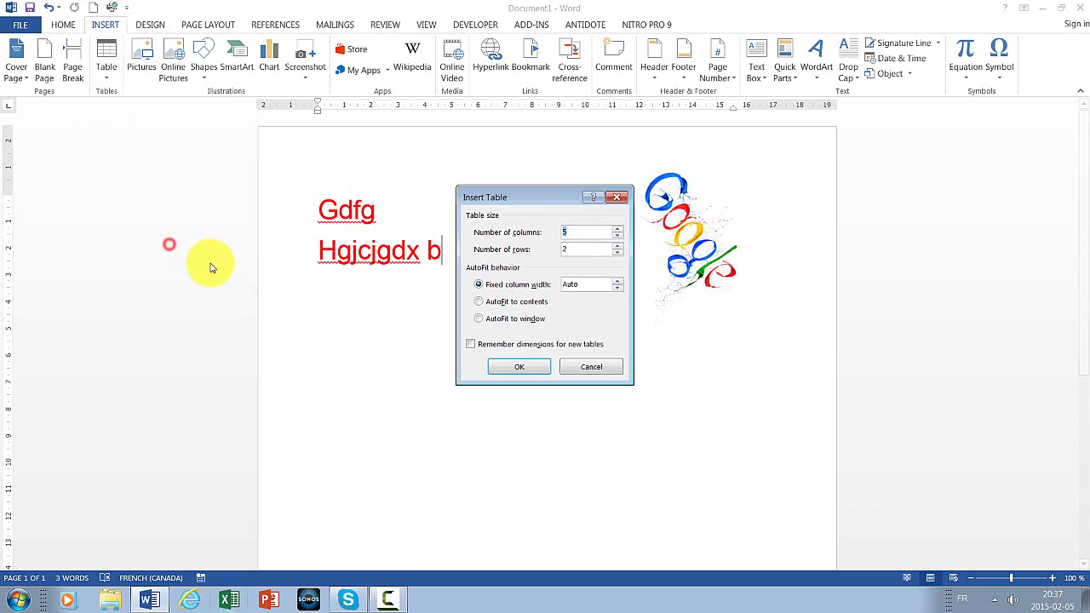
left_click(578, 229)
type("100")
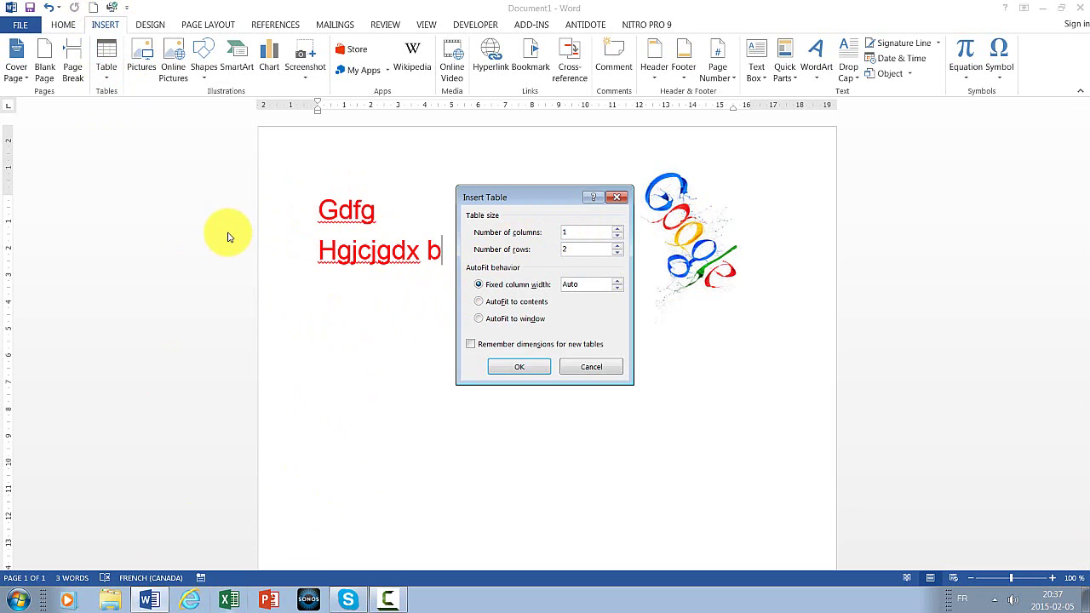
double_click(573, 247)
type("1000")
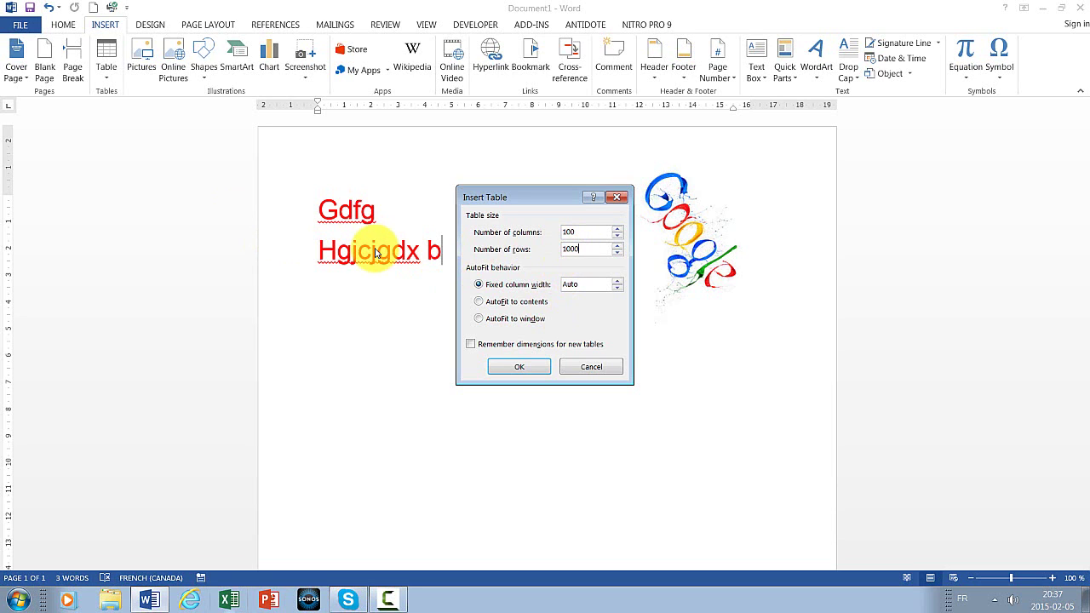
key("Return")
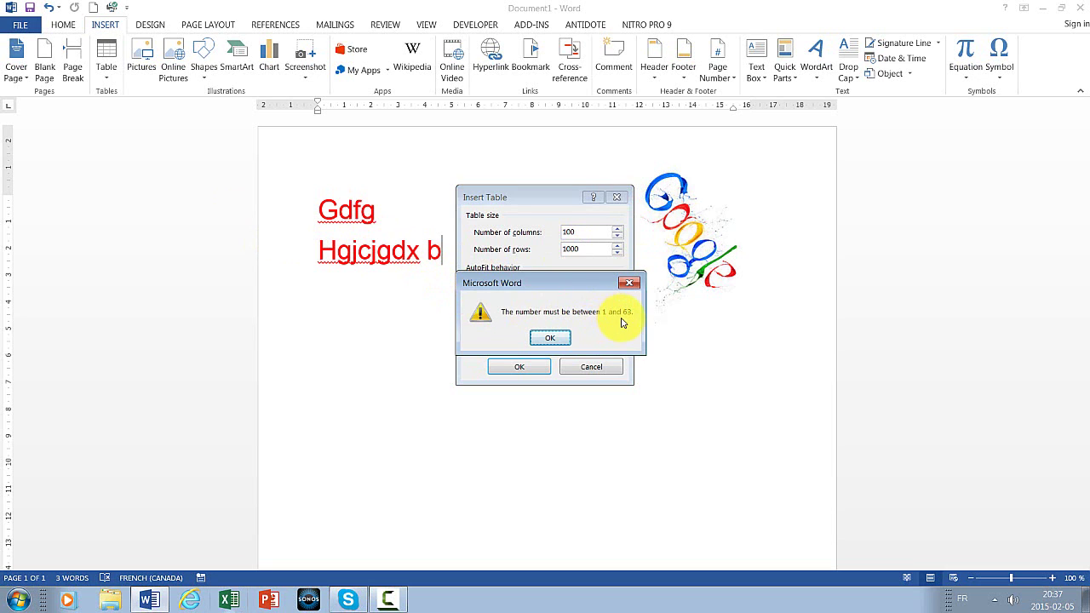
left_click(559, 339)
double_click(577, 249)
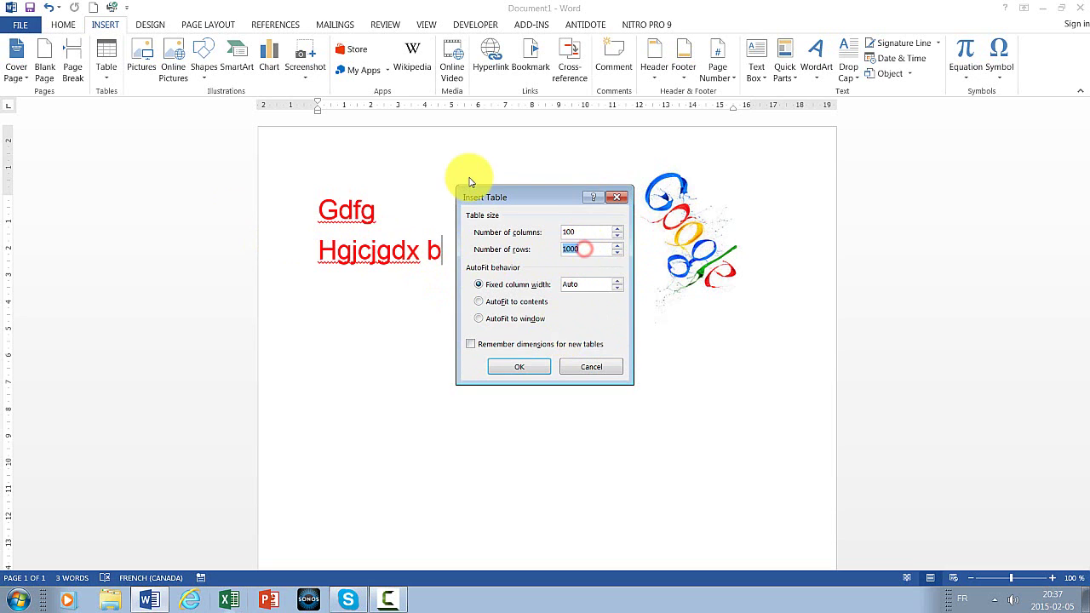
double_click(578, 233)
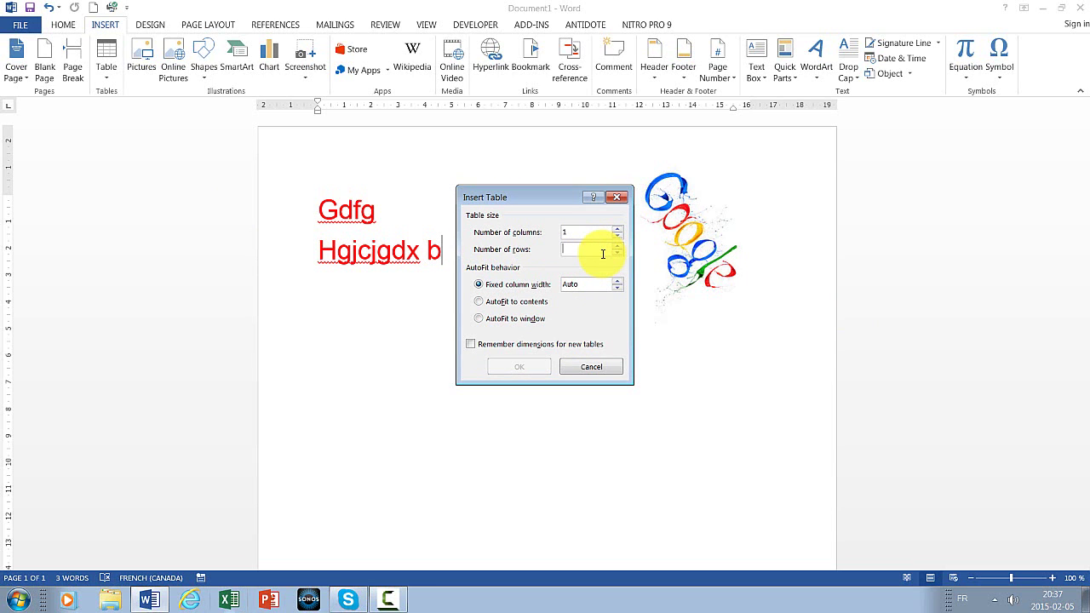
type("9")
key("Return")
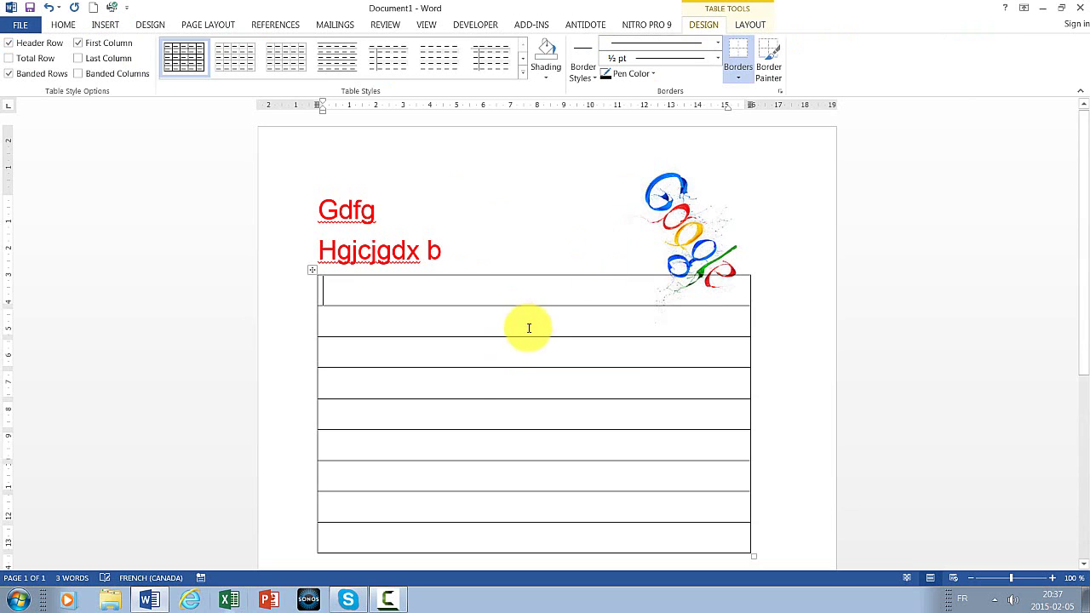
Switch between the Table Tools Design and Layout tabs for the new table.
scroll(520, 328, "down", 3)
scroll(627, 435, "up", 2)
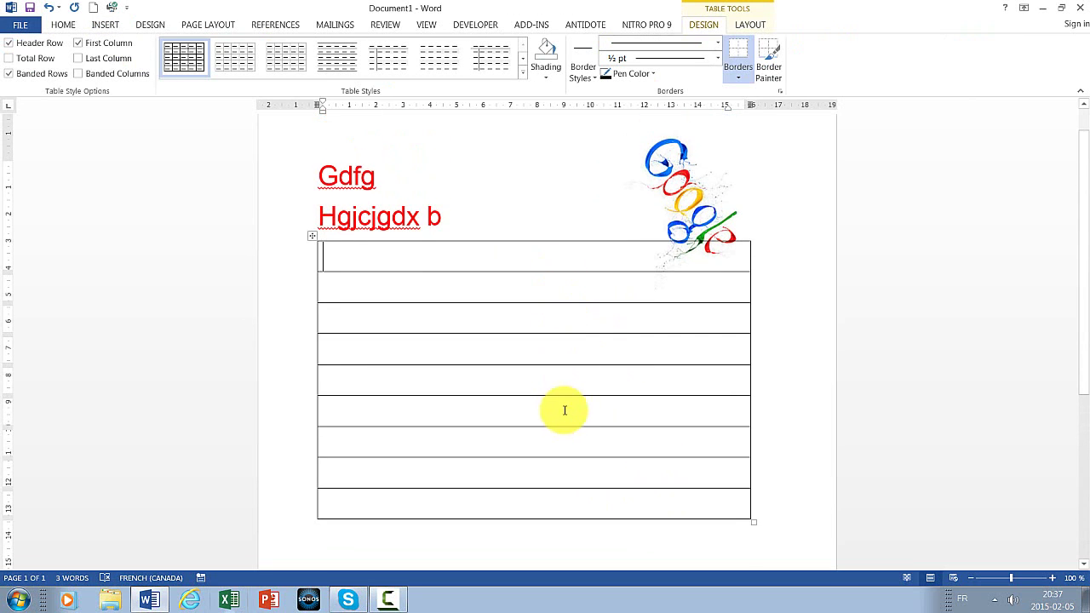
left_click(753, 30)
left_click(719, 26)
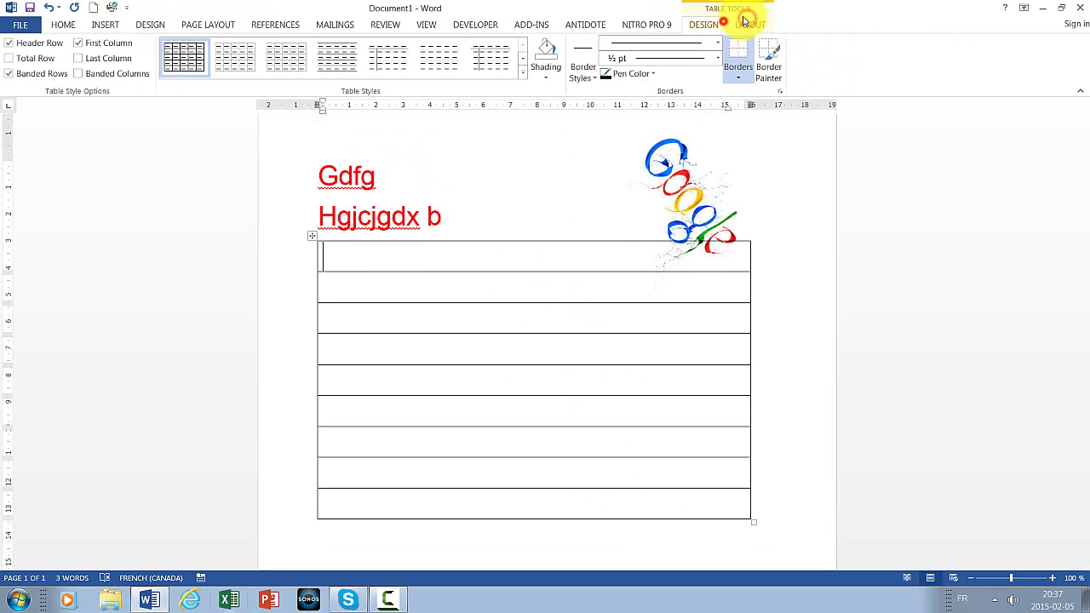
left_click(744, 24)
left_click(713, 25)
left_click(741, 24)
left_click(715, 28)
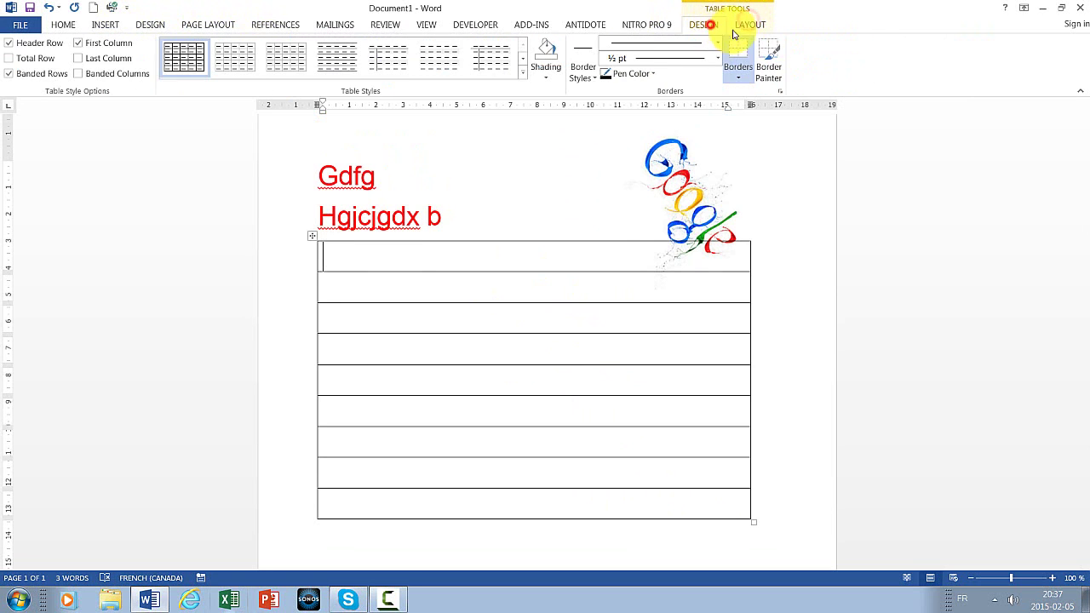
left_click(746, 24)
left_click(718, 27)
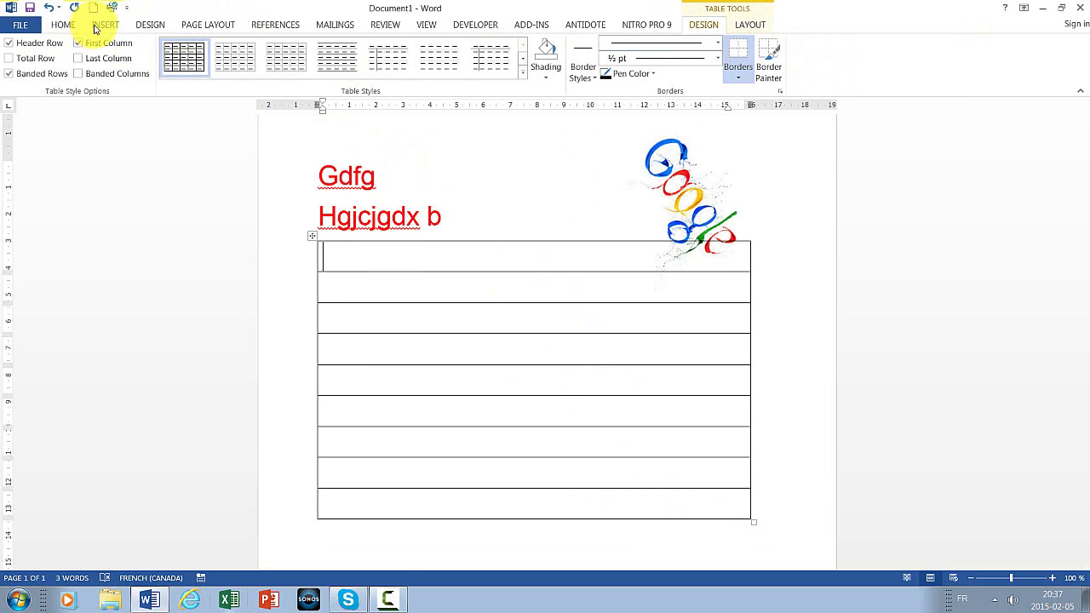
left_click(100, 25)
type("fhmj")
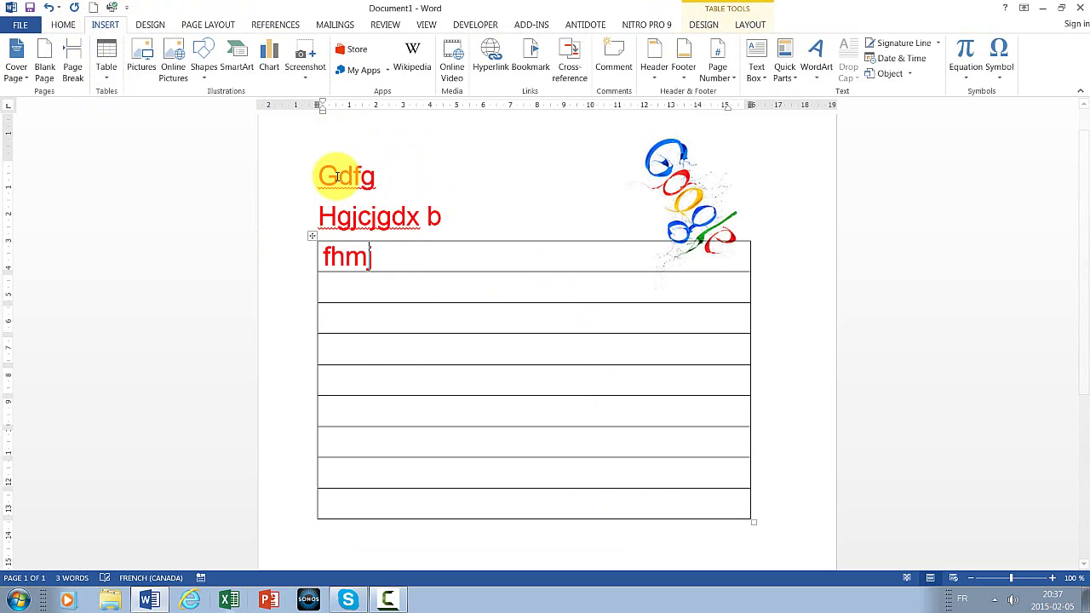
Type 'Fhmj vcg' in the first cell and split the top row to add '100%'.
type("vc")
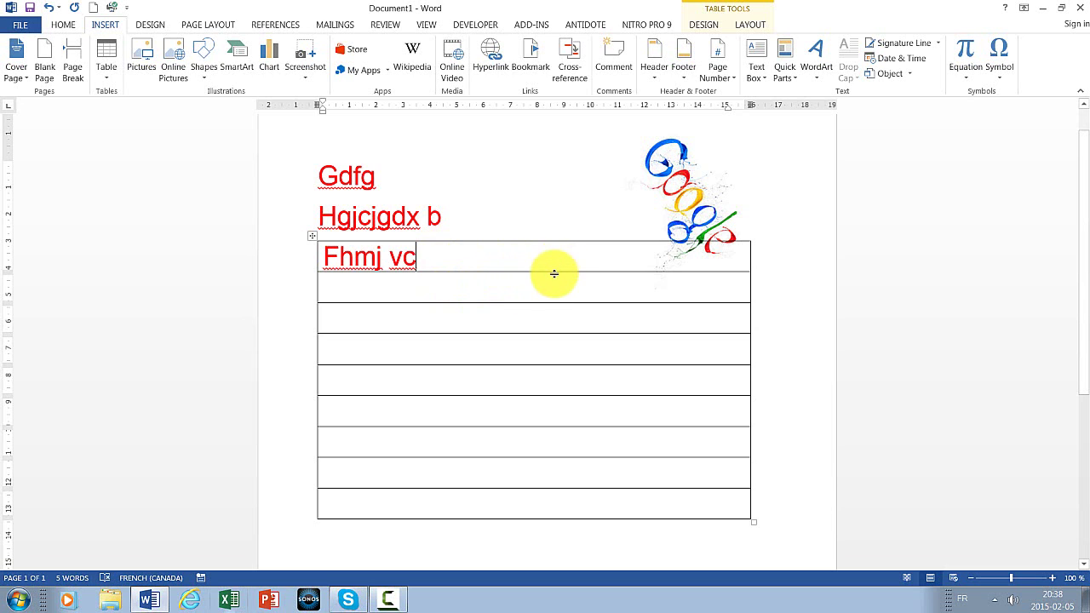
left_click(585, 259)
type("g")
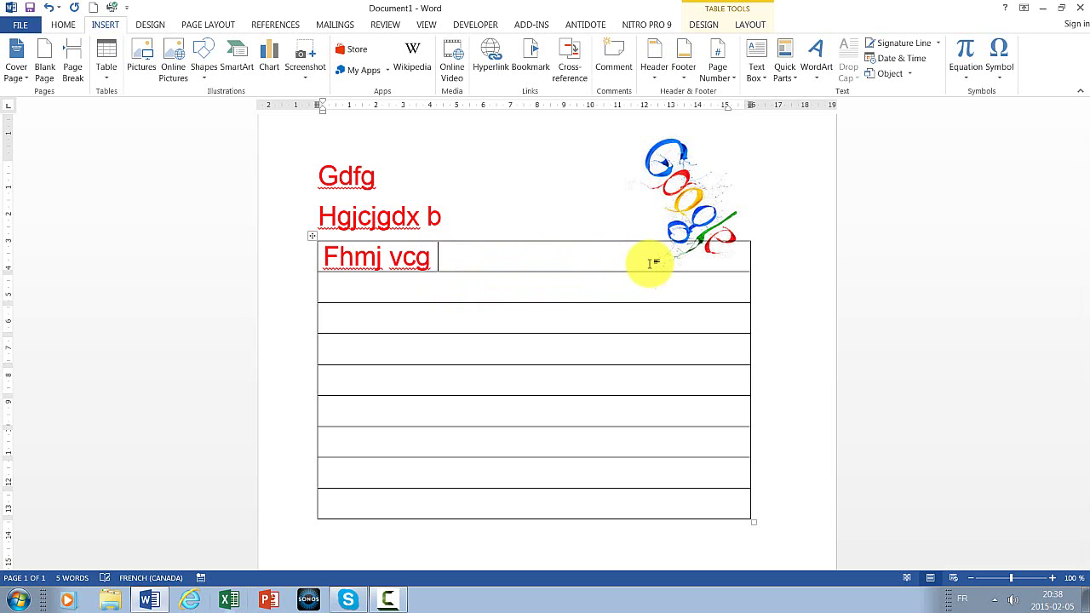
double_click(546, 259)
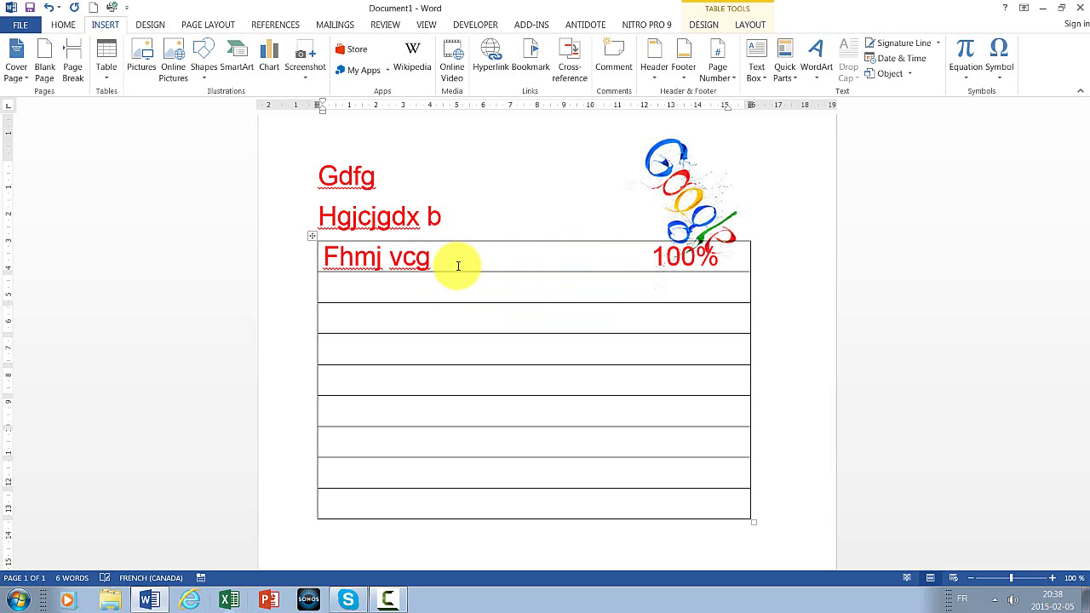
left_click(552, 247)
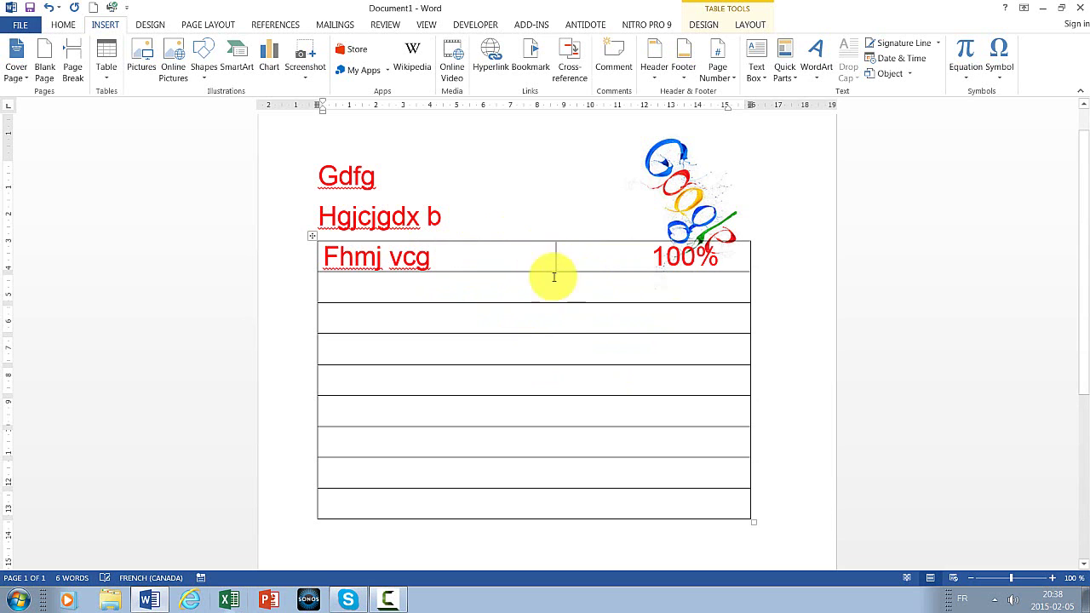
left_click(710, 24)
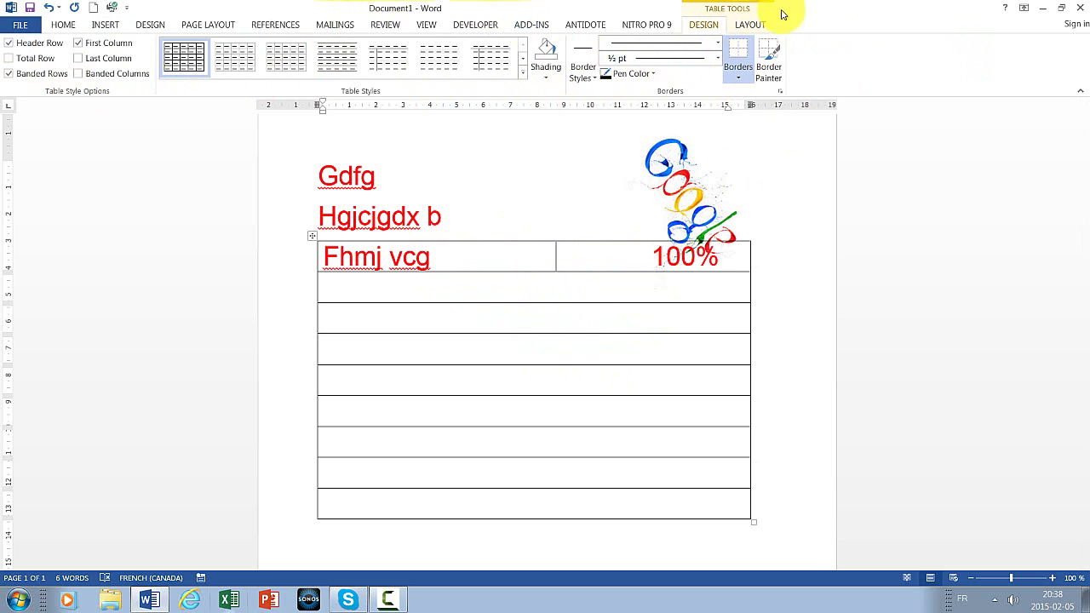
left_click(749, 24)
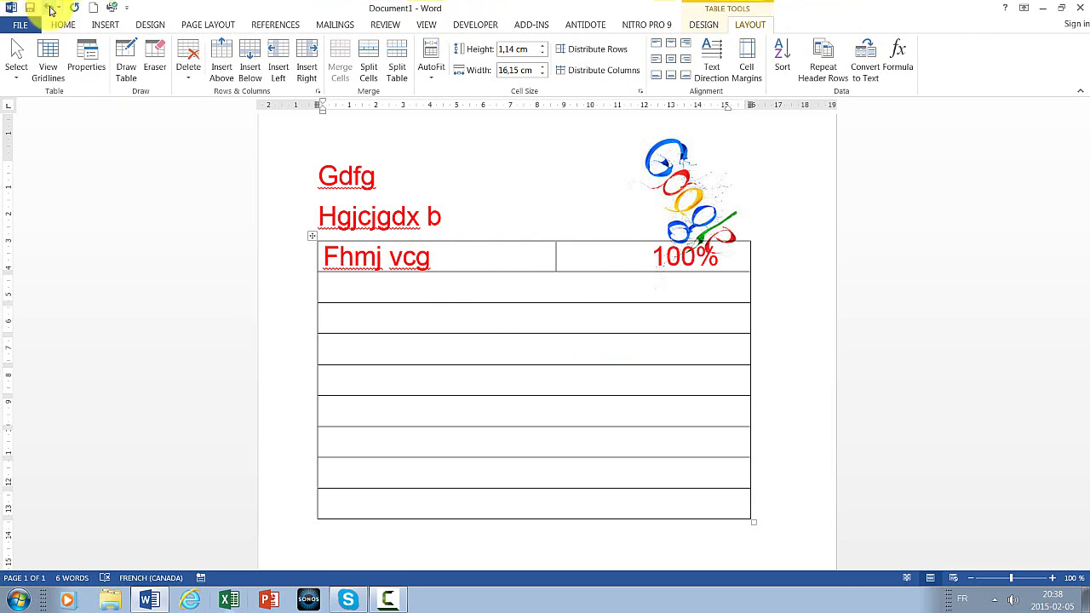
Use Draw Table to sketch a column divider down the table, undoing an accidental removal.
left_click(102, 24)
left_click(108, 73)
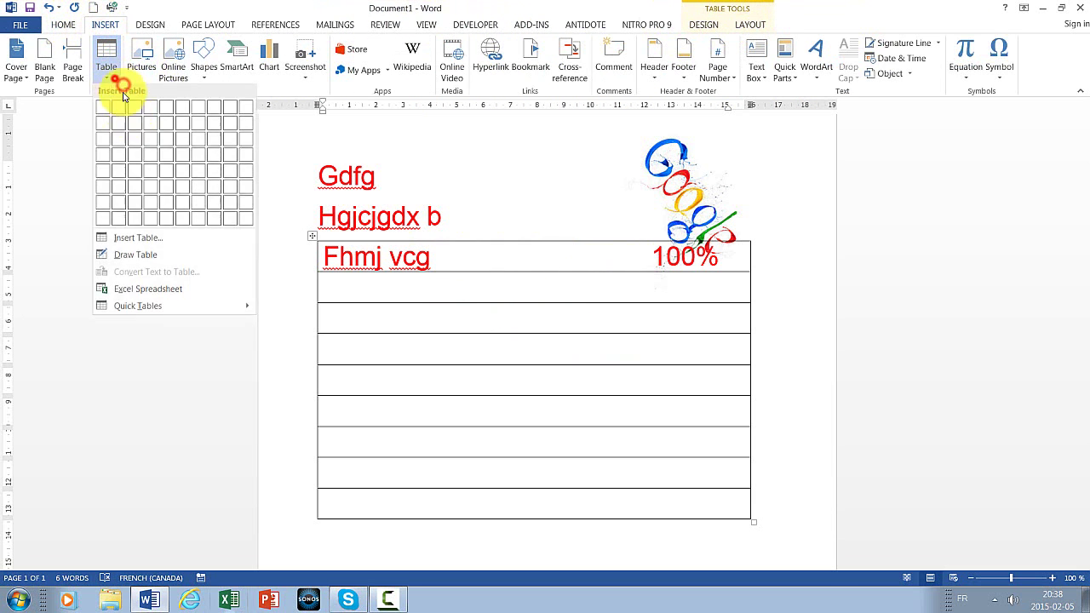
left_click(162, 263)
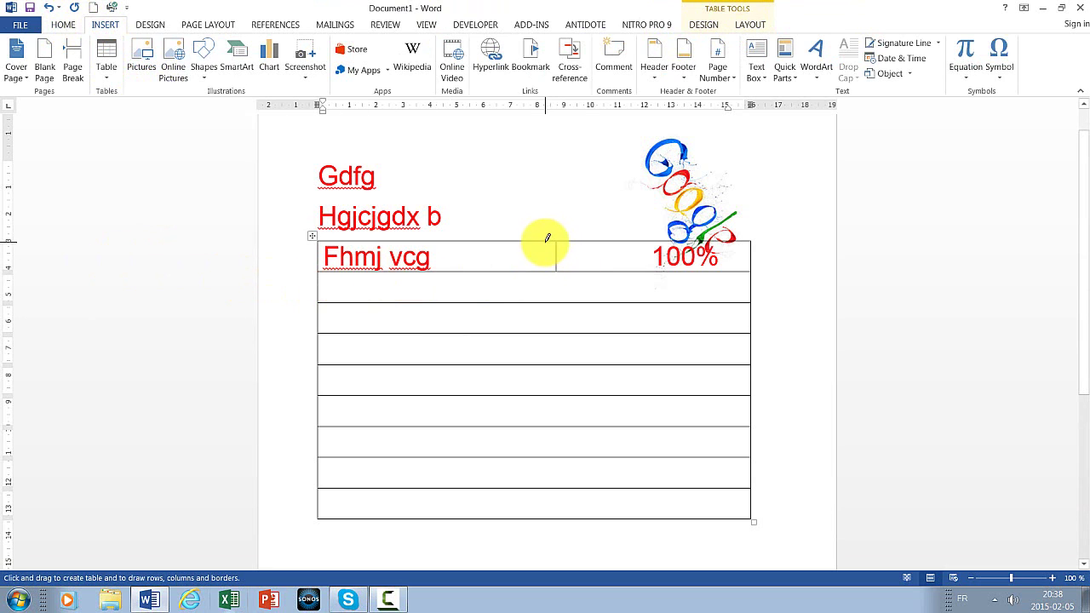
mouse_move(548, 237)
left_mouse_down()
mouse_move(537, 504)
mouse_move(562, 168)
mouse_move(608, 469)
mouse_move(550, 505)
mouse_move(632, 398)
left_mouse_up()
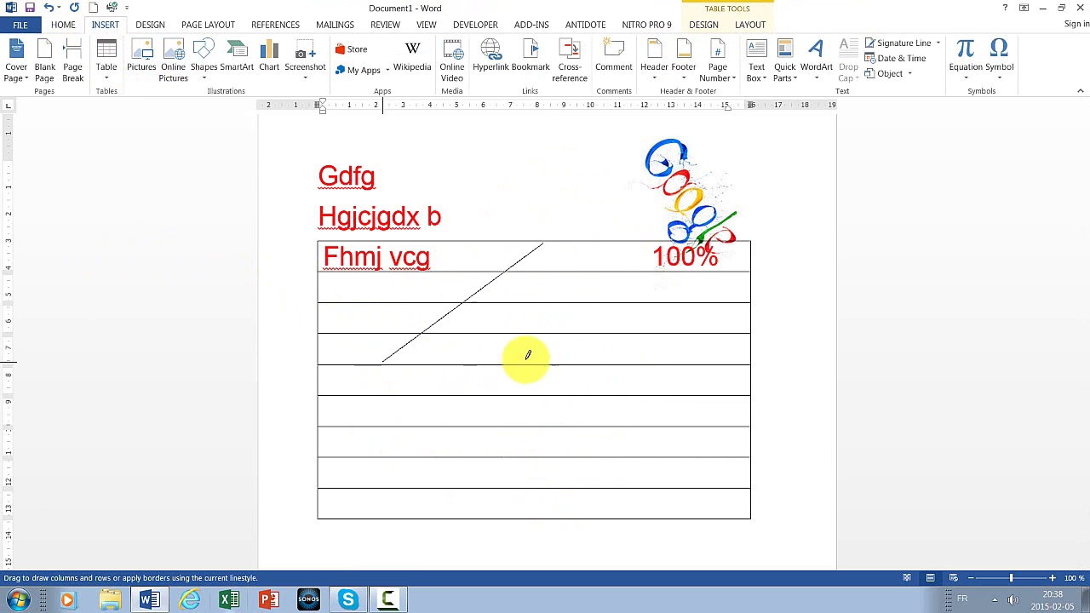
mouse_move(645, 406)
left_mouse_down()
mouse_move(536, 494)
mouse_move(554, 495)
mouse_move(610, 362)
mouse_move(564, 409)
mouse_move(549, 499)
left_mouse_up()
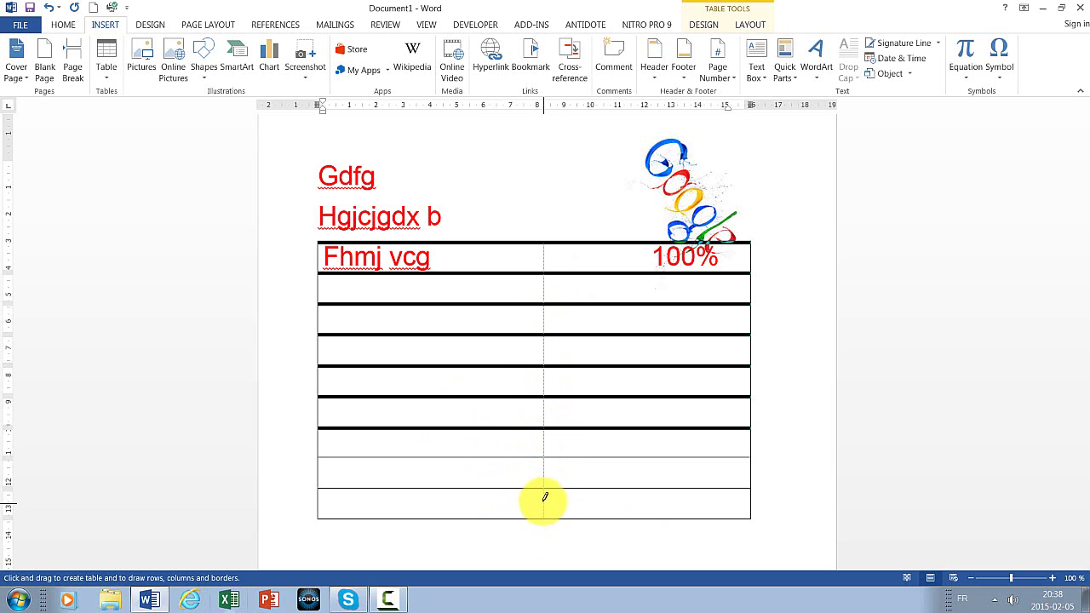
mouse_move(545, 497)
left_mouse_down()
mouse_move(539, 424)
mouse_move(536, 472)
mouse_move(552, 364)
mouse_move(542, 519)
left_mouse_up()
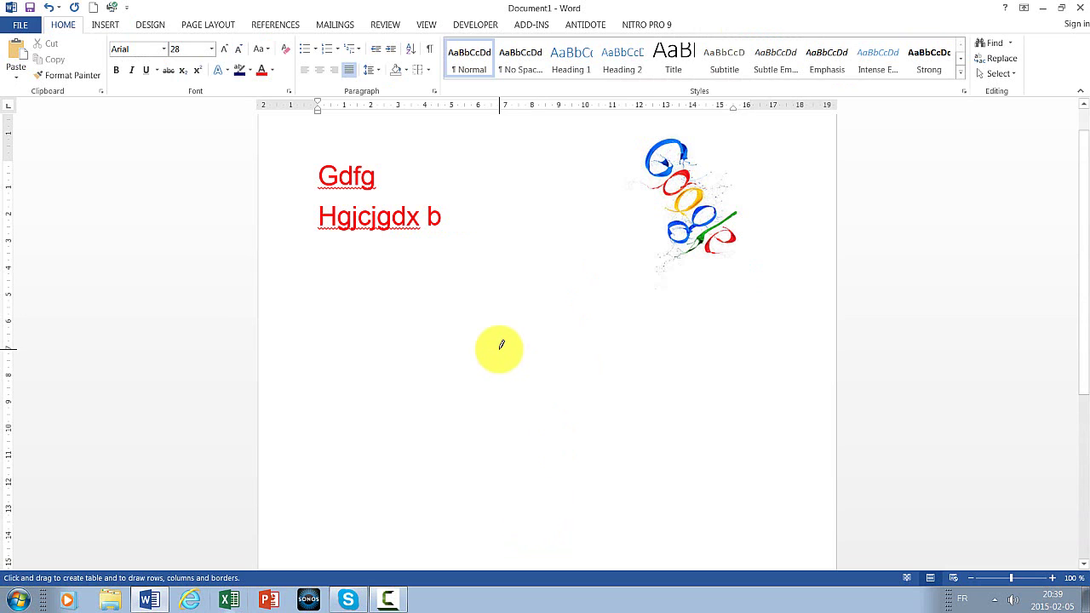
key("ctrl+z")
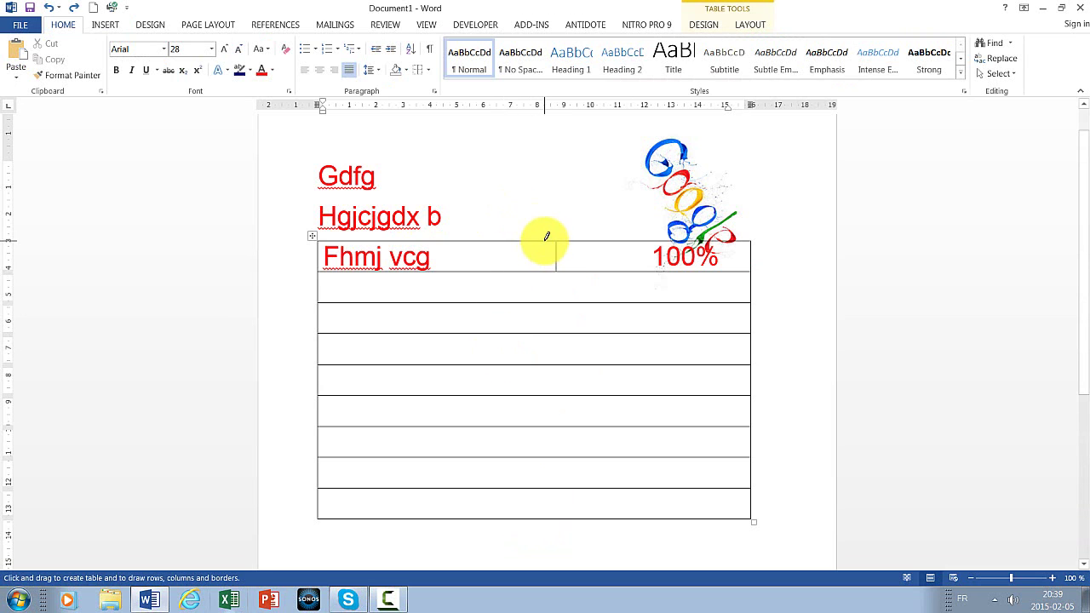
Draw a full-height column divider, then undo the table edits with Ctrl+Z.
left_click_drag(546, 236, 545, 504)
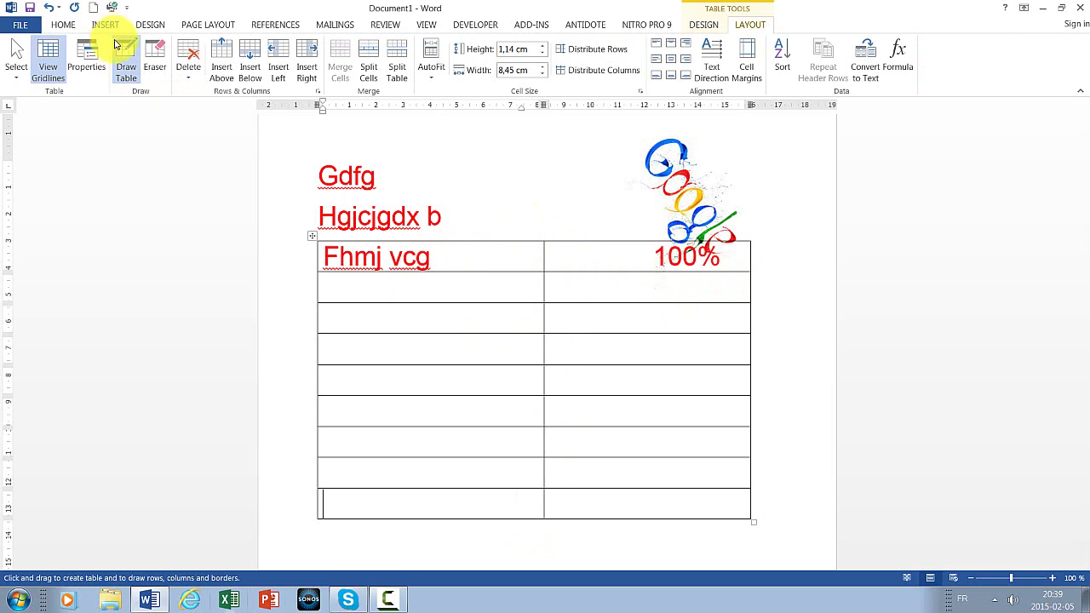
left_click(124, 54)
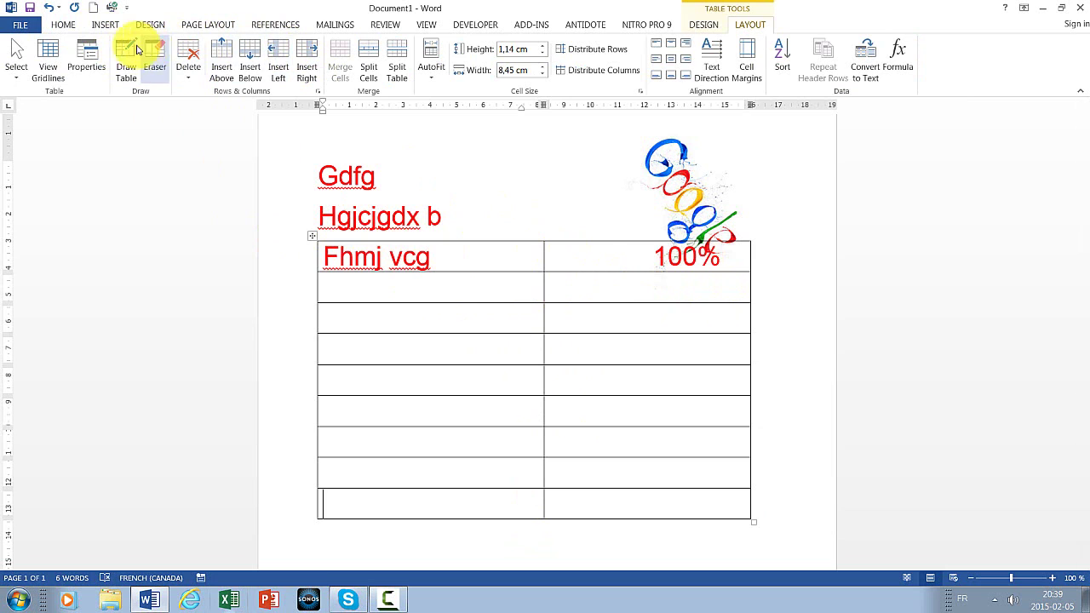
left_click(104, 25)
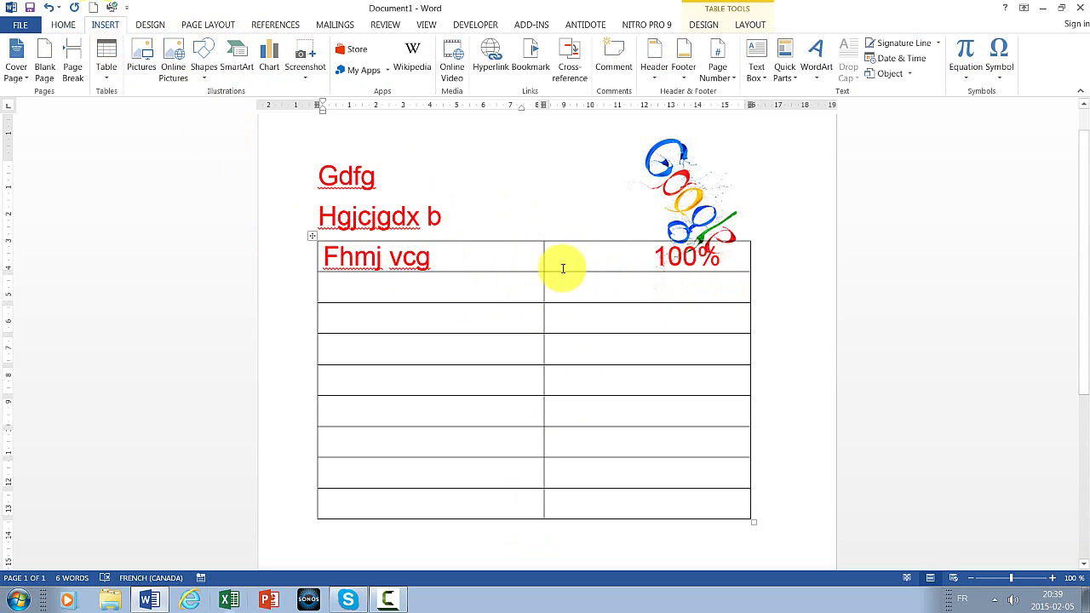
left_click(726, 499)
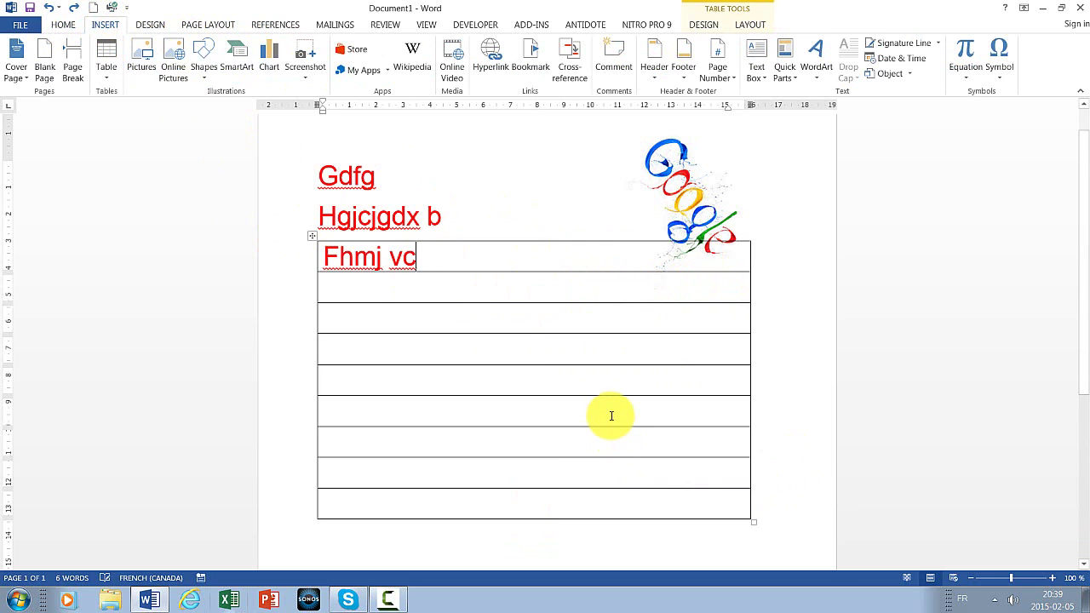
key("ctrl+z")
Open and cancel the Pictures and Online Pictures dialogs, then bring up the Shapes gallery.
left_click(506, 276)
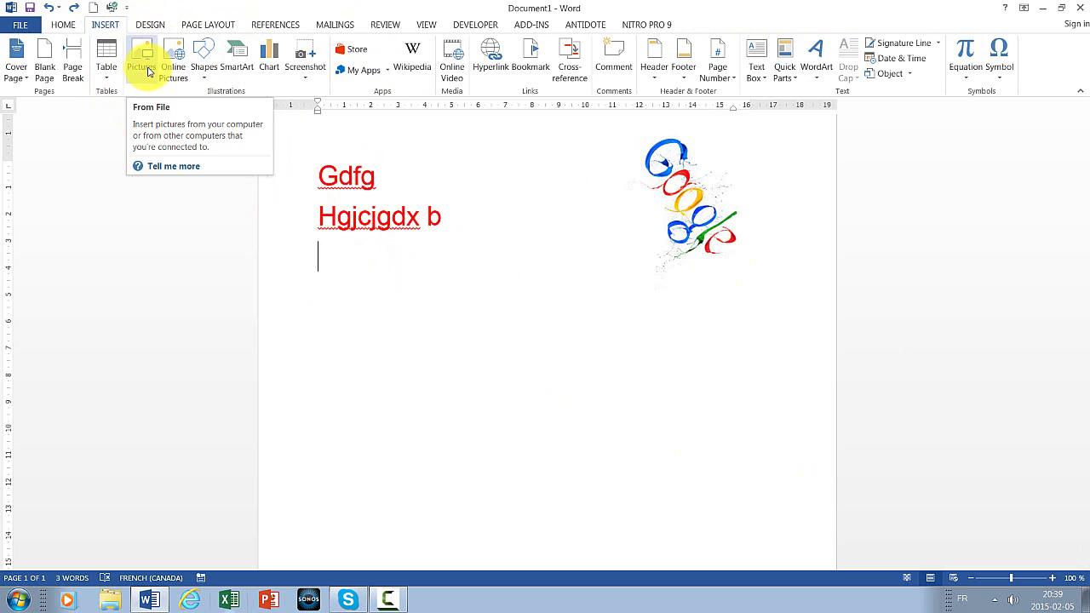
left_click(147, 70)
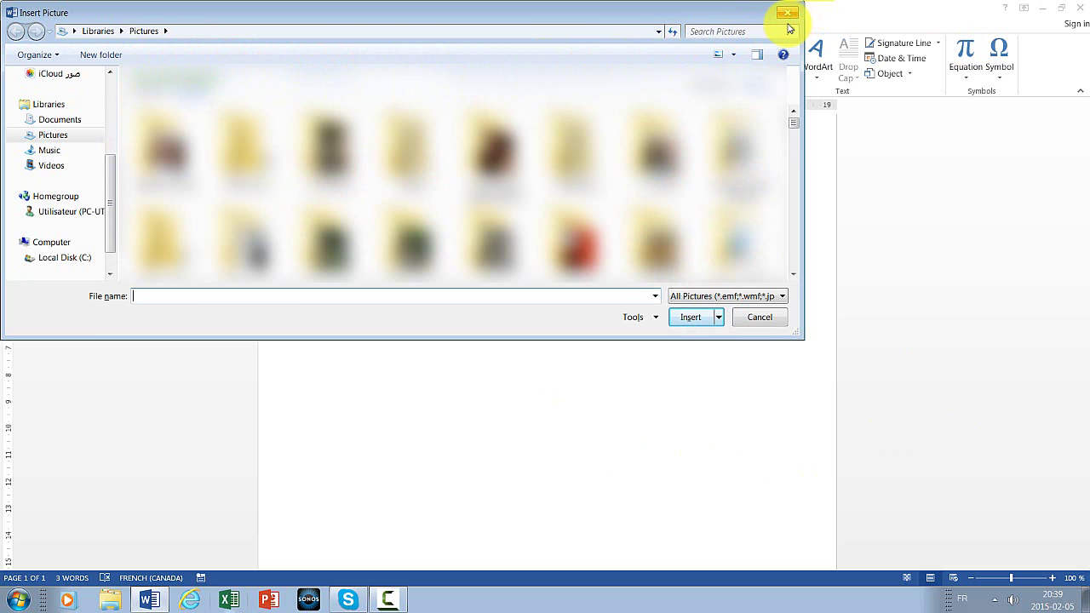
left_click(788, 14)
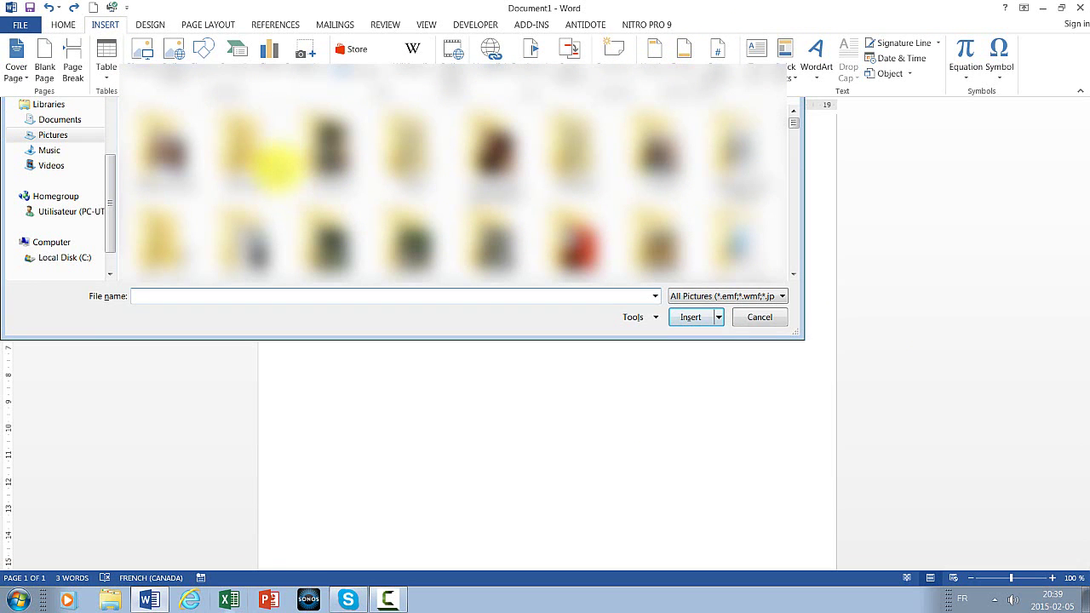
left_click(174, 77)
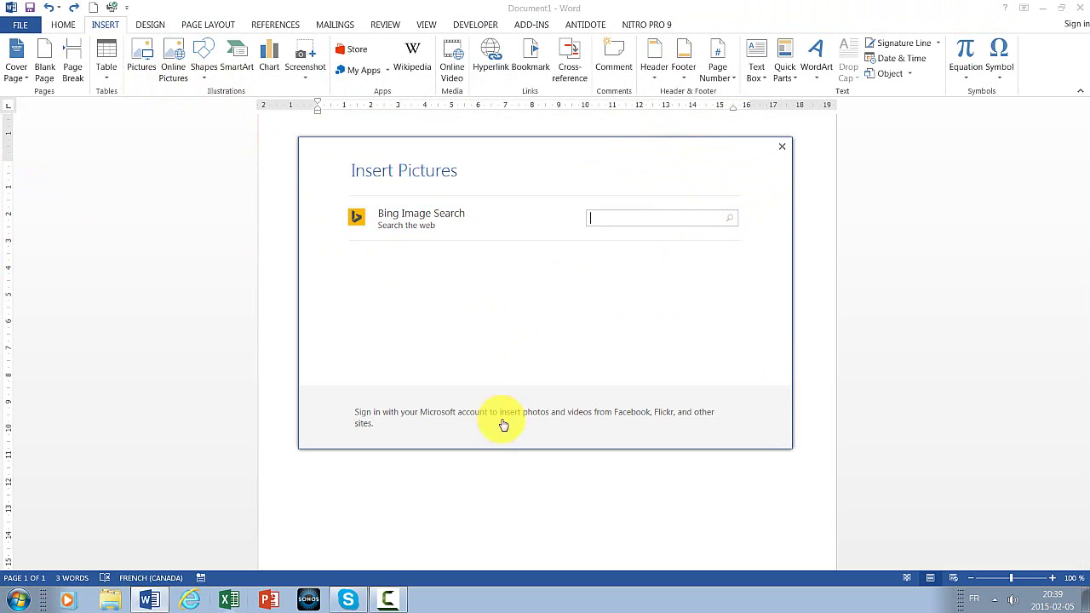
left_click(783, 149)
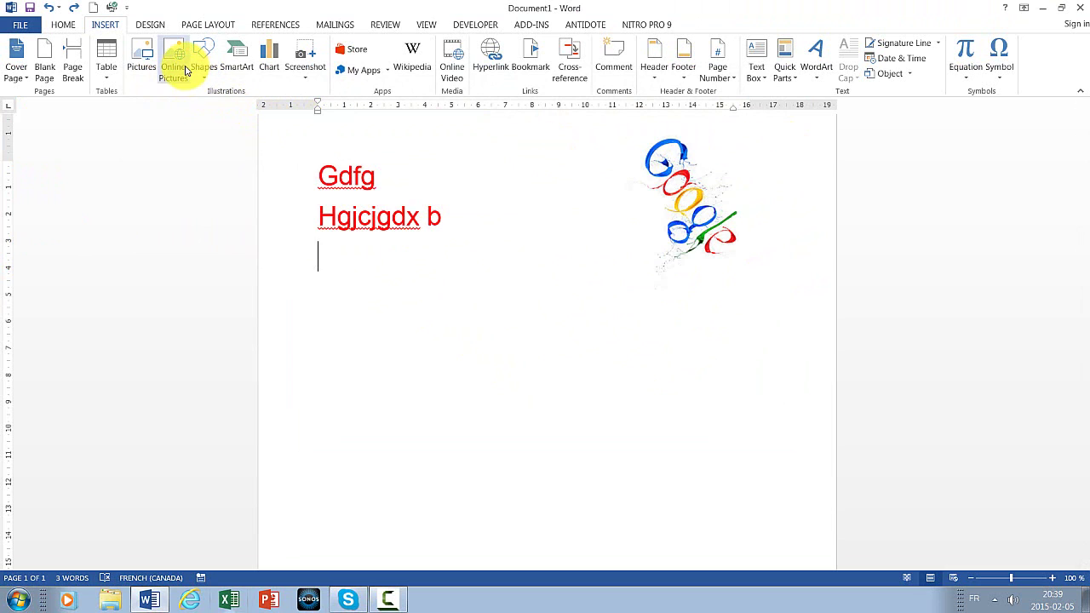
left_click(205, 53)
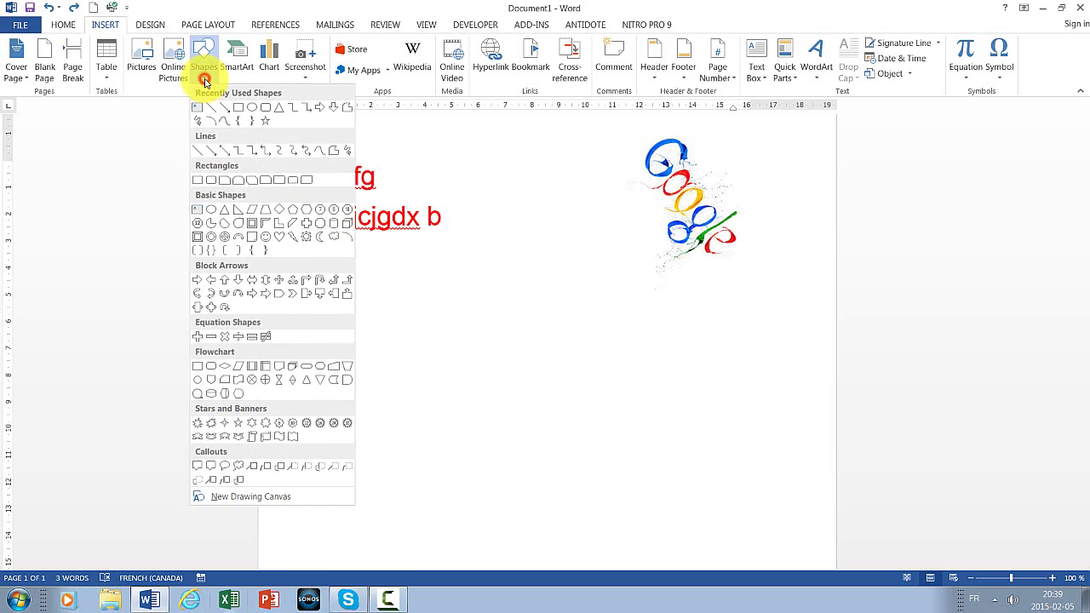
Draw a blue smiley face on the page and move it up and left.
left_click(266, 238)
left_click_drag(400, 305, 699, 480)
left_click_drag(572, 414, 601, 350)
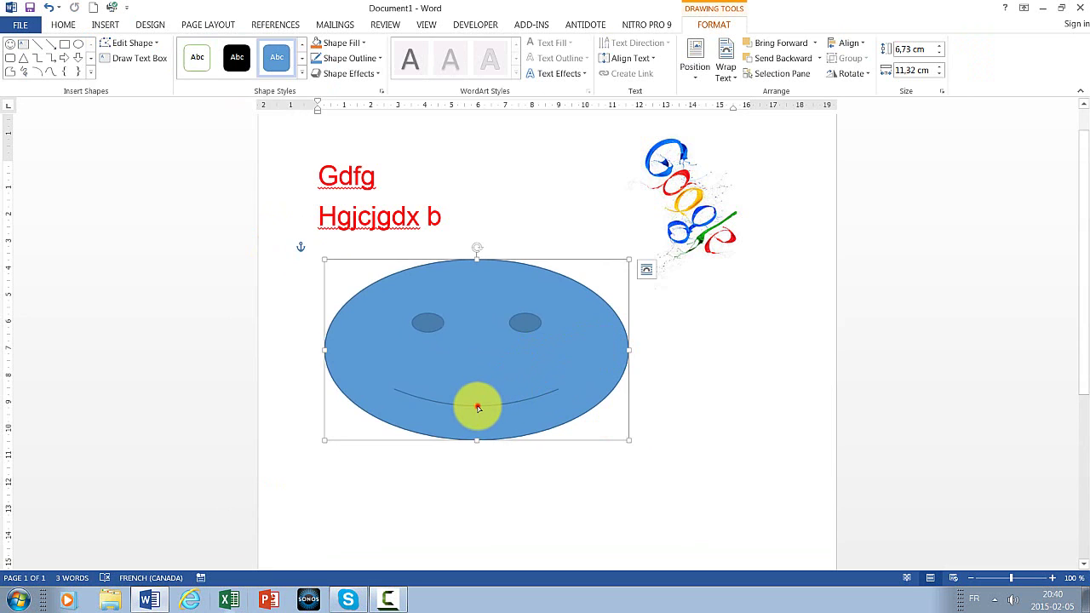
mouse_move(478, 408)
left_mouse_down()
mouse_move(478, 356)
mouse_move(476, 405)
mouse_move(463, 311)
mouse_move(477, 487)
mouse_move(457, 312)
mouse_move(497, 517)
mouse_move(503, 331)
mouse_move(519, 358)
left_mouse_up()
Delete the smiley face and reopen the Shapes gallery.
key("Delete")
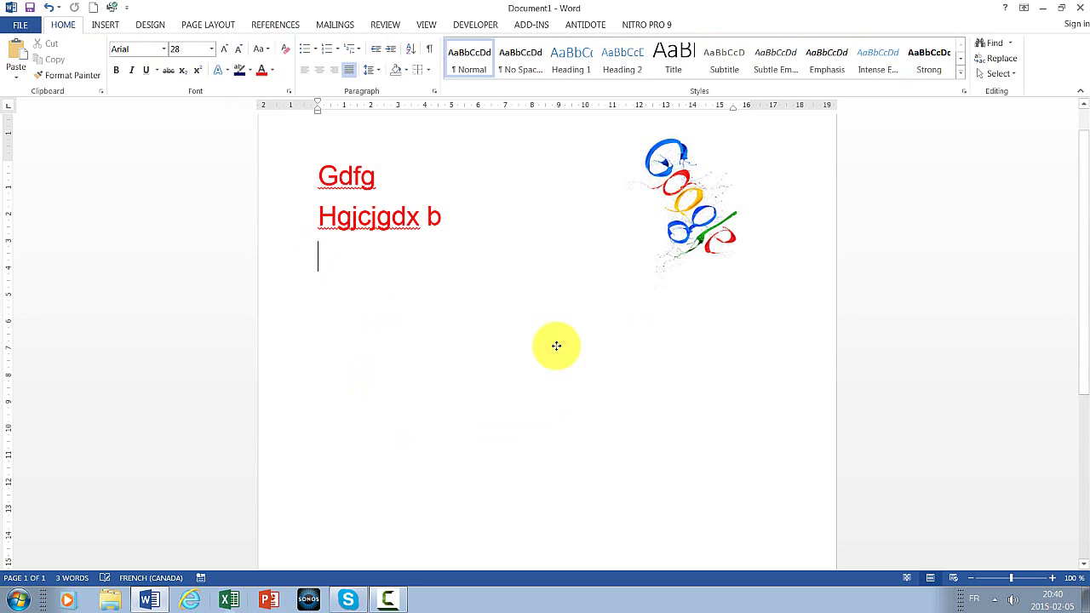
left_click(109, 25)
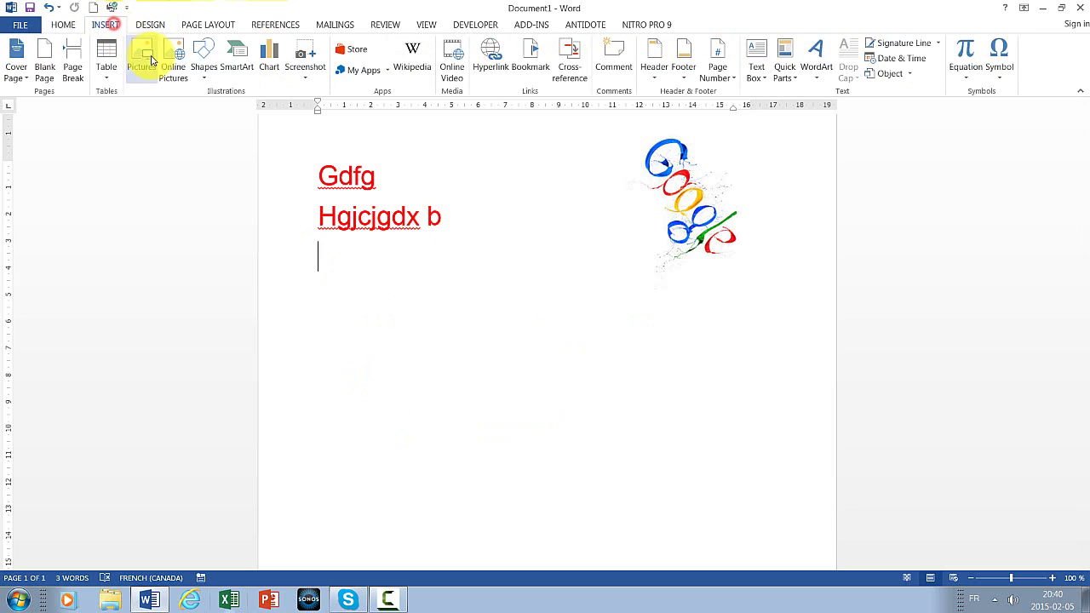
left_click(210, 83)
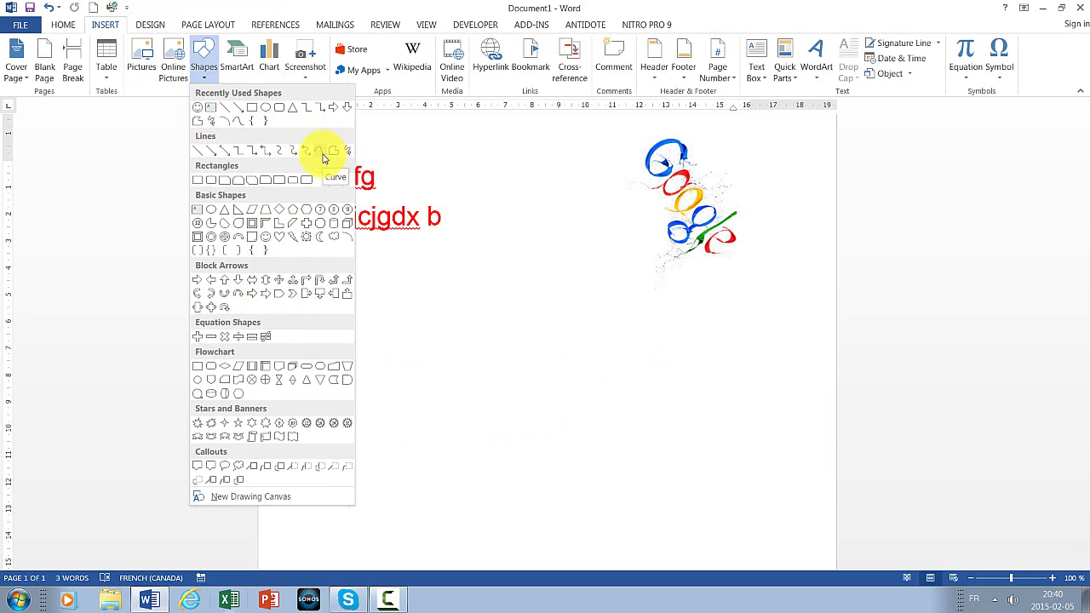
Draw a closed blue freeform curve below the red text with points peaking under the logo.
left_click(323, 156)
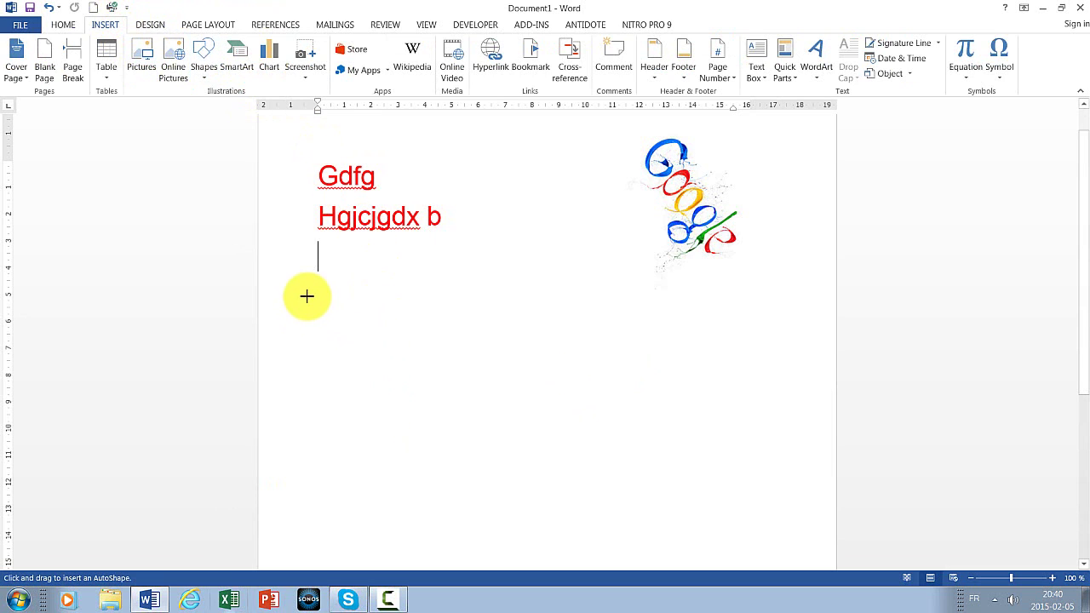
mouse_move(306, 295)
left_mouse_down()
mouse_move(582, 311)
mouse_move(597, 289)
mouse_move(537, 310)
mouse_move(488, 285)
left_mouse_up()
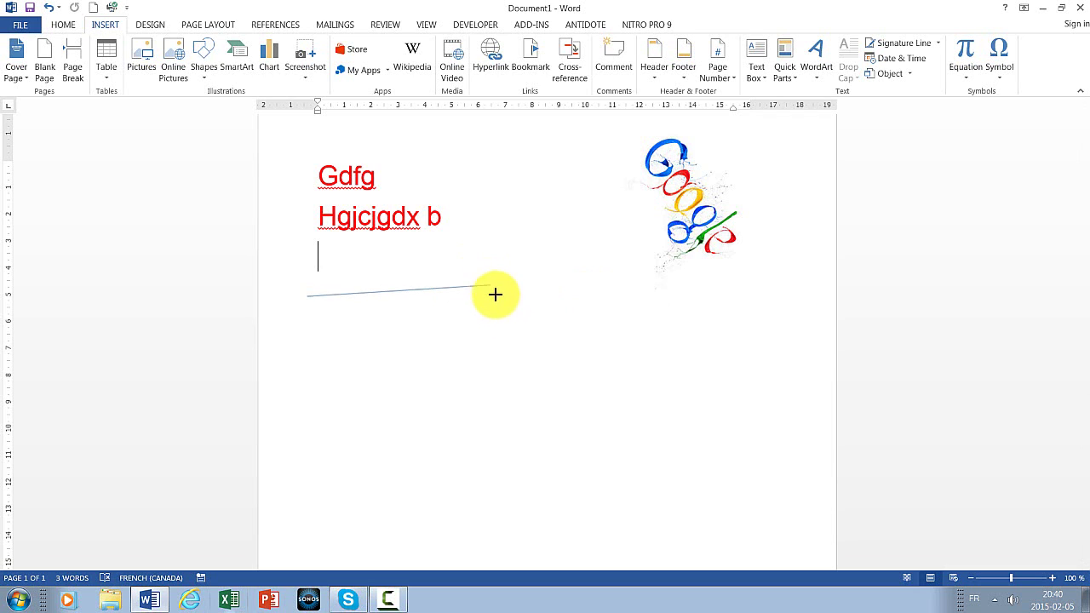
mouse_move(496, 293)
left_mouse_down()
mouse_move(528, 312)
mouse_move(520, 295)
mouse_move(499, 302)
left_mouse_up()
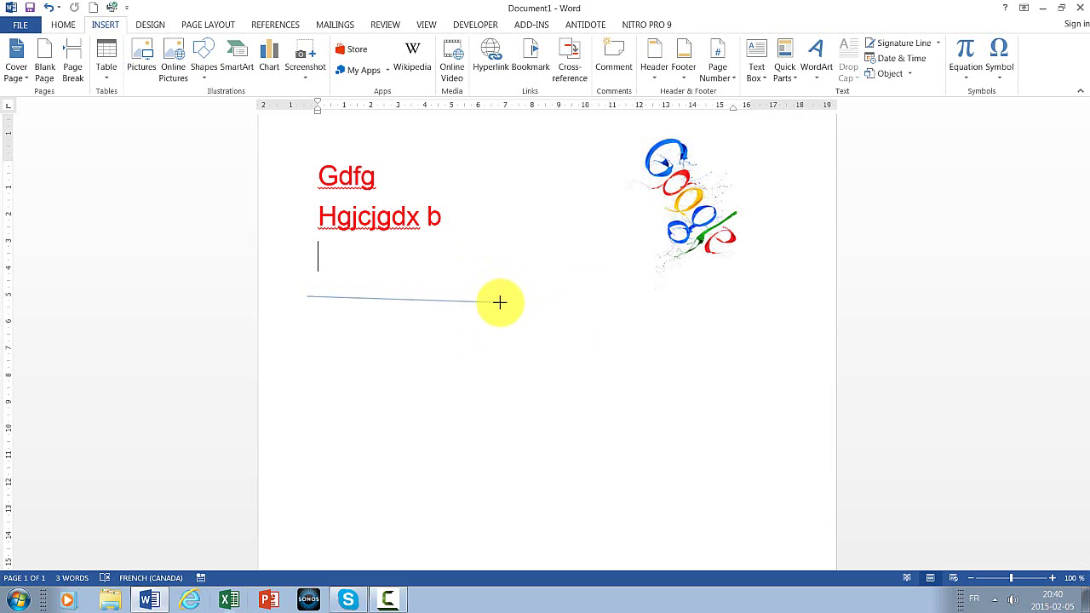
left_click(500, 302)
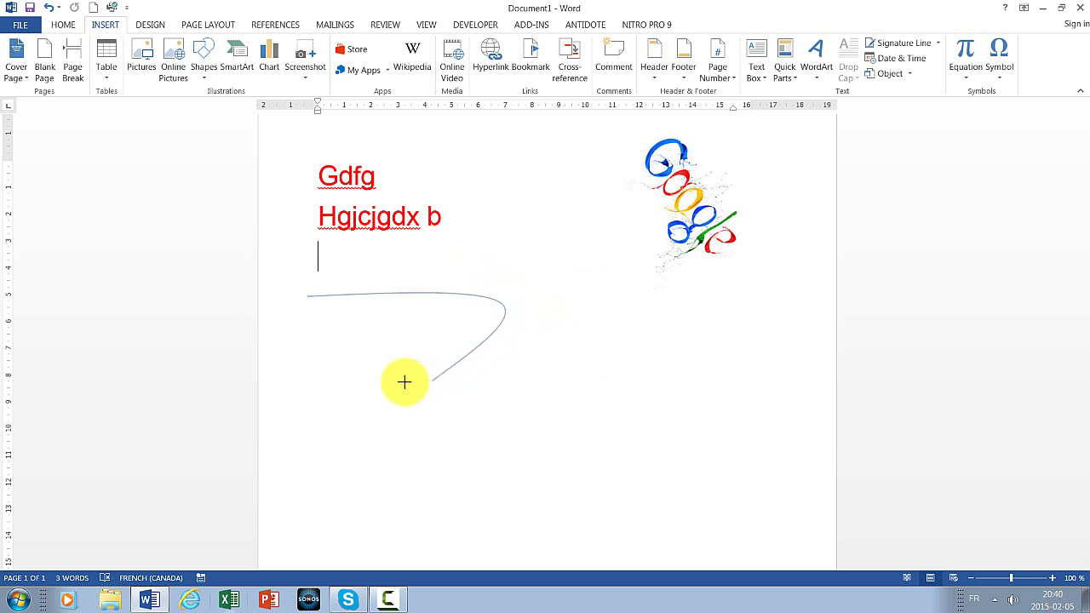
left_click(298, 436)
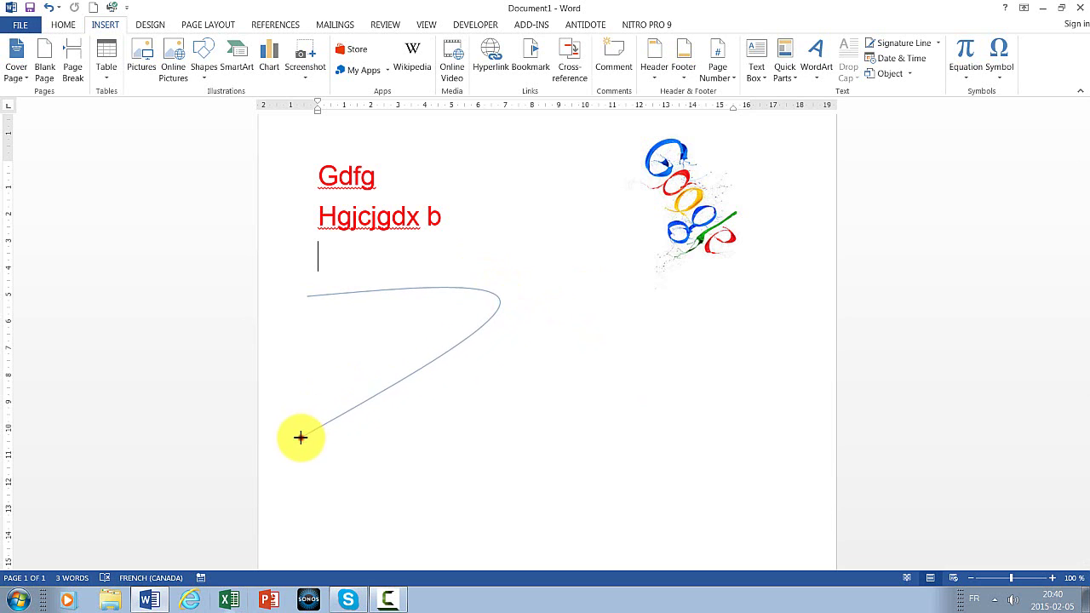
left_click(369, 320)
left_click(525, 433)
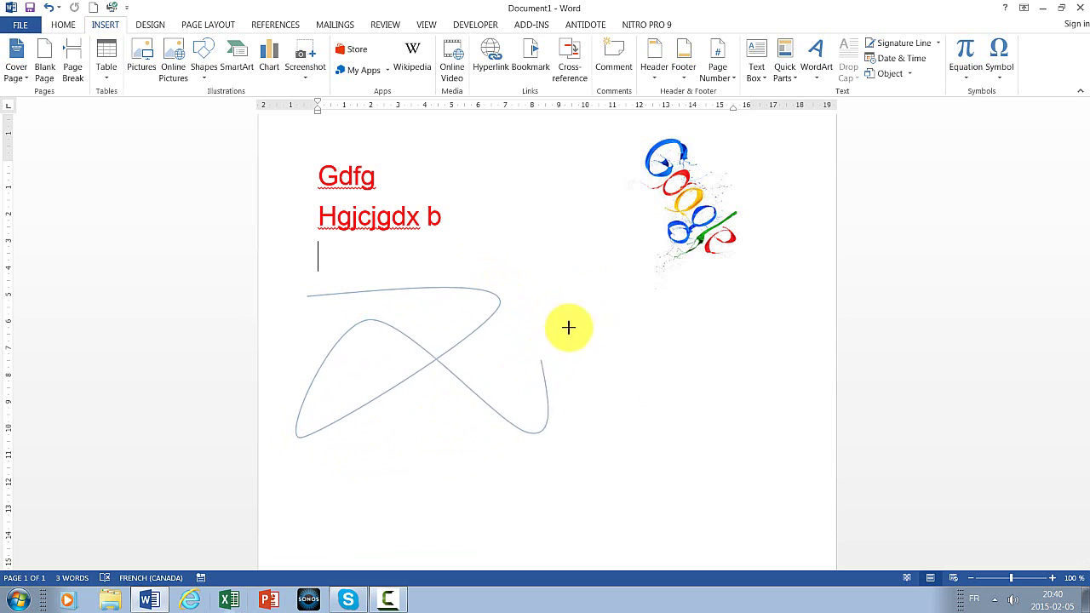
left_click(615, 265)
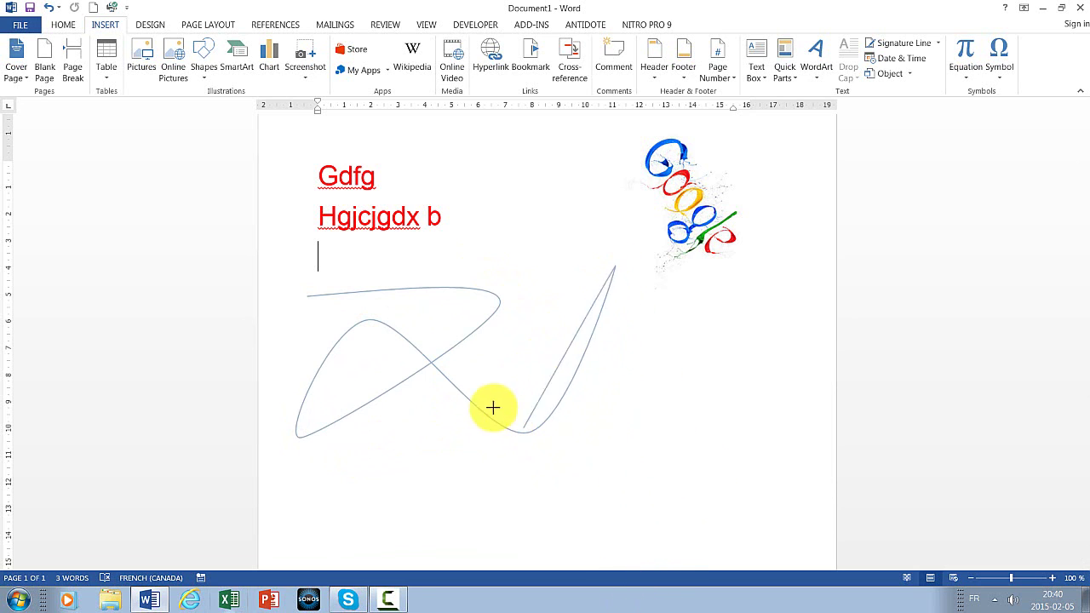
left_click(409, 418)
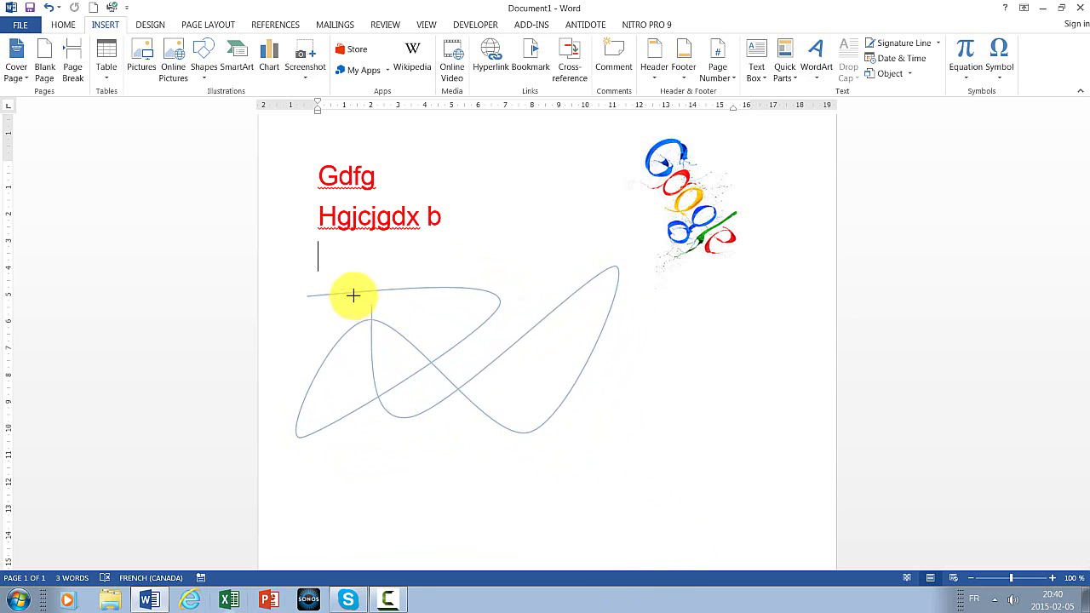
left_click(310, 296)
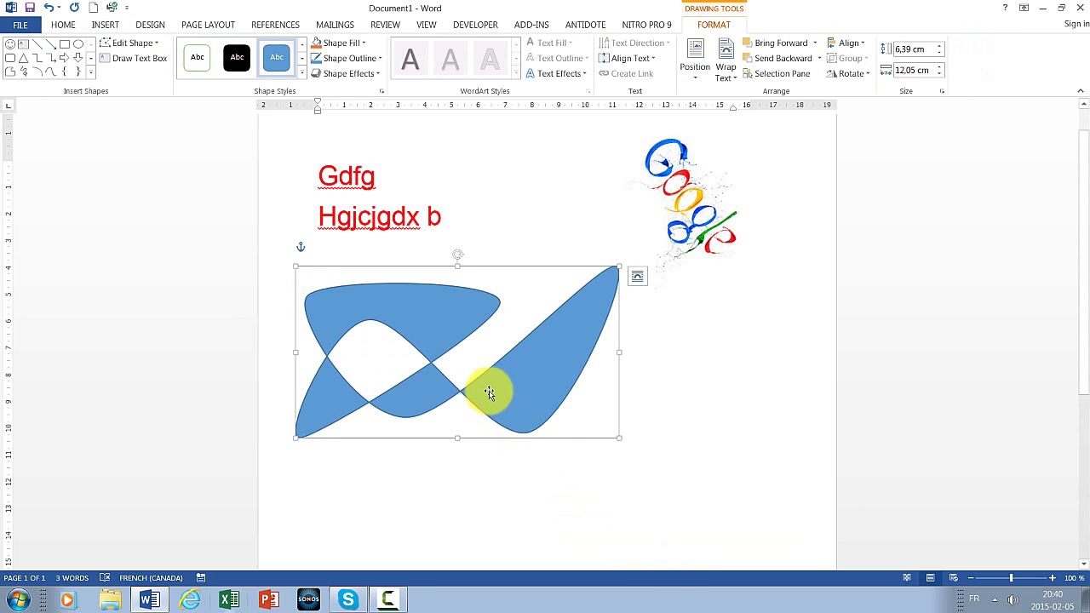
Move the blue freeform shape around, then delete it.
mouse_move(492, 389)
left_mouse_down()
mouse_move(533, 353)
mouse_move(560, 432)
left_mouse_up()
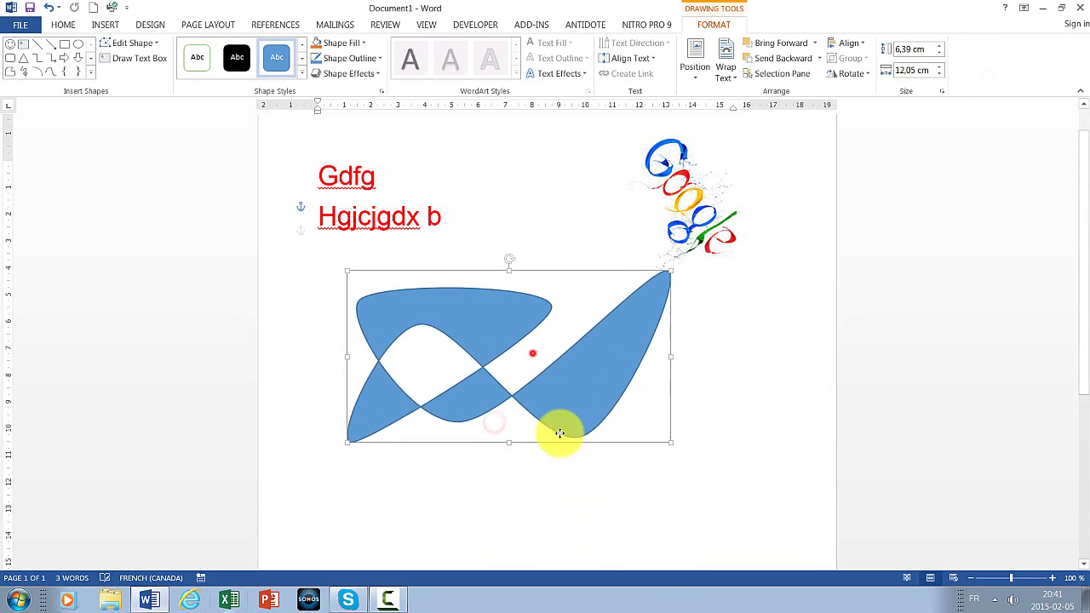
left_click(552, 413)
left_click_drag(521, 371, 480, 351)
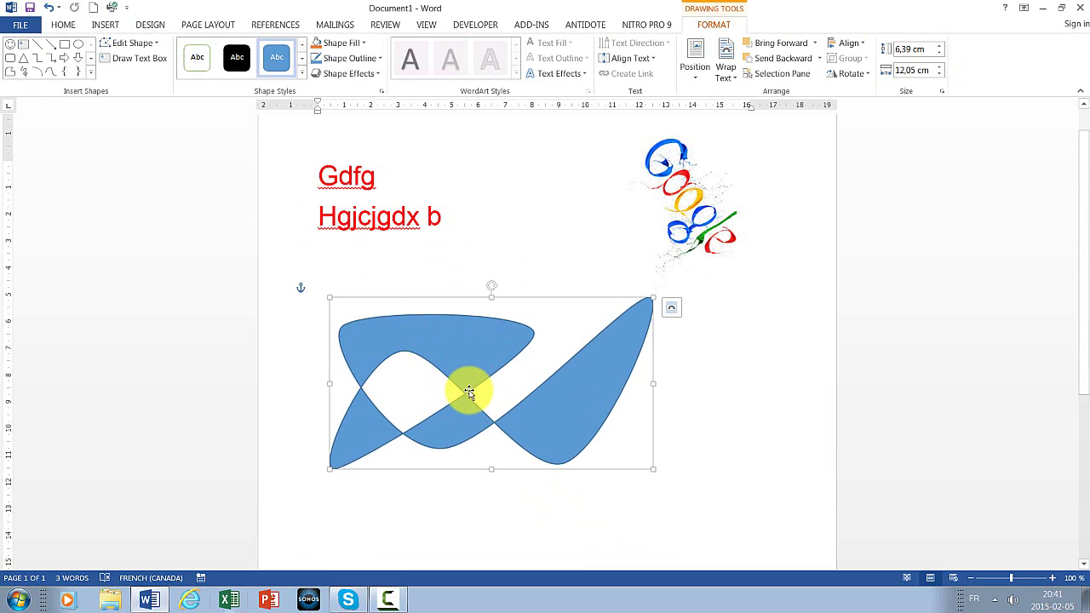
key("Delete")
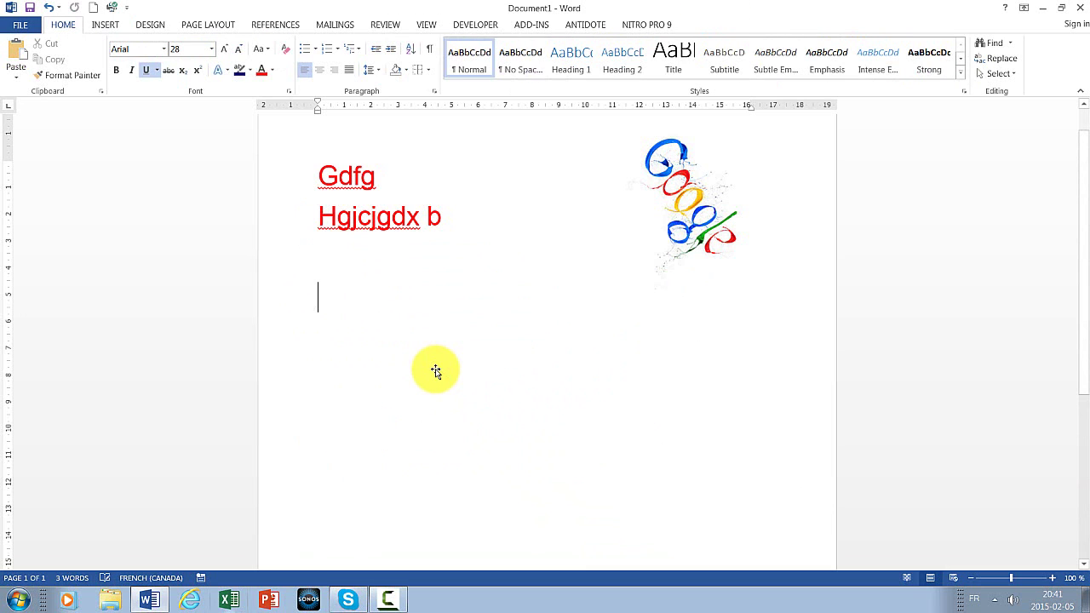
Insert a full-desktop Screen Clipping into the document, then delete the inserted picture.
left_click(113, 24)
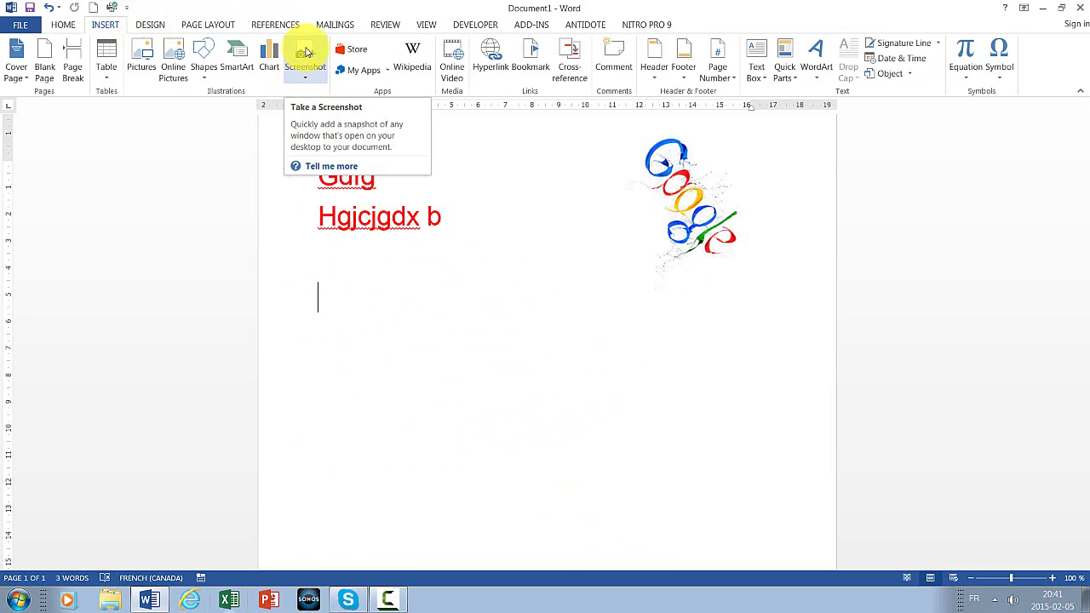
left_click(307, 53)
left_click(308, 92)
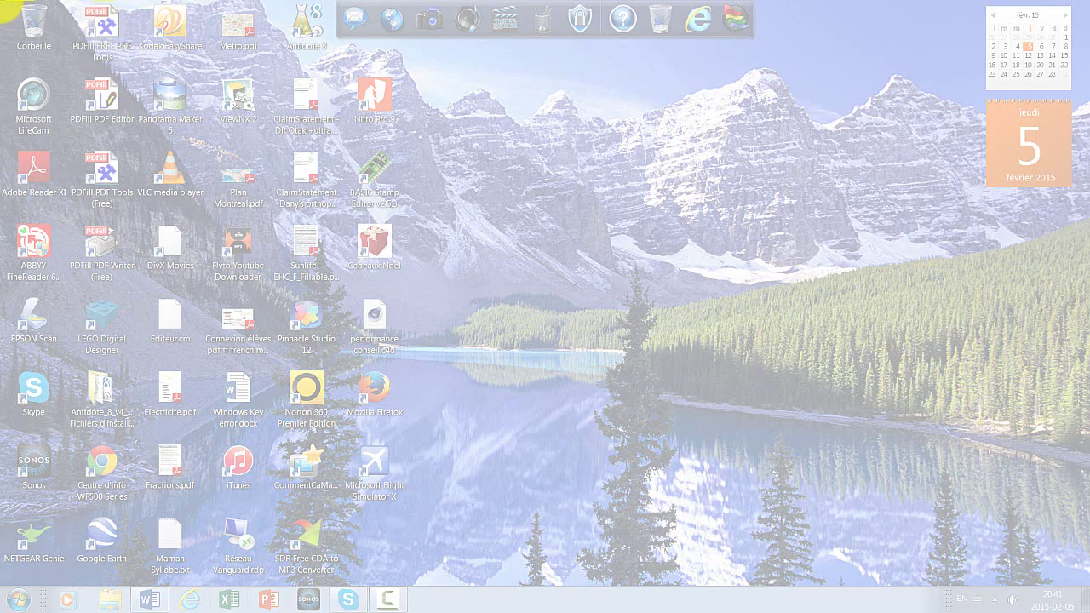
left_click_drag(4, 10, 1083, 606)
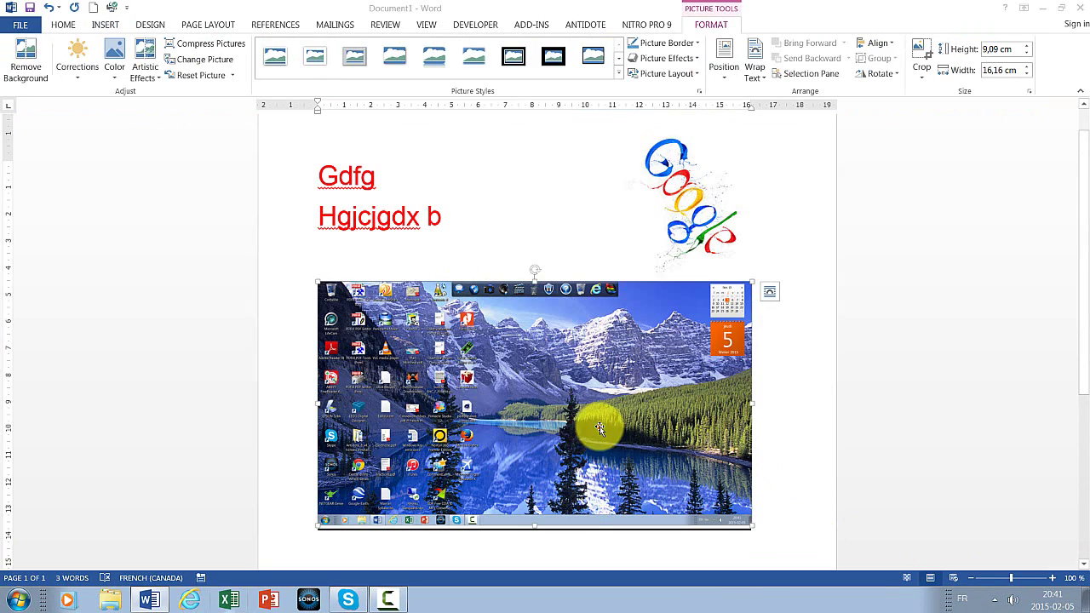
left_click(599, 426)
key("Delete")
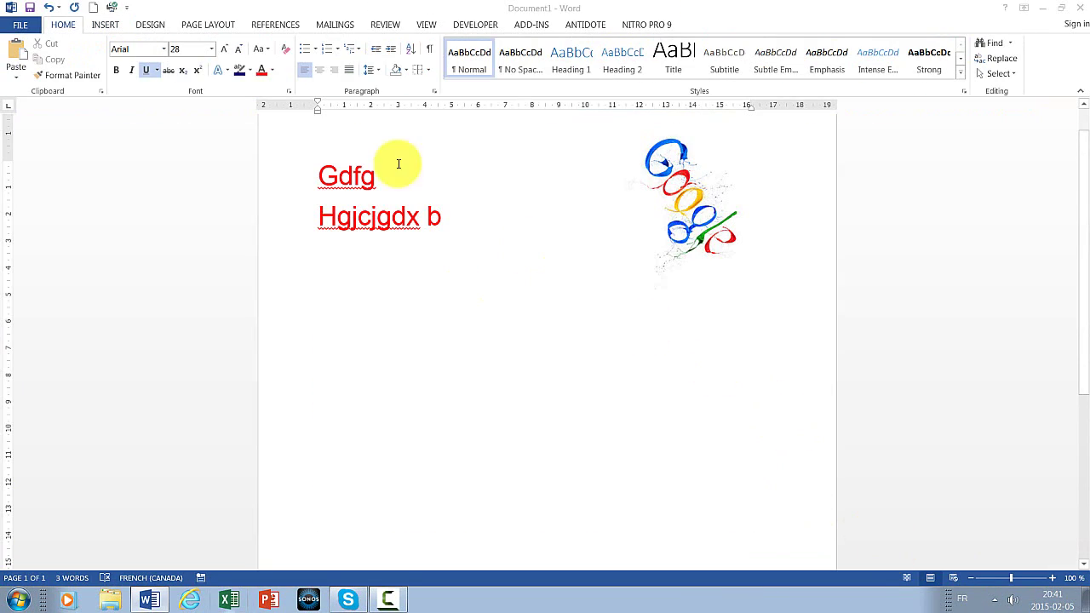
Glance at the Design tab, then open and close the Apps for Office window.
left_click(141, 25)
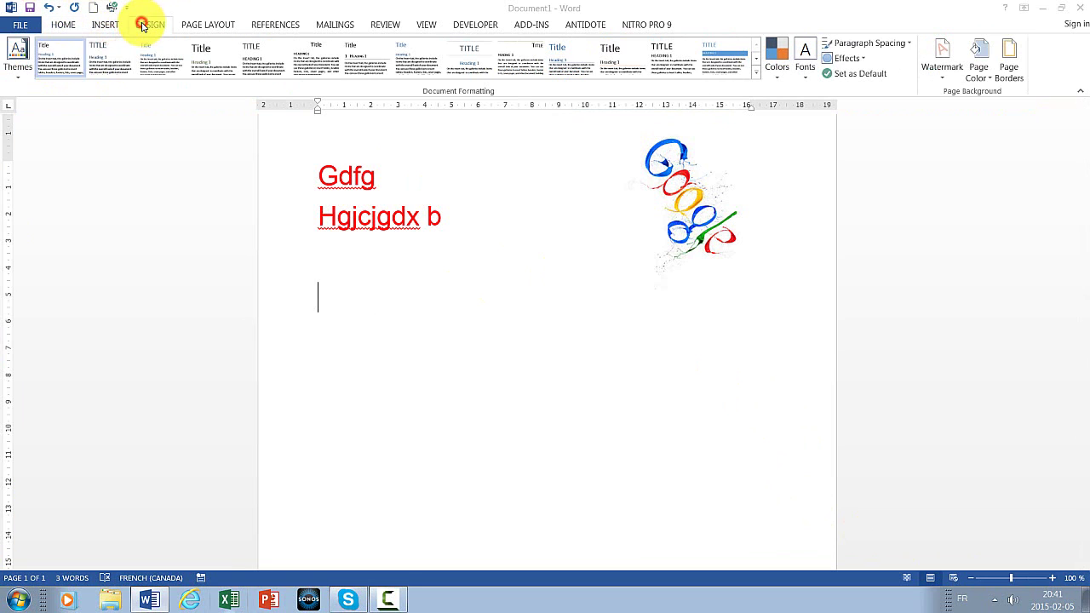
left_click(105, 25)
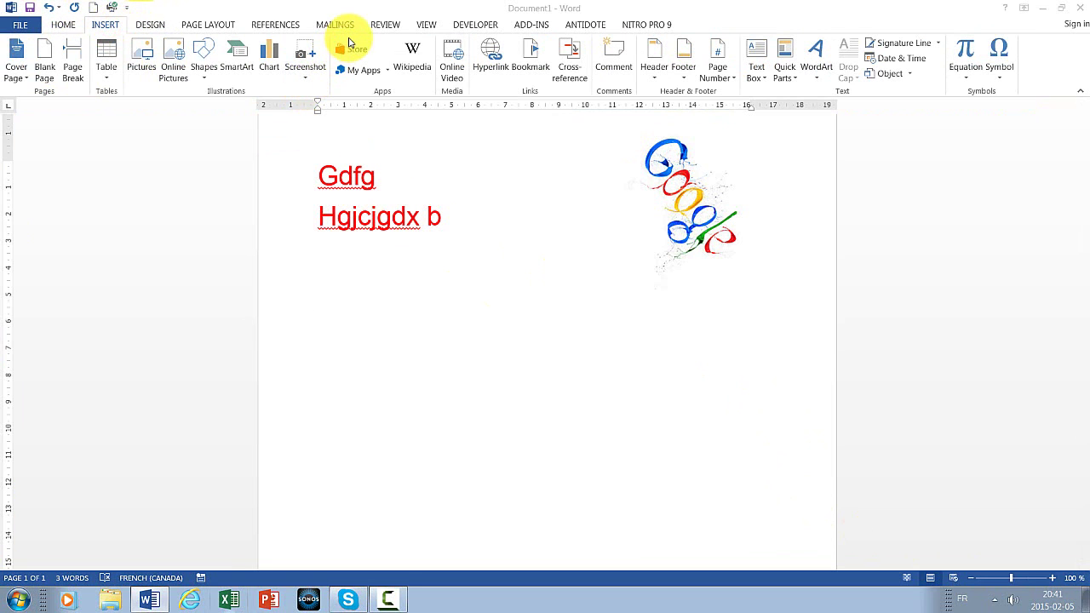
left_click(396, 93)
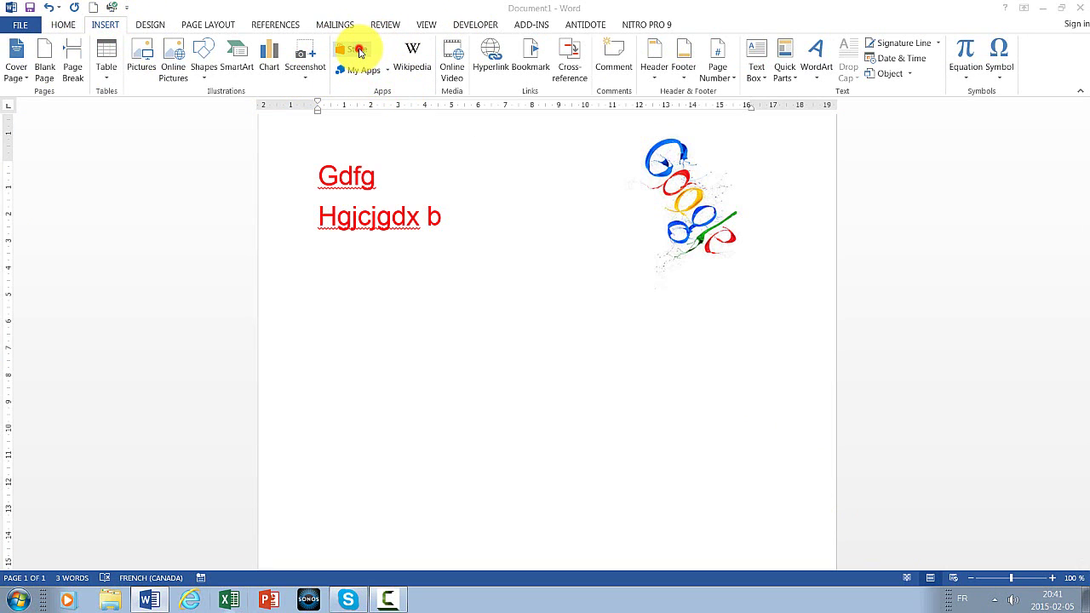
left_click(359, 53)
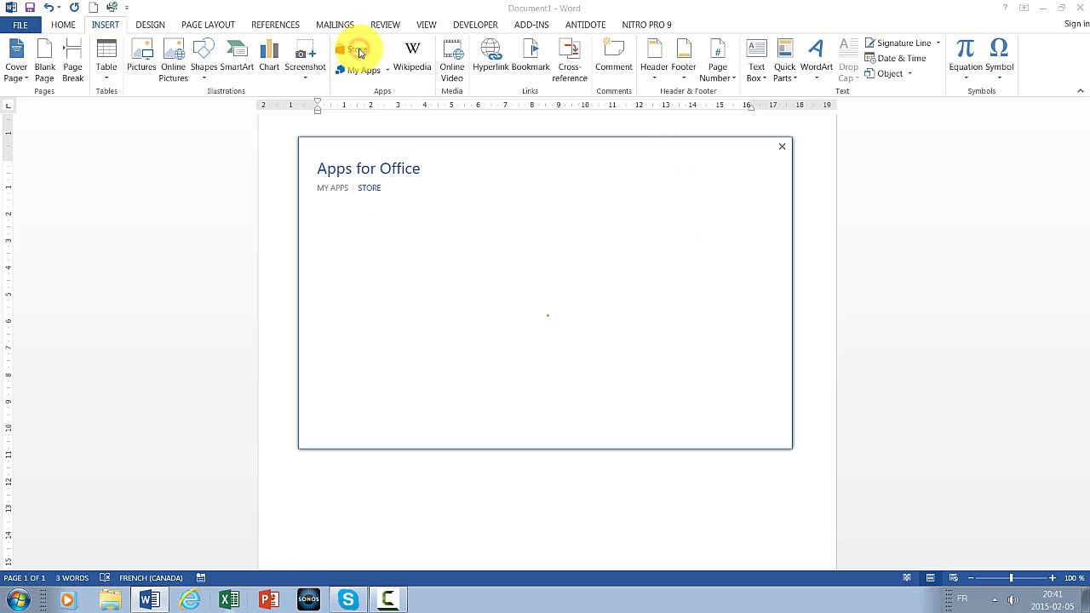
left_click(784, 149)
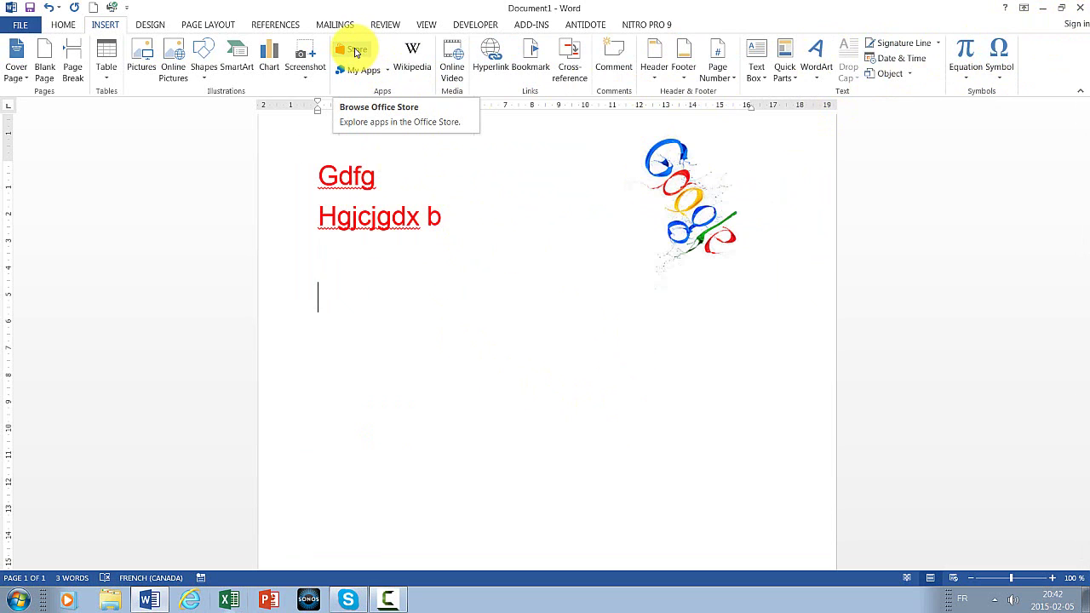
Browse the Office app store and installed apps, closing each window, then try the Wikipedia app.
left_click(356, 52)
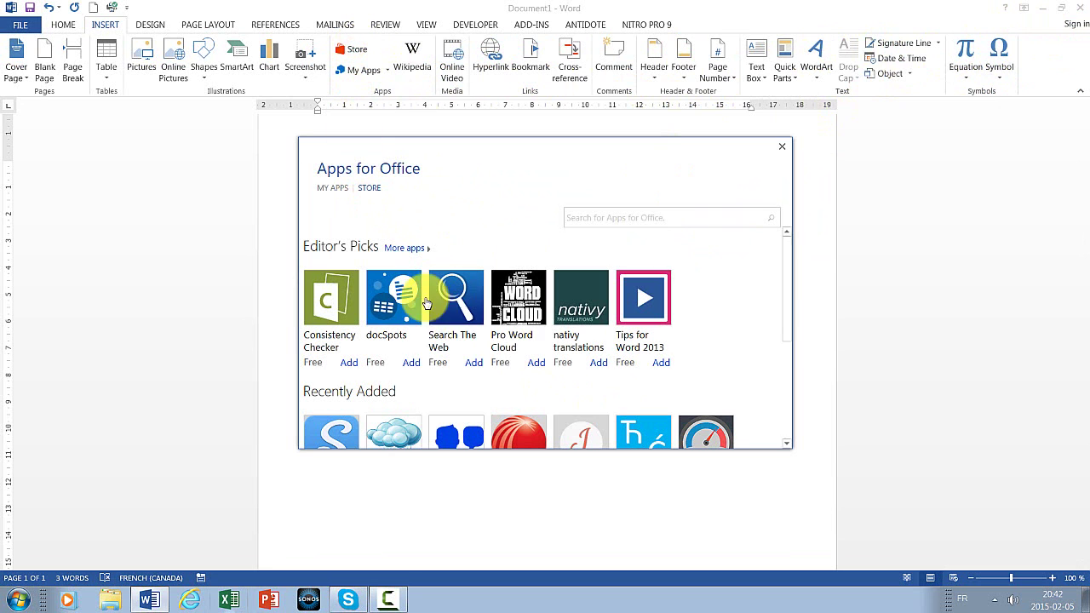
scroll(788, 281, "down", 3)
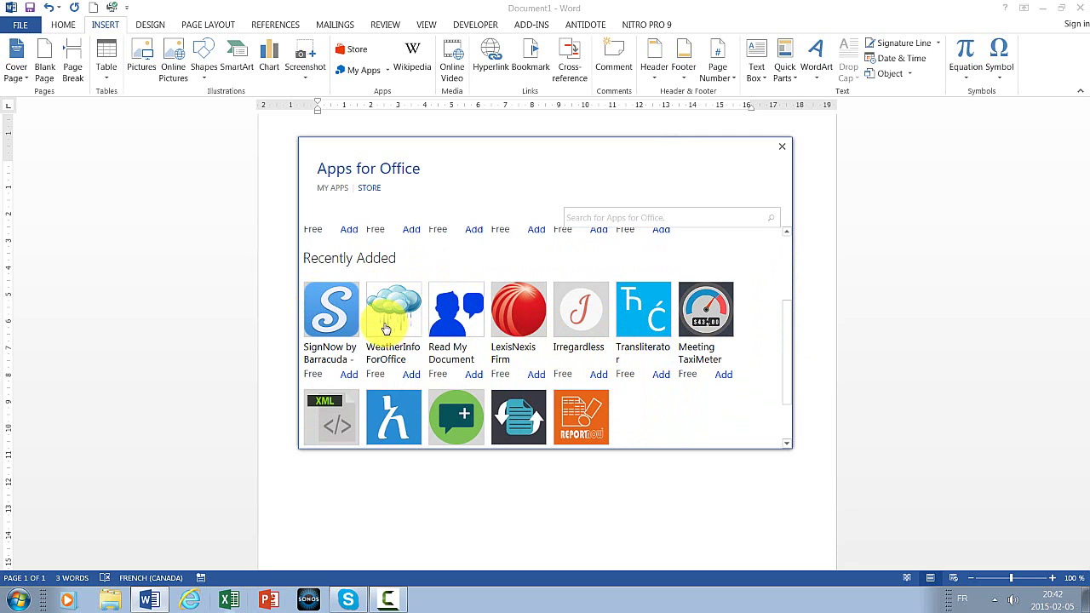
left_click_drag(784, 339, 779, 215)
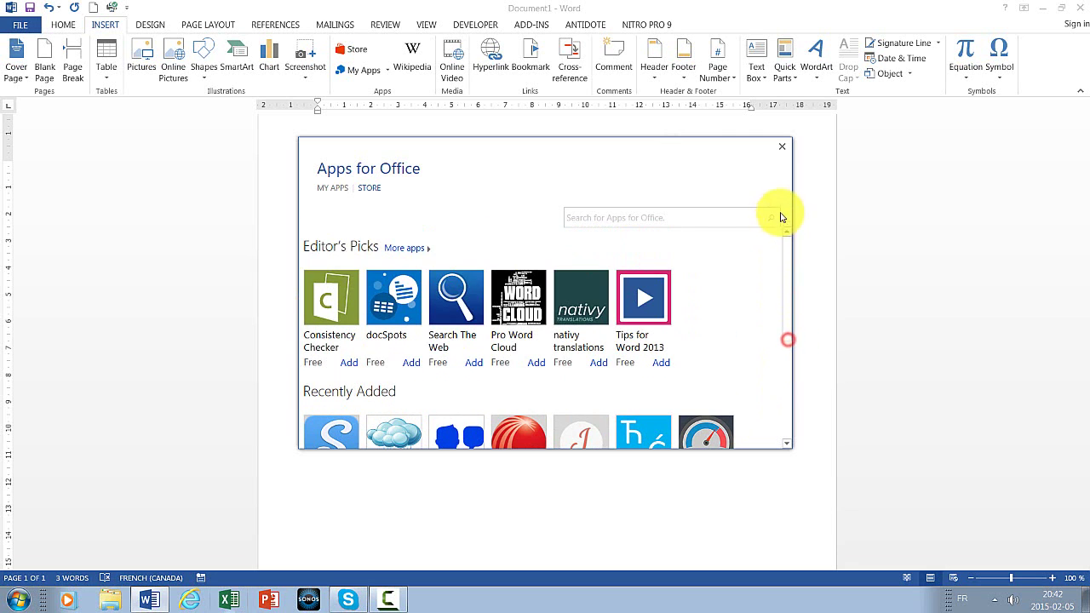
left_click(407, 252)
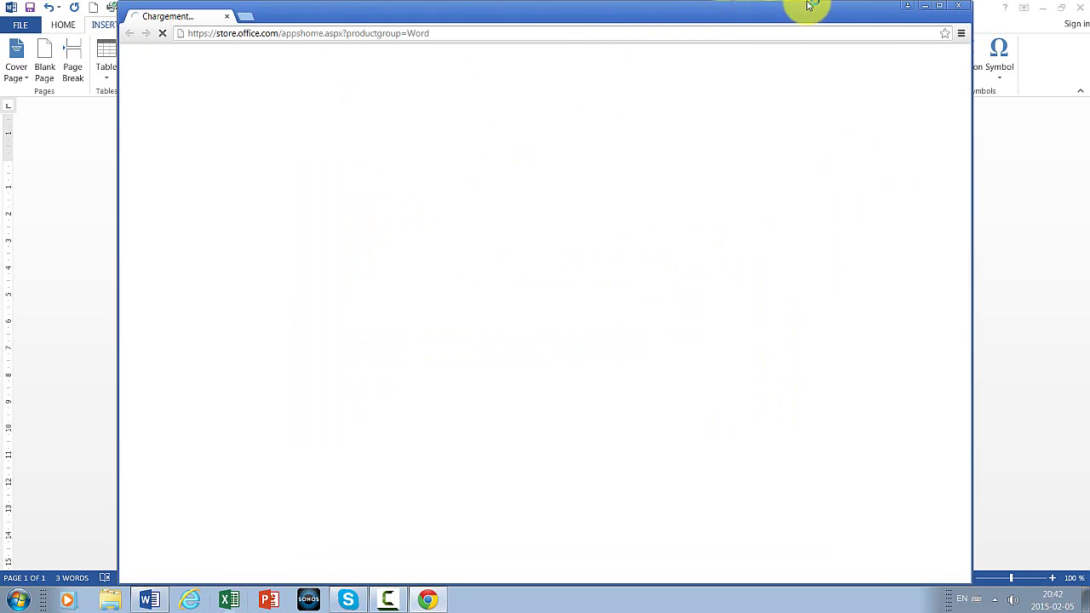
left_click(960, 9)
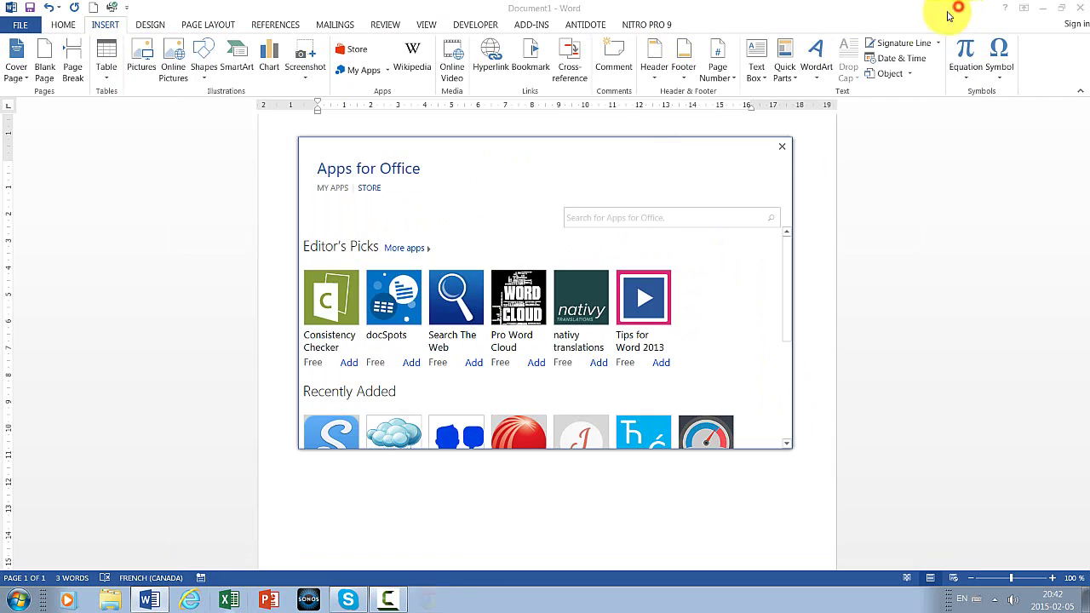
left_click(785, 148)
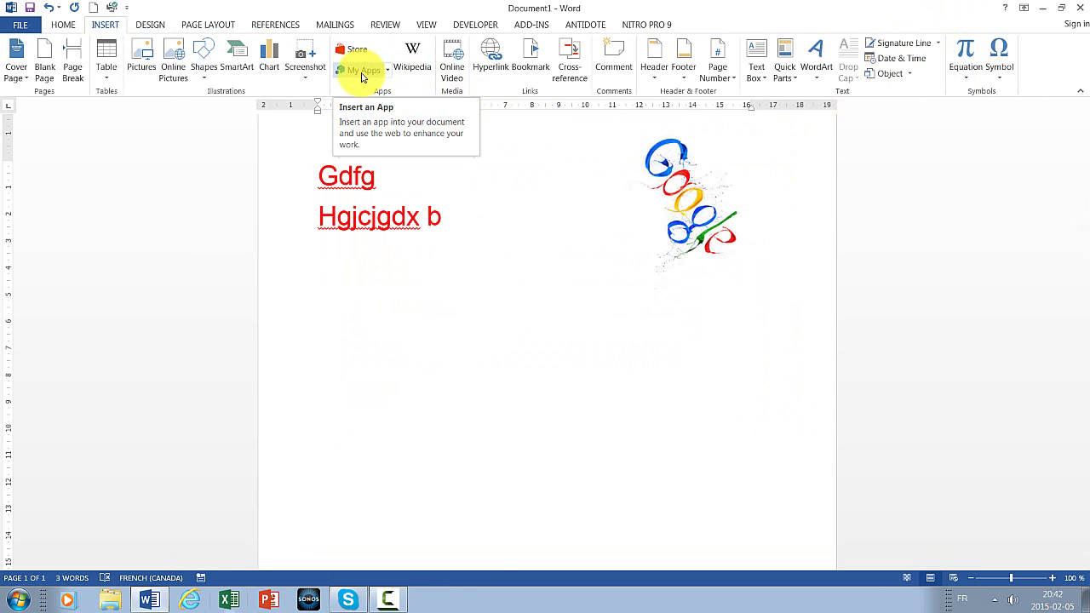
left_click(364, 75)
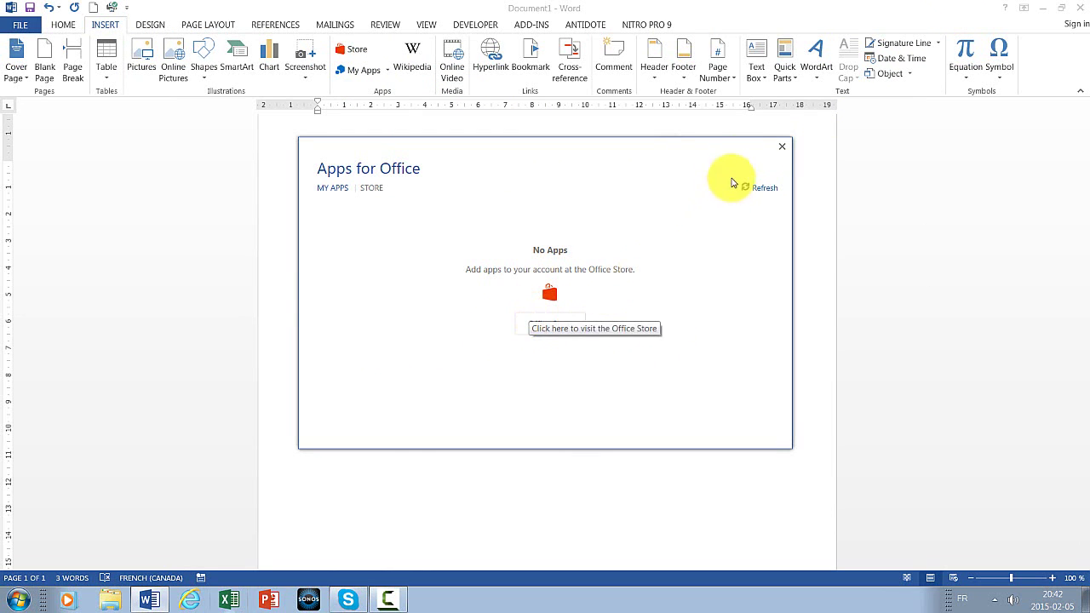
left_click(783, 149)
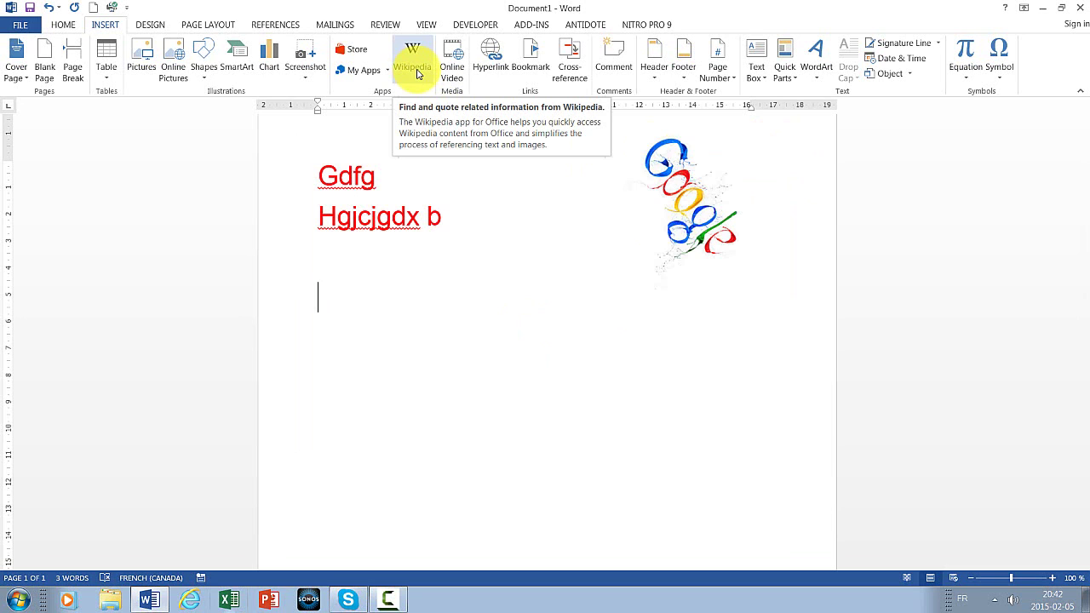
left_click(429, 83)
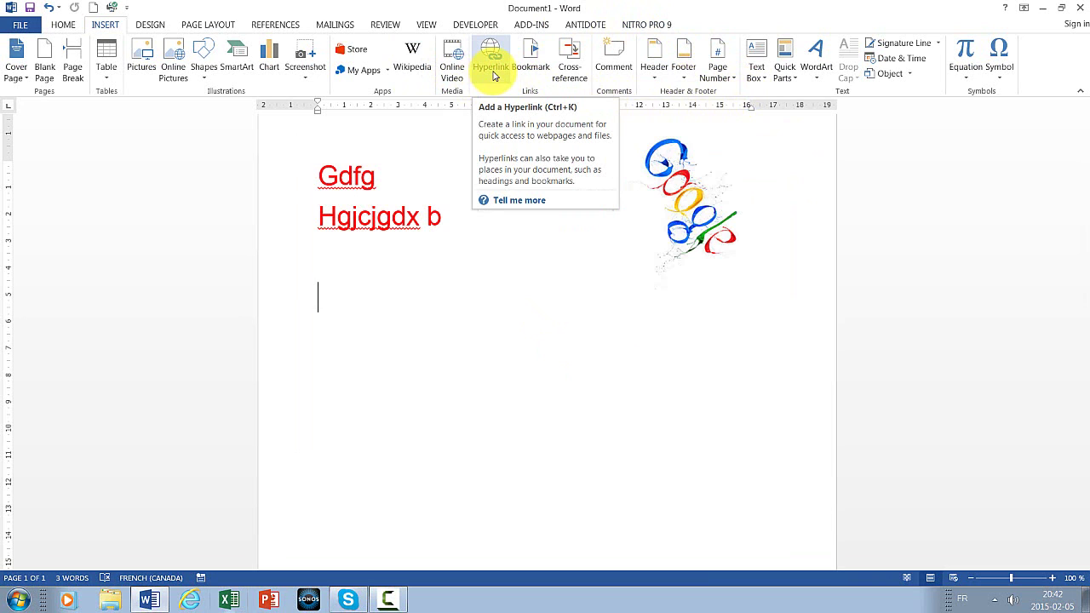
Begin a hyperlink on the empty line below the red text, browsing from My Documents.
left_click(494, 76)
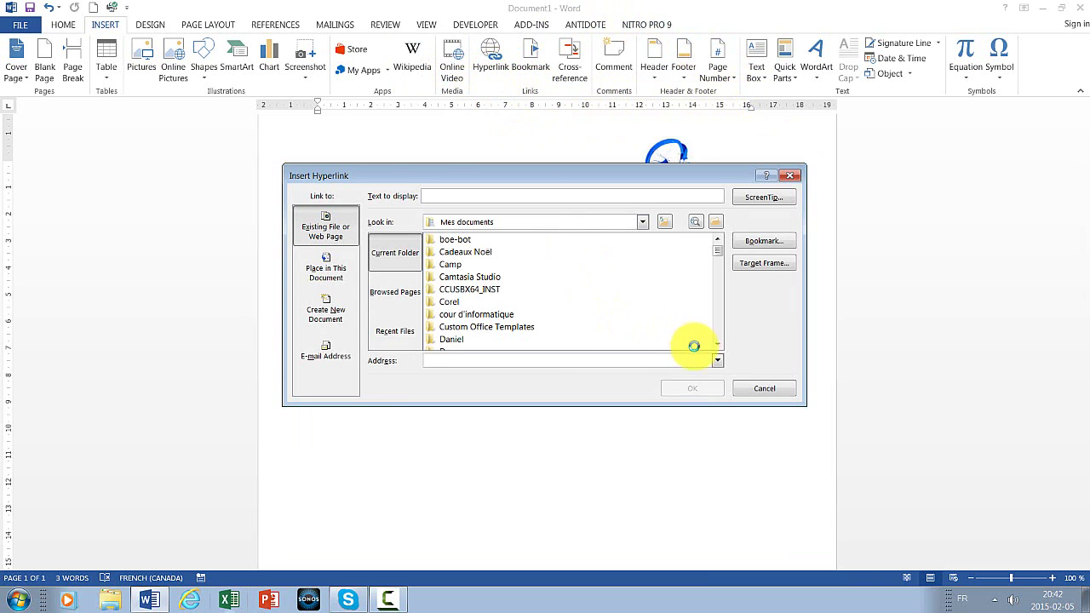
left_click(479, 223)
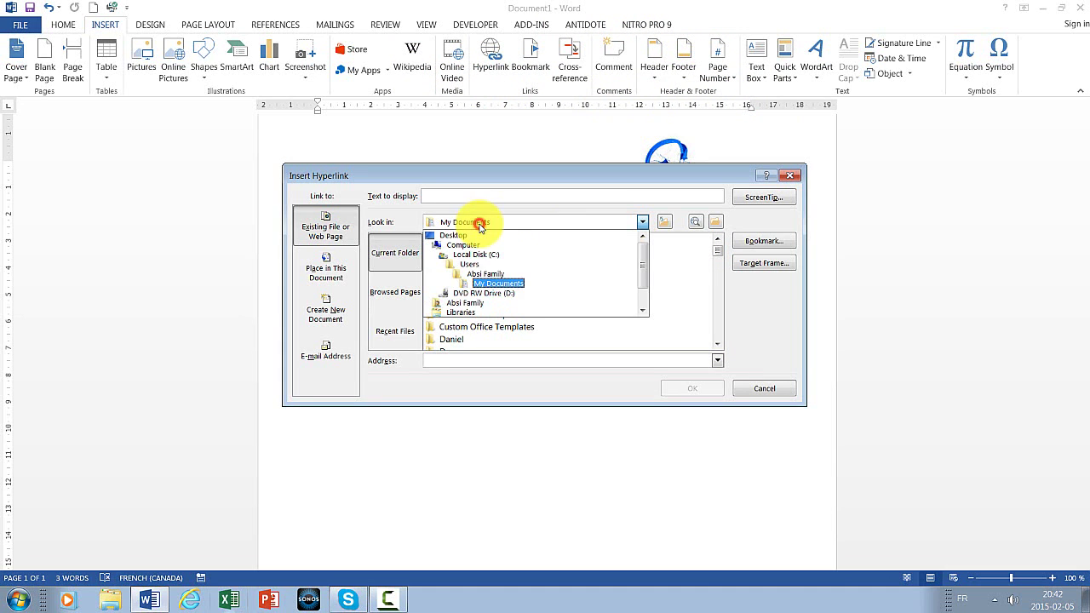
left_click(520, 223)
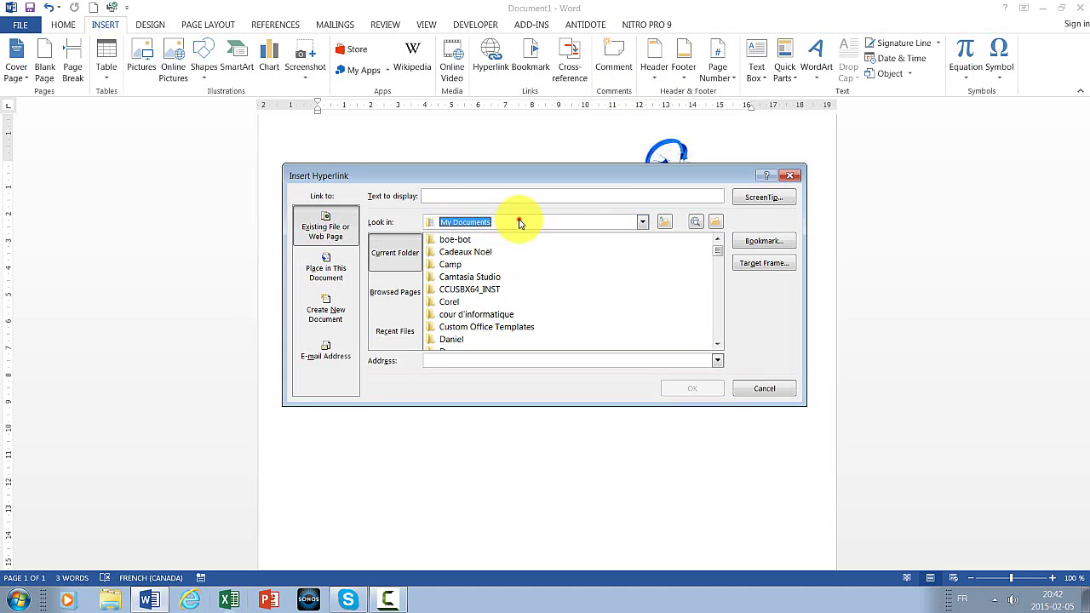
mouse_move(718, 256)
left_mouse_down()
mouse_move(726, 275)
mouse_move(726, 245)
left_mouse_up()
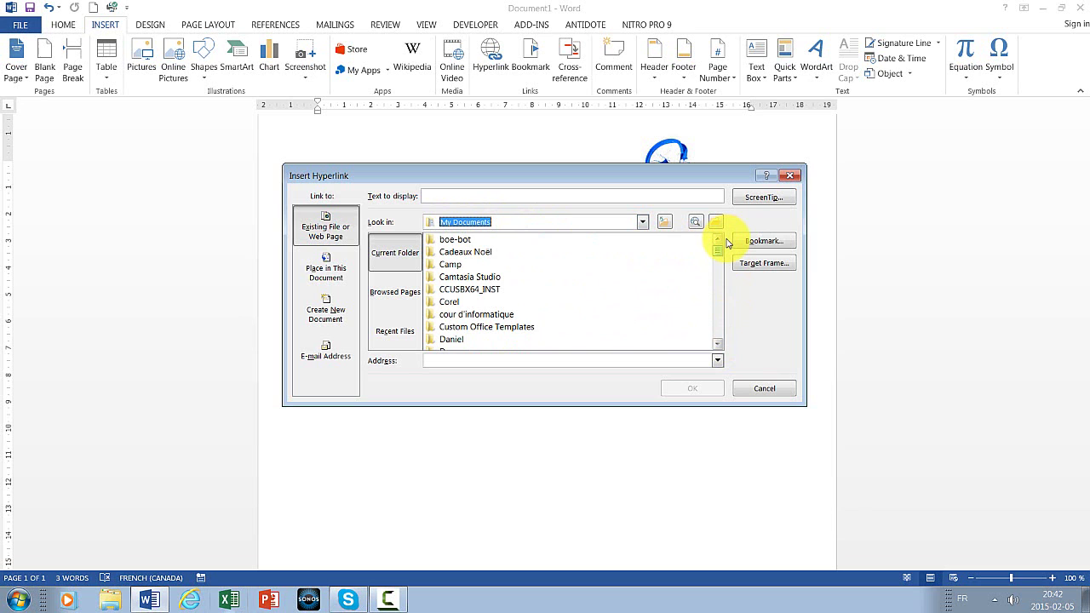
mouse_move(727, 244)
left_mouse_down()
mouse_move(722, 347)
mouse_move(720, 239)
left_mouse_up()
Review the other link types: new document, e-mail address and place in this document. Return to Existing File or Web Page.
left_click(326, 269)
left_click(332, 316)
left_click(329, 356)
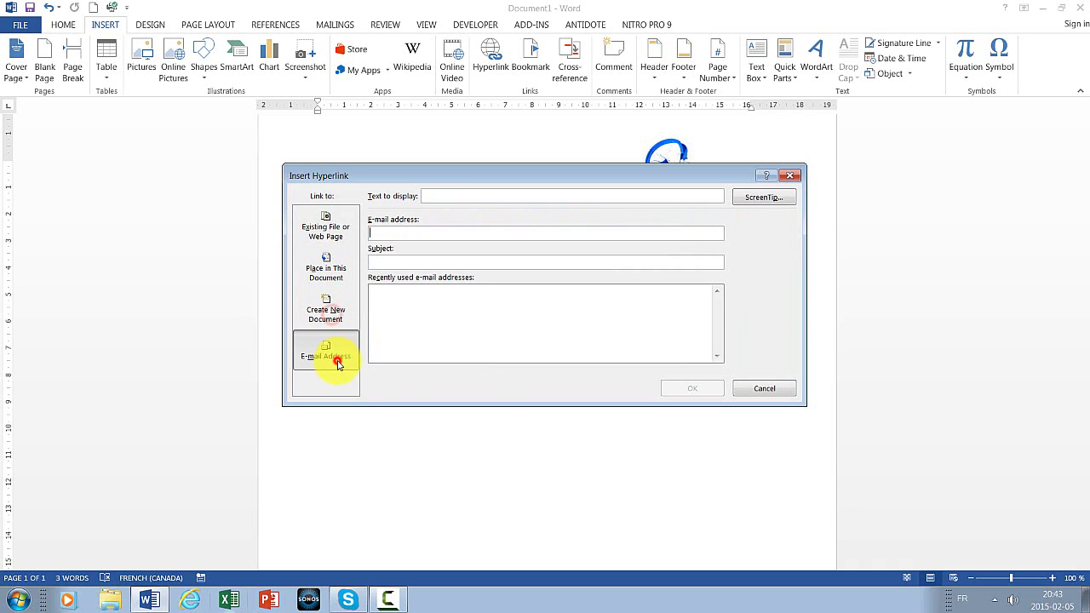
left_click(332, 317)
left_click(327, 355)
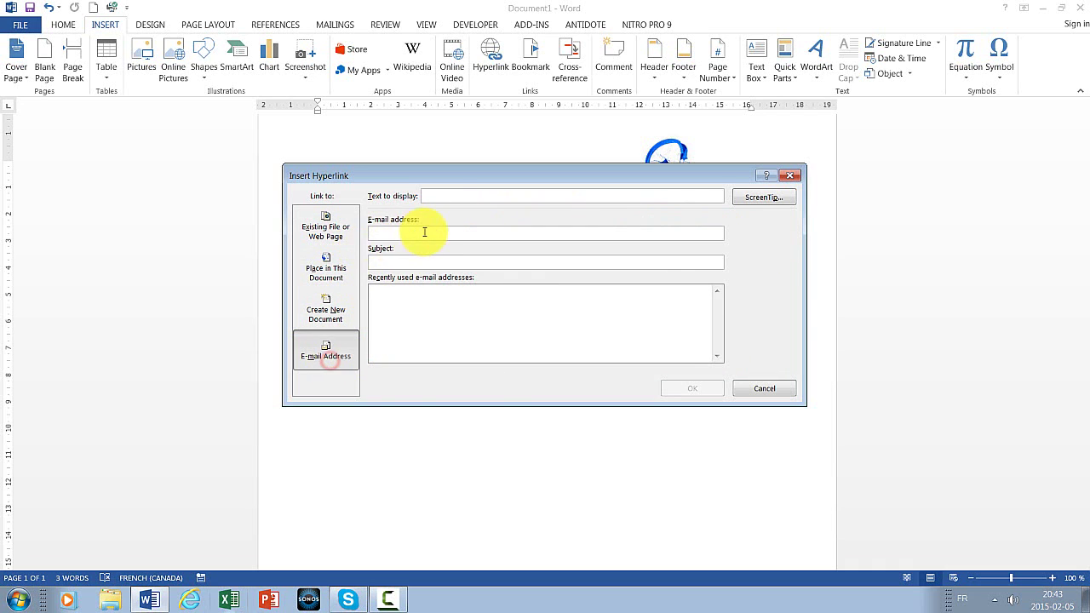
left_click(429, 322)
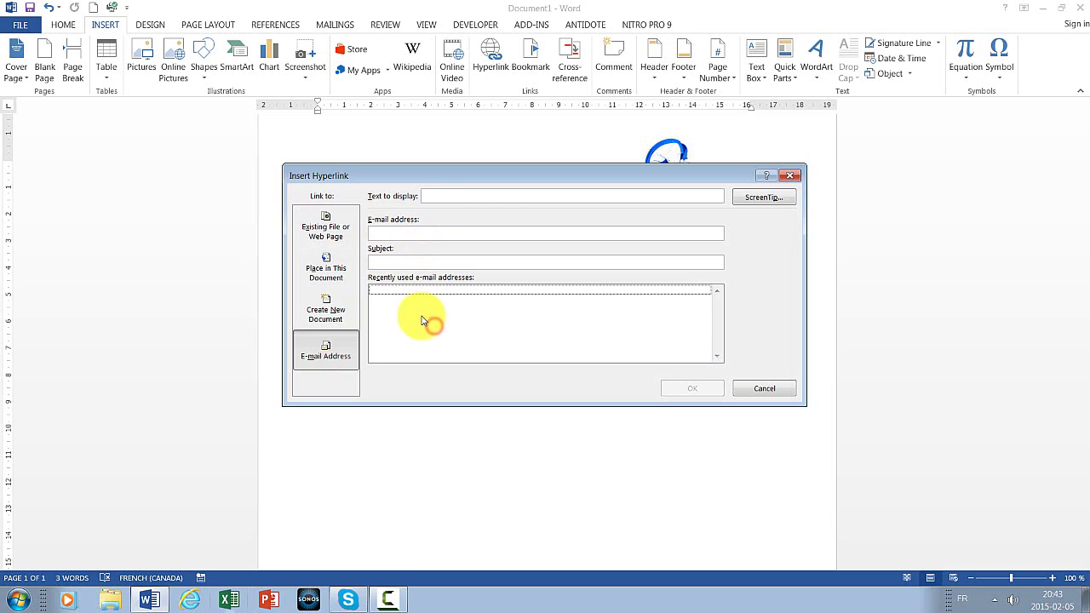
left_click(437, 259)
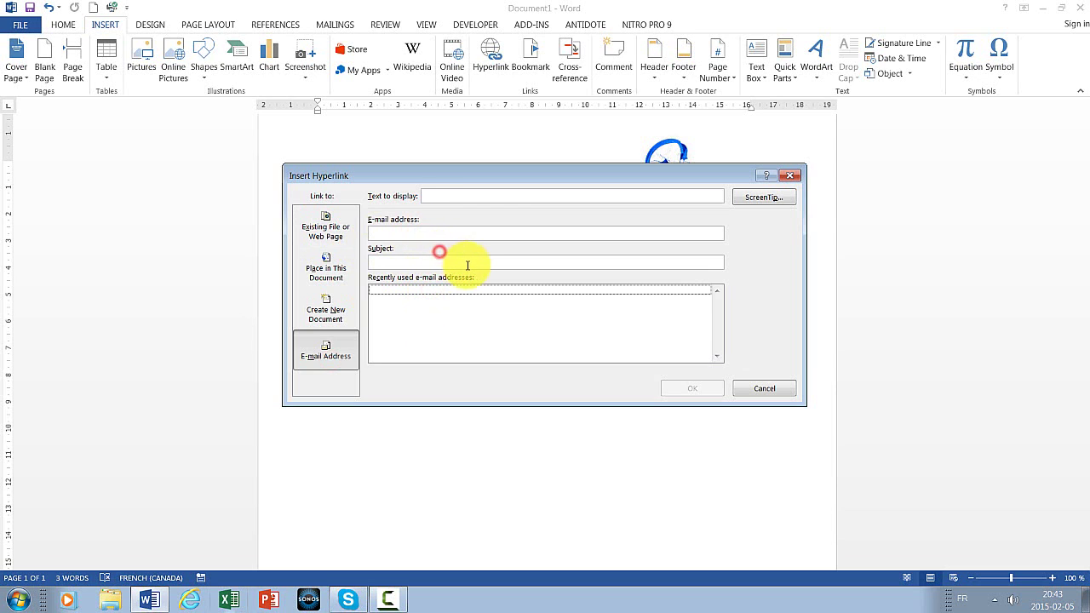
left_click(321, 319)
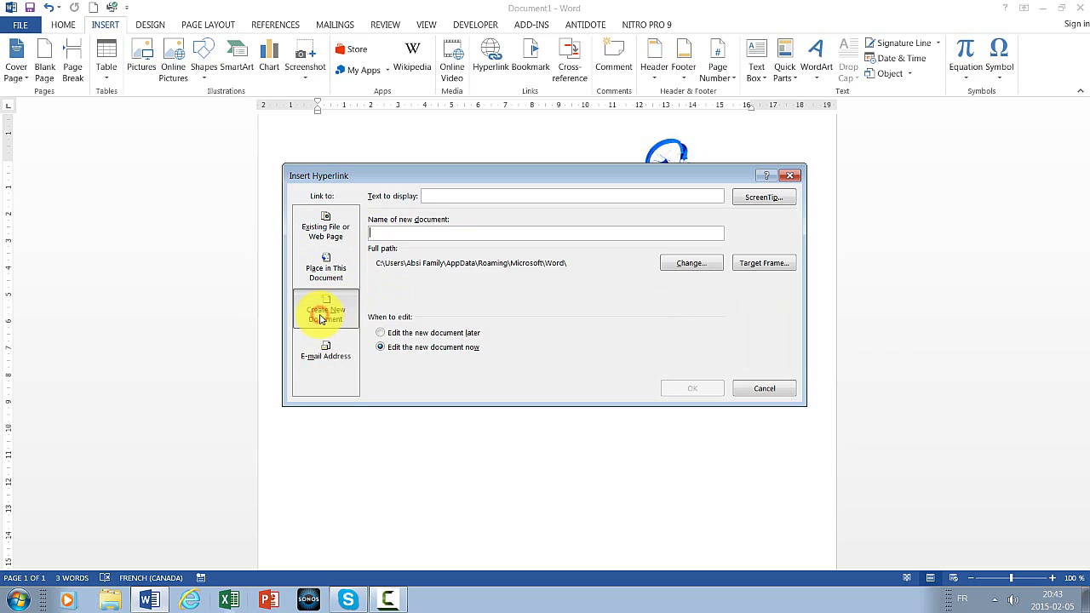
left_click(336, 271)
left_click(337, 238)
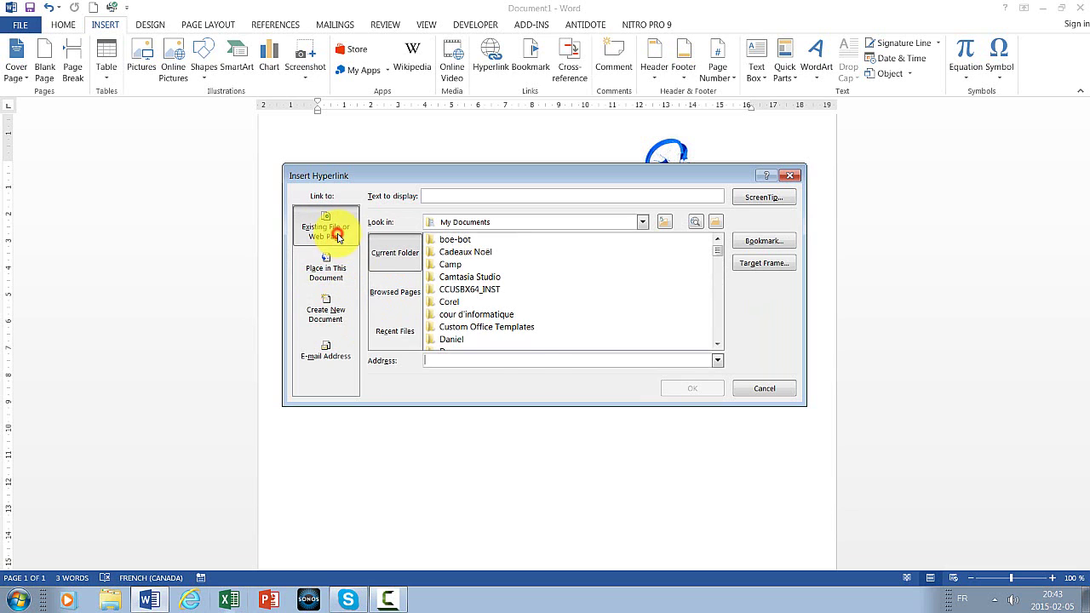
type("http://www.mediafire.com/")
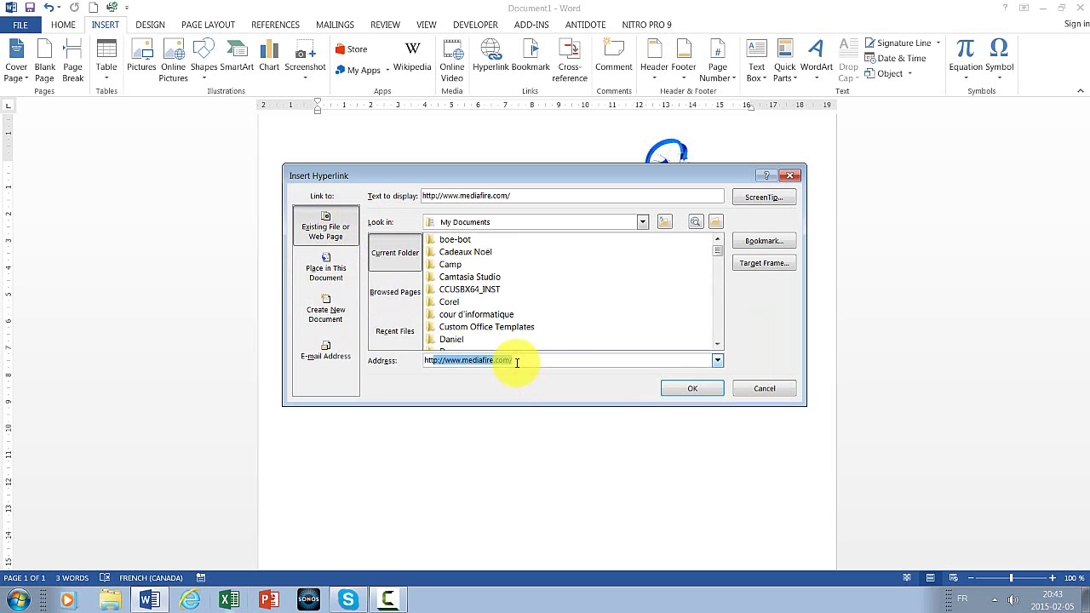
left_click(516, 363)
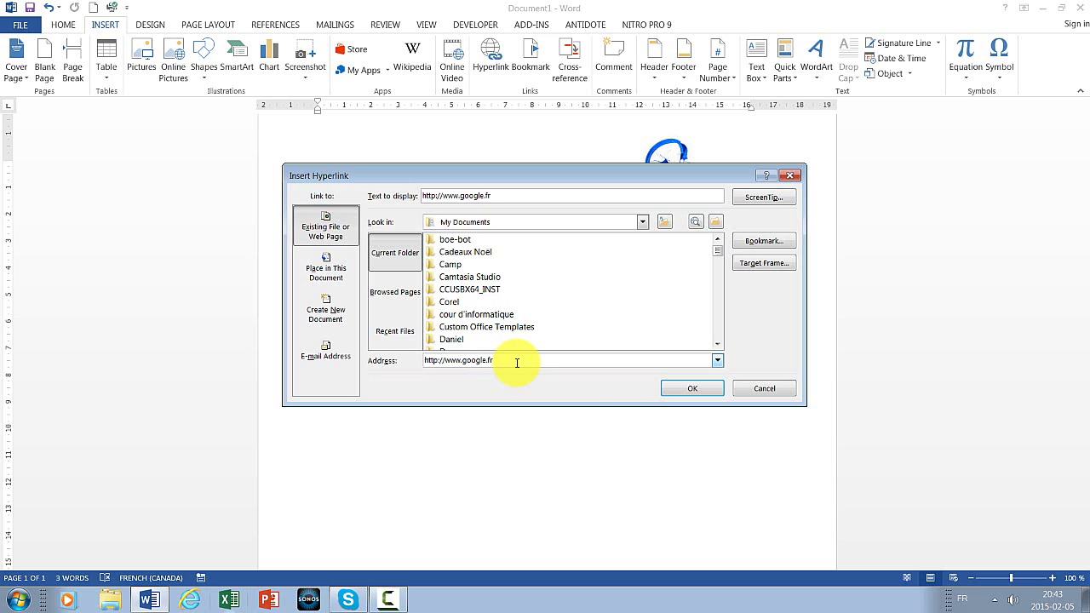
left_click(688, 392)
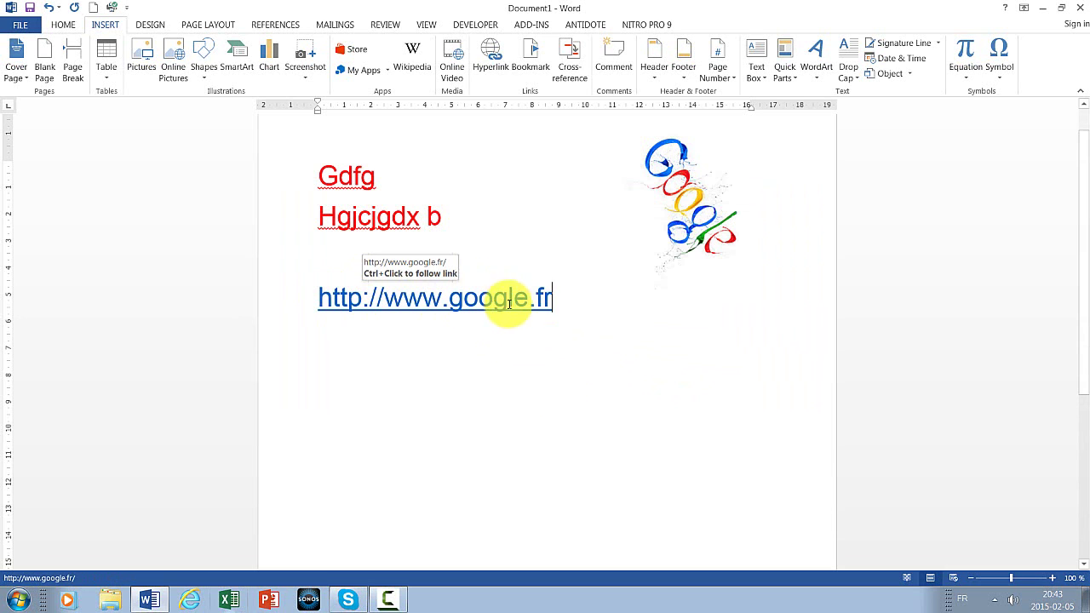
Follow the google.fr link to open the page in the browser, then close the browser.
left_click_drag(555, 302, 256, 311)
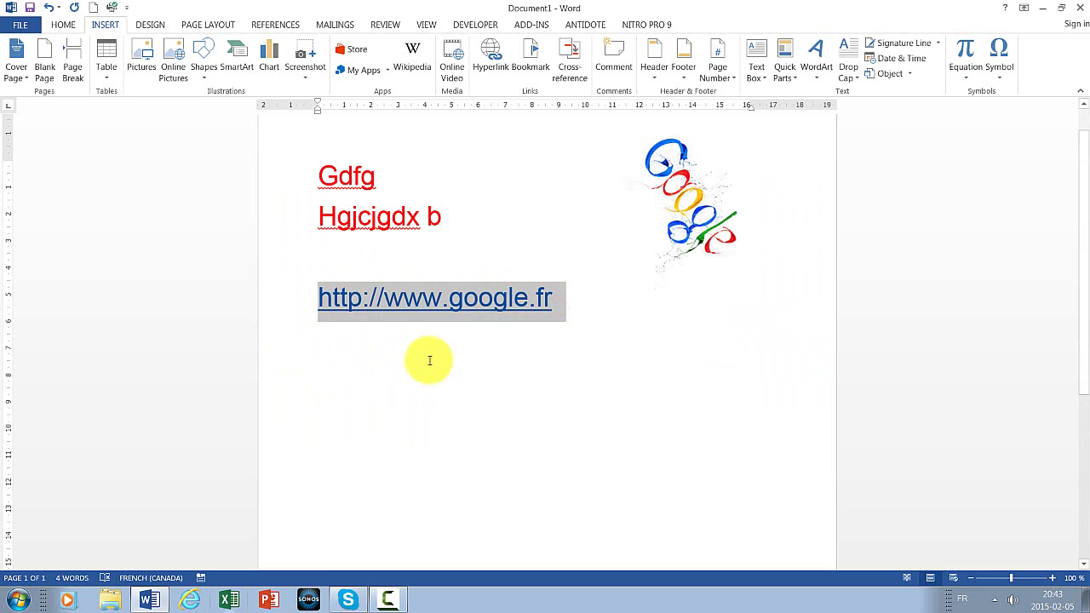
left_click(610, 323)
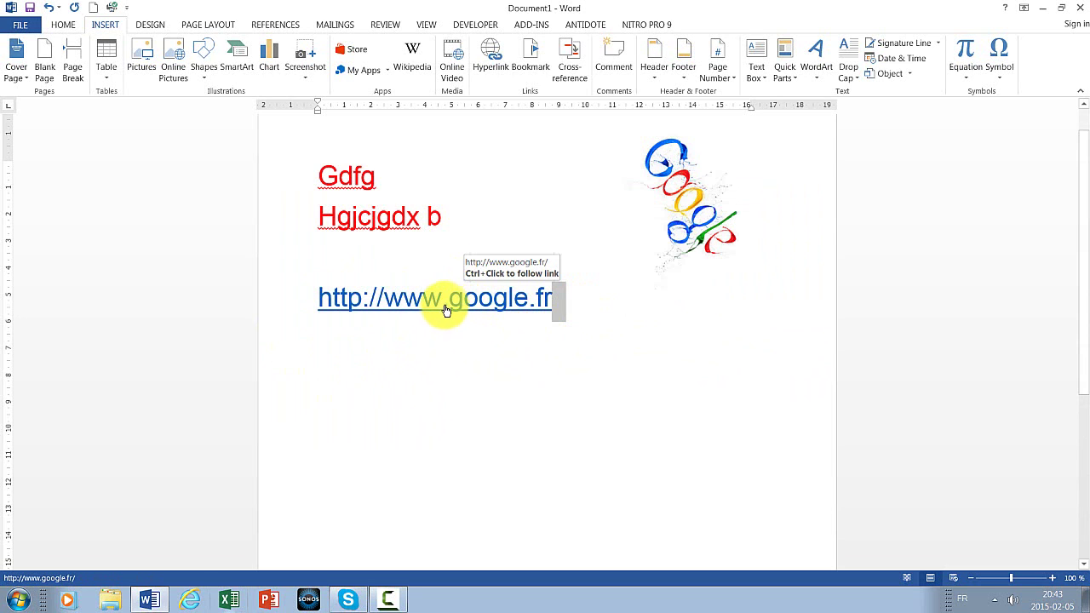
left_click(446, 303, "ctrl")
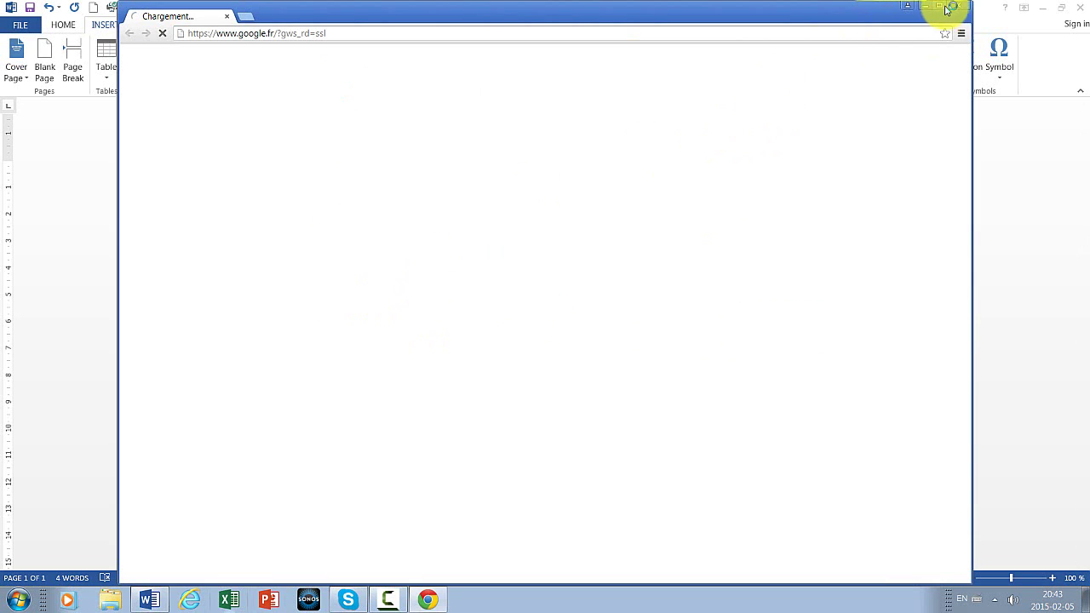
left_click(958, 6)
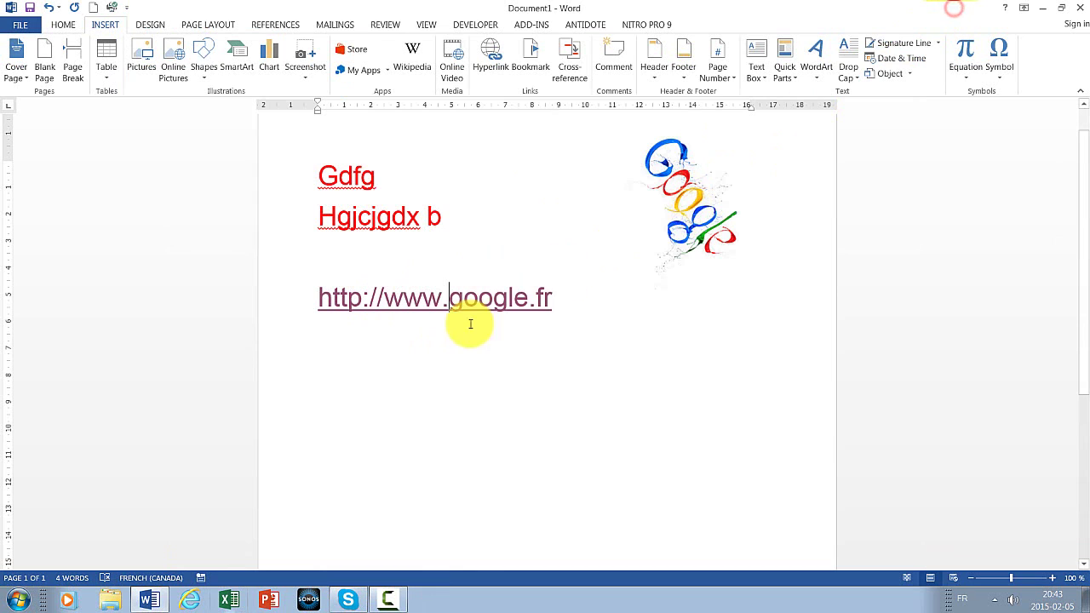
Select the letters 'dfg' in Gdfg.
left_click_drag(555, 295, 296, 285)
left_click(552, 297)
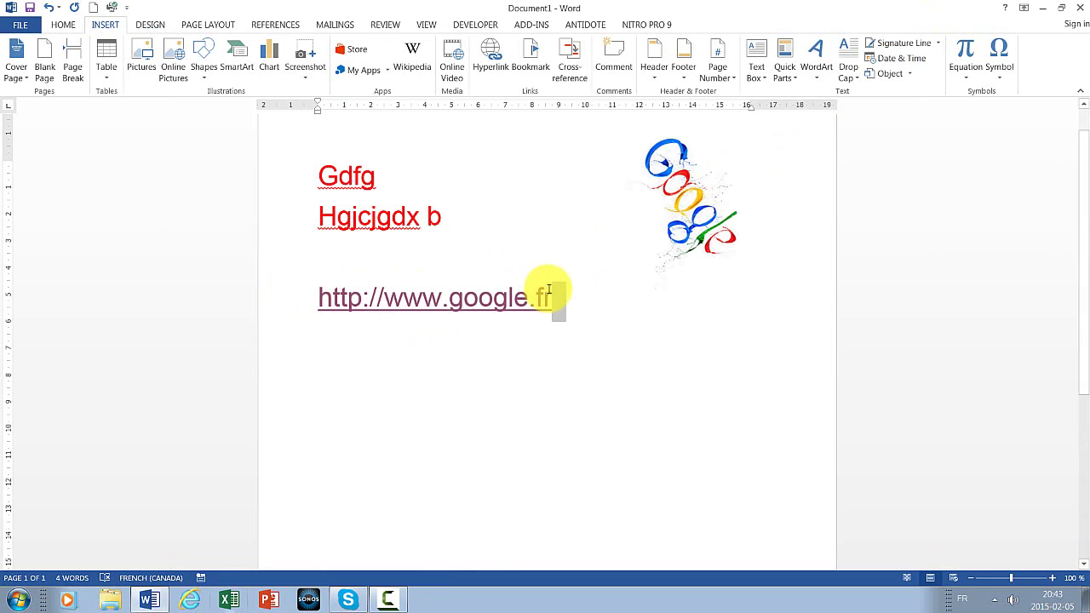
mouse_move(385, 177)
left_mouse_down()
mouse_move(325, 171)
mouse_move(329, 164)
left_mouse_up()
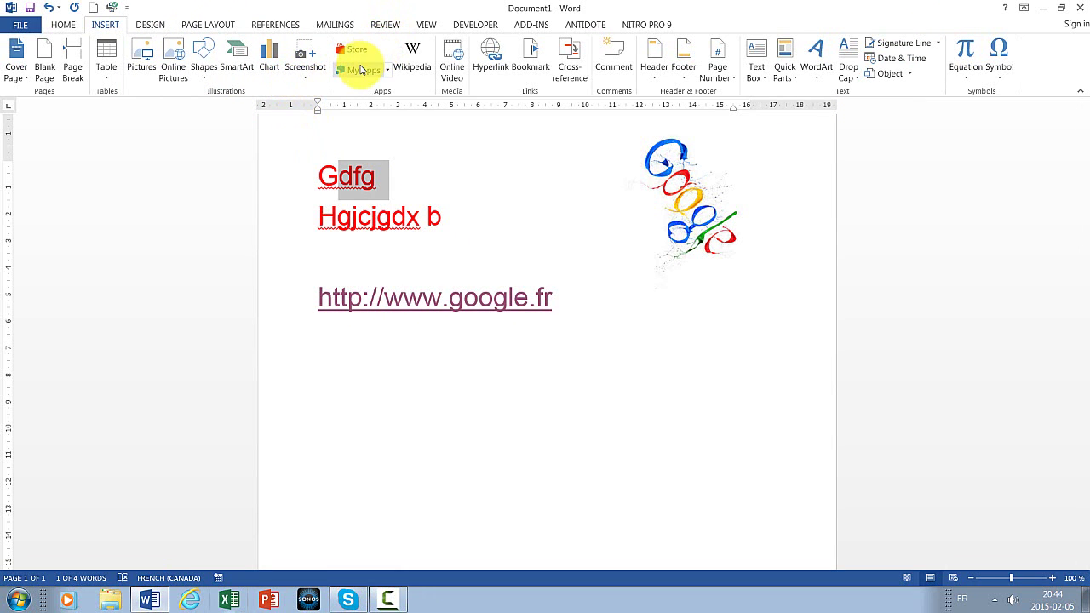
left_click(352, 91)
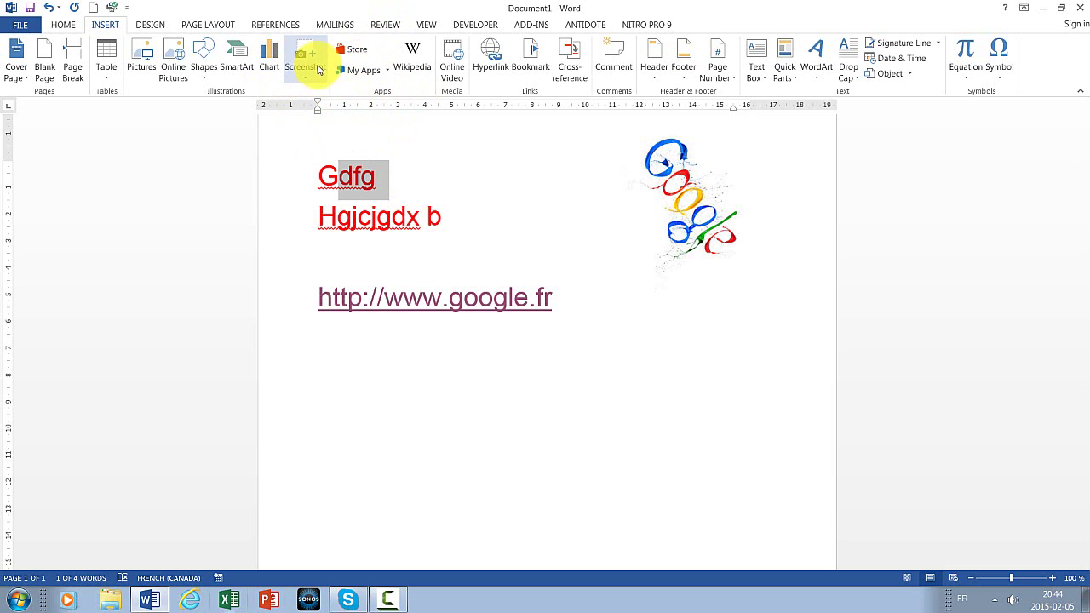
left_click(499, 68)
left_click(452, 360)
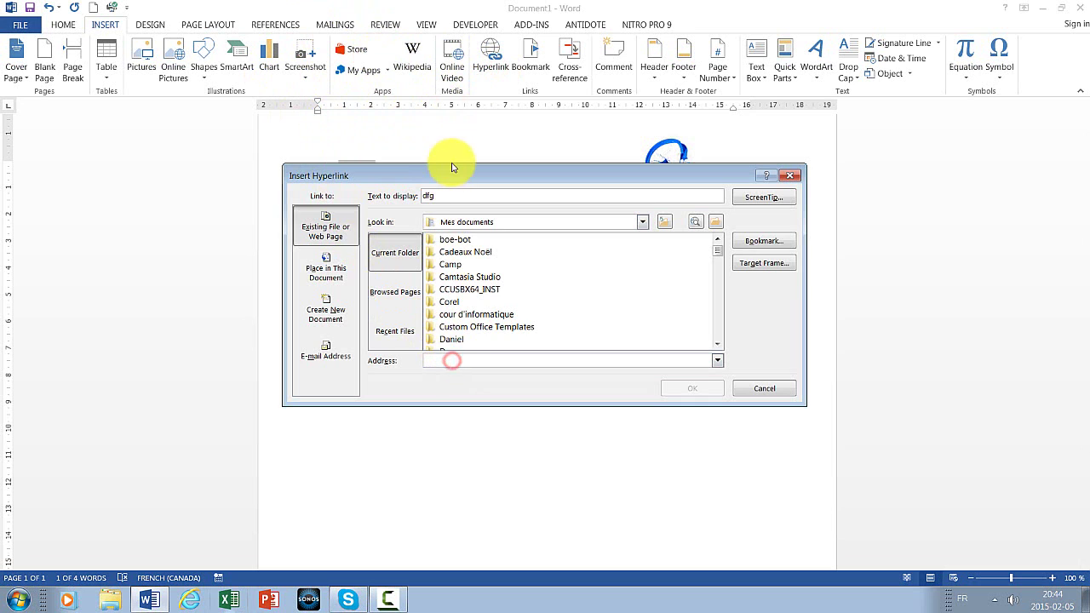
mouse_move(456, 173)
left_mouse_down()
mouse_move(451, 294)
mouse_move(401, 217)
mouse_move(379, 240)
left_mouse_up()
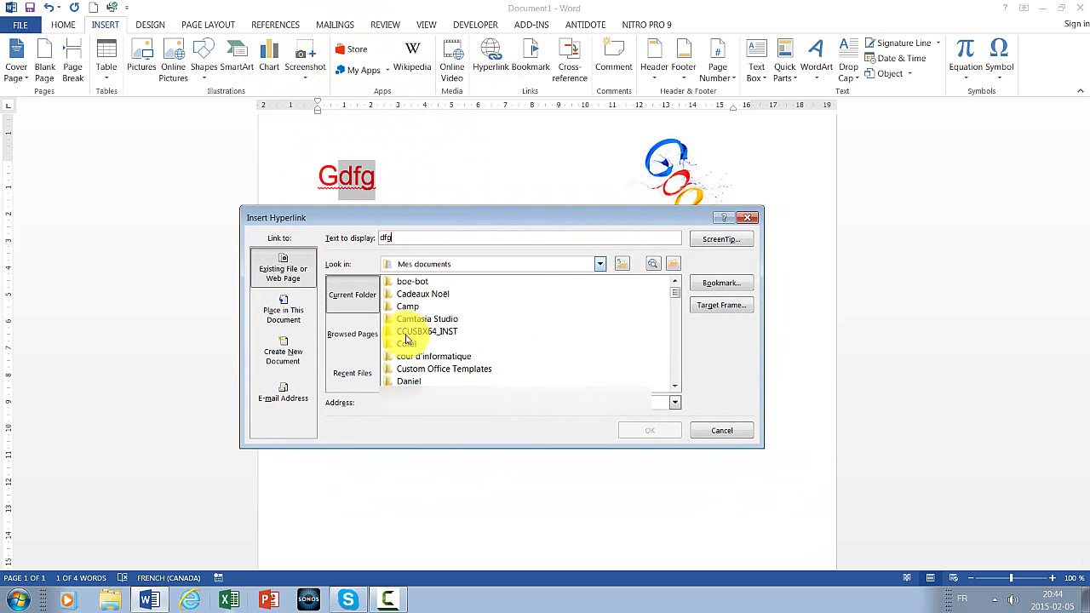
left_click(445, 402)
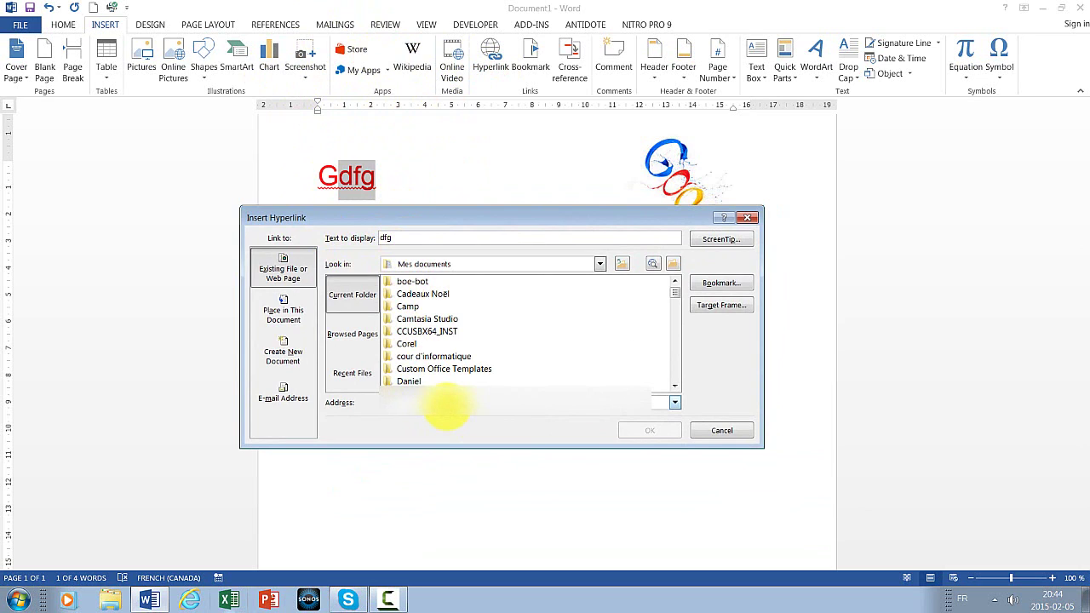
key("ctrl+v")
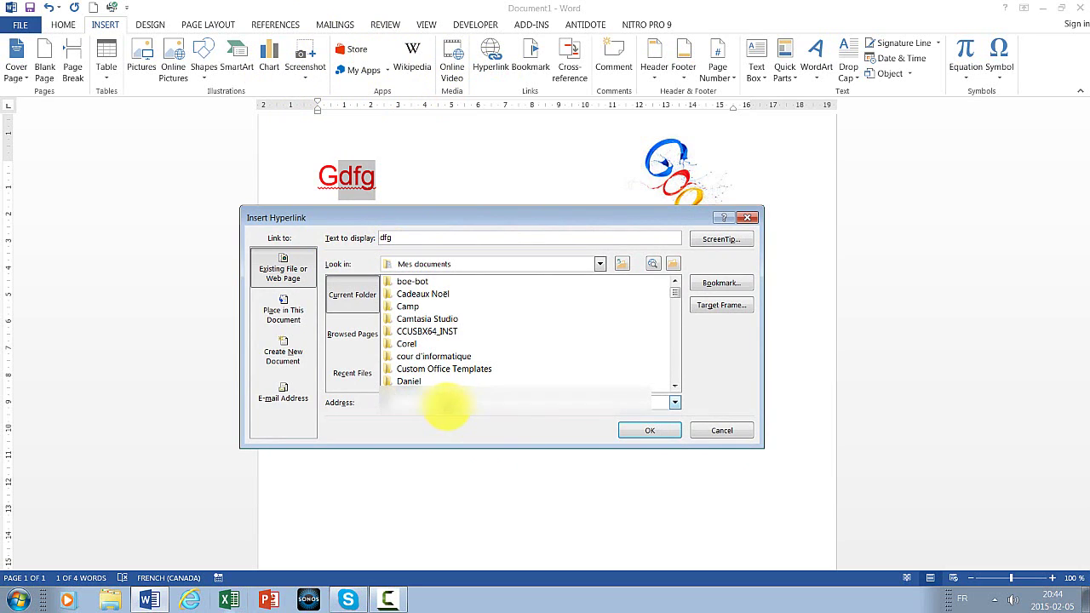
key("BackSpace")
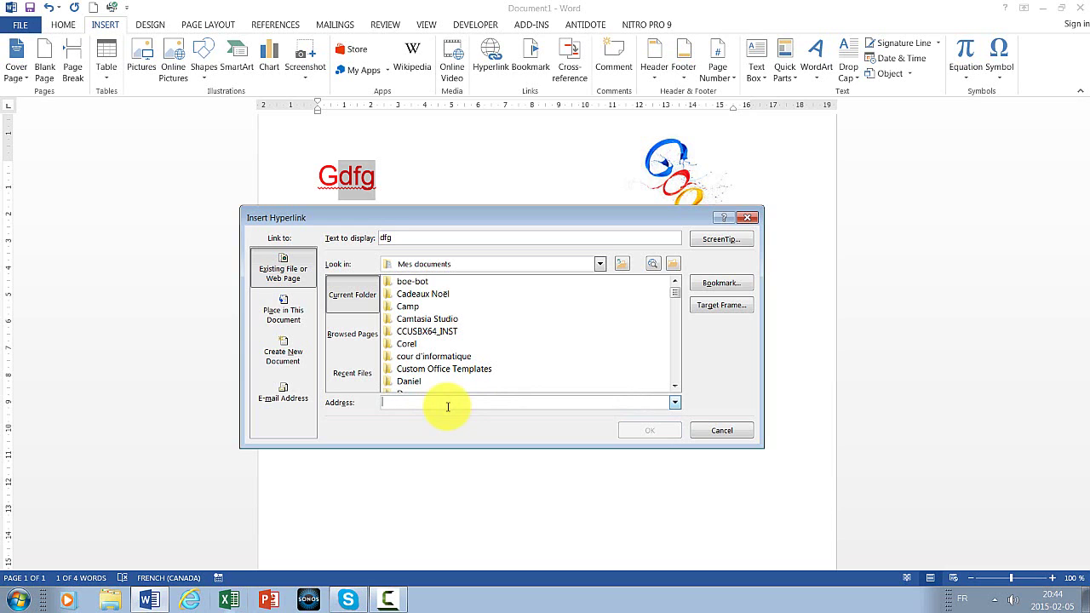
type("http://www.google.fr")
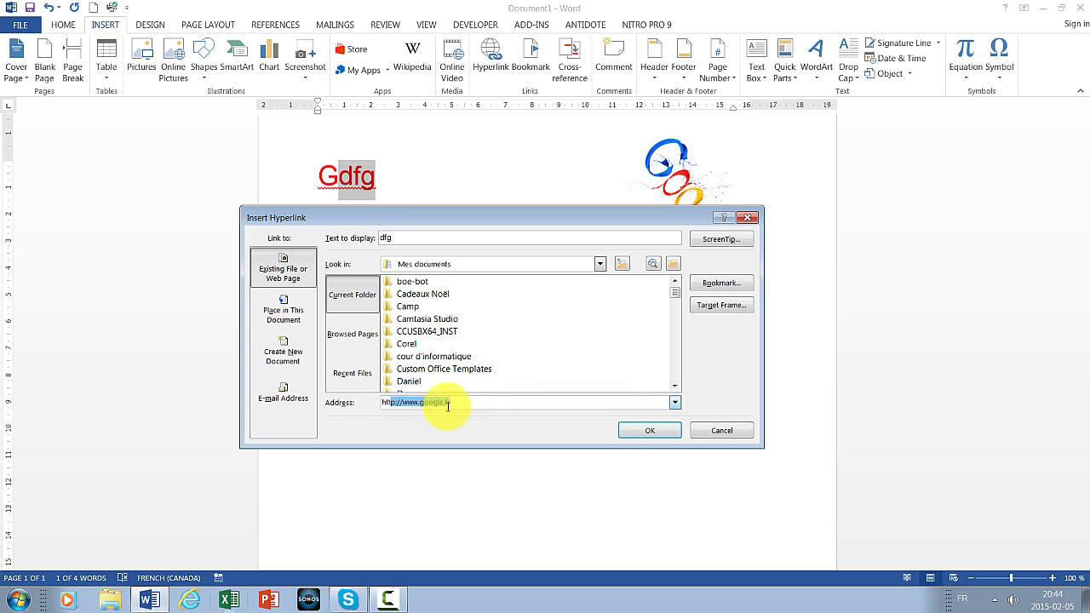
left_click(448, 406)
key("Return")
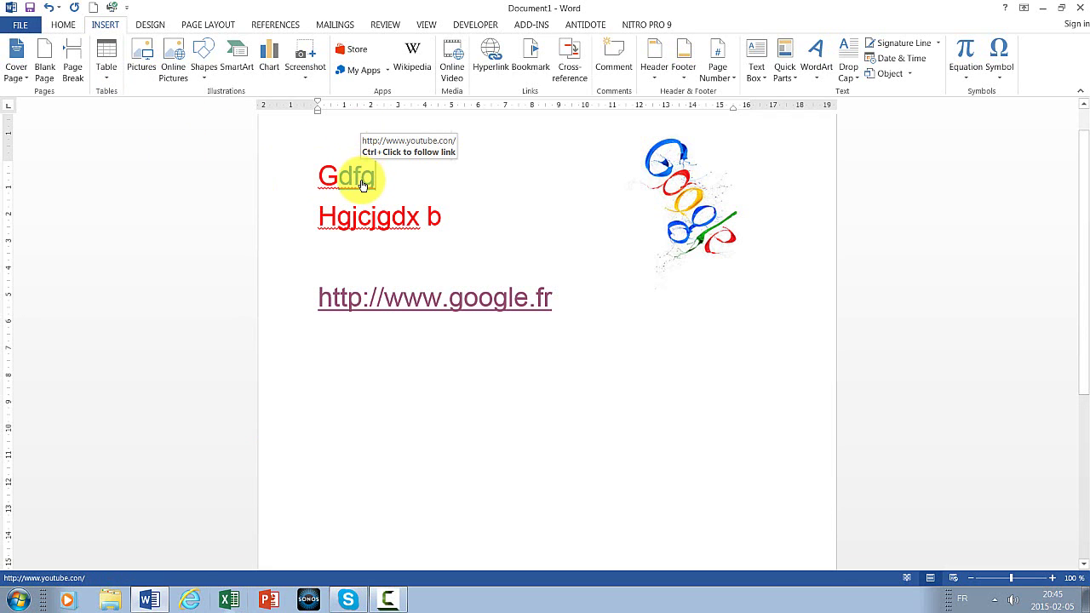
left_click(362, 184)
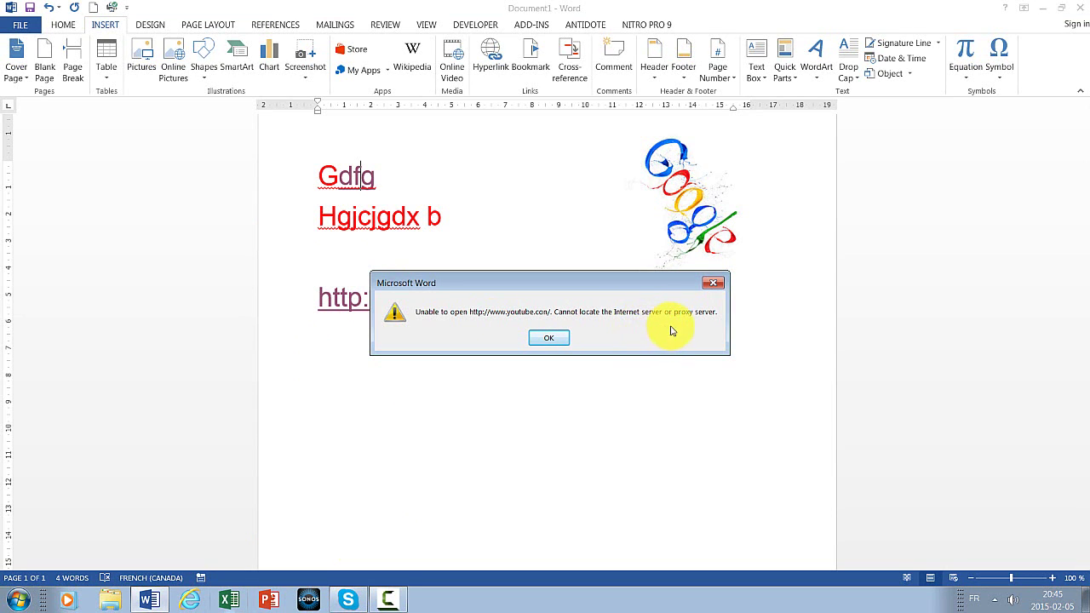
left_click(714, 285)
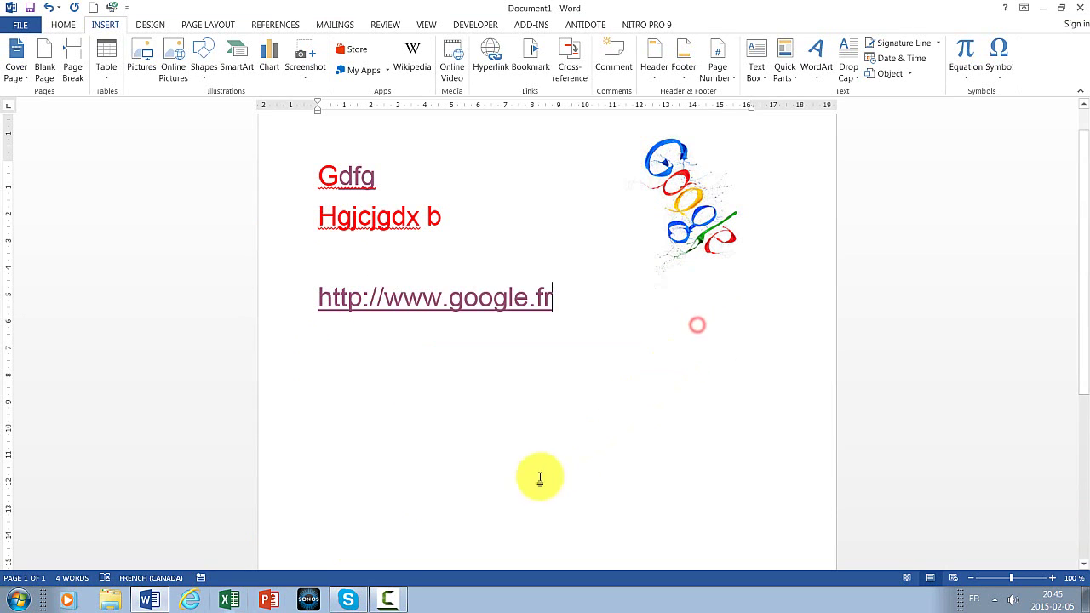
Place the cursor after Gdfg and preview the Design tab's style sets and page colours.
left_click(434, 195)
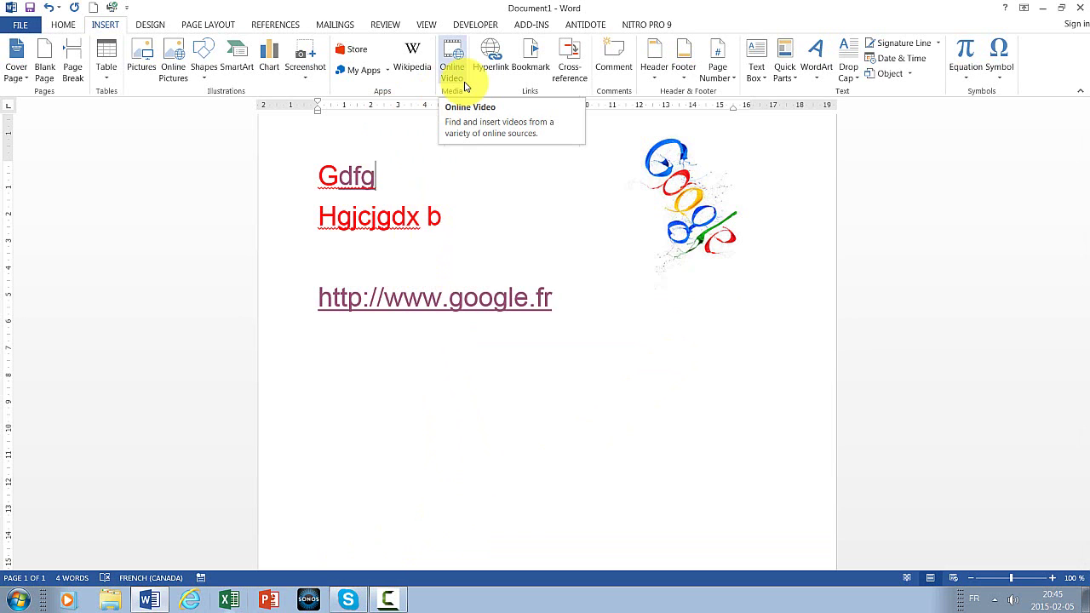
left_click(151, 24)
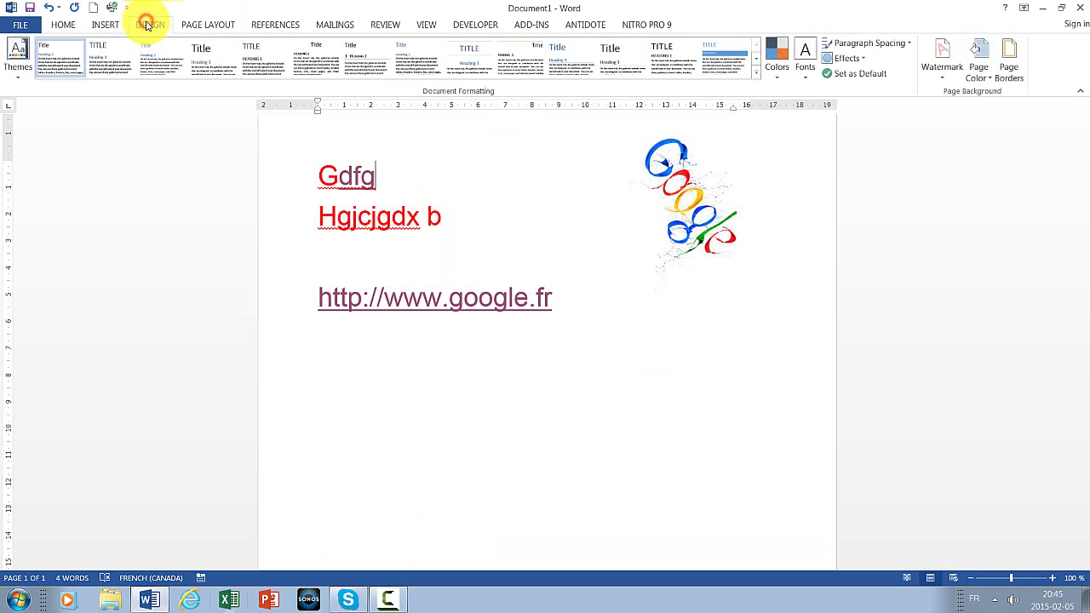
left_click(756, 73)
left_click(1063, 67)
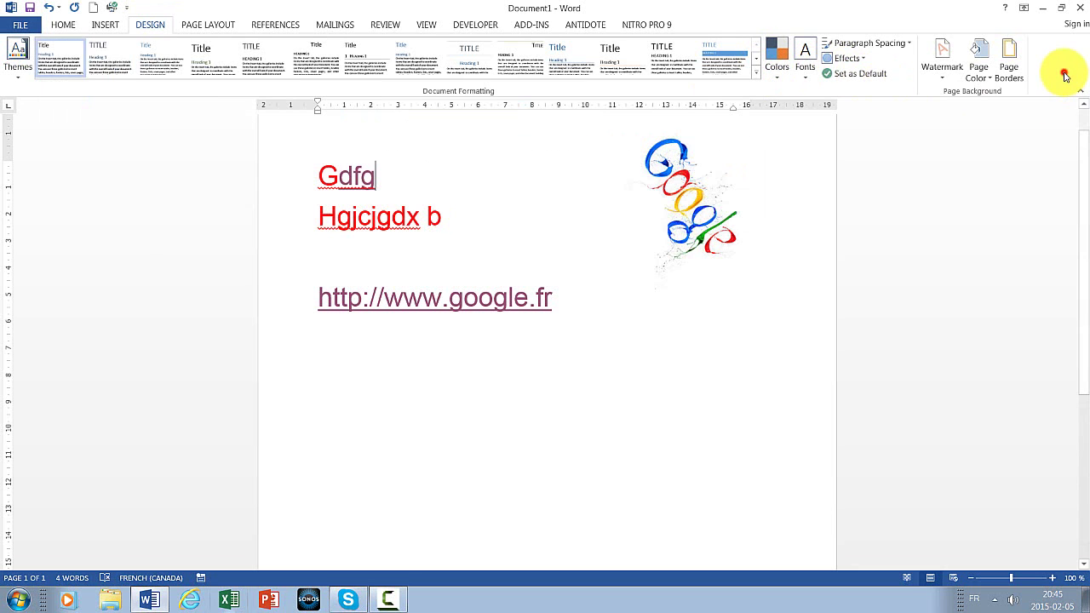
left_click(984, 71)
left_click(1008, 67)
Add top, left, bottom and right borders to box the whole page with a thin black line.
left_click(1008, 66)
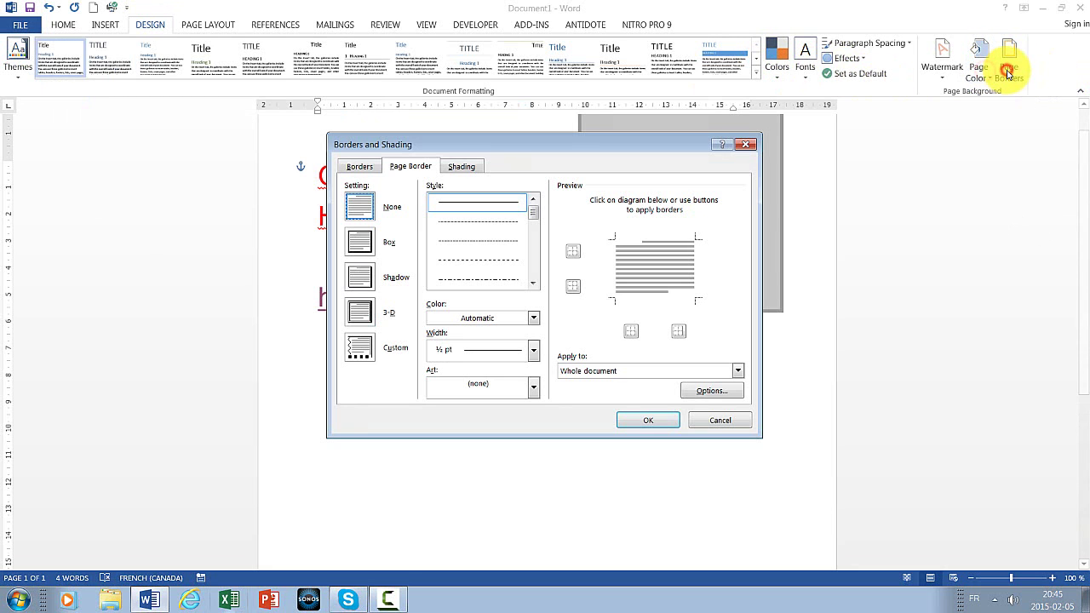
left_click(573, 251)
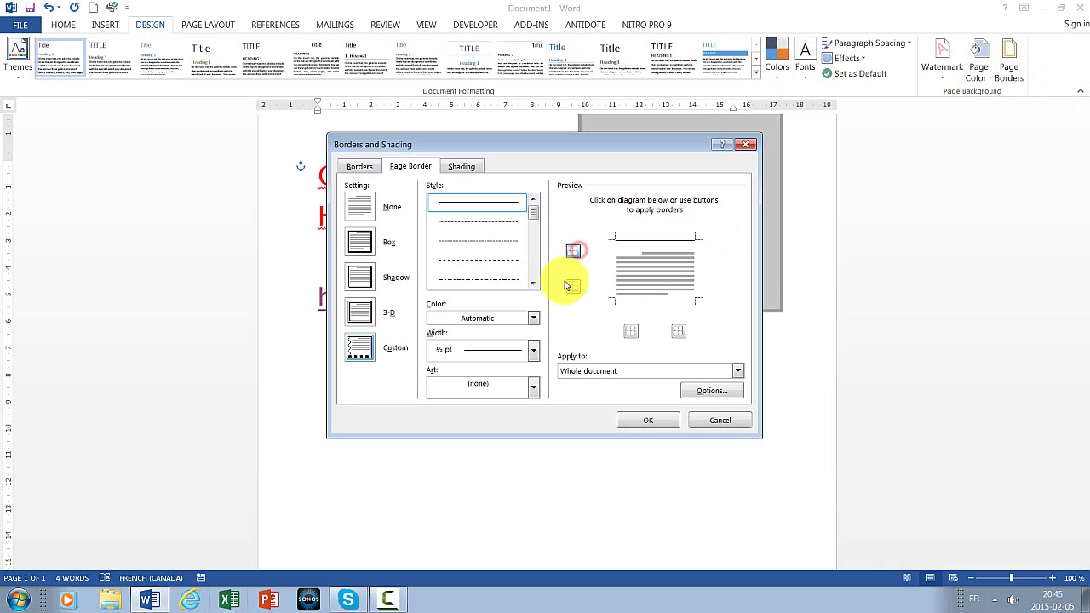
left_click(571, 285)
left_click(629, 332)
left_click(678, 331)
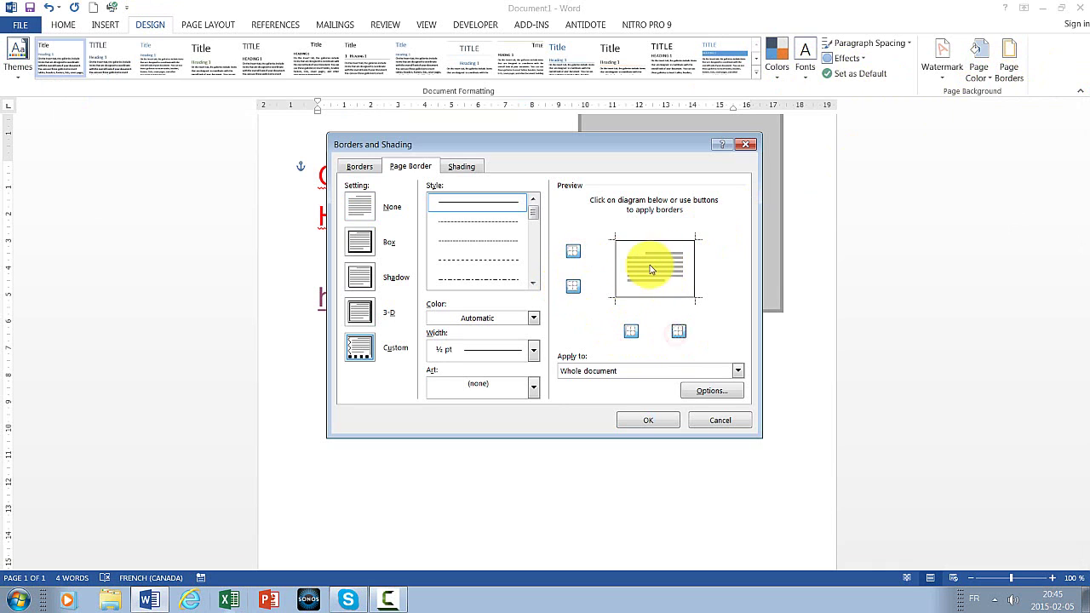
left_click(646, 425)
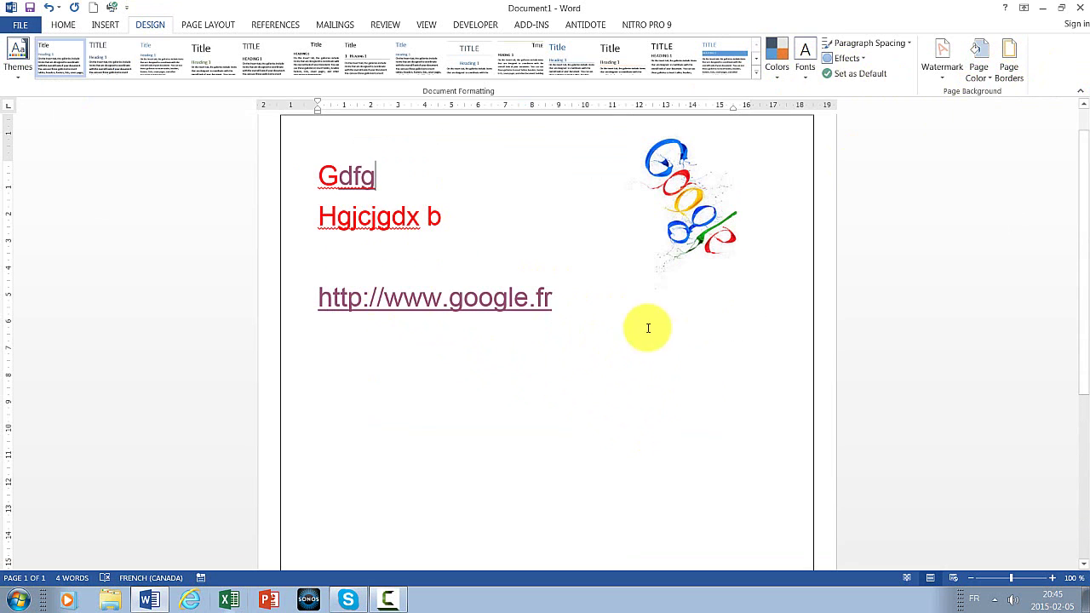
scroll(707, 272, "up", 1)
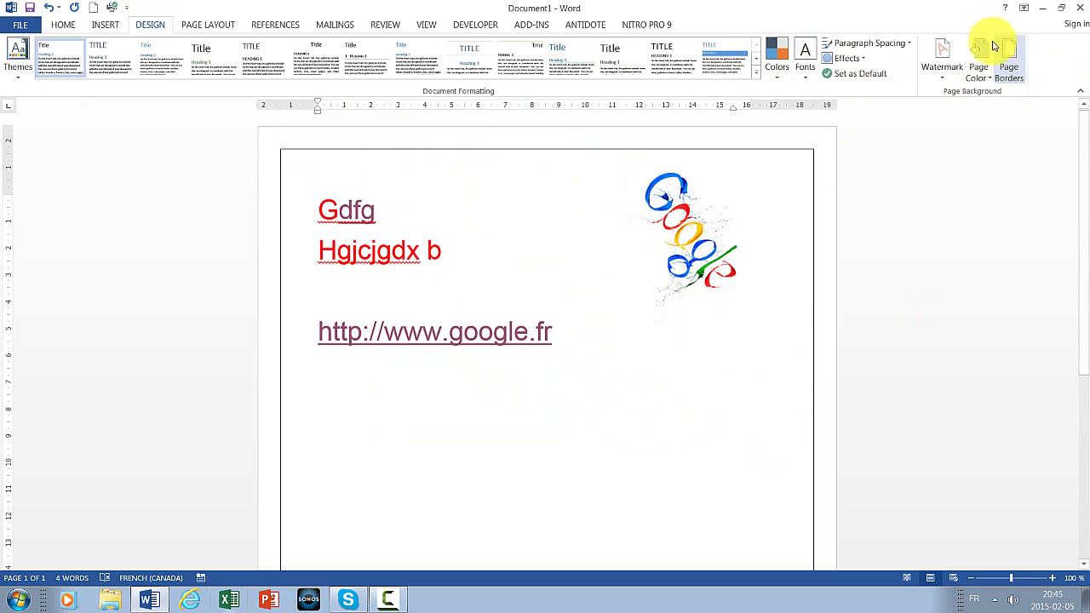
Try a light cyan custom page colour, cancel it, and reopen the Page Color palette.
left_click(976, 73)
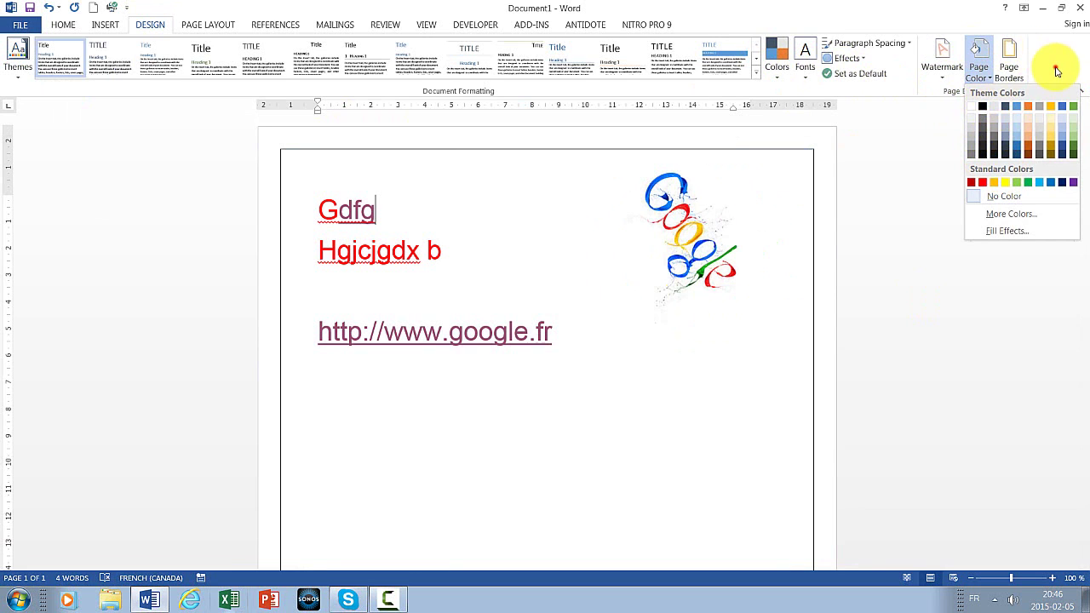
left_click(1056, 71)
left_click(978, 70)
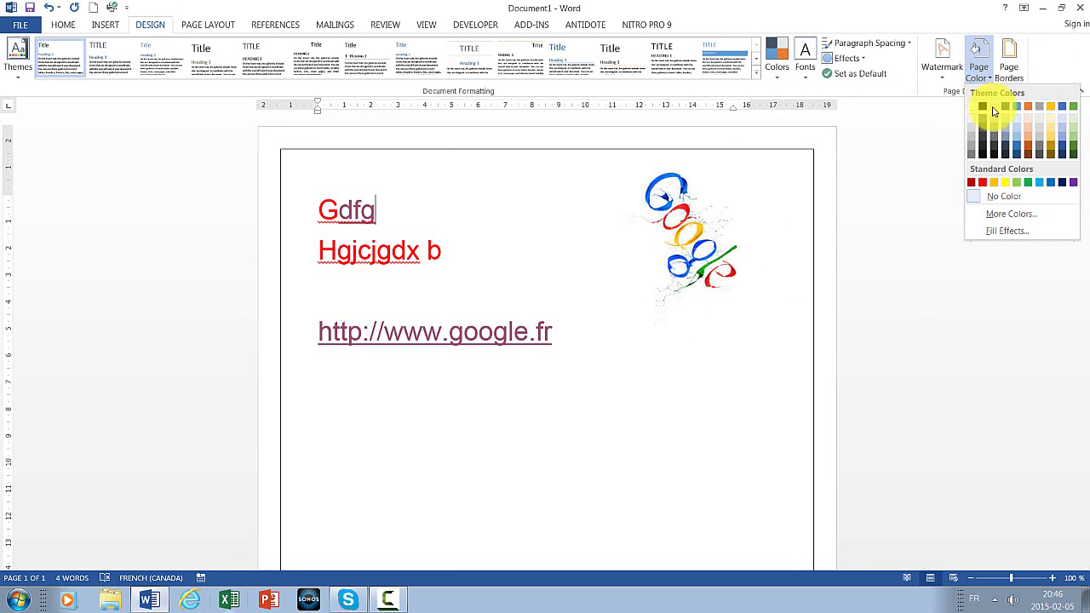
left_click(1009, 228)
left_click(1056, 215)
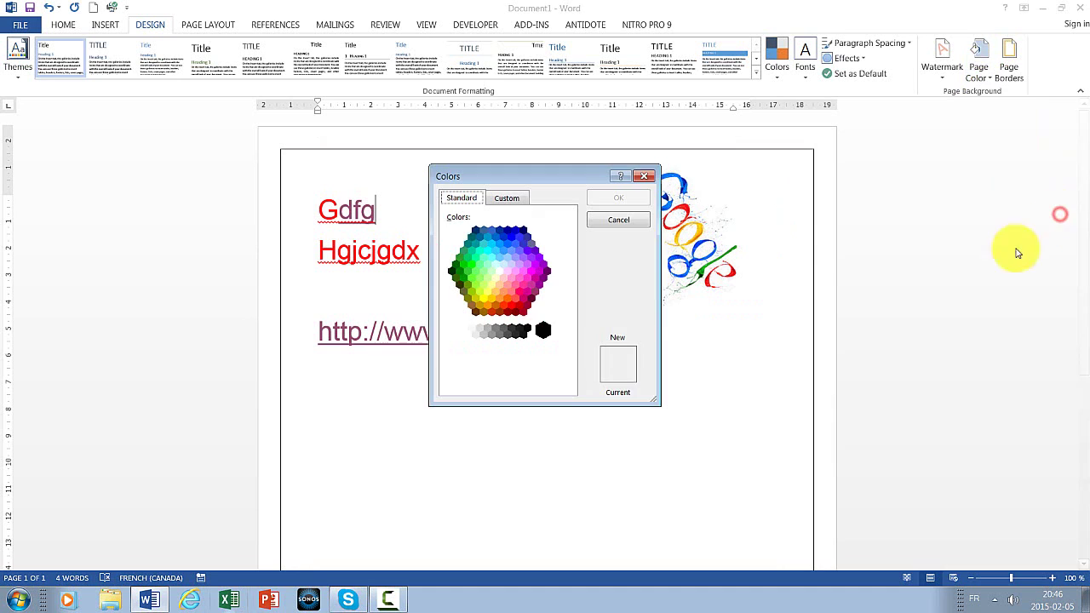
left_click(494, 234)
left_click(489, 252)
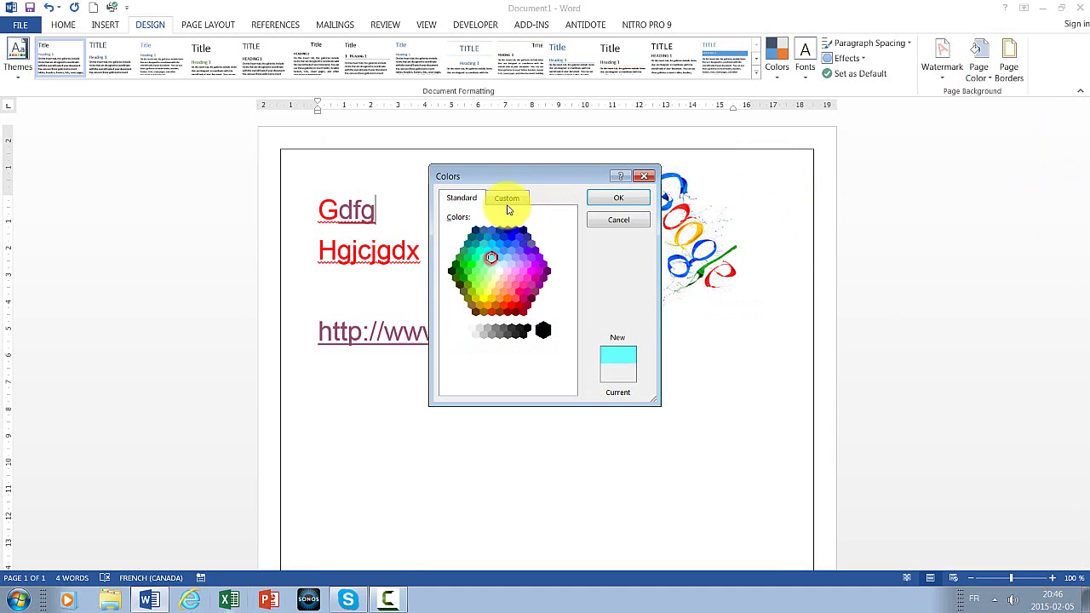
left_click(509, 198)
left_click(627, 223)
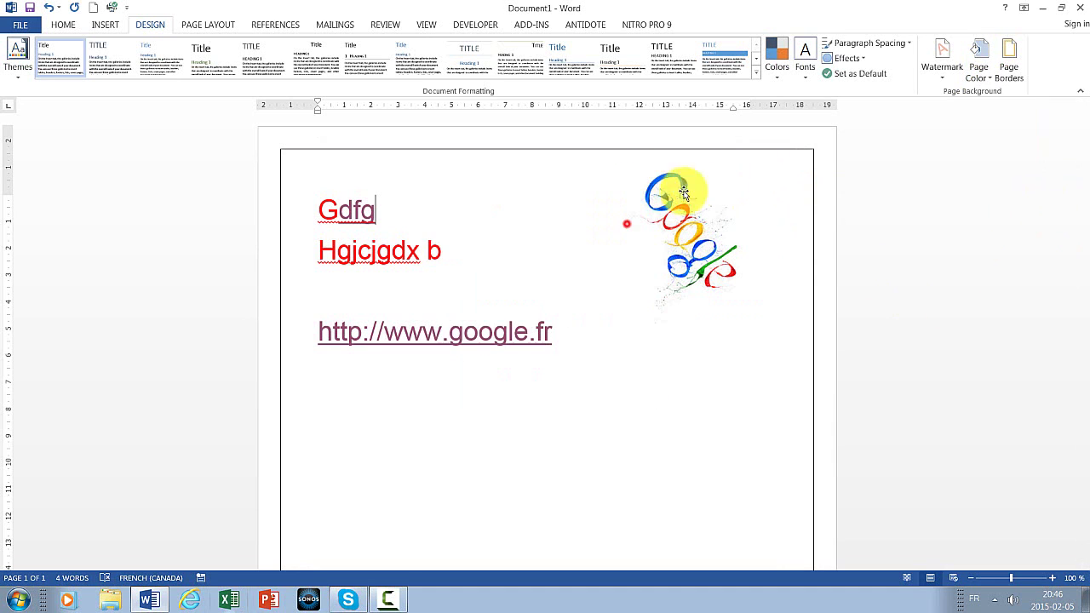
left_click(982, 74)
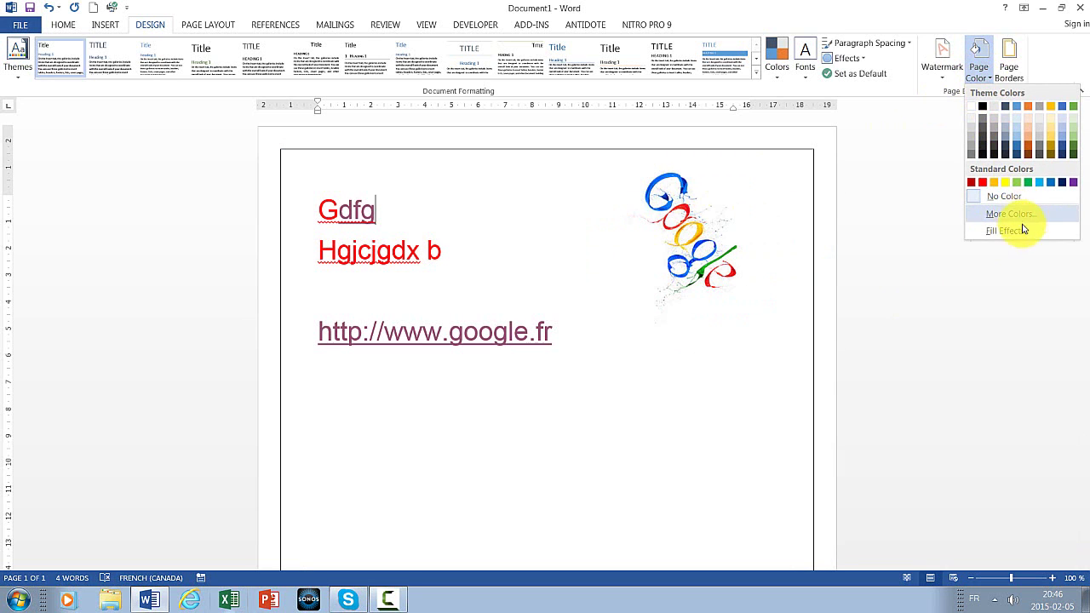
In page Fill Effects, cycle the gradient colours through one-colour, two-colour and preset.
left_click(1040, 234)
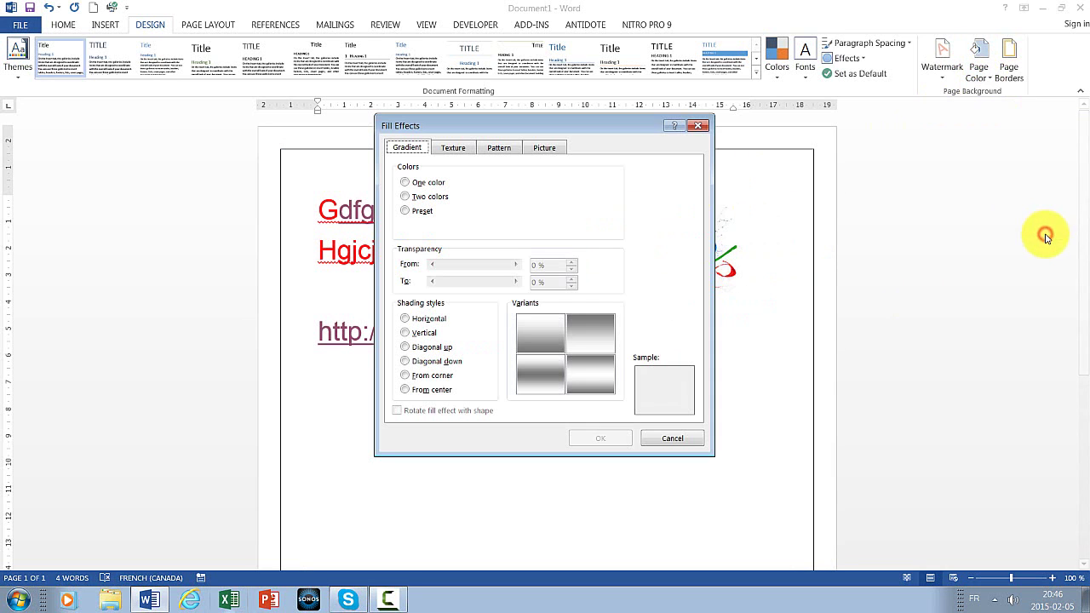
left_click_drag(585, 126, 918, 184)
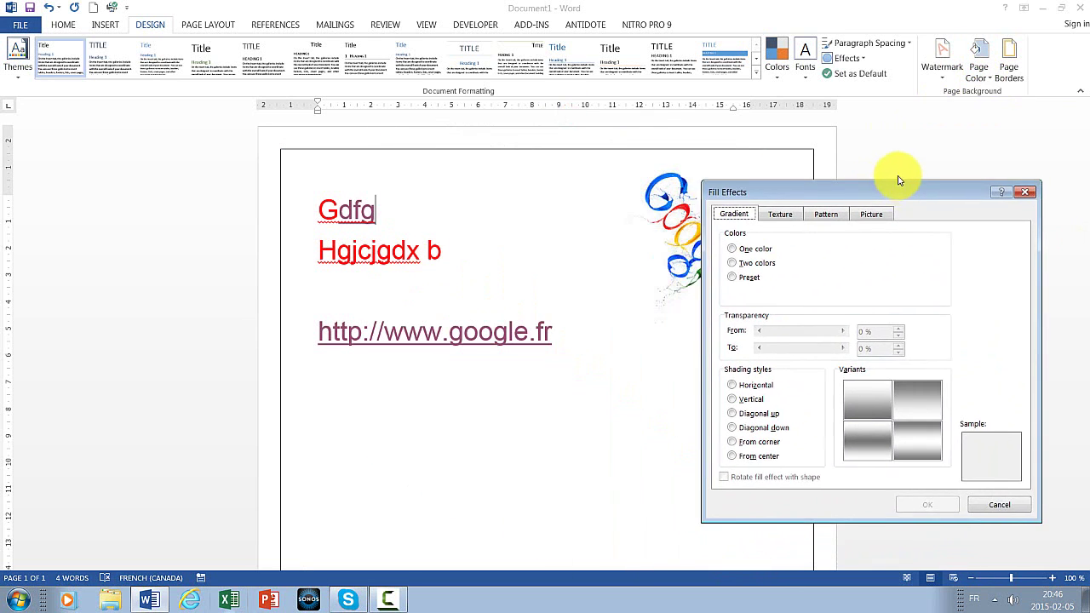
left_click(388, 600)
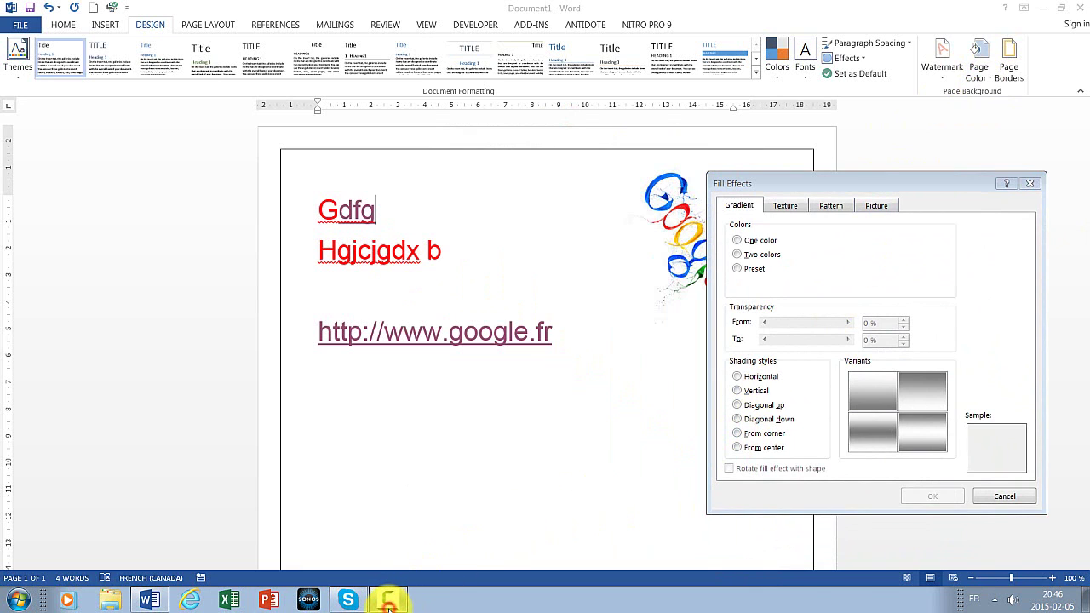
left_click(388, 600)
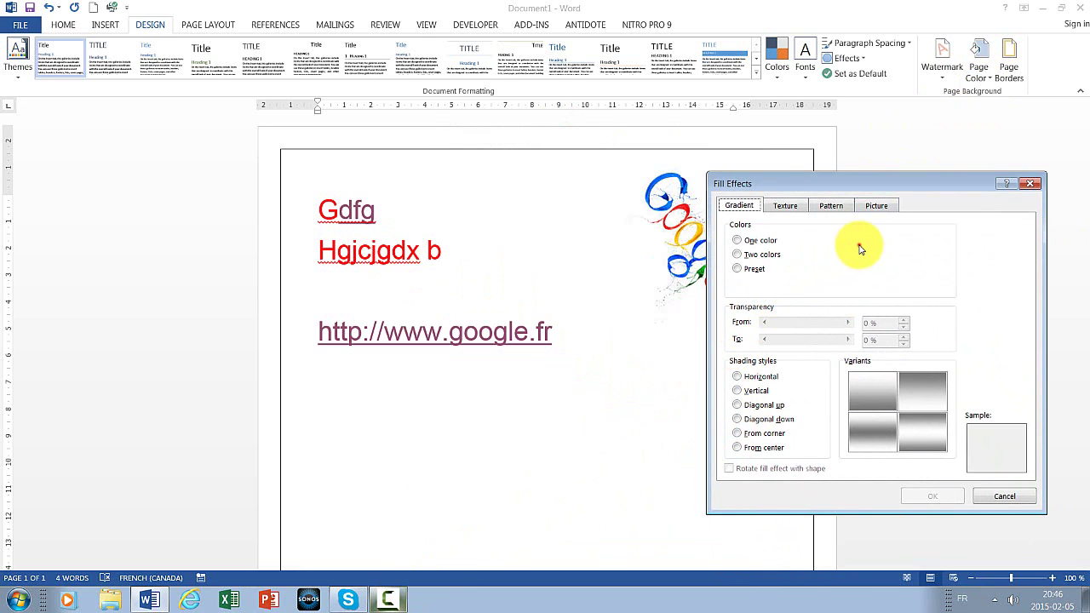
left_click(772, 247)
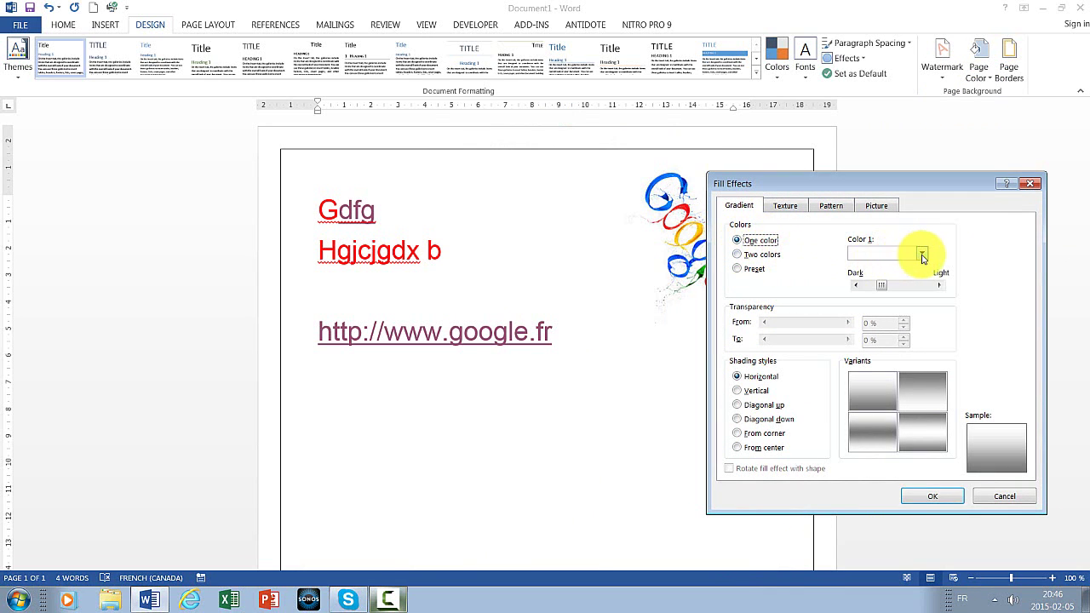
left_click(922, 253)
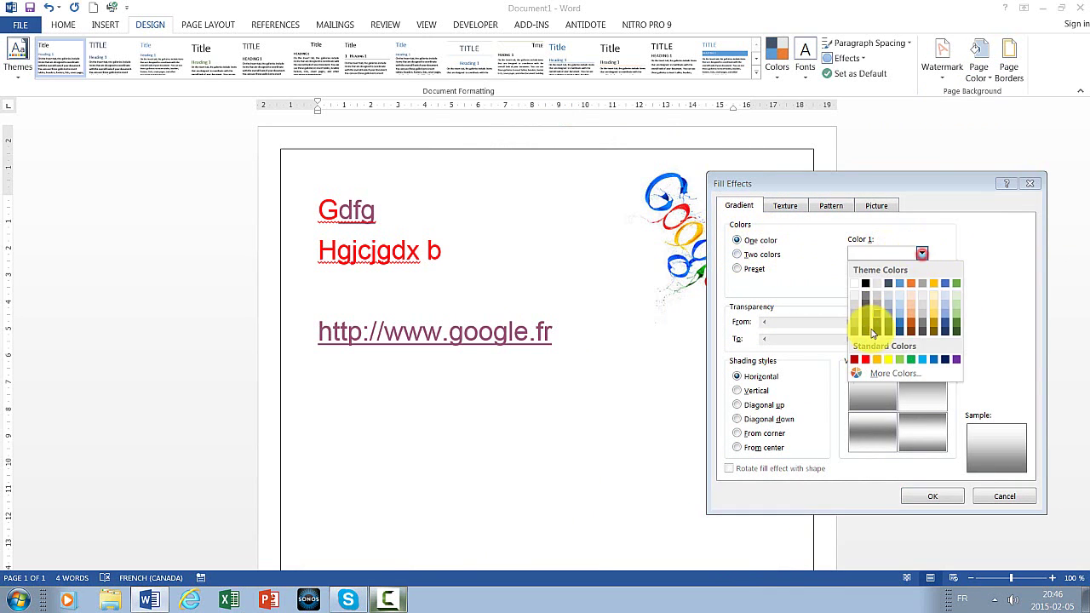
left_click(753, 254)
left_click(755, 269)
left_click(753, 254)
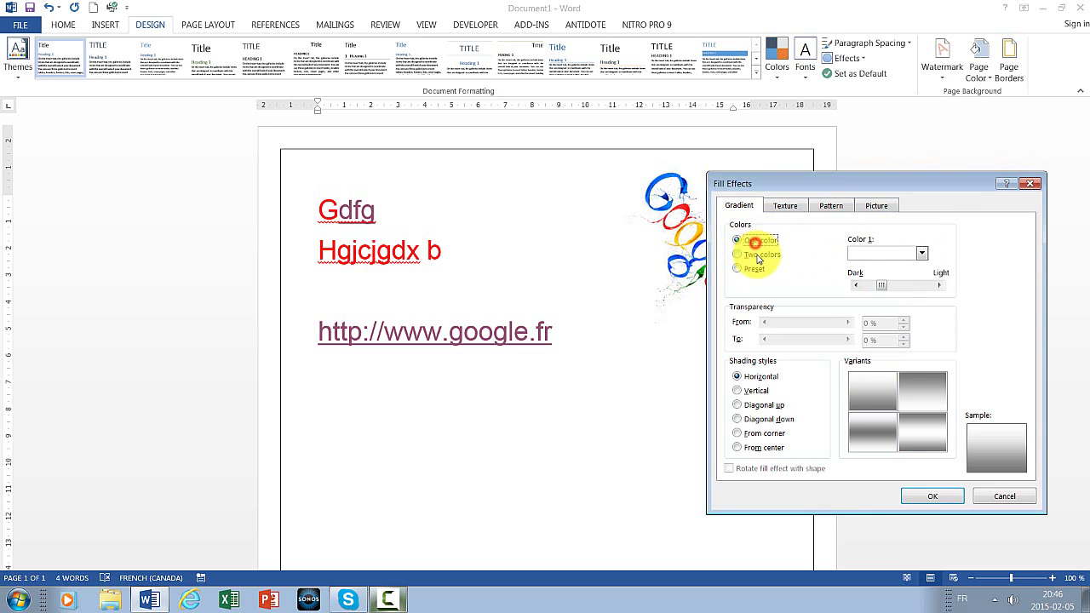
left_click(755, 269)
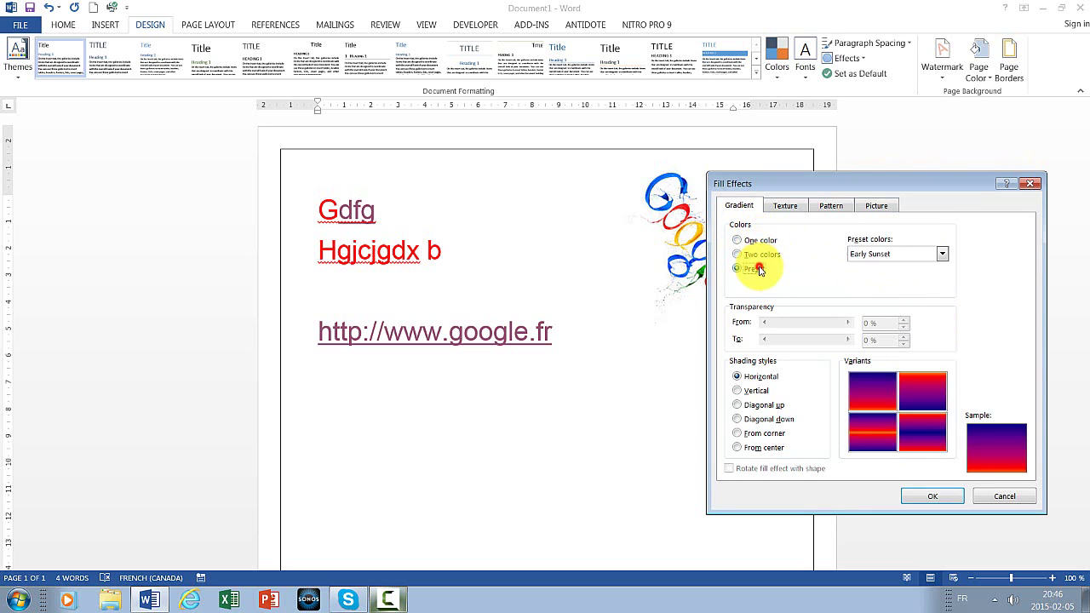
Choose the Early Sunset preset, shaded from the center, with a central red band variant.
left_click(916, 256)
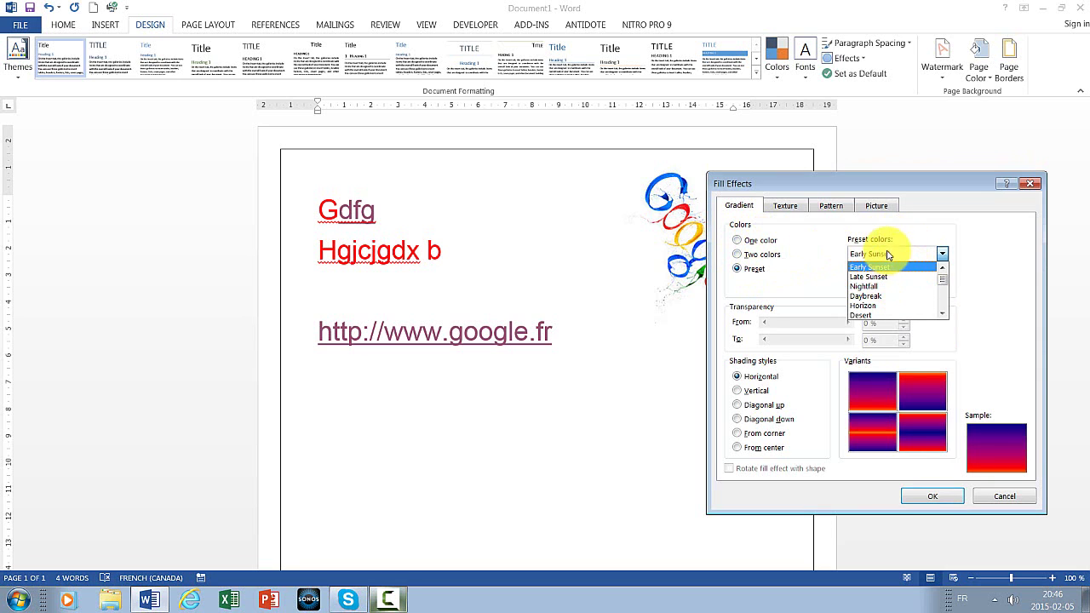
scroll(944, 283, "down", 1)
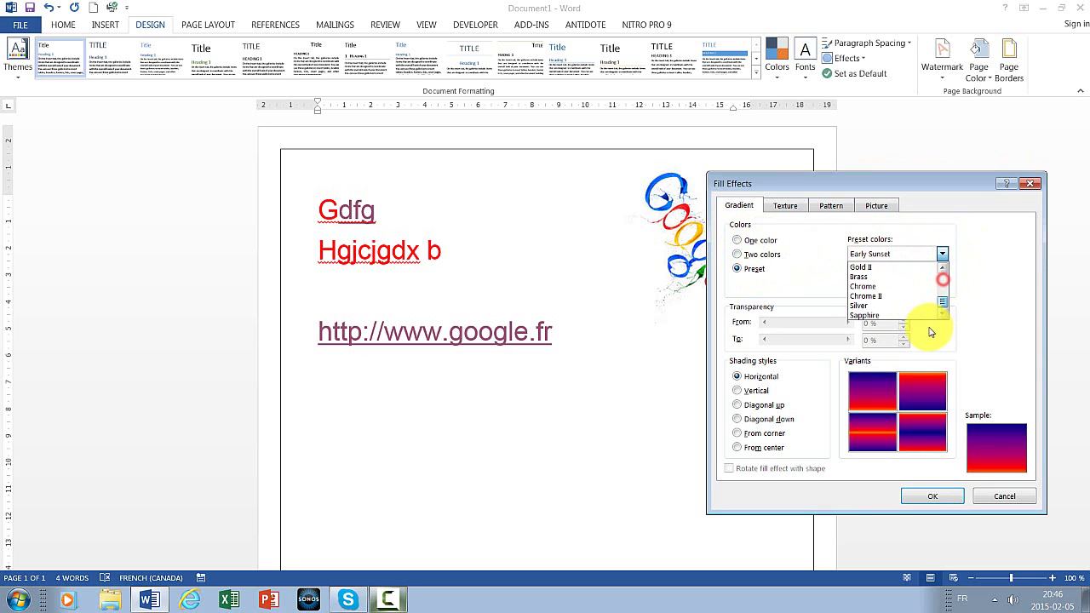
left_click(944, 254)
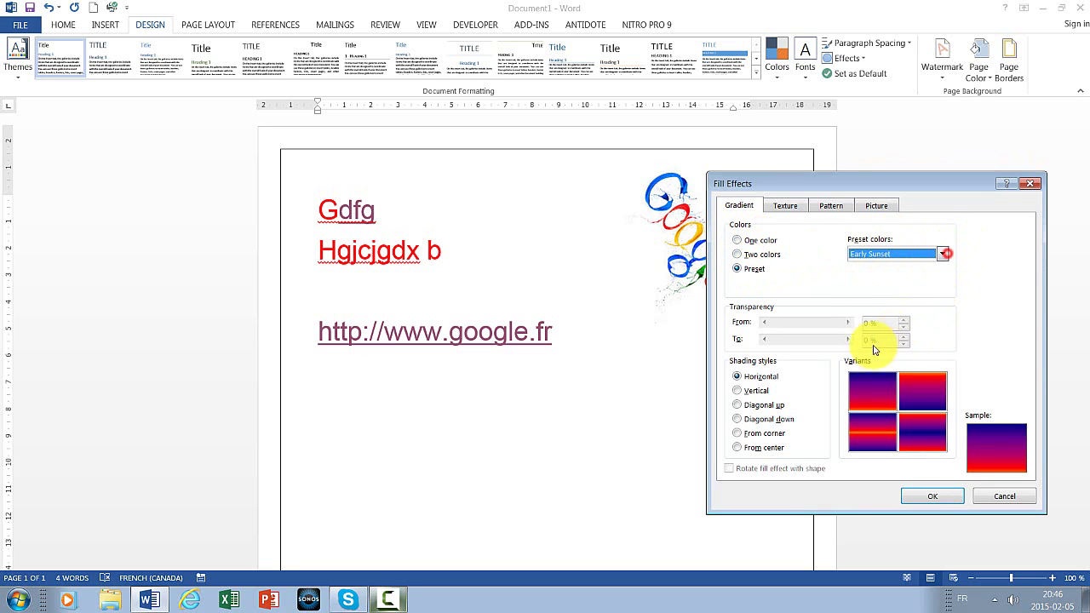
left_click(887, 438)
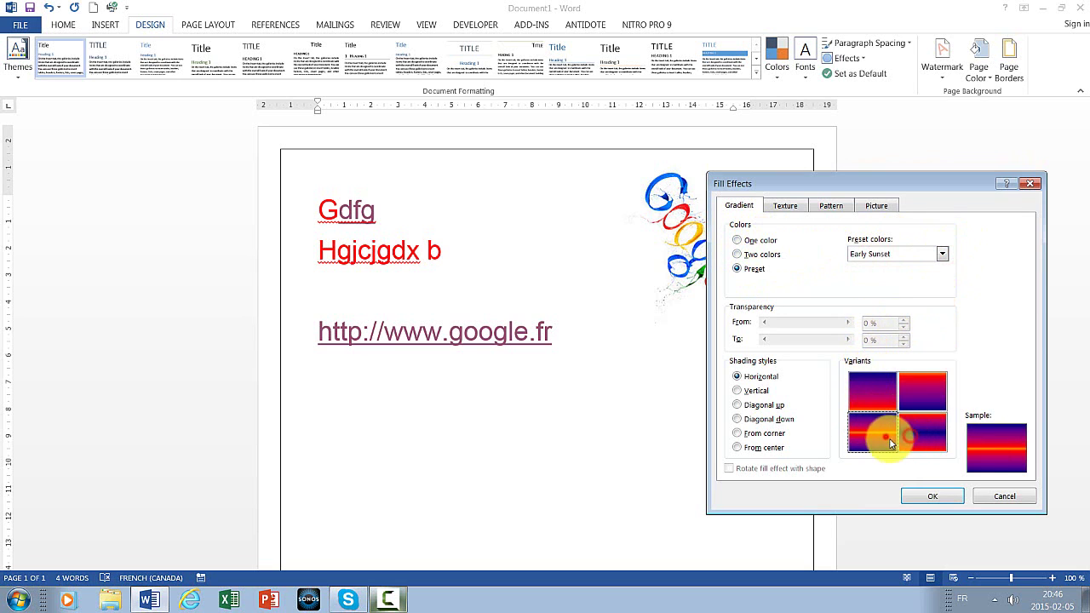
left_click(738, 390)
left_click(765, 405)
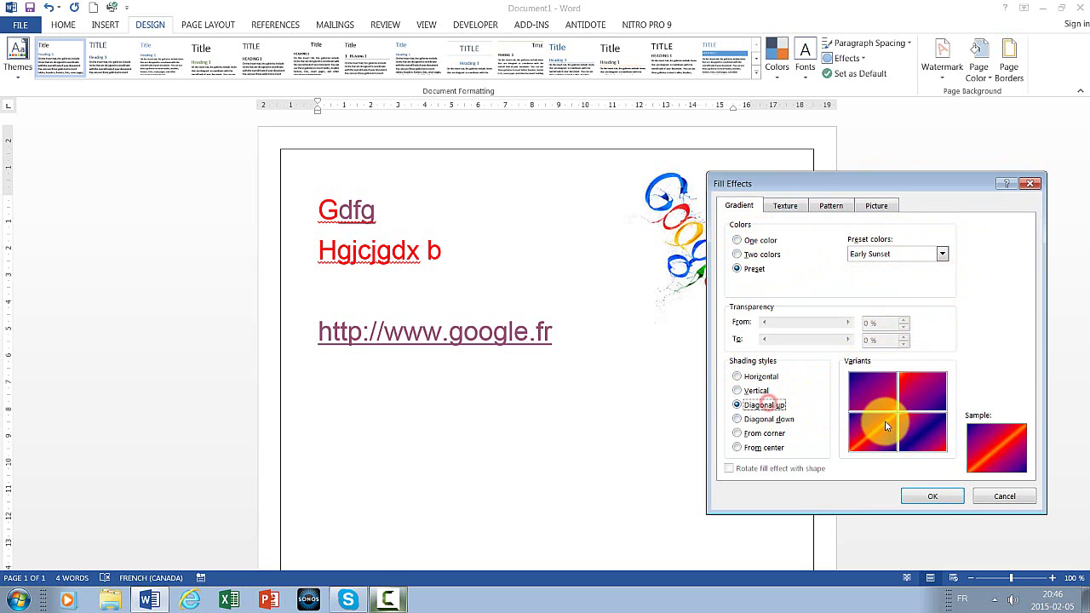
left_click(748, 419)
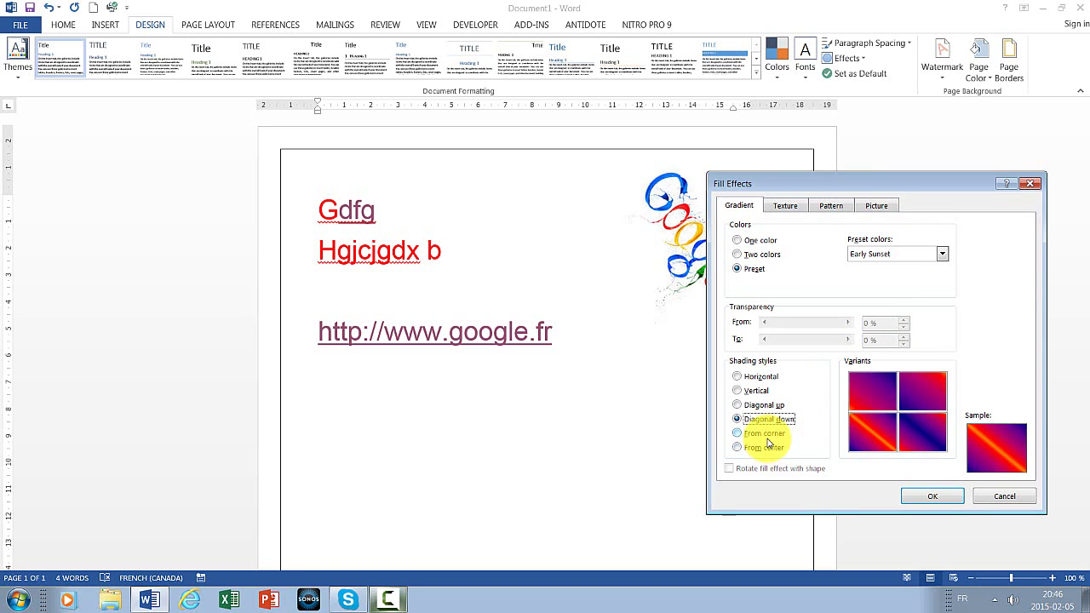
left_click(767, 435)
left_click(762, 447)
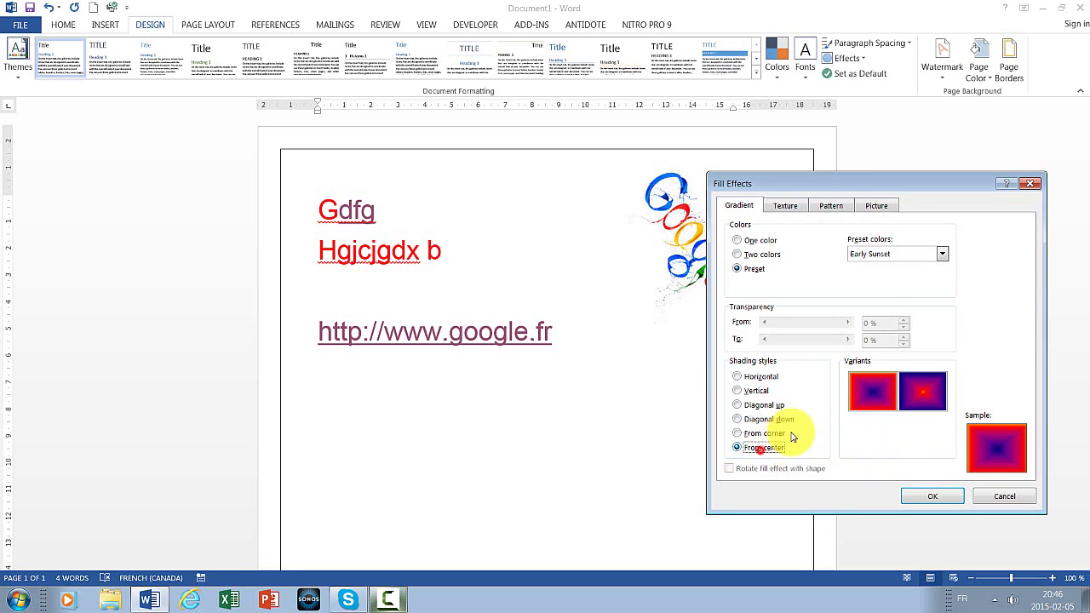
Apply the Early Sunset gradient to the page, then clear it with Page Color > No Color.
double_click(929, 407)
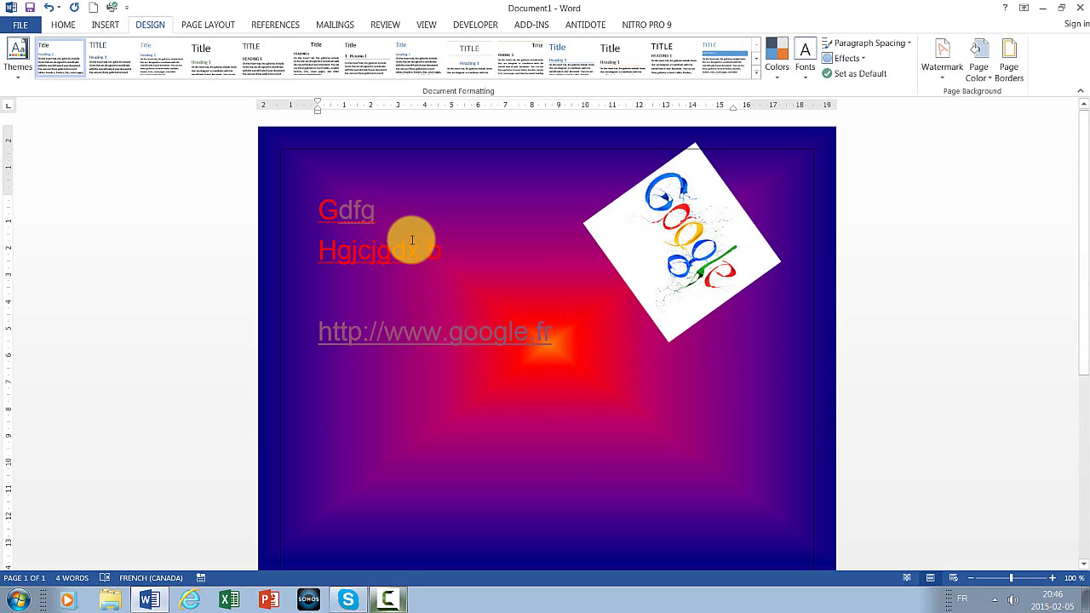
scroll(409, 236, "down", 2)
scroll(412, 239, "down", 3)
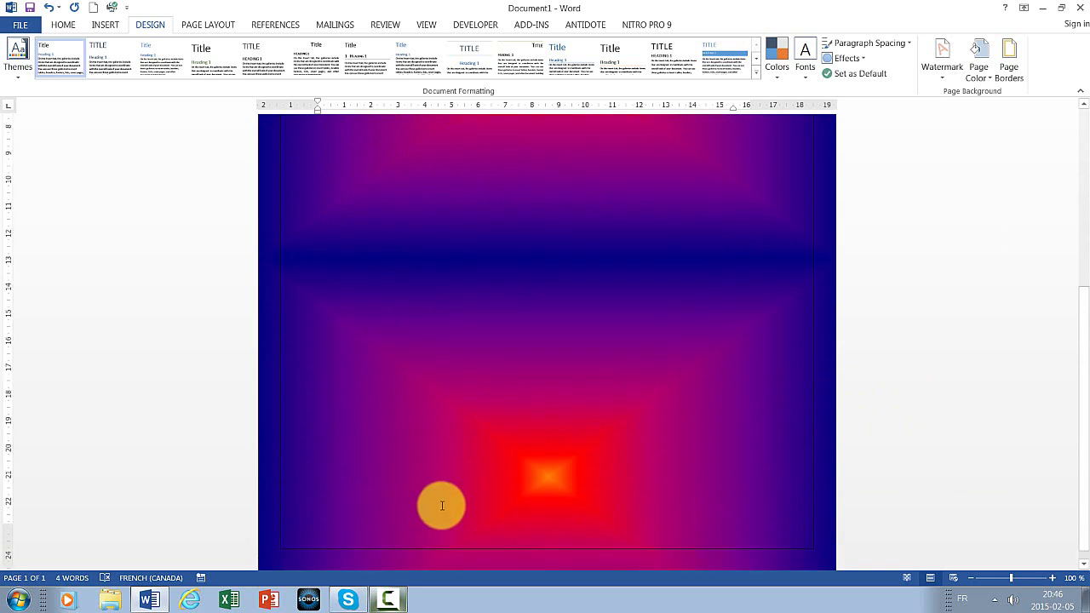
scroll(443, 477, "up", 4)
scroll(477, 477, "up", 1)
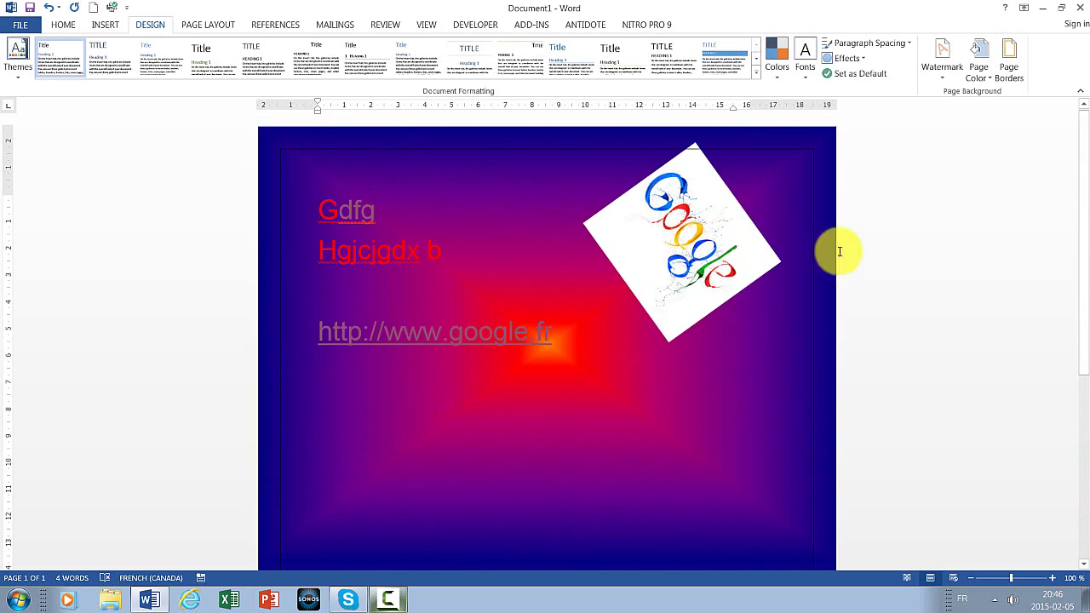
left_click(985, 83)
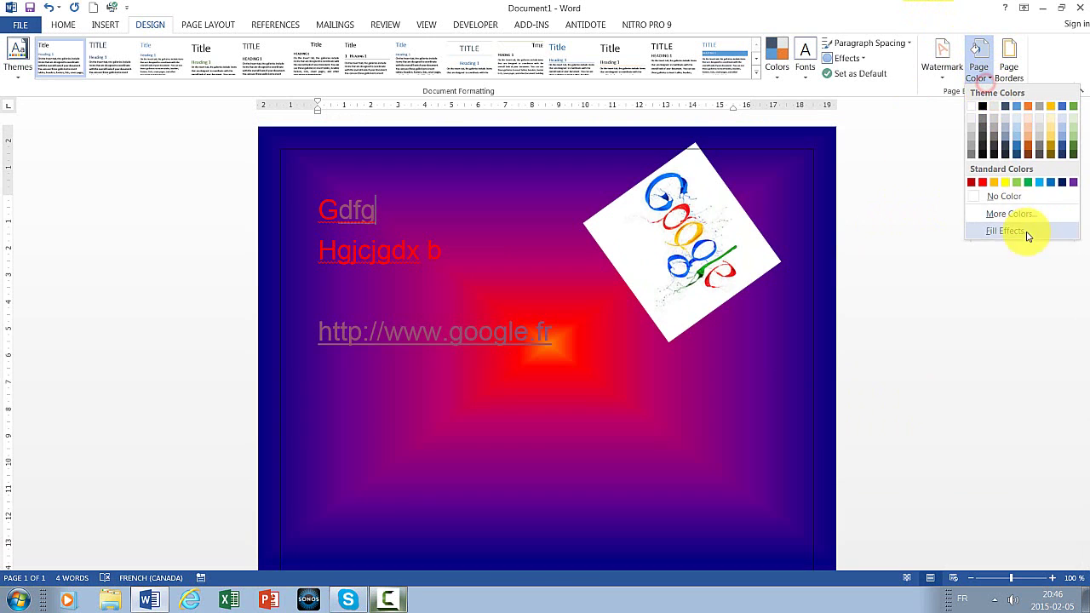
left_click(991, 198)
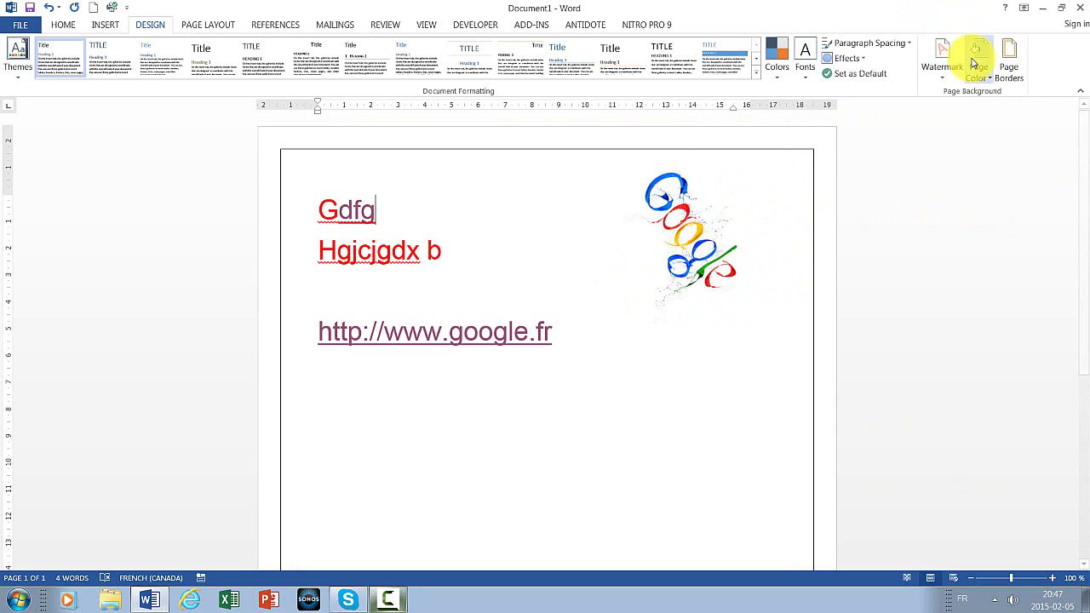
Add a custom diagonal text watermark reading 'BROUILLON'.
left_click(1008, 72)
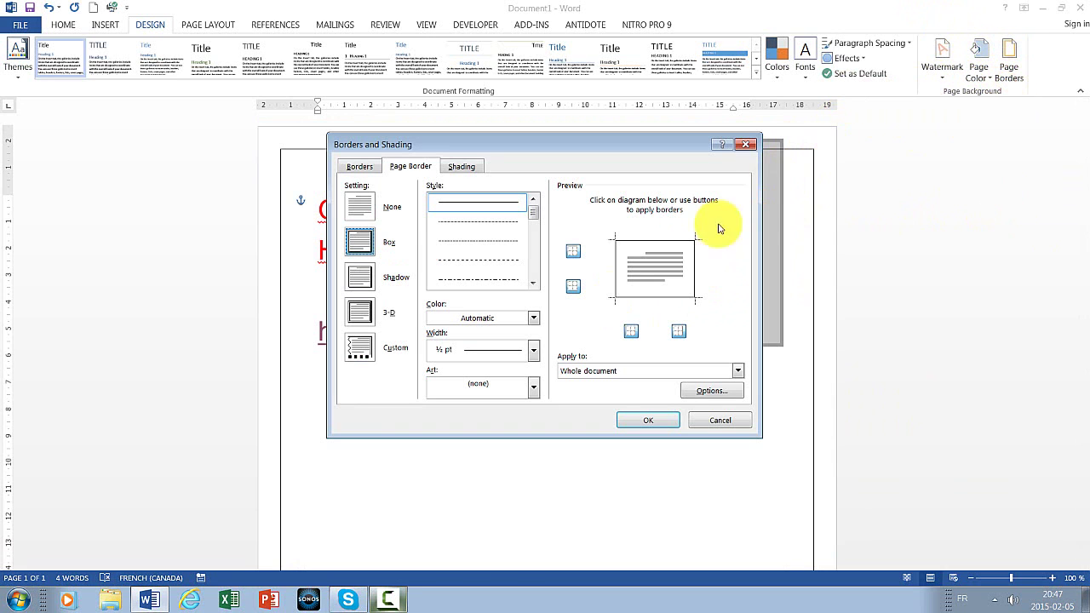
left_click(745, 145)
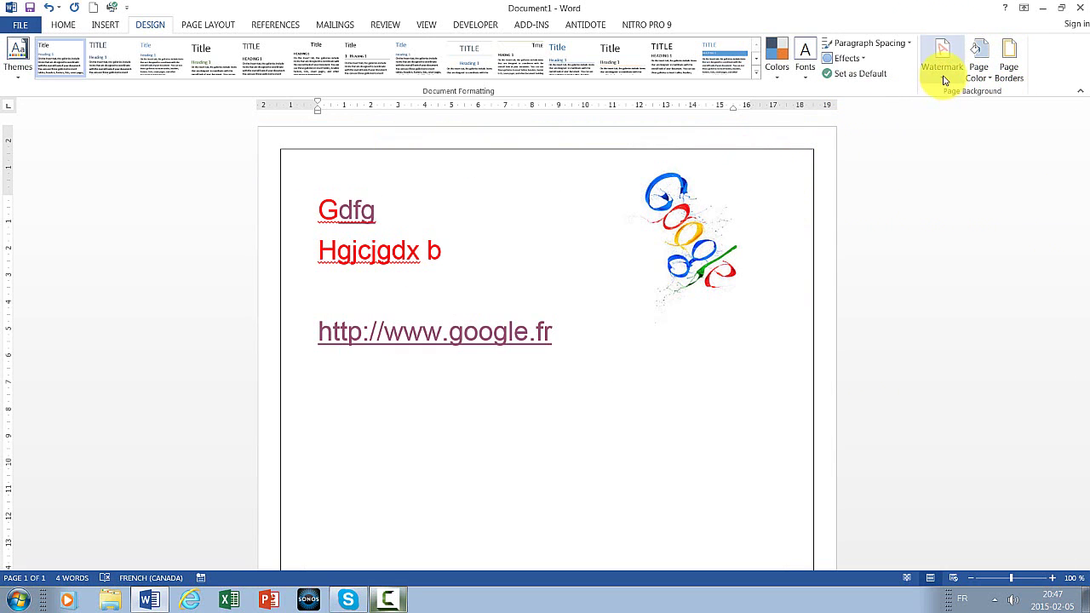
left_click(943, 67)
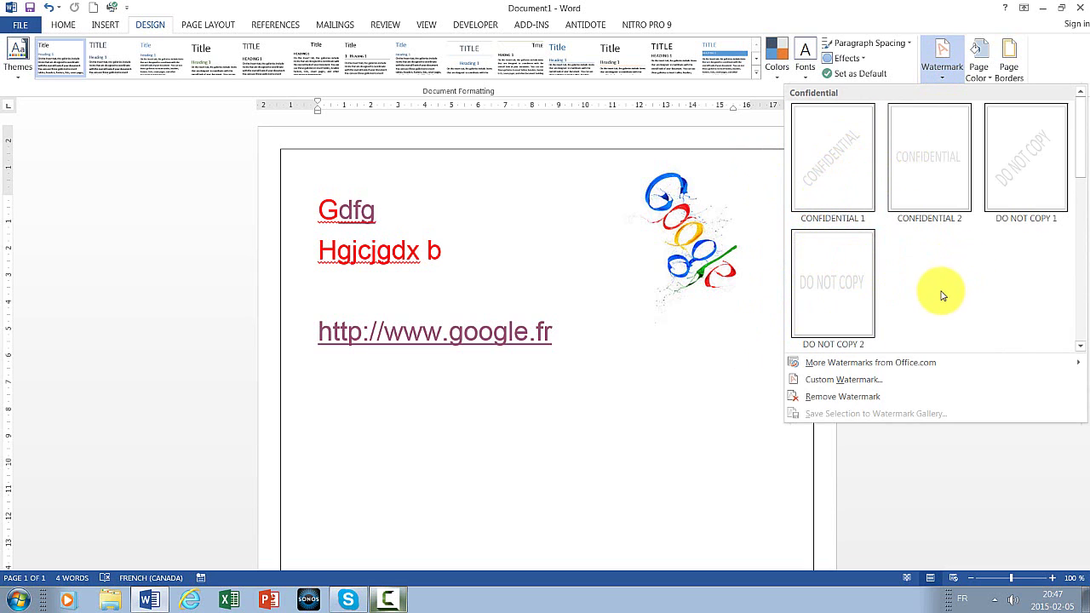
left_click(916, 385)
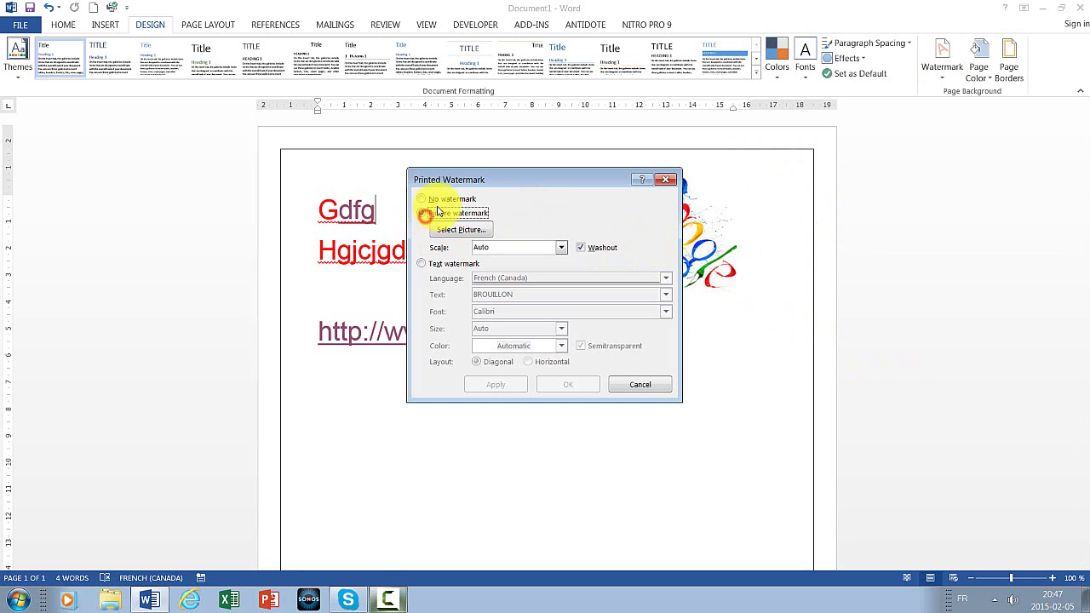
left_click(440, 266)
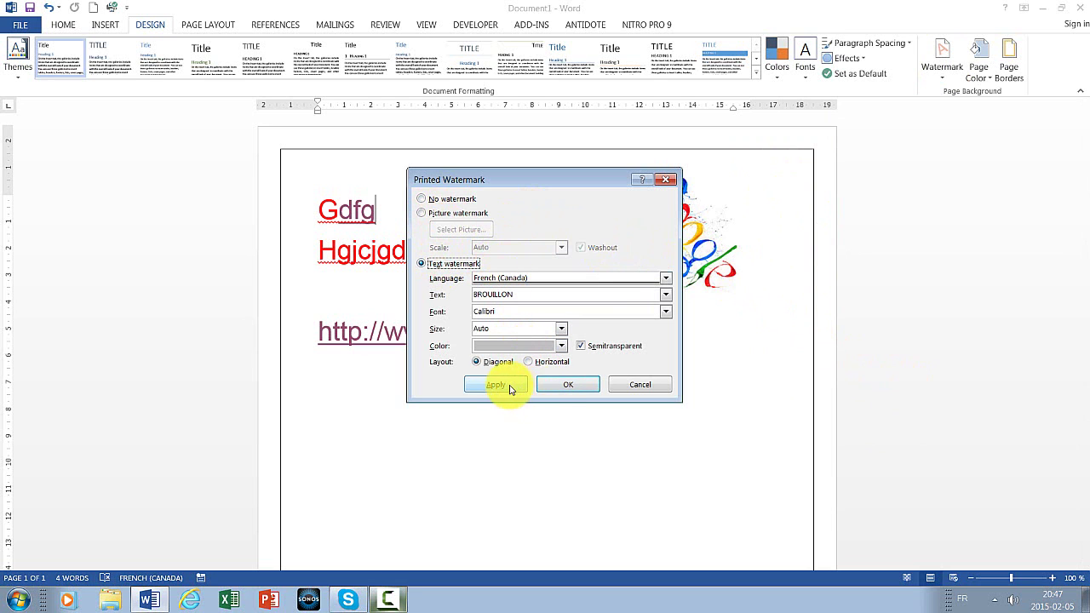
left_click(557, 385)
scroll(579, 409, "down", 2)
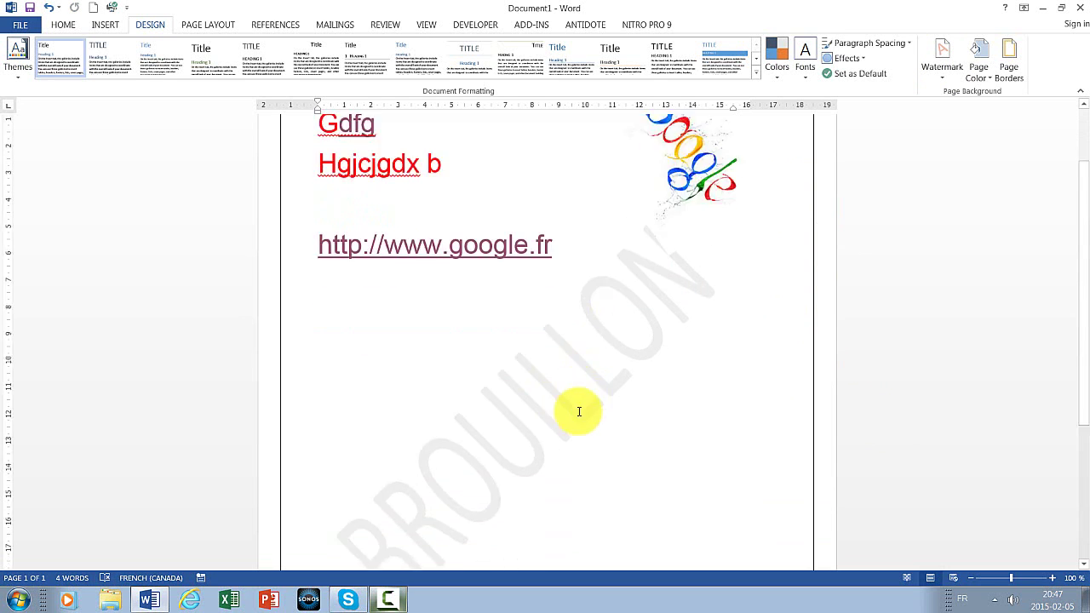
scroll(486, 356, "down", 3)
scroll(426, 375, "down", 2)
scroll(467, 362, "up", 4)
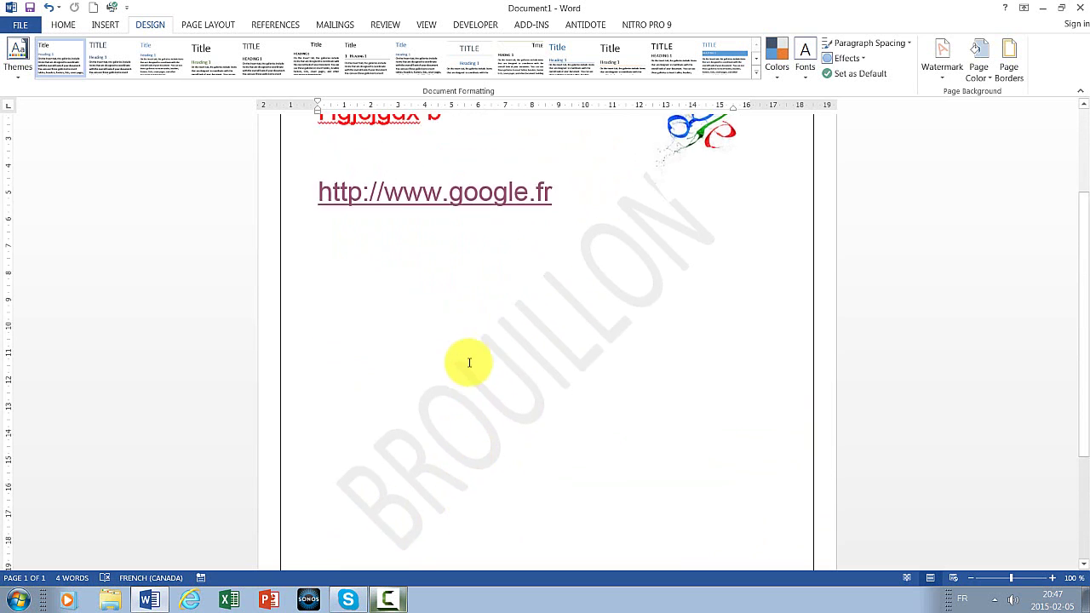
scroll(553, 370, "up", 1)
scroll(669, 396, "up", 2)
scroll(630, 452, "down", 1)
scroll(528, 465, "down", 4)
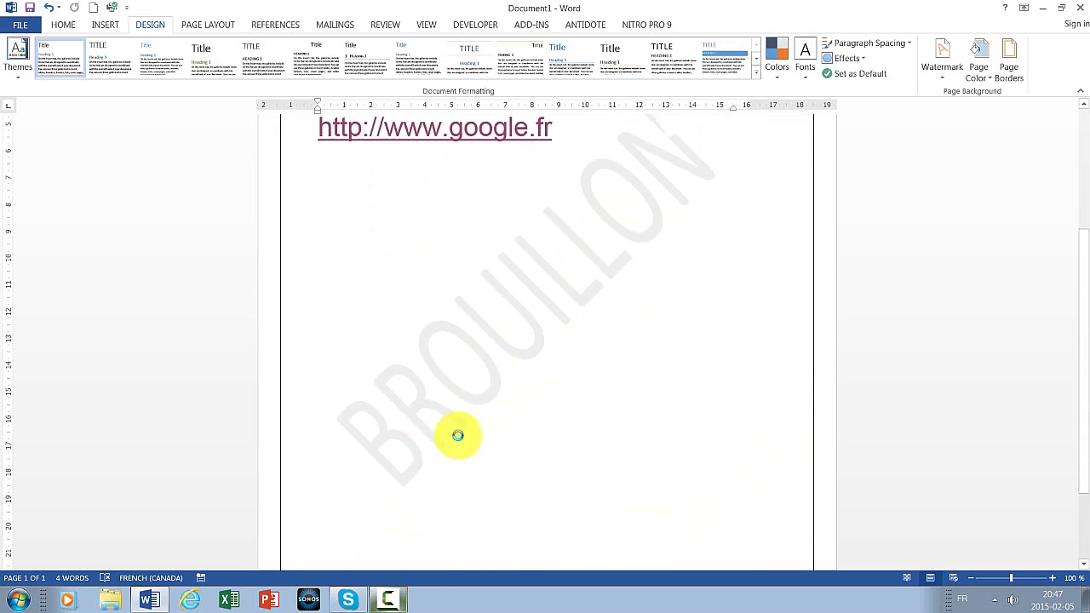
scroll(511, 391, "up", 4)
scroll(404, 372, "up", 1)
scroll(489, 187, "down", 3)
scroll(465, 250, "down", 4)
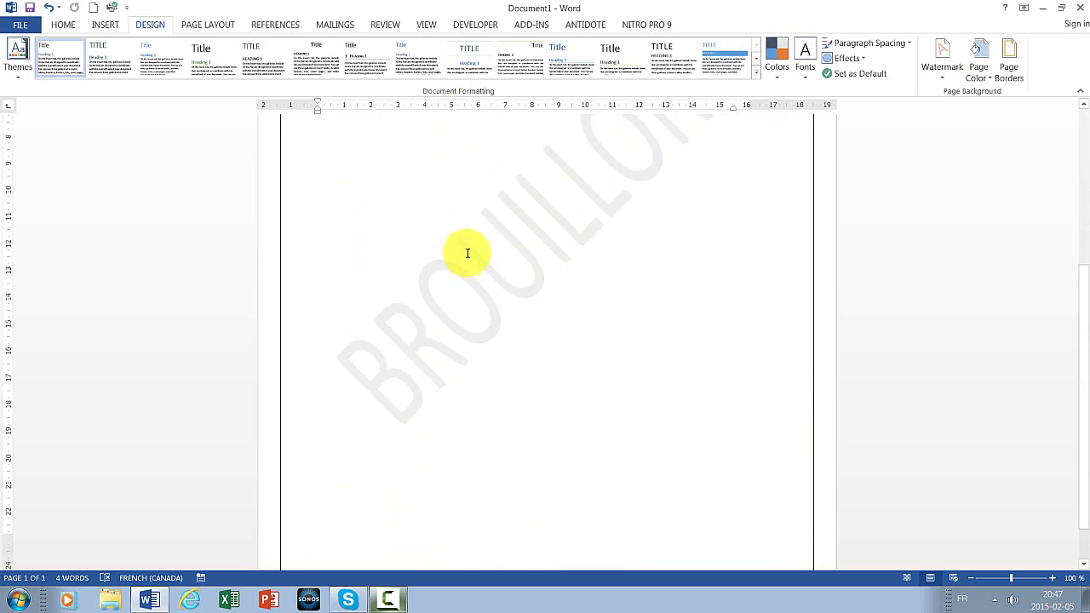
scroll(487, 224, "up", 3)
scroll(494, 209, "up", 2)
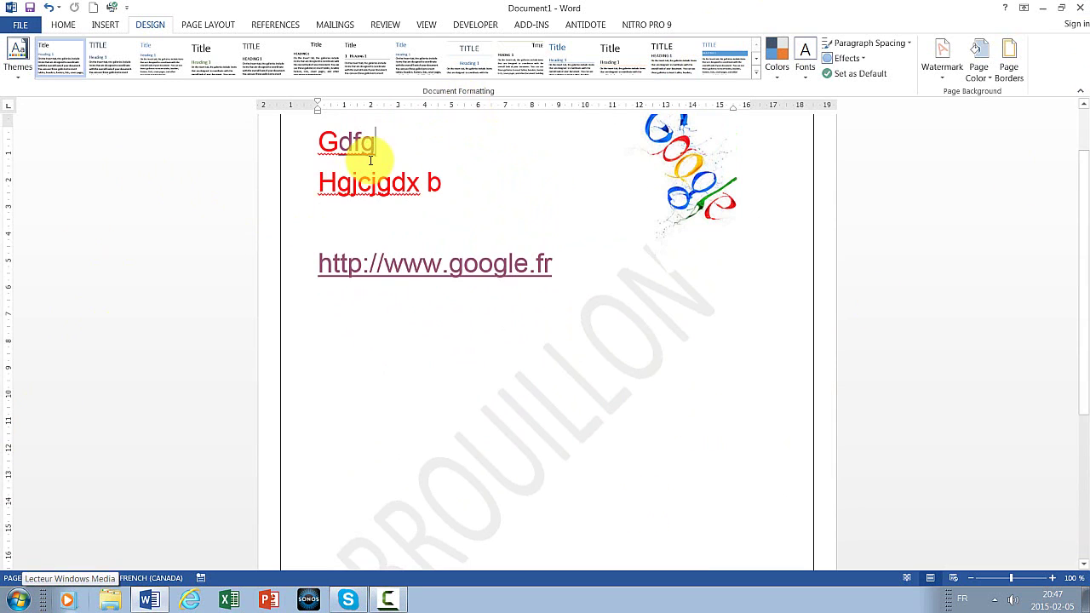
scroll(858, 305, "down", 3)
scroll(533, 511, "up", 2)
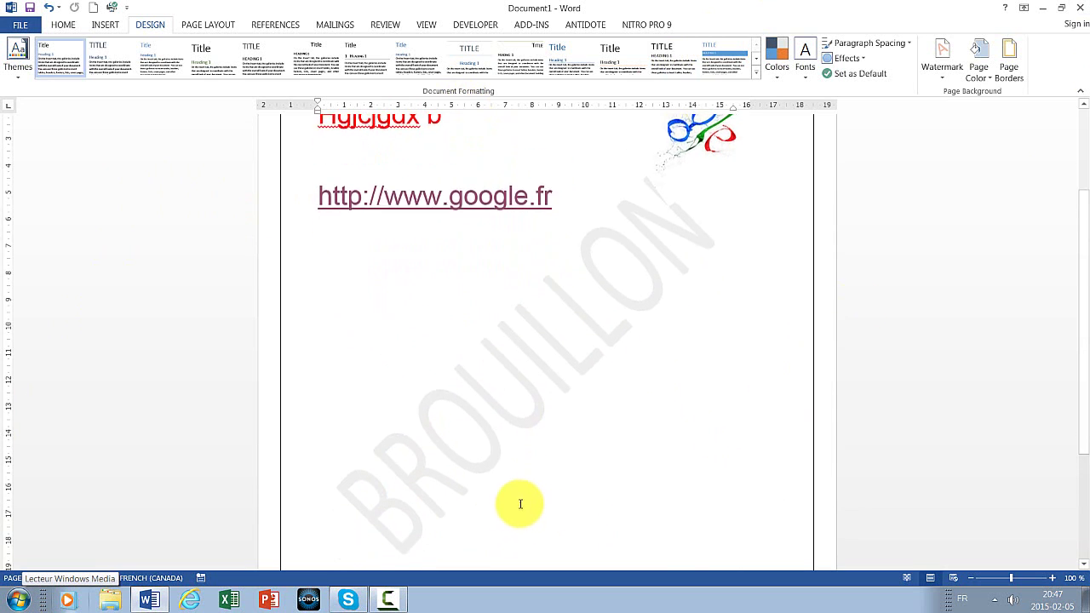
scroll(111, 499, "up", 3)
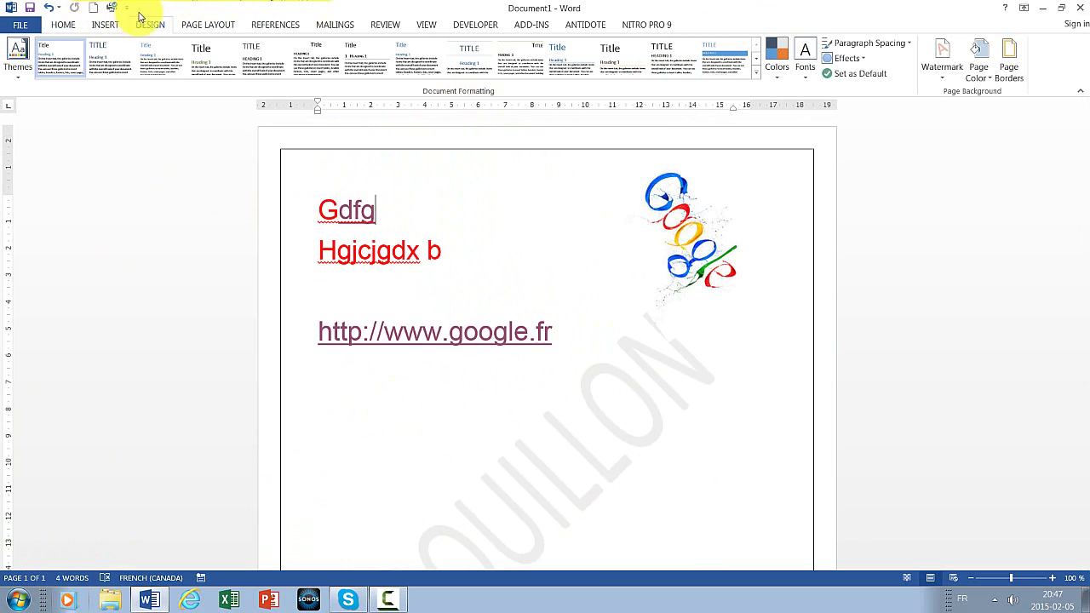
Apply the Integral theme, then replace it with the Facet theme.
left_click(19, 75)
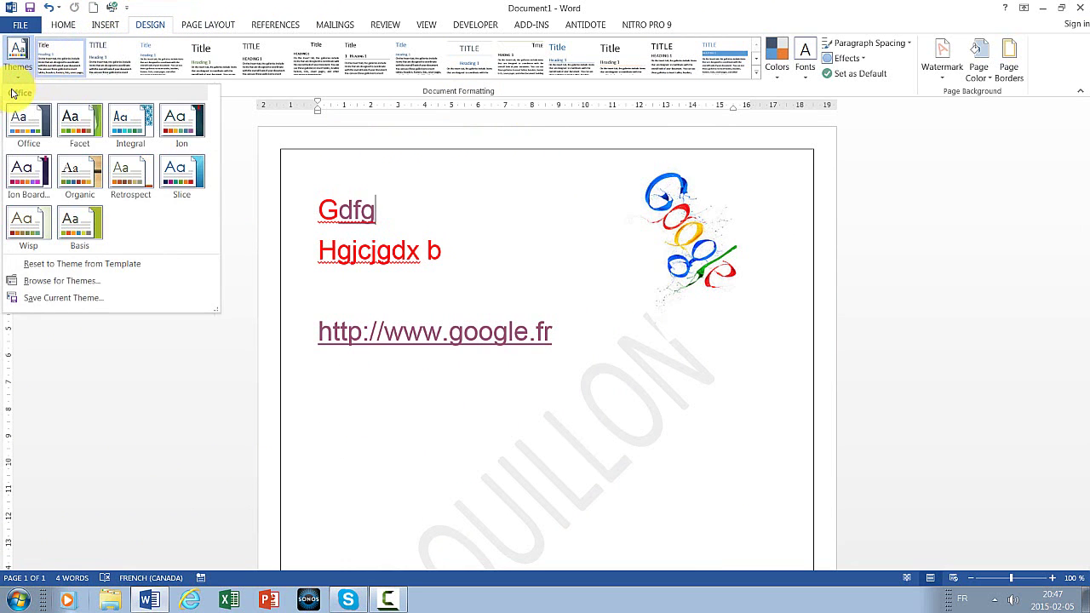
left_click(142, 123)
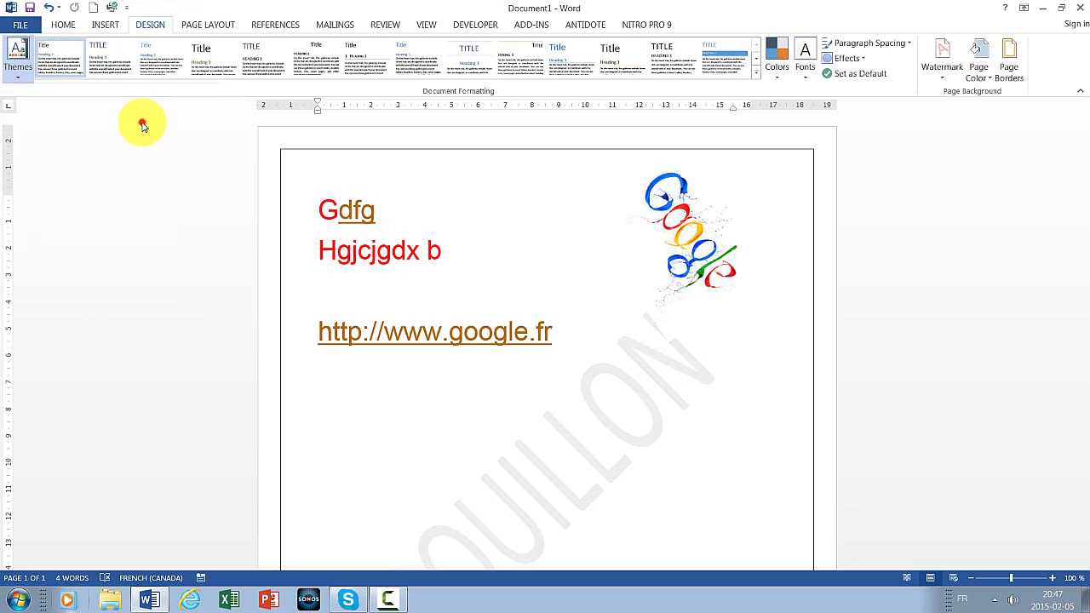
left_click(13, 71)
left_click(73, 121)
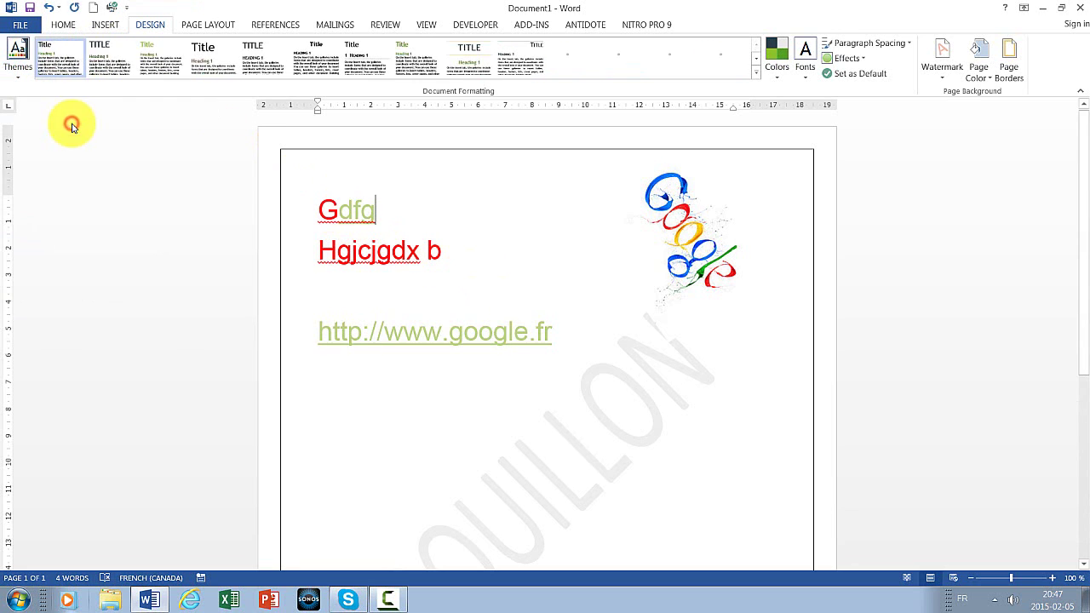
left_click(205, 23)
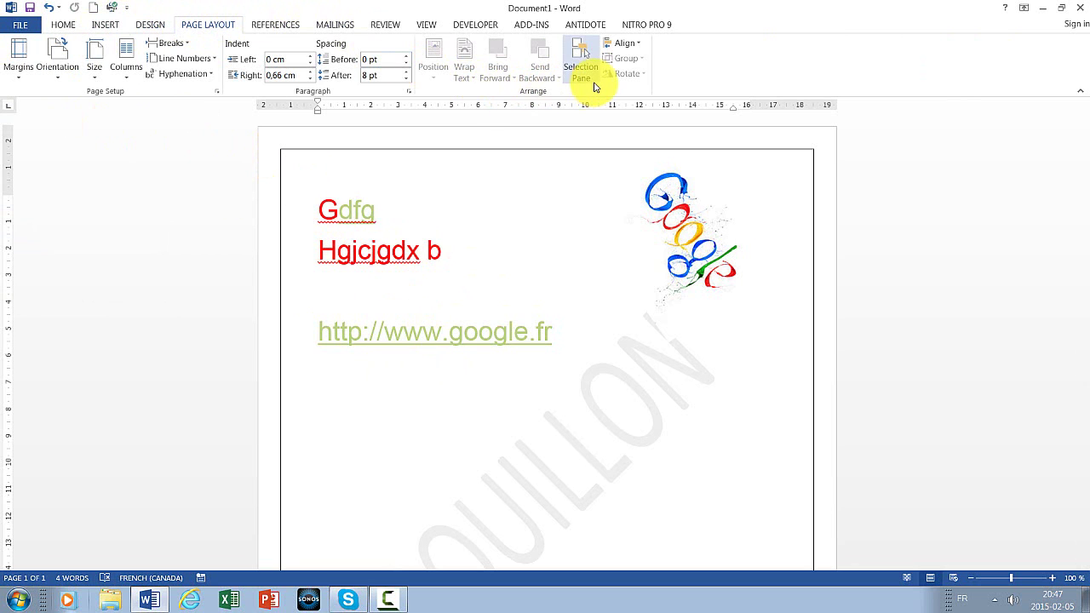
Select Picture 2, the rotated Google logo, and move it lower, beside the red lines and link.
left_click(587, 80)
left_click(587, 79)
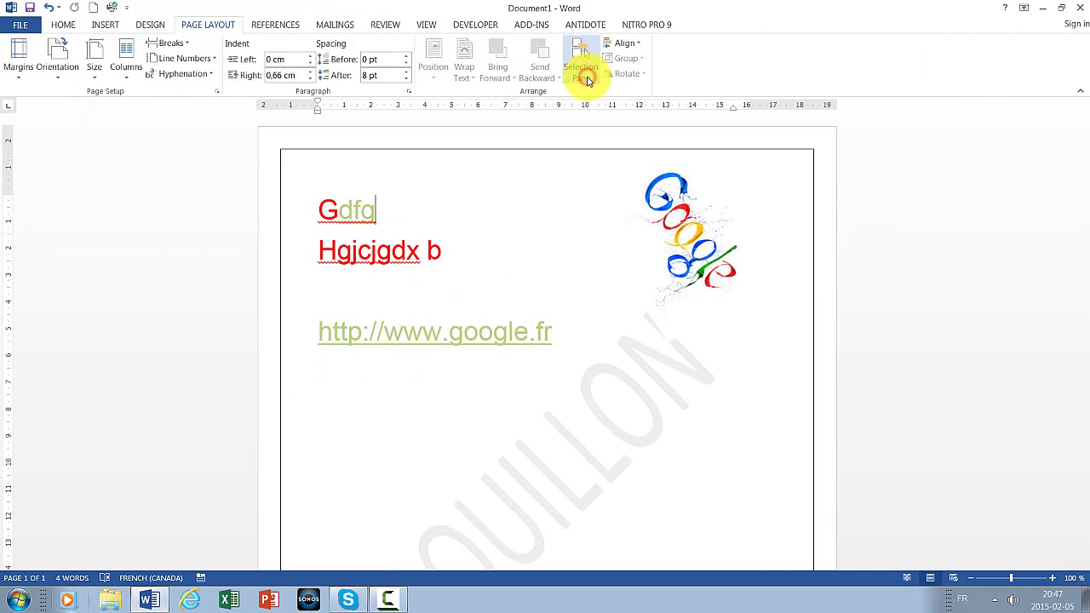
left_click(658, 232)
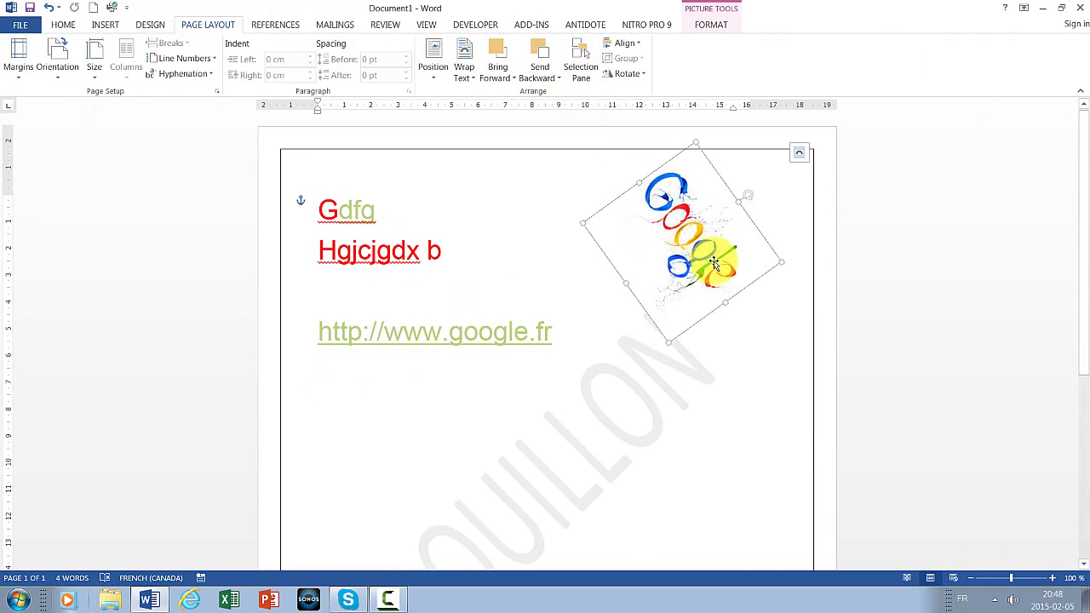
mouse_move(688, 271)
left_mouse_down()
mouse_move(606, 244)
mouse_move(617, 221)
mouse_move(603, 213)
mouse_move(737, 277)
mouse_move(765, 267)
mouse_move(699, 258)
mouse_move(661, 281)
left_mouse_up()
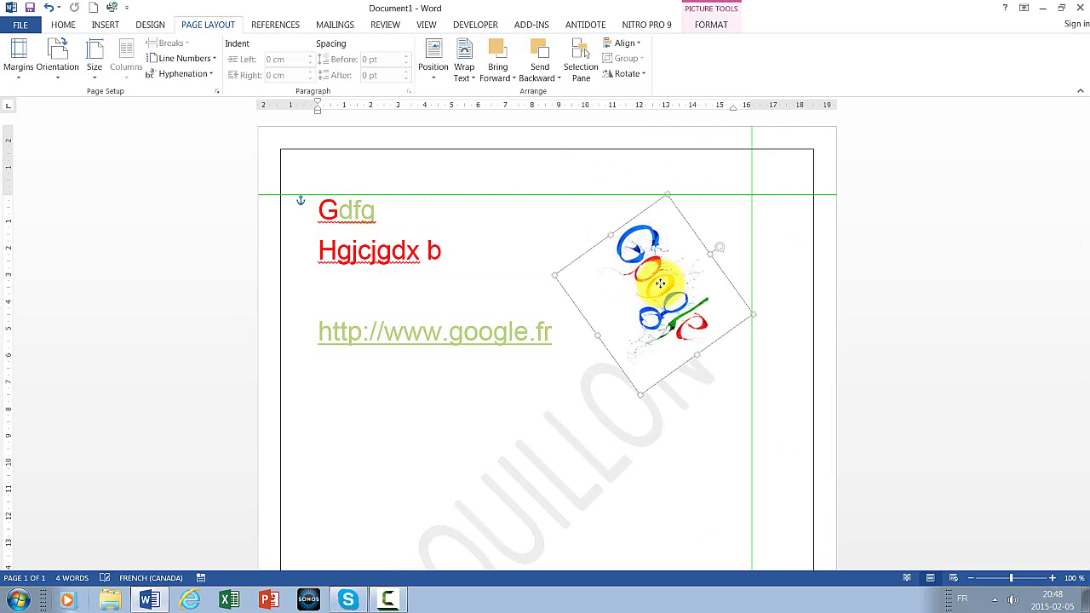
left_click_drag(661, 283, 637, 276)
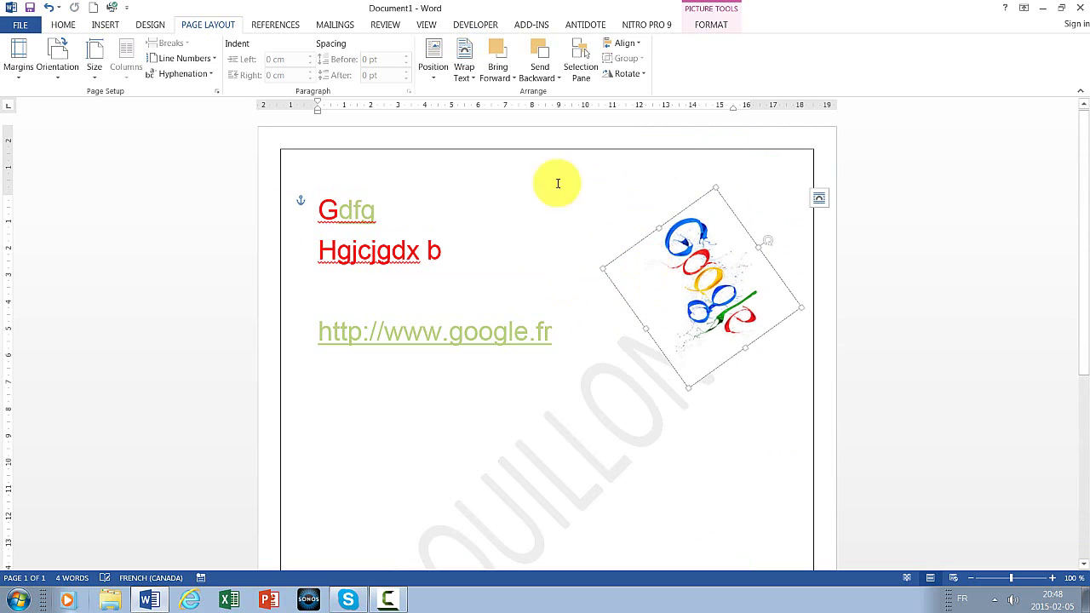
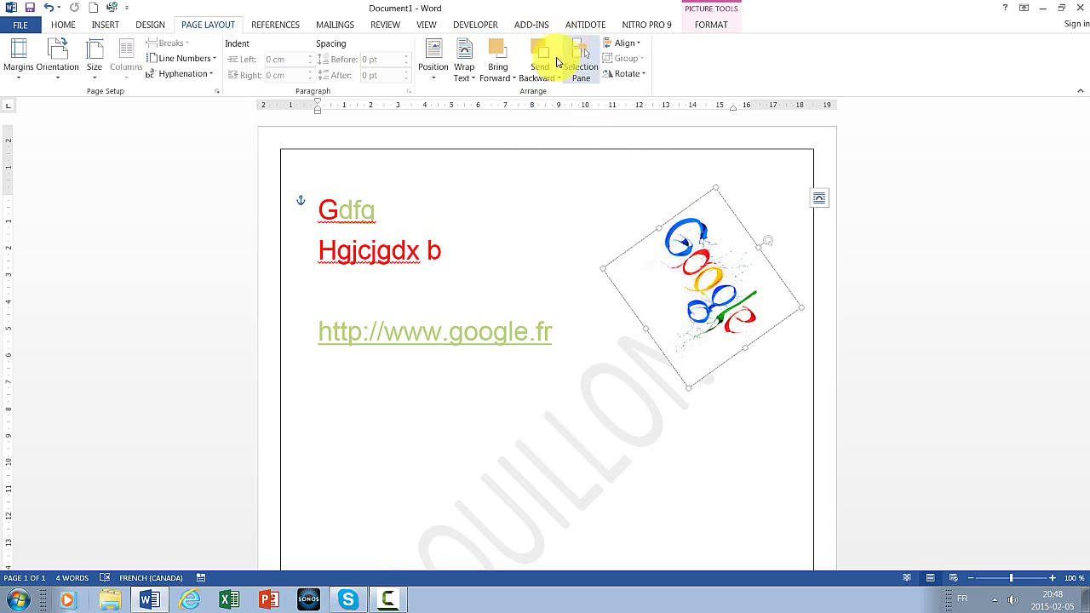
Raise the rotated Google logo slightly, send it back one layer, then view References and Mailings.
mouse_move(711, 306)
left_mouse_down()
mouse_move(719, 266)
mouse_move(697, 320)
mouse_move(651, 320)
left_mouse_up()
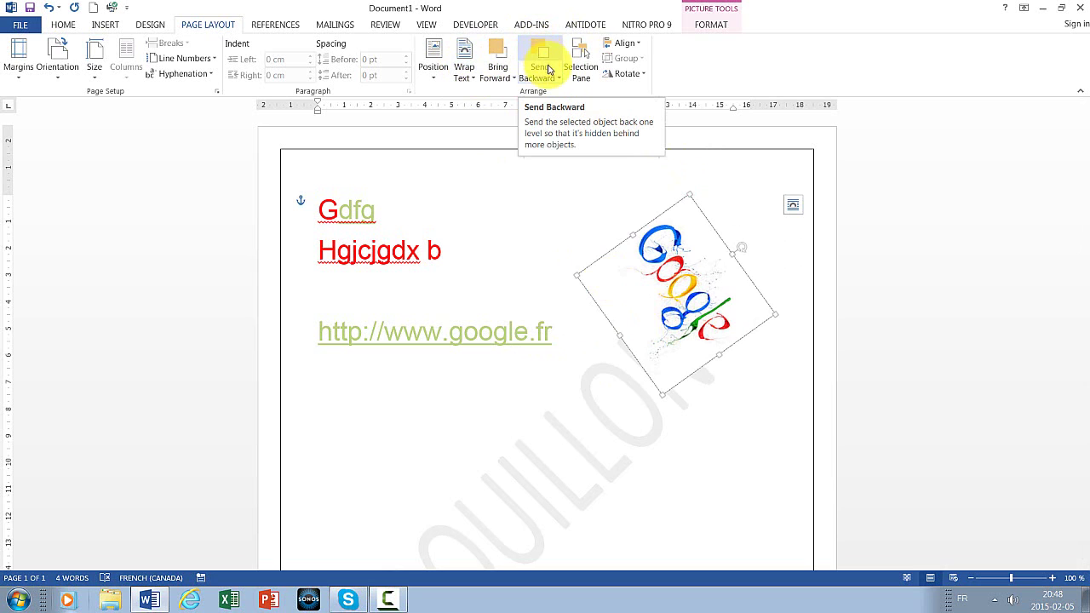
left_click(549, 61)
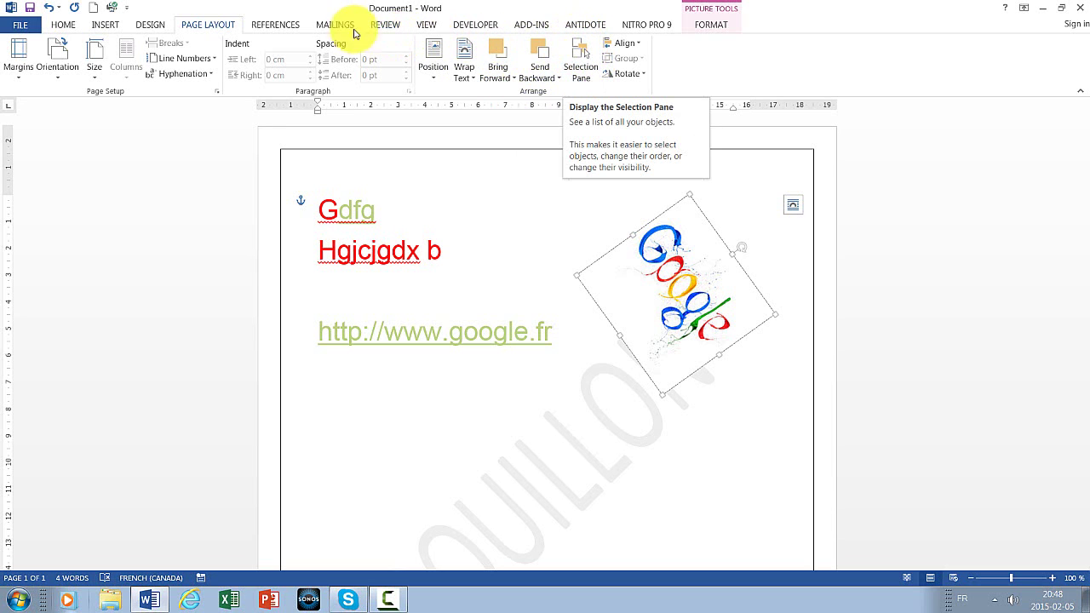
left_click(289, 26)
left_click(315, 29)
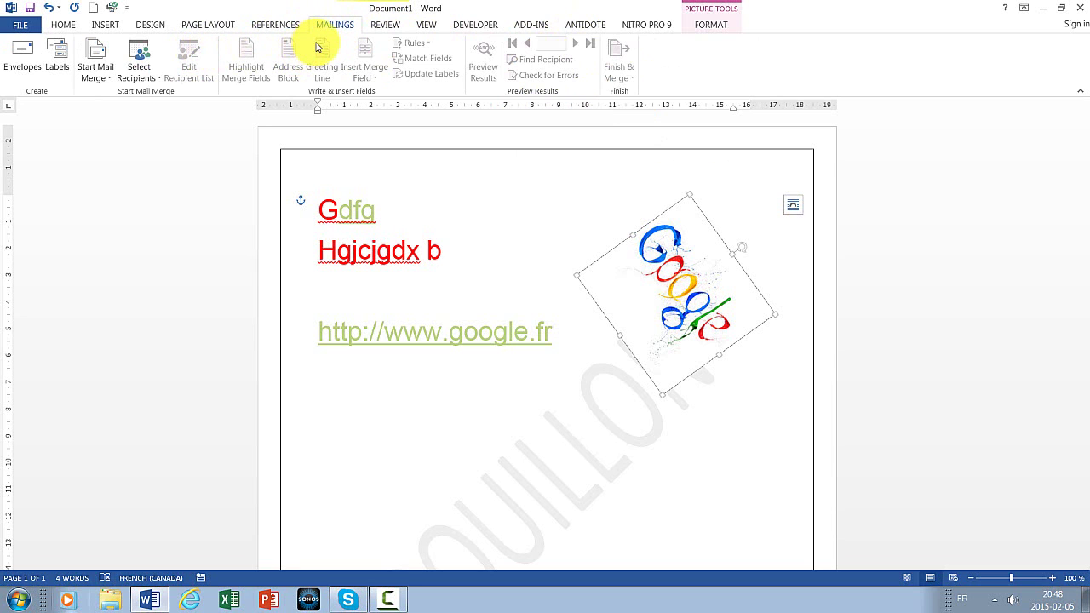
Look at the Review tab's proofing Language options without changing anything.
left_click(382, 25)
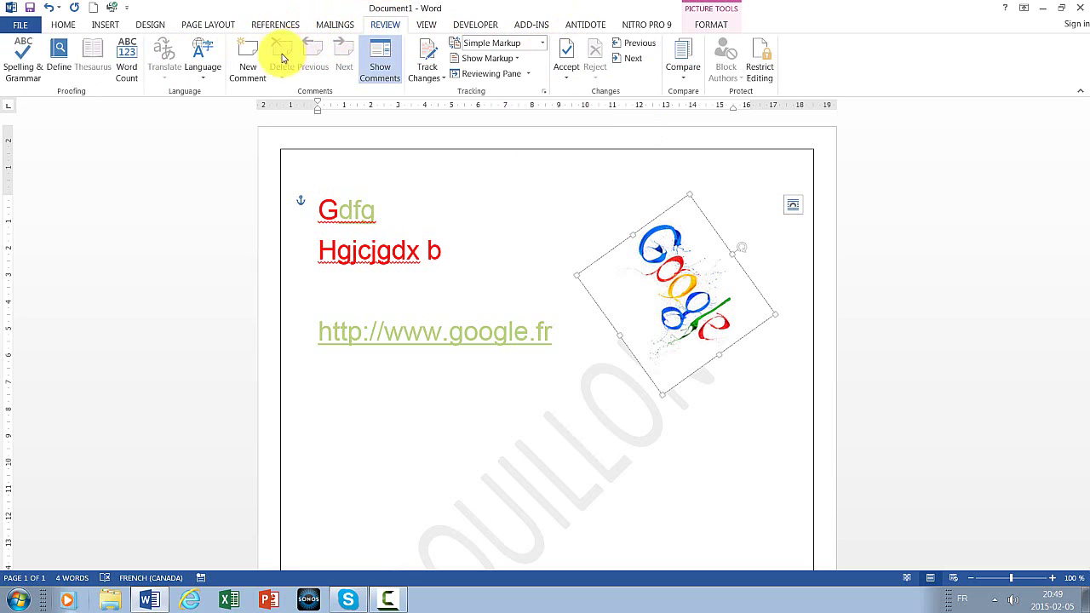
left_click(195, 70)
left_click(195, 68)
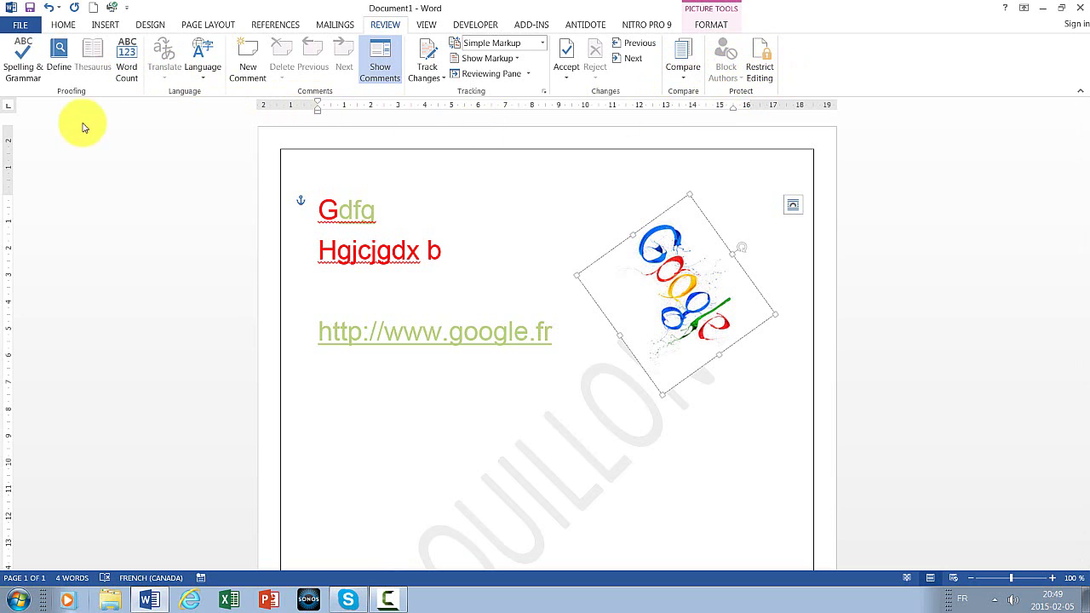
Split the document window into two panes on the View tab, then remove the split.
left_click(430, 26)
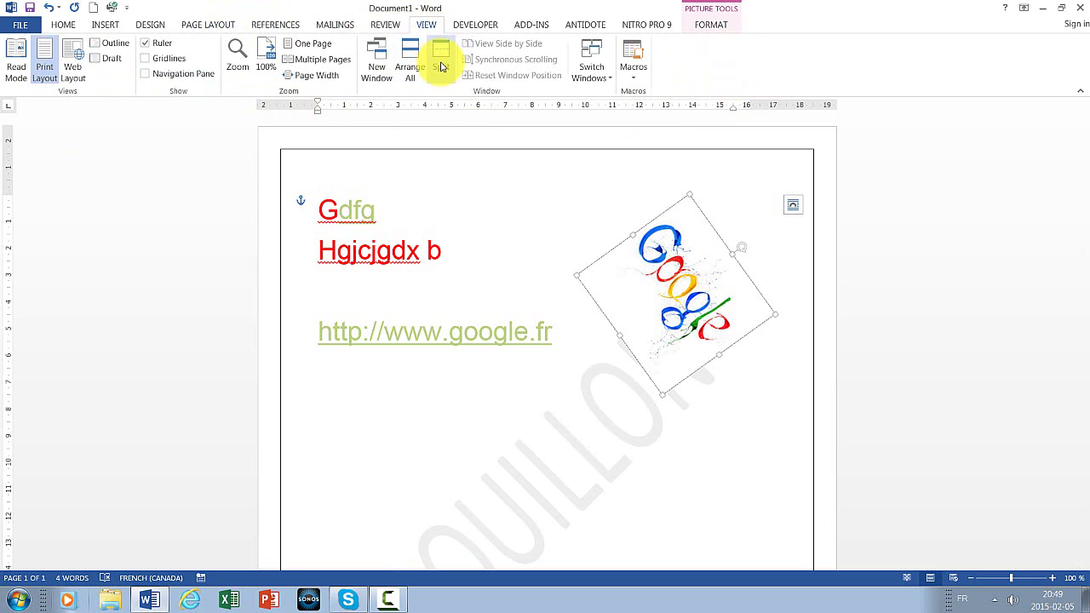
left_click(441, 66)
scroll(630, 438, "down", 8)
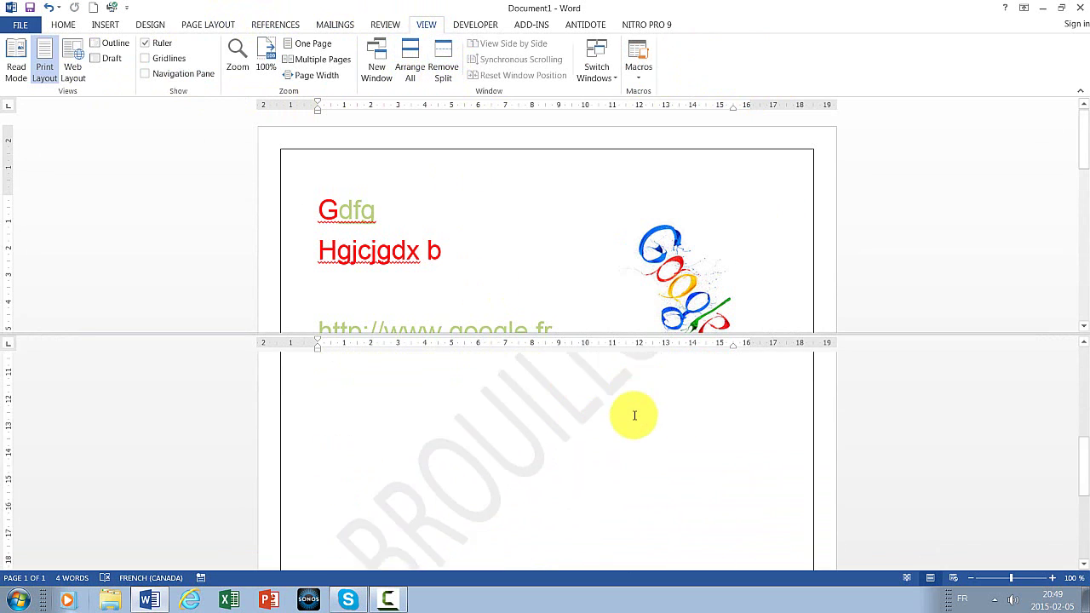
left_click(477, 240)
mouse_move(1086, 139)
left_mouse_down()
mouse_move(1086, 173)
mouse_move(1084, 119)
left_mouse_up()
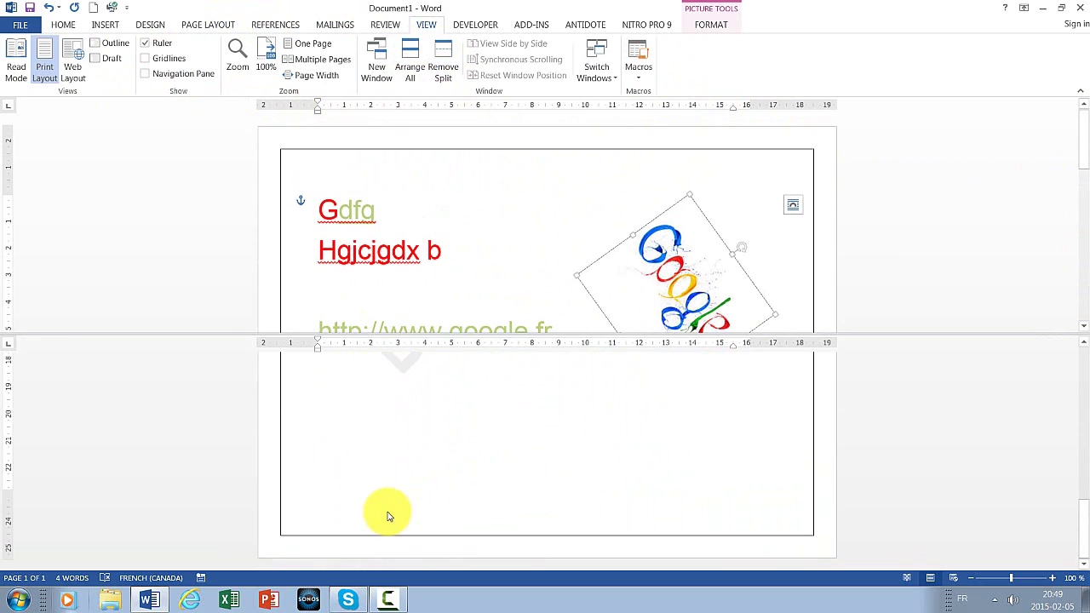
left_click(451, 69)
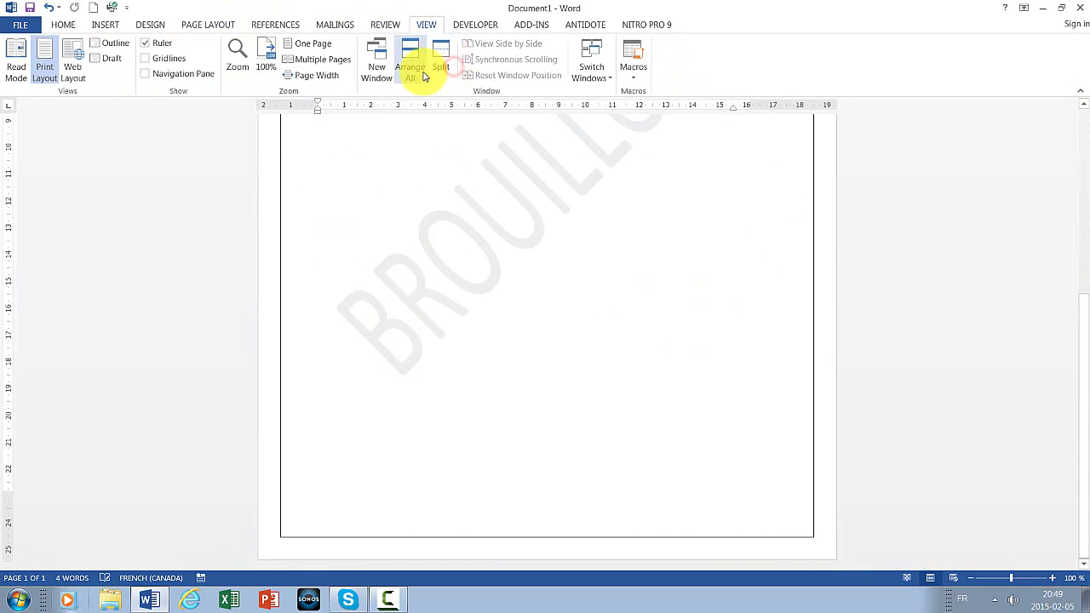
Use Arrange All, split and unsplit the window again, and dismiss the open-windows list.
left_click(411, 75)
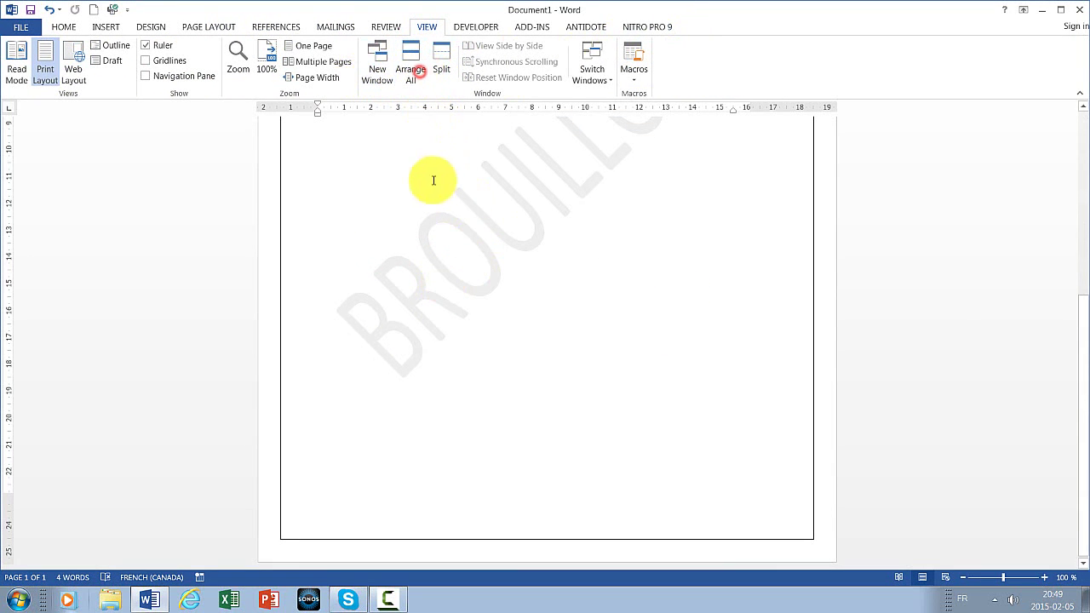
scroll(434, 178, "up", 3)
left_click(442, 75)
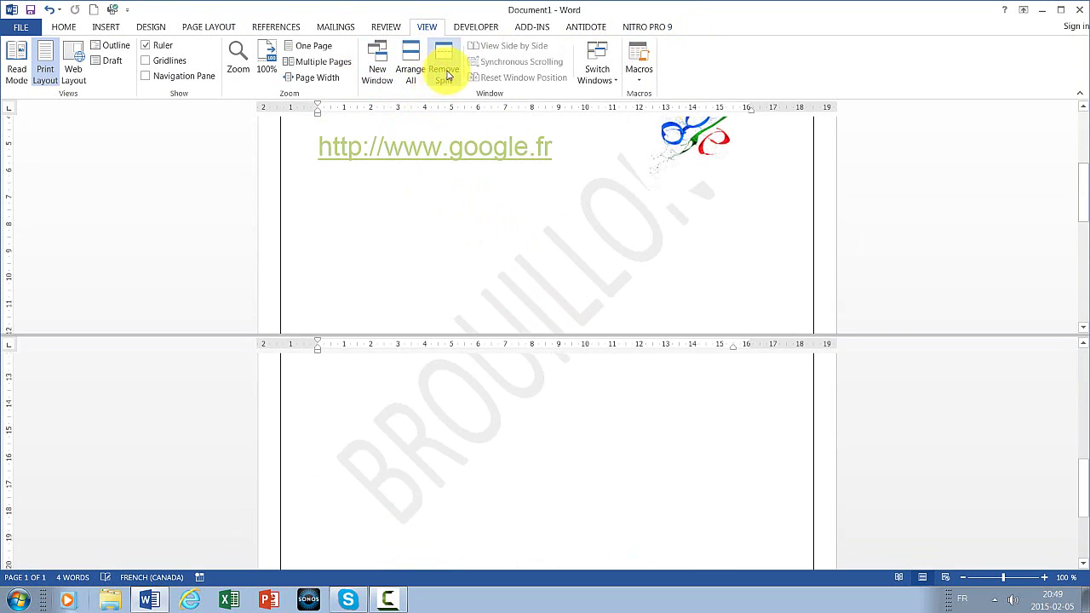
left_click(443, 75)
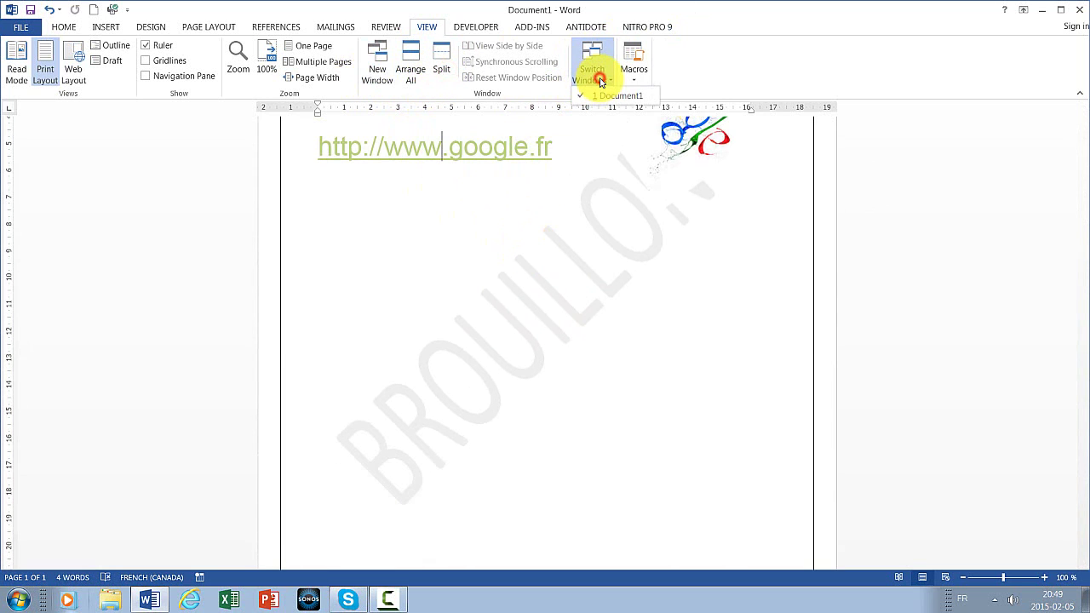
left_click(586, 433)
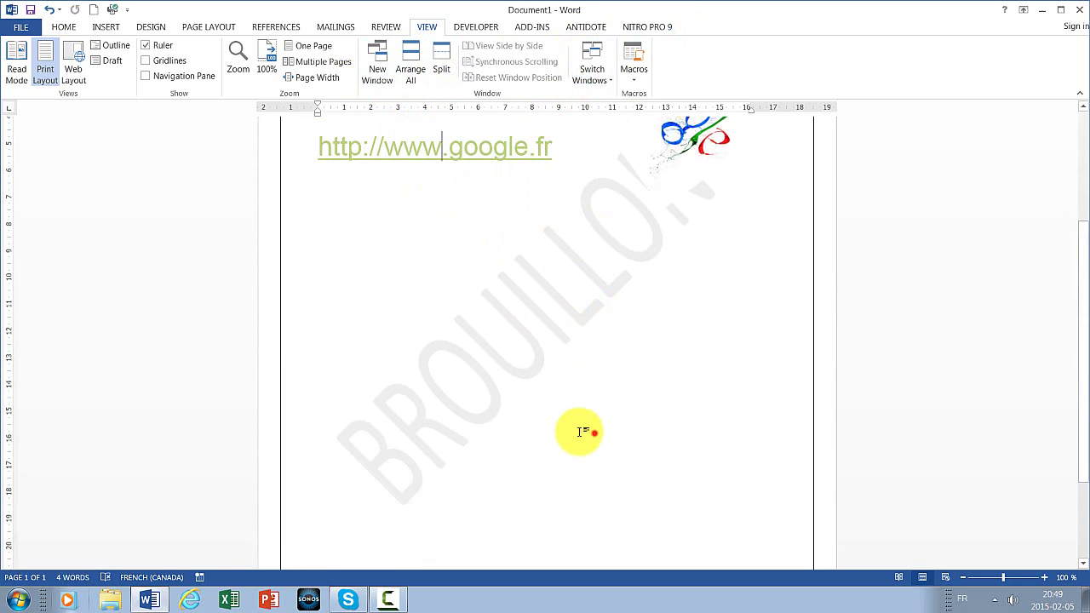
Launch a second Word instance with a blank document and type 'Bcfgdx bvctxdfgcf'.
right_click(149, 600)
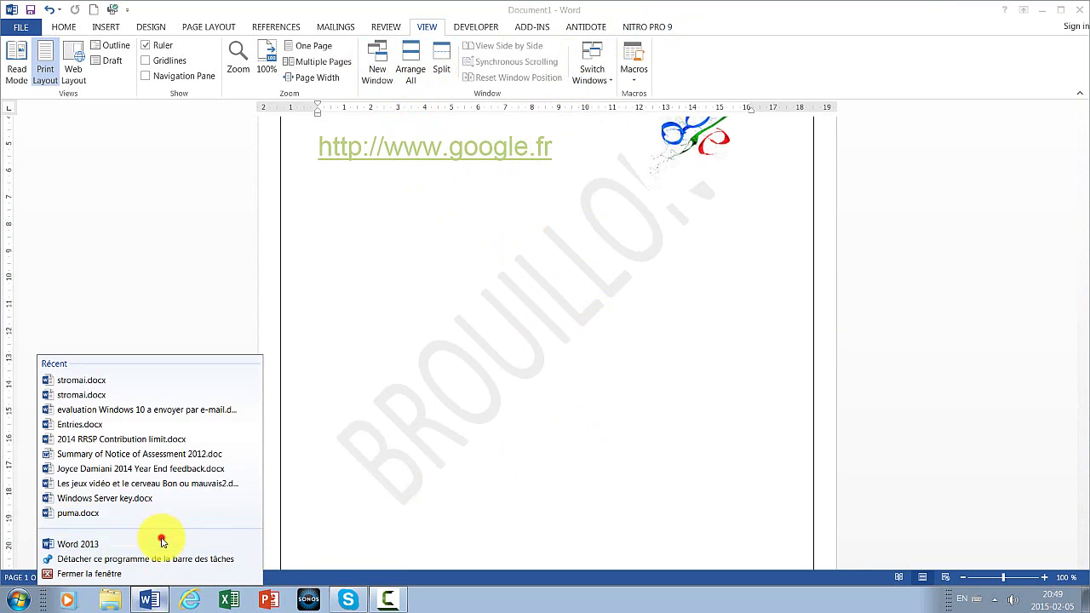
left_click(159, 545)
left_click(336, 200)
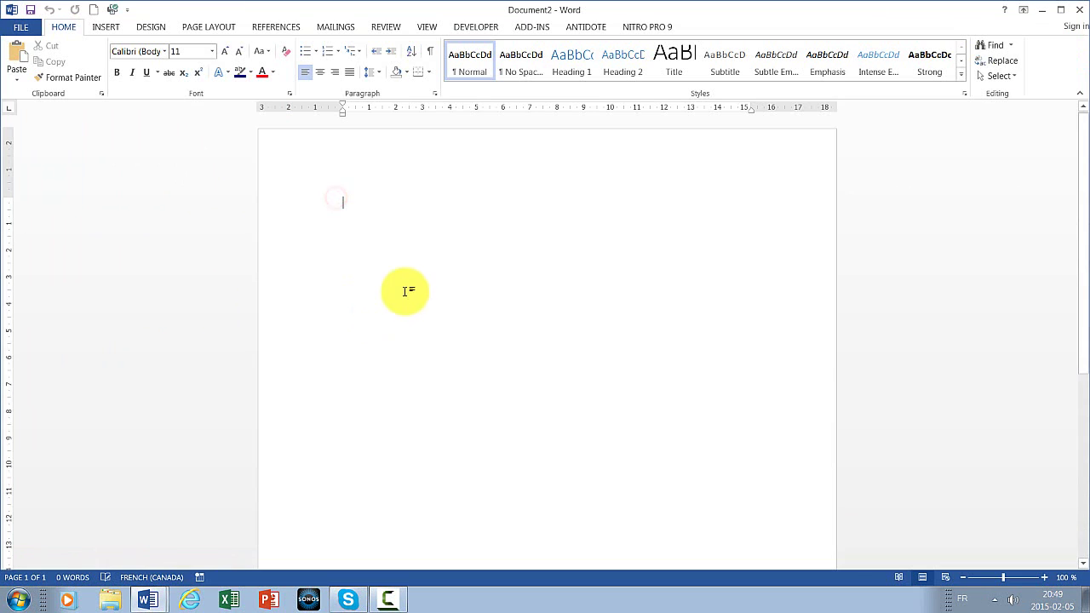
type("Bcfgdx bvctxdfgcf")
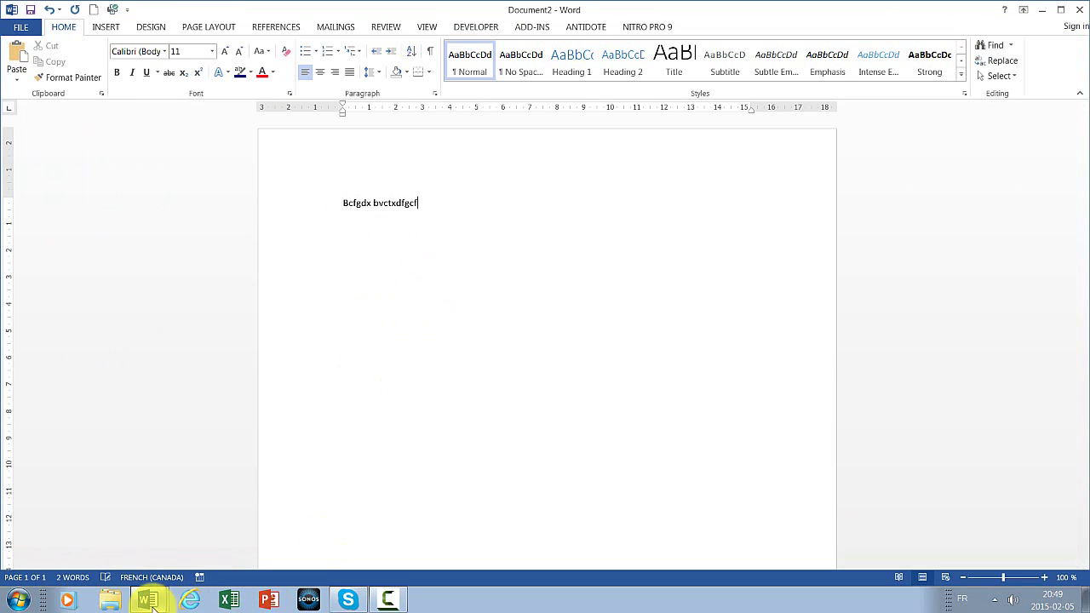
Switch back and forth between Document1 and Document2 from the taskbar.
left_click(147, 600)
left_click(152, 546)
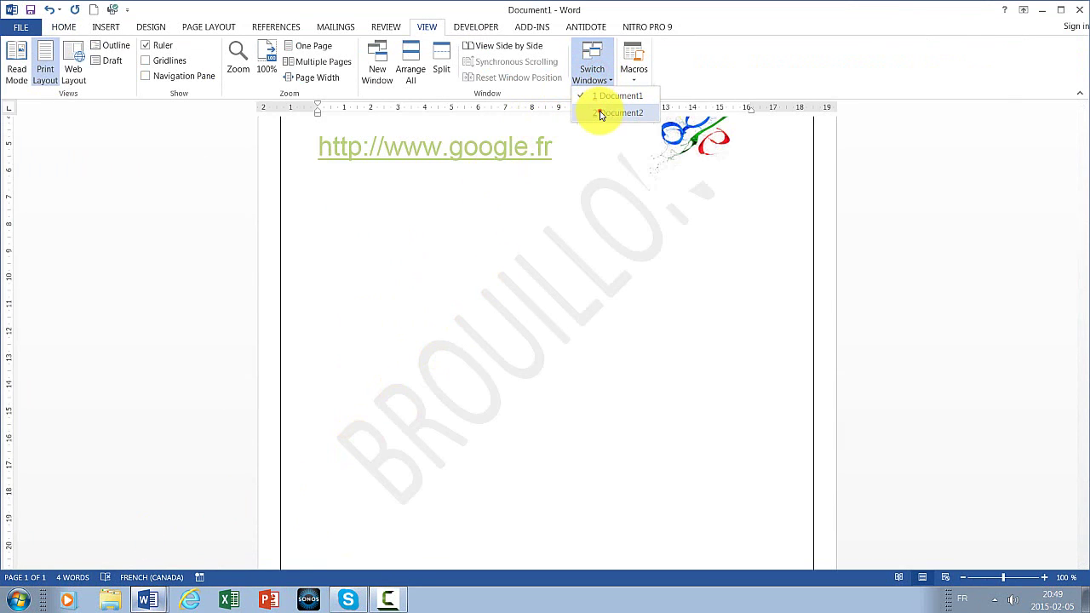
left_click(600, 114)
left_click(158, 600)
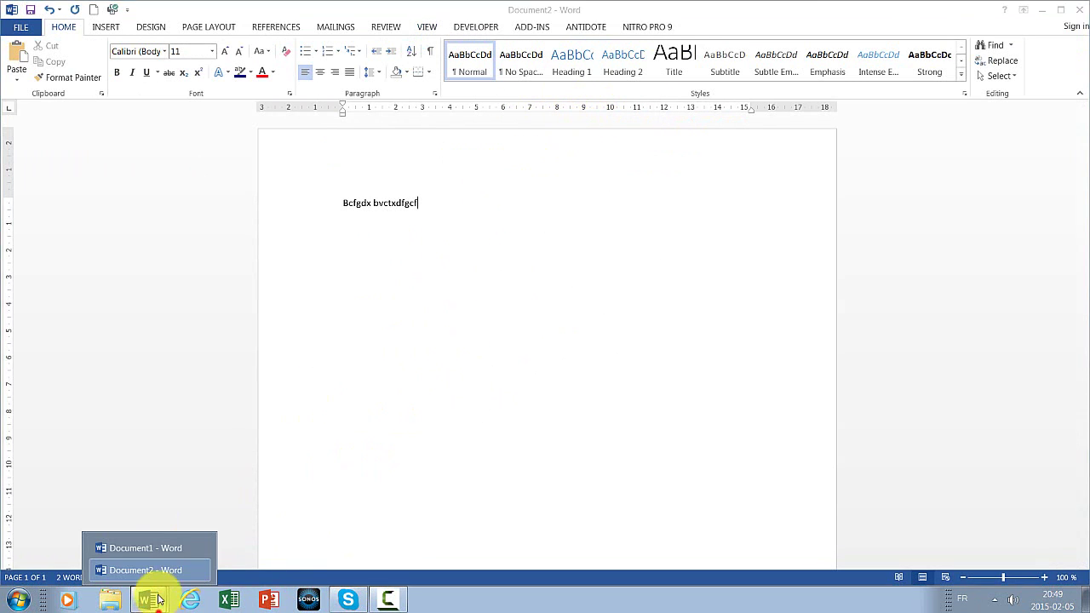
left_click(162, 547)
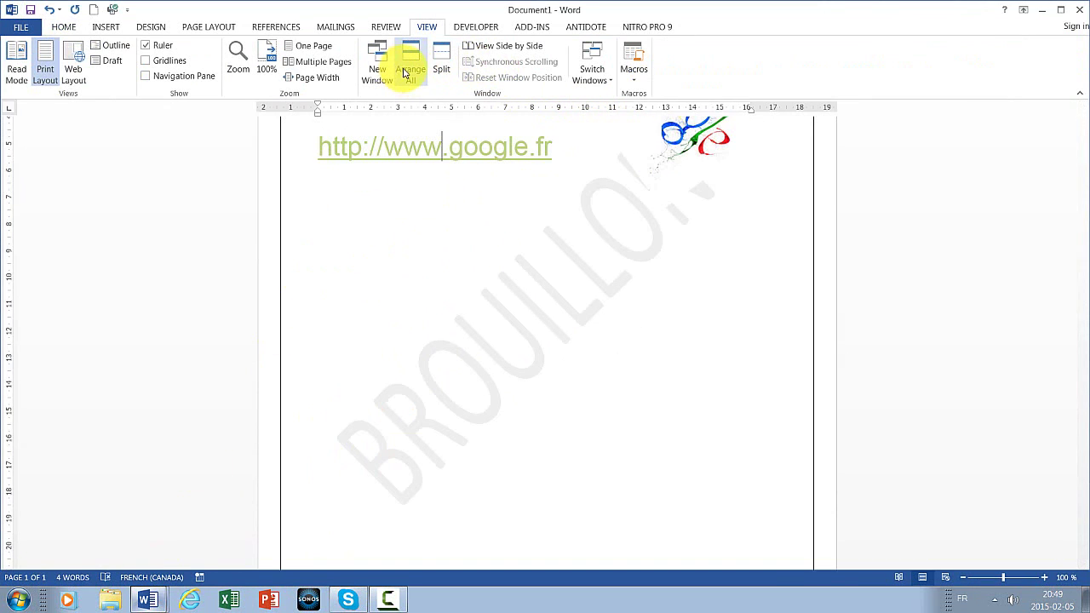
Tile Document1 and Document2 side by side with Arrange All, activating each window.
left_click(406, 74)
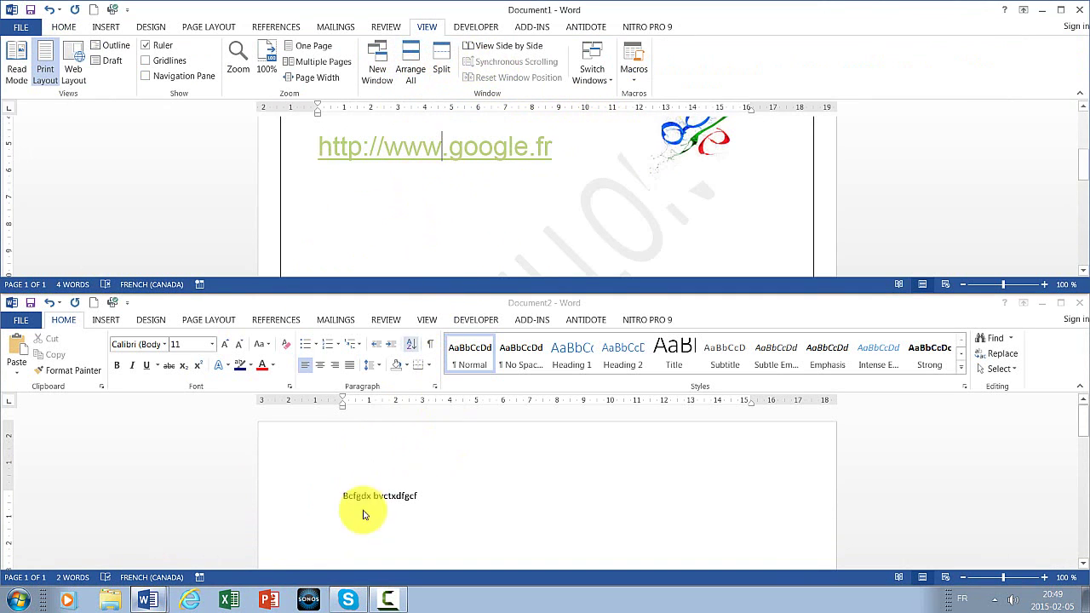
left_click(431, 485)
left_click(433, 207)
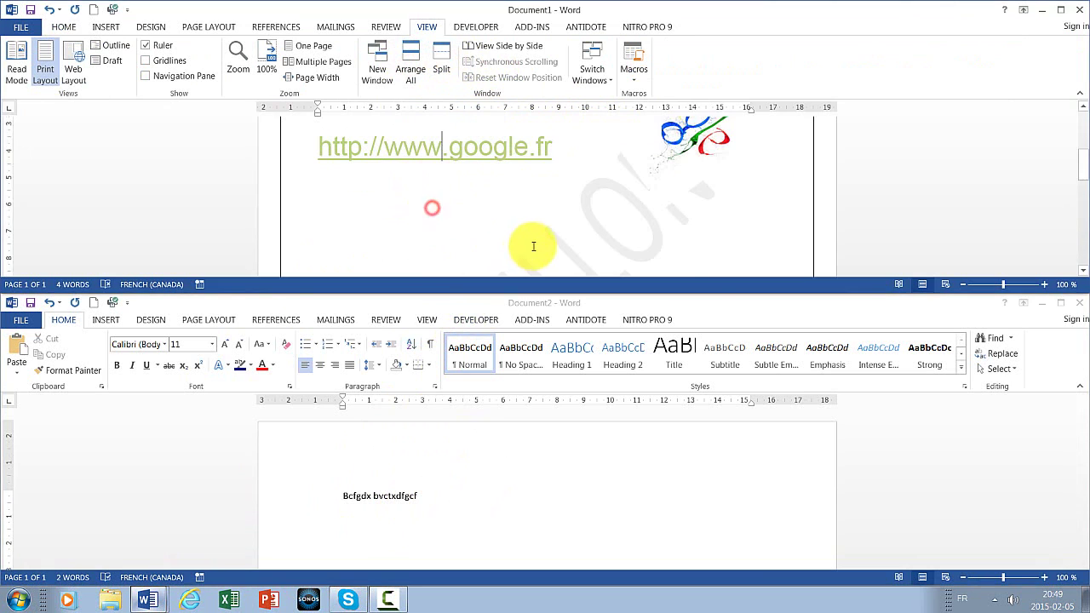
scroll(540, 244, "up", 5)
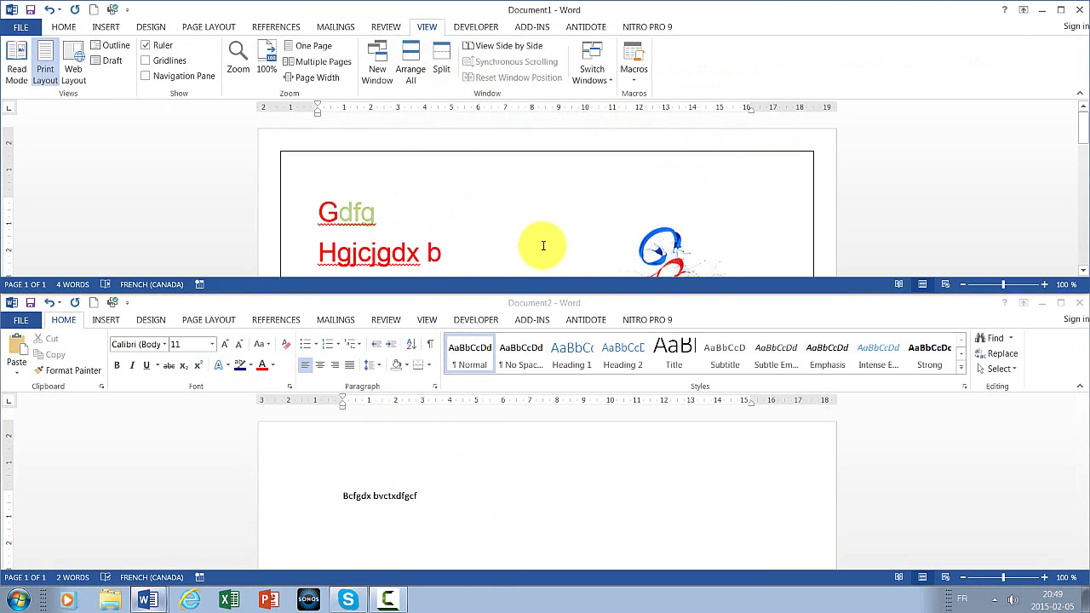
Close Document2 without saving and maximize the Document1 window.
left_click(1078, 302)
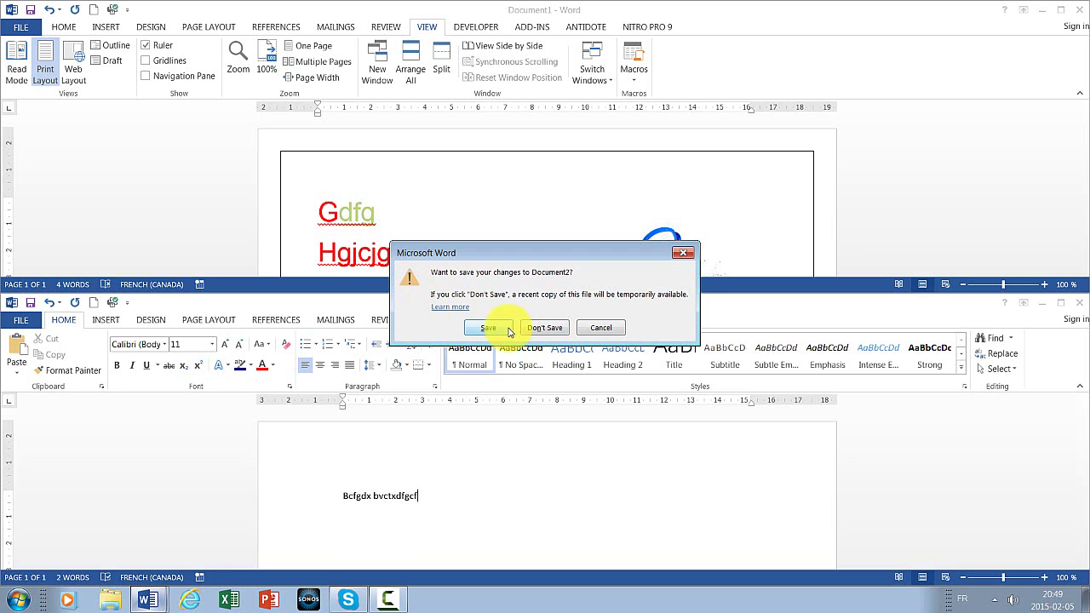
left_click(538, 330)
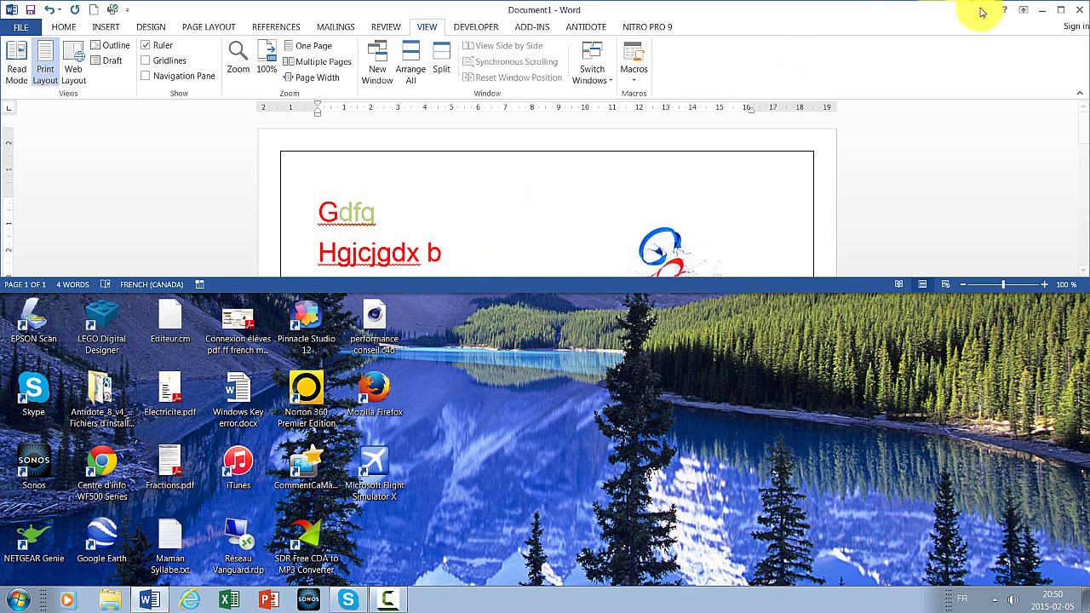
left_click(1060, 10)
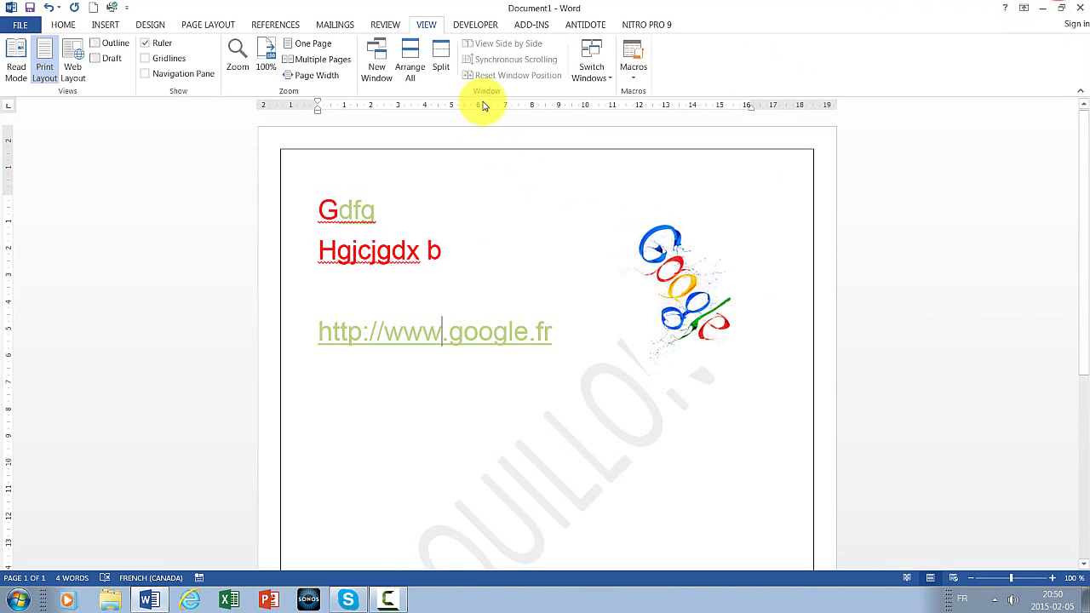
View the Developer tab, then place the insertion point after 'Hgjcjgdx b' in the draft.
left_click(474, 25)
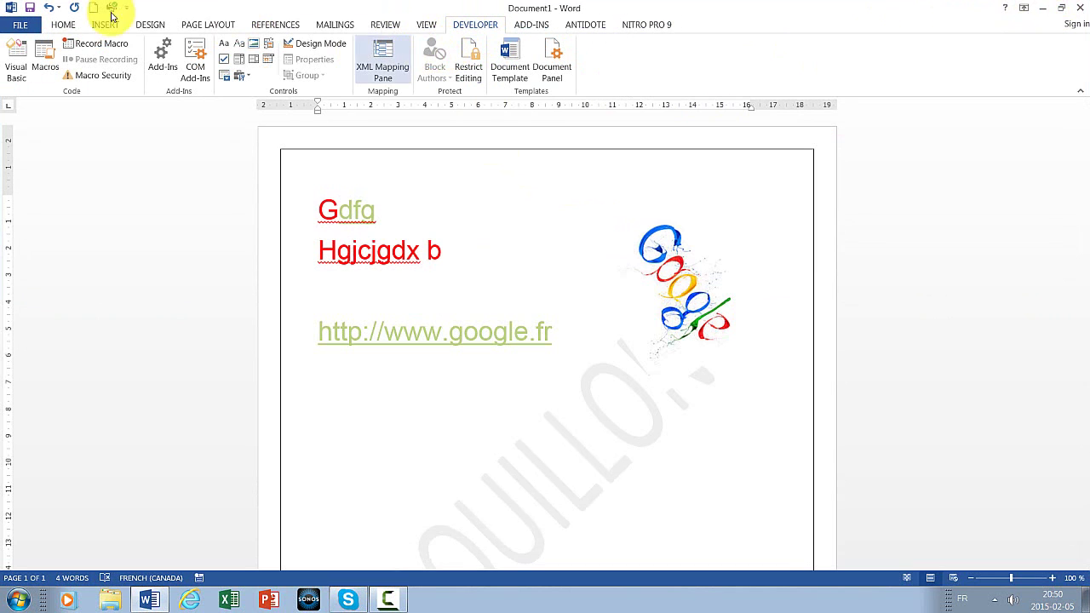
scroll(261, 55, "up", 4)
scroll(263, 56, "up", 4)
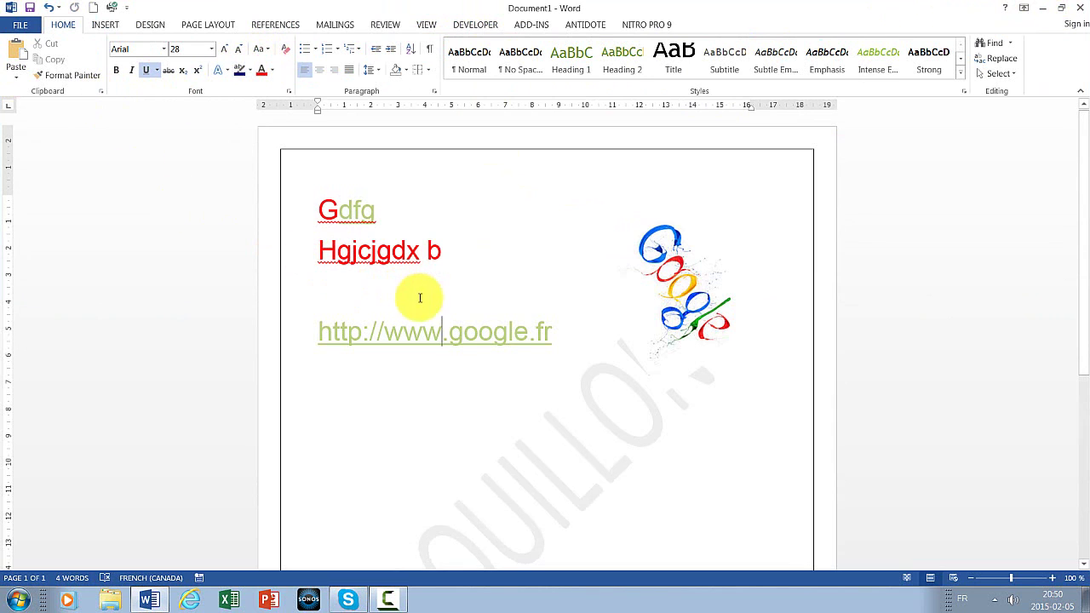
left_click(507, 250)
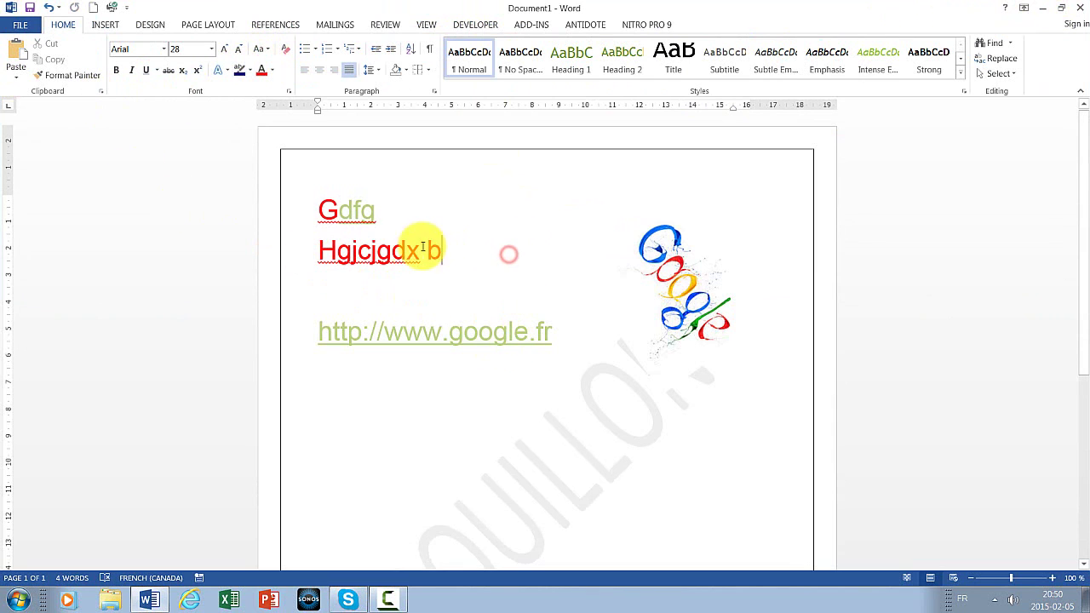
Open the File backstage Info page for Document1, showing 1 page, 4 words, not yet saved.
left_click(32, 28)
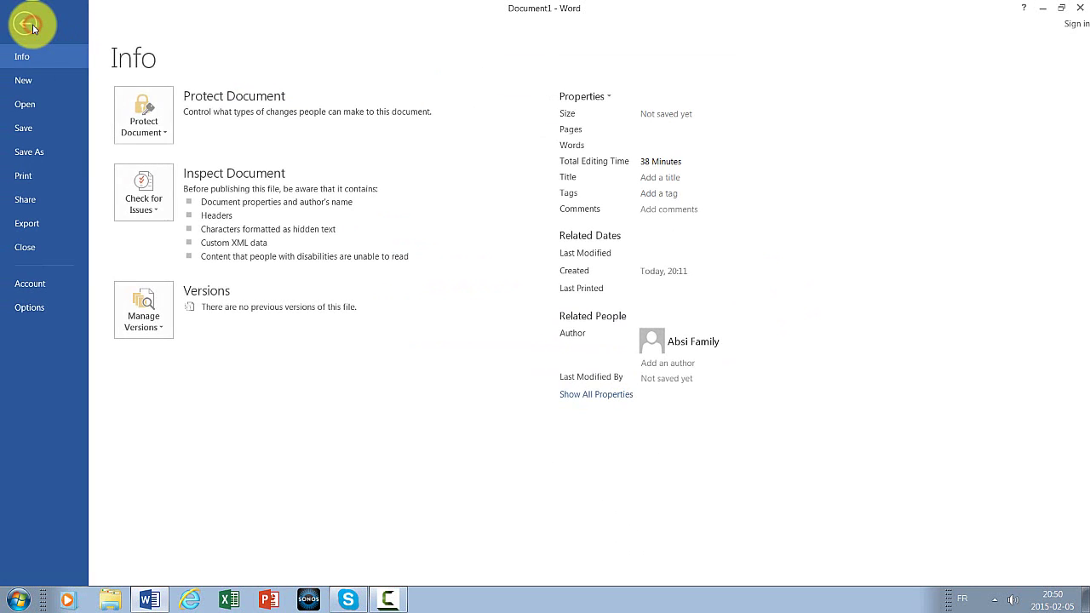
left_click(19, 24)
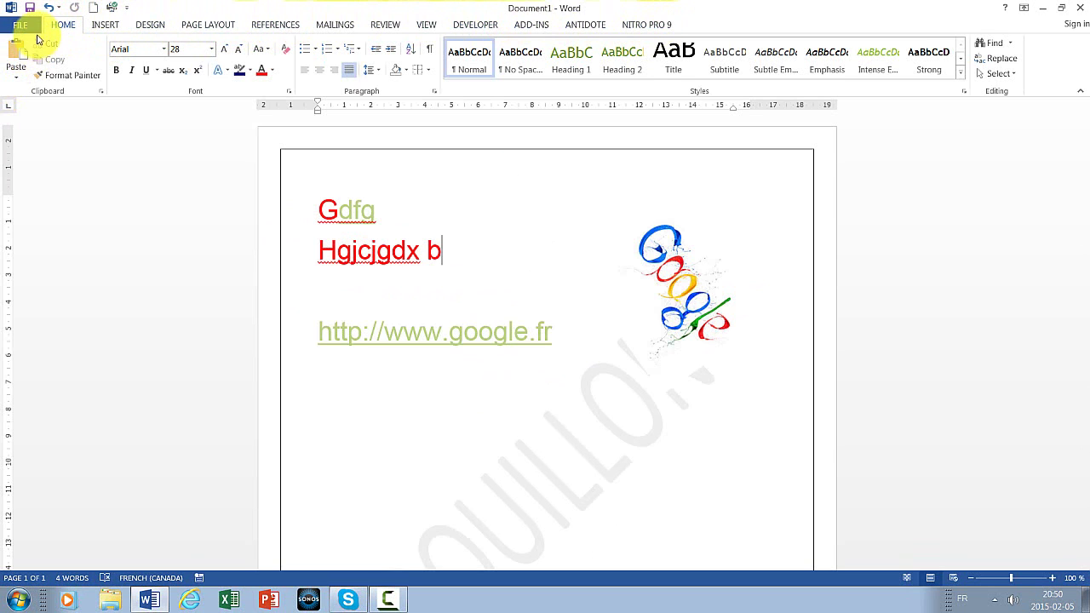
left_click(27, 26)
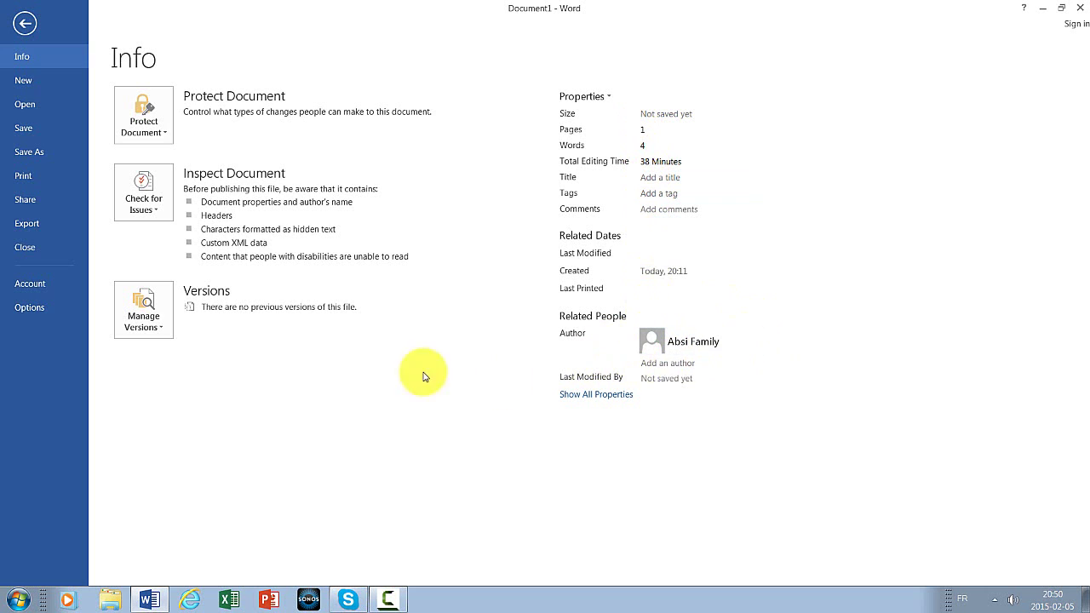
left_click(158, 135)
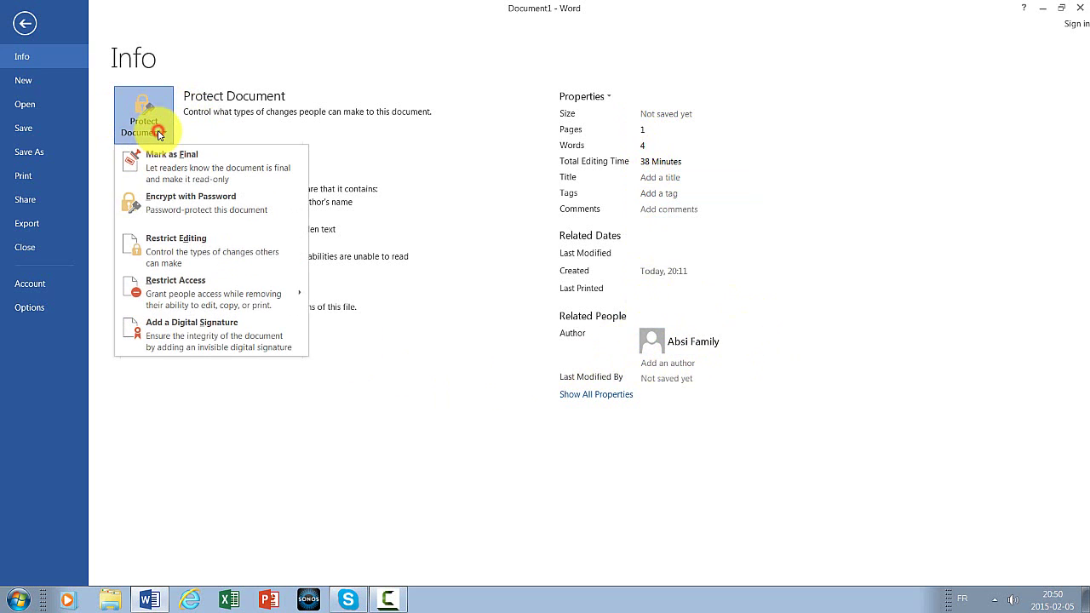
left_click(220, 222)
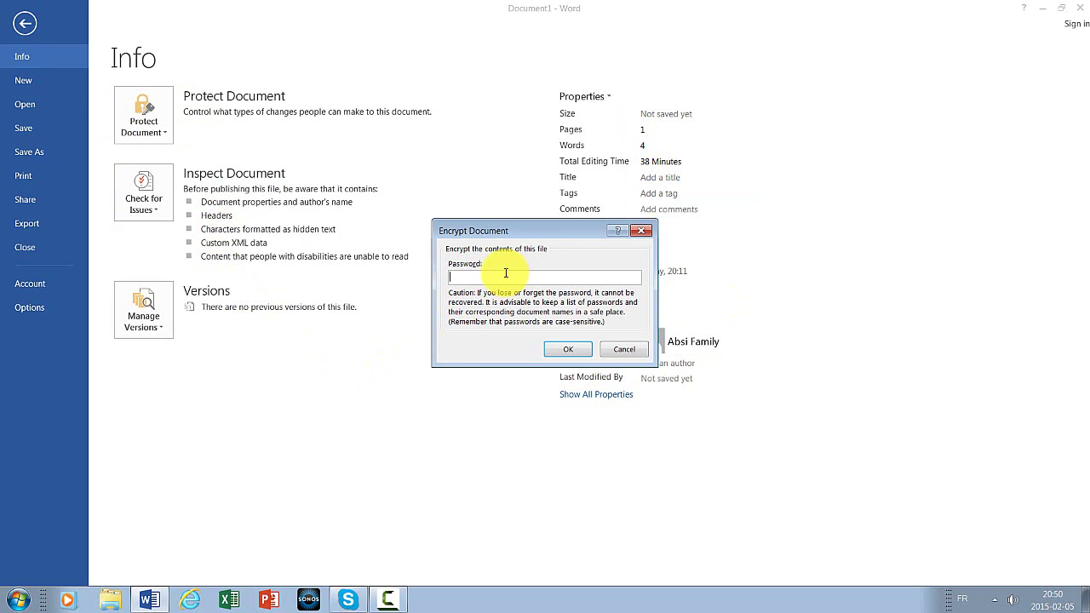
type("a")
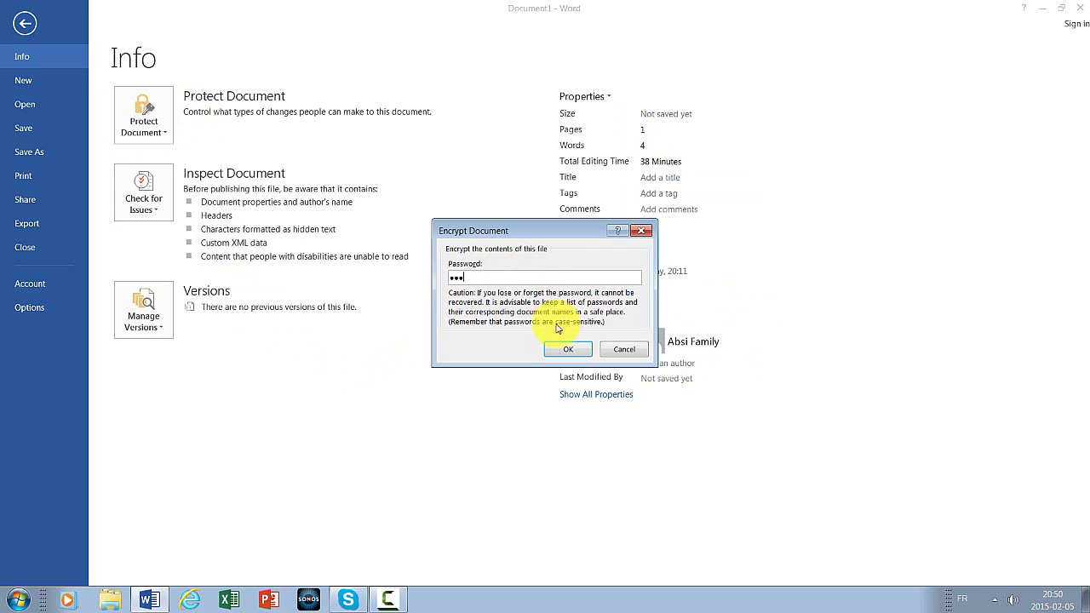
left_click(562, 350)
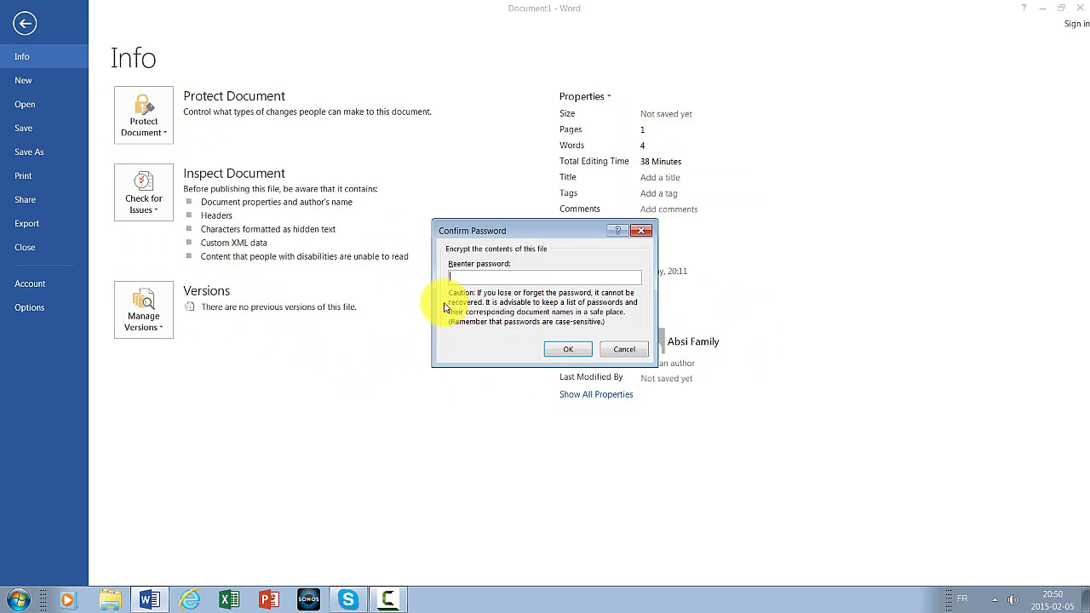
type("12345")
left_click(549, 354)
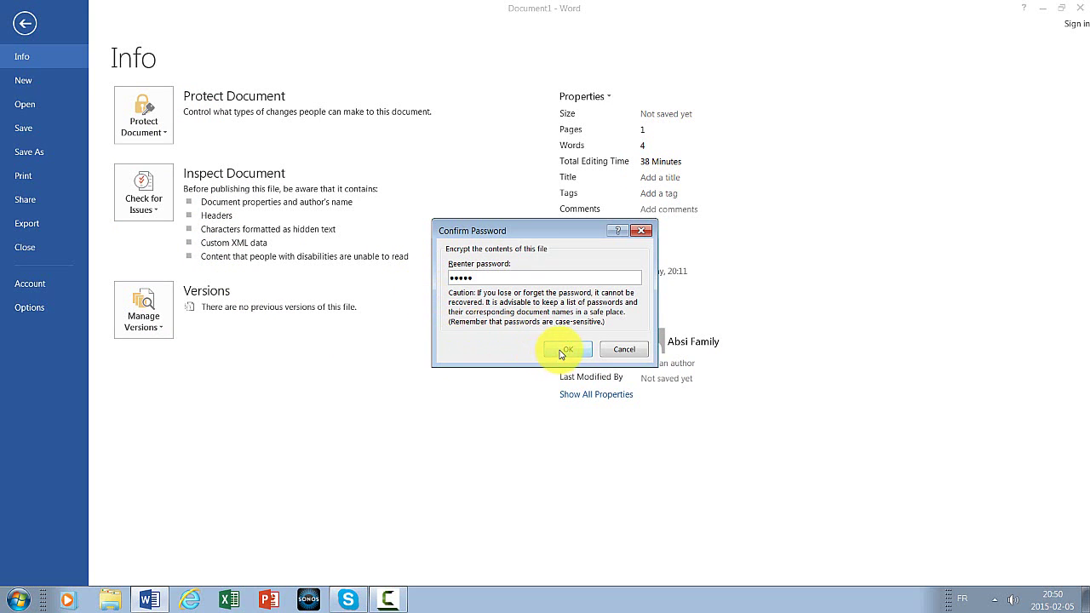
left_click(561, 354)
left_click(547, 336)
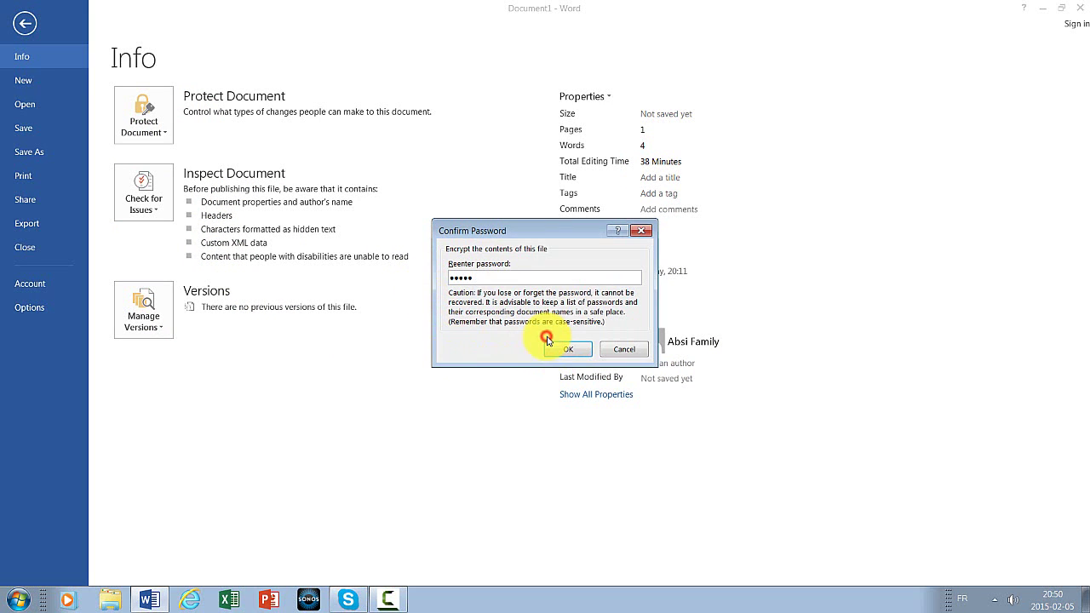
key("BackSpace")
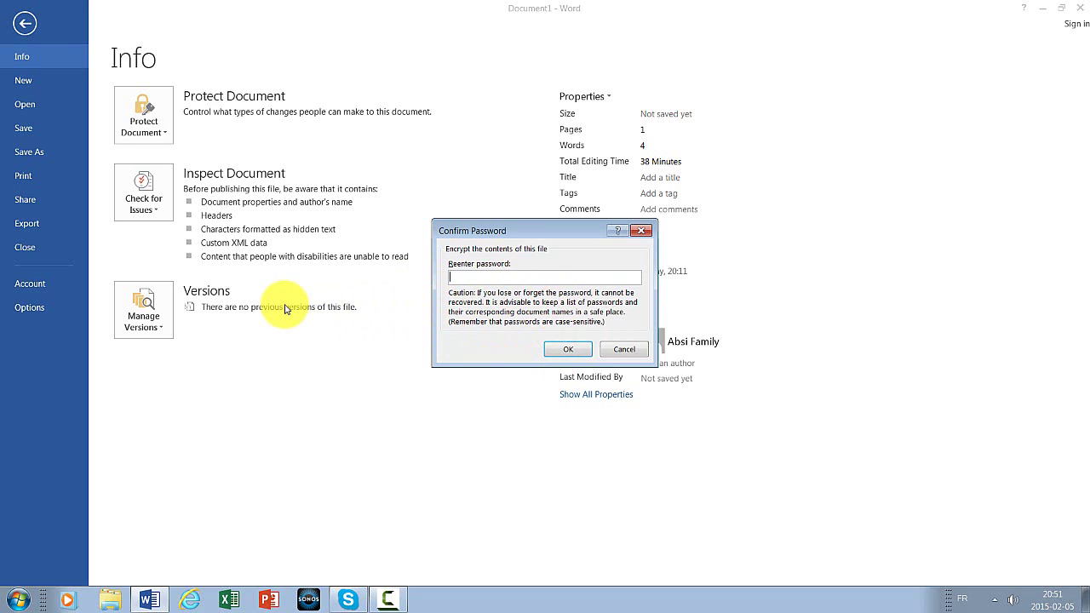
type("23")
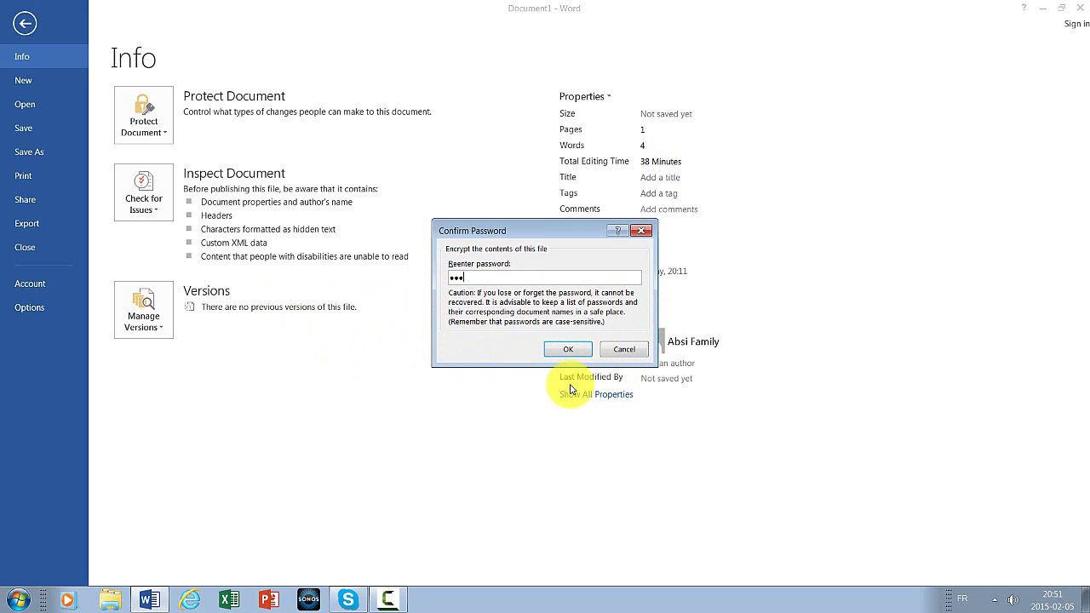
left_click(624, 351)
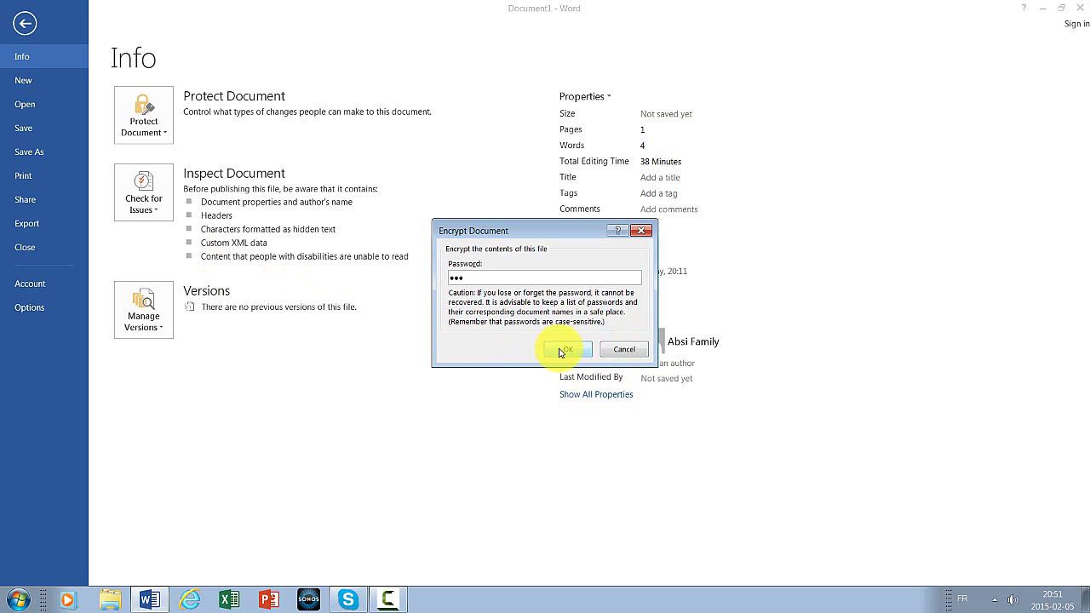
left_click(624, 350)
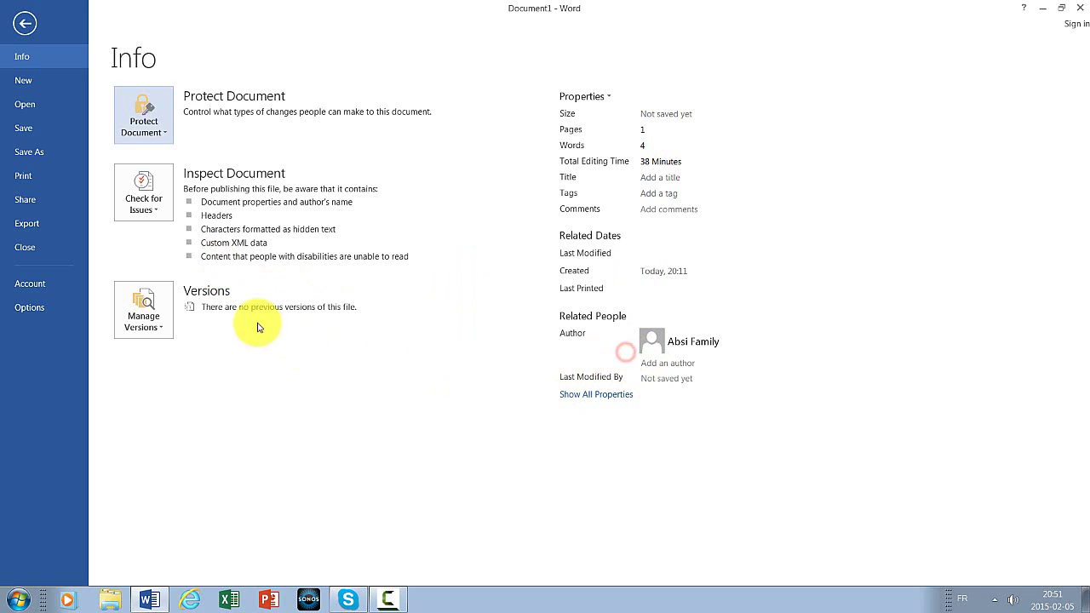
Browse the New template gallery, then switch to the Open page's Recent Documents list.
left_click(36, 82)
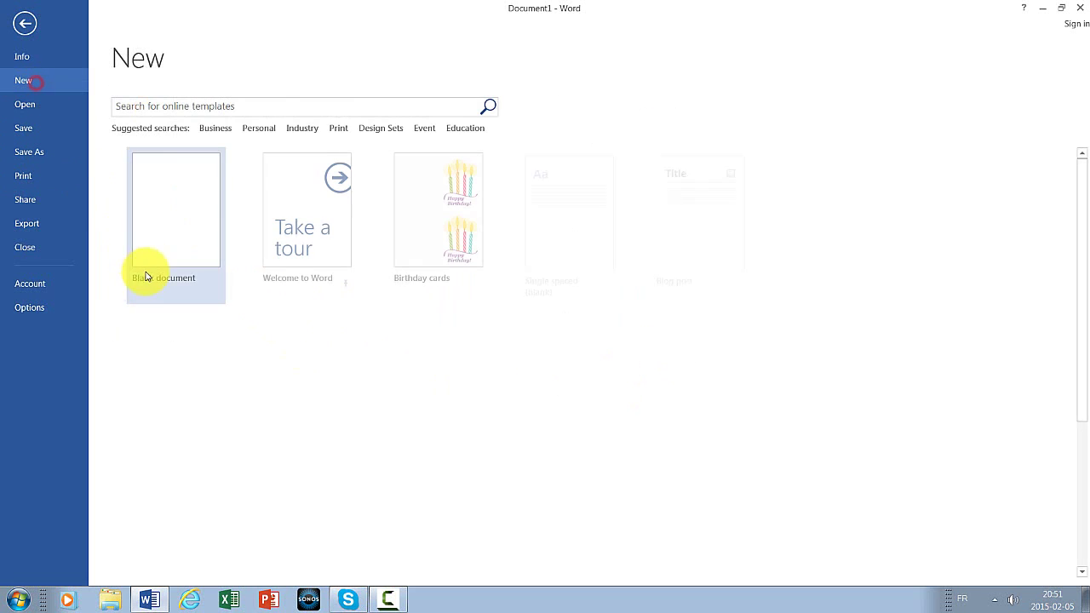
scroll(755, 384, "down", 3)
scroll(724, 377, "down", 2)
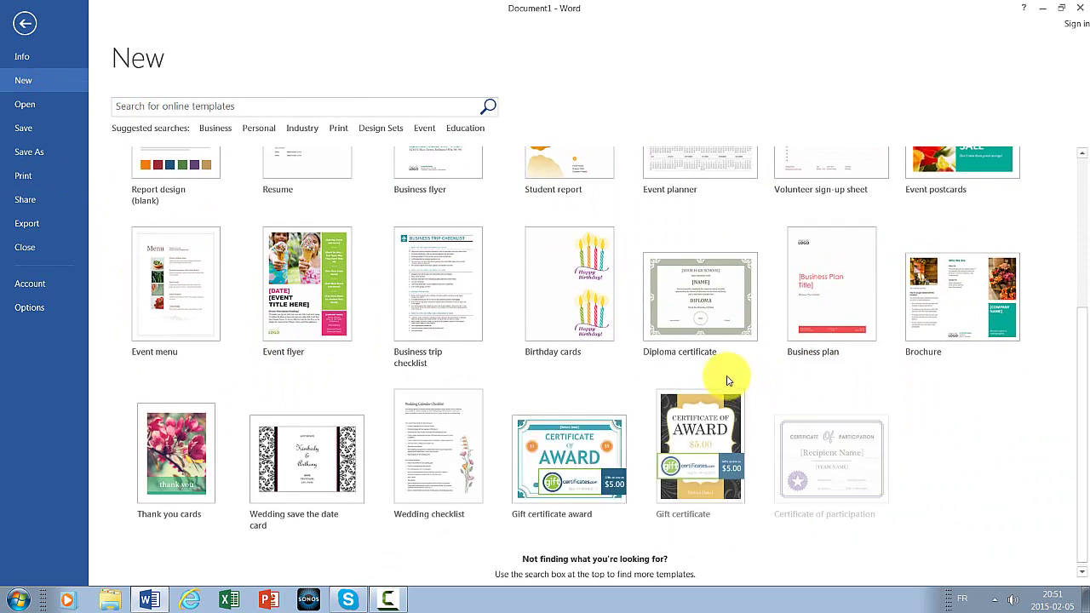
scroll(540, 319, "up", 5)
left_click(43, 111)
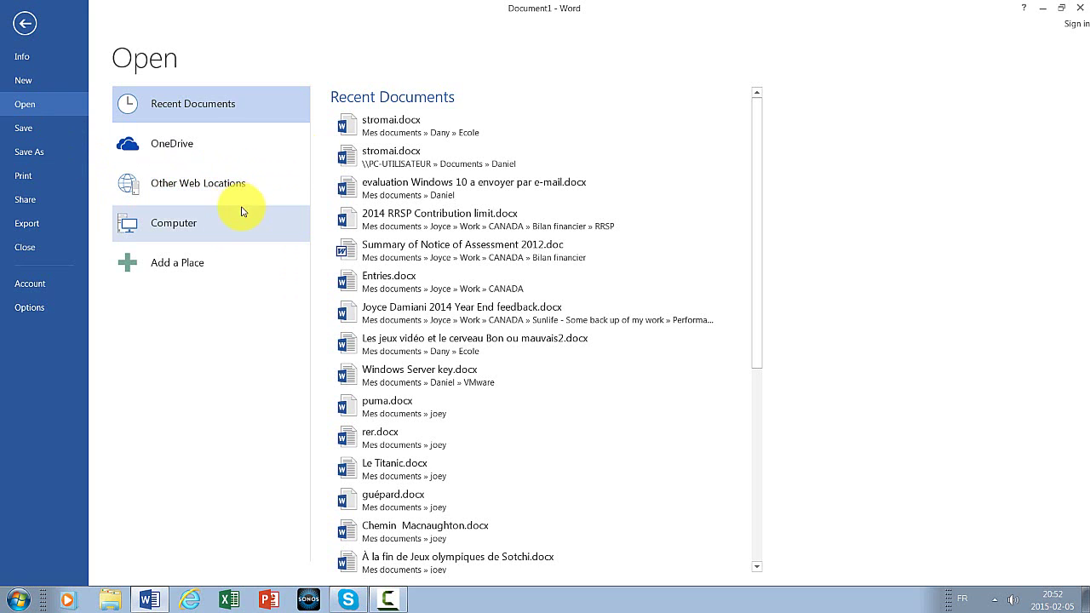
Try Save on the unsaved file, then preview the BROUILLON-watermarked page on the Print page.
left_click(31, 135)
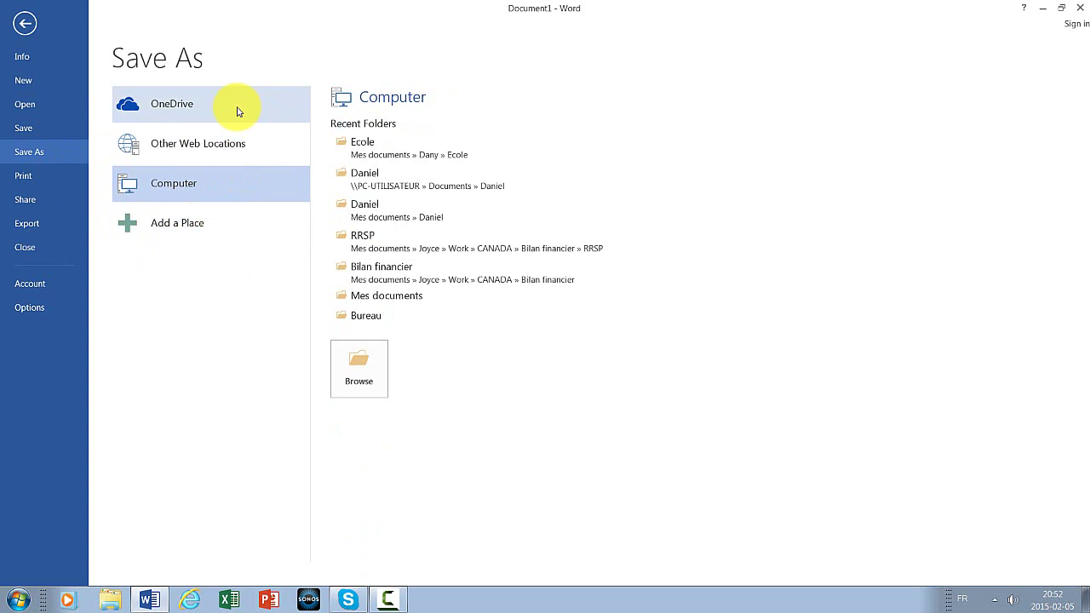
left_click(59, 174)
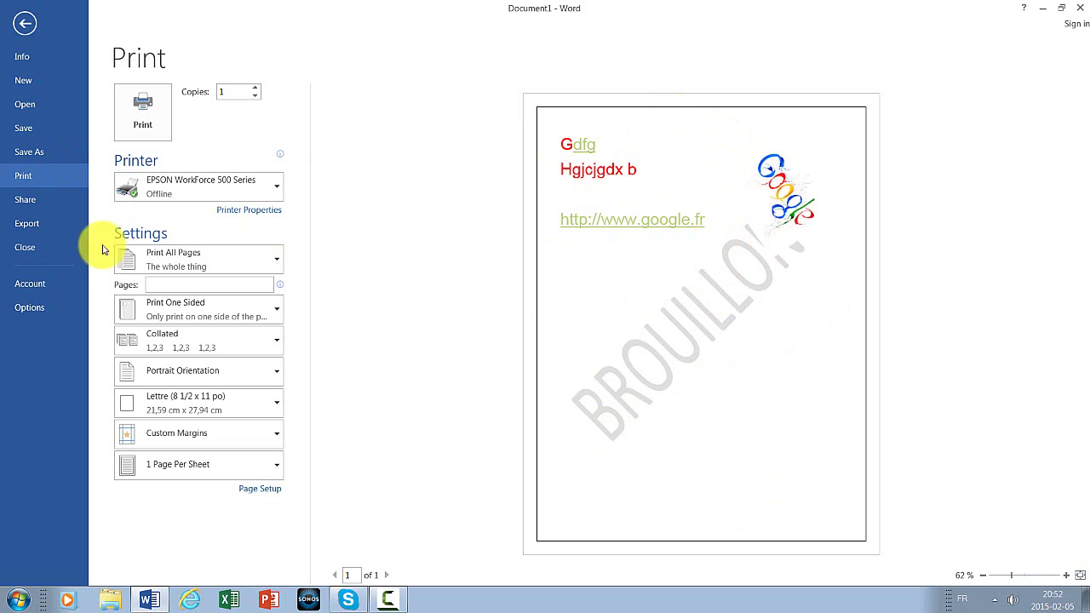
Step through Share and Export to the Account page showing Office Professional Plus 2013 activated.
left_click(50, 195)
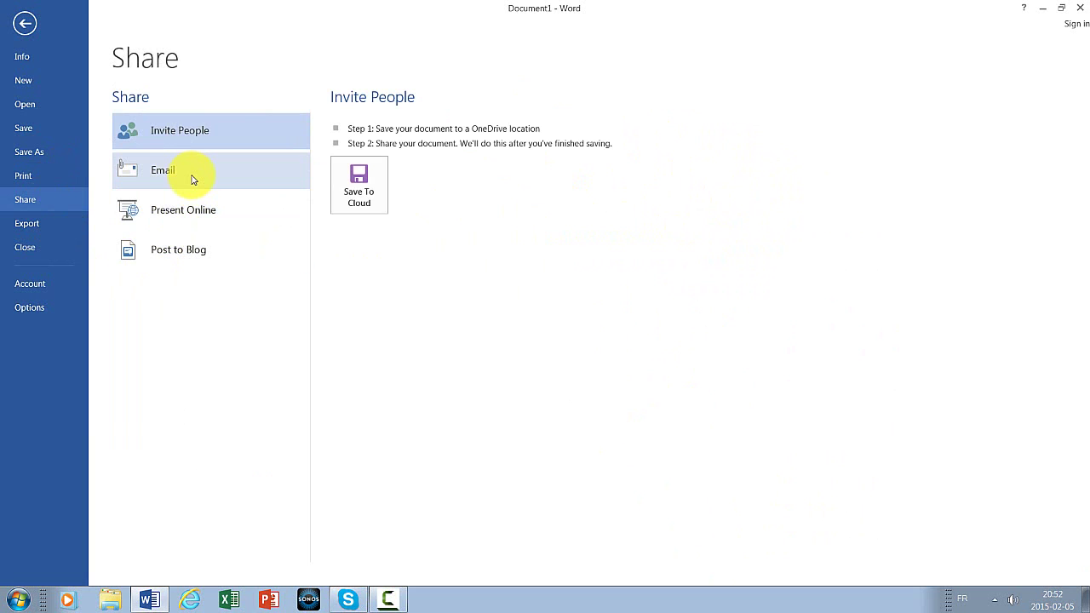
left_click(70, 226)
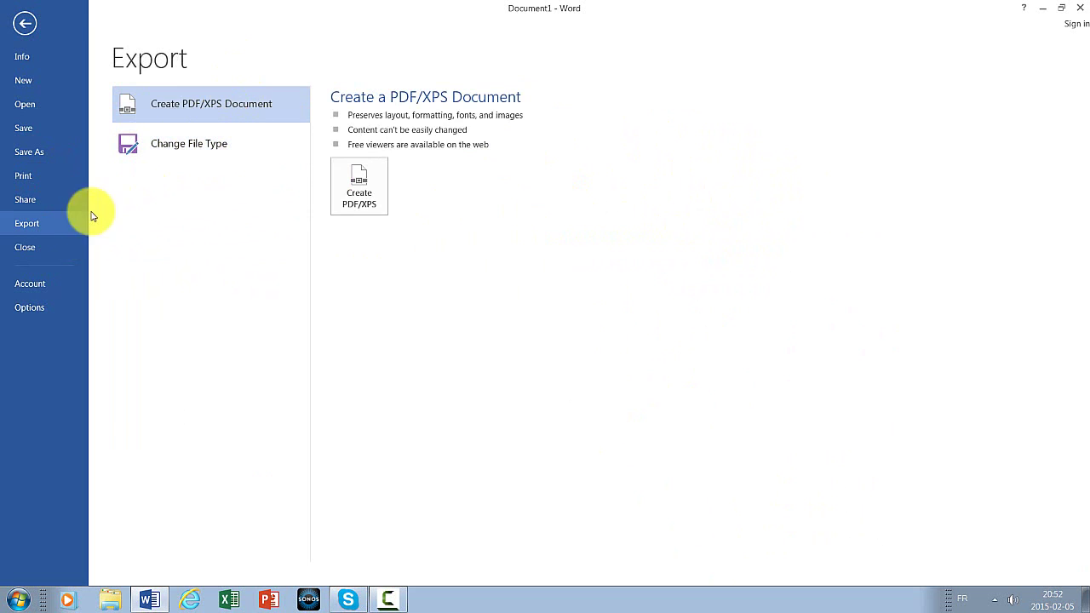
left_click(56, 292)
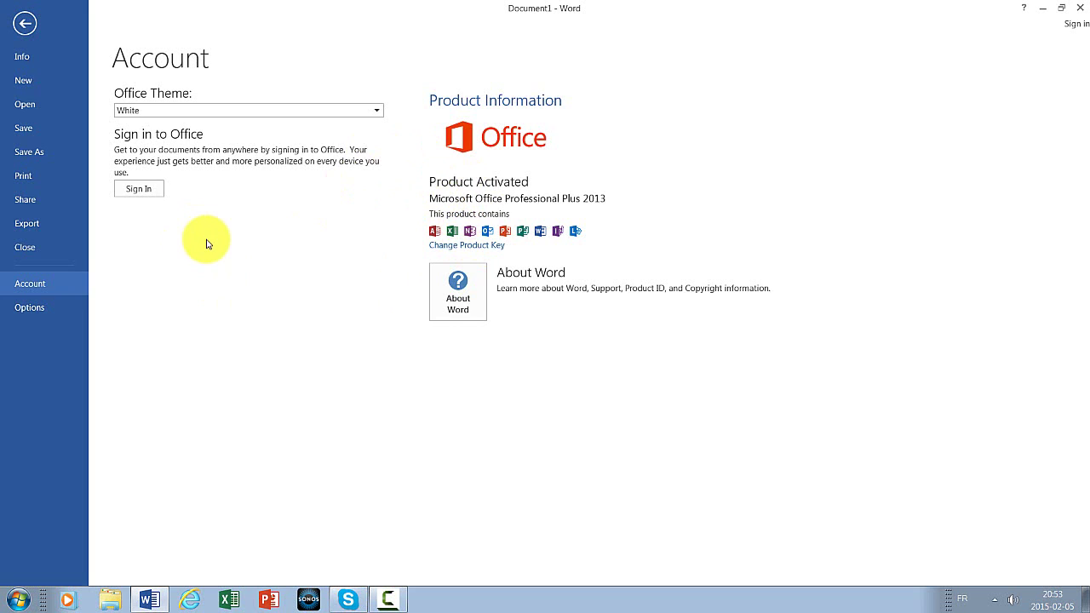
Abandon the Office sign-in prompt unsigned and open Word Options on its General page.
left_click(267, 239)
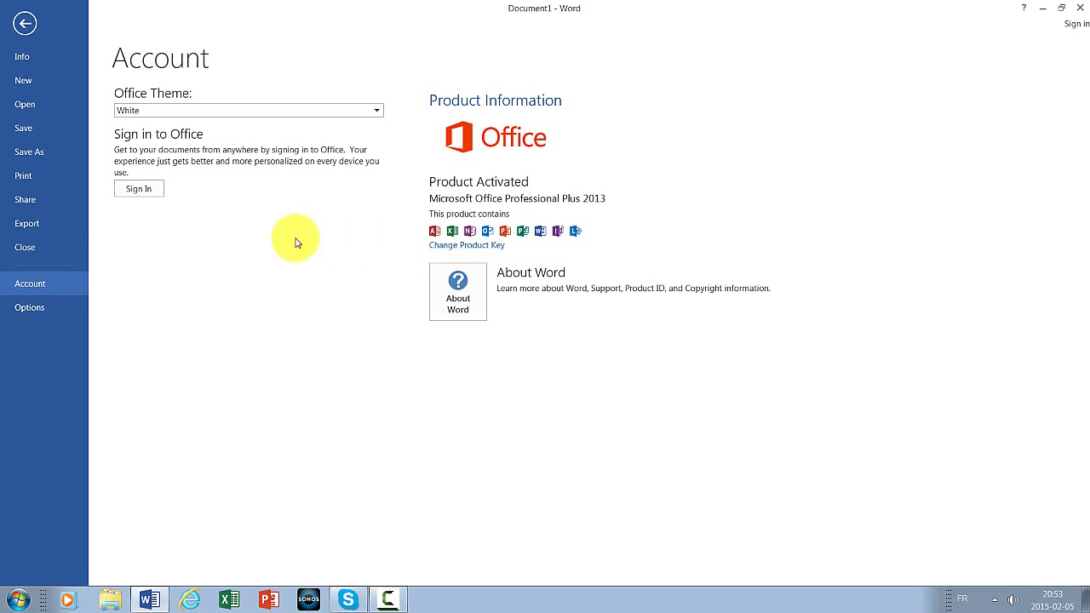
left_click(154, 193)
left_click(153, 191)
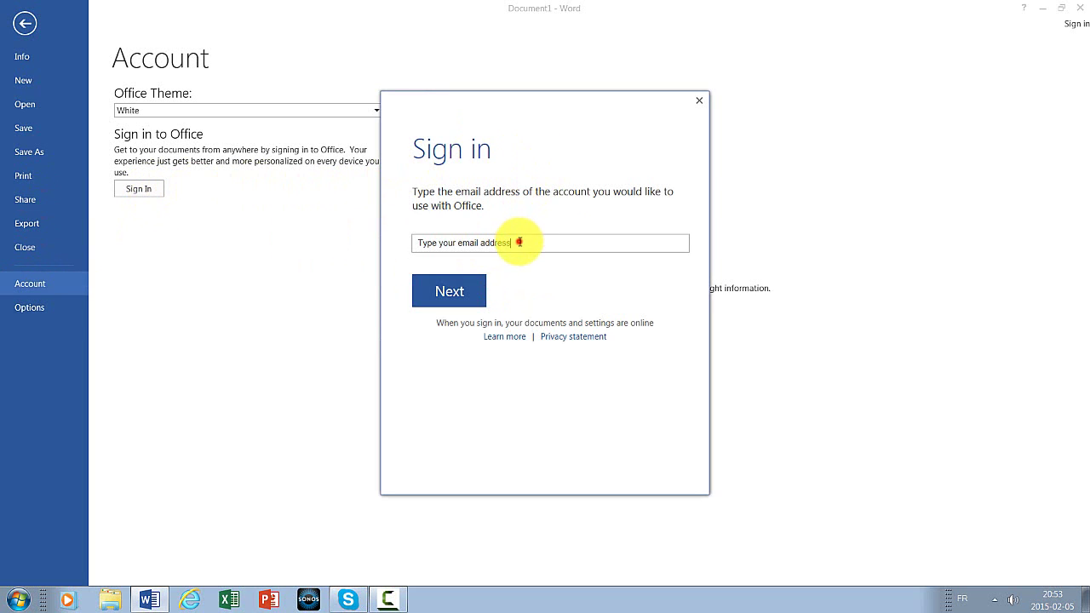
left_click(519, 241)
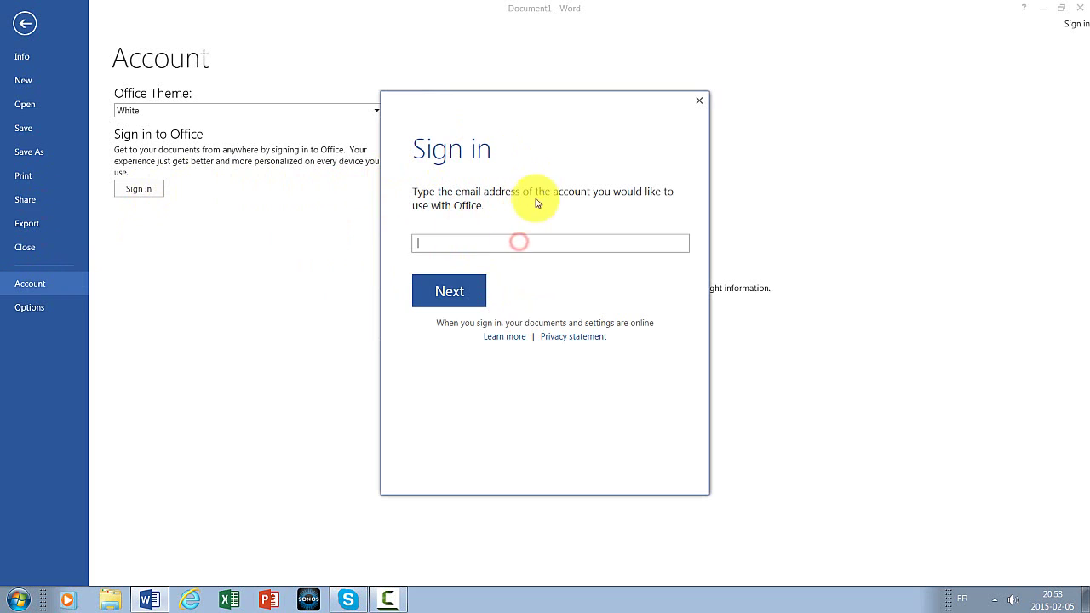
left_click(700, 100)
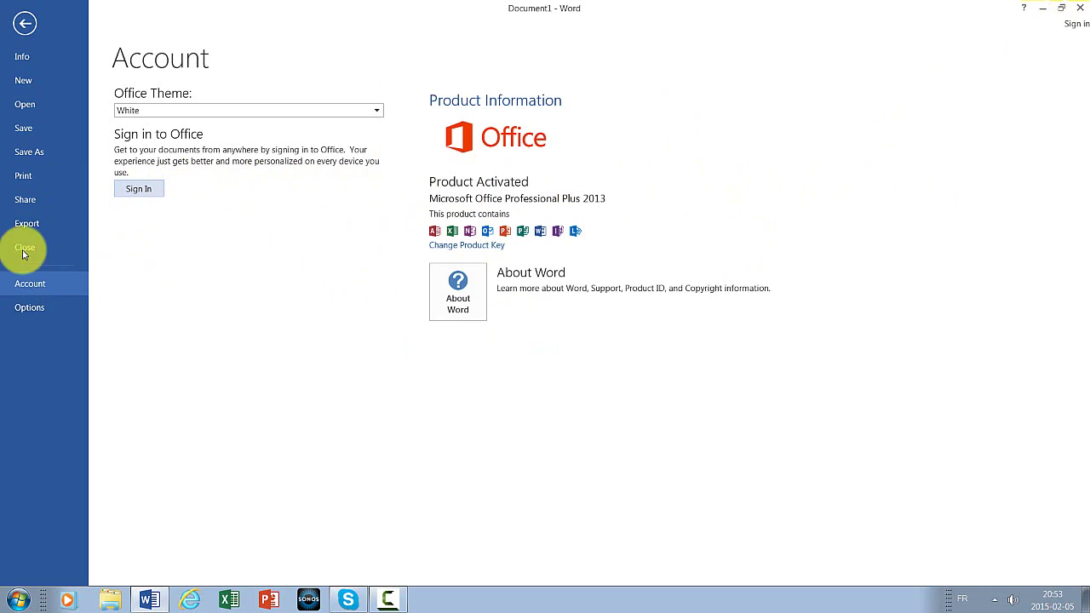
left_click(25, 310)
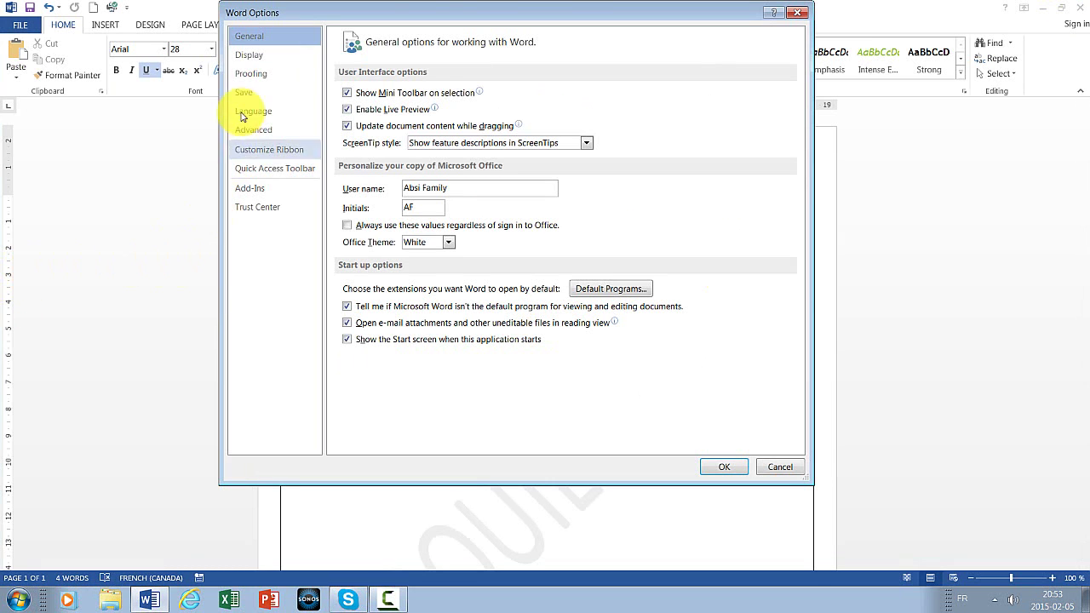